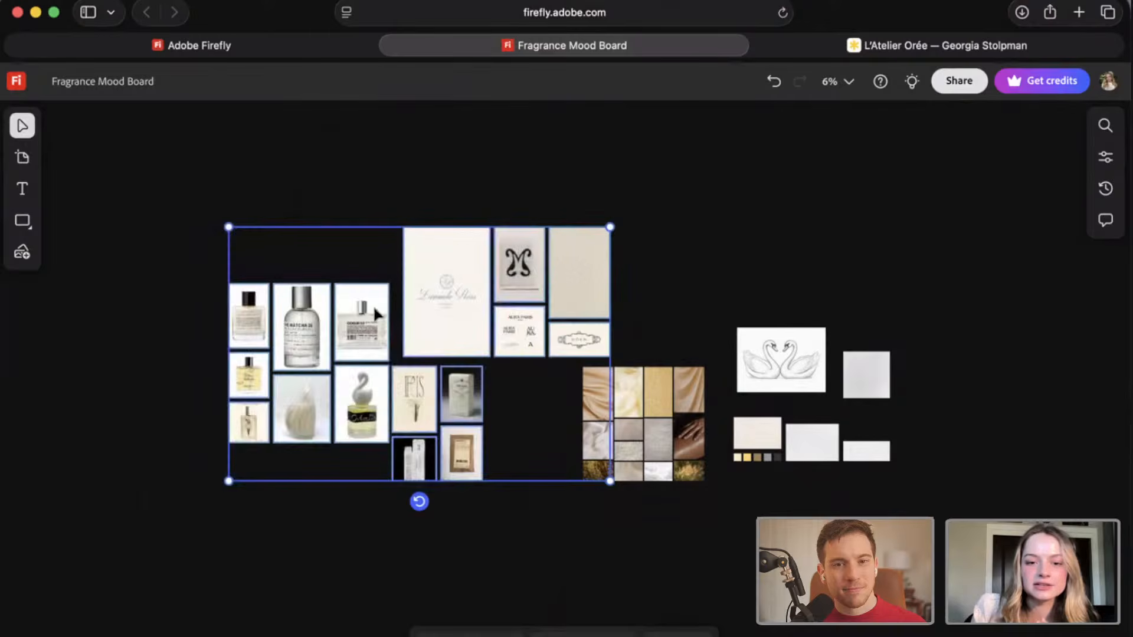
# Arrange the selected perfume packaging and branding images as a Mosaic and move the group up beside the fabric swatches.
pyautogui.click(428, 189)
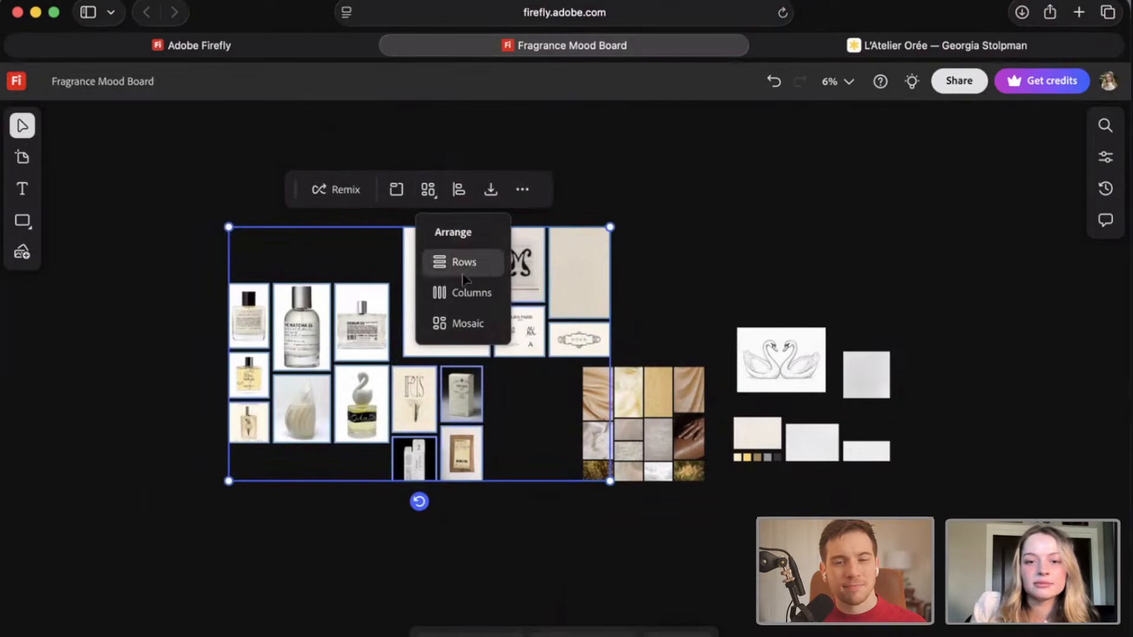
pyautogui.click(449, 324)
pyautogui.moveTo(490, 272); pyautogui.dragTo(539, 241)
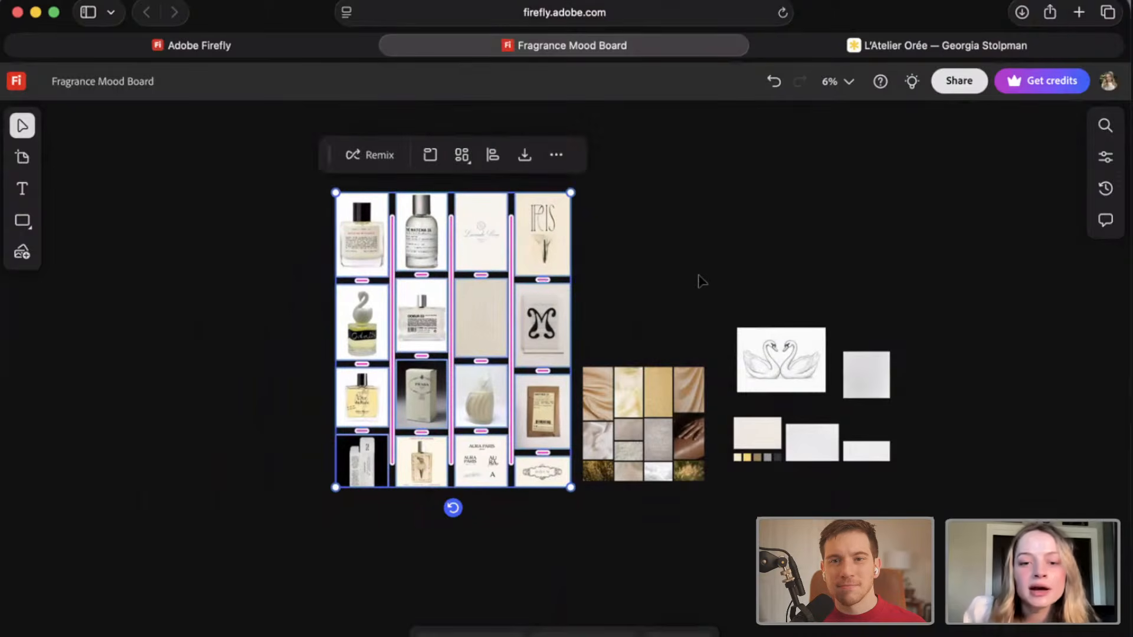
pyautogui.click(700, 281)
# Survey the rearranged mosaic of perfume bottles, boxes and logo references, from the upper row to the Aura Paris logos.
pyautogui.scroll(1, 620, 269)
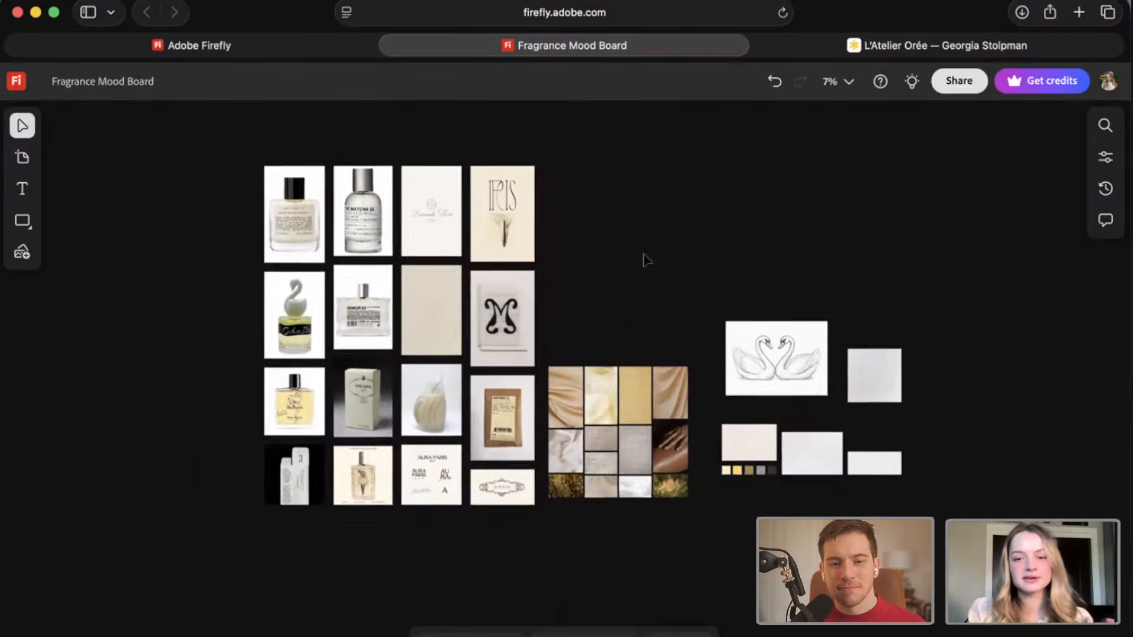
pyautogui.scroll(3, 596, 254)
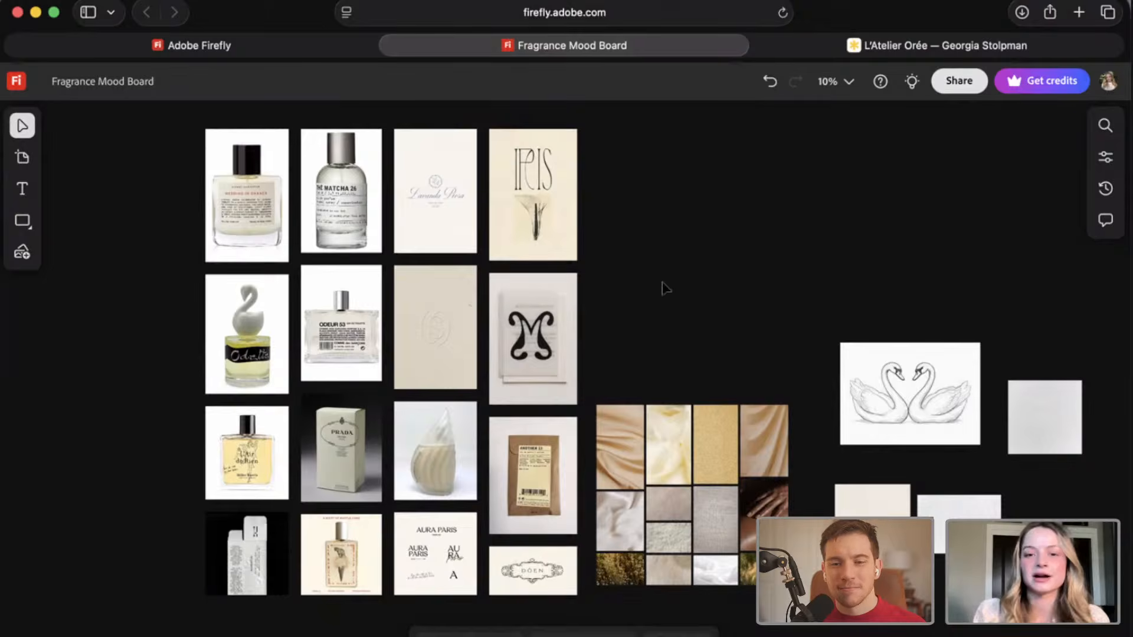
pyautogui.scroll(5, 450, 258)
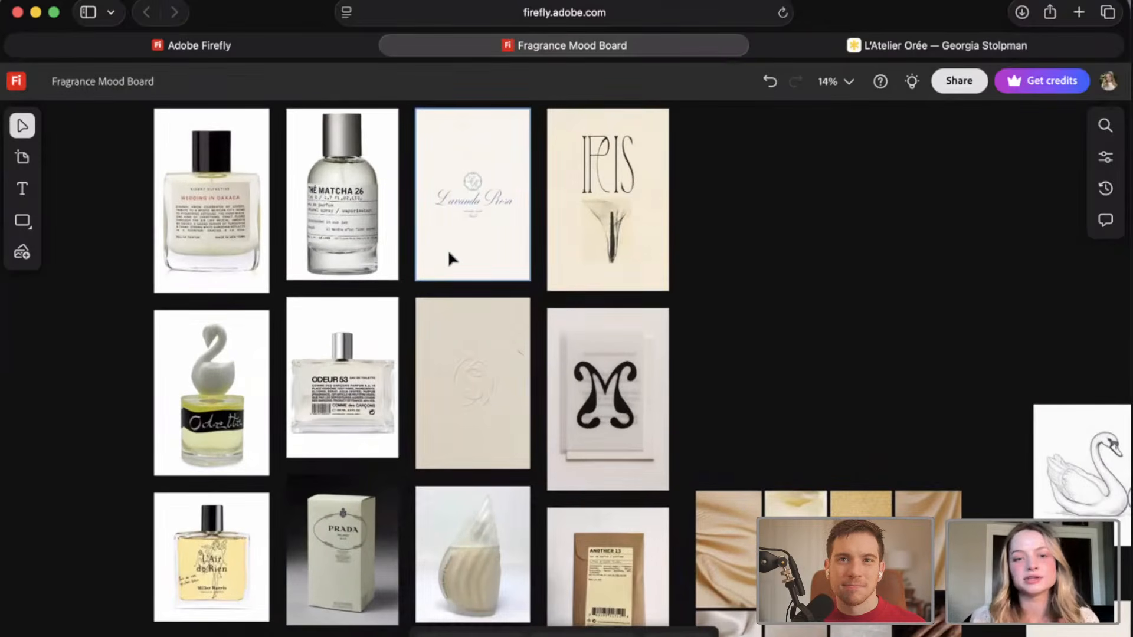
pyautogui.scroll(2, 449, 254)
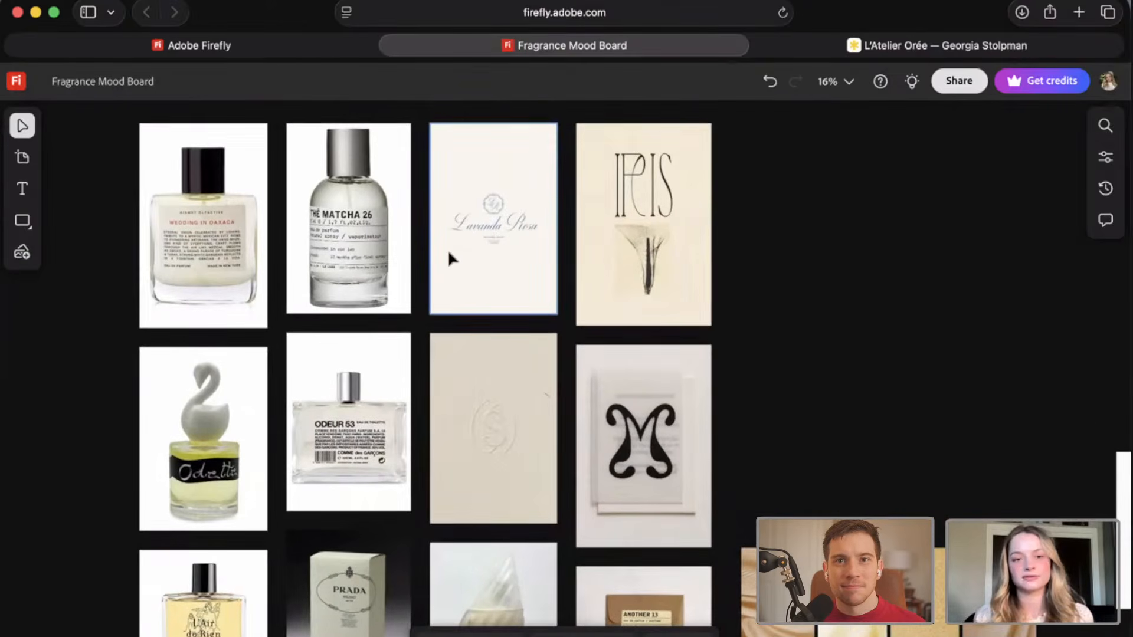
pyautogui.hscroll(1, 448, 257)
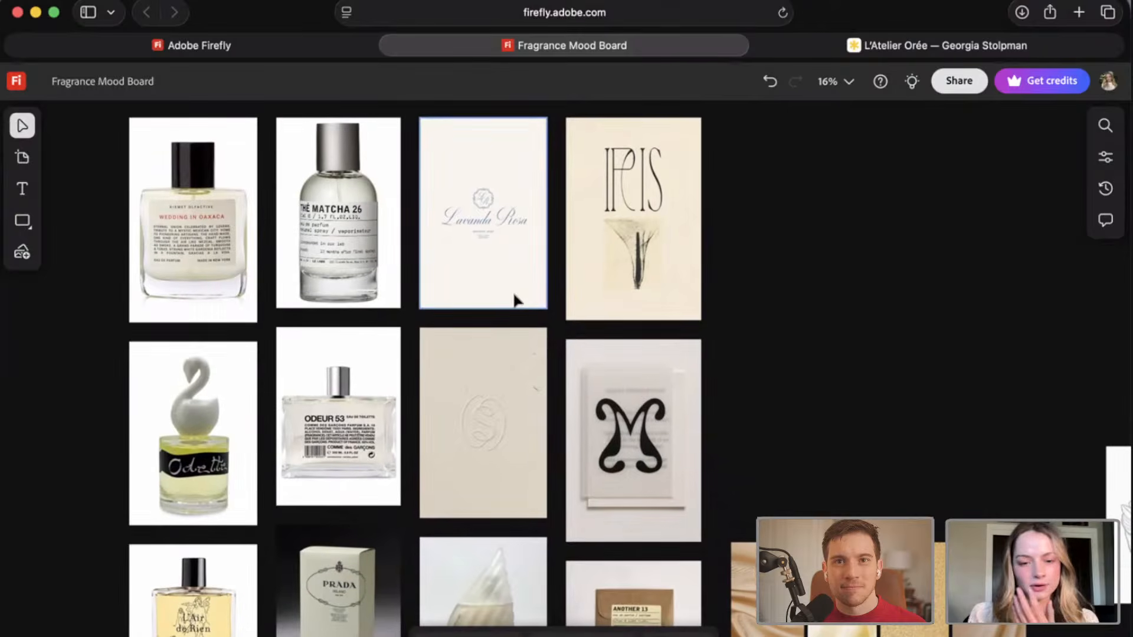
pyautogui.scroll(-5, 855, 411)
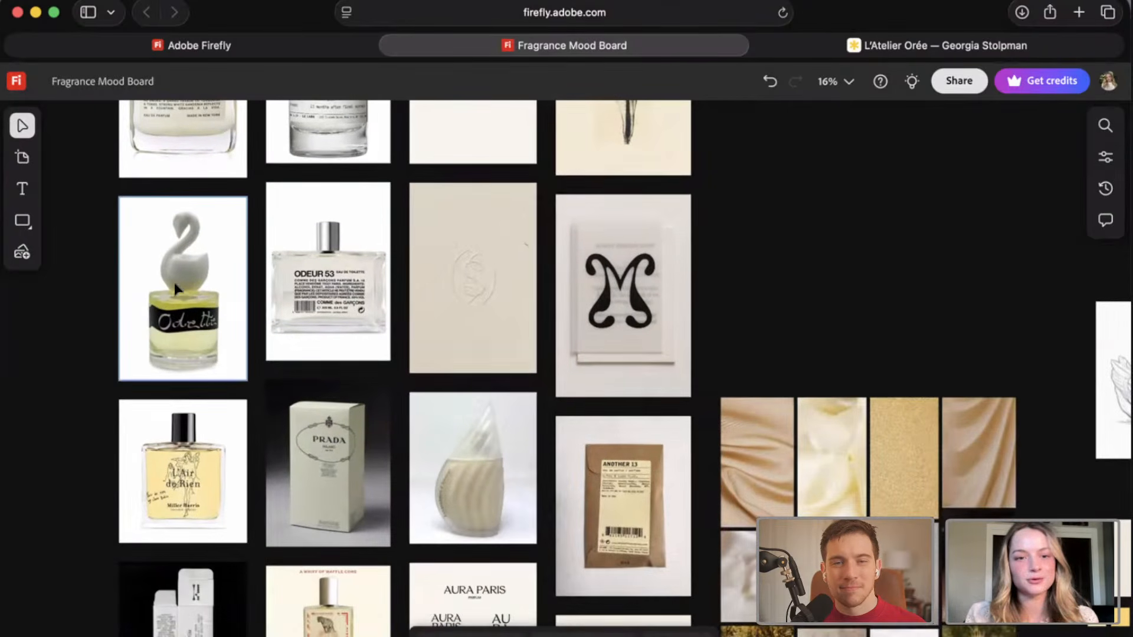
pyautogui.scroll(-2, 288, 552)
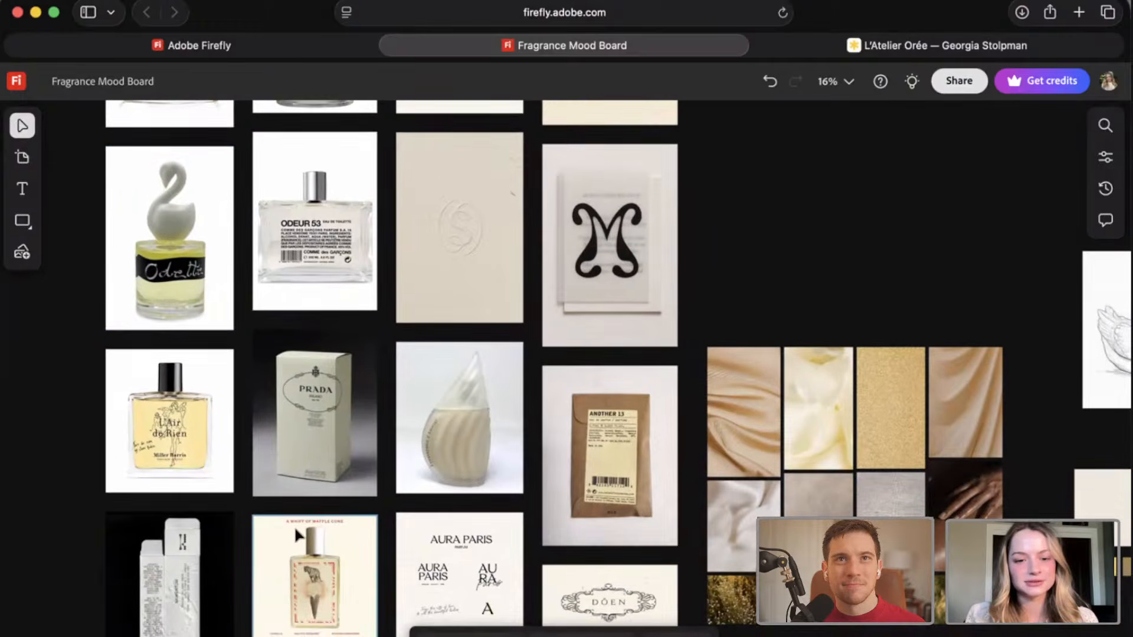
pyautogui.scroll(3, 295, 536)
pyautogui.scroll(-2, 294, 526)
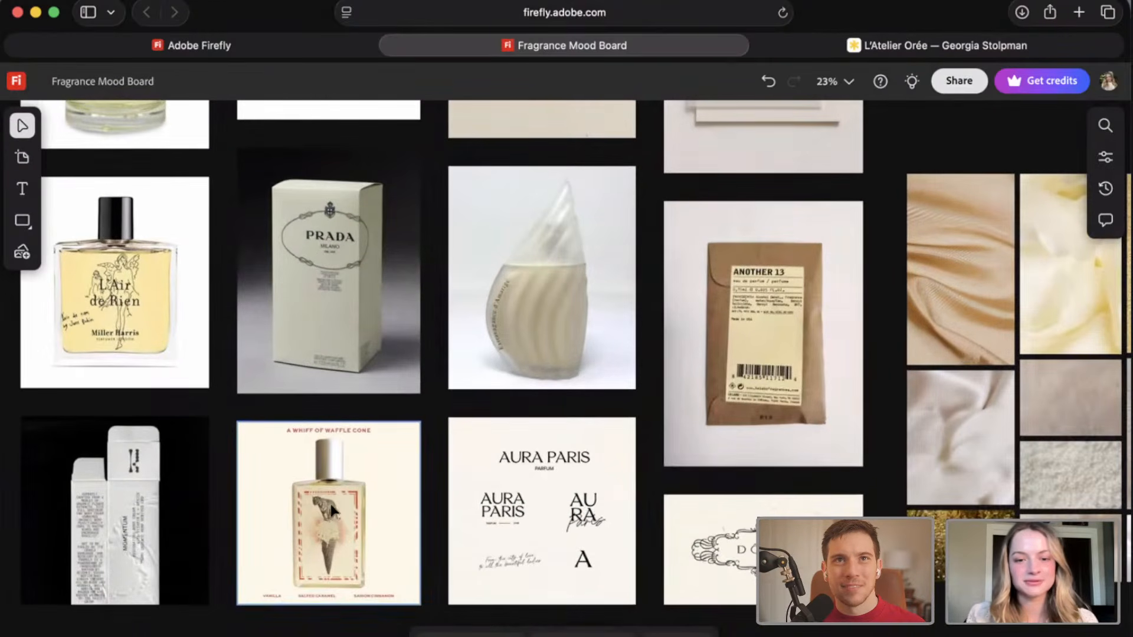
pyautogui.scroll(1, 481, 470)
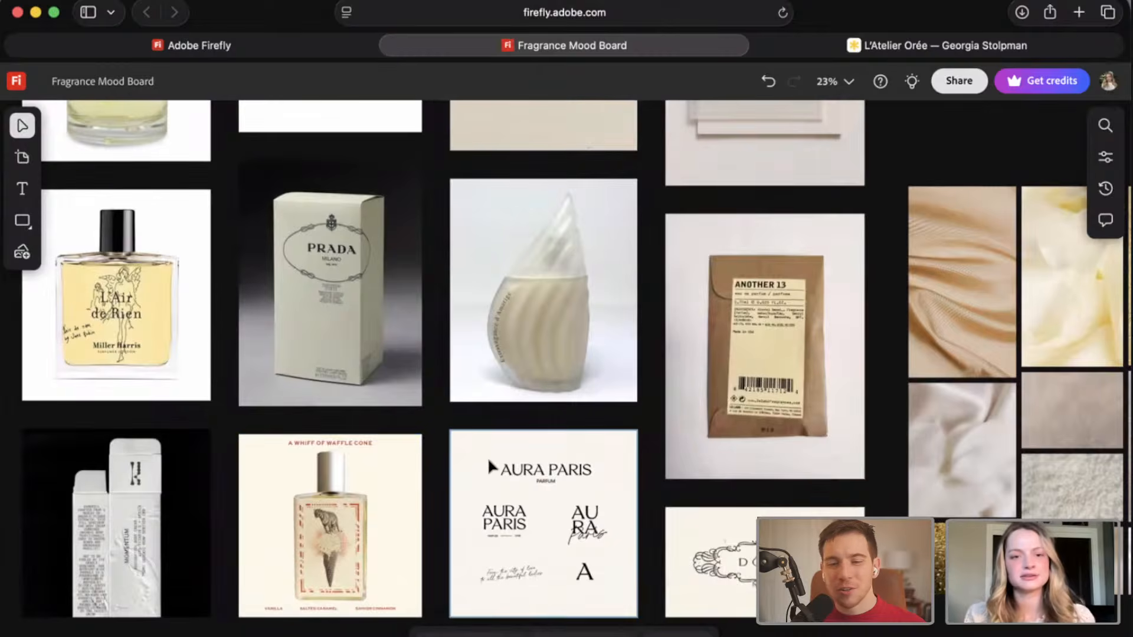
pyautogui.scroll(-1, 488, 464)
pyautogui.scroll(1, 489, 466)
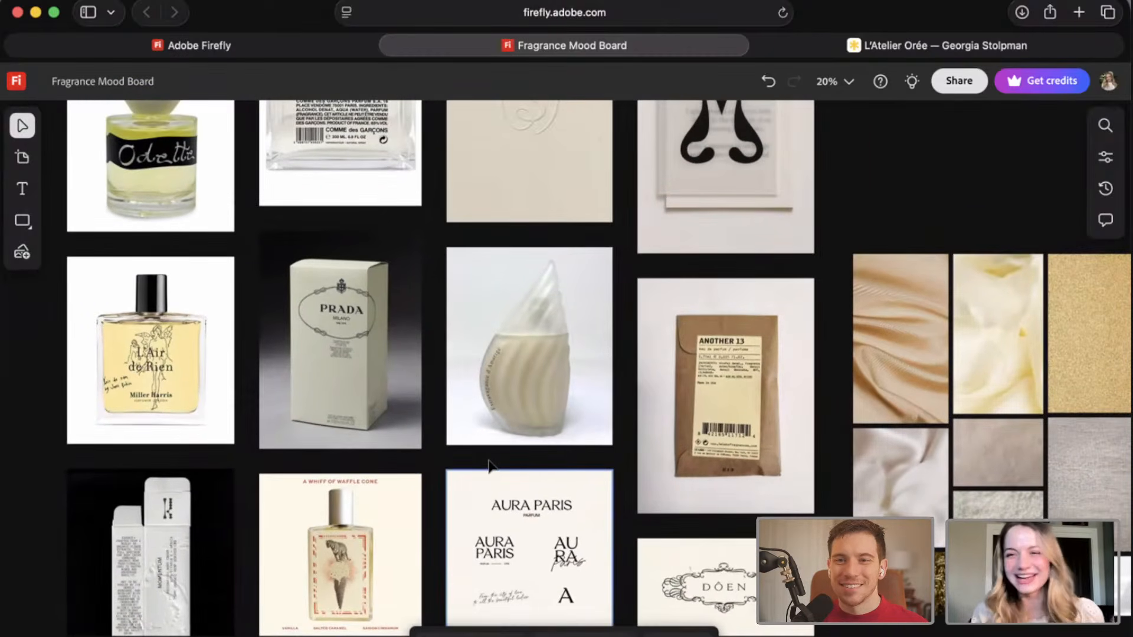
pyautogui.scroll(2, 488, 466)
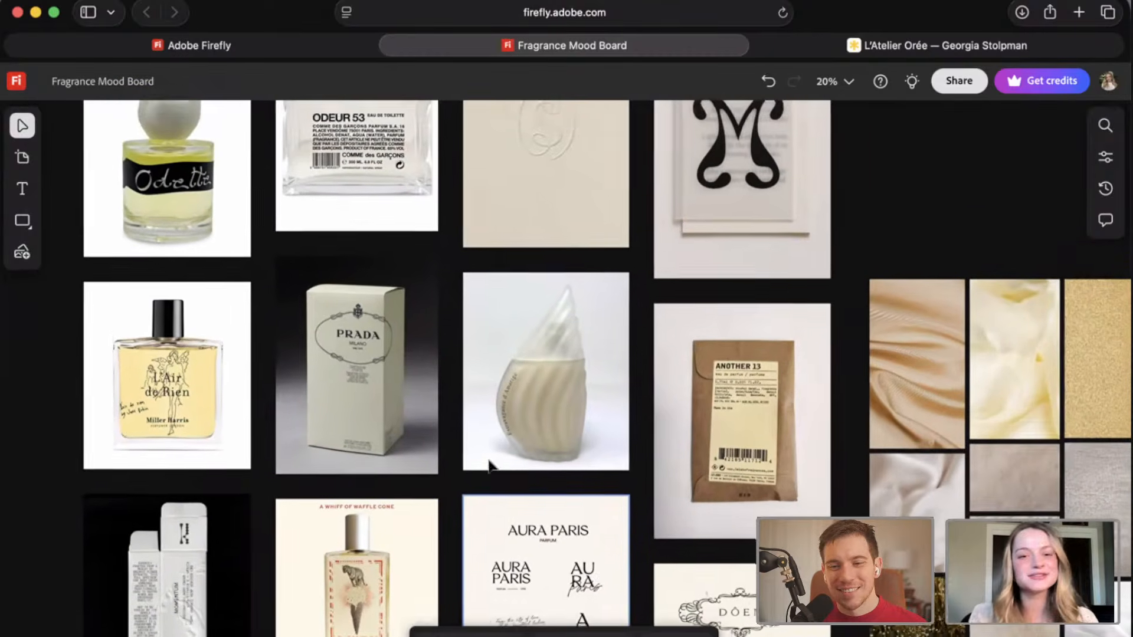
pyautogui.scroll(-1, 678, 331)
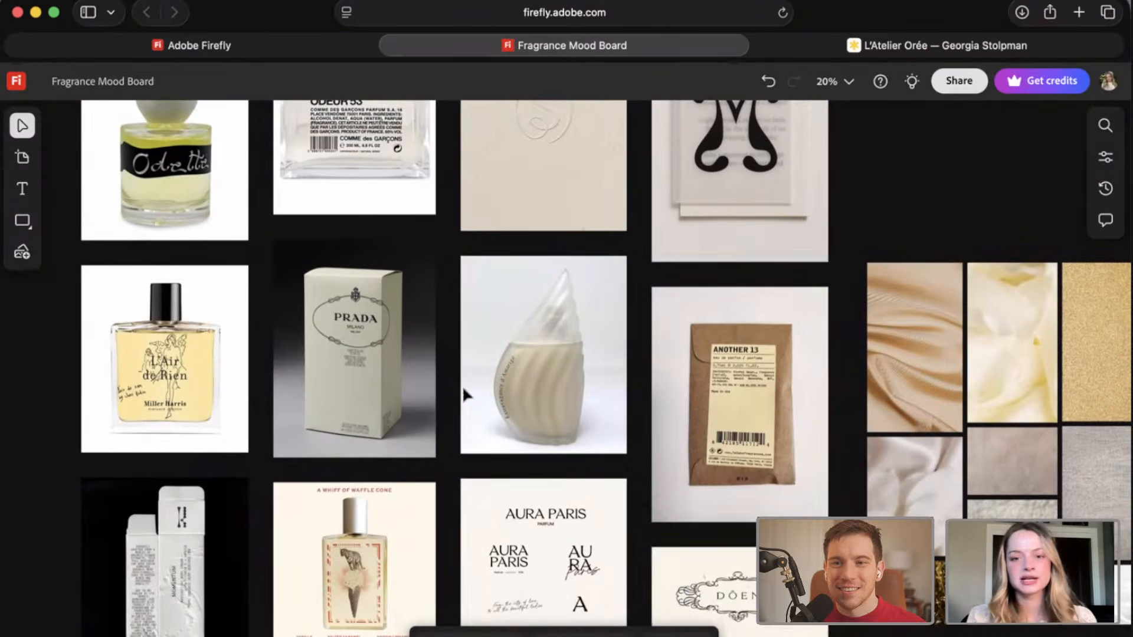
# Examine the Prada box, the embossed monogram paper and the translucent card with the black M up close.
pyautogui.scroll(5, 338, 338)
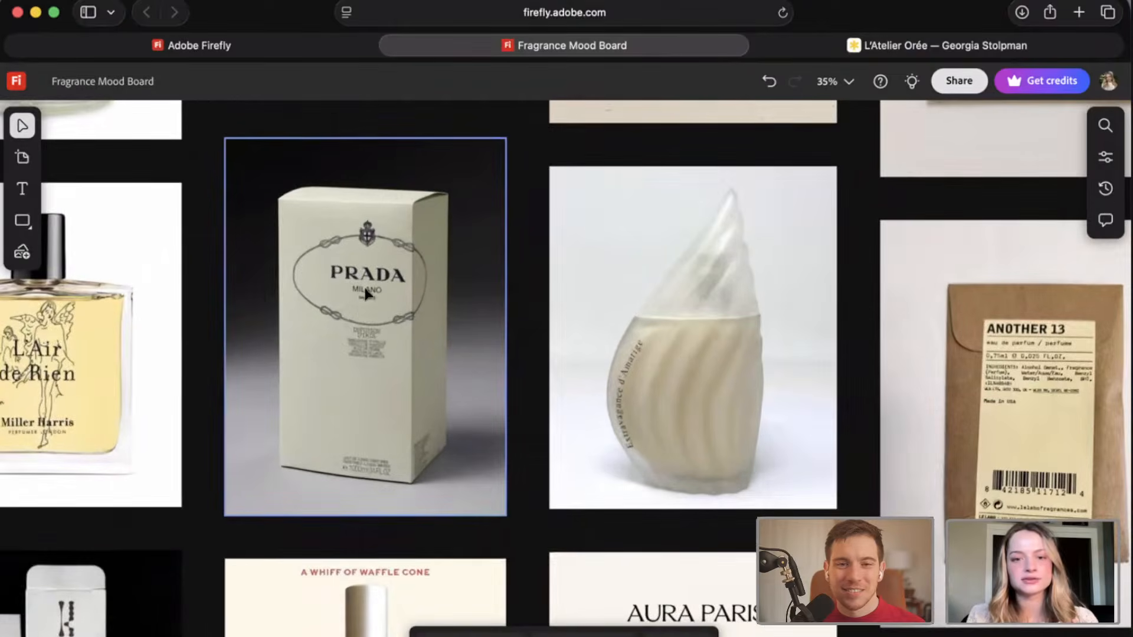
pyautogui.scroll(1, 353, 302)
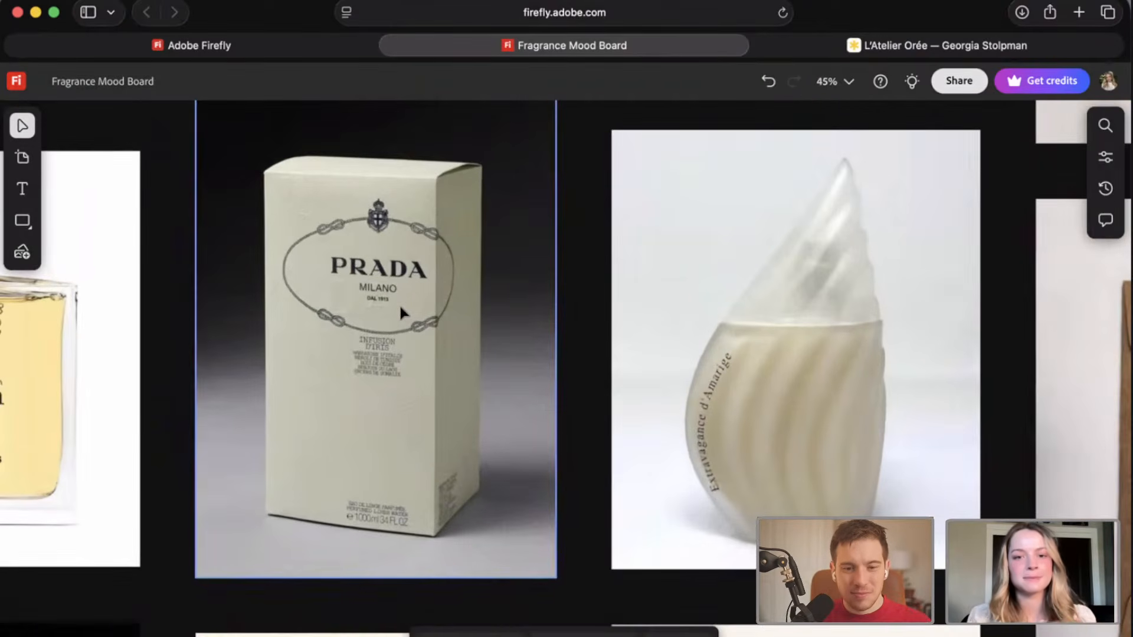
pyautogui.scroll(5, 412, 232)
pyautogui.hscroll(3, 411, 232)
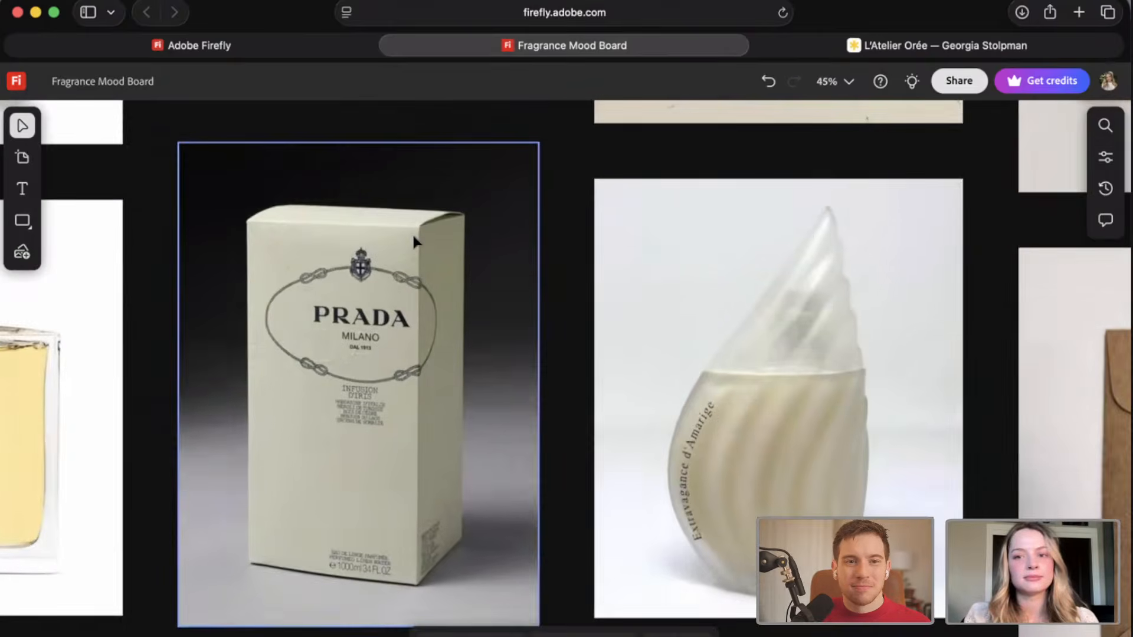
pyautogui.scroll(-1, 405, 250)
pyautogui.scroll(4, 406, 248)
pyautogui.hscroll(2, 406, 248)
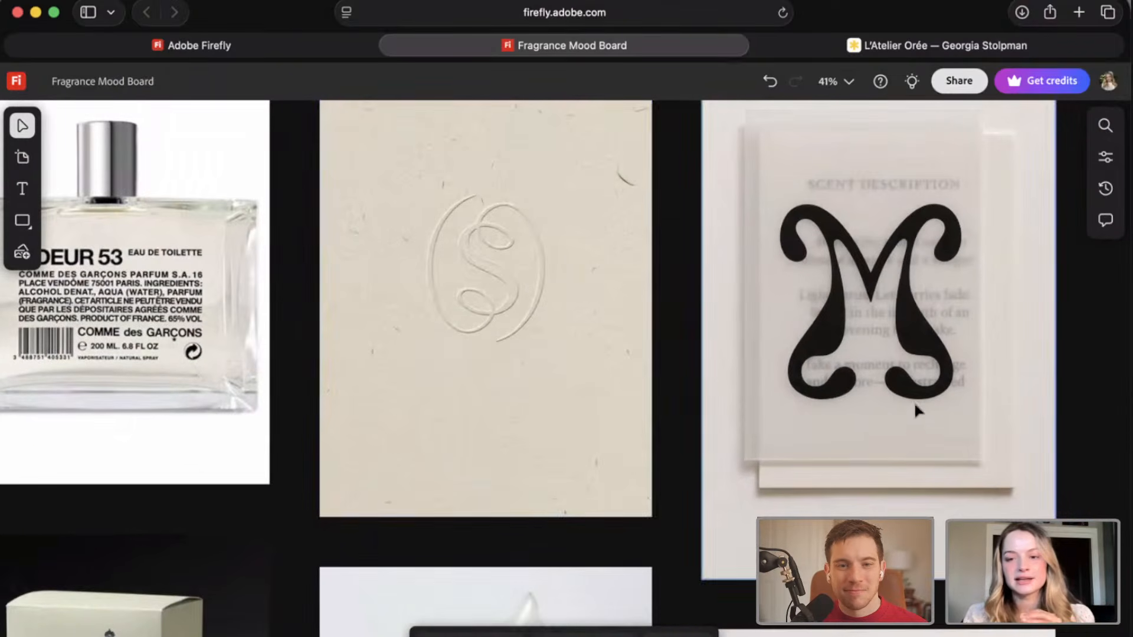
pyautogui.scroll(-5, 586, 358)
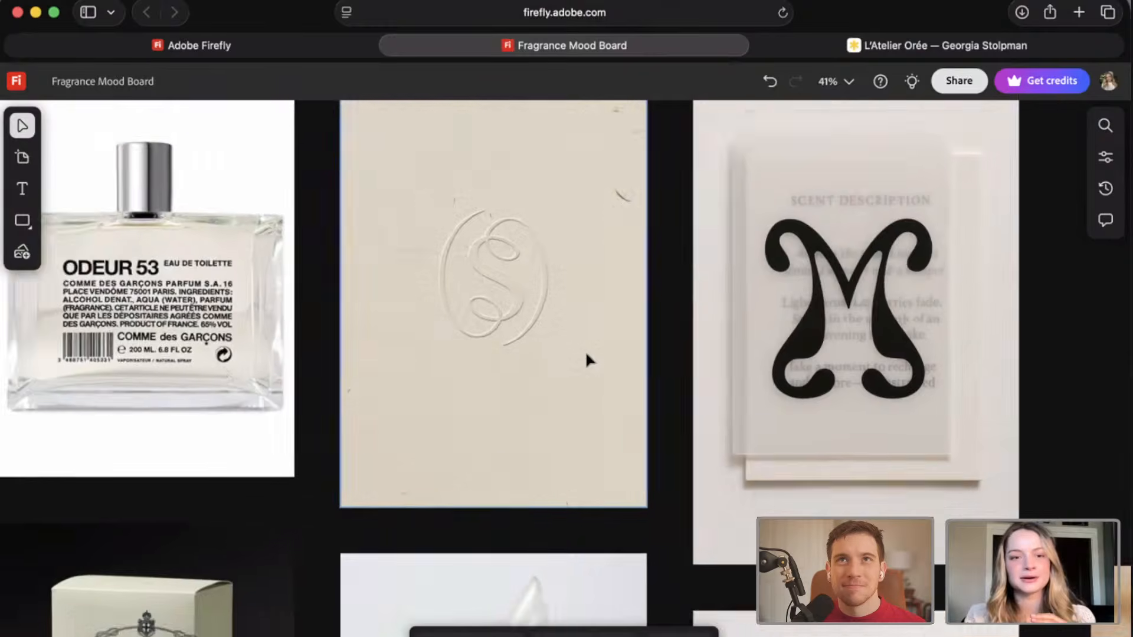
pyautogui.scroll(5, 587, 359)
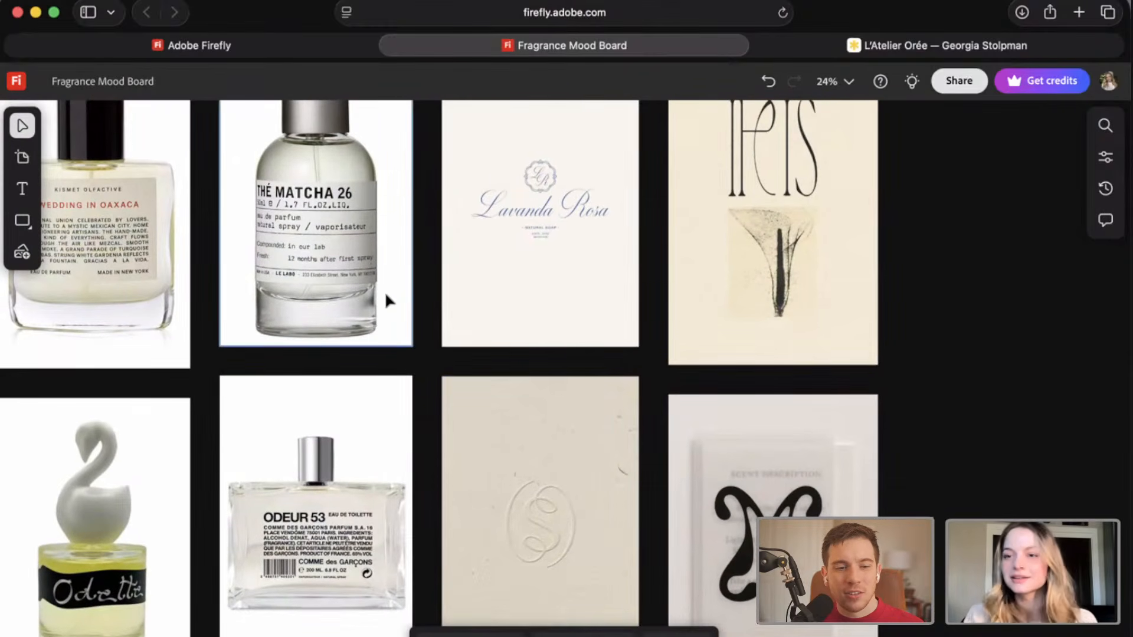
# Review the mosaic row by row, from the Thé Matcha 26 bottle and Lavanda Rosa logo down to the Waffle Cone bottle.
pyautogui.hscroll(-3, 545, 336)
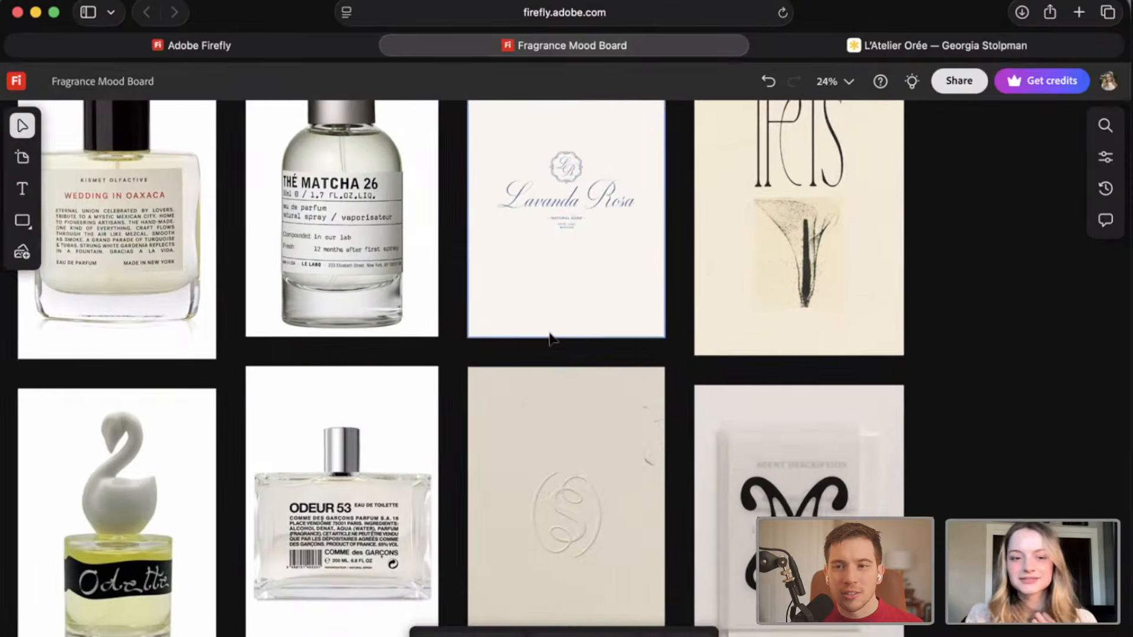
pyautogui.scroll(3, 549, 338)
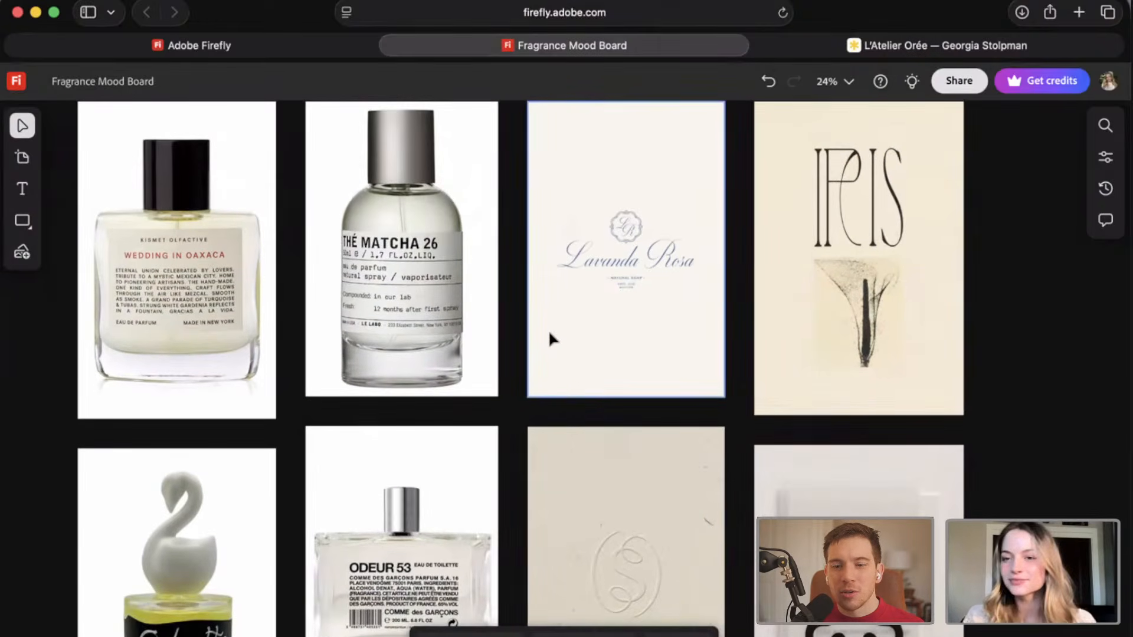
pyautogui.scroll(2, 549, 337)
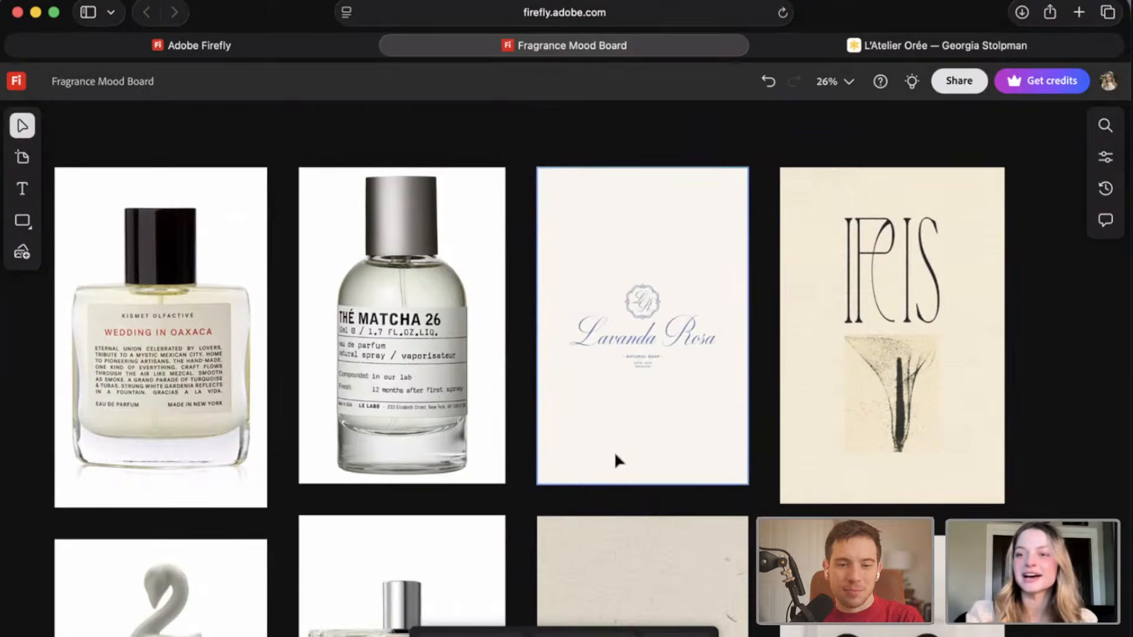
pyautogui.hscroll(-2, 615, 456)
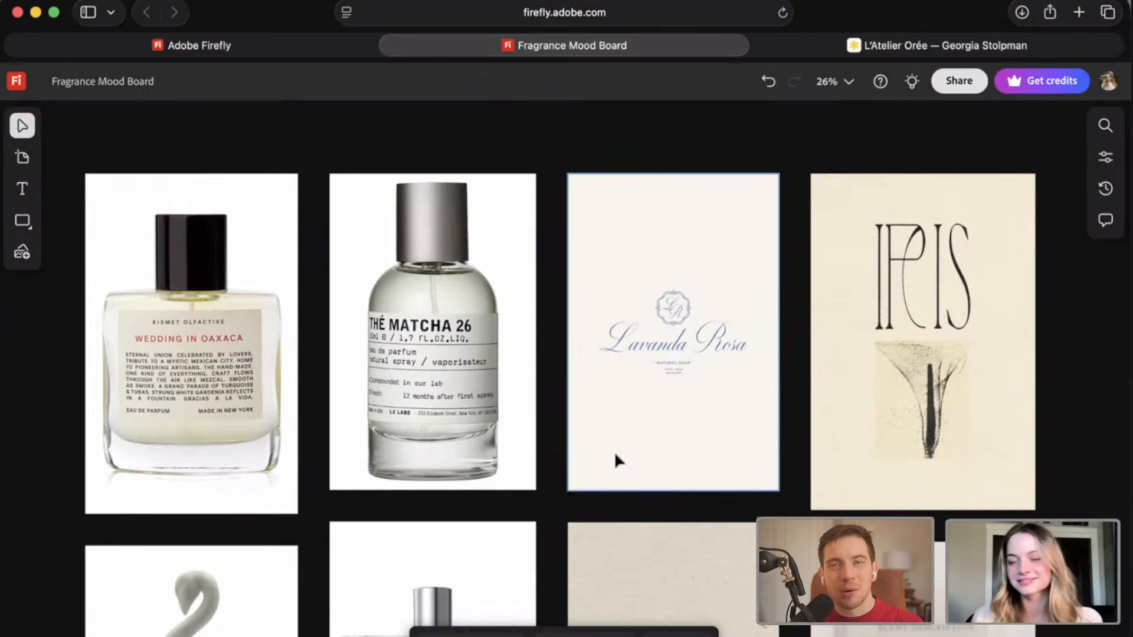
pyautogui.scroll(-5, 614, 451)
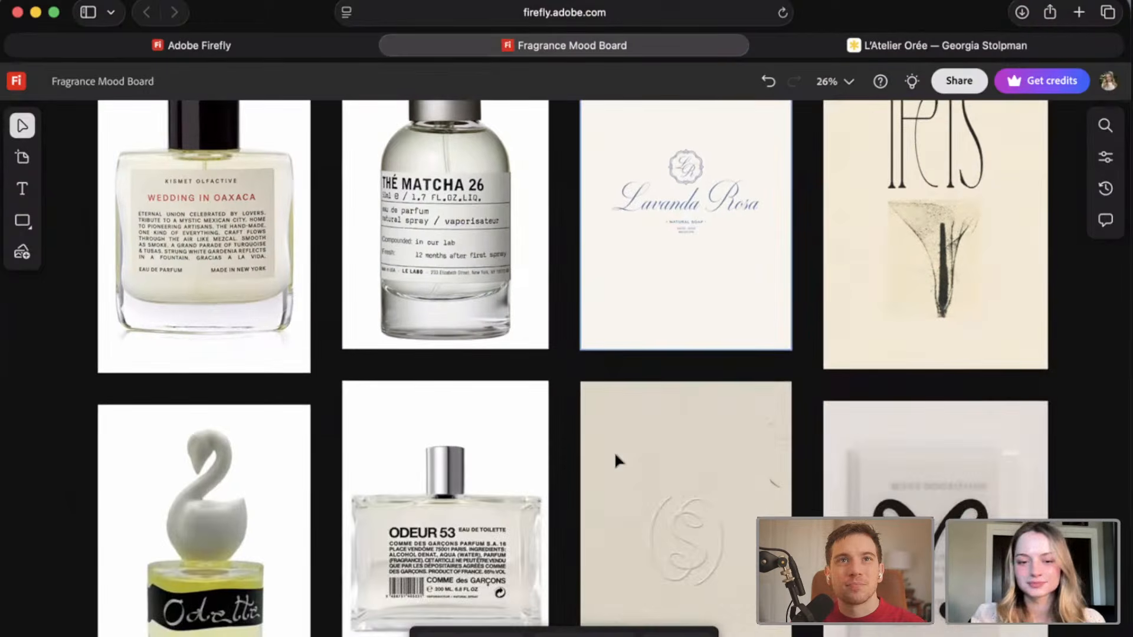
pyautogui.scroll(-3, 615, 454)
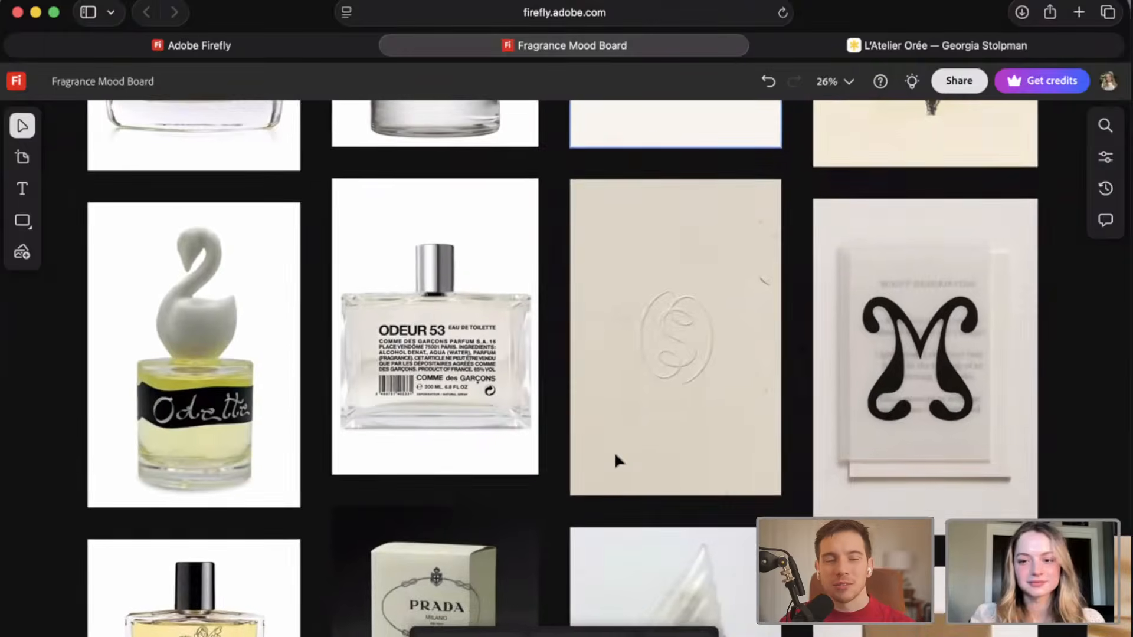
pyautogui.scroll(-4, 615, 459)
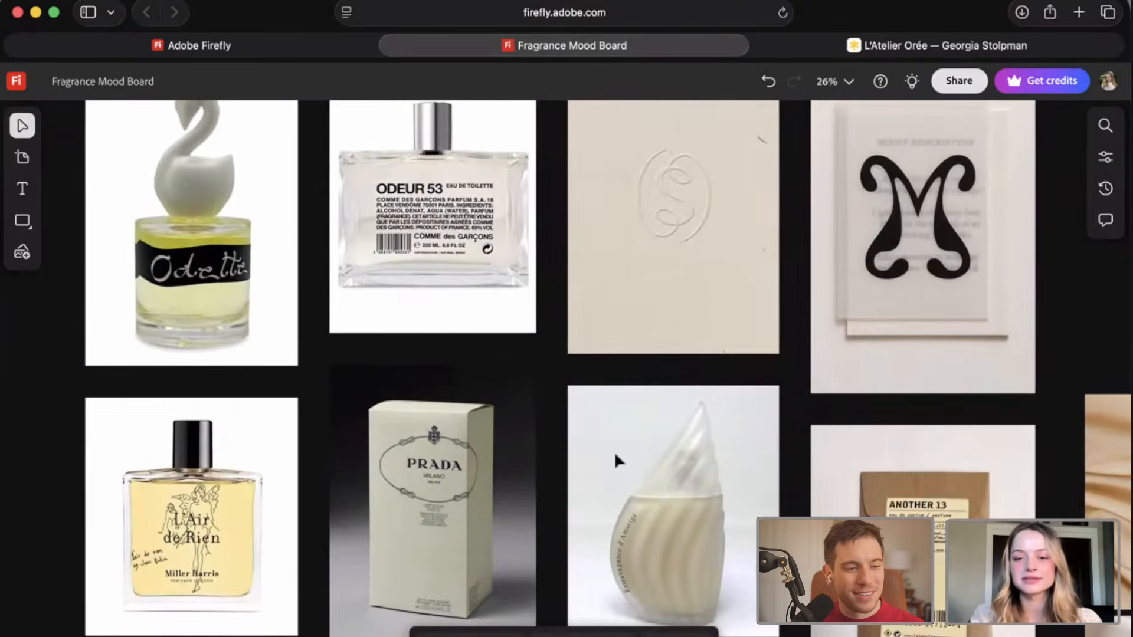
pyautogui.scroll(-3, 614, 451)
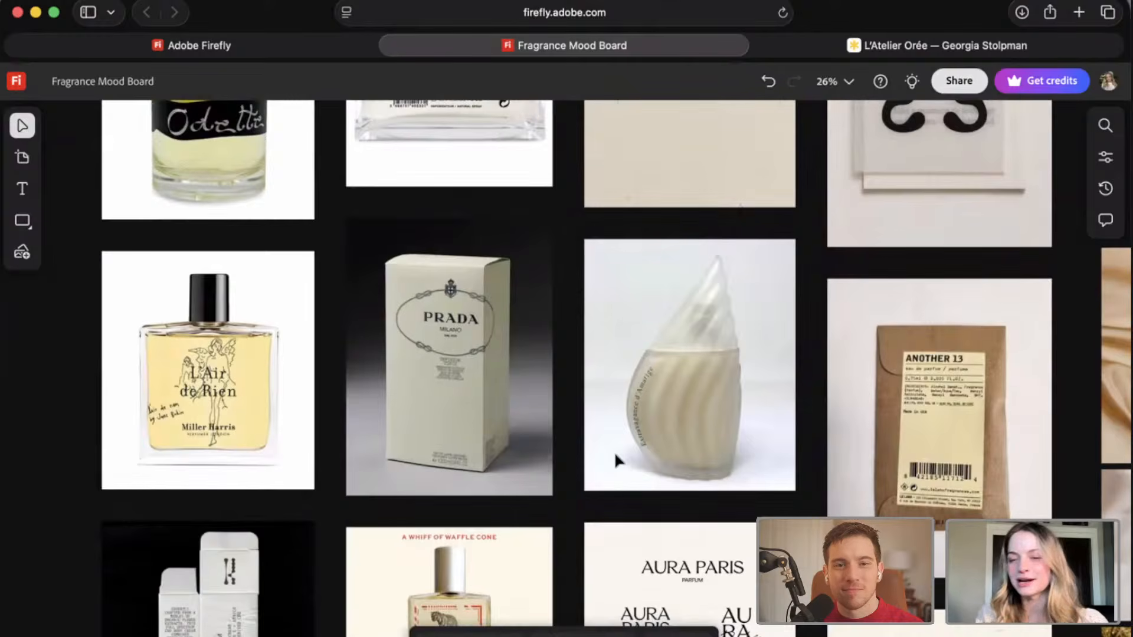
pyautogui.scroll(-2, 614, 460)
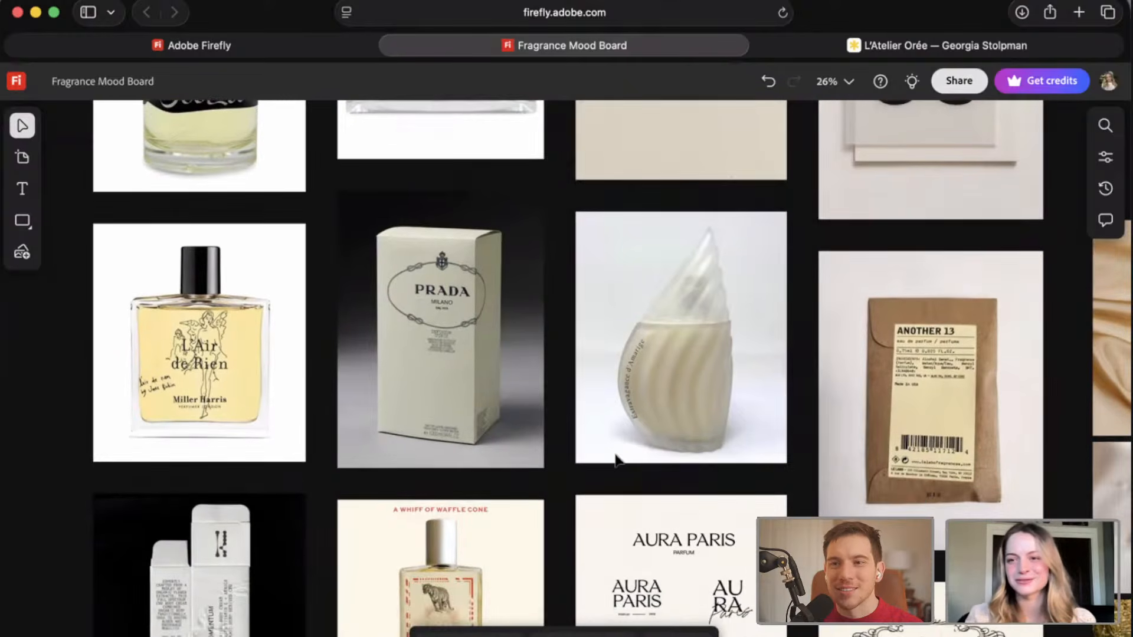
pyautogui.scroll(-3, 615, 457)
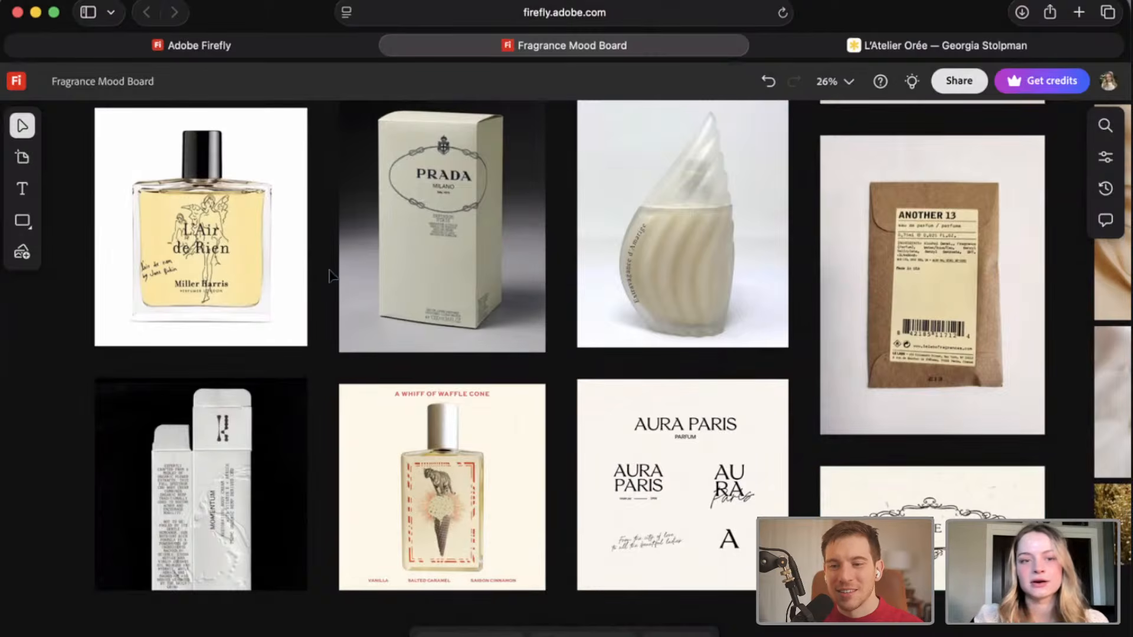
# Inspect the line illustration and handwriting on the L'Air de Rien bottle and the embossed texture and lettering on the Prada box.
pyautogui.scroll(5, 229, 257)
pyautogui.scroll(5, 230, 265)
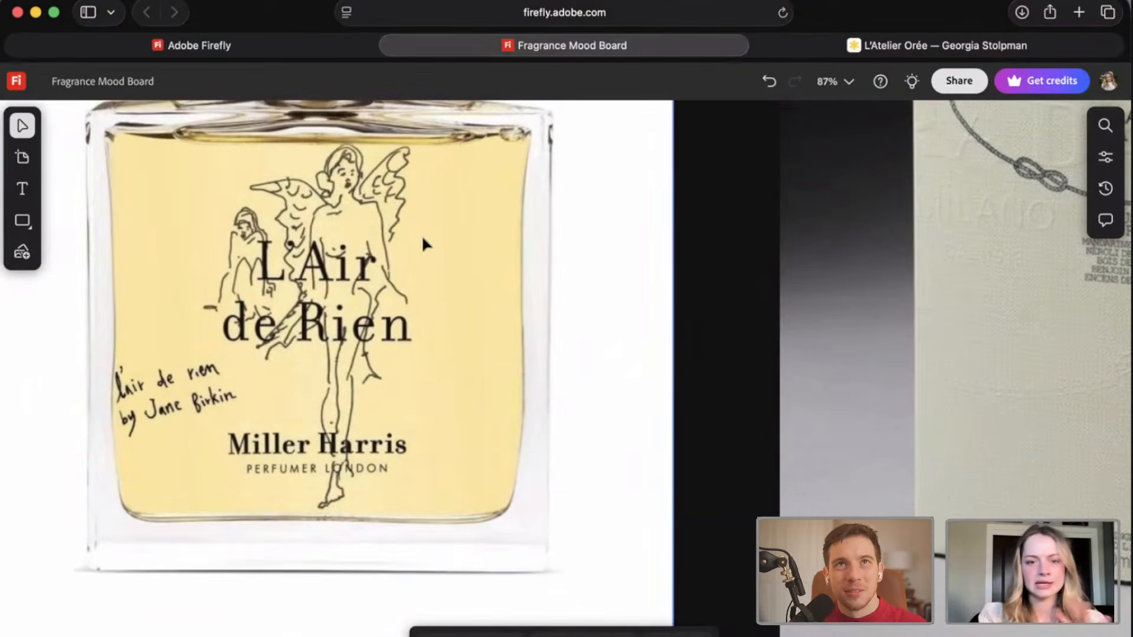
pyautogui.scroll(1, 392, 410)
pyautogui.scroll(2, 392, 410)
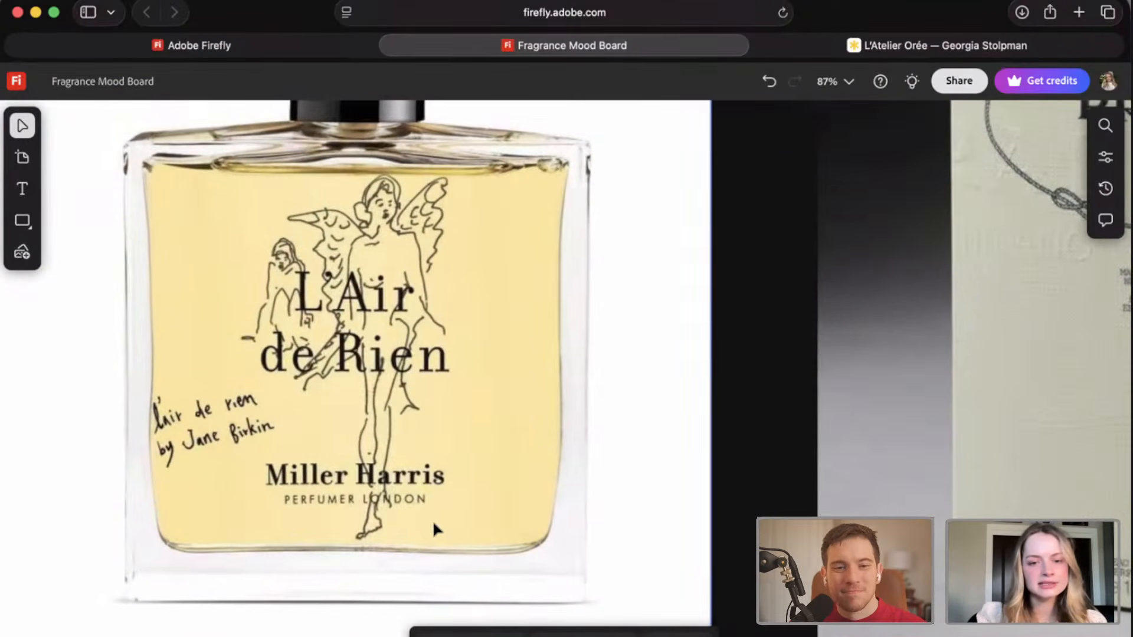
pyautogui.scroll(-4, 423, 571)
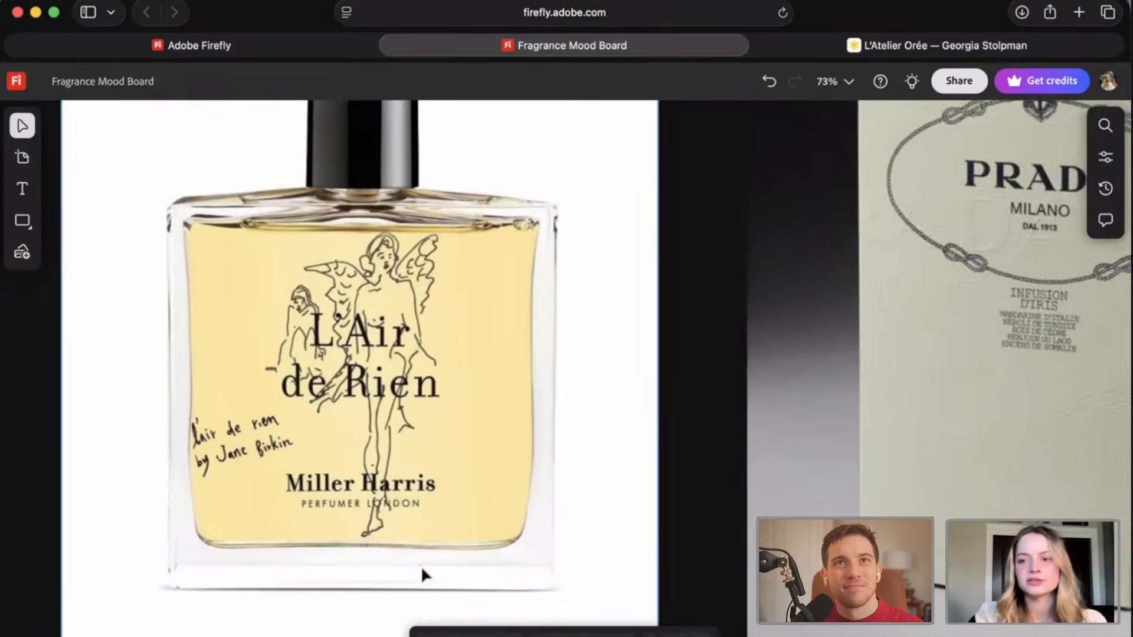
pyautogui.hscroll(3, 420, 566)
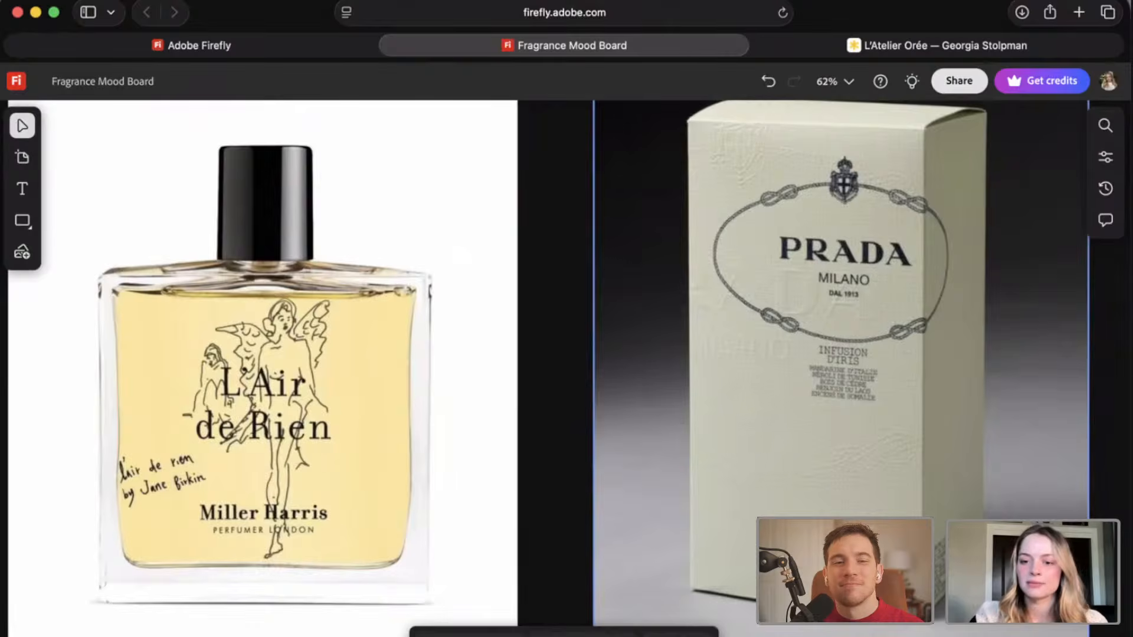
pyautogui.hscroll(2, 788, 596)
pyautogui.scroll(1, 787, 596)
pyautogui.scroll(3, 955, 597)
pyautogui.hscroll(2, 954, 597)
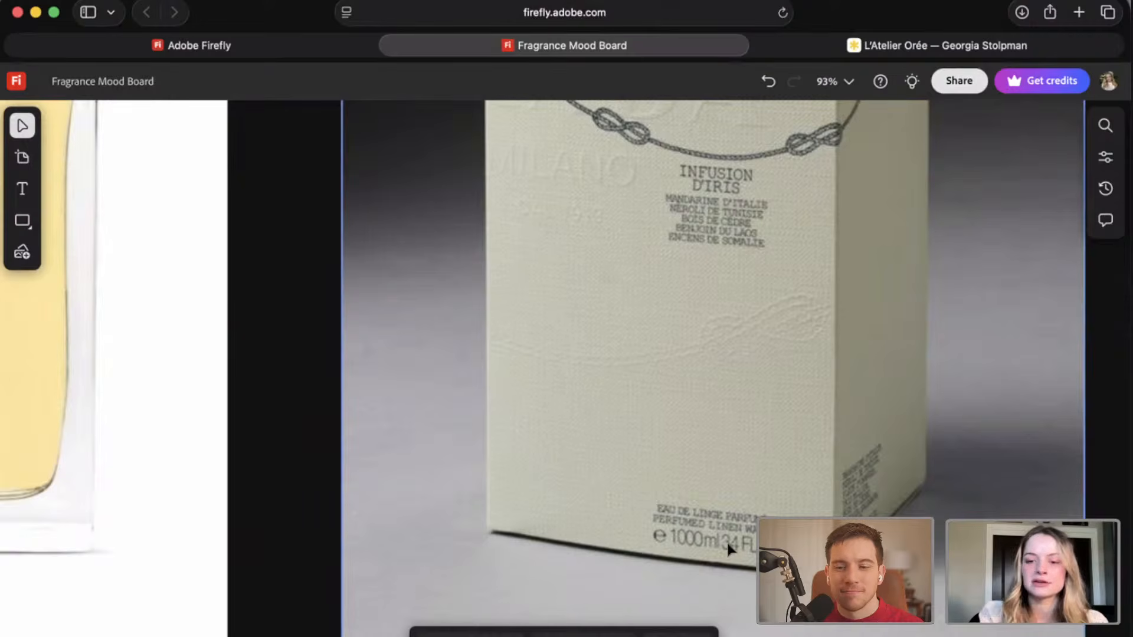
# Review the packaging mosaic from the L'Air de Rien bottle and Prada box to the embossed monogram, black M card and Another 13 envelope.
pyautogui.scroll(-6, 955, 597)
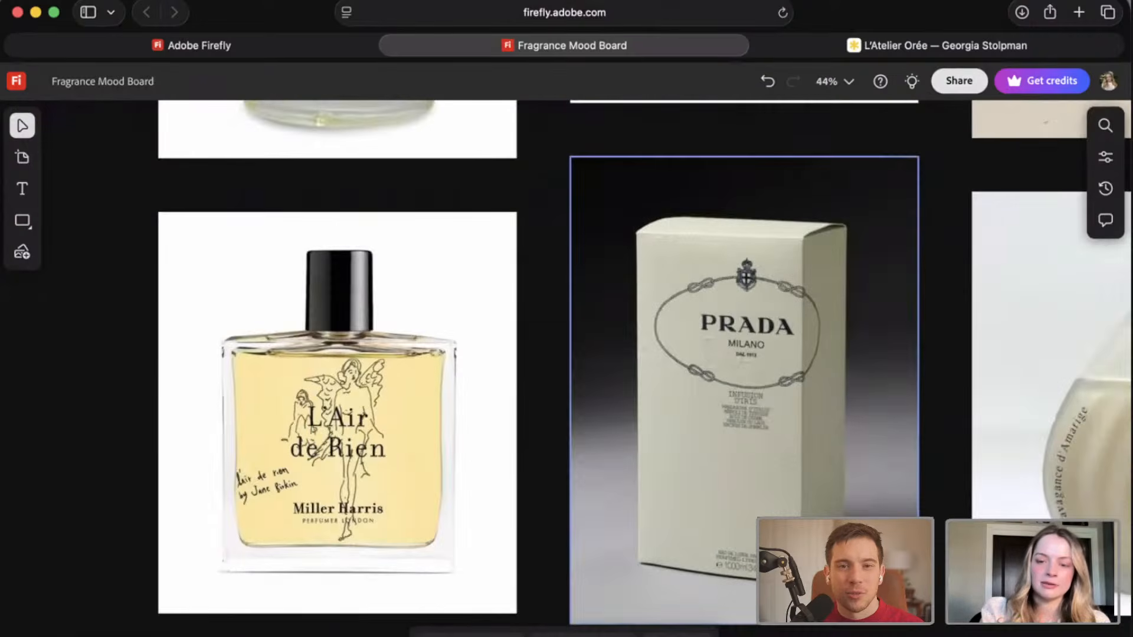
pyautogui.scroll(-3, 566, 369)
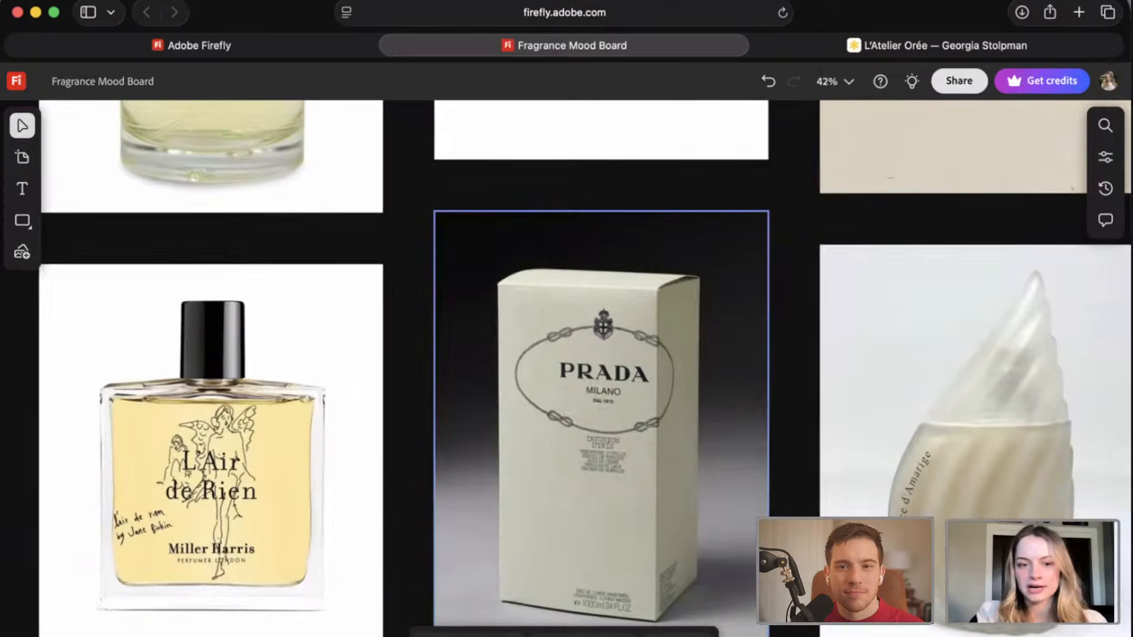
pyautogui.scroll(-1, 954, 597)
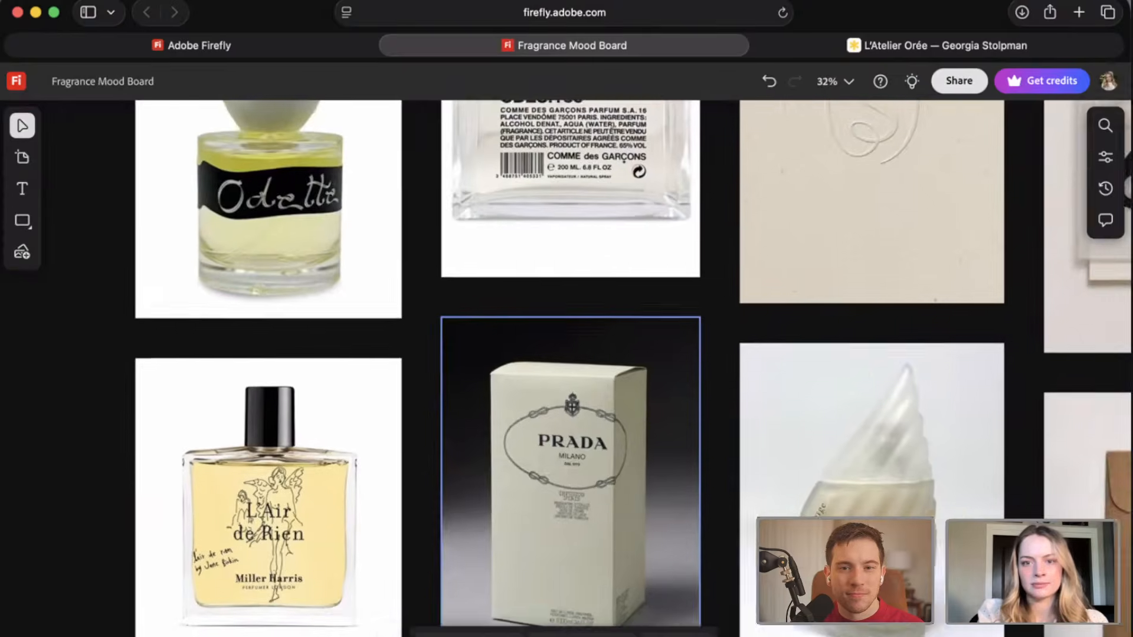
pyautogui.hscroll(3, 954, 597)
pyautogui.scroll(-3, 954, 597)
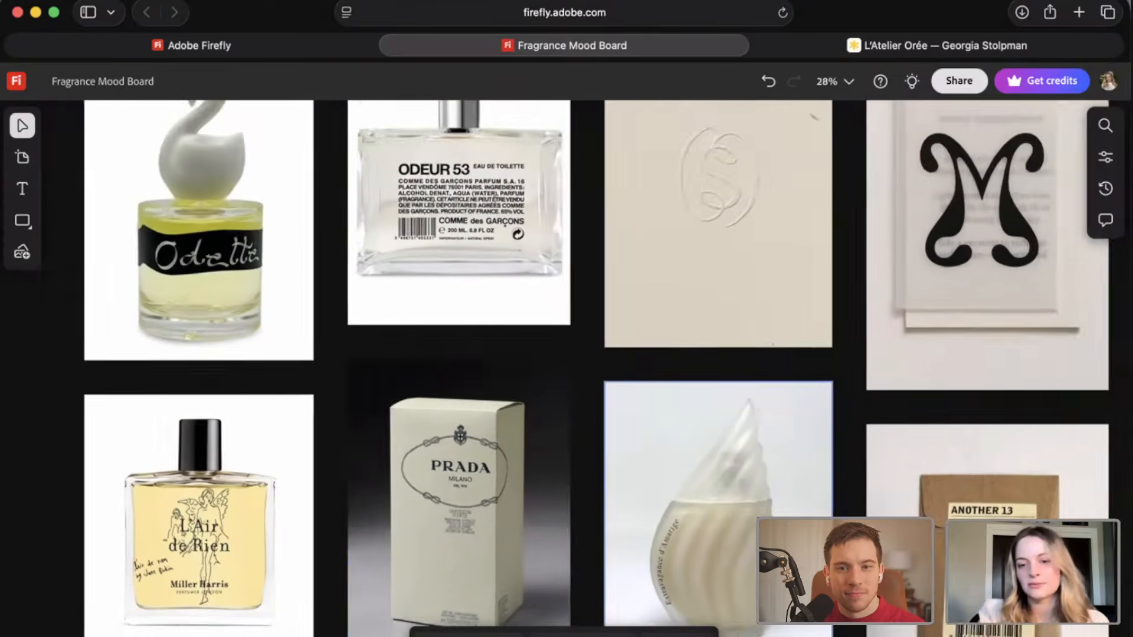
pyautogui.hscroll(2, 747, 560)
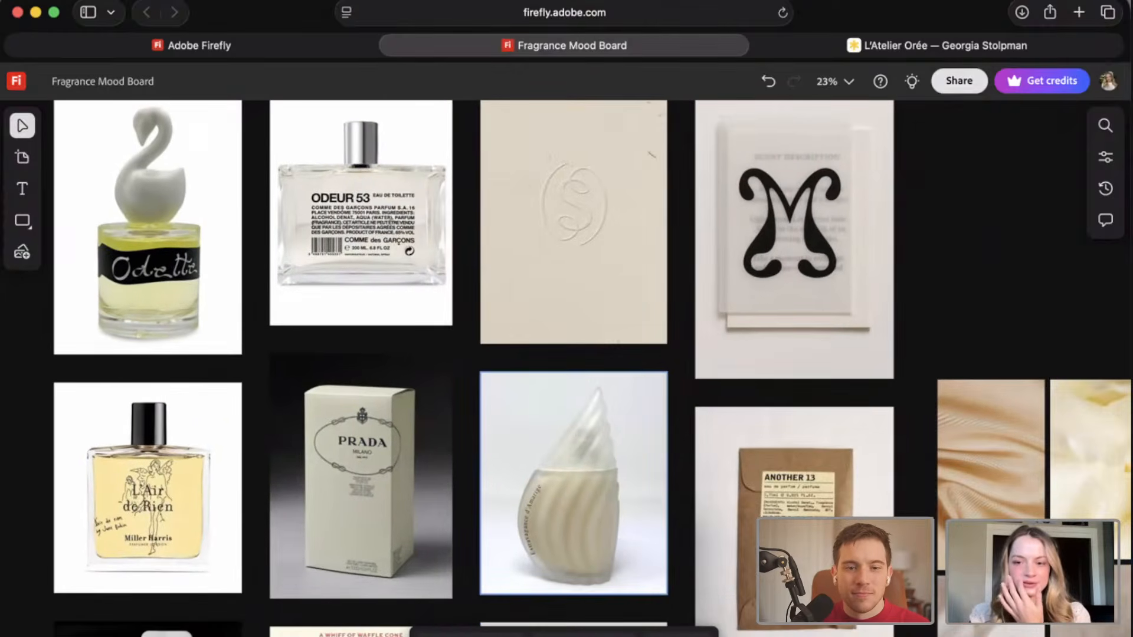
pyautogui.scroll(-4, 746, 561)
pyautogui.hscroll(2, 725, 377)
pyautogui.scroll(-1, 726, 378)
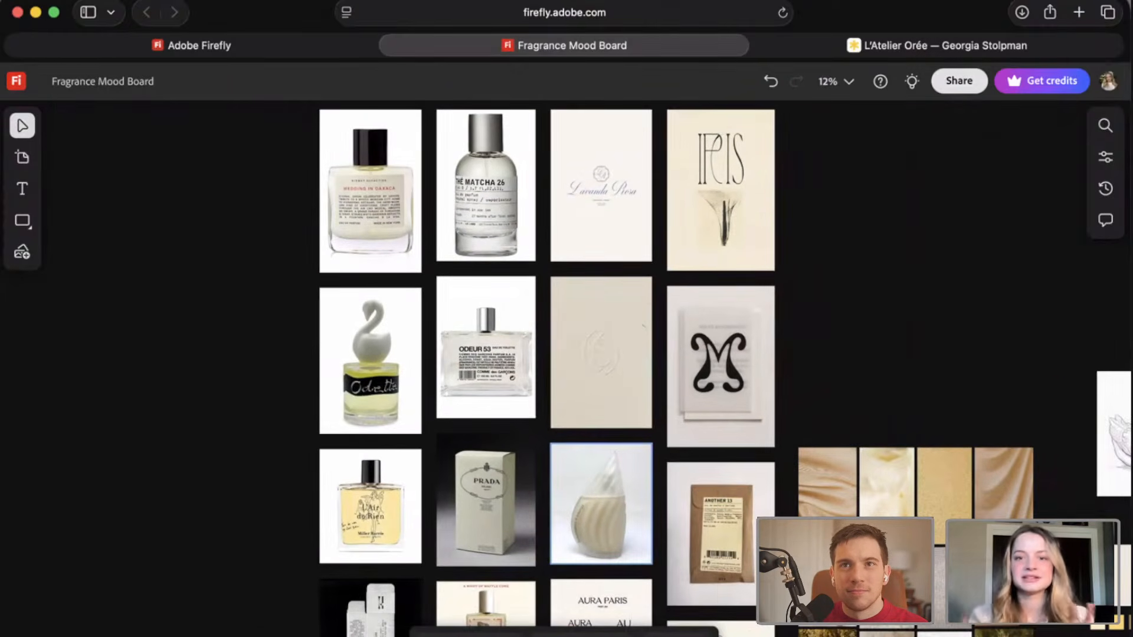
pyautogui.hscroll(3, 708, 365)
pyautogui.scroll(-1, 708, 366)
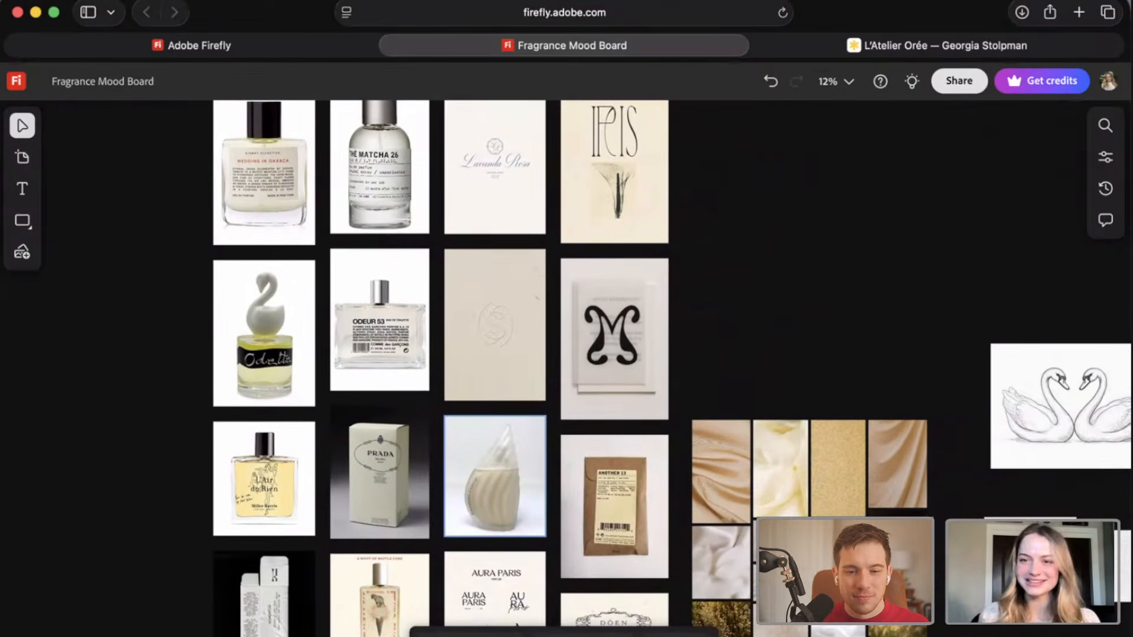
# Compare the perfume packaging mosaic with the neighbouring texture collage and the two-swan sketch.
pyautogui.hscroll(2, 708, 365)
pyautogui.scroll(-1, 708, 366)
pyautogui.hscroll(4, 796, 354)
pyautogui.scroll(1, 796, 354)
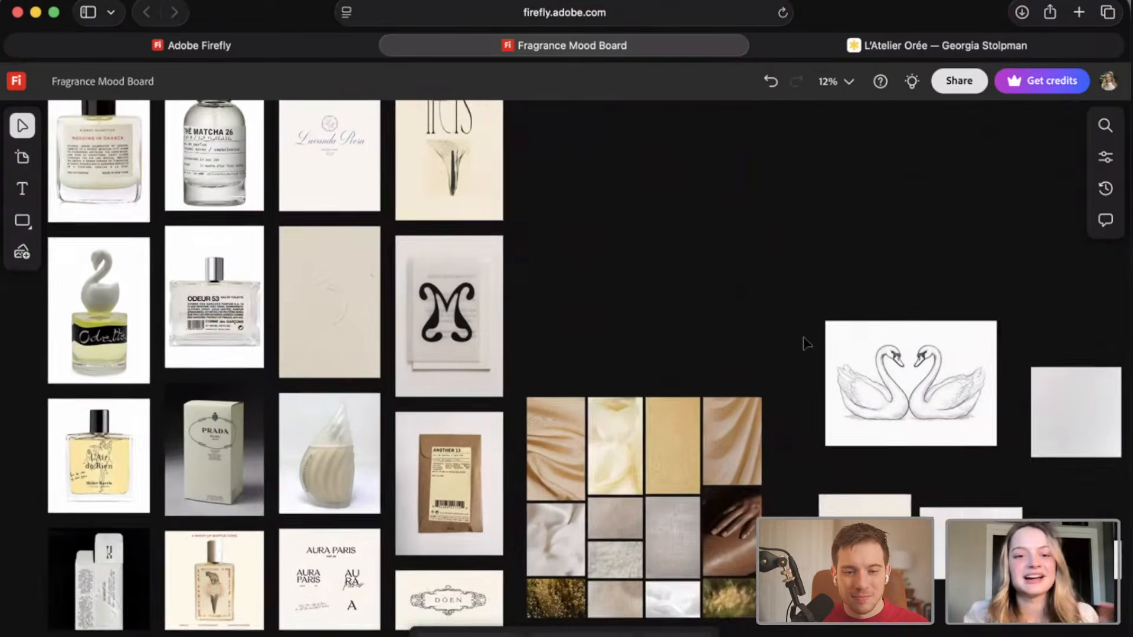
pyautogui.hscroll(1, 805, 343)
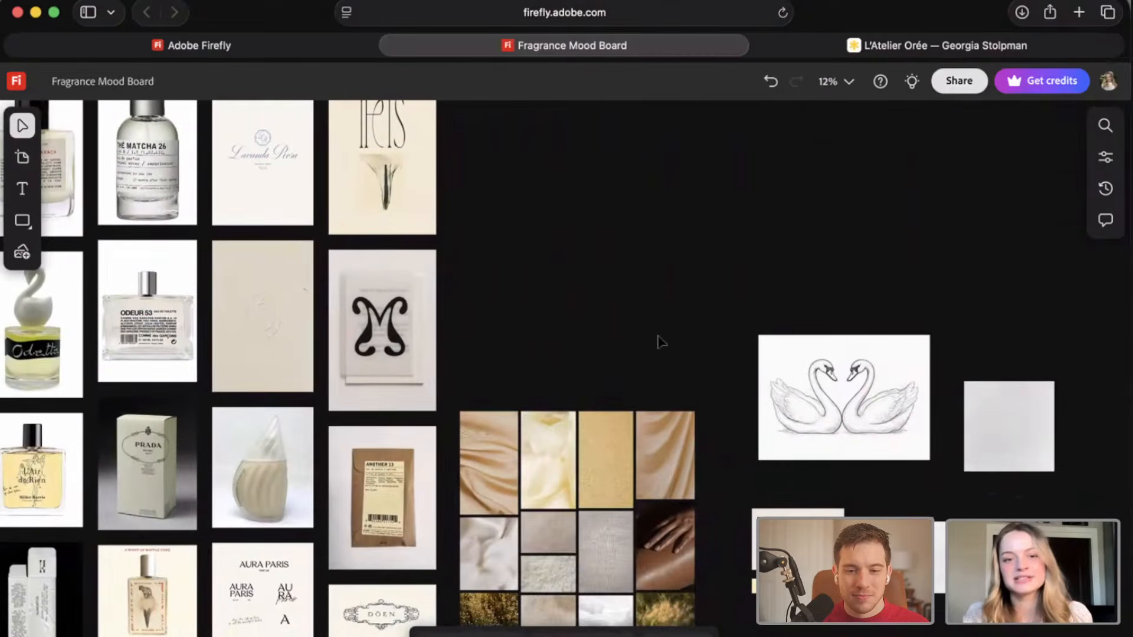
pyautogui.hscroll(-2, 659, 342)
pyautogui.scroll(1, 660, 342)
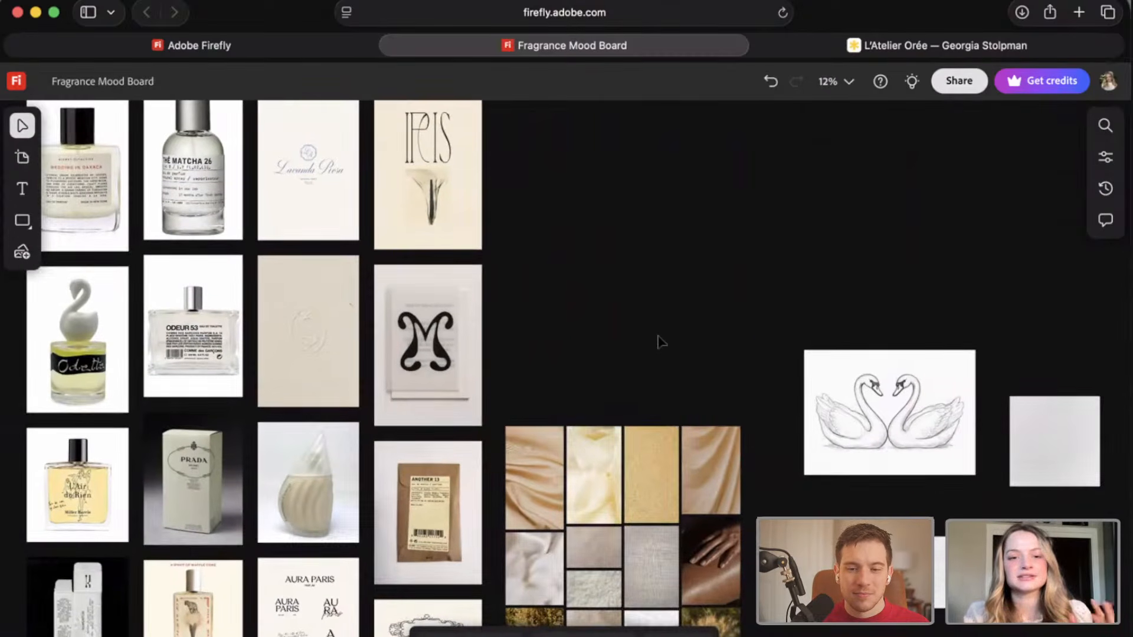
pyautogui.scroll(-2, 657, 342)
pyautogui.hscroll(2, 657, 342)
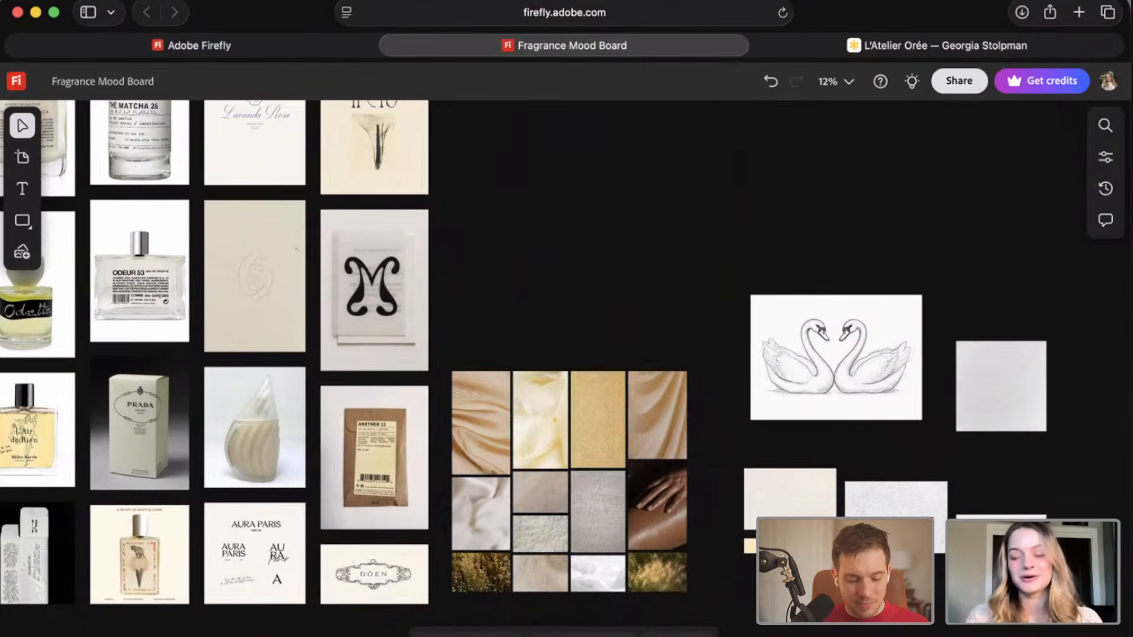
# Examine the draped fabric, linen, stone and skin textures in the collage up close.
pyautogui.scroll(5, 566, 354)
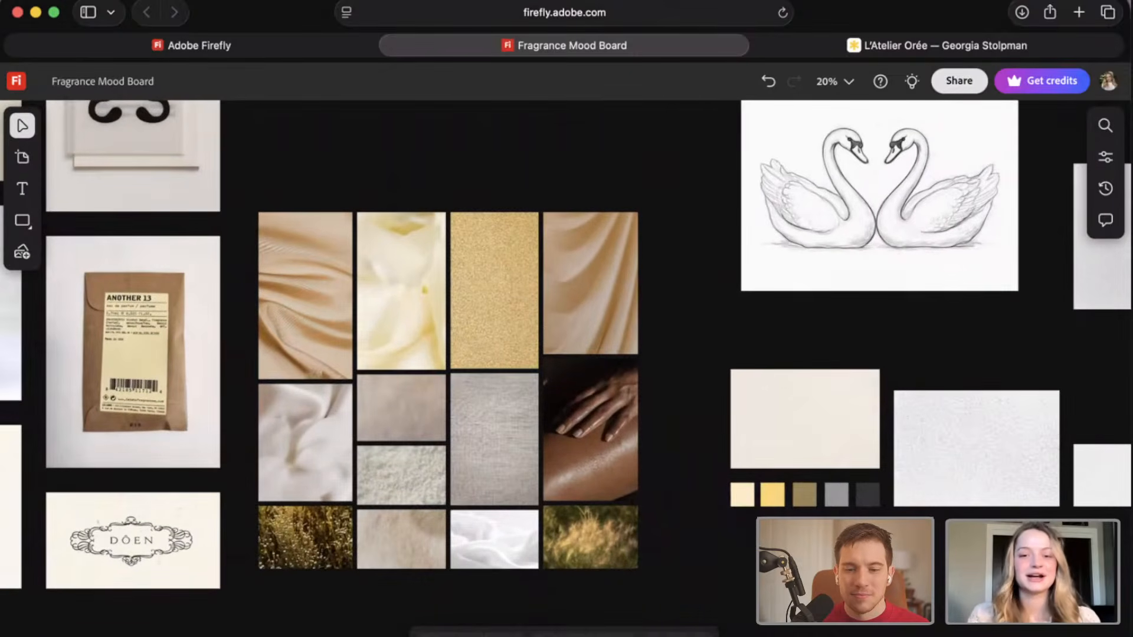
pyautogui.scroll(4, 375, 442)
pyautogui.scroll(-1, 378, 447)
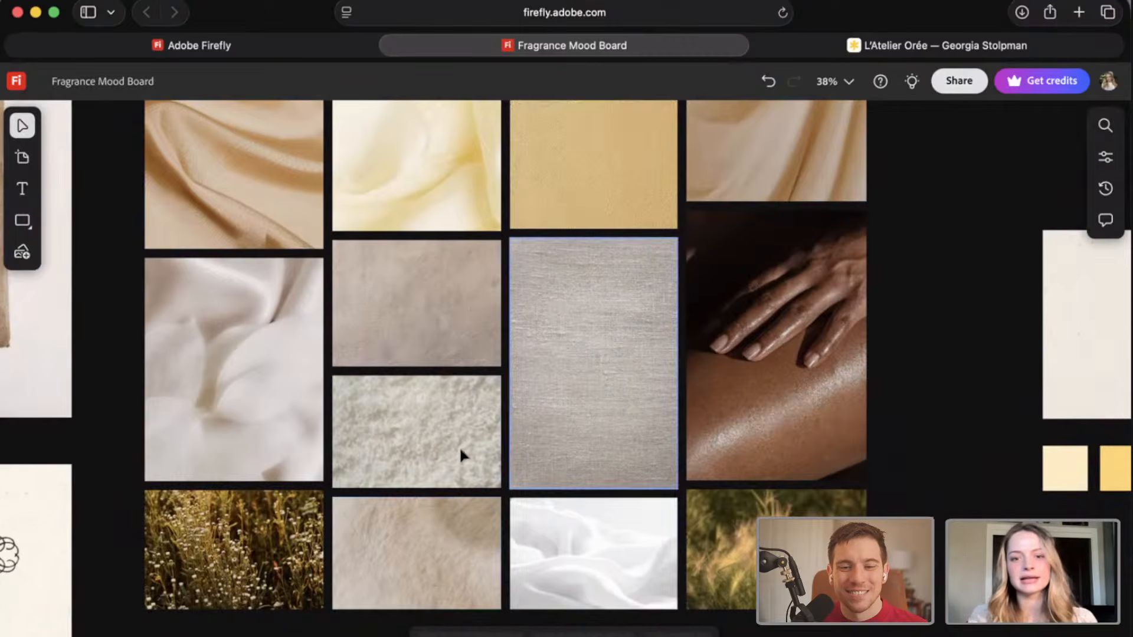
pyautogui.scroll(3, 455, 457)
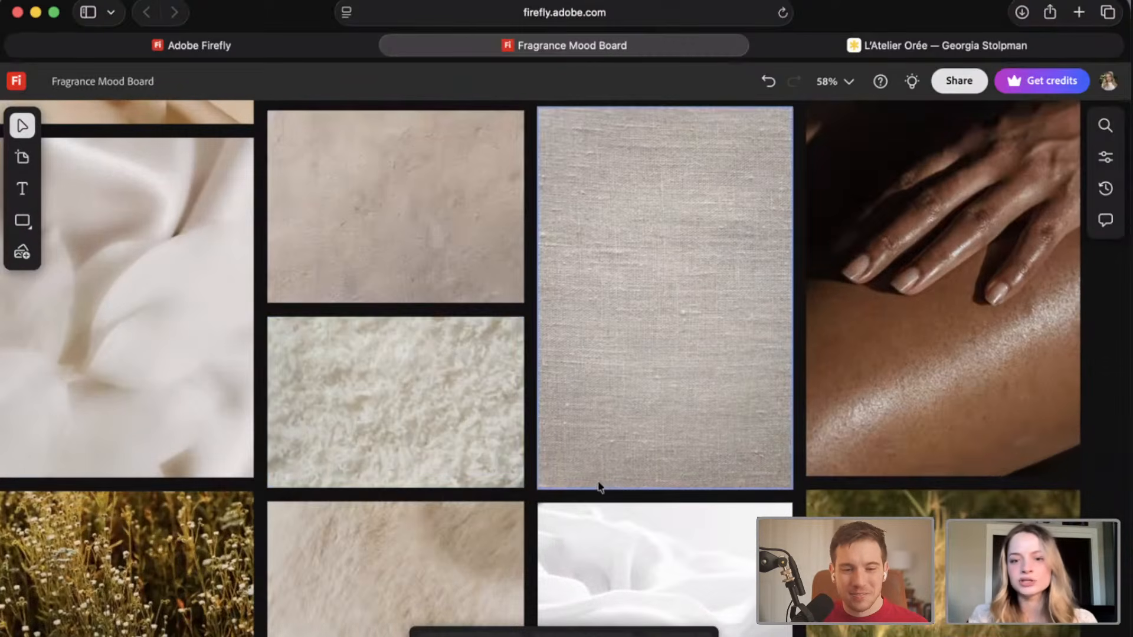
pyautogui.scroll(-3, 358, 348)
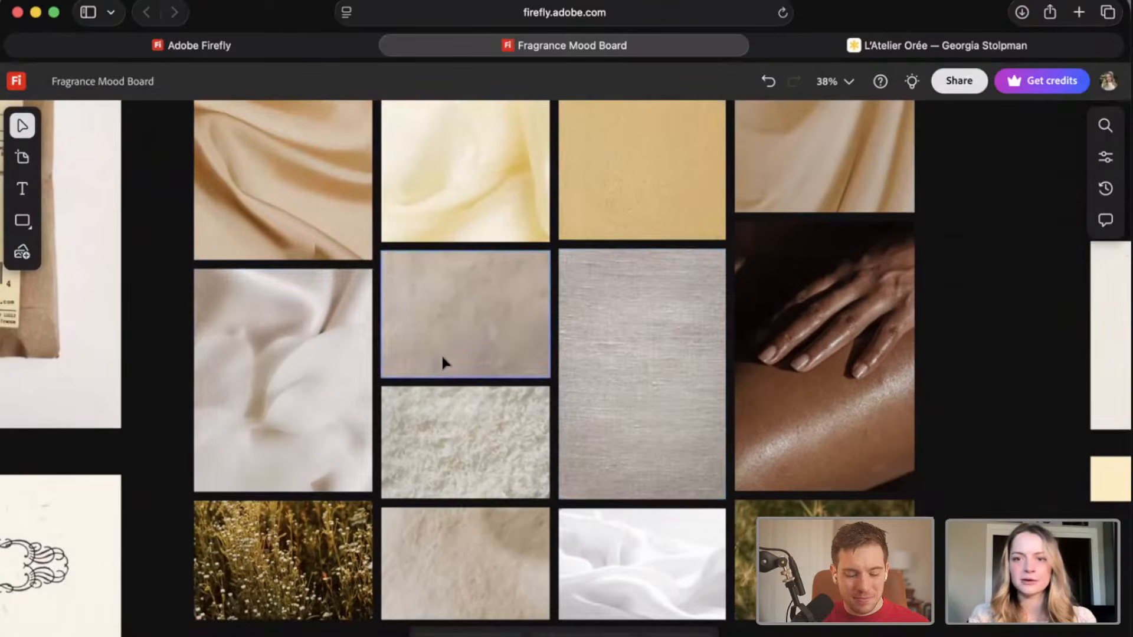
pyautogui.scroll(2, 441, 353)
pyautogui.hscroll(2, 441, 353)
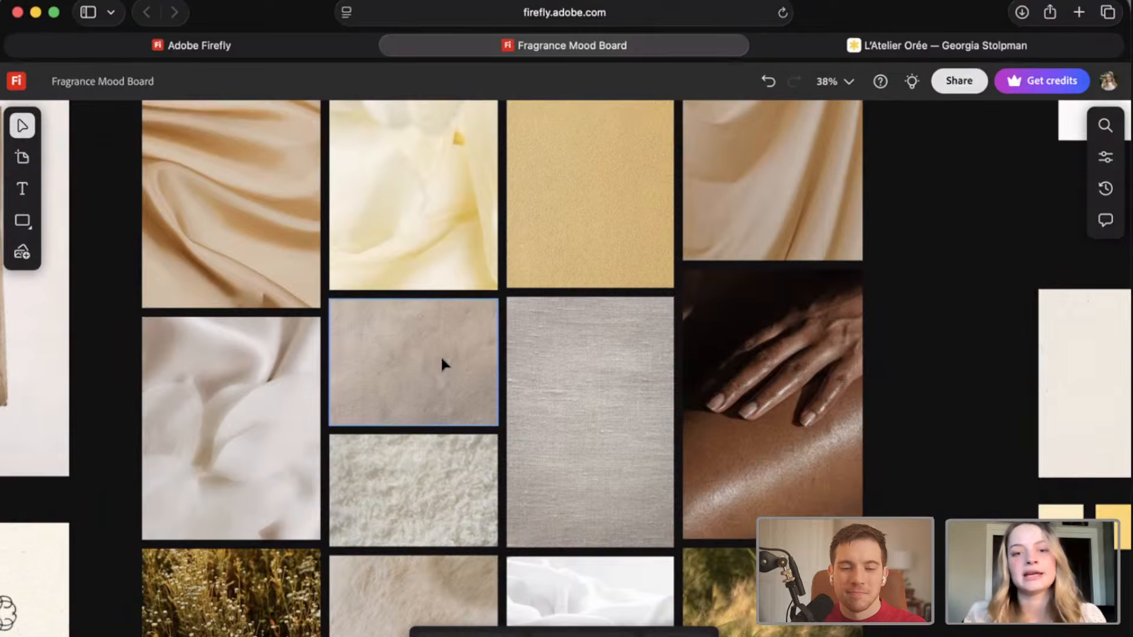
pyautogui.scroll(-3, 444, 362)
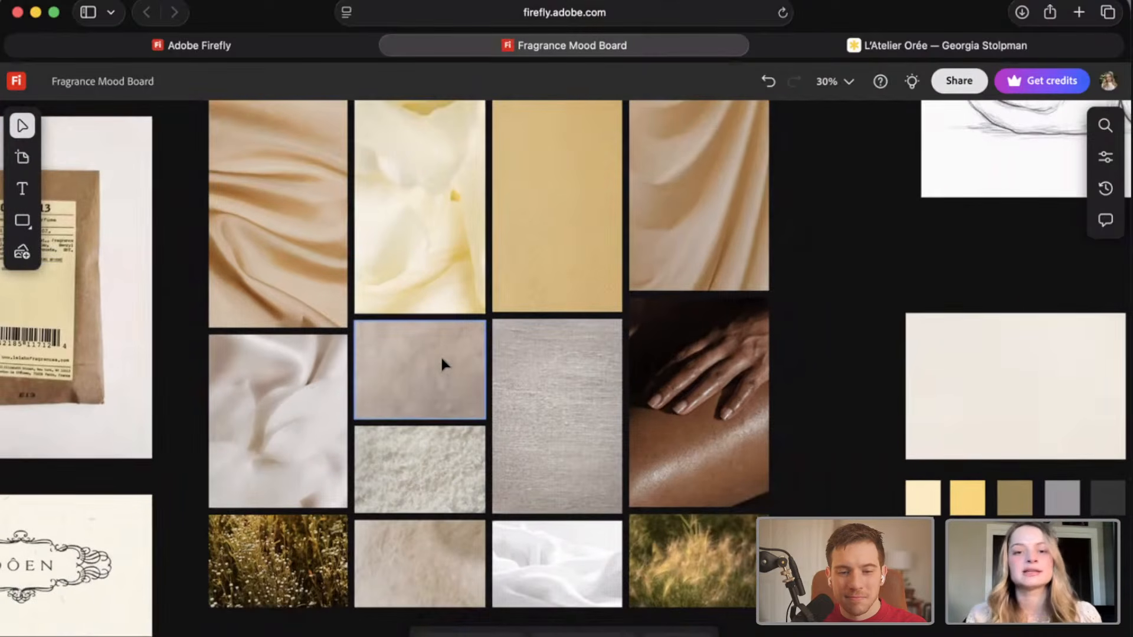
# Look over the texture collage's warm and neutral tones, the paper swatches and the five-colour palette beneath the swan sketch.
pyautogui.hscroll(3, 444, 363)
pyautogui.scroll(2, 443, 363)
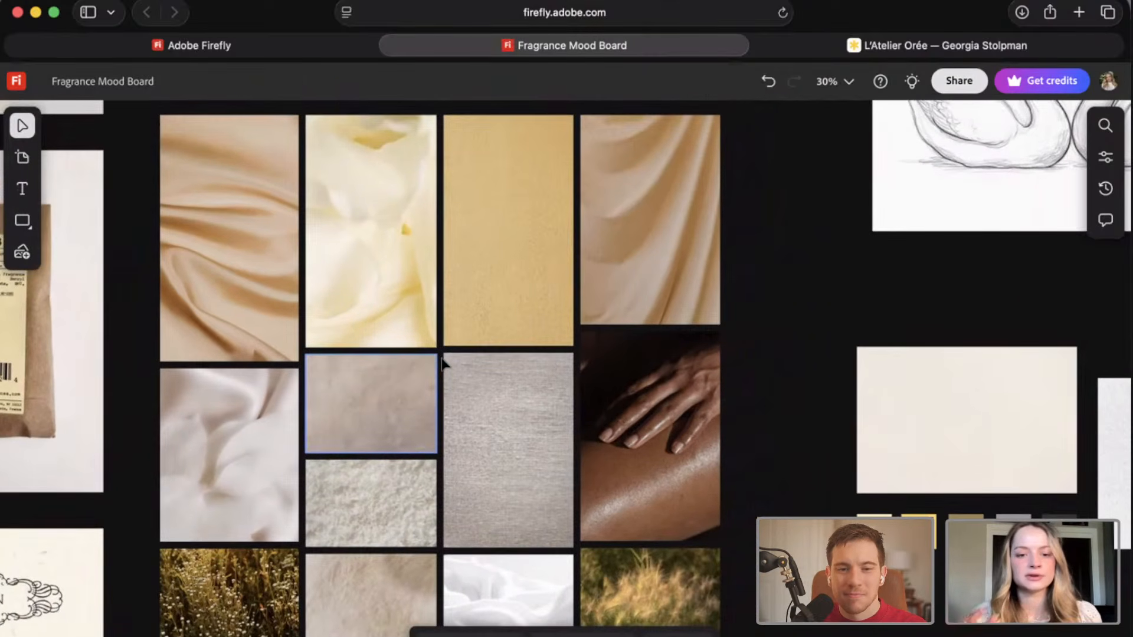
pyautogui.hscroll(3, 444, 362)
pyautogui.scroll(-1, 443, 361)
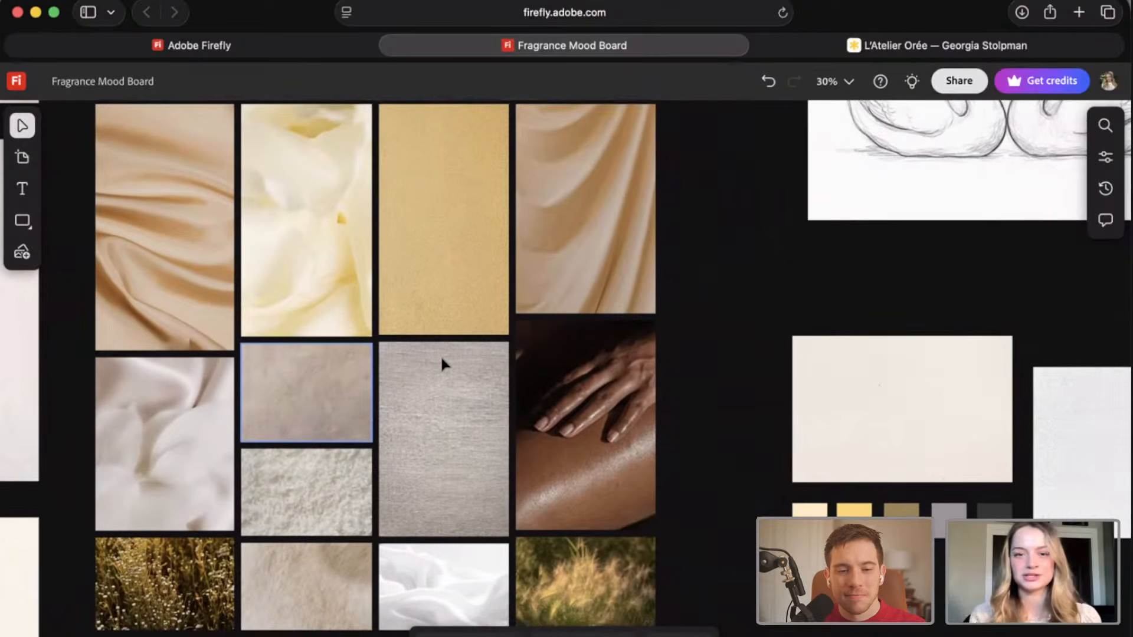
pyautogui.hscroll(5, 441, 360)
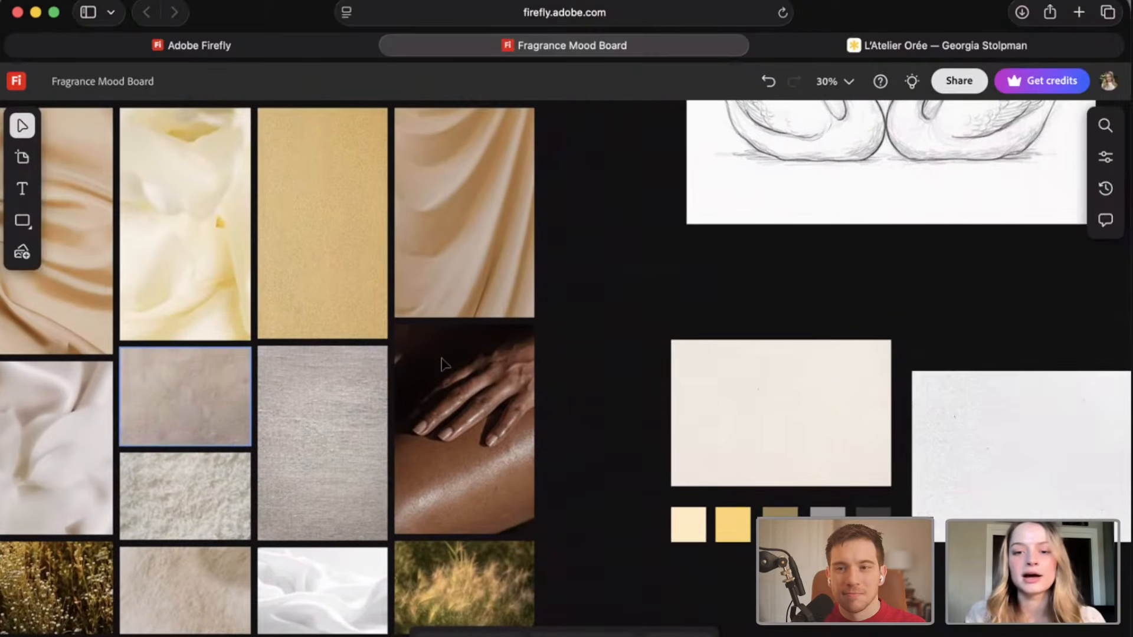
pyautogui.hscroll(3, 441, 359)
pyautogui.scroll(2, 441, 359)
pyautogui.hscroll(6, 716, 342)
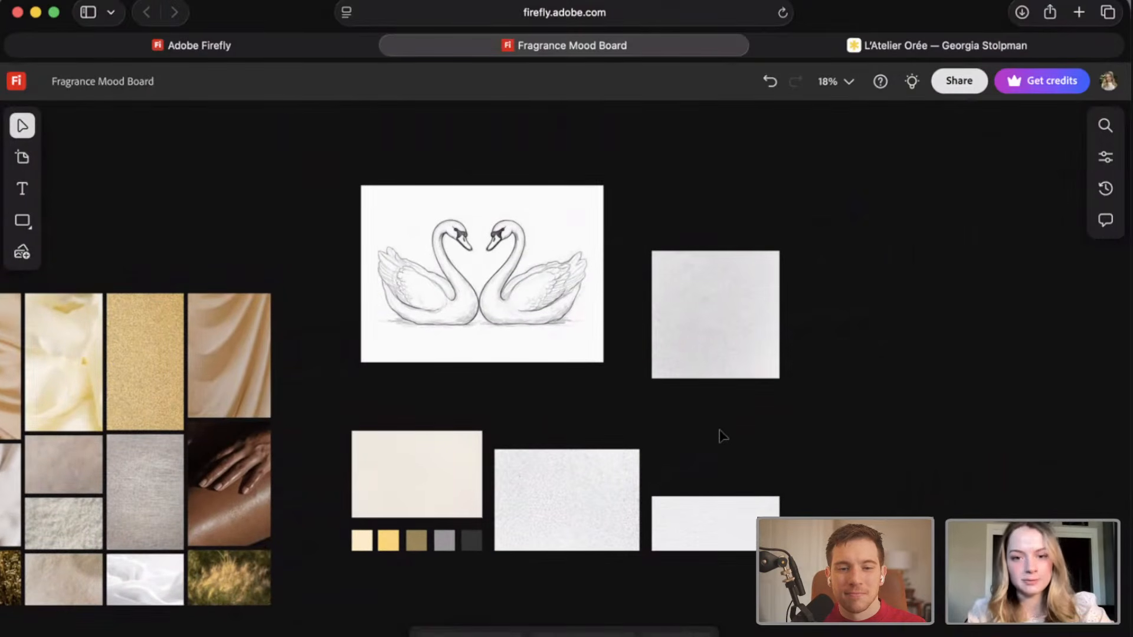
# Inspect the pencil sketch of two facing swans up close and select it on the board.
pyautogui.scroll(3, 544, 271)
pyautogui.scroll(5, 458, 278)
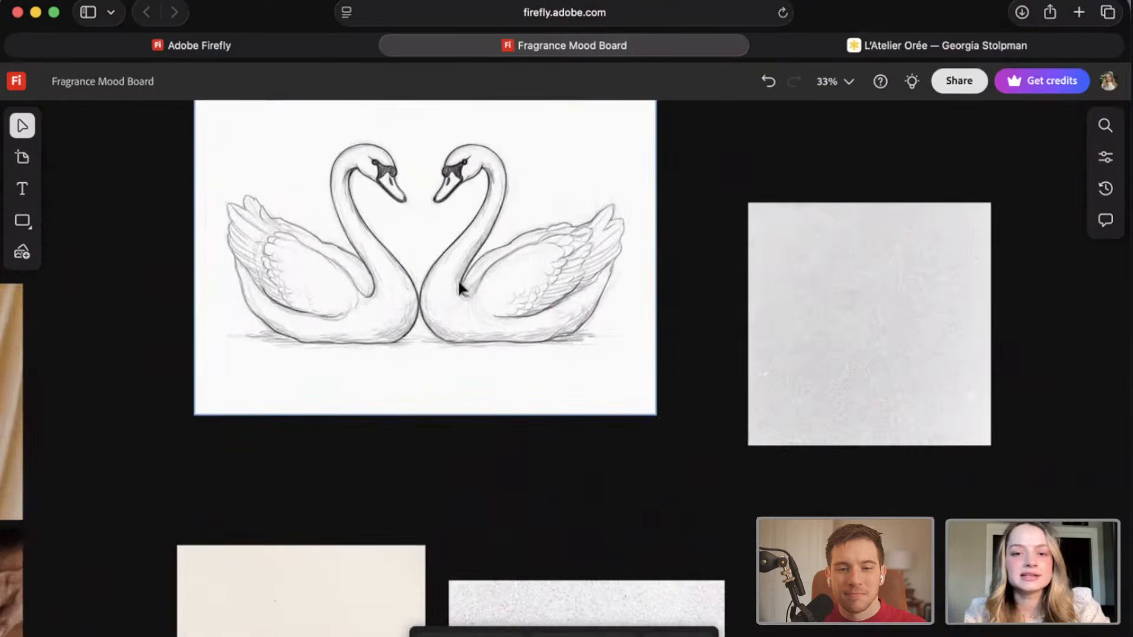
pyautogui.scroll(1, 458, 281)
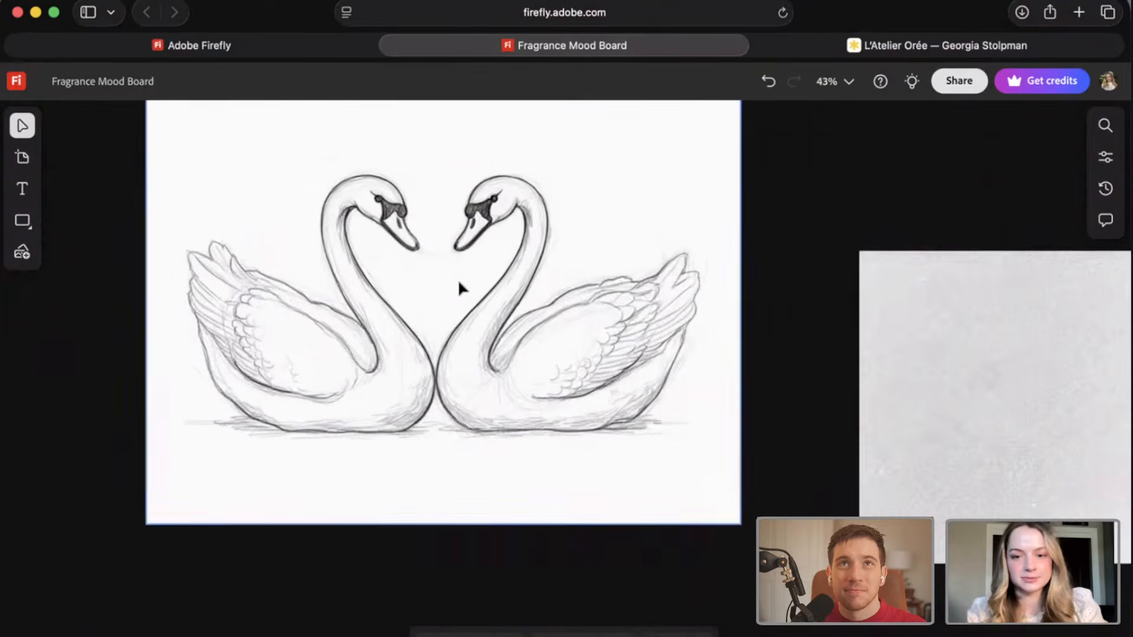
pyautogui.scroll(2, 459, 281)
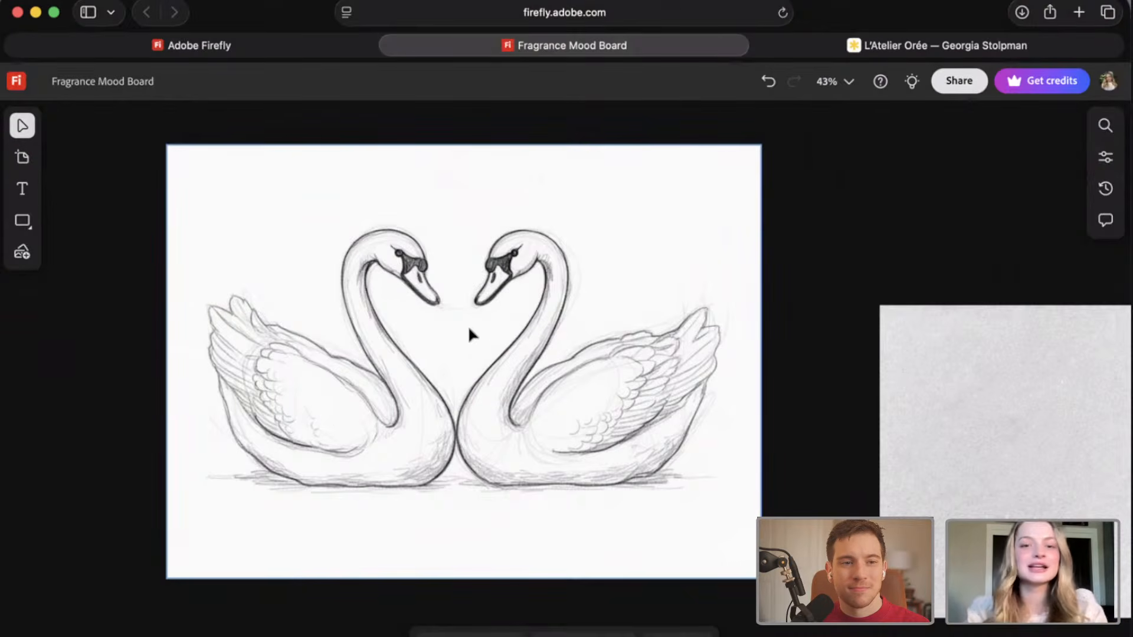
pyautogui.click(469, 329)
pyautogui.scroll(-5, 566, 380)
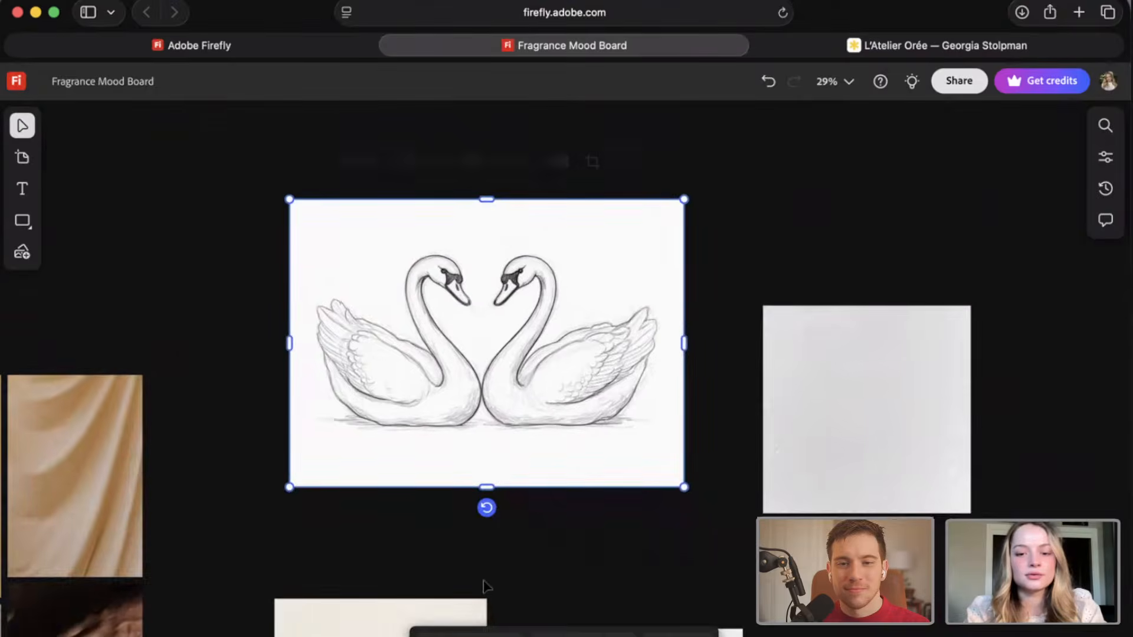
pyautogui.scroll(-5, 485, 586)
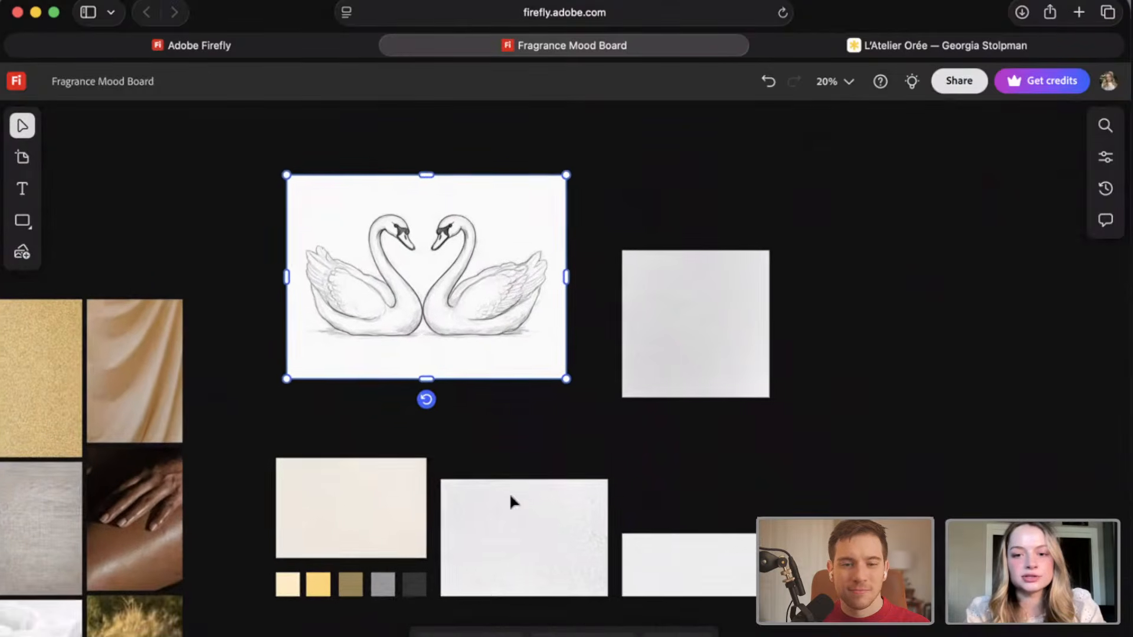
pyautogui.scroll(-1, 511, 502)
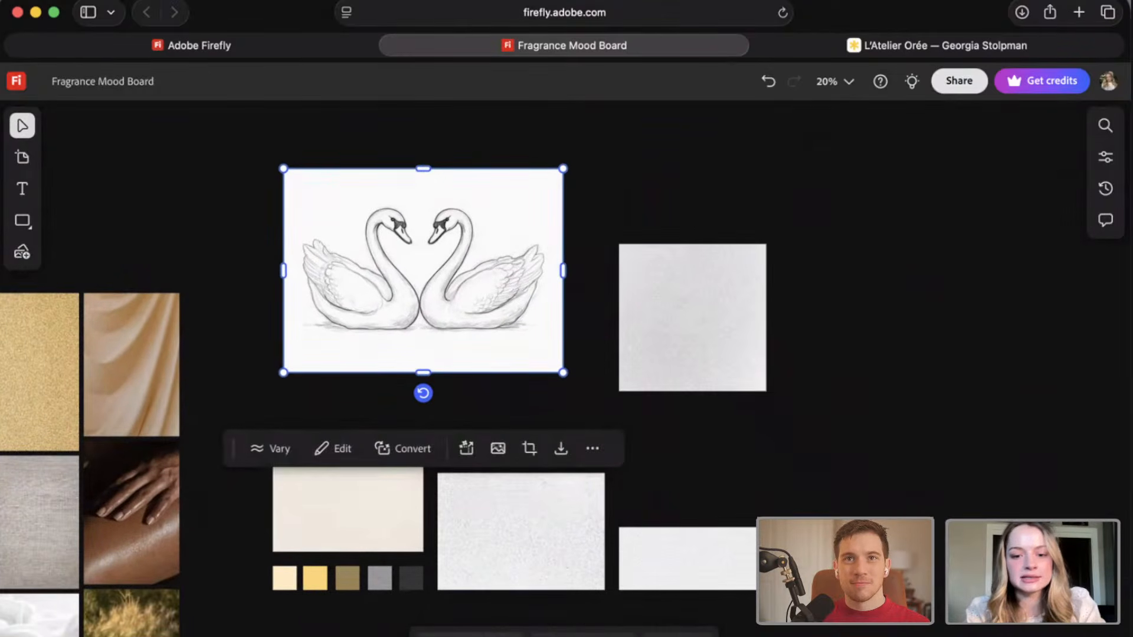
# Open image generation with Firefly Image 5 (preview) and enter the prompt "illustration of two swans black and white".
pyautogui.click(572, 634)
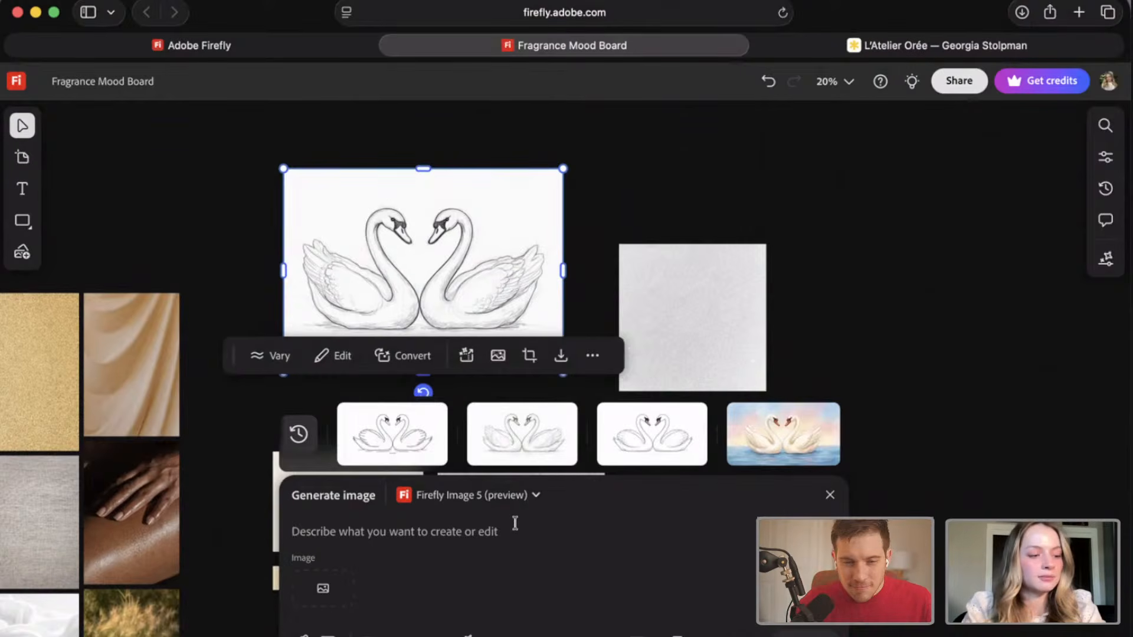
pyautogui.write('ill')
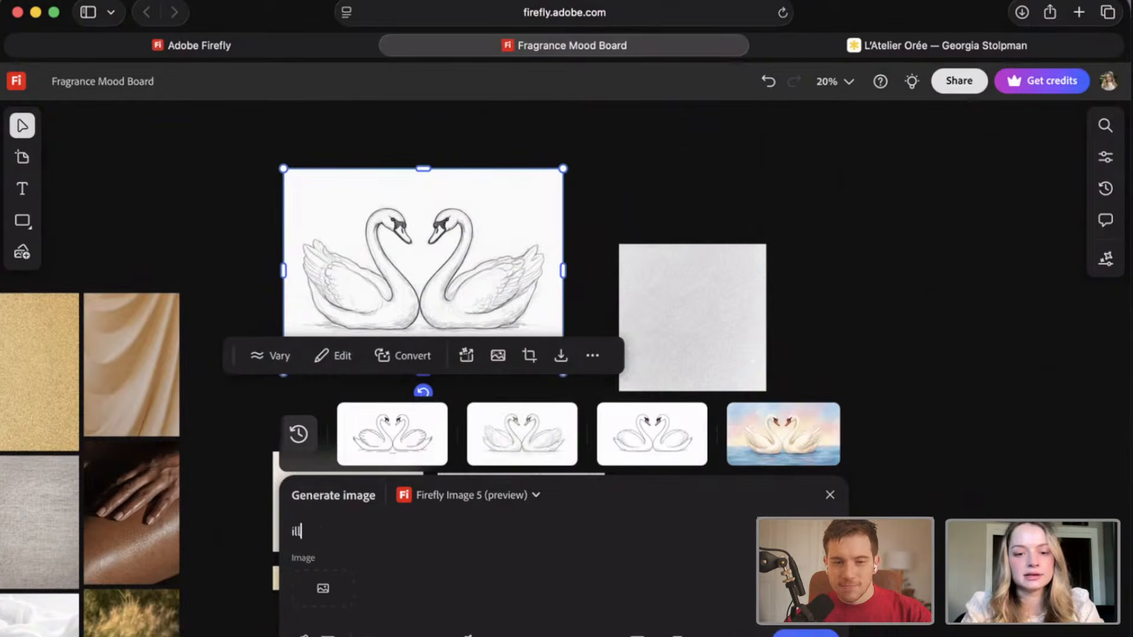
pyautogui.write('ustration ')
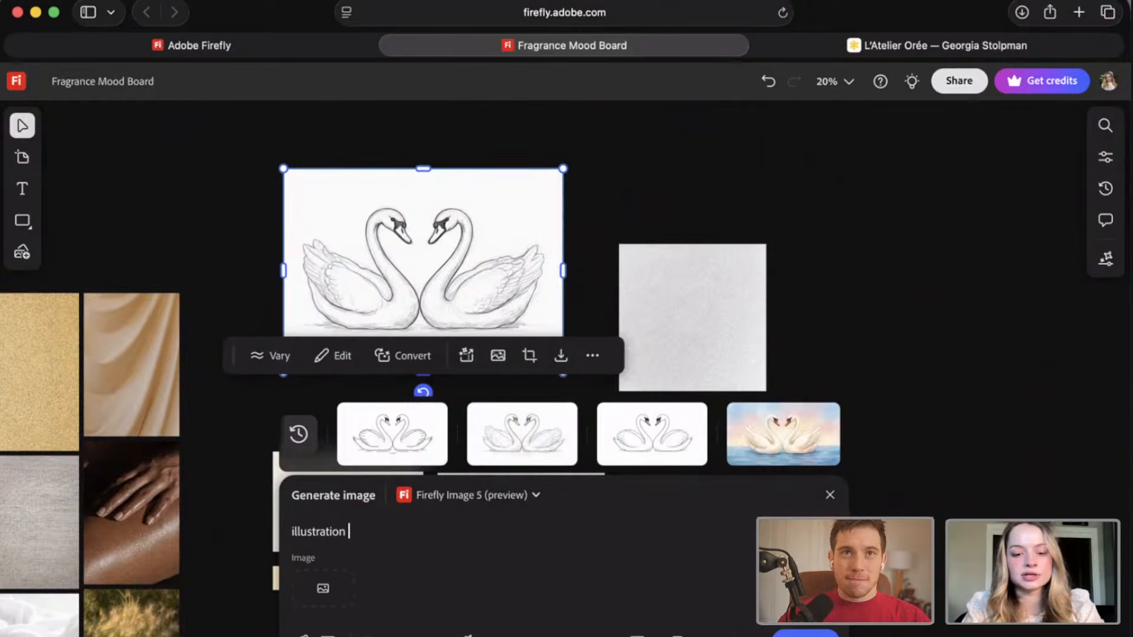
pyautogui.write('of')
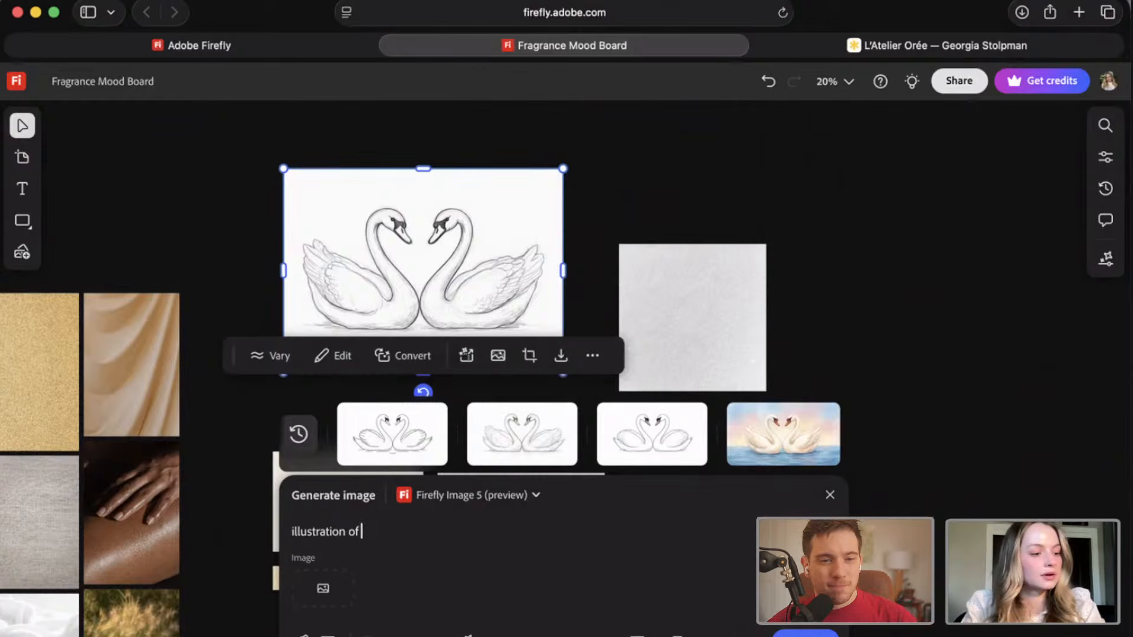
pyautogui.write(' two s')
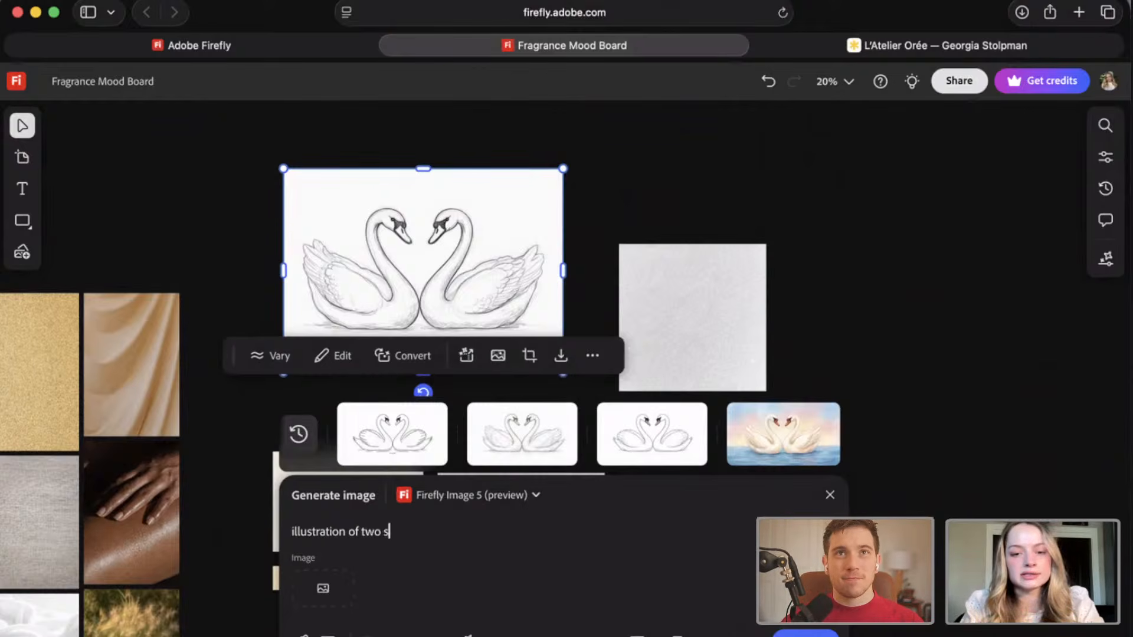
pyautogui.write('wans')
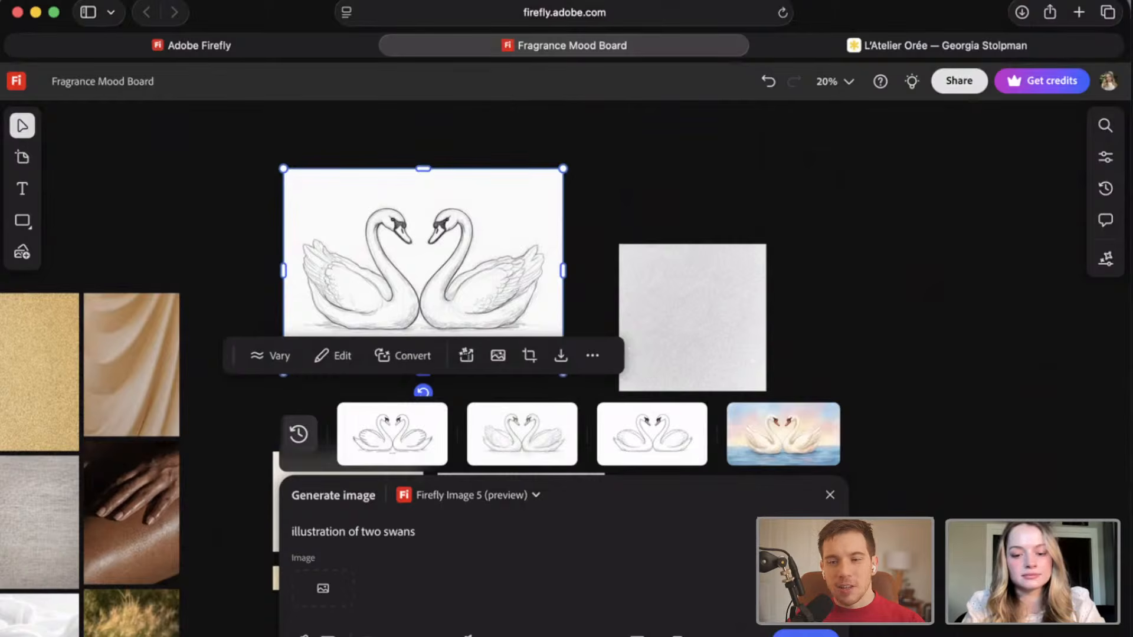
pyautogui.write(' black and whit')
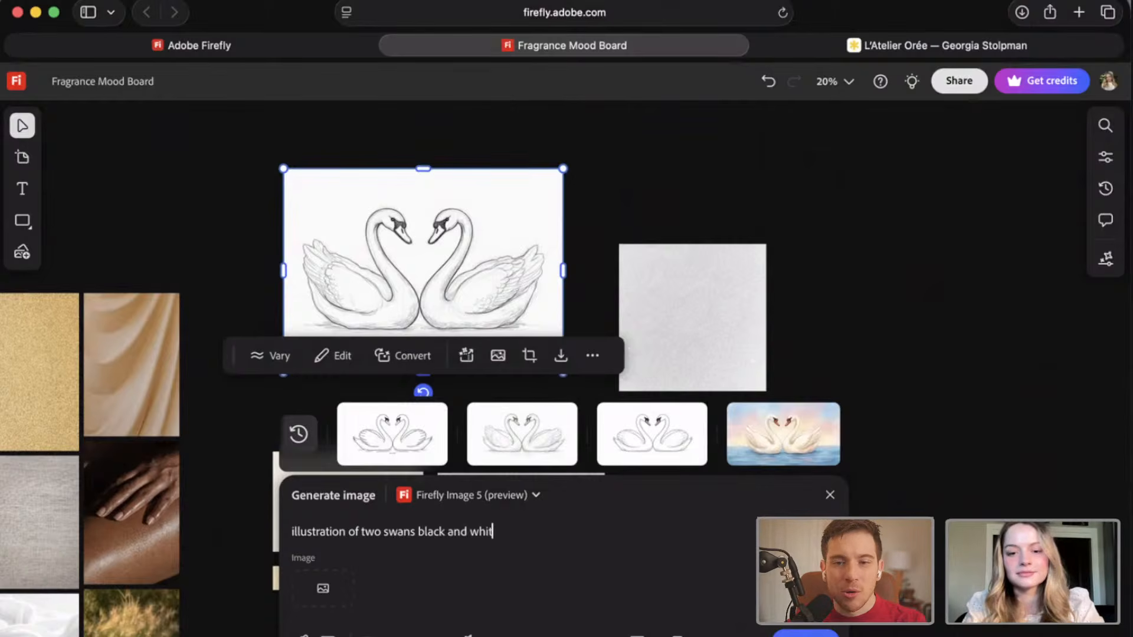
pyautogui.write('e')
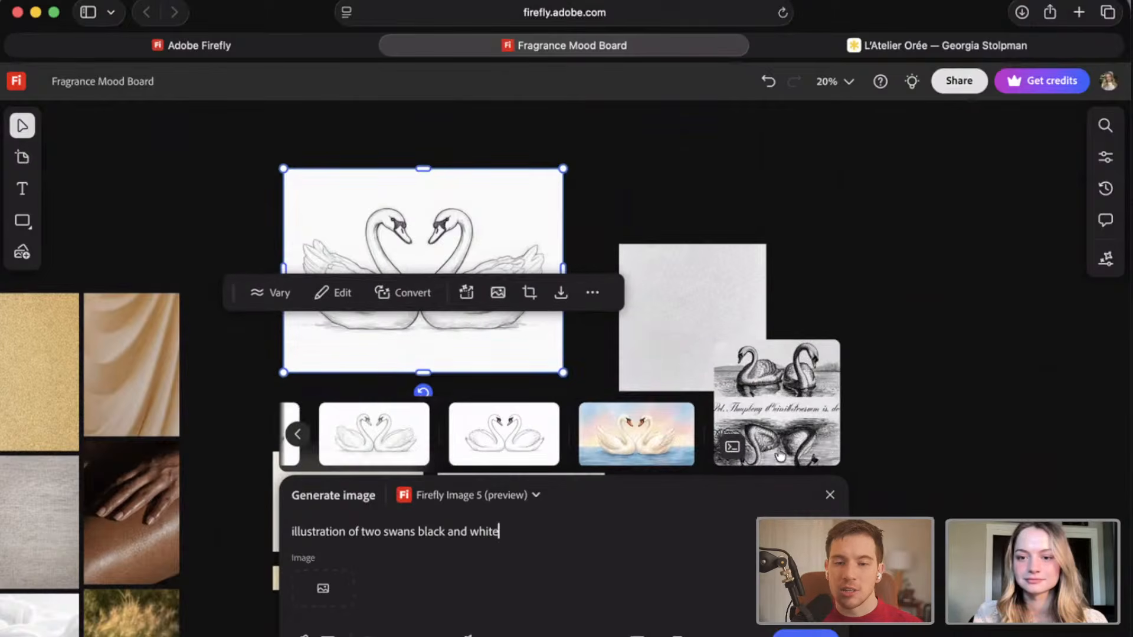
# Place the generated black-and-white swan engraving on the board beside the grey paper swatch.
pyautogui.click(840, 327)
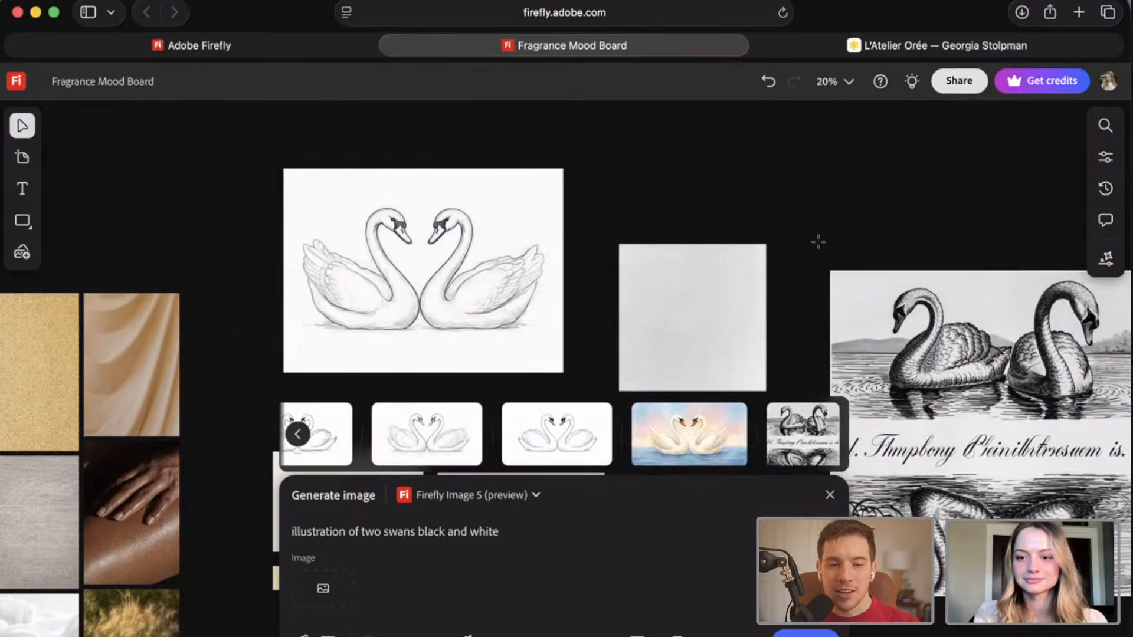
pyautogui.click(820, 253)
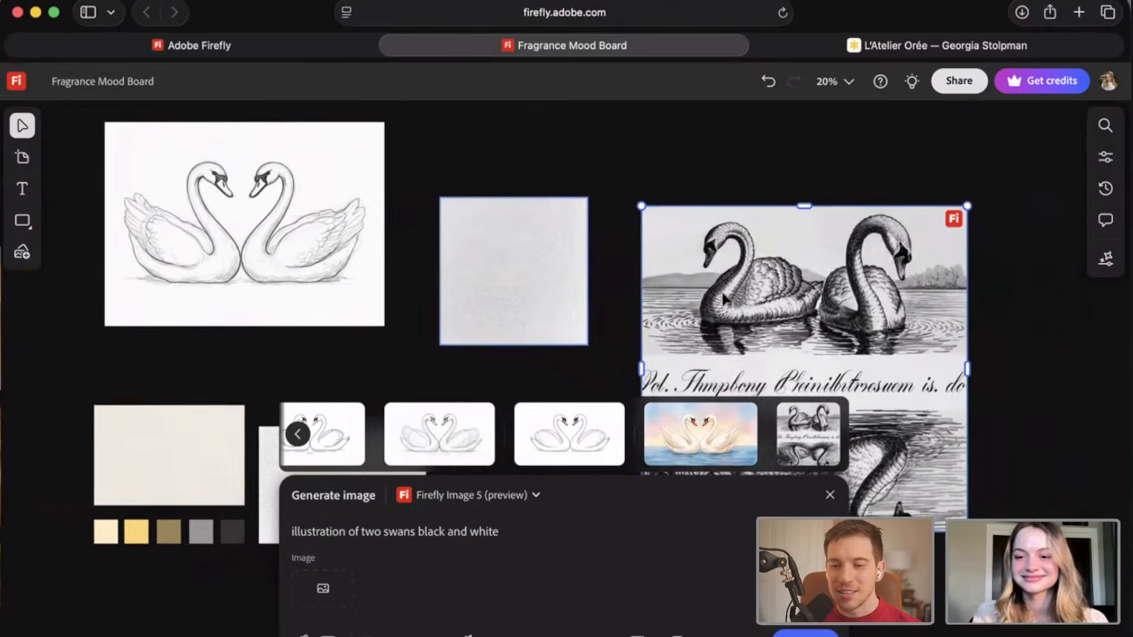
pyautogui.moveTo(816, 291); pyautogui.dragTo(796, 279)
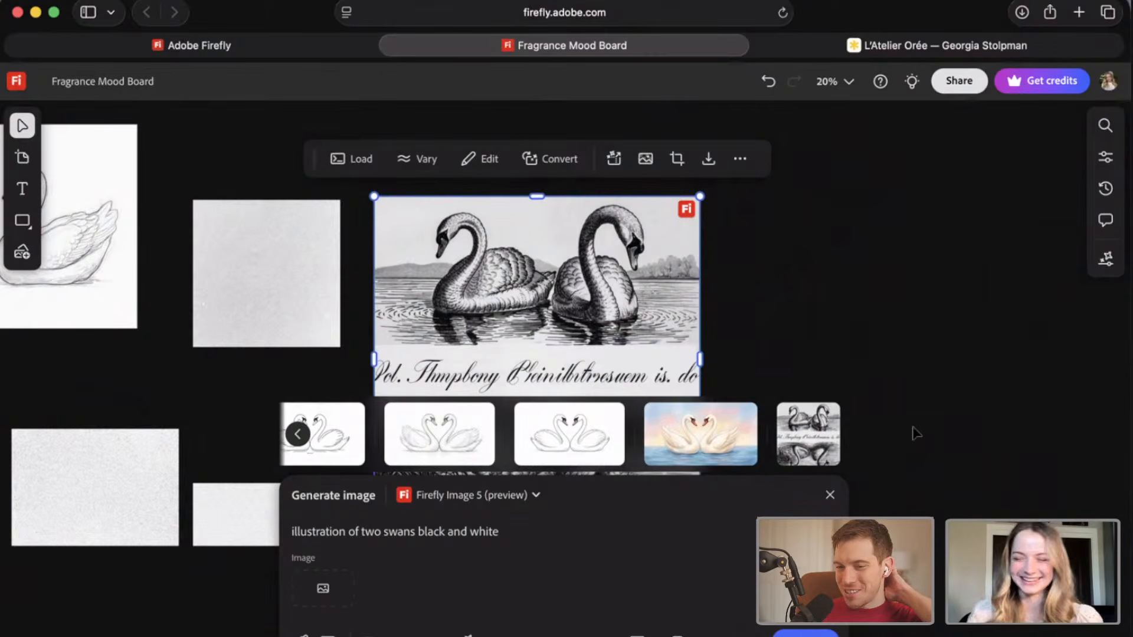
# Close image generation and compare the placed engraving with the original swan sketch and the paper swatches.
pyautogui.click(879, 360)
pyautogui.hscroll(-5, 837, 378)
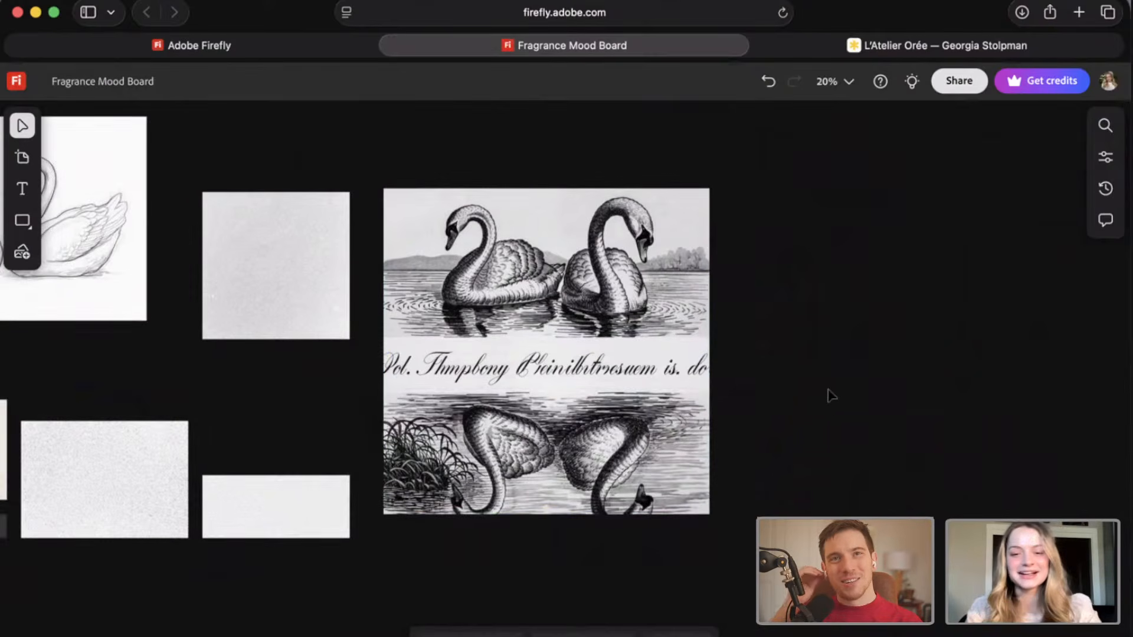
pyautogui.moveTo(567, 391); pyautogui.dragTo(513, 392)
pyautogui.click(350, 427)
pyautogui.scroll(1, 348, 428)
pyautogui.hscroll(-1, 348, 427)
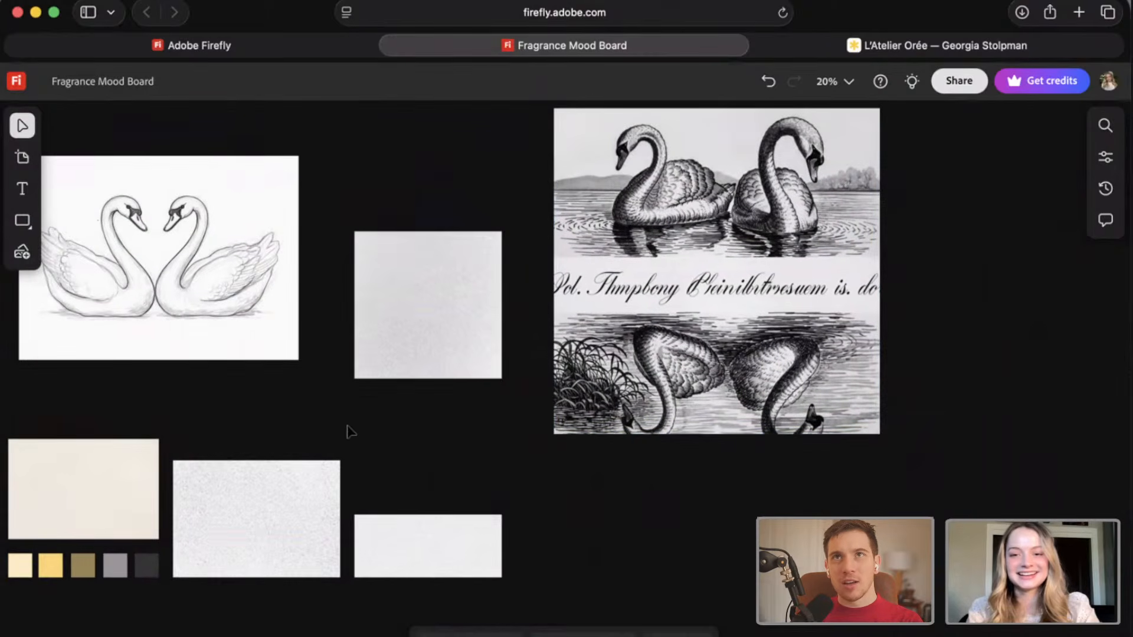
pyautogui.hscroll(-2, 533, 405)
pyautogui.scroll(1, 532, 406)
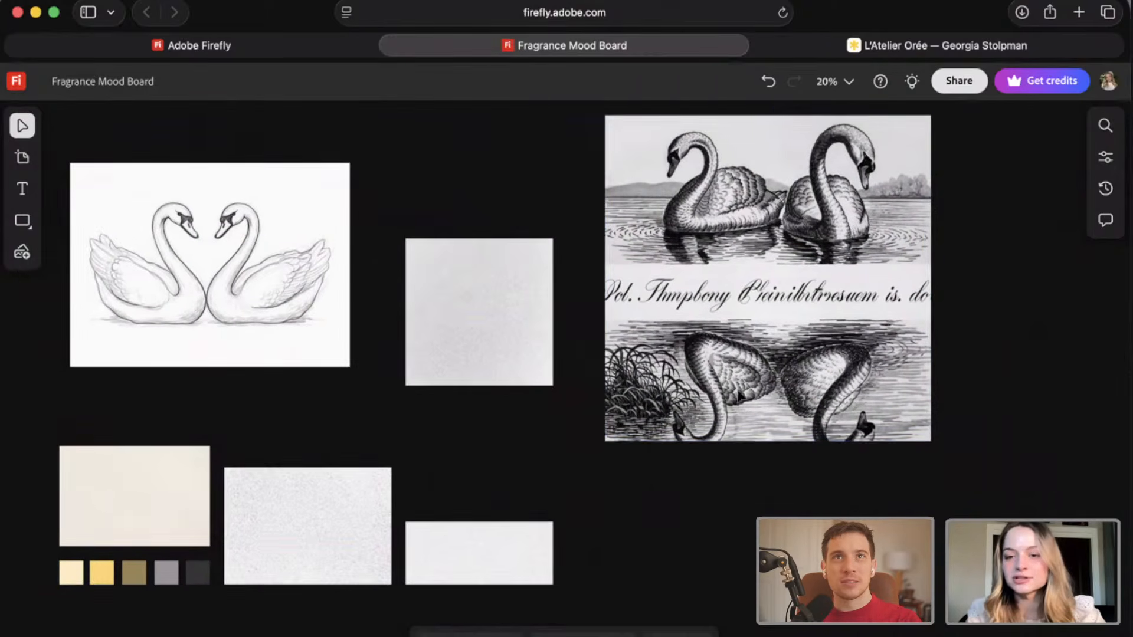
# Reopen image generation and sample the original pencil swan sketch from the canvas as the image reference.
pyautogui.click(196, 273)
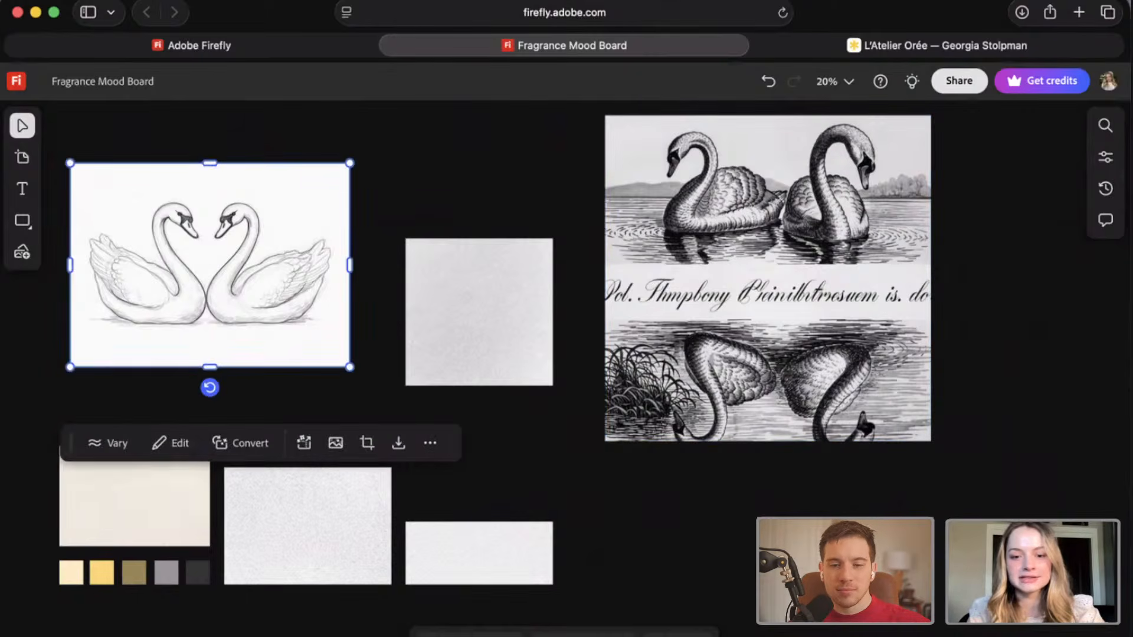
pyautogui.click(481, 633)
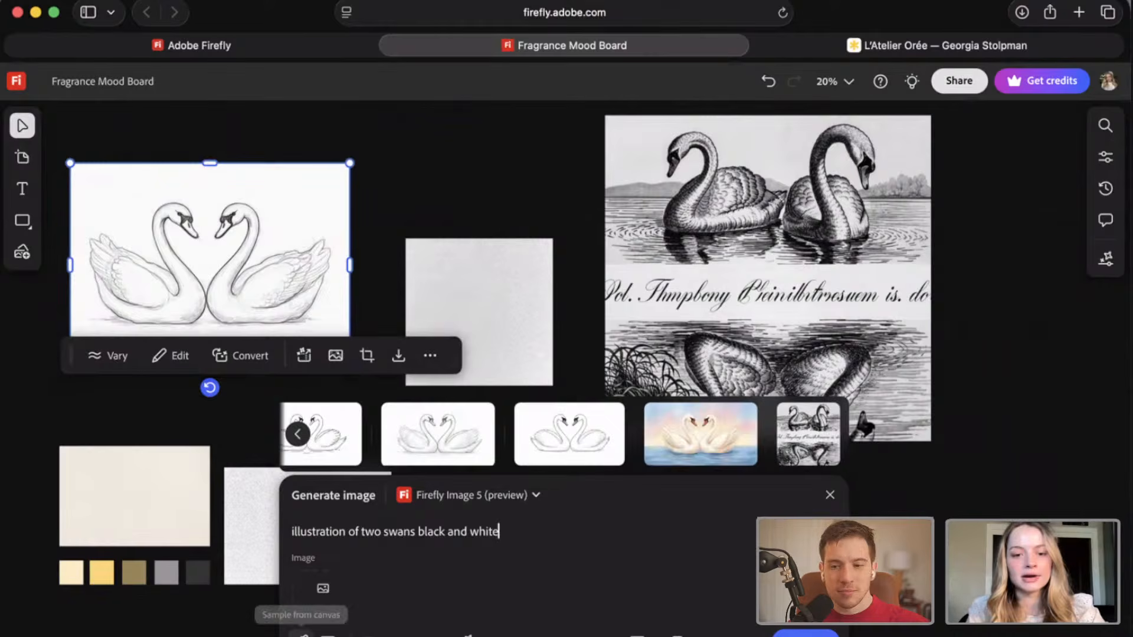
pyautogui.click(311, 587)
pyautogui.click(263, 233)
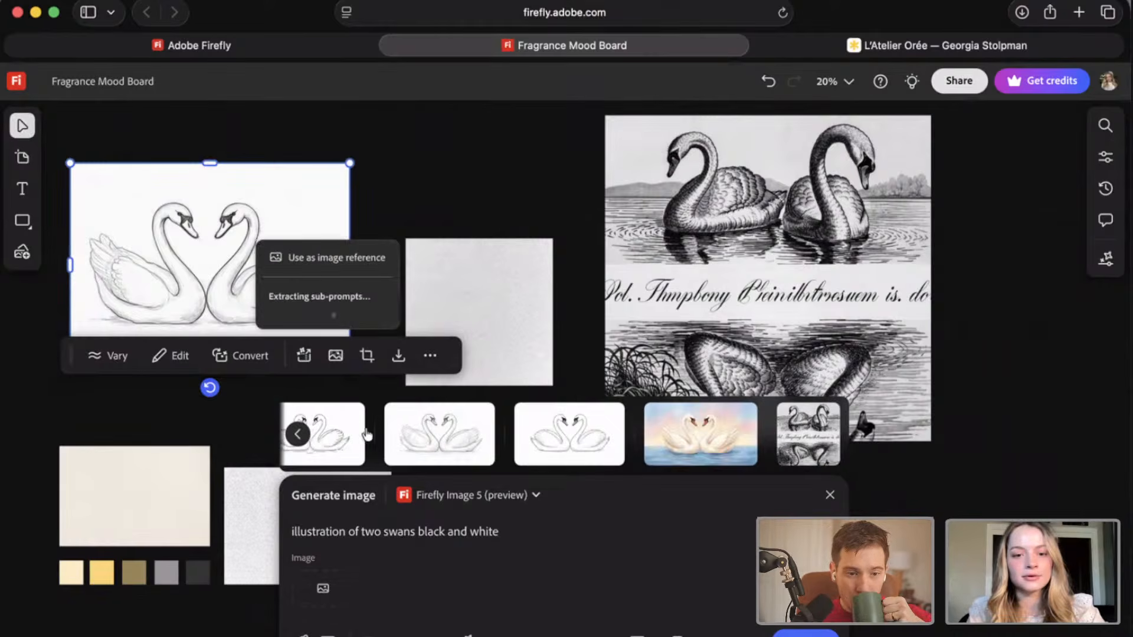
pyautogui.click(374, 583)
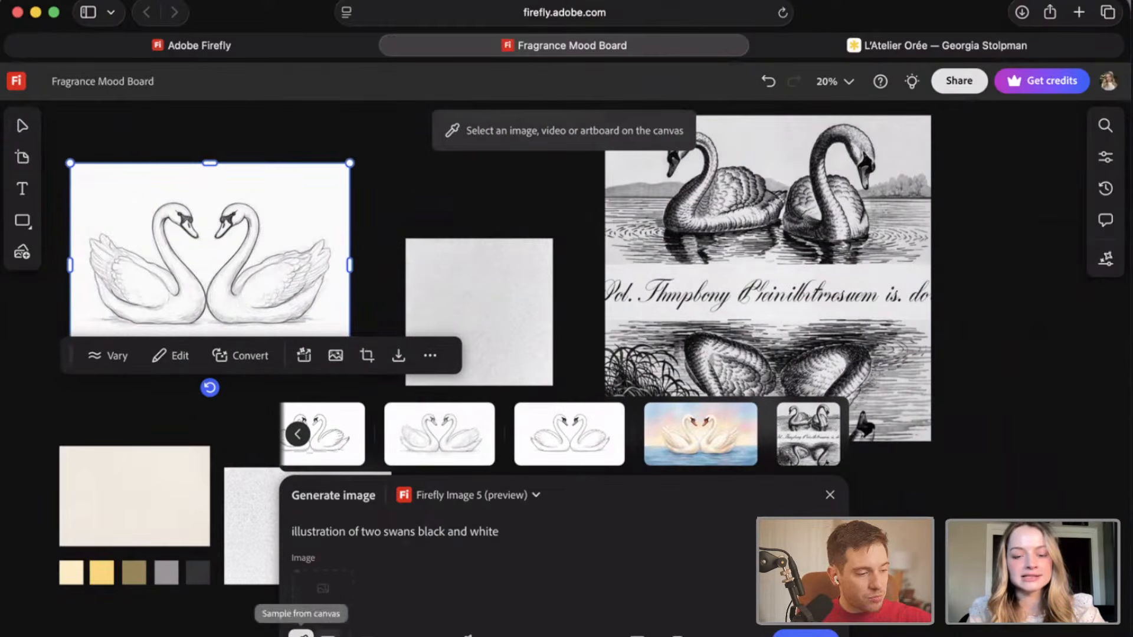
pyautogui.click(232, 261)
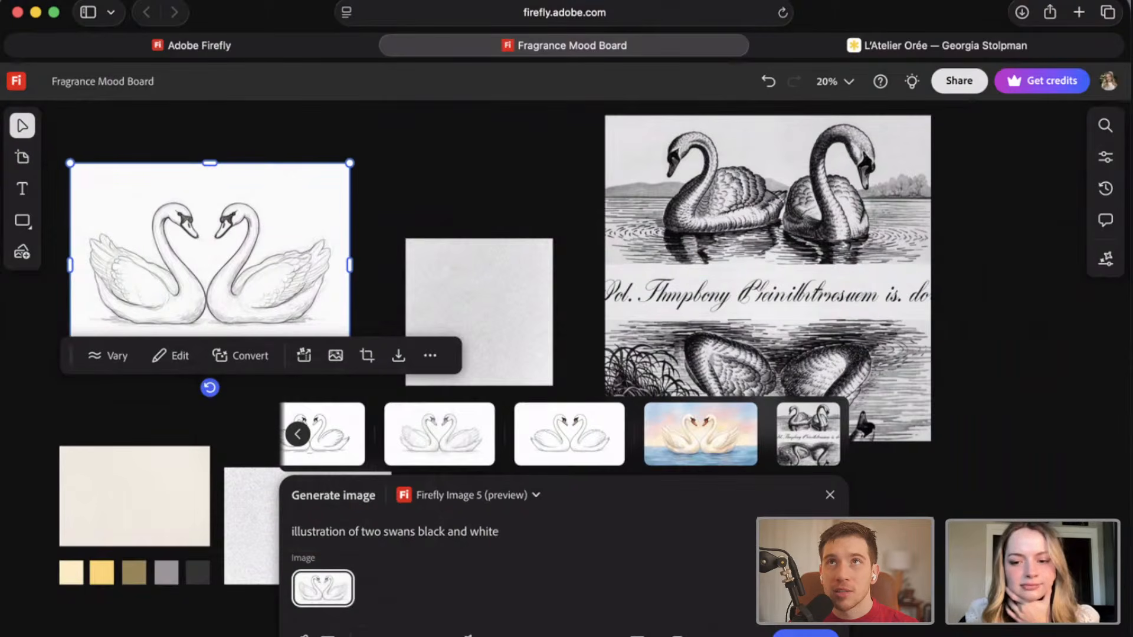
# Generate the two-swan illustration from the prompt and sketch reference, and go to the newest result.
pyautogui.click(787, 634)
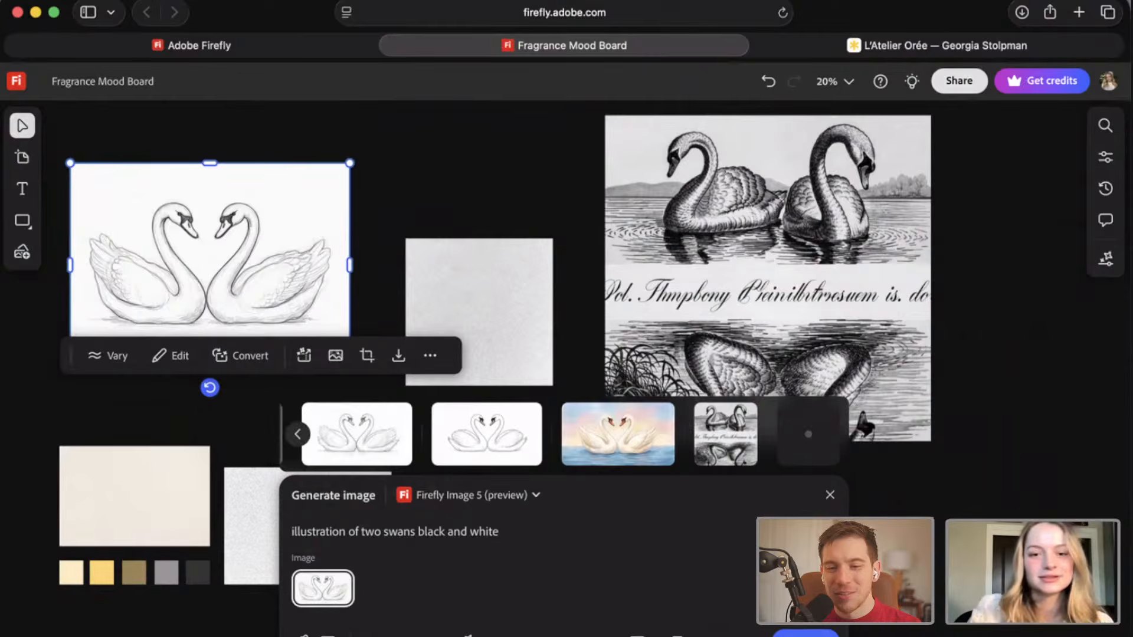
pyautogui.click(297, 434)
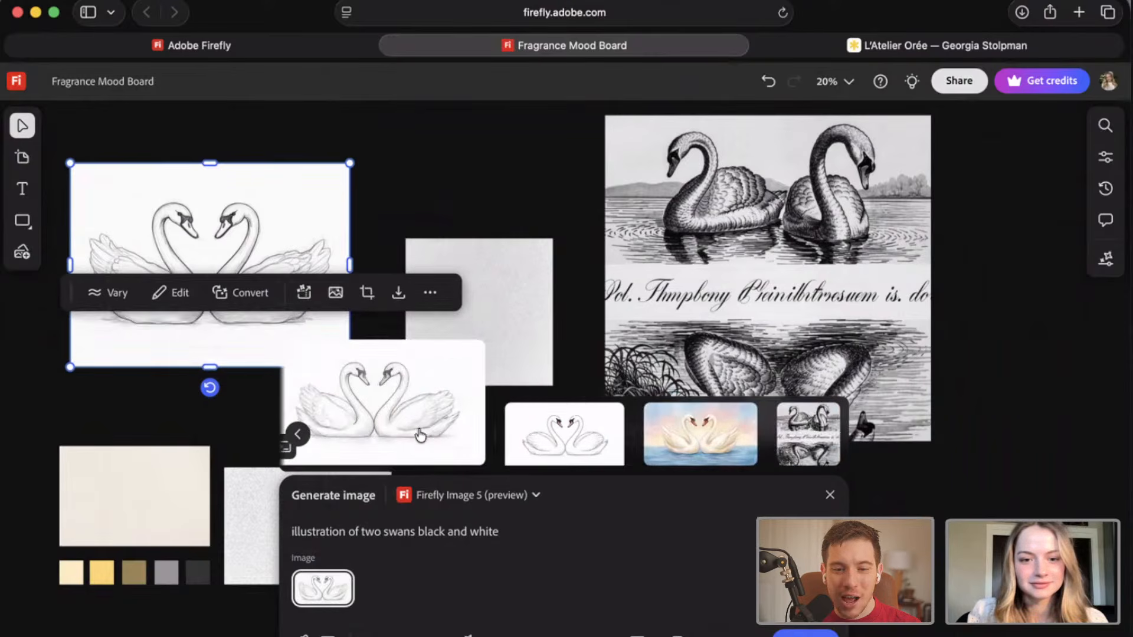
pyautogui.click(829, 434)
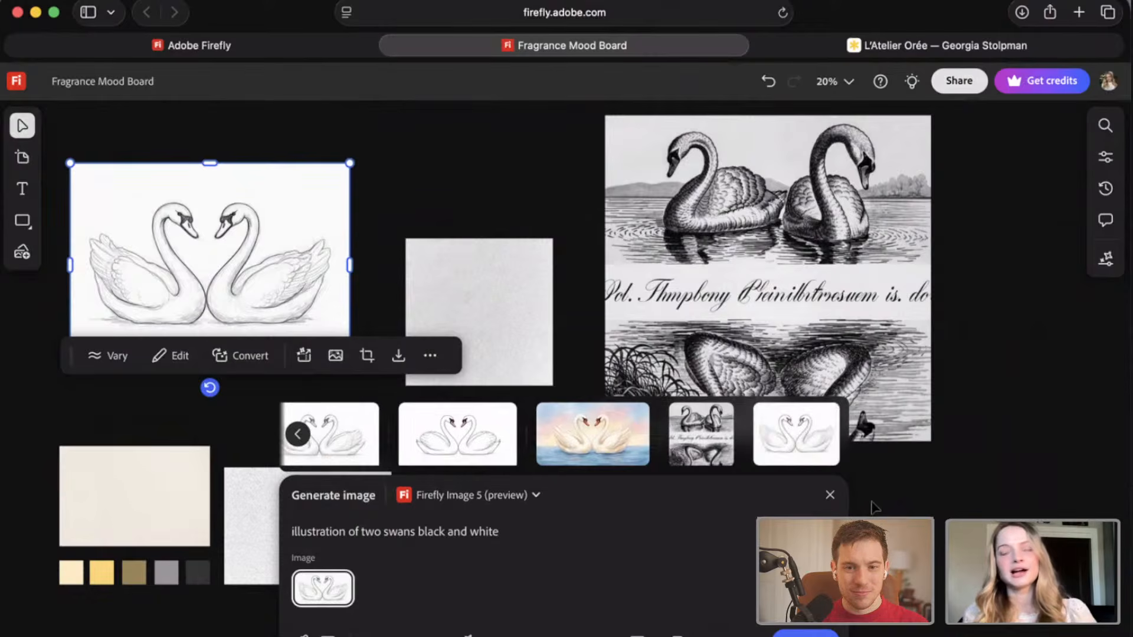
# Add the newly generated swan sketch to the board and align it beside the lower part of the swan engraving.
pyautogui.moveTo(784, 422)
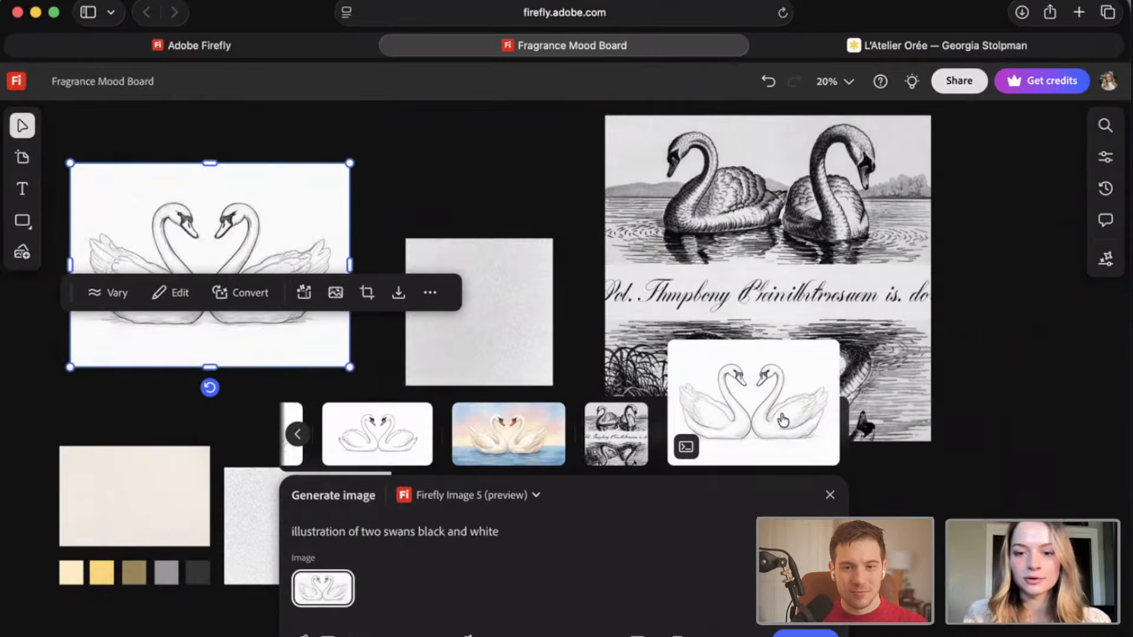
pyautogui.click(961, 429)
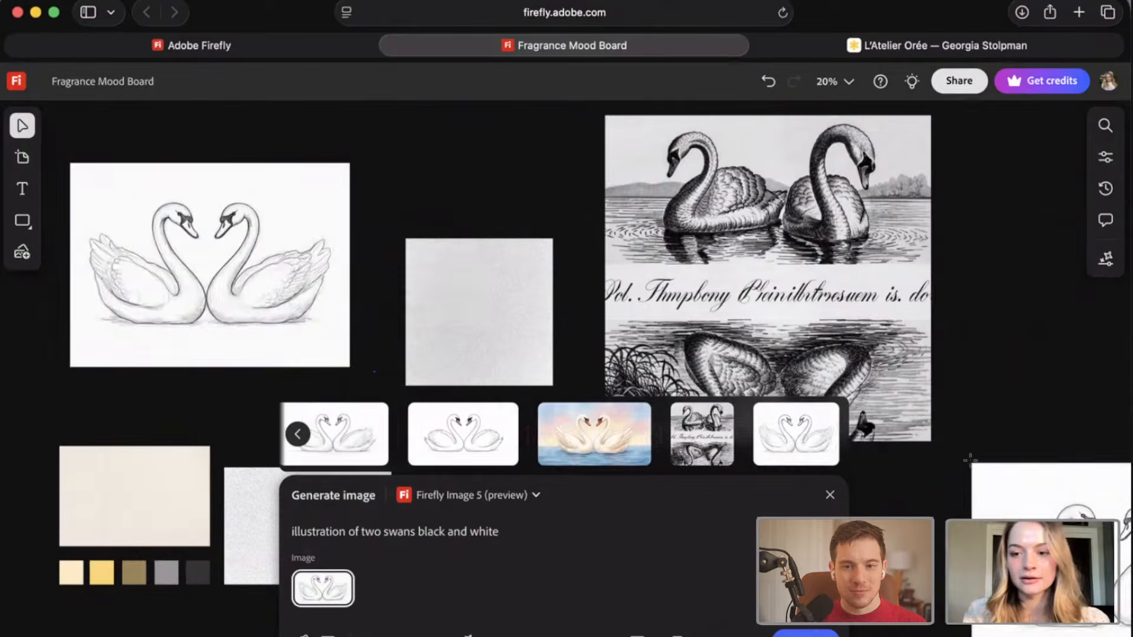
pyautogui.click(962, 393)
pyautogui.hscroll(3, 949, 413)
pyautogui.scroll(-1, 950, 413)
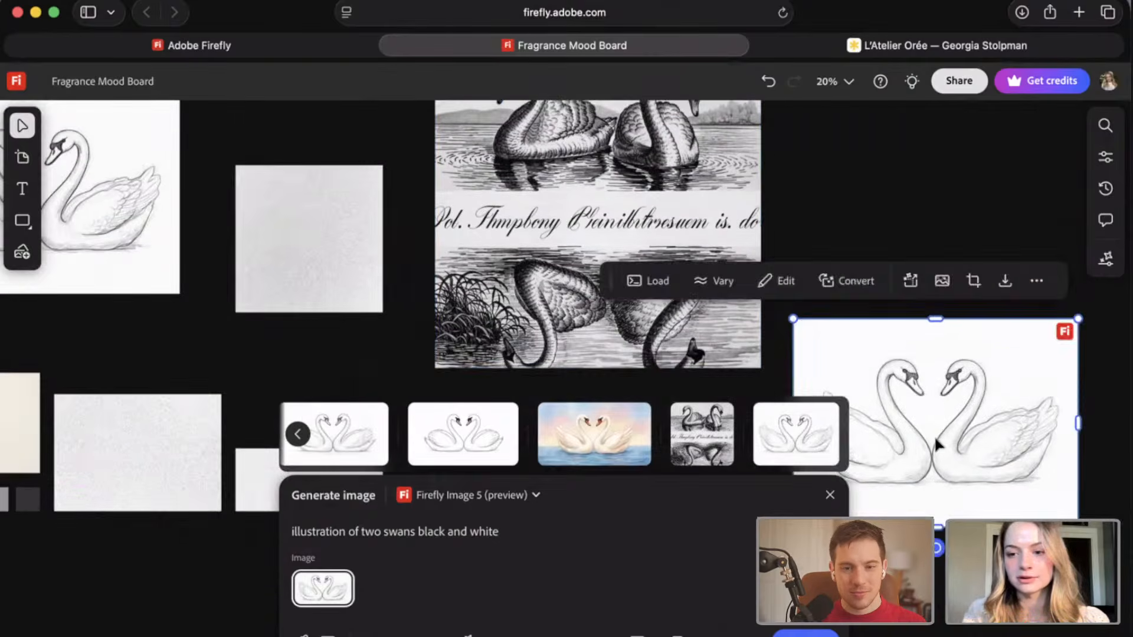
pyautogui.moveTo(932, 421); pyautogui.dragTo(915, 278)
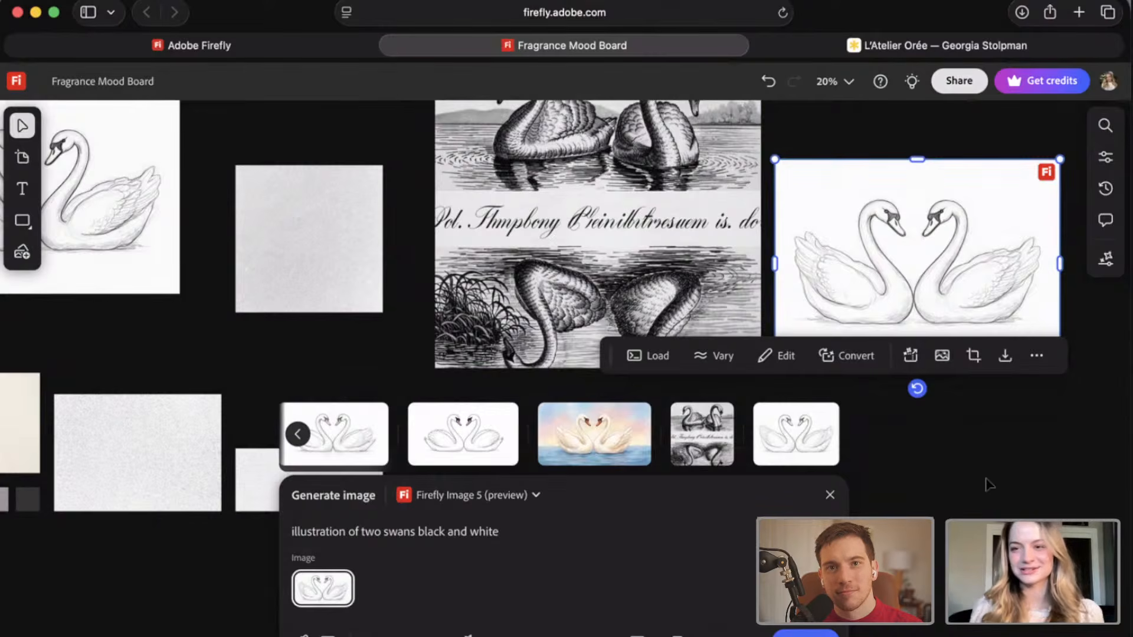
# Close image generation and compare the engraving with the sketch-referenced swan result beside it.
pyautogui.hscroll(2, 950, 454)
pyautogui.scroll(1, 949, 454)
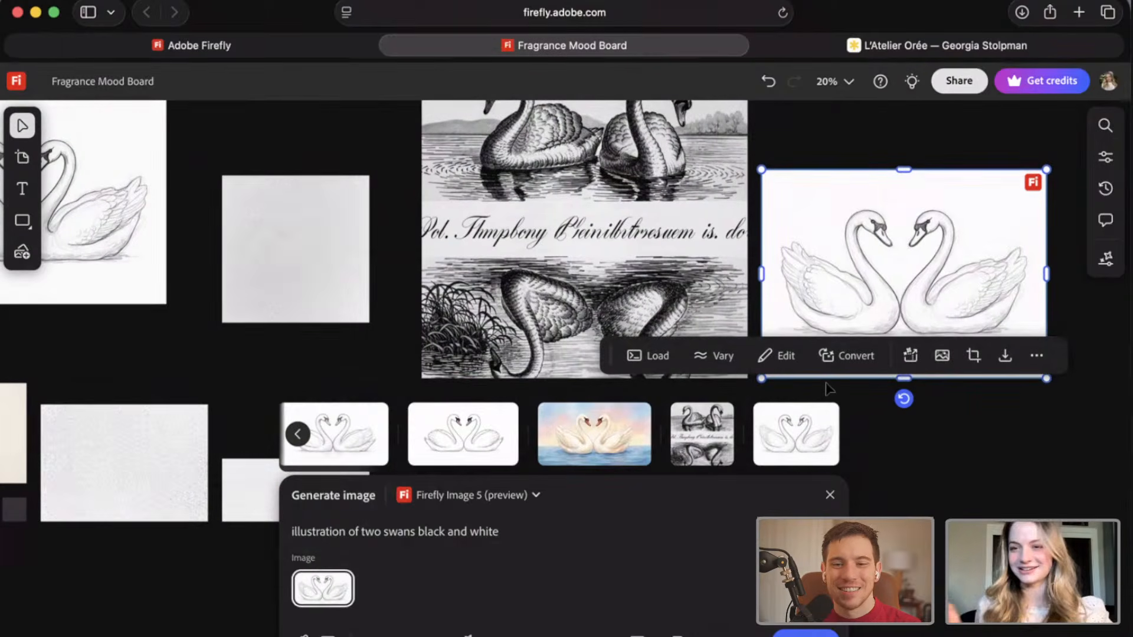
pyautogui.hscroll(3, 643, 235)
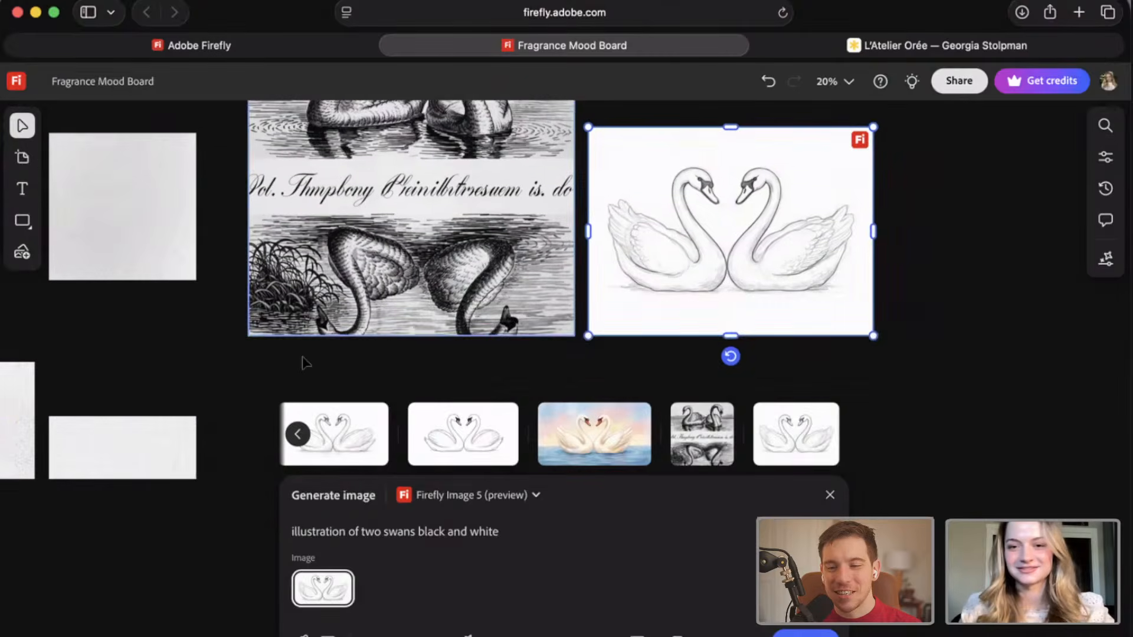
pyautogui.click(263, 376)
pyautogui.scroll(1, 263, 376)
pyautogui.hscroll(3, 288, 329)
pyautogui.scroll(2, 288, 329)
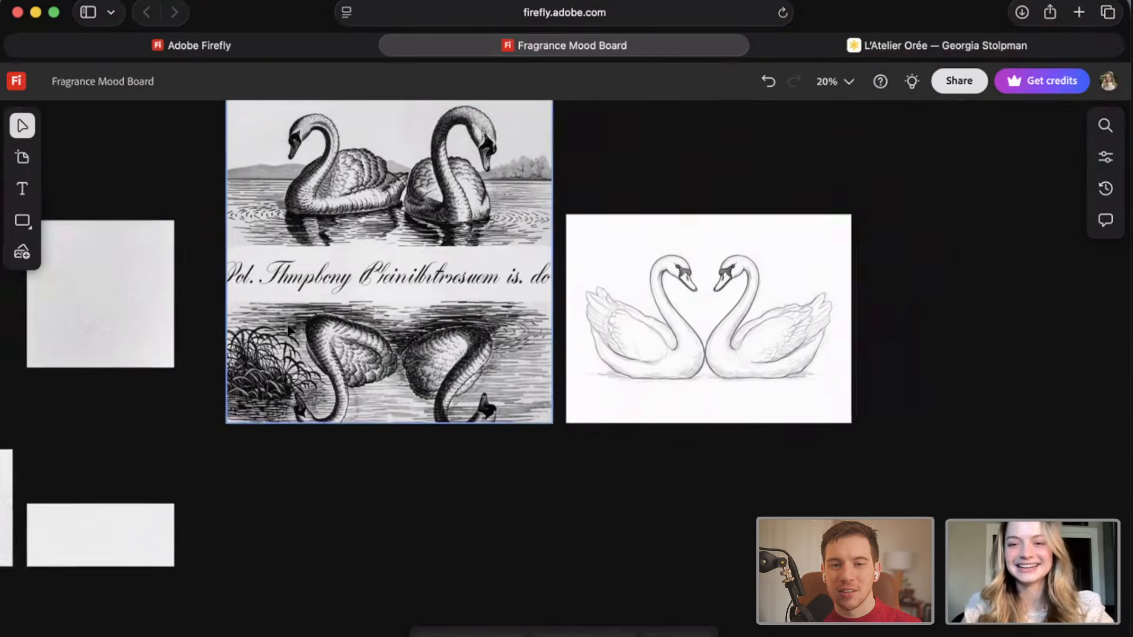
pyautogui.hscroll(-6, 343, 464)
pyautogui.scroll(1, 342, 465)
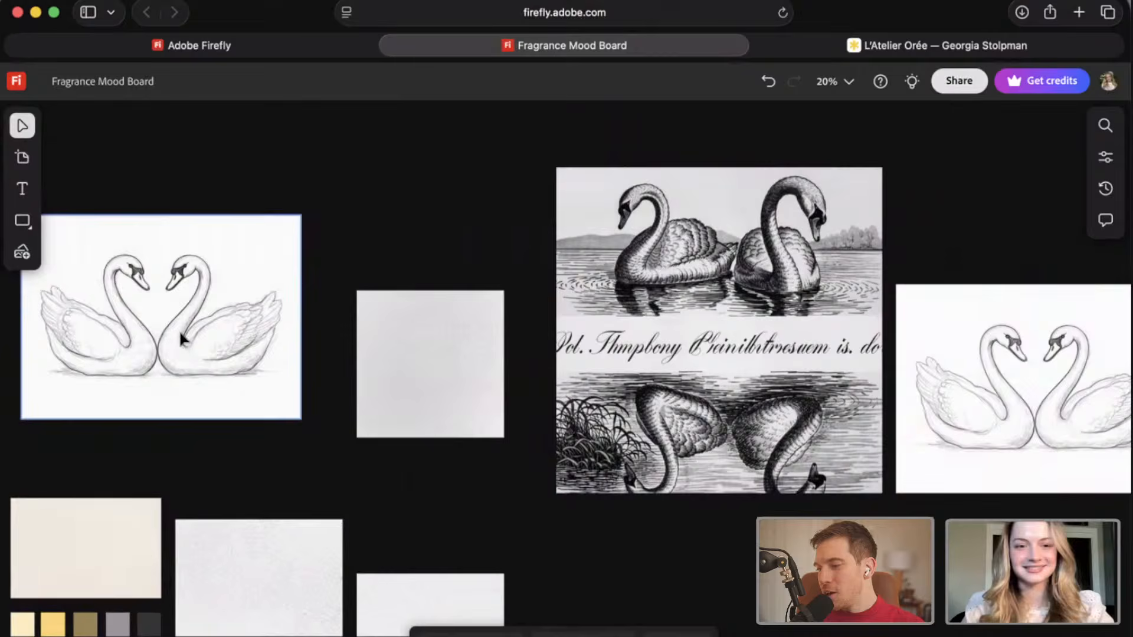
# Select the original swan sketch on the board and reopen image generation.
pyautogui.click(182, 334)
pyautogui.click(534, 566)
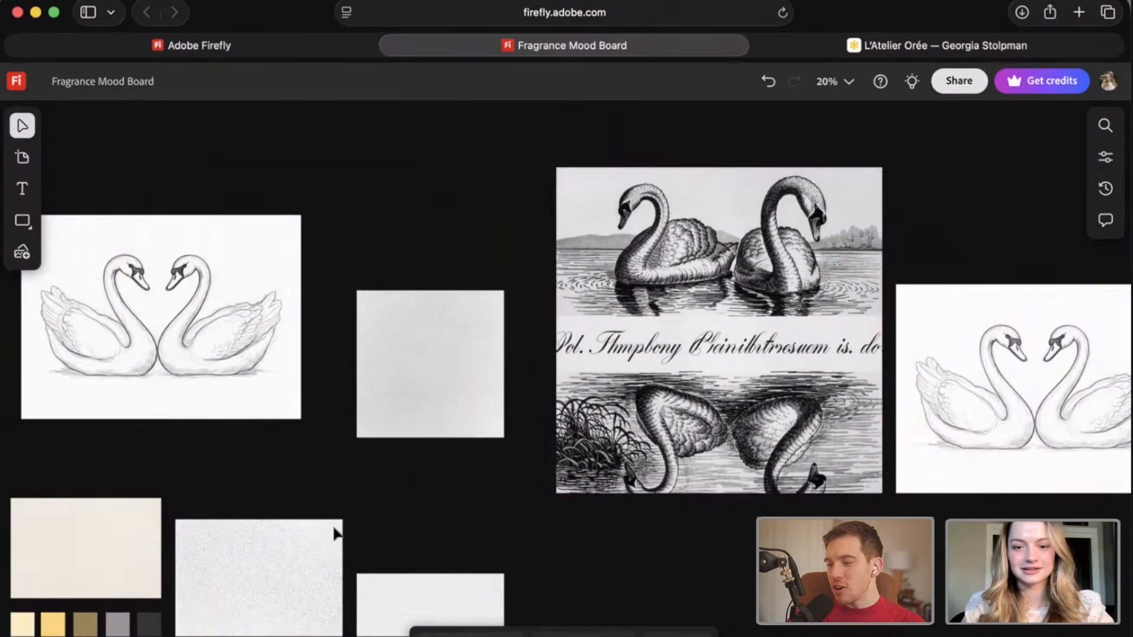
pyautogui.click(175, 364)
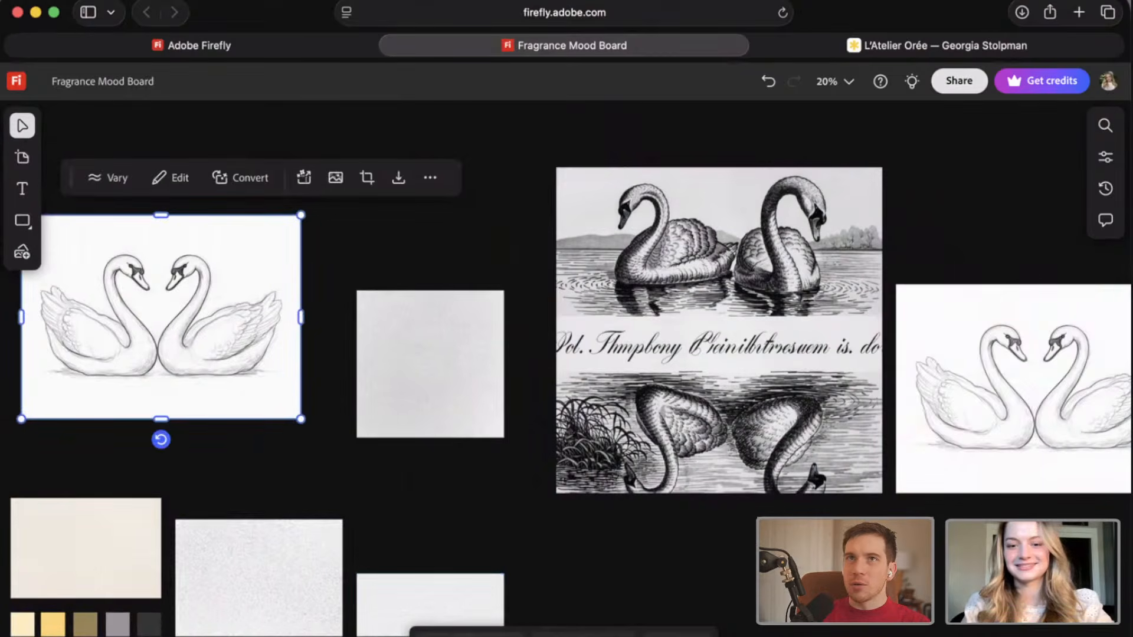
pyautogui.click(482, 632)
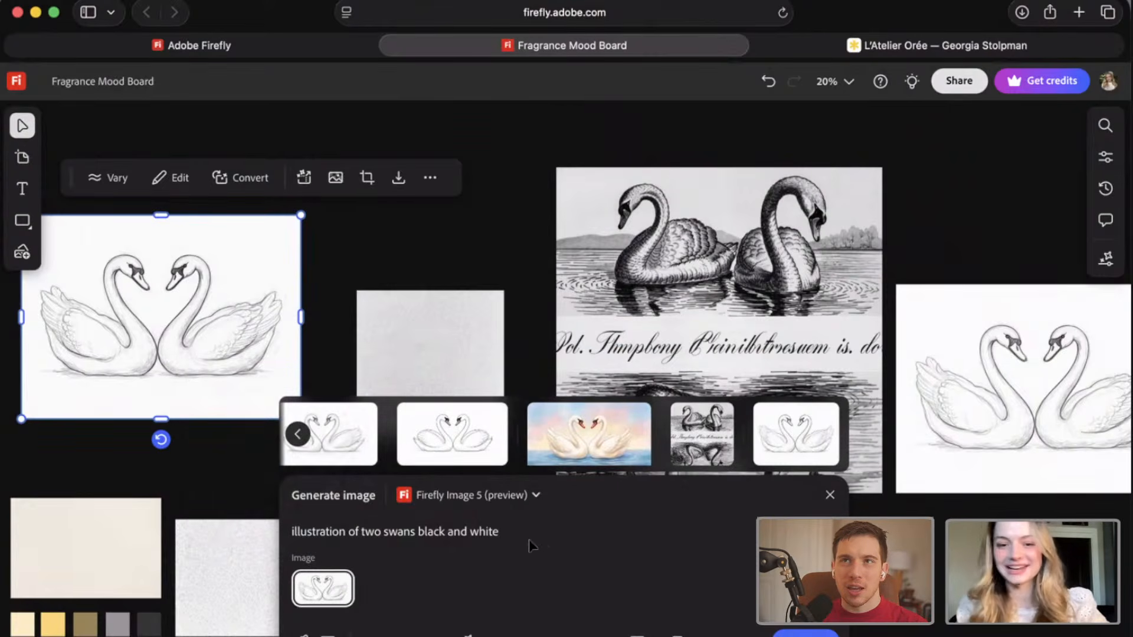
# Upload swan_sketch.jpg from the 1/13 folder on the desktop as the image reference.
pyautogui.keyDown('shift'); pyautogui.click(422, 534); pyautogui.keyUp('shift')
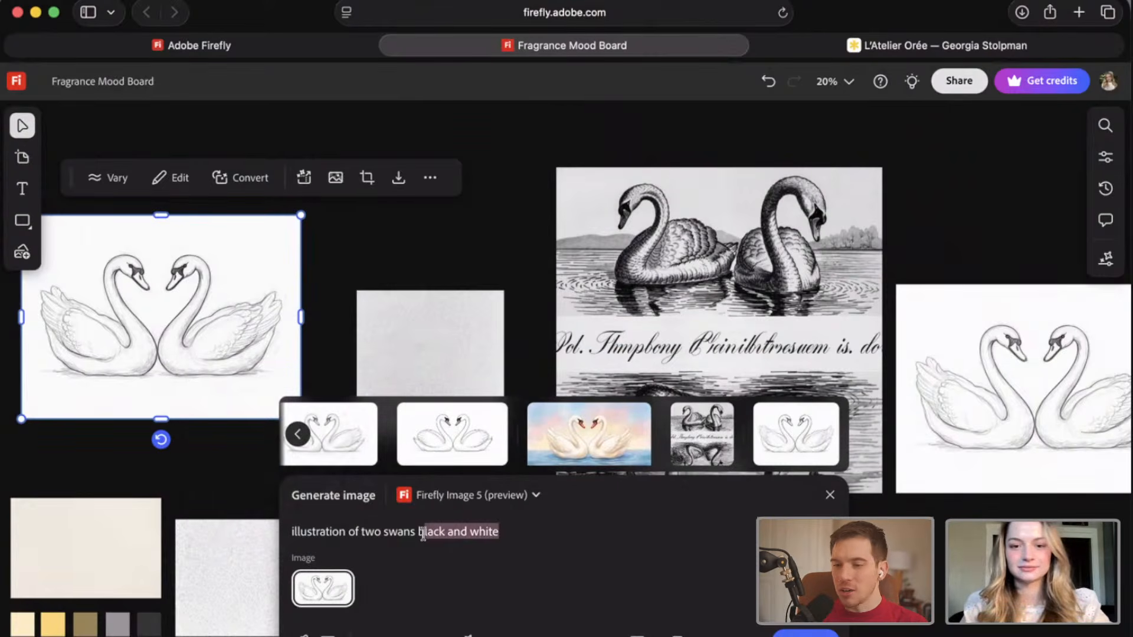
pyautogui.click(575, 535)
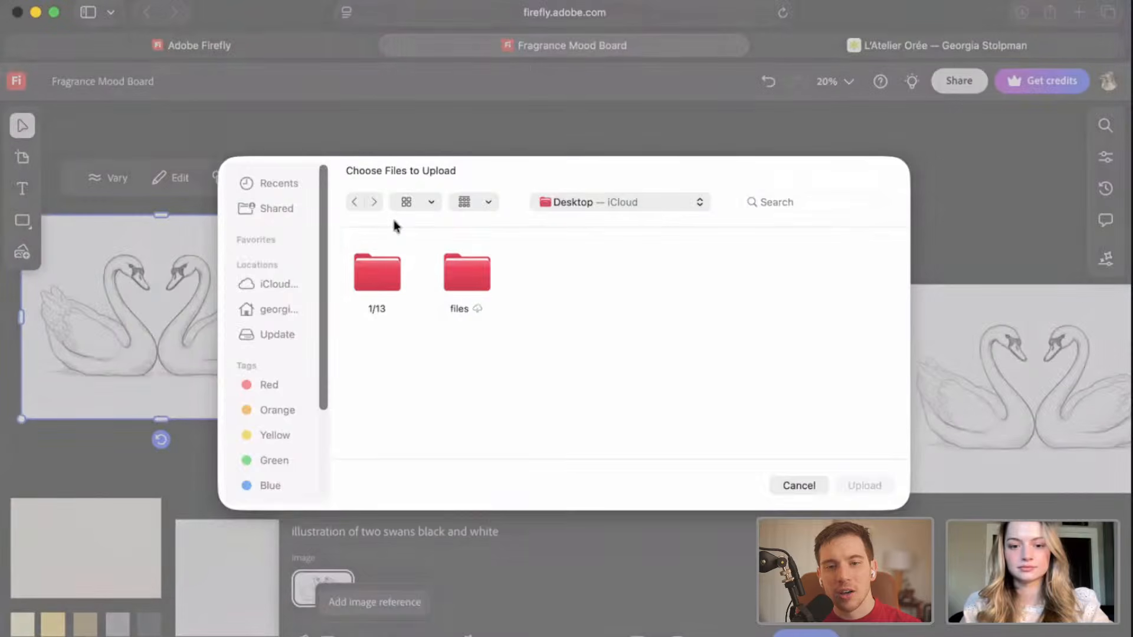
pyautogui.click(374, 271)
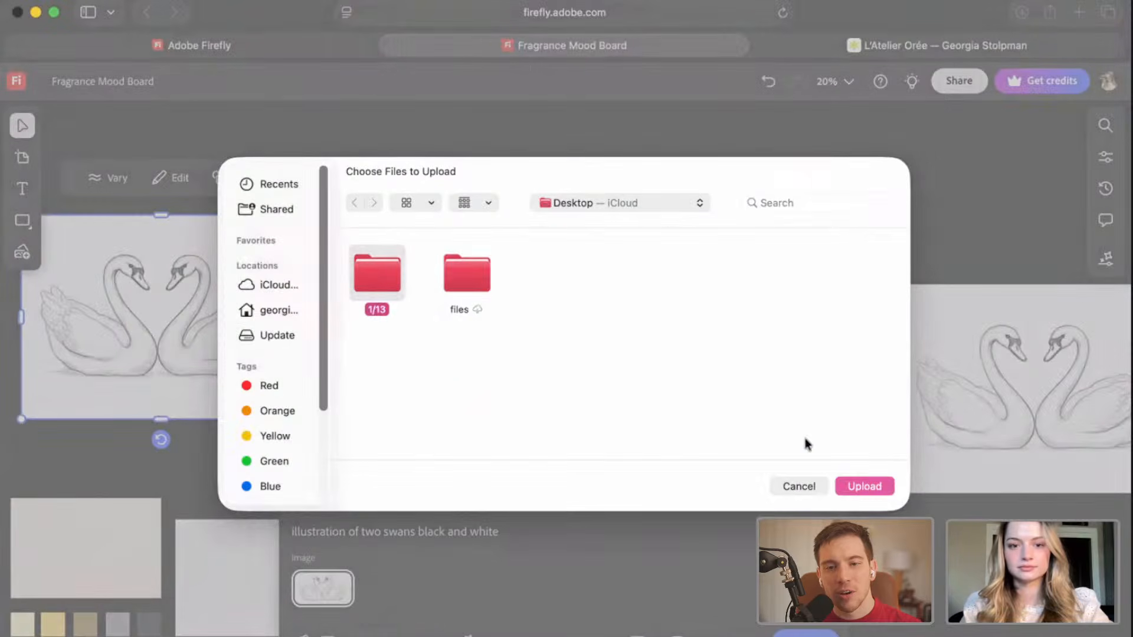
pyautogui.click(862, 486)
pyautogui.click(841, 272)
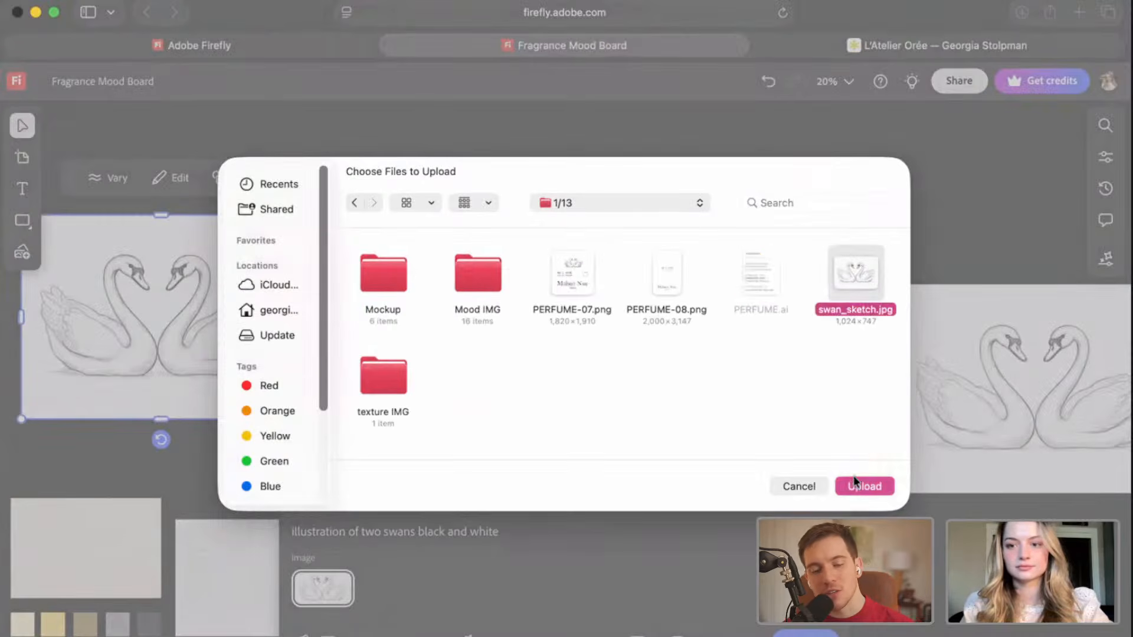
pyautogui.click(855, 485)
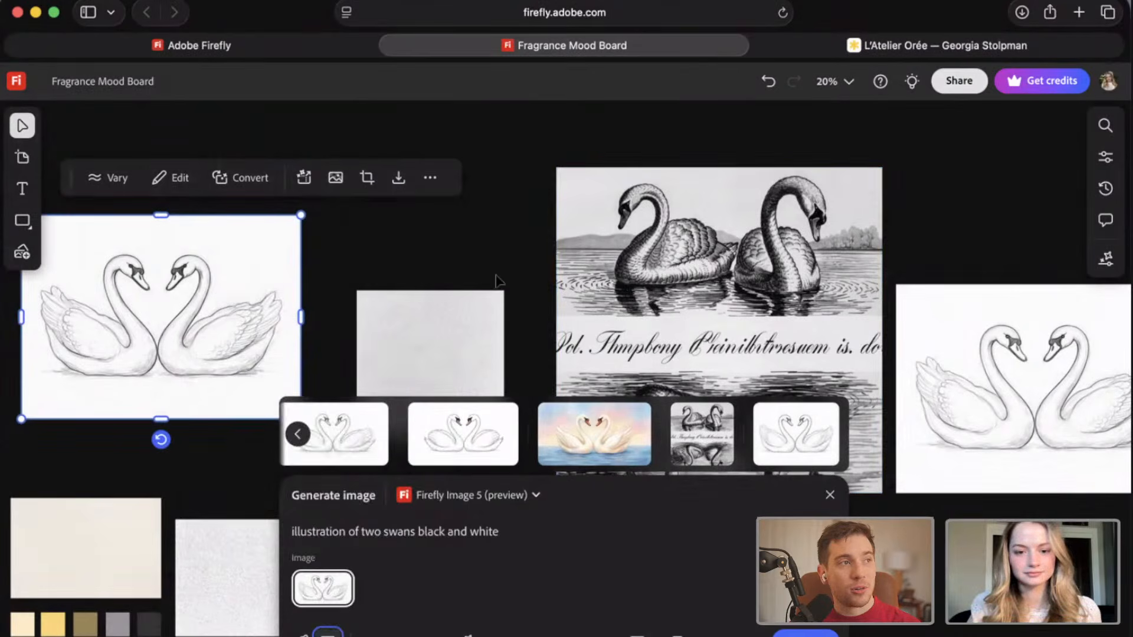
# Generate another image from the prompt "illustration of two swans black and white" with the uploaded sketch reference.
pyautogui.click(819, 630)
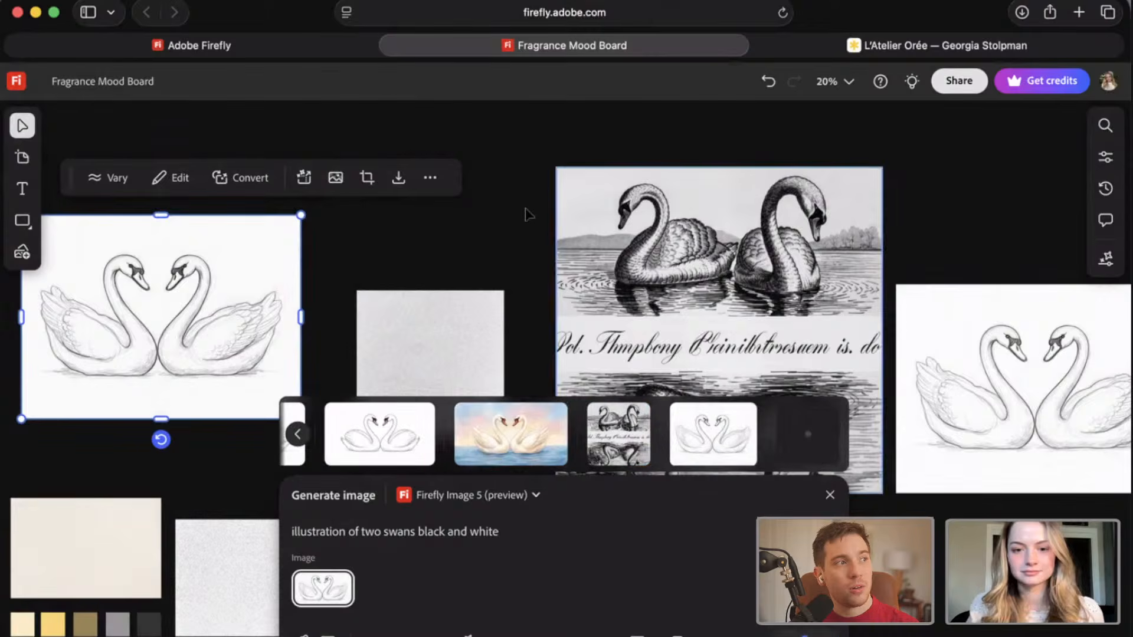
pyautogui.moveTo(531, 226); pyautogui.dragTo(489, 216)
pyautogui.click(181, 361)
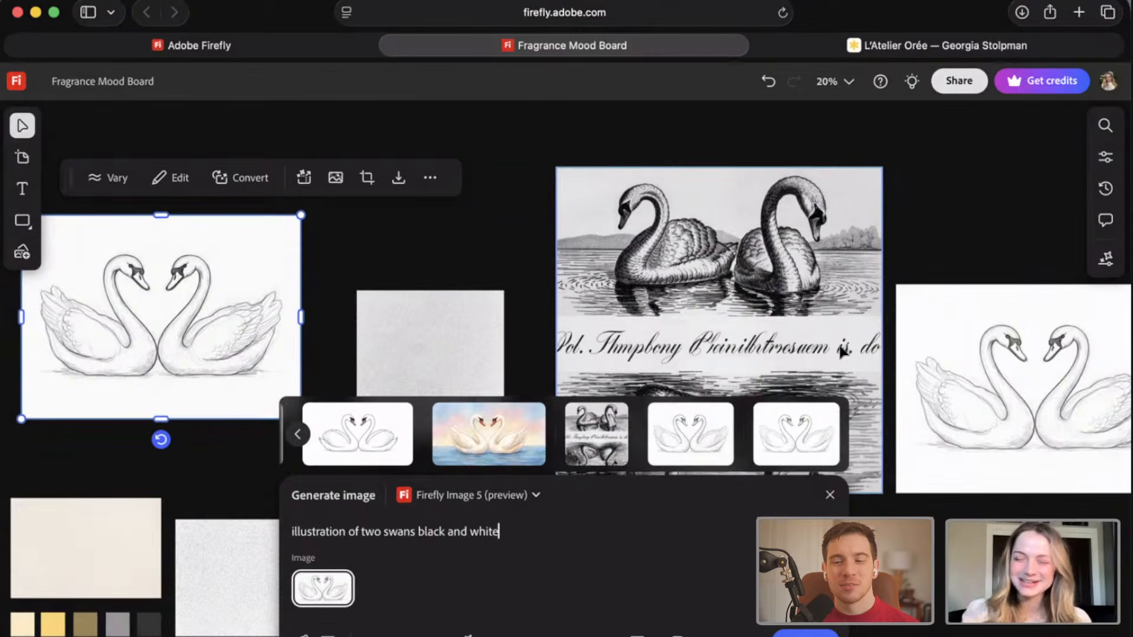
# Place the newest sketch-referenced swan illustration from the generated results on the board, directly below the earlier sketch-referenced one.
pyautogui.moveTo(813, 433)
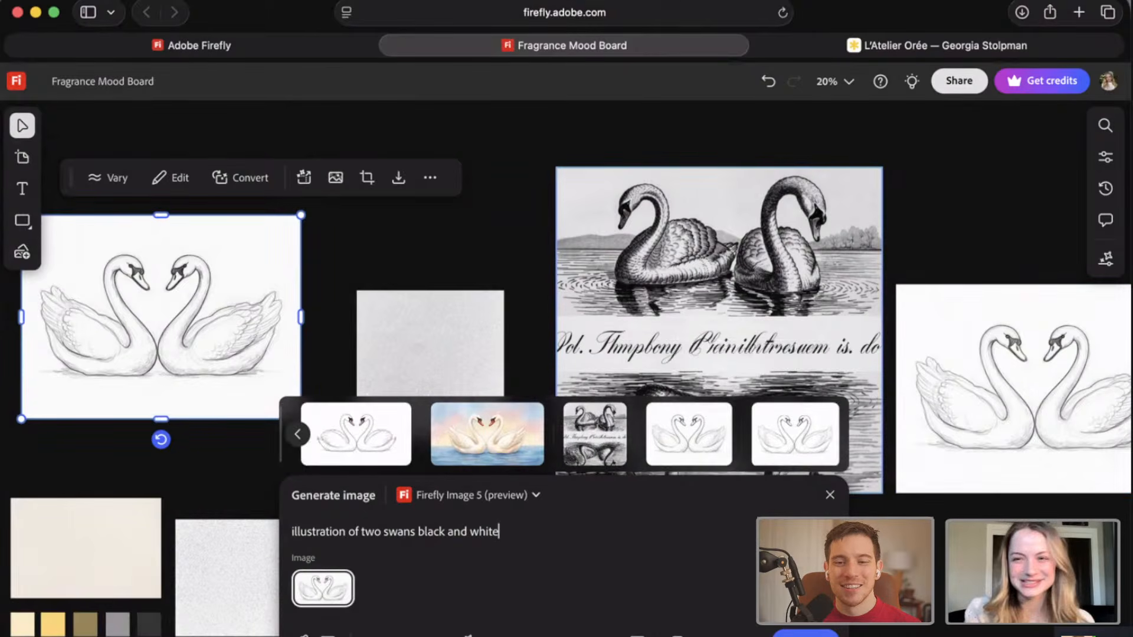
pyautogui.moveTo(748, 445)
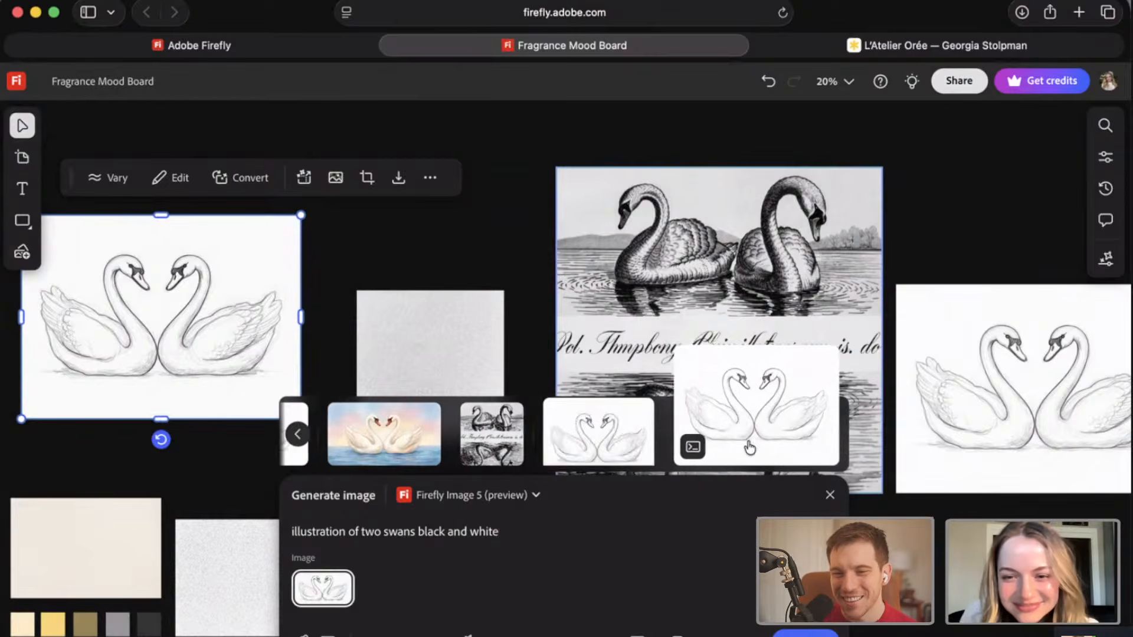
pyautogui.click(713, 445)
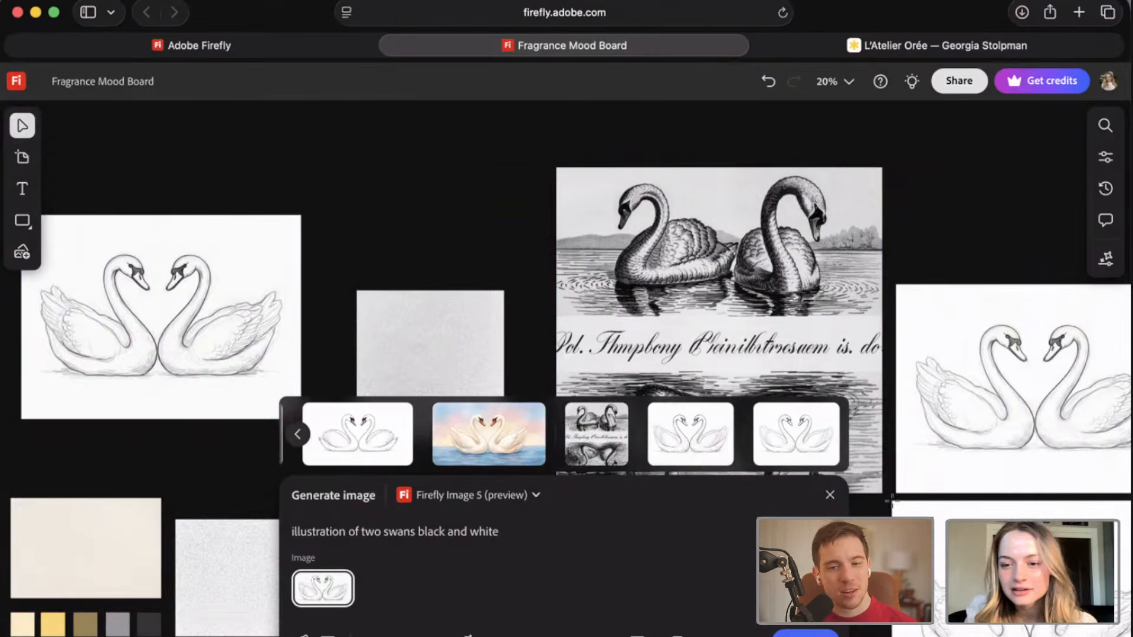
pyautogui.click(893, 499)
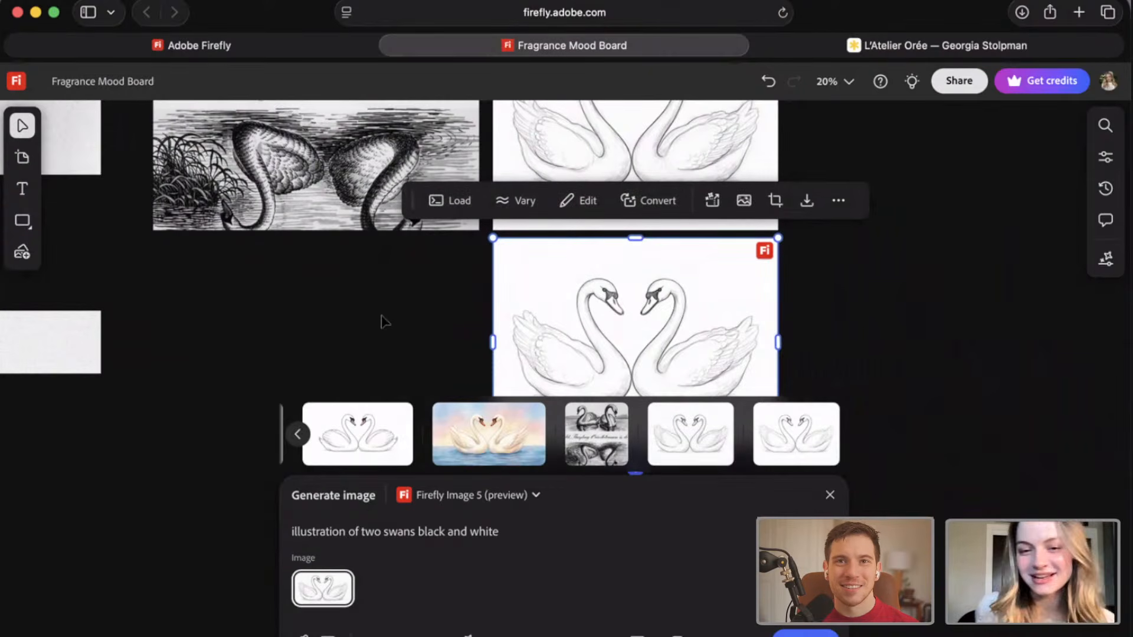
# Close image generation and shift the newly placed swan illustration slightly to the left beneath the earlier one.
pyautogui.click(422, 304)
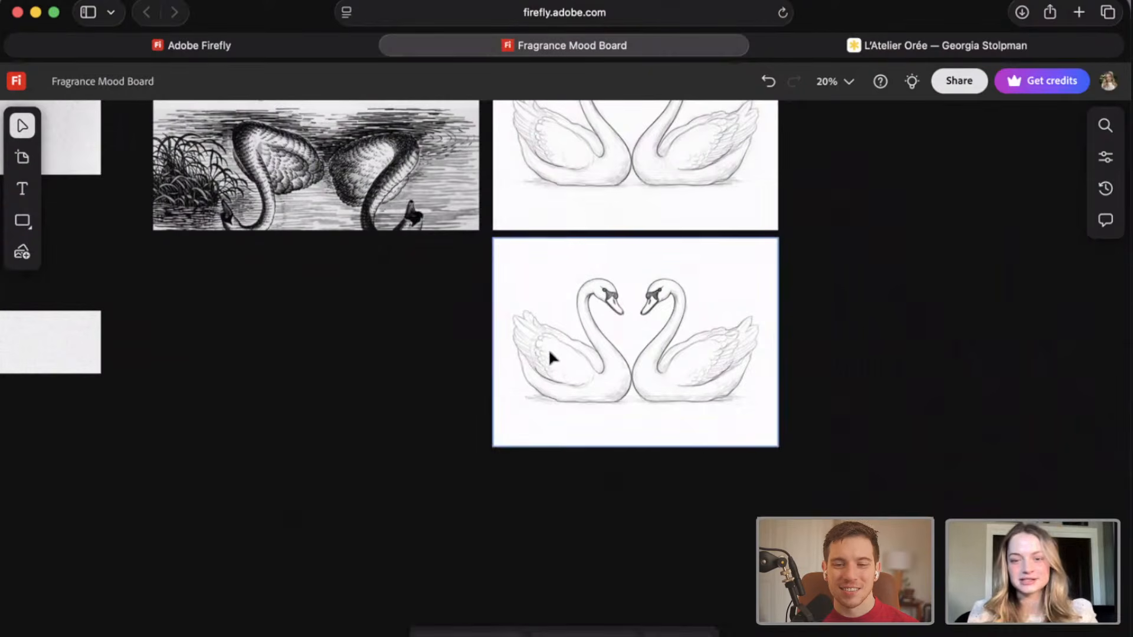
pyautogui.moveTo(590, 446); pyautogui.dragTo(570, 431)
pyautogui.click(405, 435)
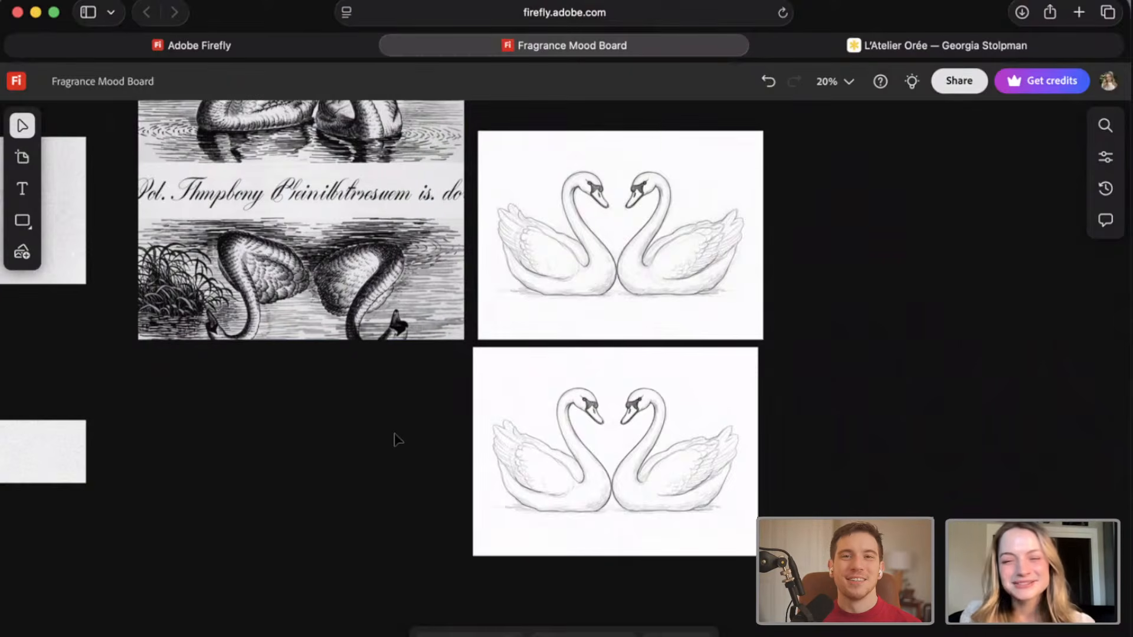
# Return to the Firefly files overview and open the board named "copy board".
pyautogui.scroll(-1, 392, 438)
pyautogui.hscroll(-3, 648, 377)
pyautogui.scroll(2, 647, 378)
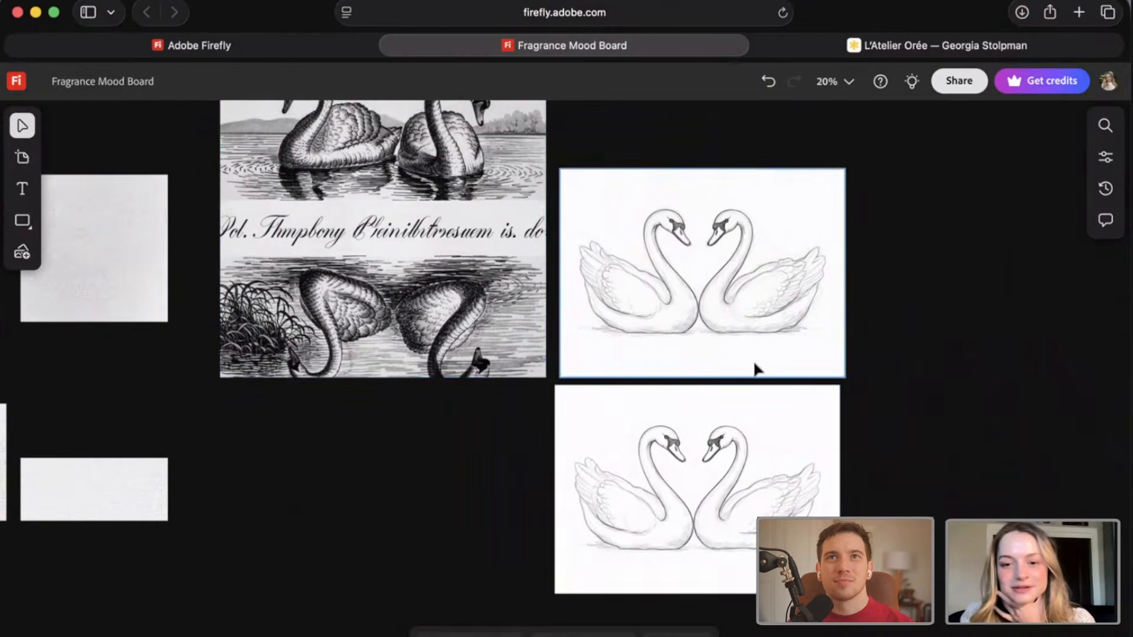
pyautogui.click(299, 49)
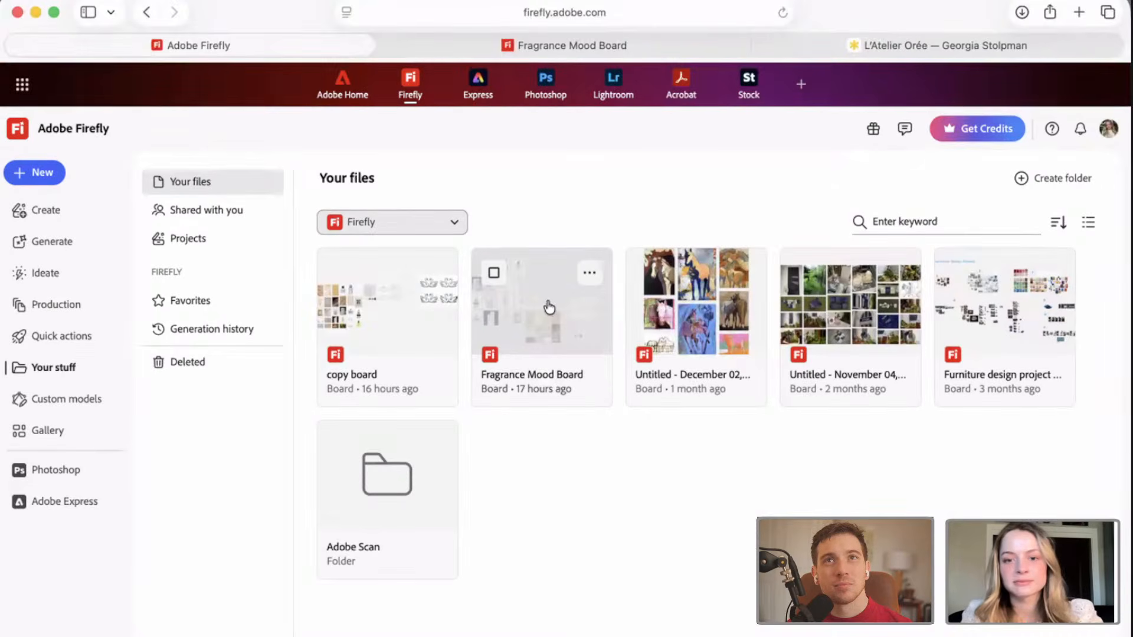
pyautogui.click(390, 318)
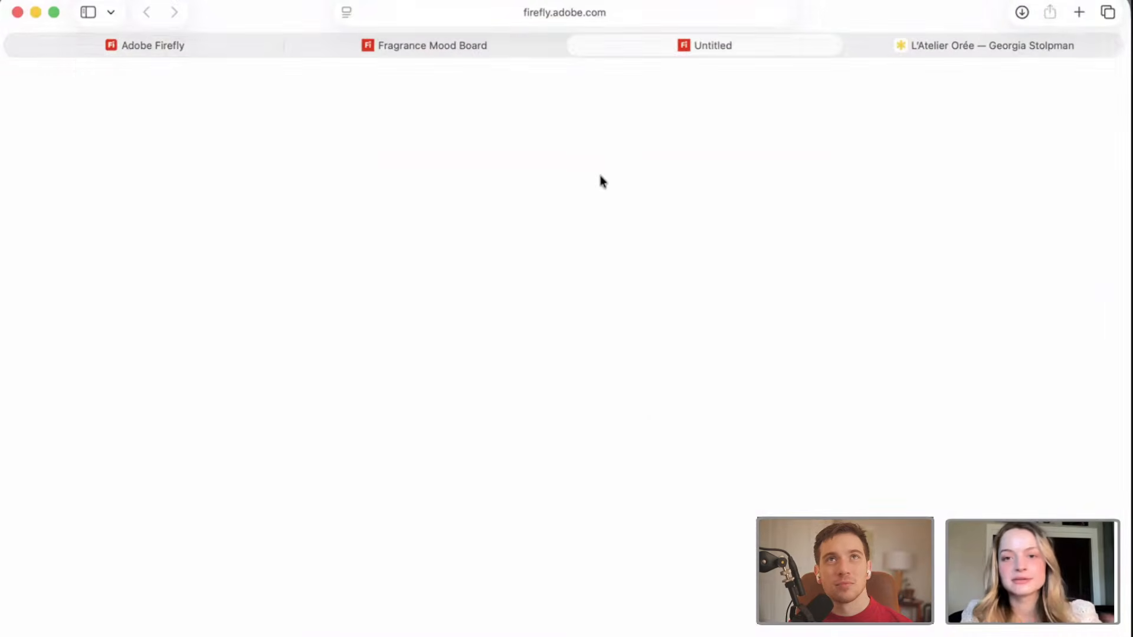
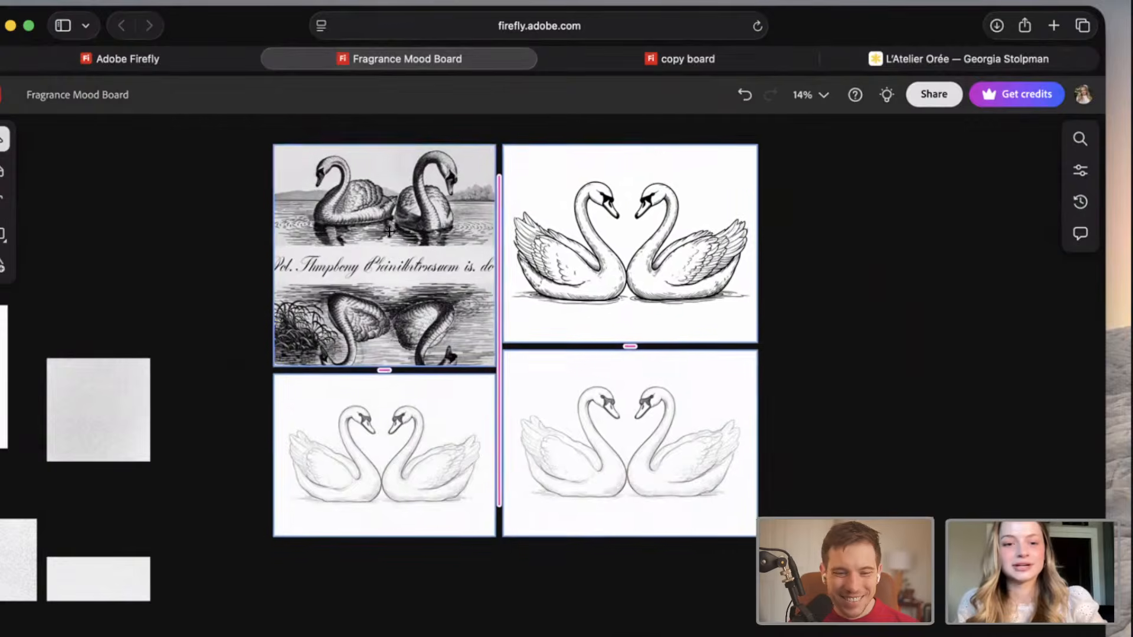
# Deselect the swan illustrations and compare the four versions up close on the fragrance mood board.
pyautogui.click(784, 283)
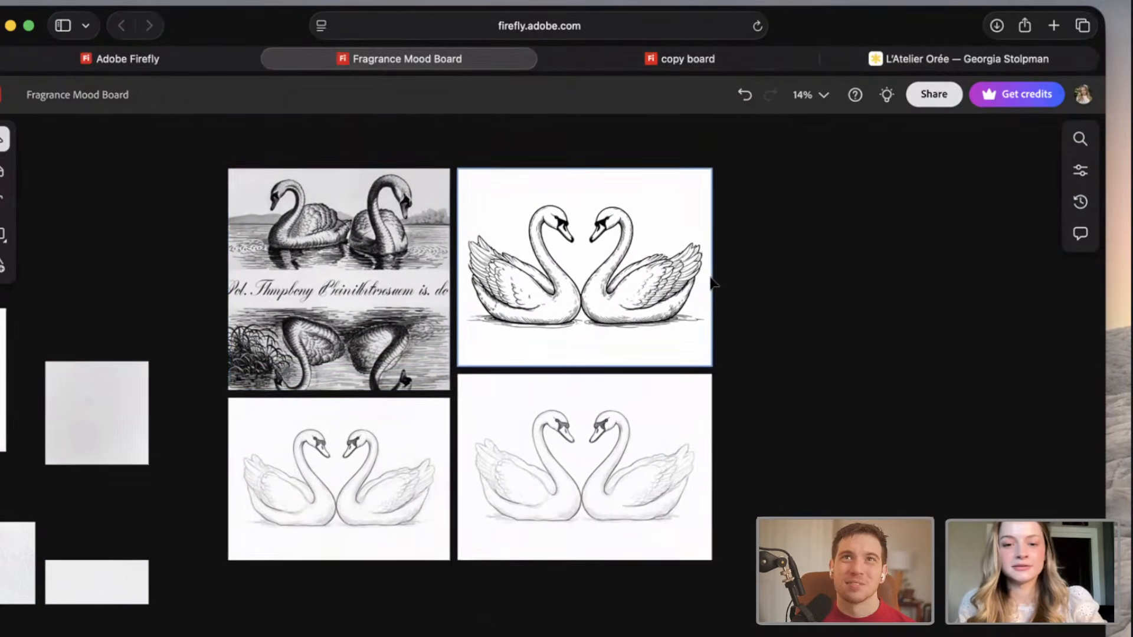
pyautogui.hscroll(-1, 715, 284)
pyautogui.scroll(1, 245, 228)
pyautogui.scroll(2, 242, 224)
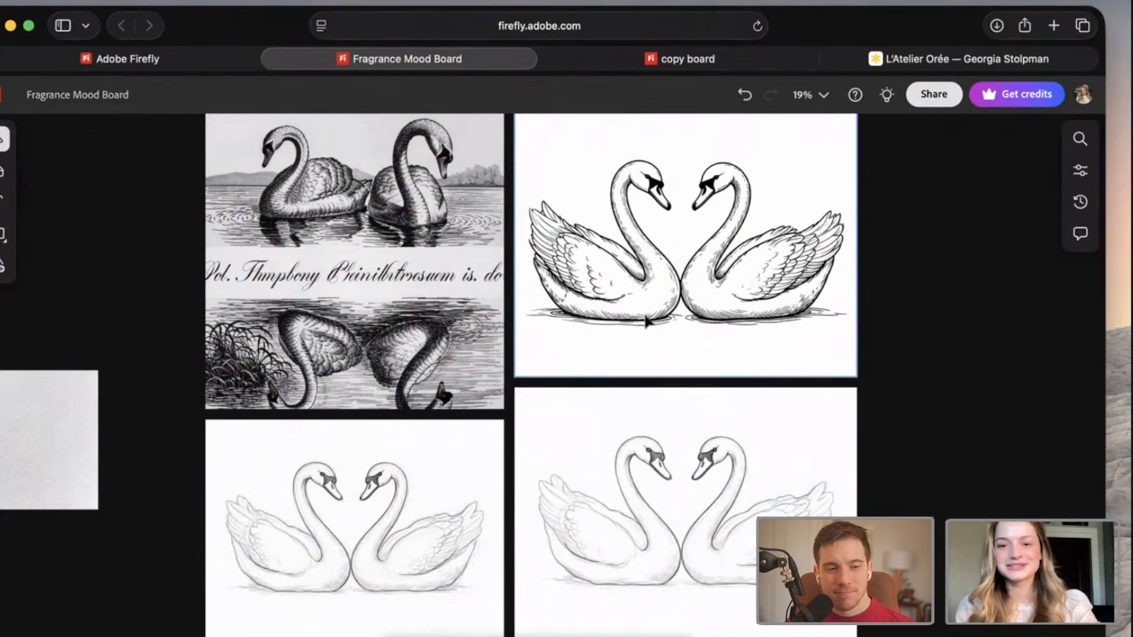
pyautogui.scroll(-3, 646, 321)
pyautogui.hscroll(-6, 531, 328)
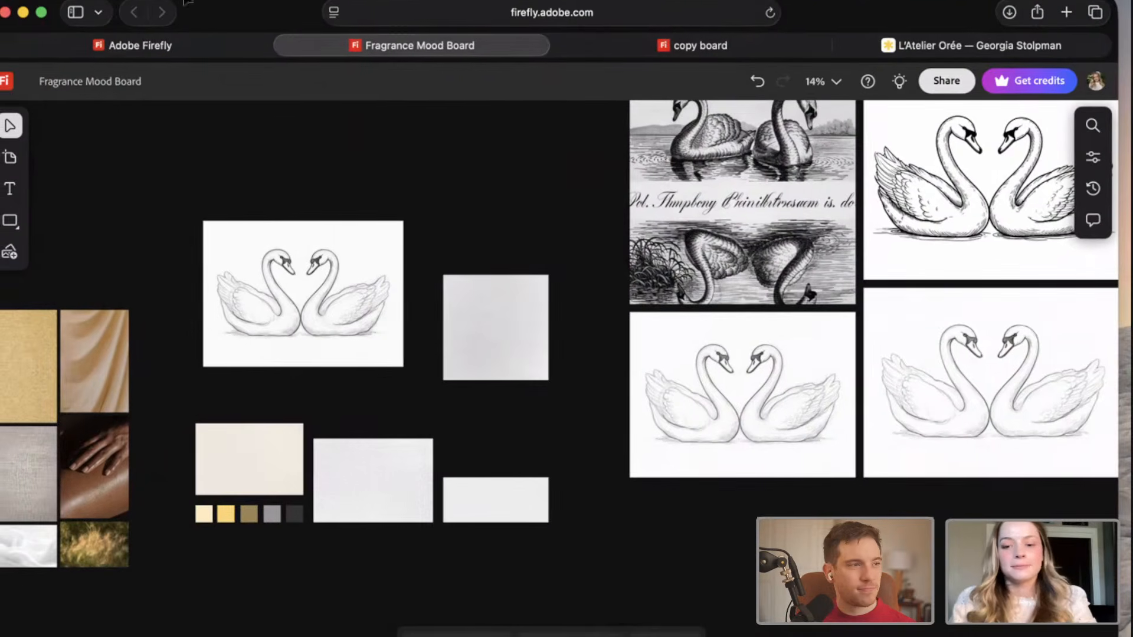
# Switch to the PERFUME.ai document in Illustrator and place copy board-2.jpg from the desktop into it.
pyautogui.click(24, 13)
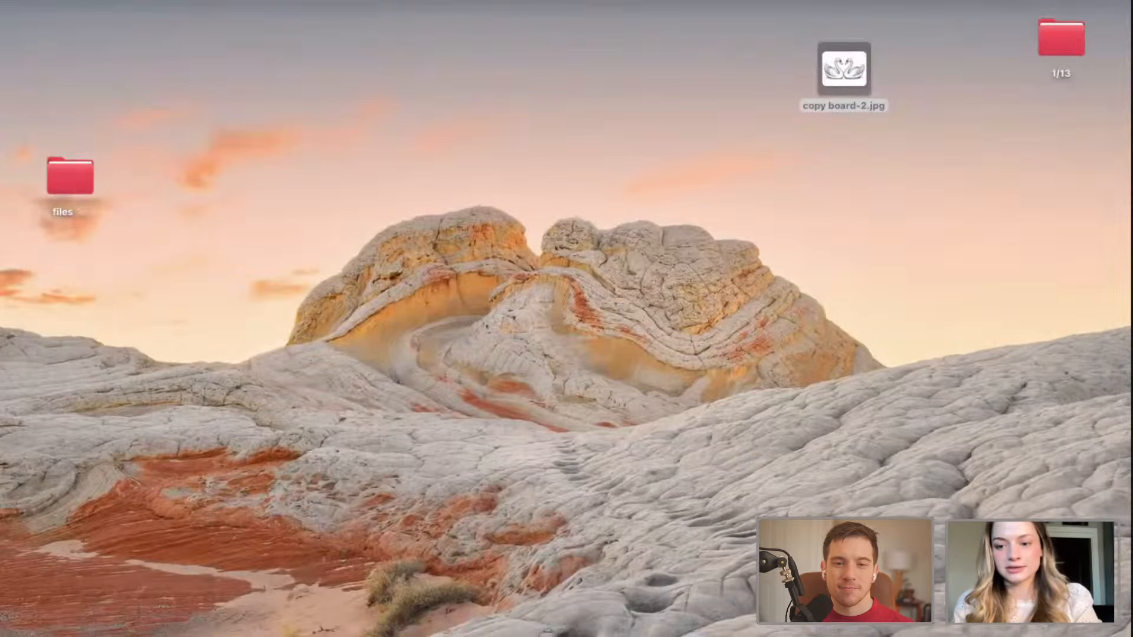
pyautogui.click(906, 627)
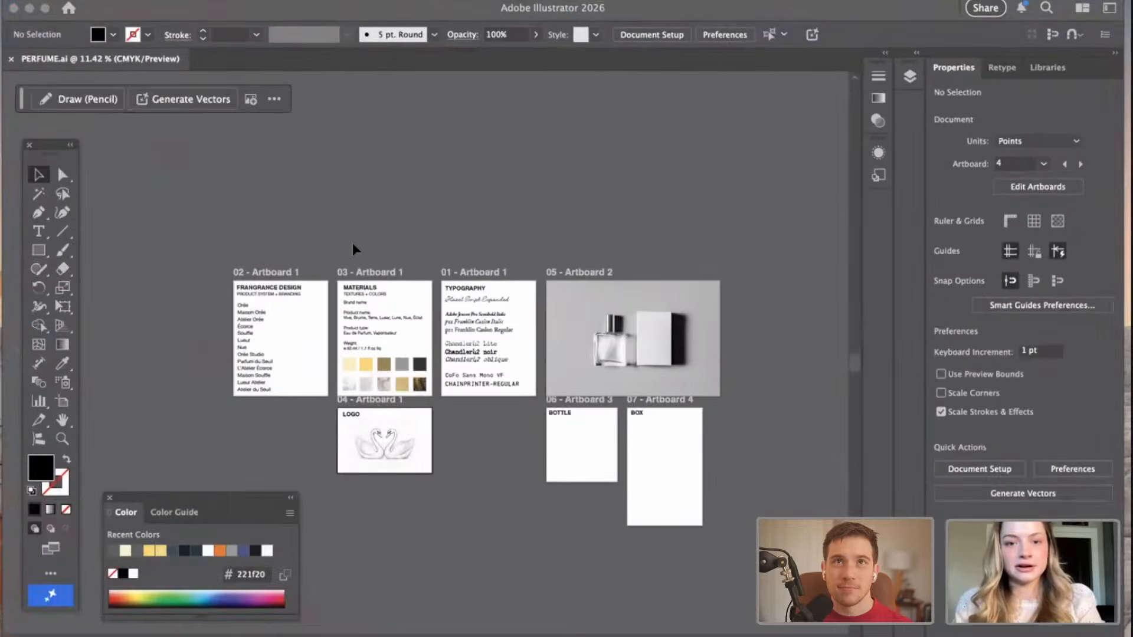
pyautogui.scroll(5, 352, 242)
pyautogui.scroll(-2, 388, 300)
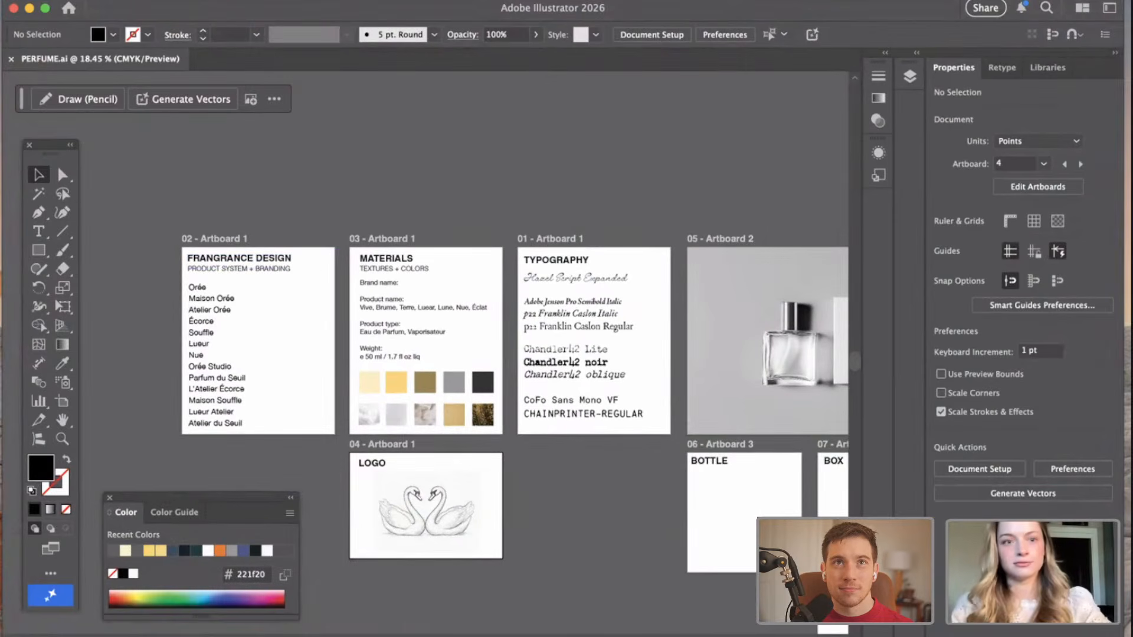
pyautogui.moveTo(140, 9); pyautogui.dragTo(258, 146)
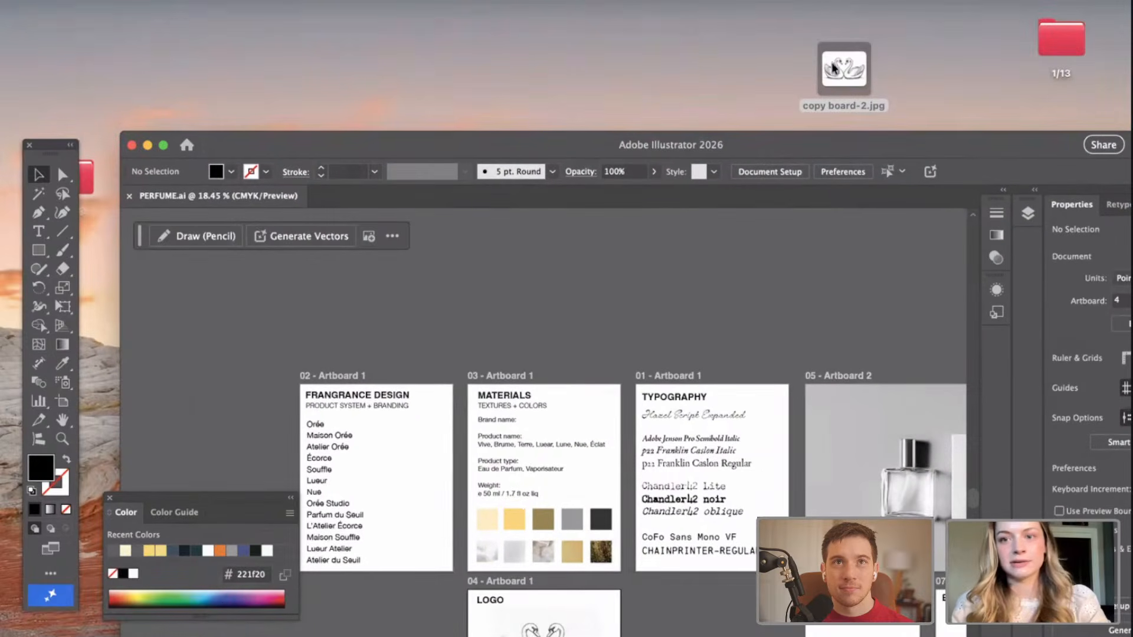
pyautogui.moveTo(729, 151); pyautogui.dragTo(501, 295)
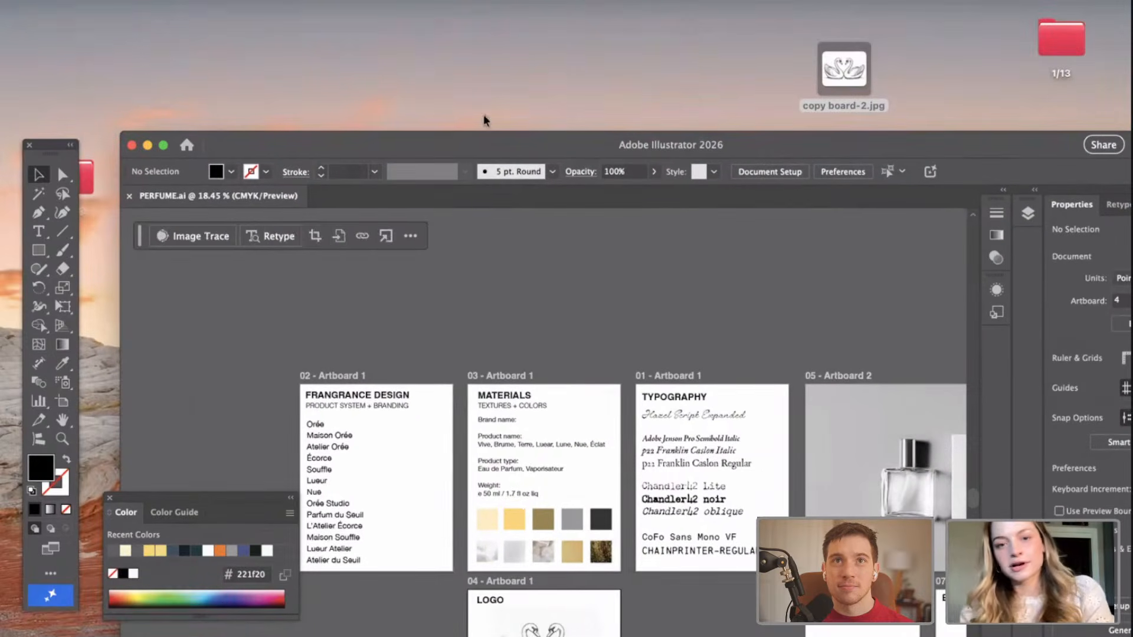
pyautogui.moveTo(351, 151); pyautogui.dragTo(244, 11)
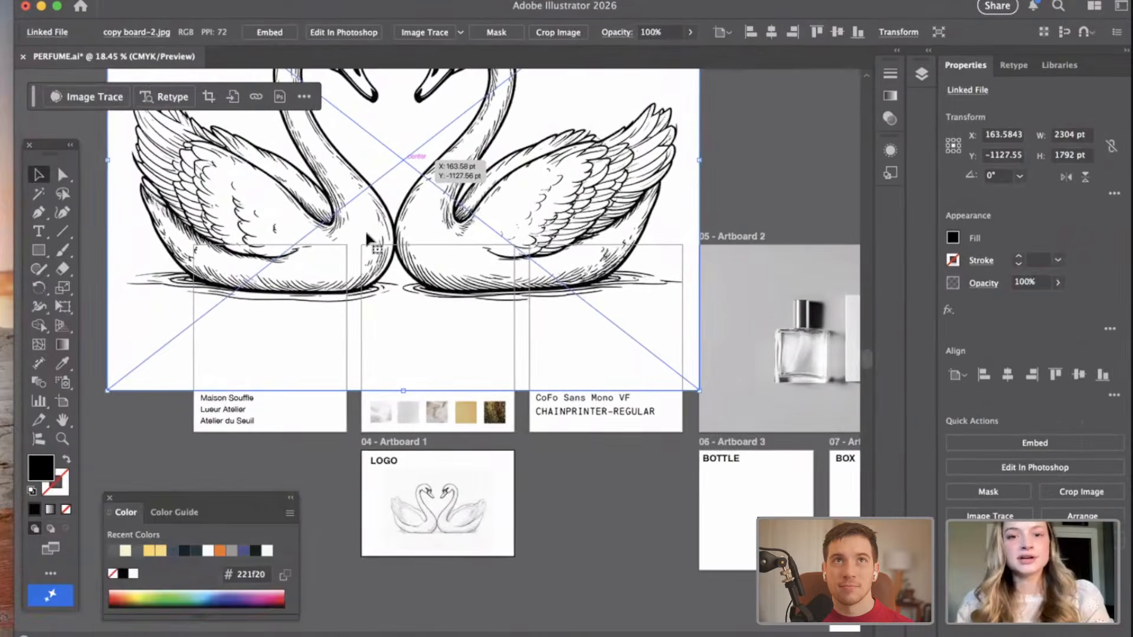
# Scale the placed swan image down to about 584 × 454 pt and position it directly below the LOGO artboard.
pyautogui.scroll(-5, 372, 229)
pyautogui.moveTo(496, 165); pyautogui.dragTo(505, 560)
pyautogui.scroll(-5, 506, 561)
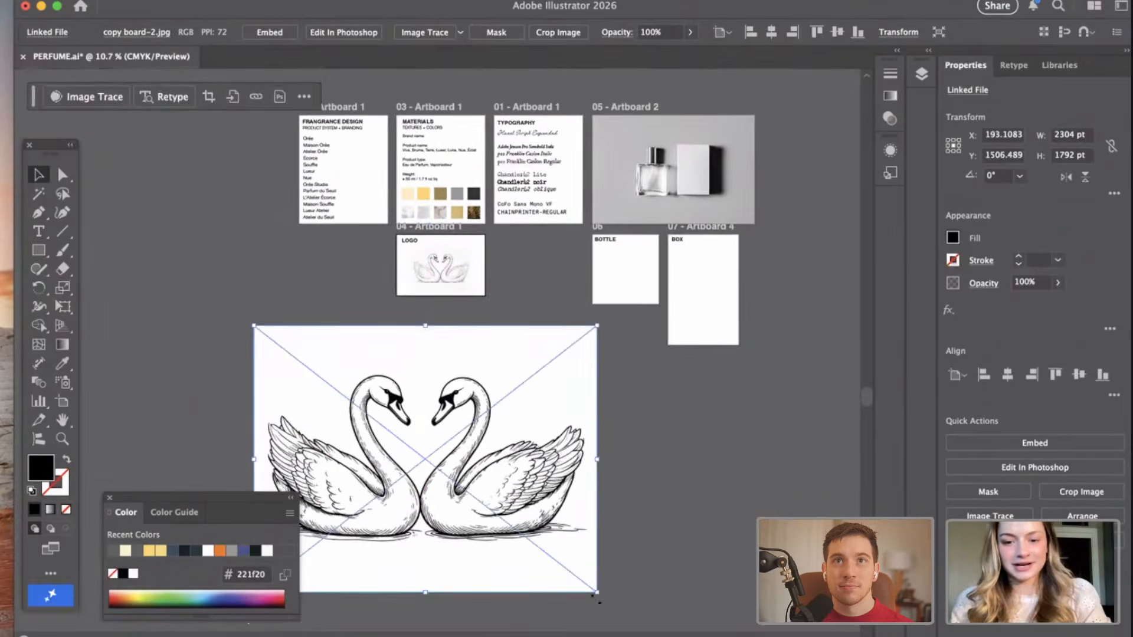
pyautogui.moveTo(590, 589); pyautogui.dragTo(504, 510)
pyautogui.press('super+z')
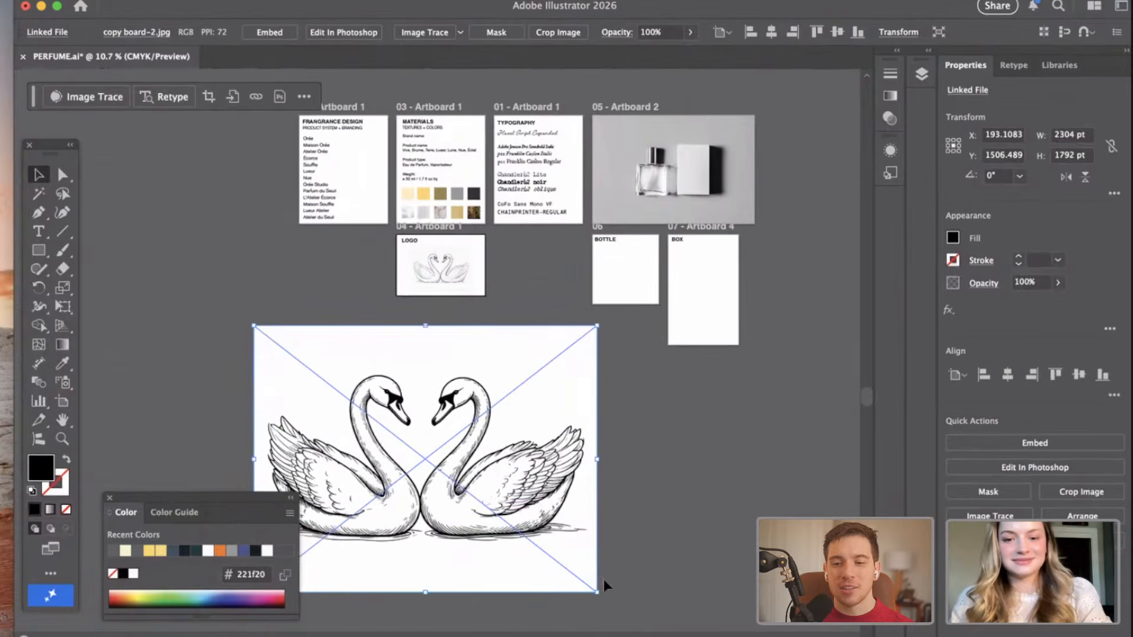
pyautogui.moveTo(599, 592); pyautogui.dragTo(341, 393)
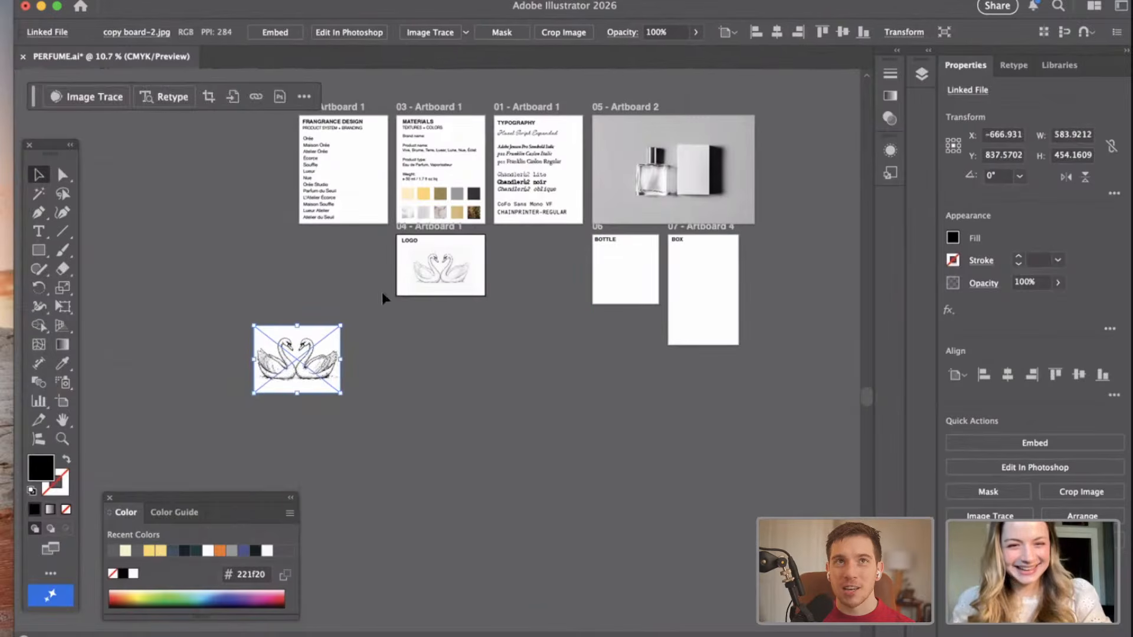
pyautogui.scroll(3, 338, 328)
pyautogui.moveTo(268, 373); pyautogui.dragTo(527, 334)
pyautogui.scroll(3, 527, 333)
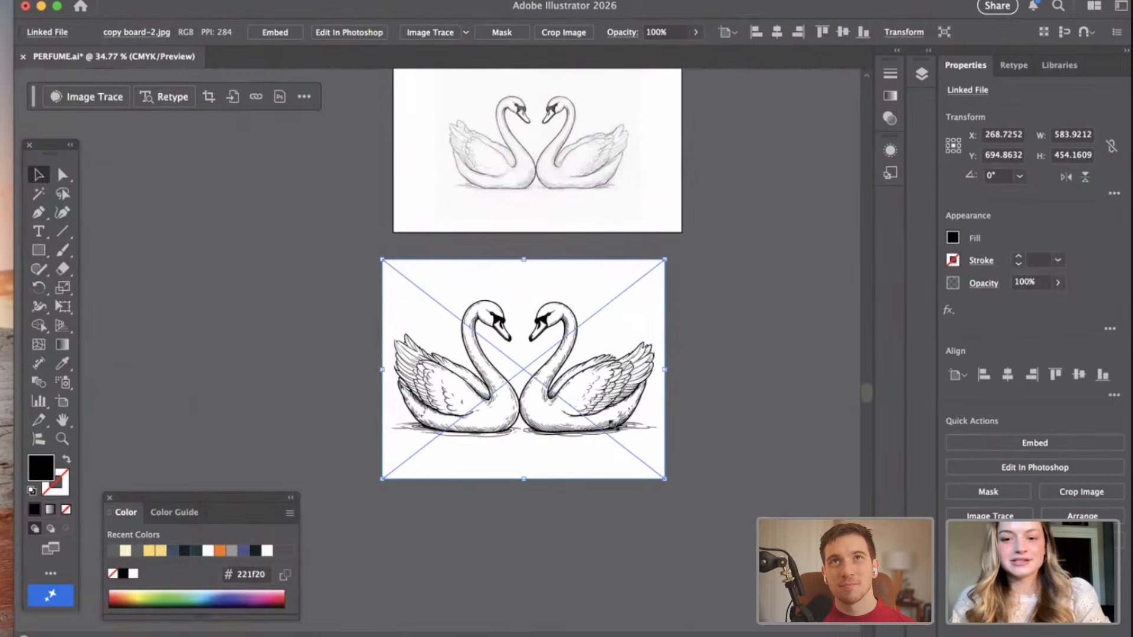
# Delete the old pencil-sketch swan image from the LOGO artboard.
pyautogui.moveTo(663, 472); pyautogui.dragTo(633, 344)
pyautogui.click(637, 339)
pyautogui.scroll(4, 649, 326)
pyautogui.scroll(3, 584, 265)
pyautogui.moveTo(584, 266)
pyautogui.mouseDown()
pyautogui.moveTo(387, 254)
pyautogui.moveTo(260, 316)
pyautogui.mouseUp()
pyautogui.press('Delete')
# Move the new black-and-white swan image onto the LOGO artboard beneath the heading, sized to about 446 × 347 pt.
pyautogui.moveTo(395, 549)
pyautogui.mouseDown()
pyautogui.moveTo(546, 262)
pyautogui.moveTo(422, 245)
pyautogui.mouseUp()
pyautogui.moveTo(596, 356); pyautogui.dragTo(732, 407)
pyautogui.moveTo(555, 315)
pyautogui.mouseDown()
pyautogui.moveTo(620, 312)
pyautogui.moveTo(559, 325)
pyautogui.mouseUp()
pyautogui.click(599, 524)
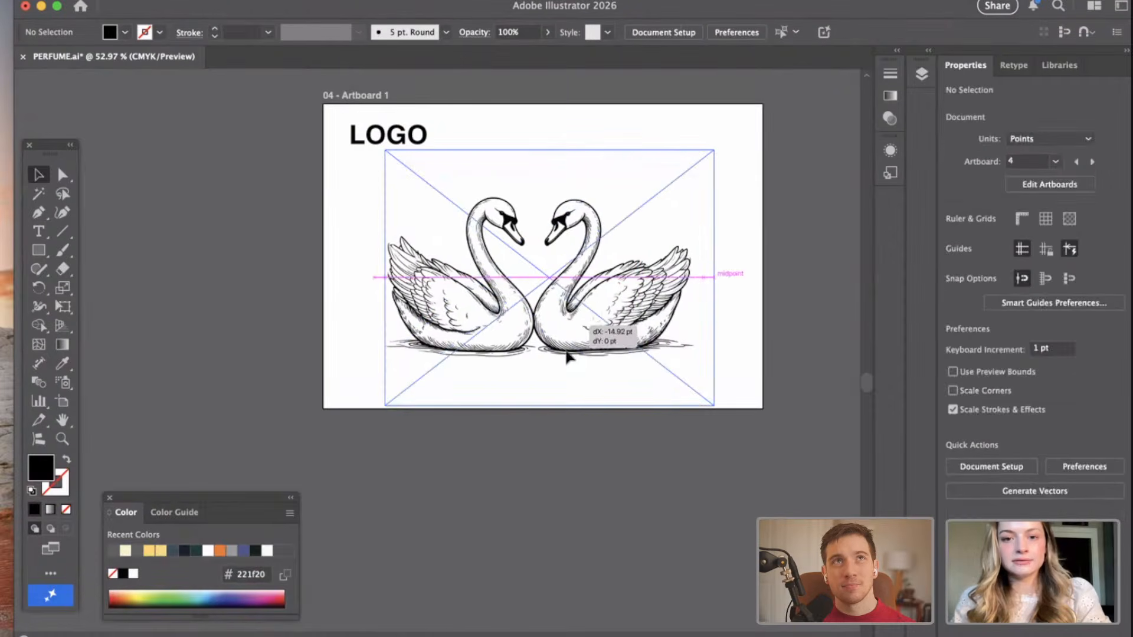
pyautogui.click(626, 443)
pyautogui.scroll(2, 719, 284)
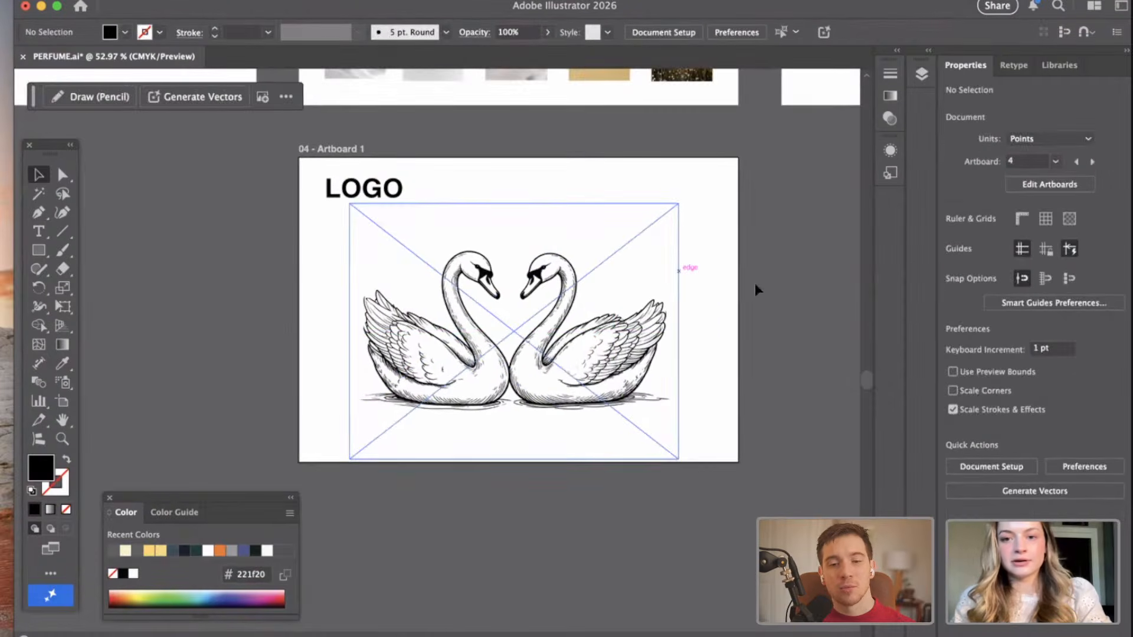
# Run Image Trace with the default preset on the swan image in the LOGO artboard, accepting the large-image tracing.
pyautogui.click(650, 322)
pyautogui.scroll(1, 847, 361)
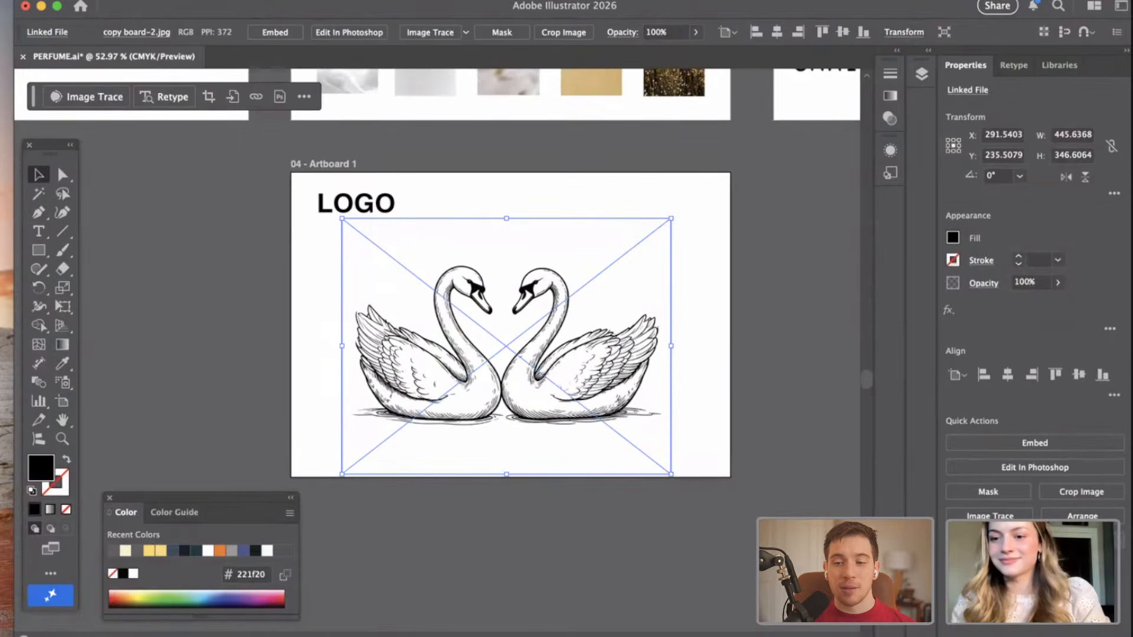
pyautogui.click(983, 515)
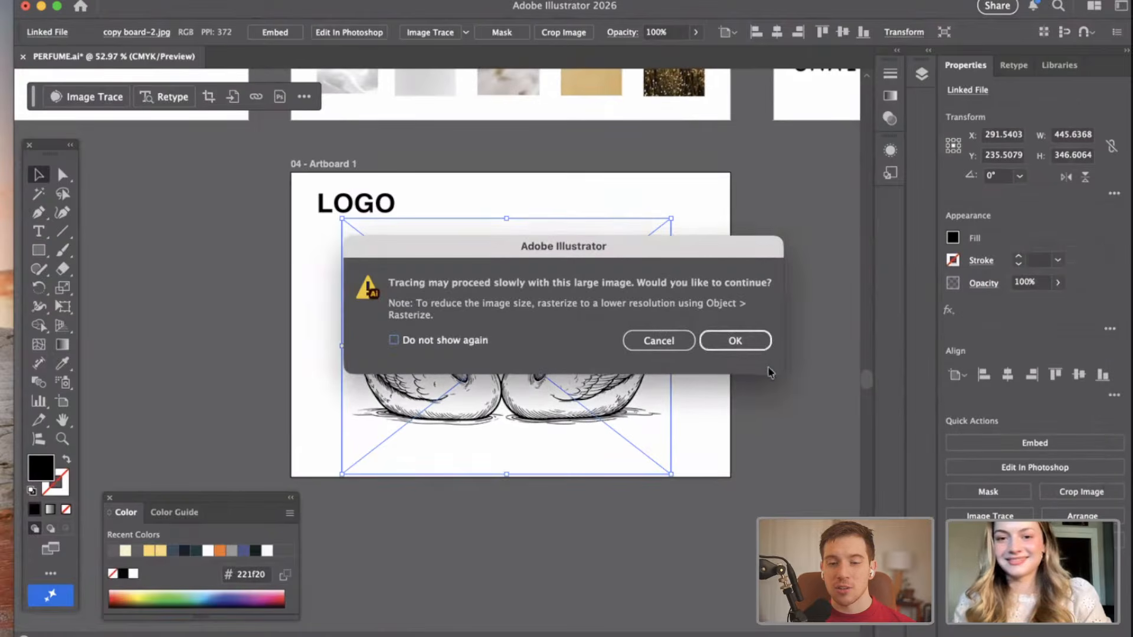
pyautogui.click(737, 343)
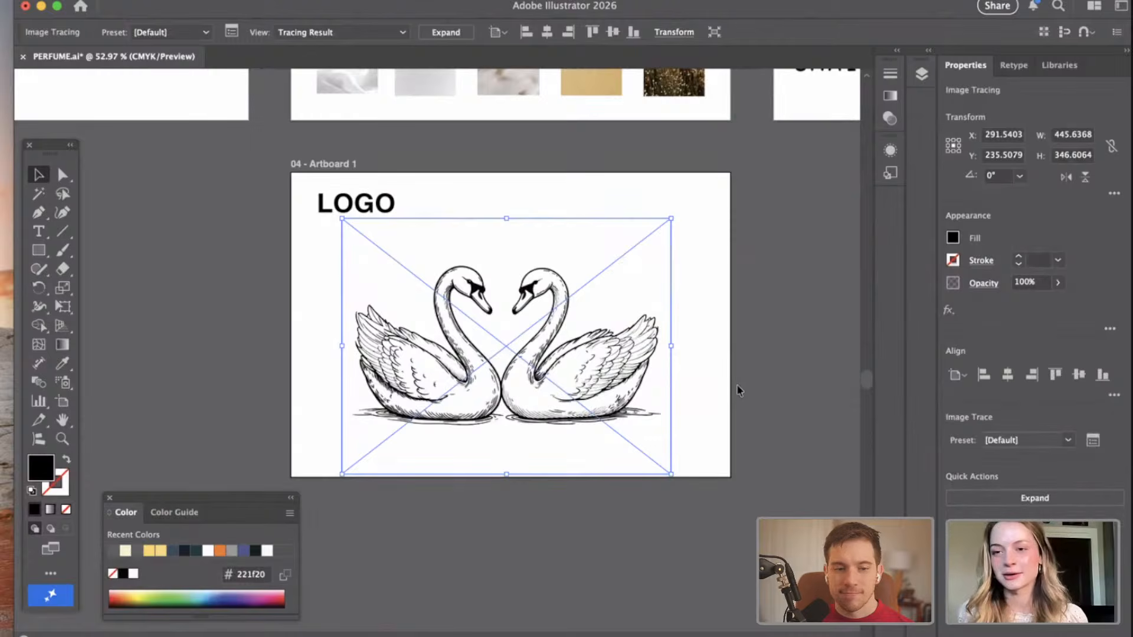
# Move the traced swan artwork off the LOGO artboard to the empty canvas just below it.
pyautogui.moveTo(530, 273); pyautogui.dragTo(520, 556)
pyautogui.click(741, 505)
pyautogui.scroll(-4, 741, 506)
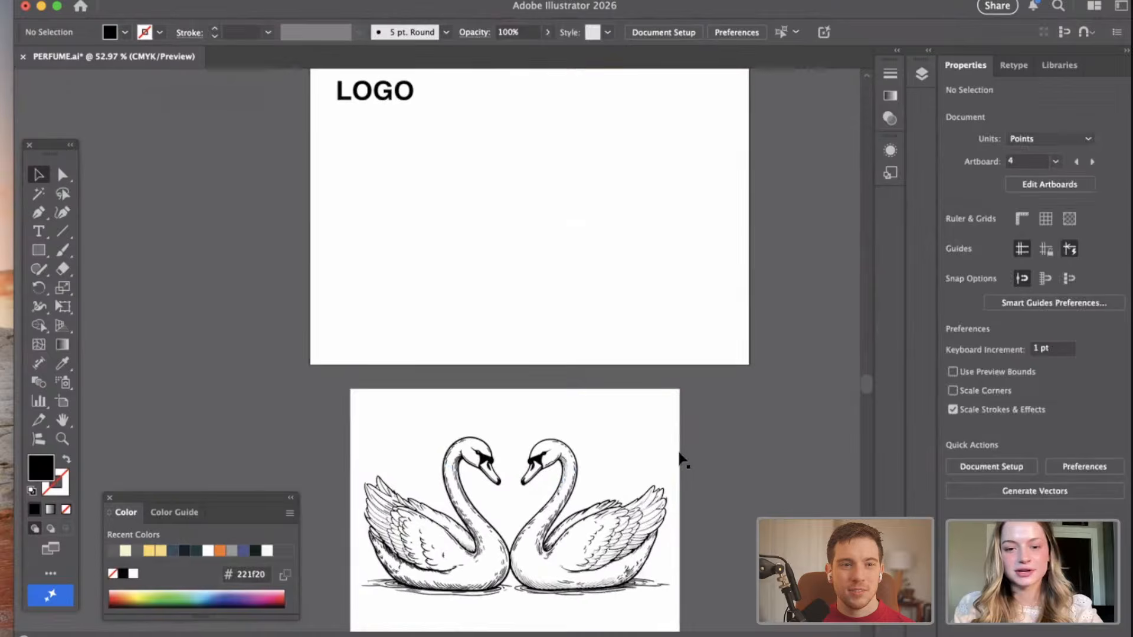
# Expand the swan tracing into vector paths and ungroup the result.
pyautogui.click(647, 398)
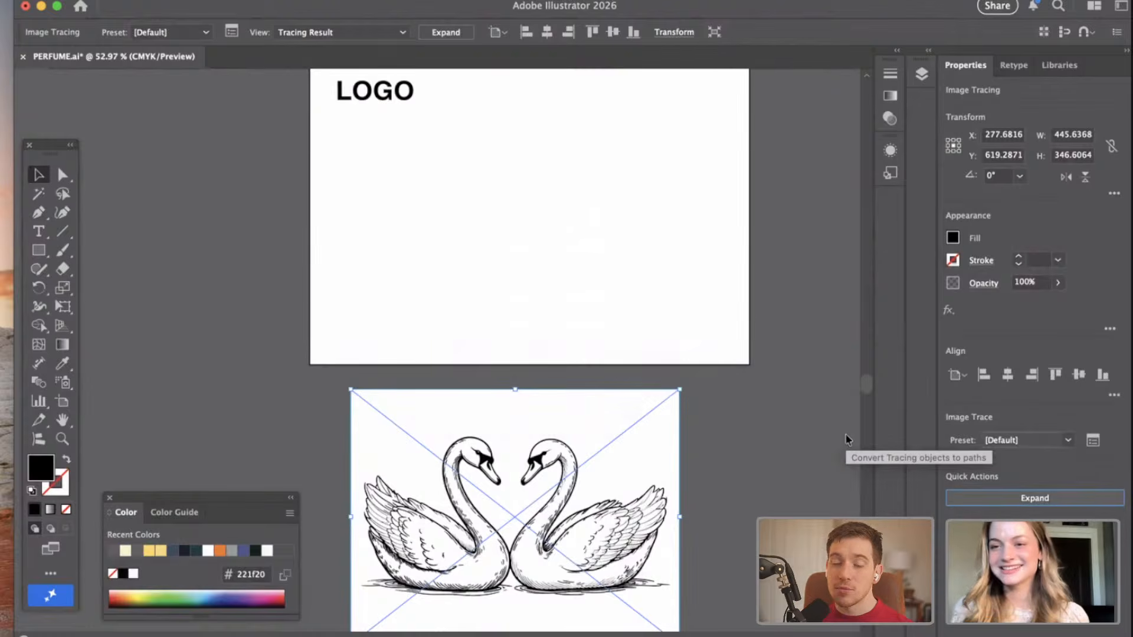
pyautogui.click(766, 413)
pyautogui.scroll(-2, 764, 412)
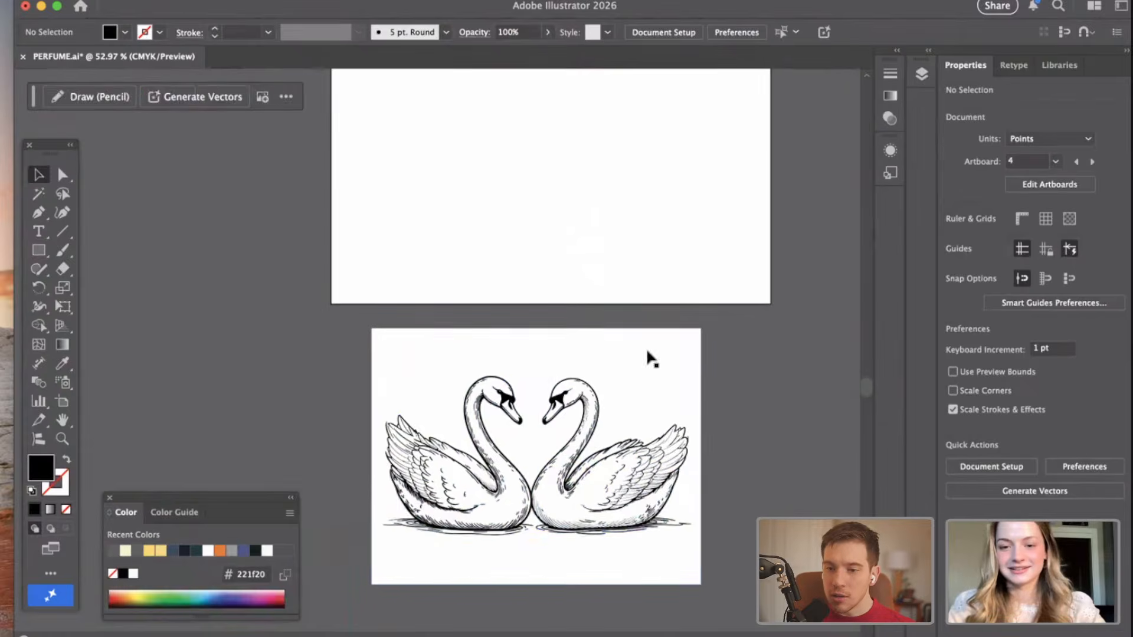
pyautogui.click(652, 363)
pyautogui.click(991, 505)
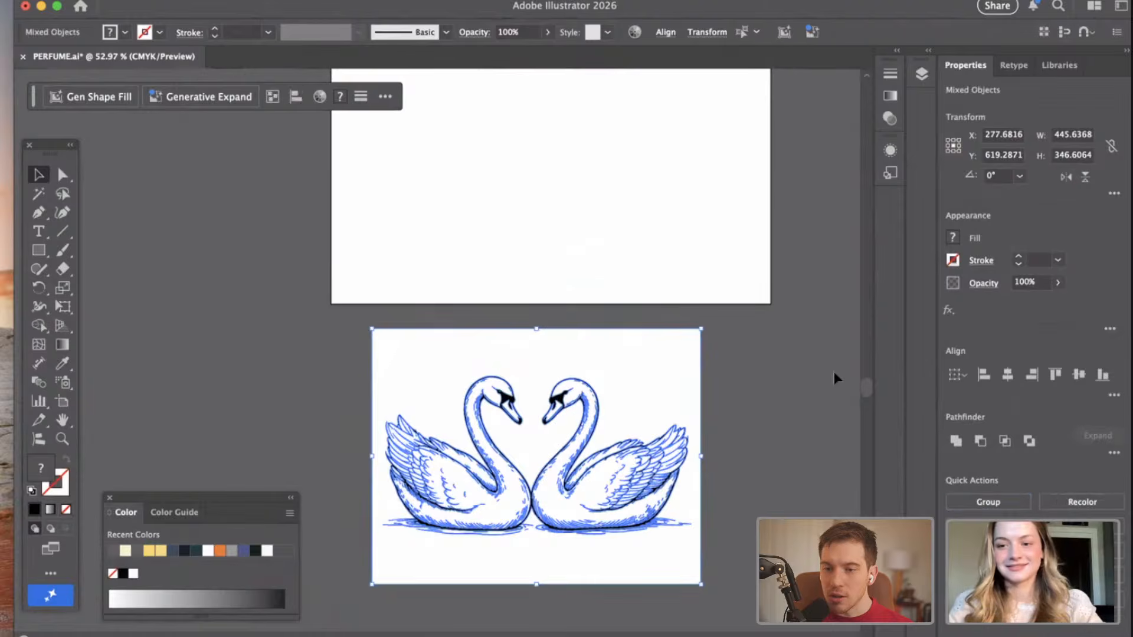
# Delete the white background compound path behind the two traced swans.
pyautogui.click(708, 367)
pyautogui.click(675, 374)
pyautogui.scroll(3, 672, 376)
pyautogui.scroll(-2, 673, 376)
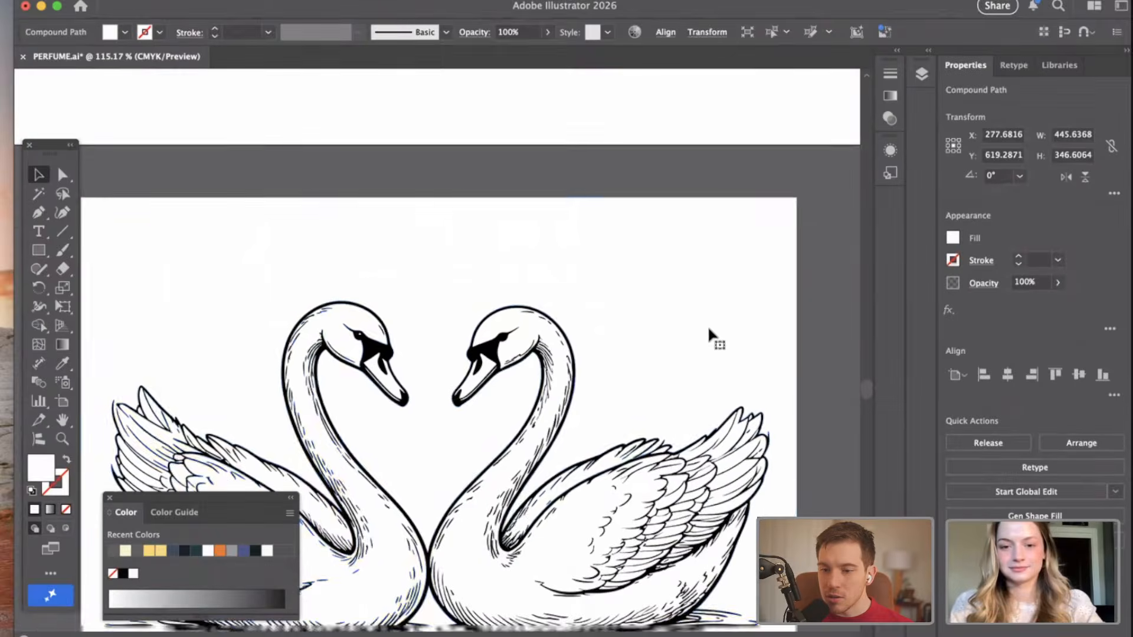
pyautogui.press('Delete')
pyautogui.scroll(-3, 604, 361)
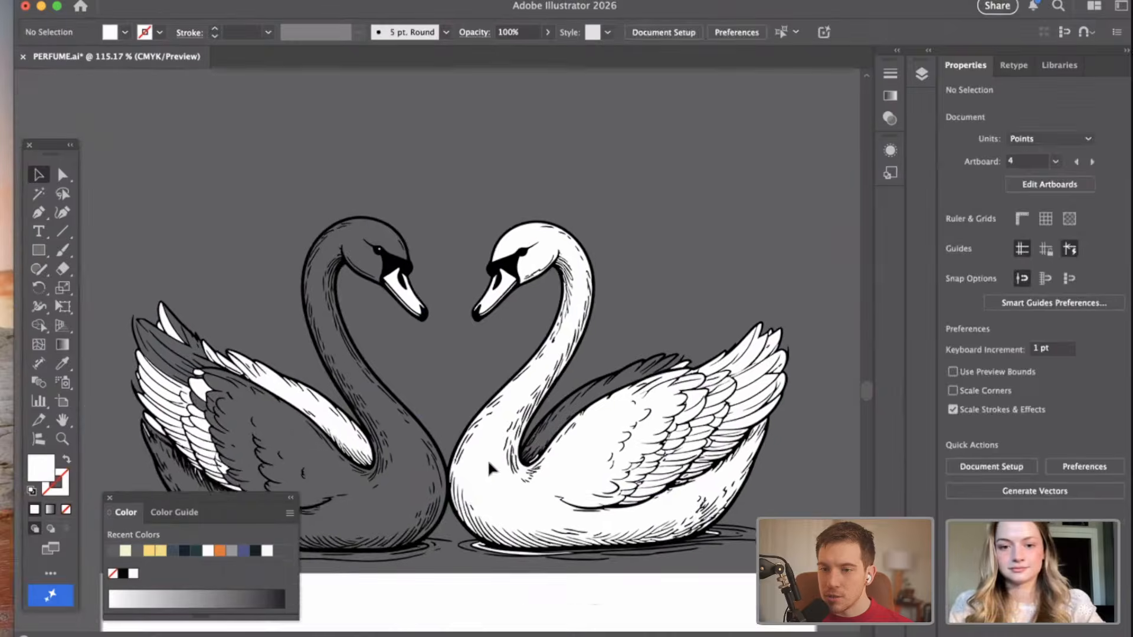
# Delete the white fills of the right swan's body and of its long outer wing feathers.
pyautogui.click(519, 468)
pyautogui.press('Delete')
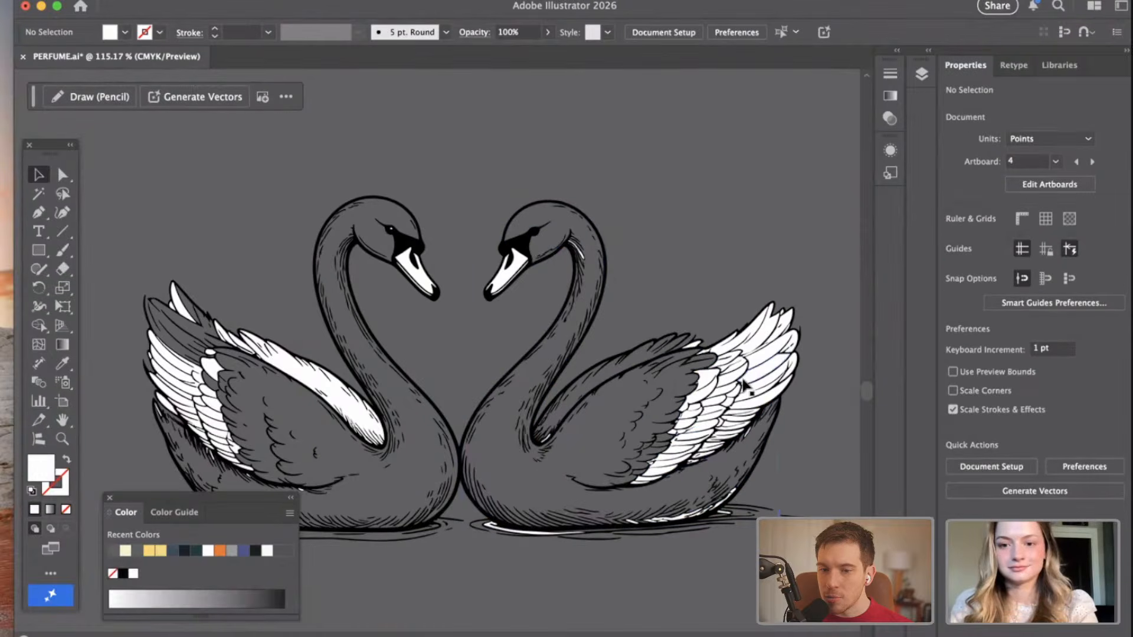
pyautogui.scroll(3, 744, 386)
pyautogui.click(773, 363)
pyautogui.press('Delete')
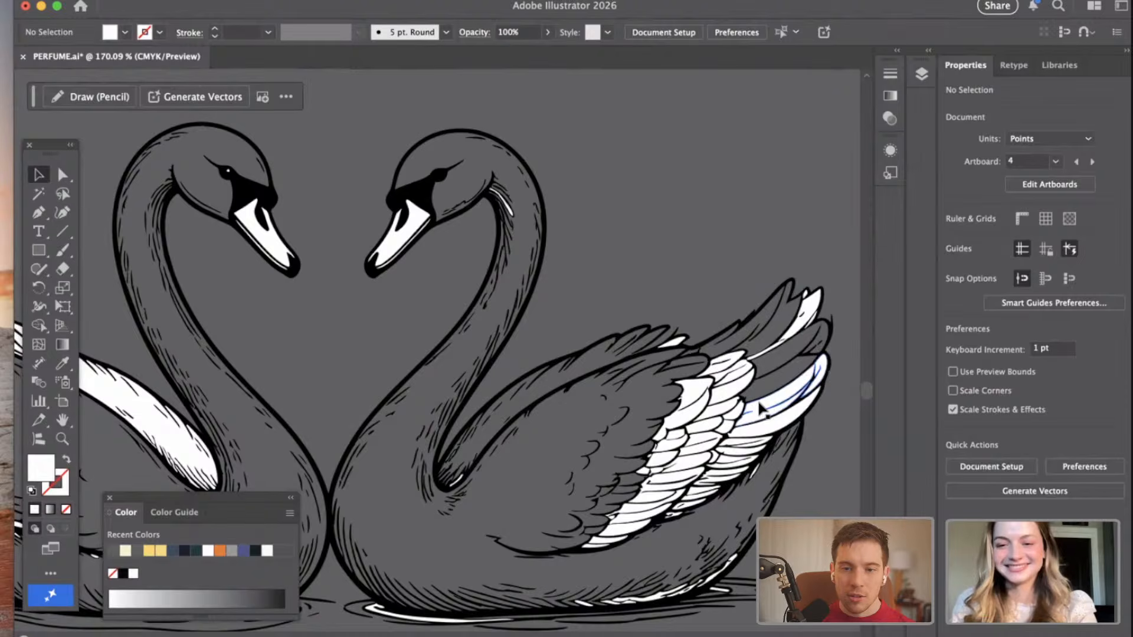
pyautogui.click(761, 409)
pyautogui.press('Delete')
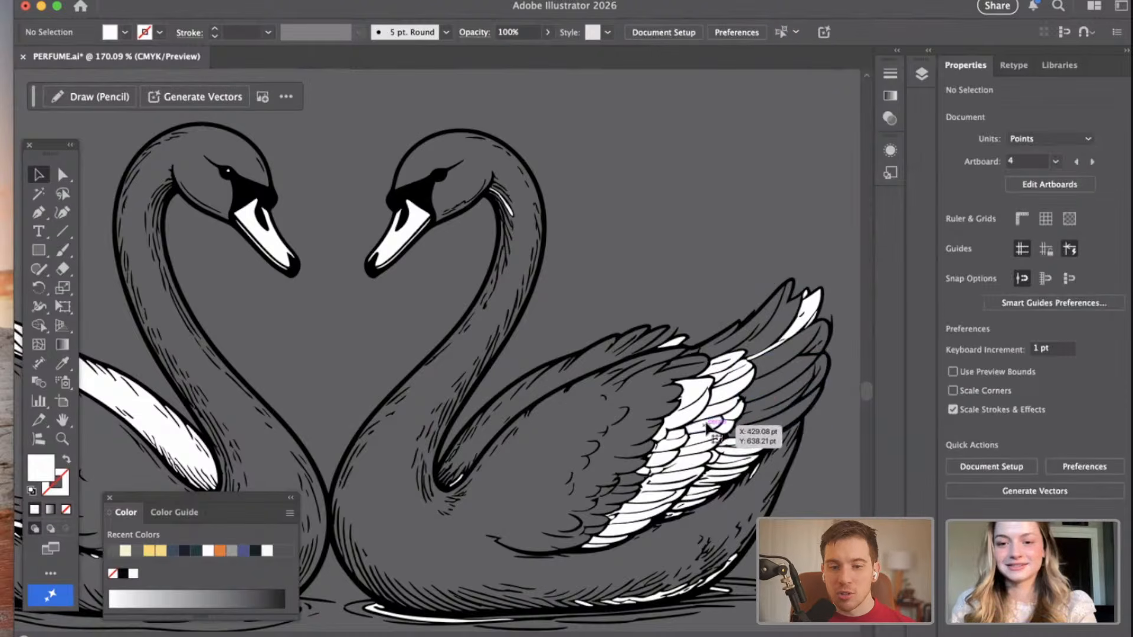
pyautogui.click(752, 413)
pyautogui.press('Delete')
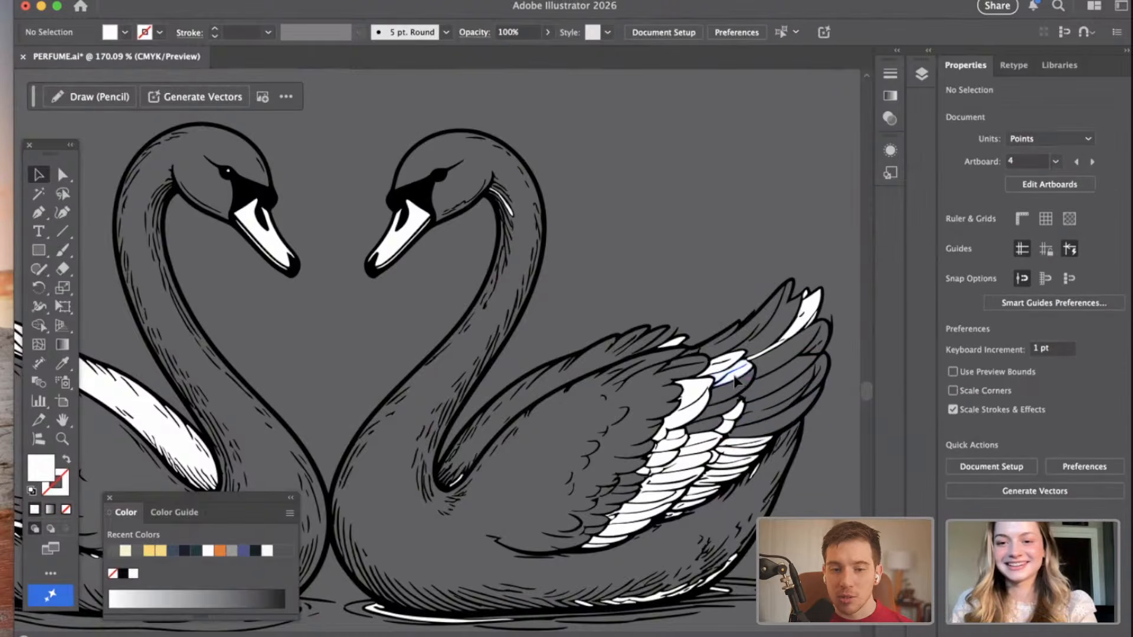
pyautogui.click(734, 378)
pyautogui.press('Delete')
# Delete the white fills of the small upper feathers in the middle of the right swan's wing.
pyautogui.click(690, 426)
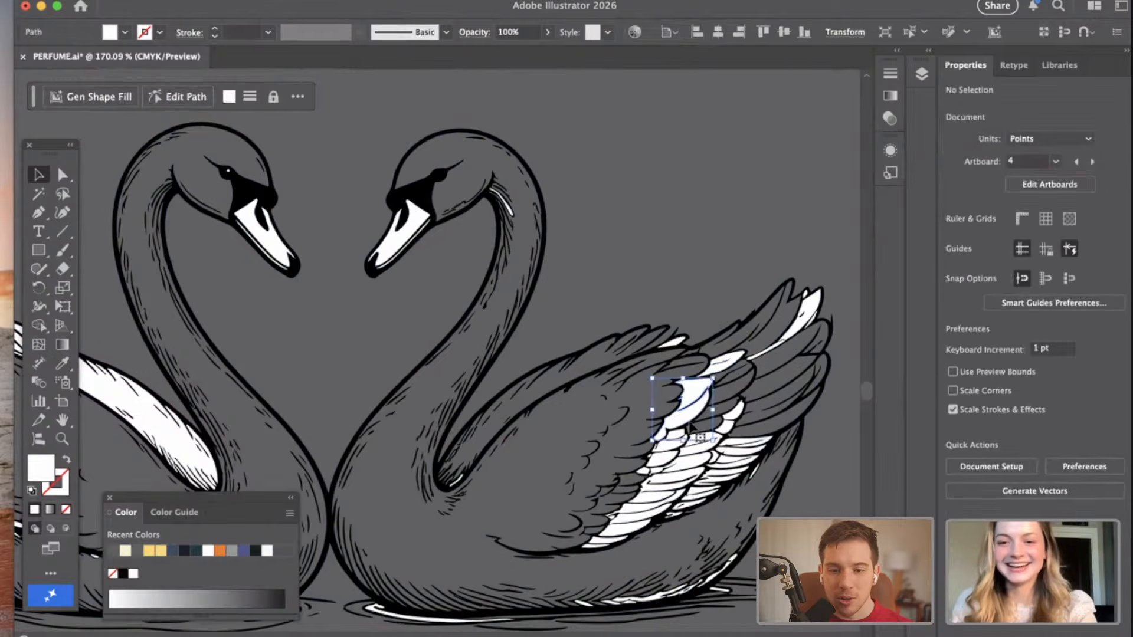
pyautogui.press('Delete')
pyautogui.click(679, 440)
pyautogui.press('Delete')
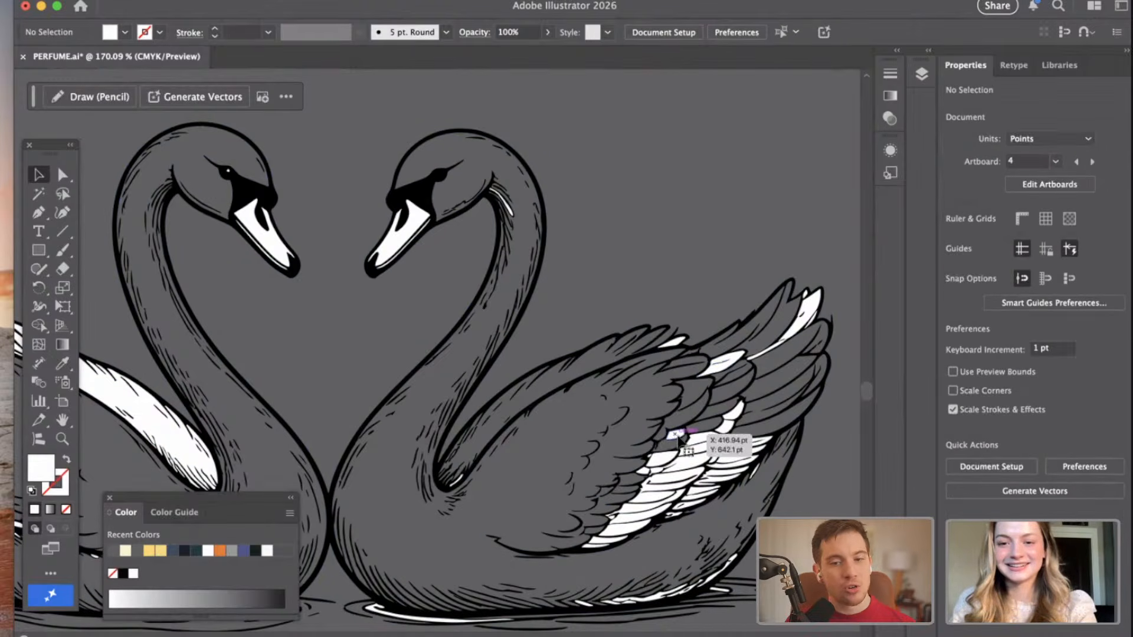
pyautogui.click(704, 440)
pyautogui.press('Delete')
pyautogui.click(726, 424)
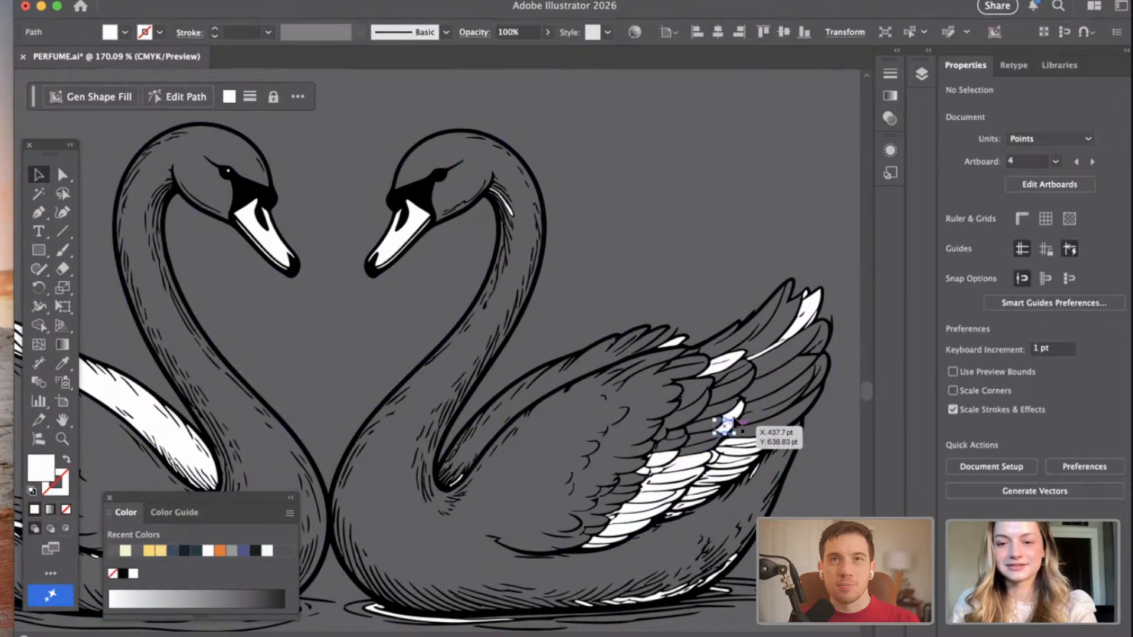
pyautogui.press('Delete')
pyautogui.click(728, 361)
pyautogui.press('Delete')
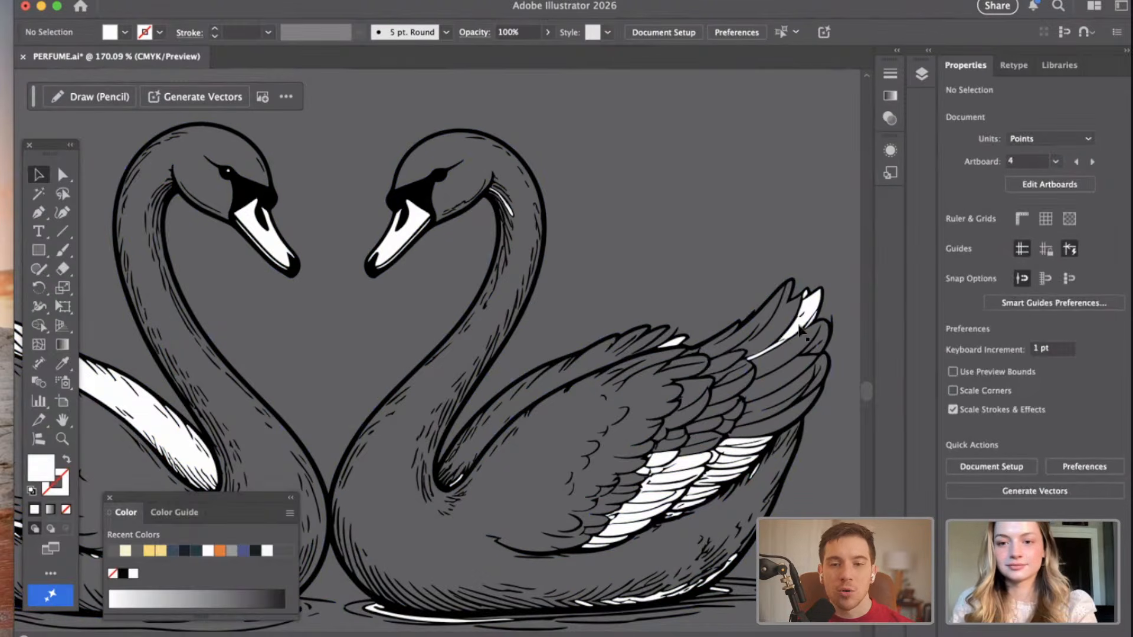
# Delete the white fills of the right swan's topmost wing-tip feathers and of the small feather on its back.
pyautogui.click(798, 326)
pyautogui.press('Delete')
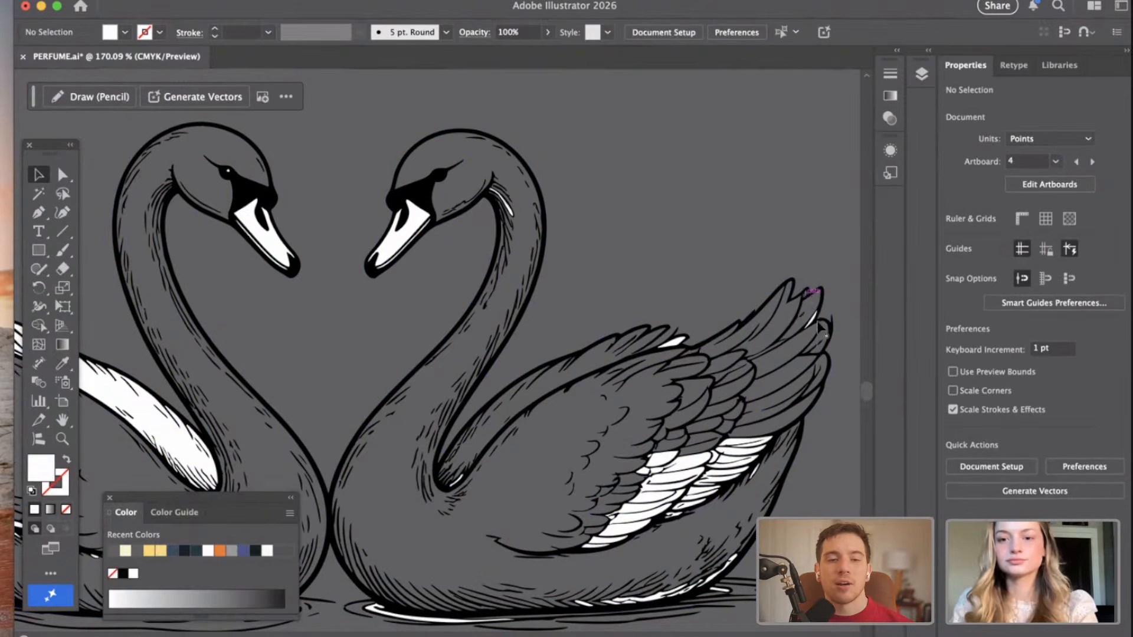
pyautogui.click(814, 320)
pyautogui.press('Delete')
pyautogui.click(679, 341)
pyautogui.press('Delete')
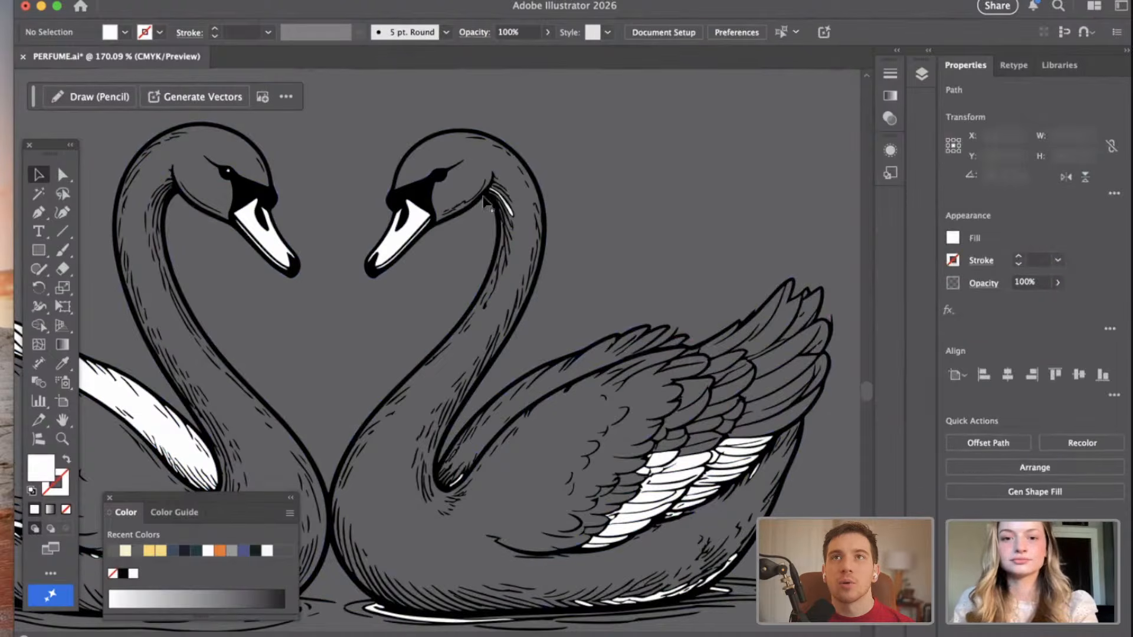
# Delete the white slivers among the hatching at the top of the right swan's neck, just behind its head.
pyautogui.click(499, 195)
pyautogui.press('Delete')
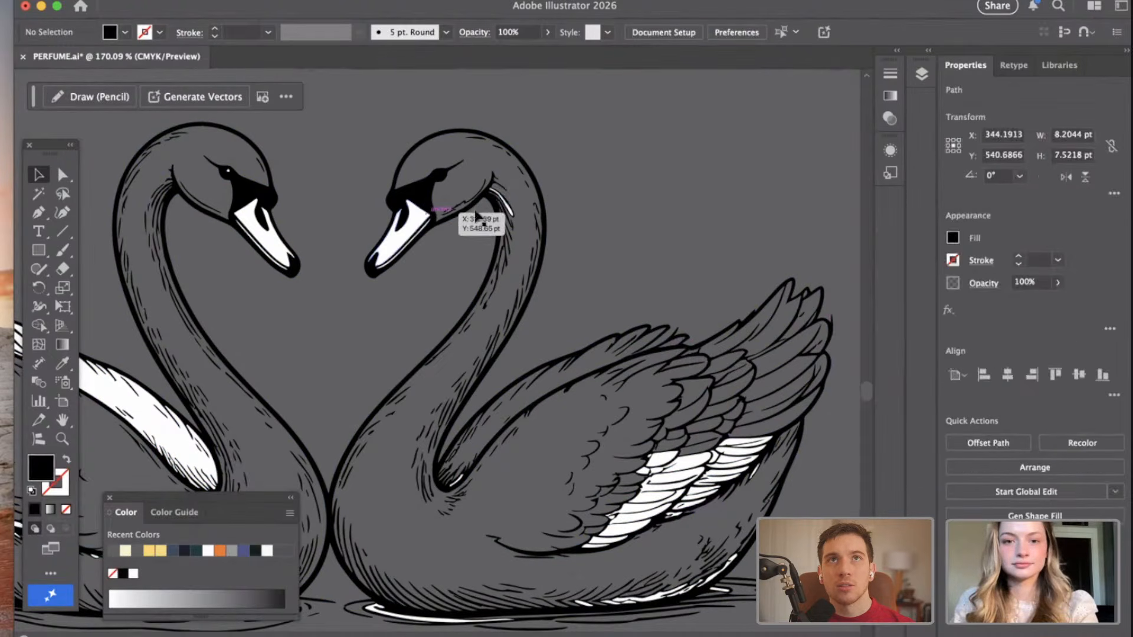
pyautogui.click(509, 211)
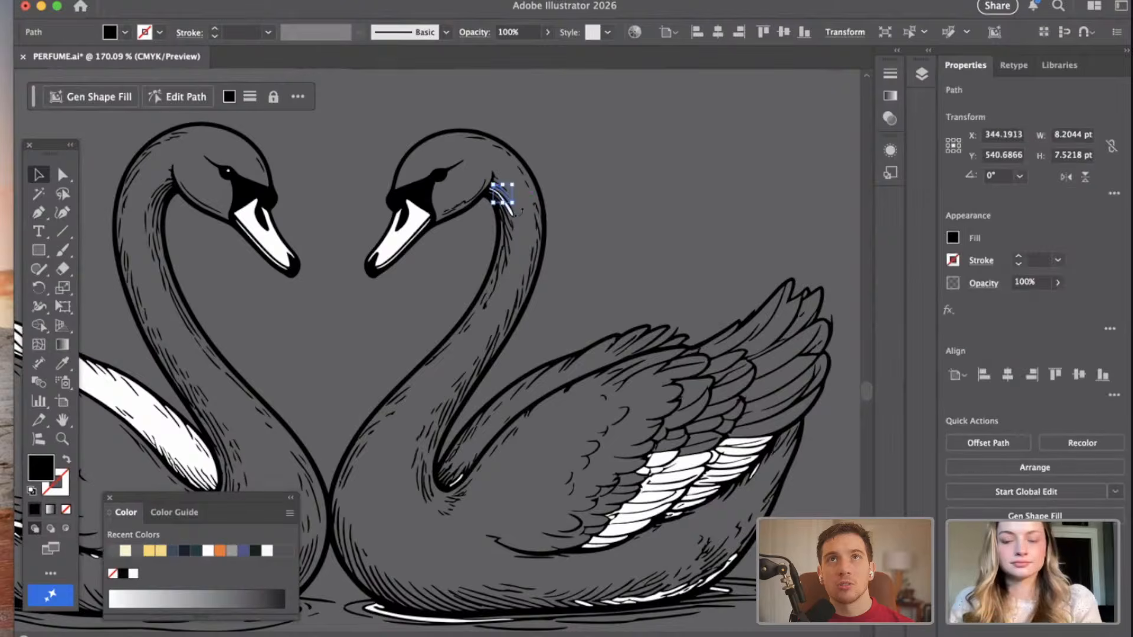
pyautogui.scroll(3, 508, 213)
pyautogui.press('Delete')
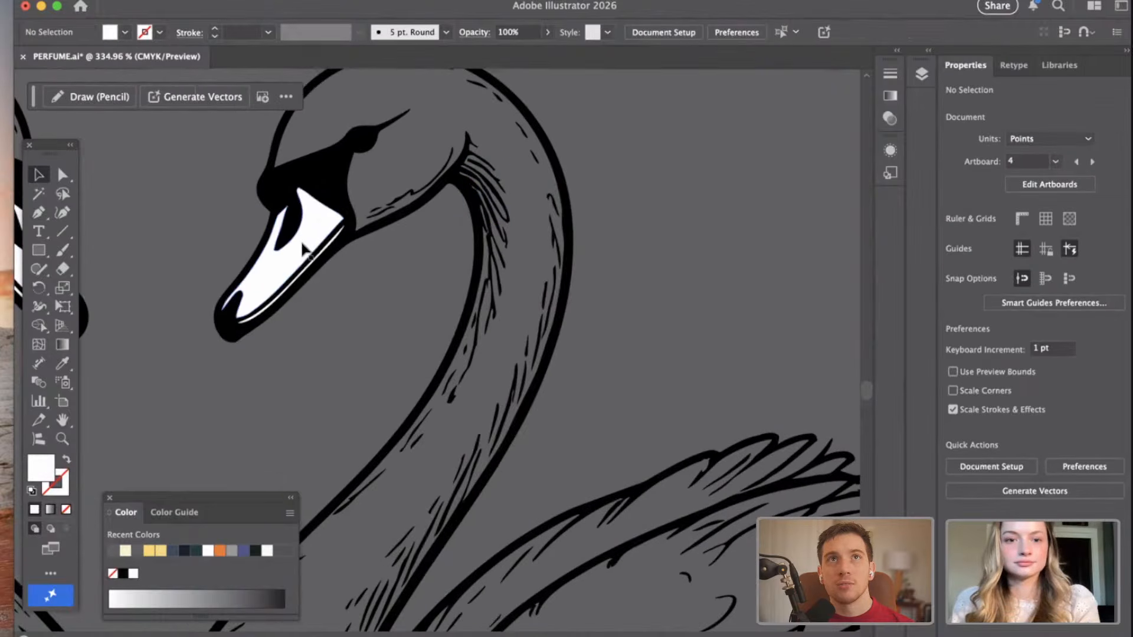
# Delete the white fills of the right swan's beak, including the thin strip along its lower edge.
pyautogui.click(305, 258)
pyautogui.press('Delete')
pyautogui.click(313, 262)
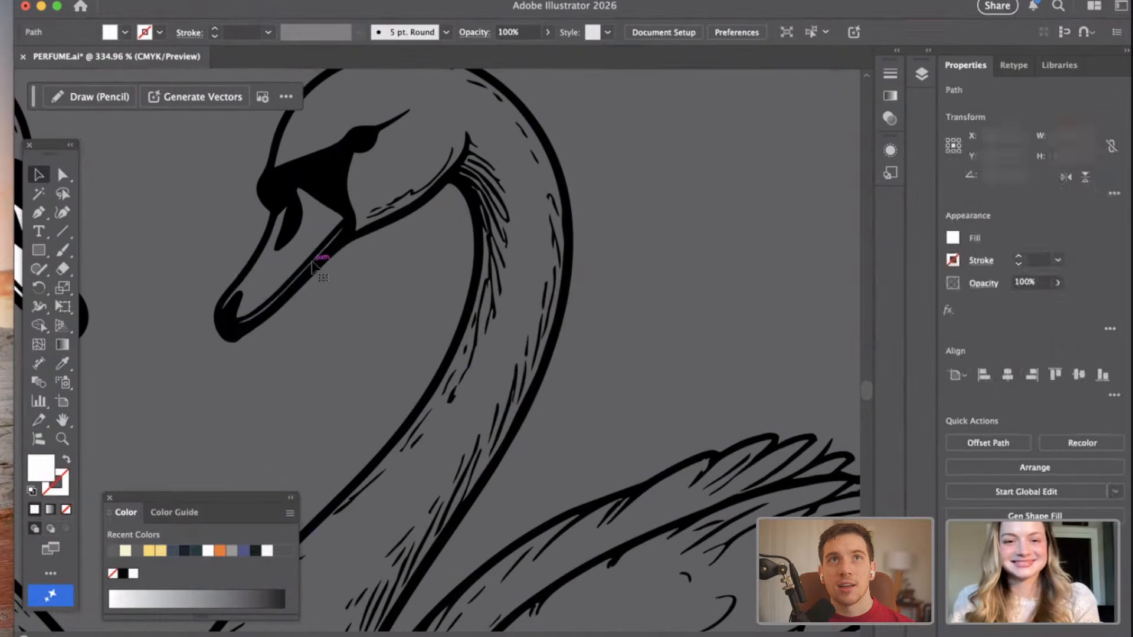
pyautogui.press('Delete')
# Delete the white slivers in the crease between the right swan's neck base and wing.
pyautogui.scroll(-5, 314, 262)
pyautogui.scroll(3, 500, 387)
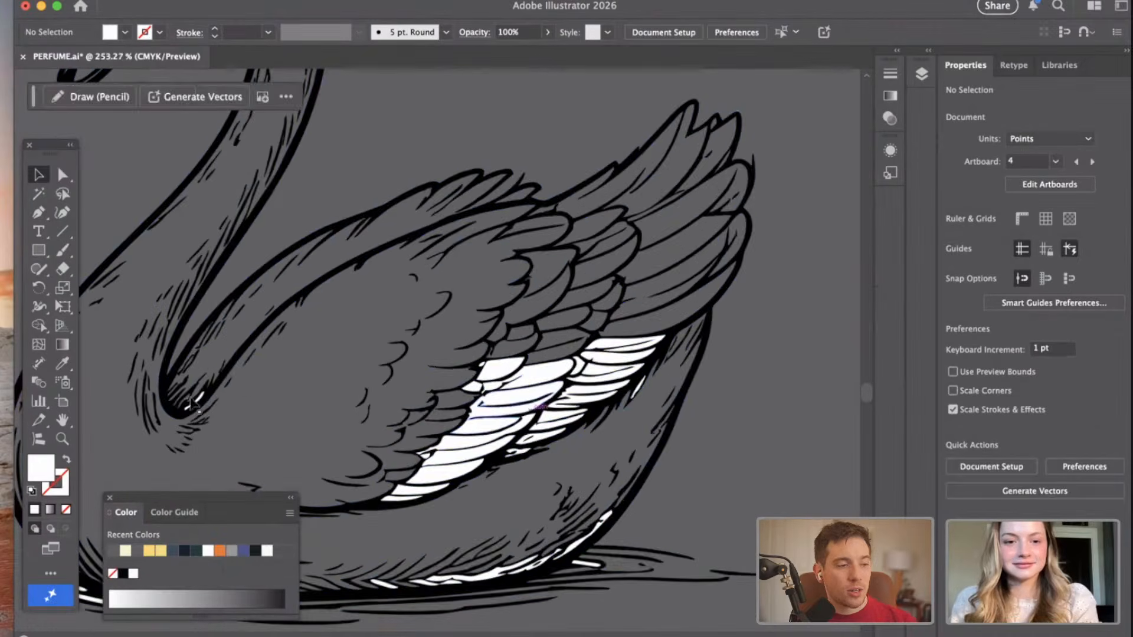
pyautogui.click(204, 398)
pyautogui.press('Delete')
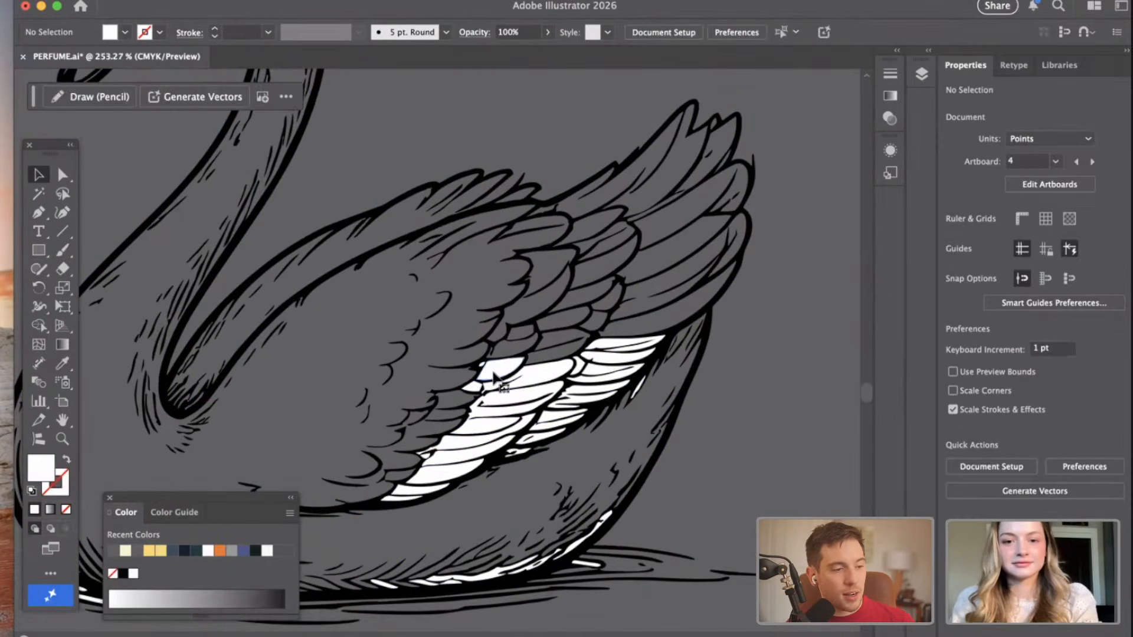
# Delete the white fills of the upper feathers in the inner row of the right swan's lower wing.
pyautogui.click(494, 372)
pyautogui.press('Delete')
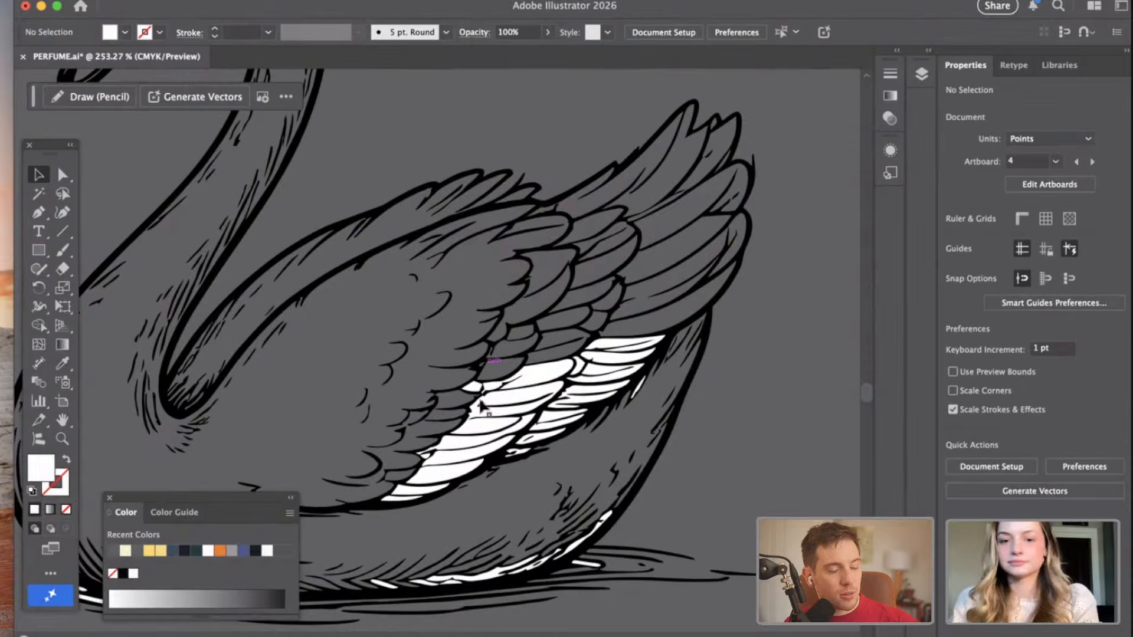
pyautogui.click(474, 386)
pyautogui.press('Delete')
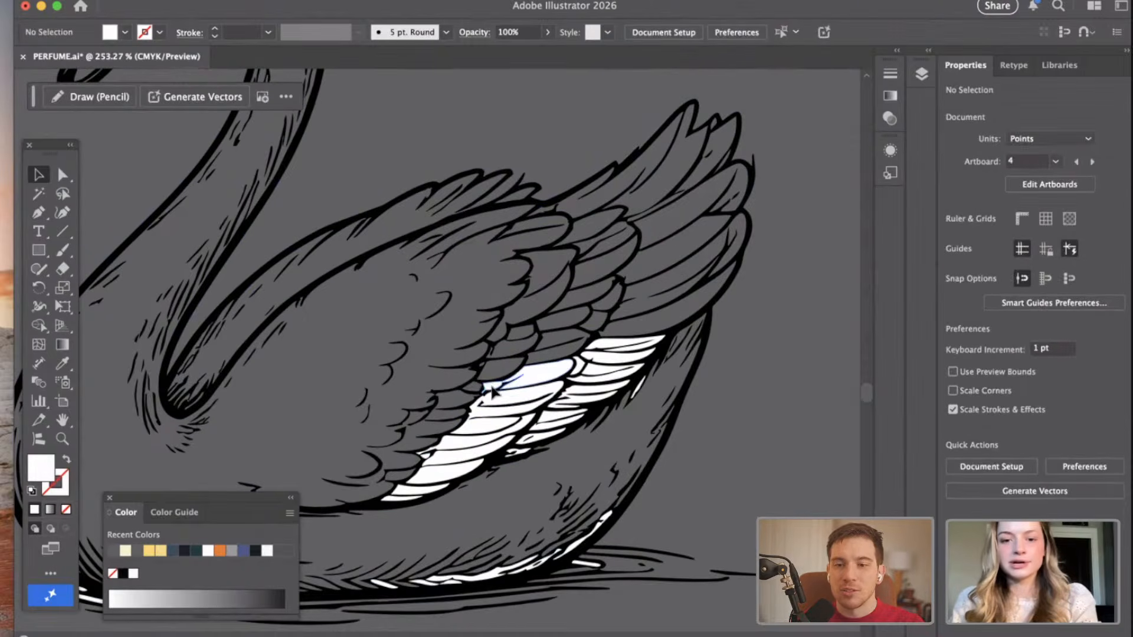
pyautogui.click(495, 388)
pyautogui.press('Delete')
pyautogui.click(519, 403)
pyautogui.press('Delete')
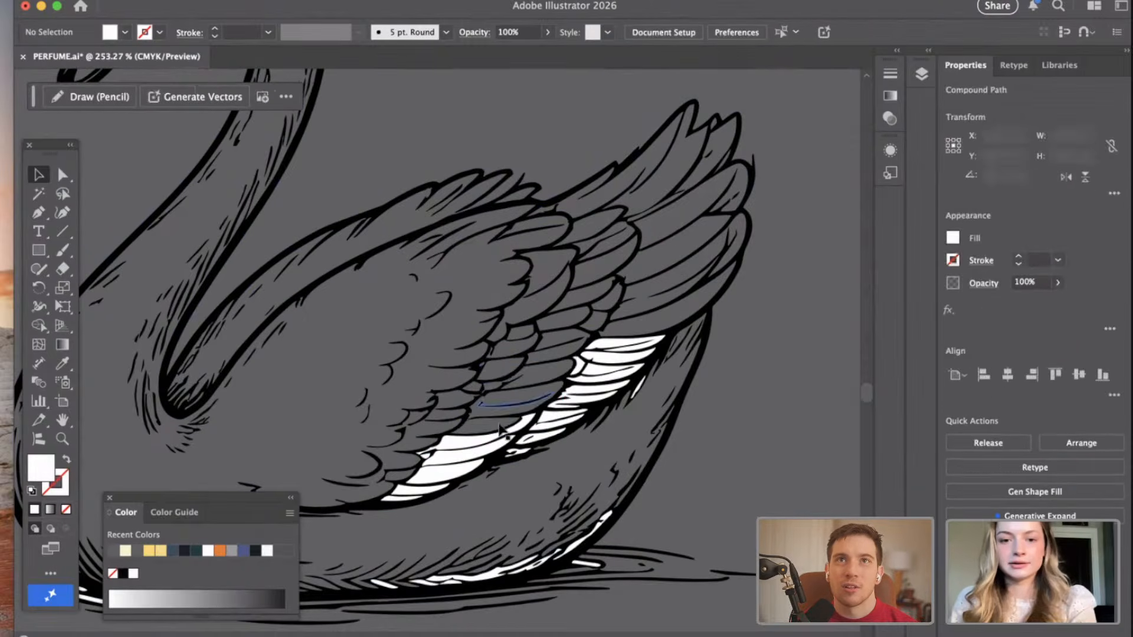
# Delete the remaining white fills in the lower part of the right swan's inner feather row, down to the wing's bottom edge.
pyautogui.click(456, 460)
pyautogui.press('Delete')
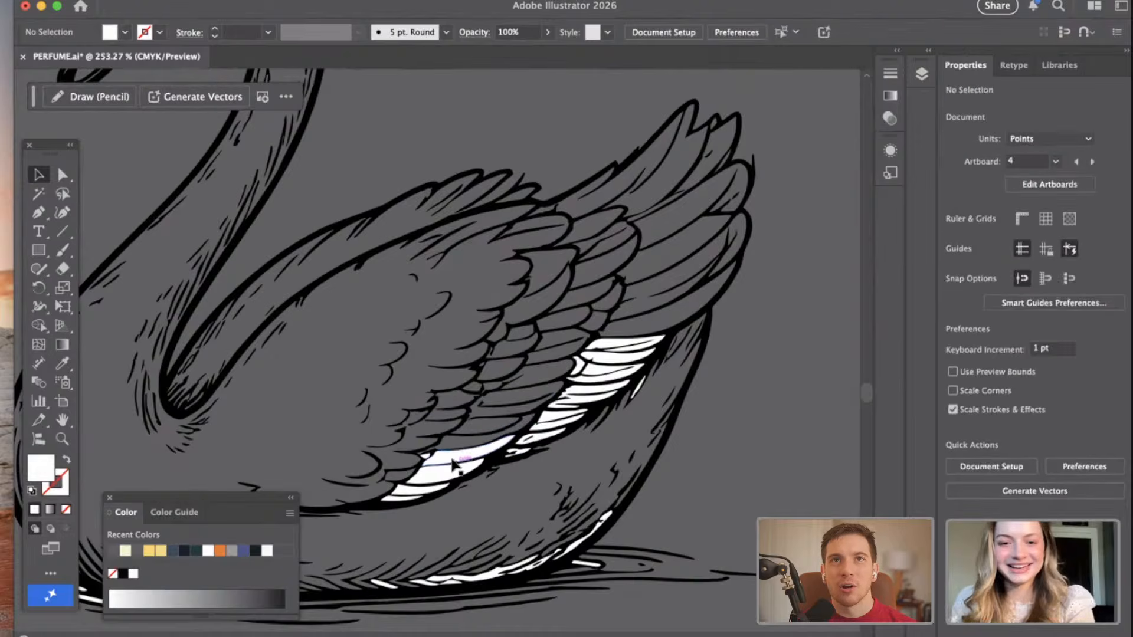
pyautogui.click(449, 469)
pyautogui.press('Delete')
pyautogui.click(441, 476)
pyautogui.press('Delete')
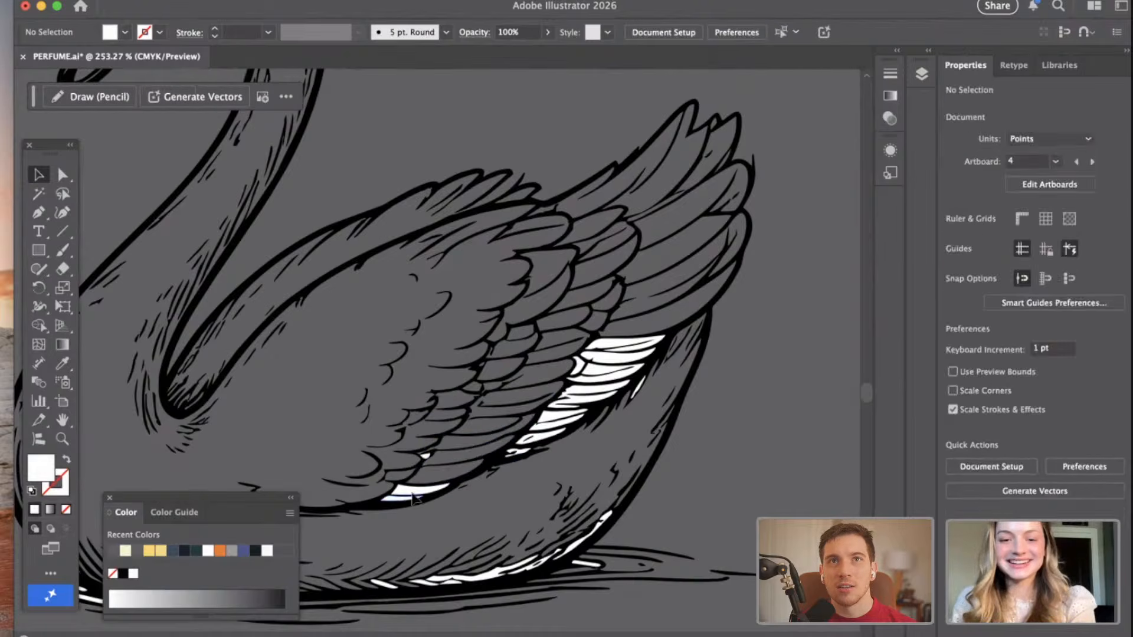
pyautogui.click(434, 492)
pyautogui.press('Delete')
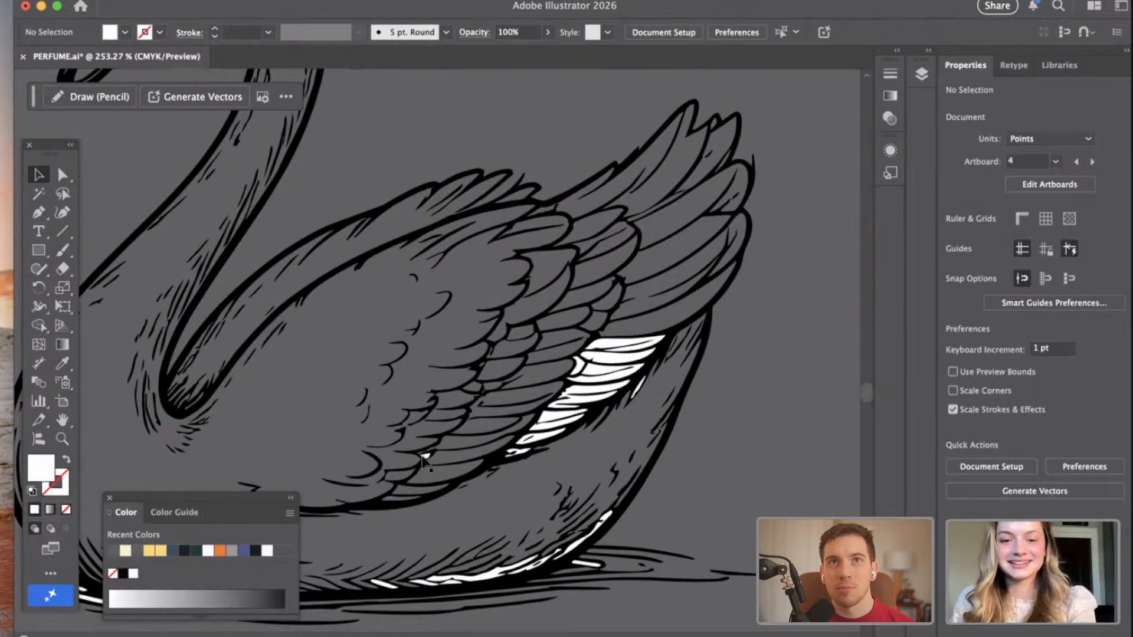
pyautogui.click(426, 455)
pyautogui.press('Delete')
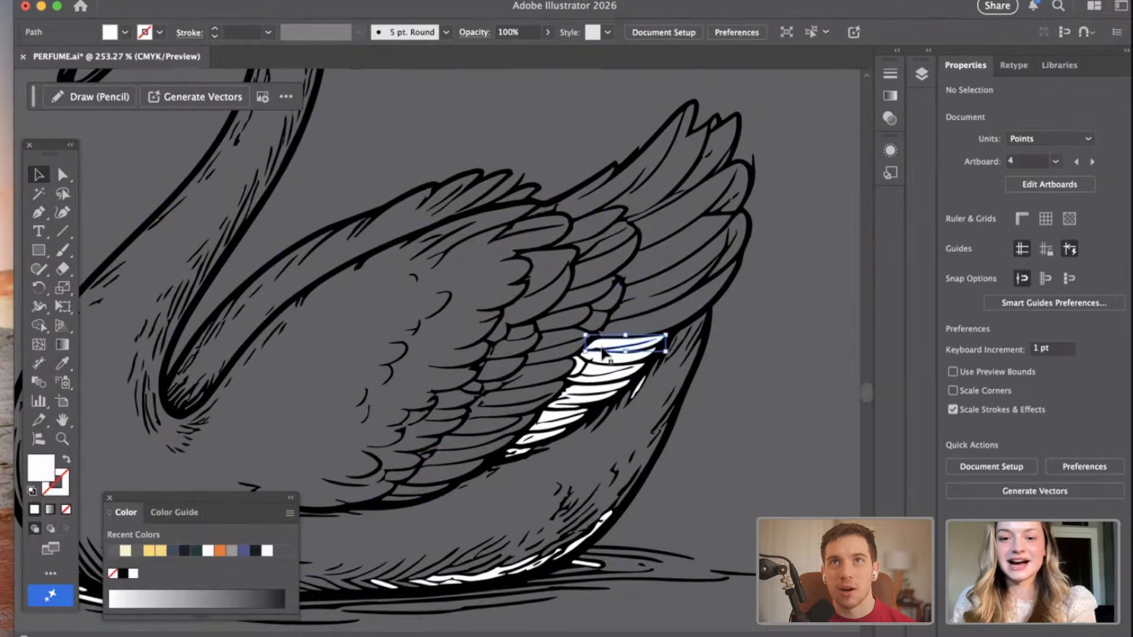
# Delete the white fills of the outer feathers along the rear lower edge of the right swan's wing.
pyautogui.click(590, 370)
pyautogui.press('Delete')
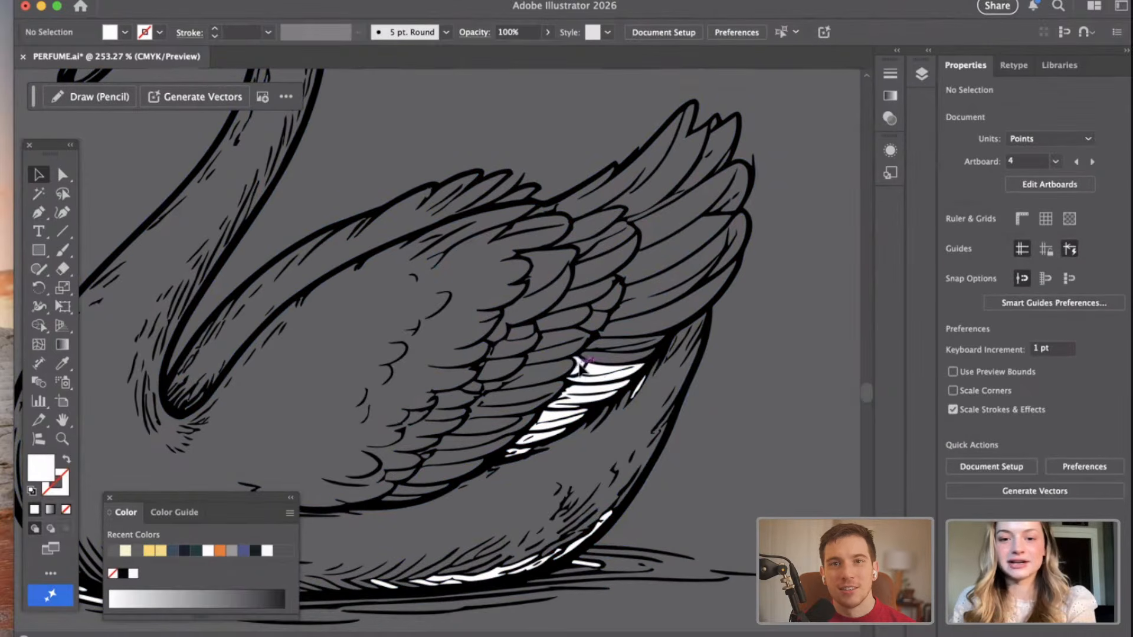
pyautogui.click(599, 376)
pyautogui.press('Delete')
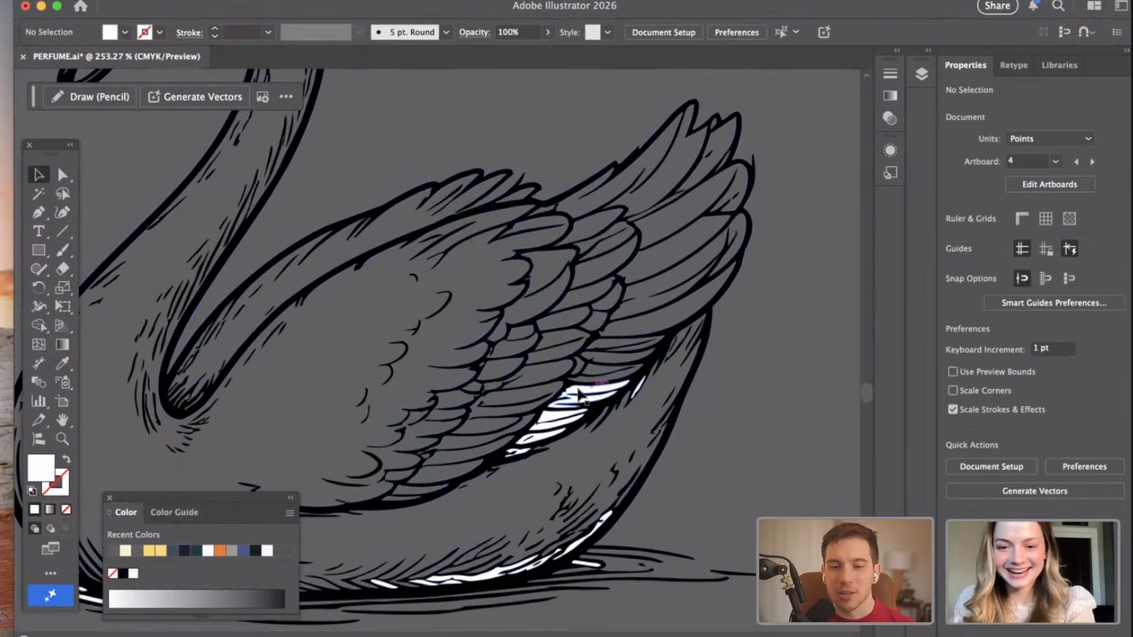
pyautogui.click(553, 420)
pyautogui.press('Delete')
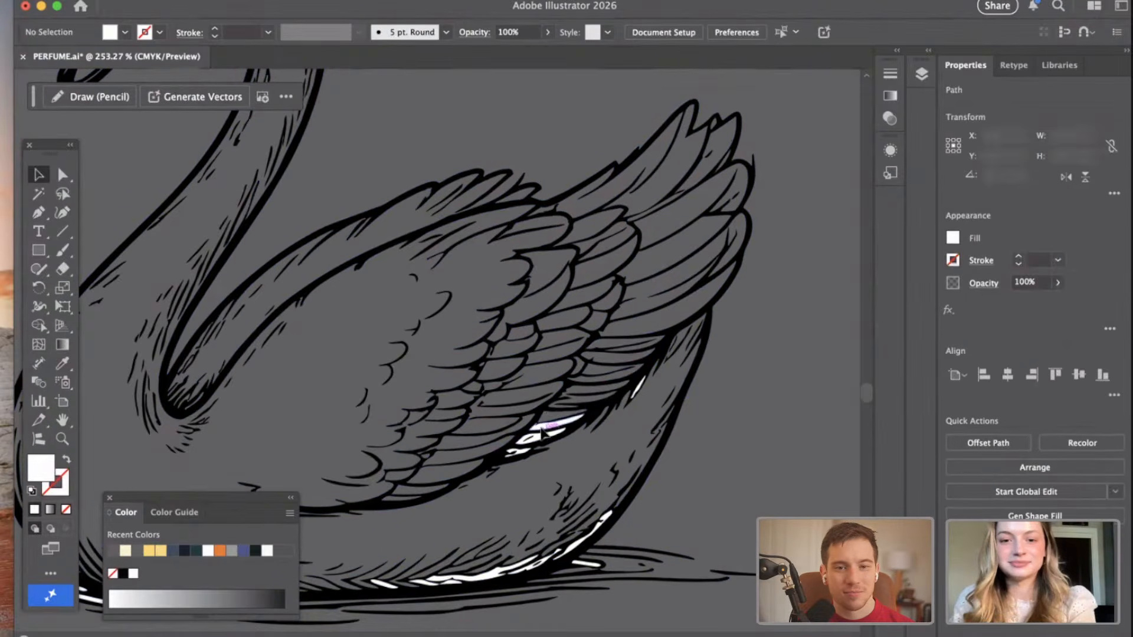
pyautogui.click(536, 439)
pyautogui.press('Delete')
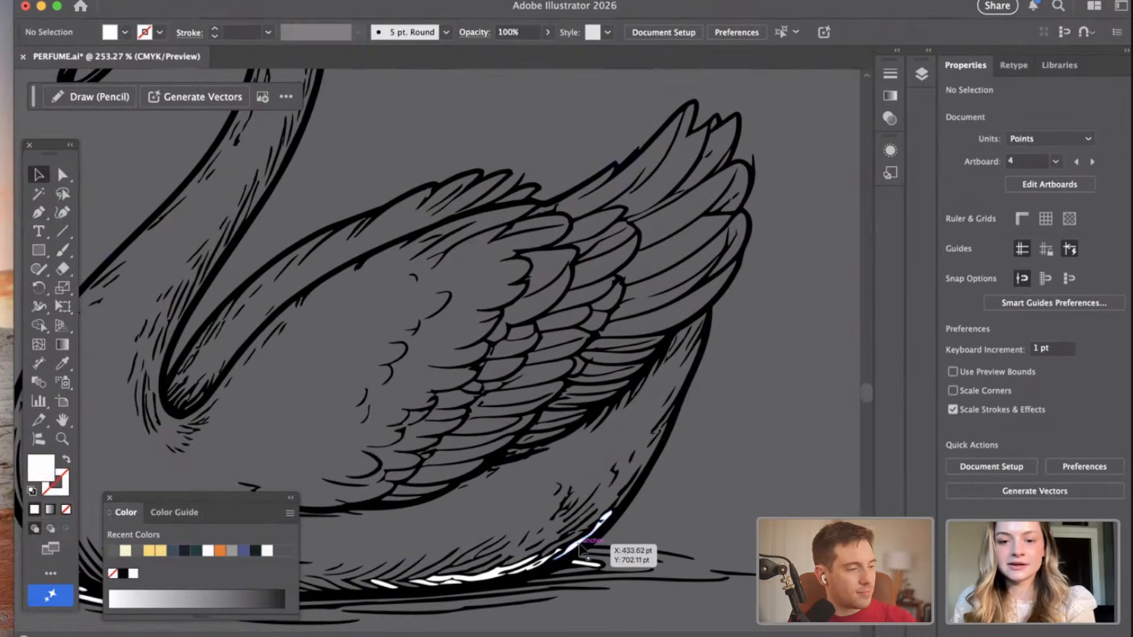
# Delete the white slivers along the right swan's rear underside and in the water ripple behind it.
pyautogui.click(584, 550)
pyautogui.press('Delete')
pyautogui.click(495, 574)
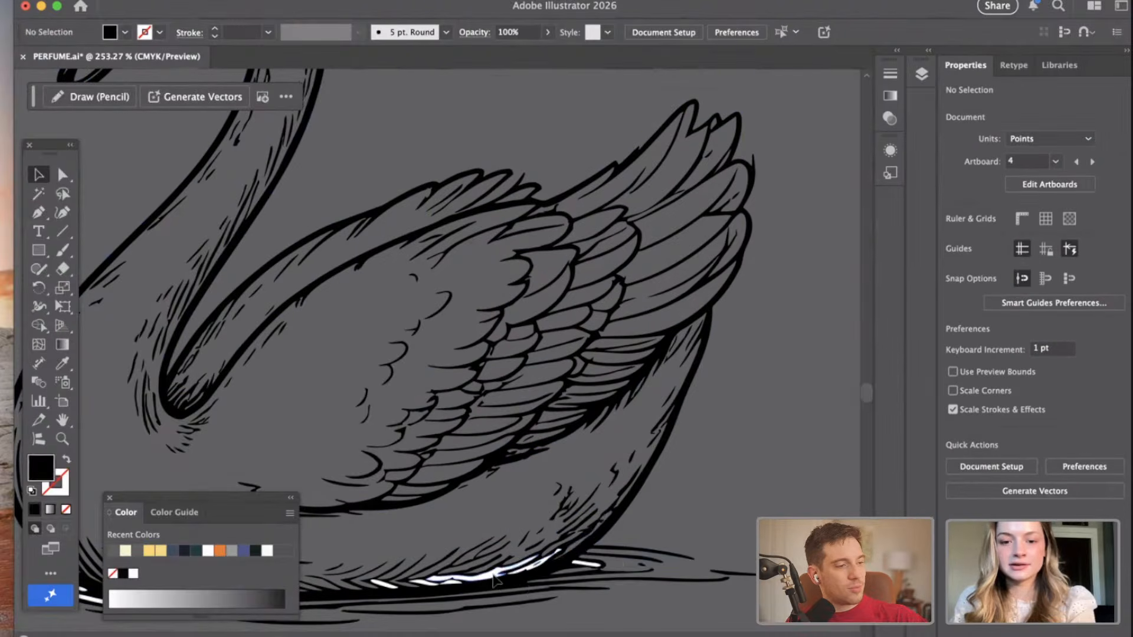
pyautogui.press('Delete')
pyautogui.click(590, 565)
pyautogui.press('Delete')
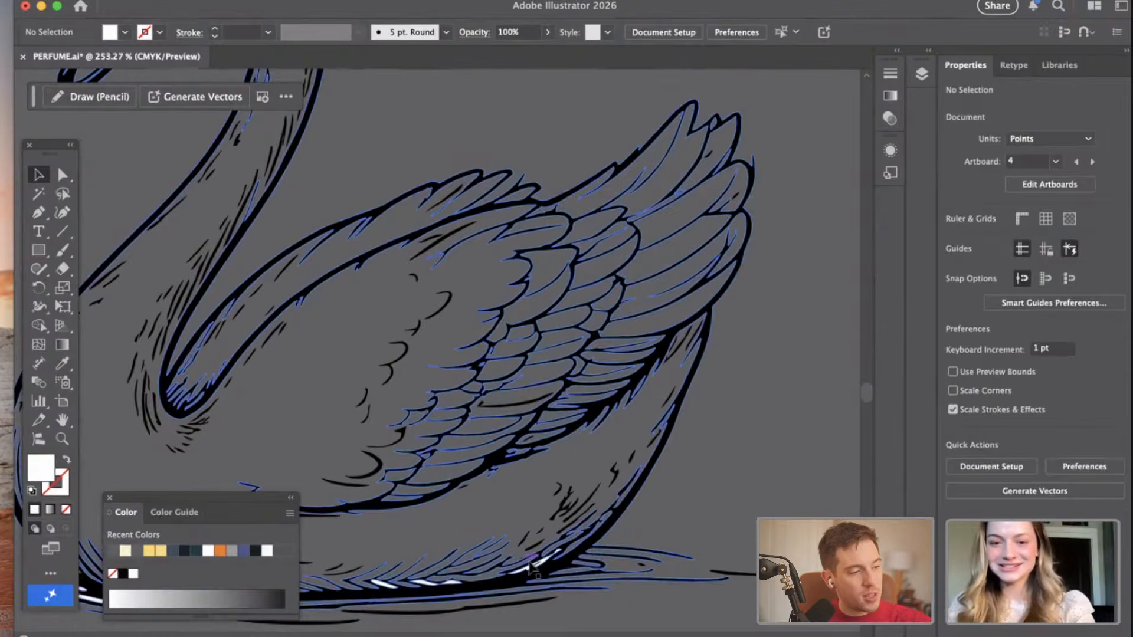
pyautogui.click(530, 569)
pyautogui.press('Delete')
# Delete the remaining white slivers along the waterline beneath the right swan's belly.
pyautogui.moveTo(529, 570); pyautogui.dragTo(585, 527)
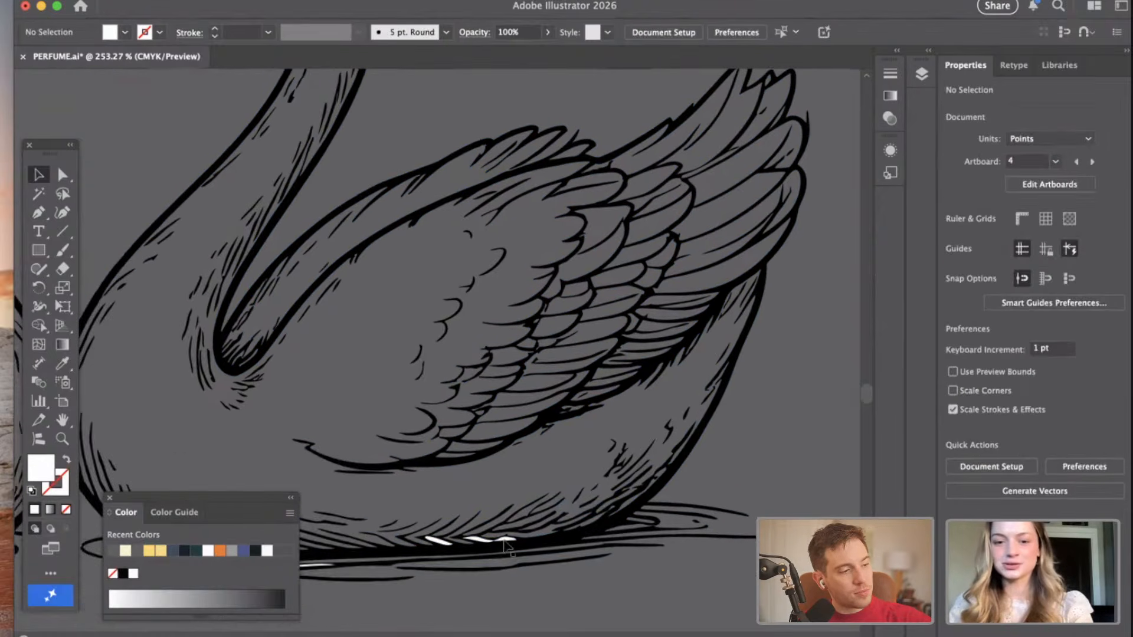
pyautogui.click(507, 538)
pyautogui.press('Delete')
pyautogui.click(481, 540)
pyautogui.press('Delete')
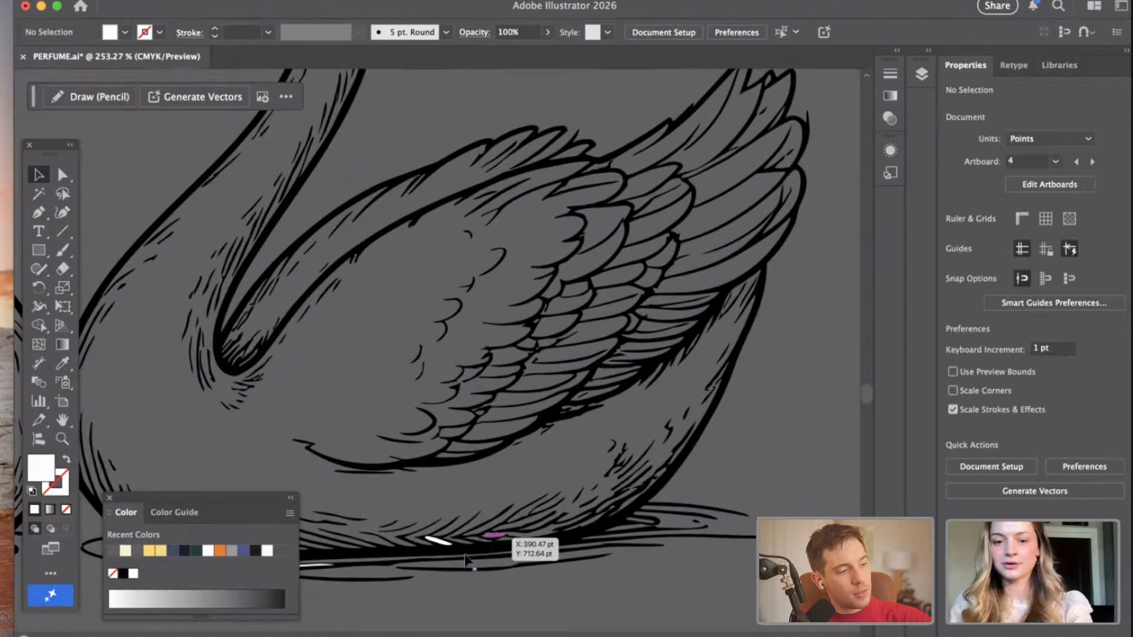
pyautogui.click(441, 542)
pyautogui.press('Delete')
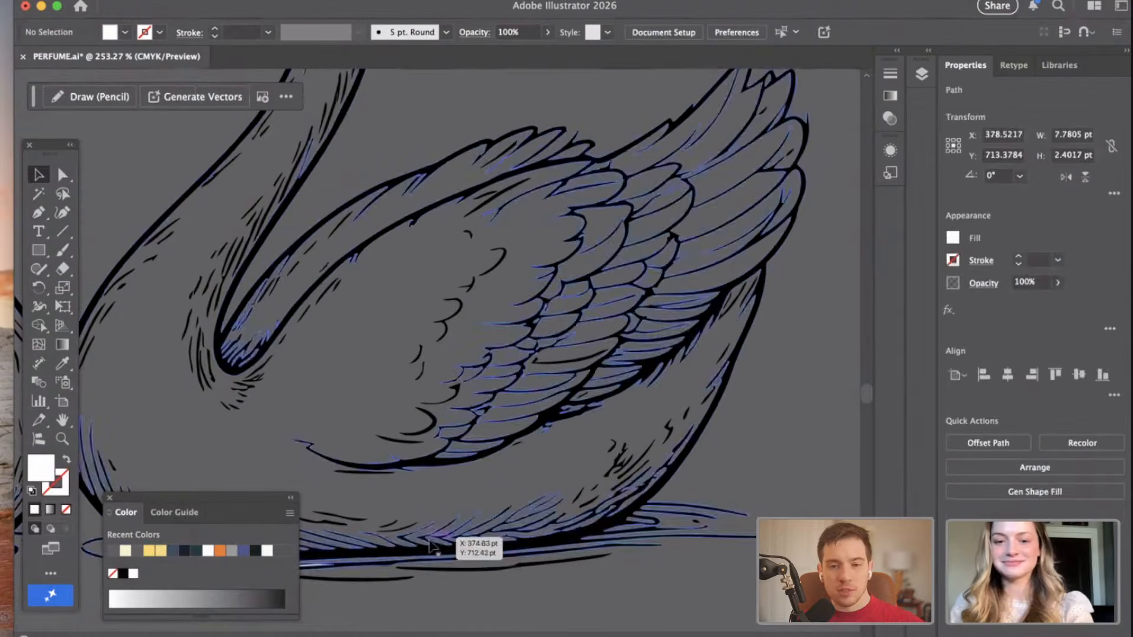
# Delete the long white fill between the left swan's neck and the front edge of its wing.
pyautogui.hscroll(-5, 448, 554)
pyautogui.hscroll(-10, 459, 557)
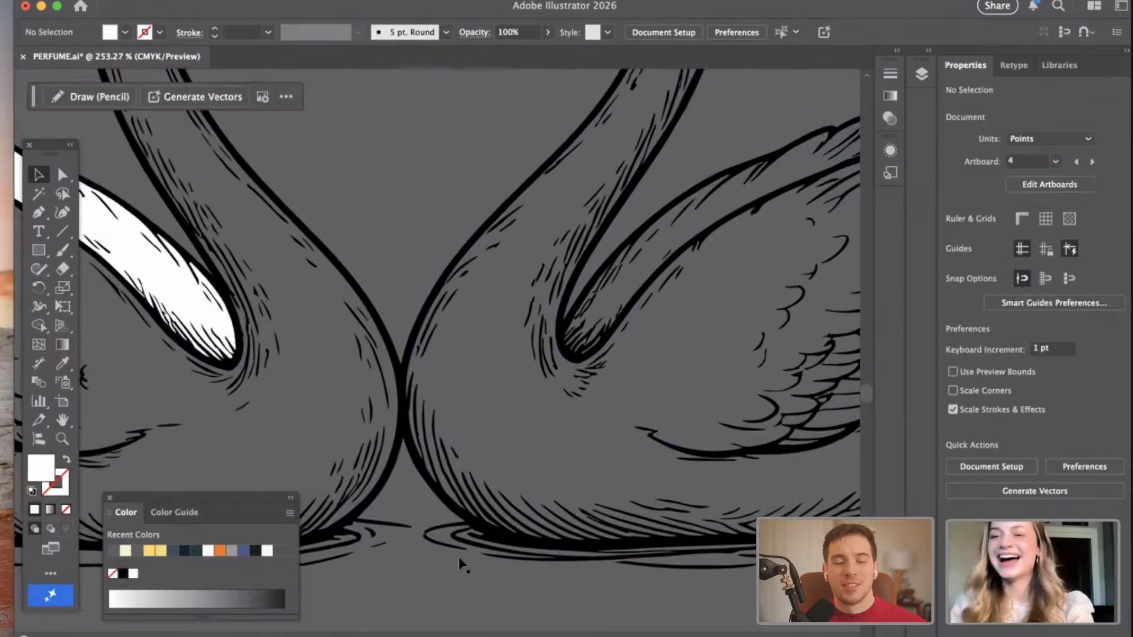
pyautogui.click(506, 351)
pyautogui.press('Delete')
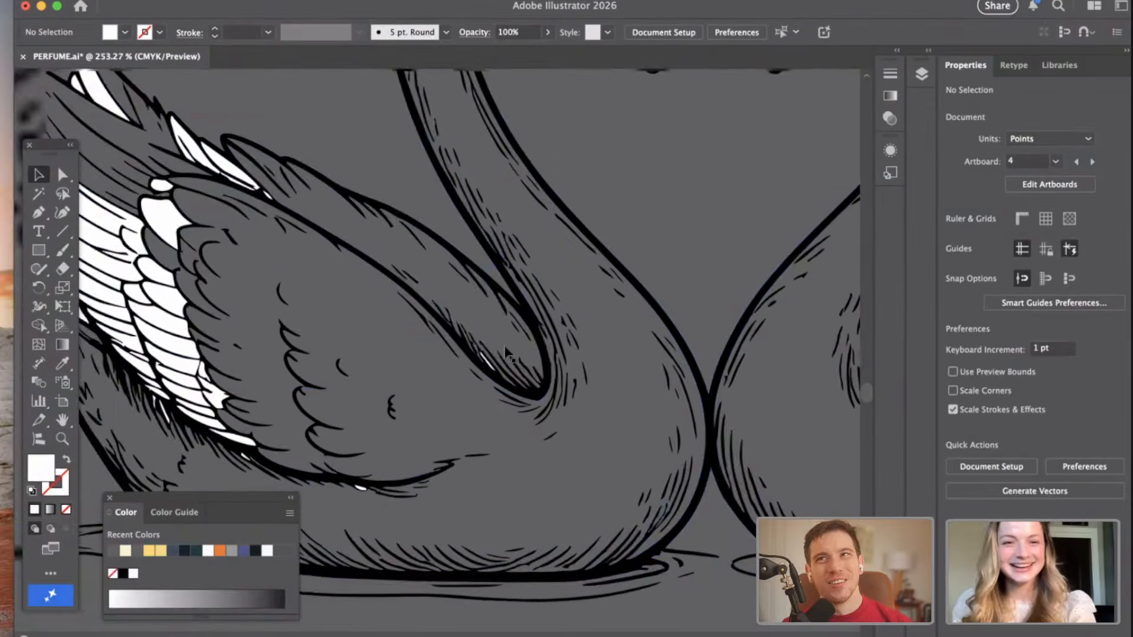
# Delete the white fills of the left swan's back feathers, wing shoulder and upper outer wing feathers.
pyautogui.hscroll(-5, 506, 351)
pyautogui.click(383, 168)
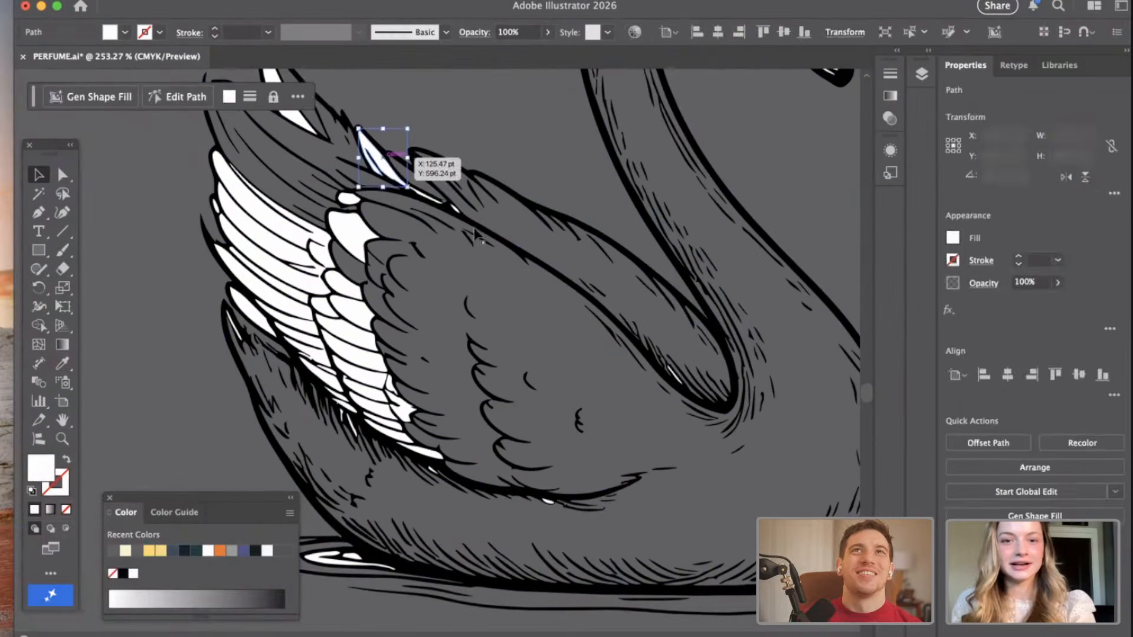
pyautogui.press('Delete')
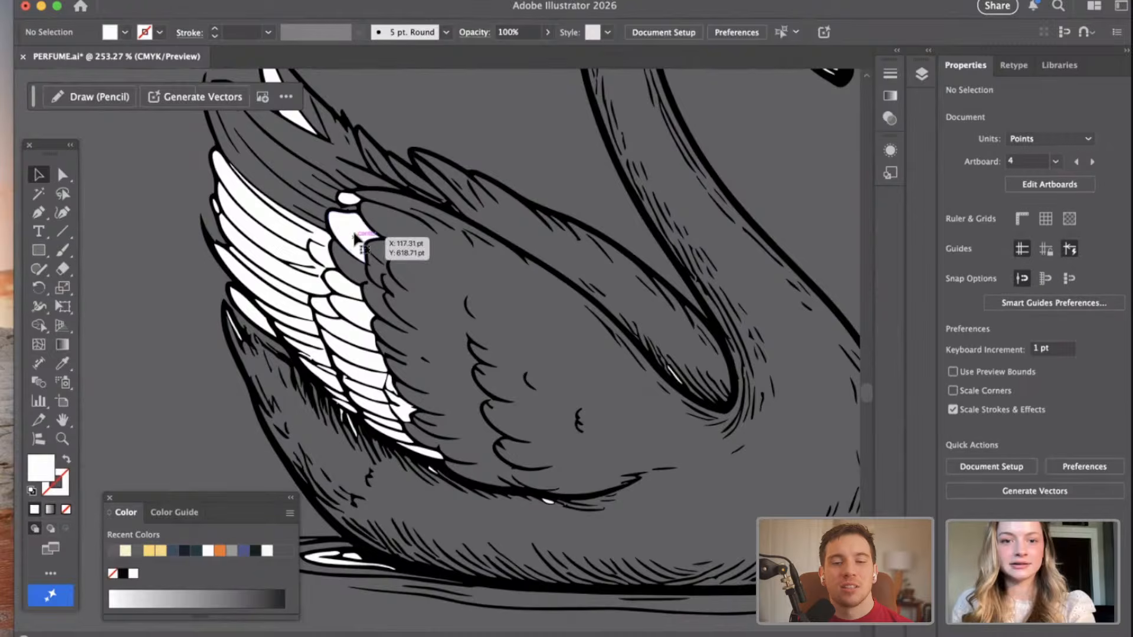
pyautogui.click(346, 195)
pyautogui.press('Delete')
pyautogui.click(283, 238)
pyautogui.press('Delete')
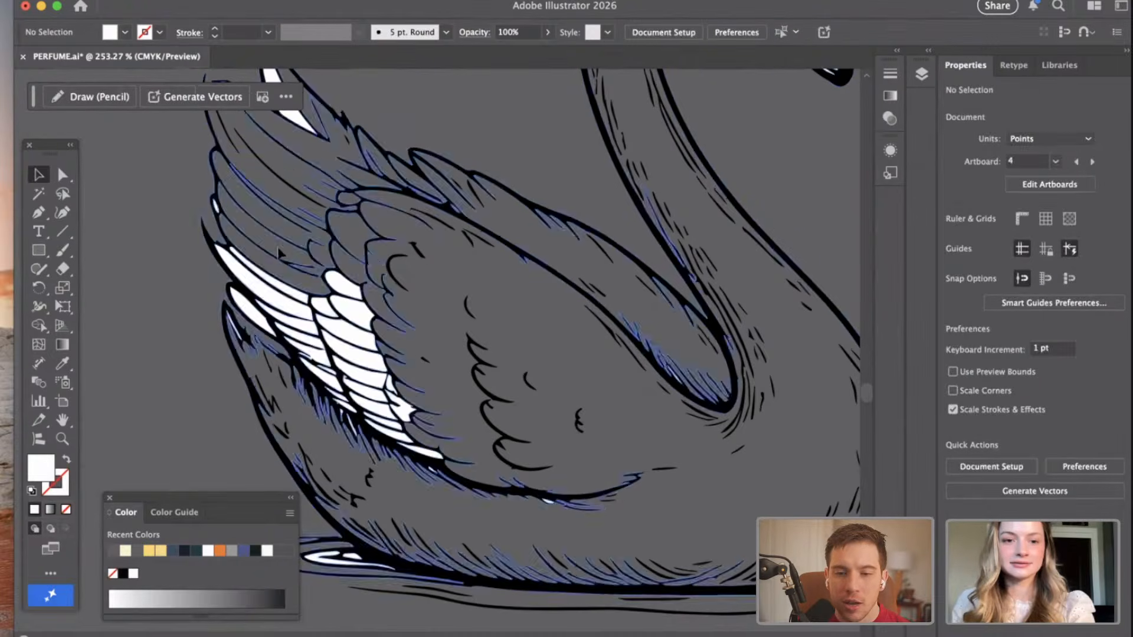
# Delete the white fills of the left swan's next long outer feathers and the upper feathers of its inner row.
pyautogui.click(251, 280)
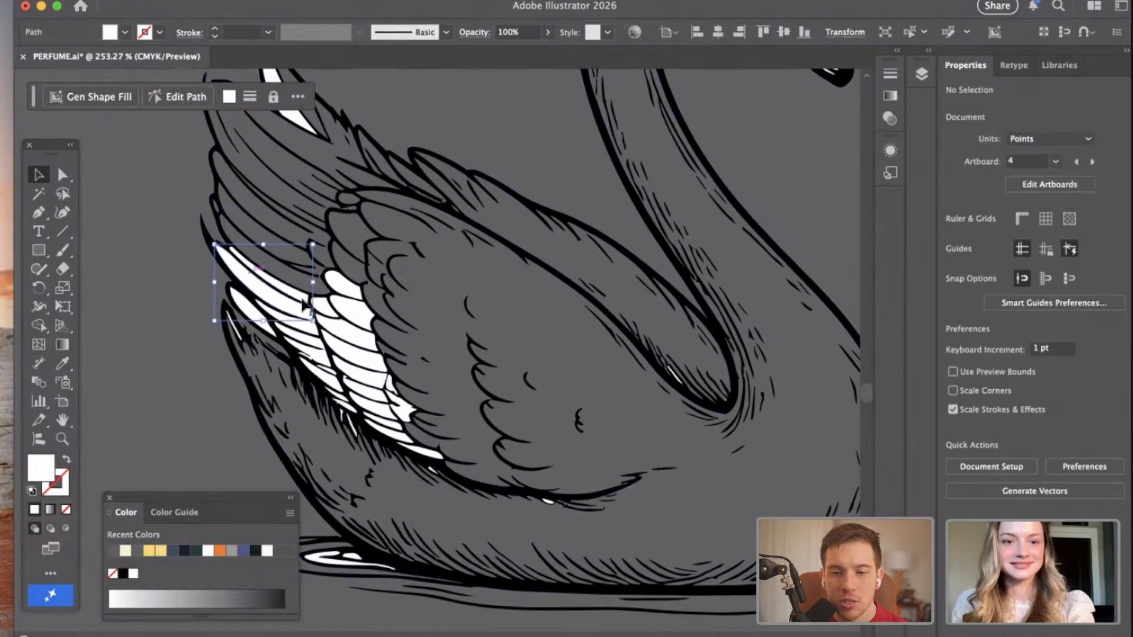
pyautogui.press('Delete')
pyautogui.click(347, 283)
pyautogui.press('Delete')
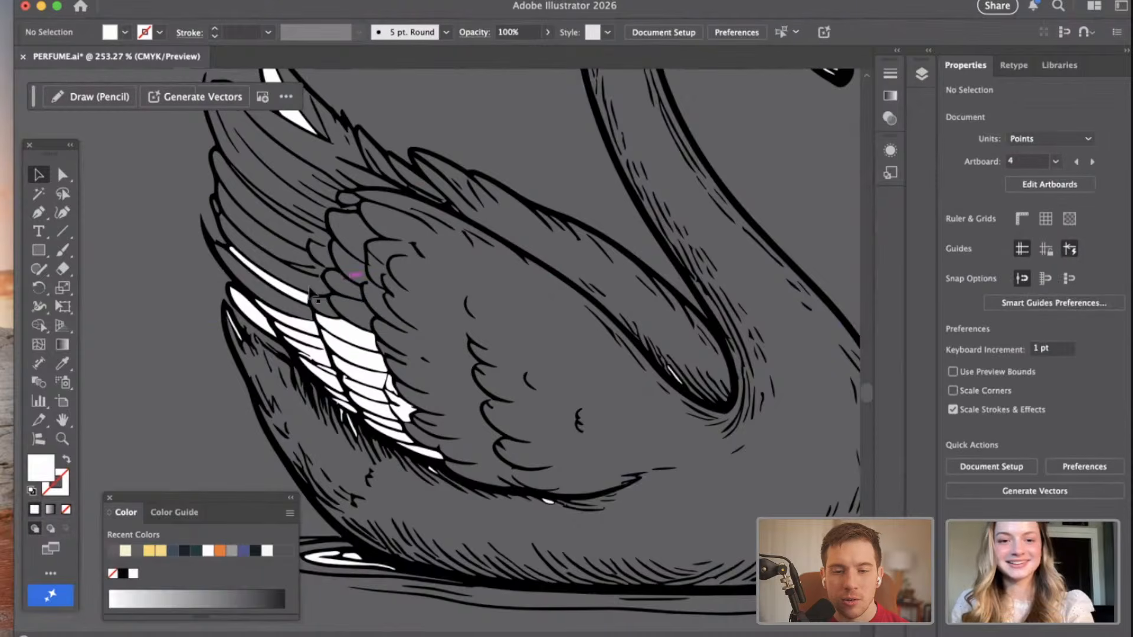
pyautogui.click(285, 288)
pyautogui.press('Delete')
pyautogui.click(350, 332)
pyautogui.press('Delete')
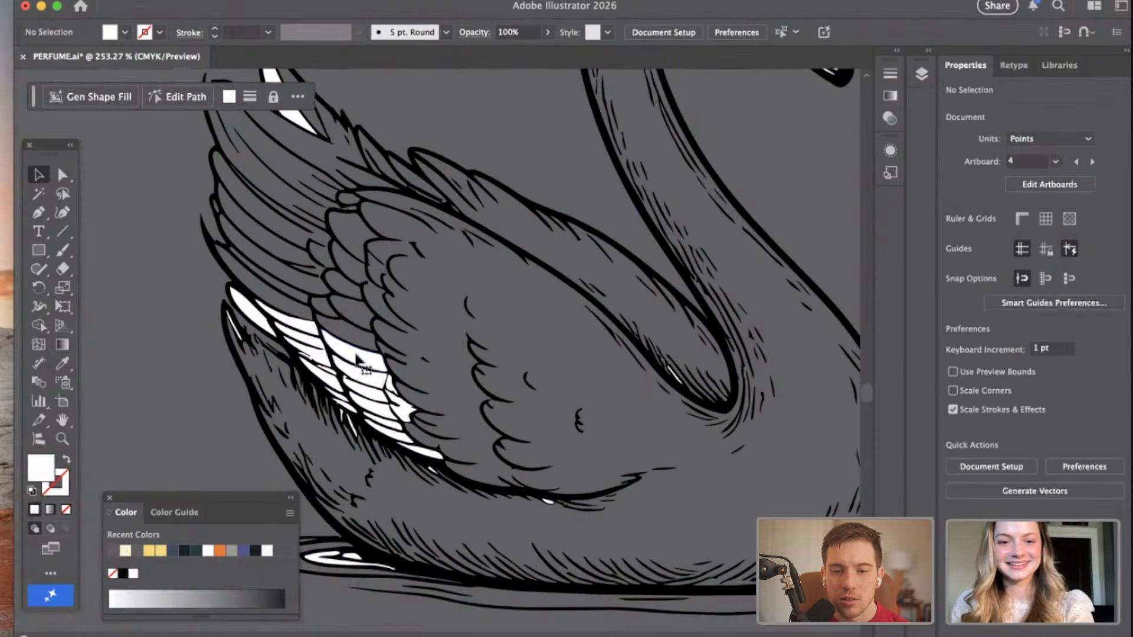
# Delete the white fills of the middle feathers in the inner row of the left swan's wing.
pyautogui.click(360, 359)
pyautogui.press('Delete')
pyautogui.click(365, 379)
pyautogui.press('Delete')
pyautogui.click(373, 395)
pyautogui.press('Delete')
# Delete the white fills of the lowest feathers in the inner row of the left swan's wing.
pyautogui.press('Delete')
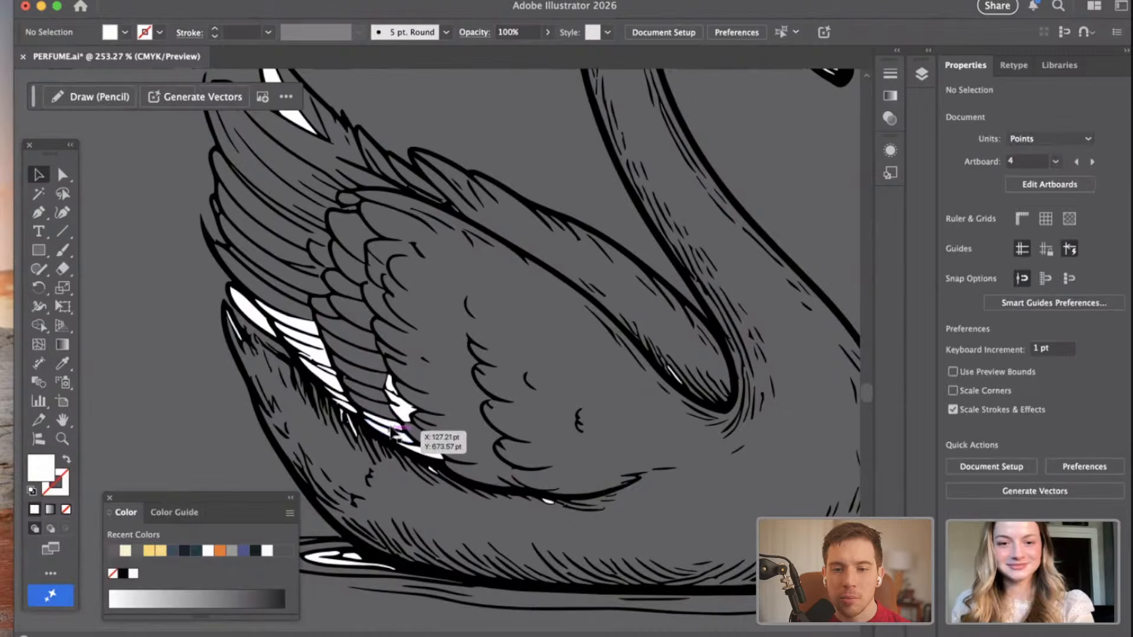
pyautogui.click(402, 420)
pyautogui.press('Delete')
pyautogui.click(422, 450)
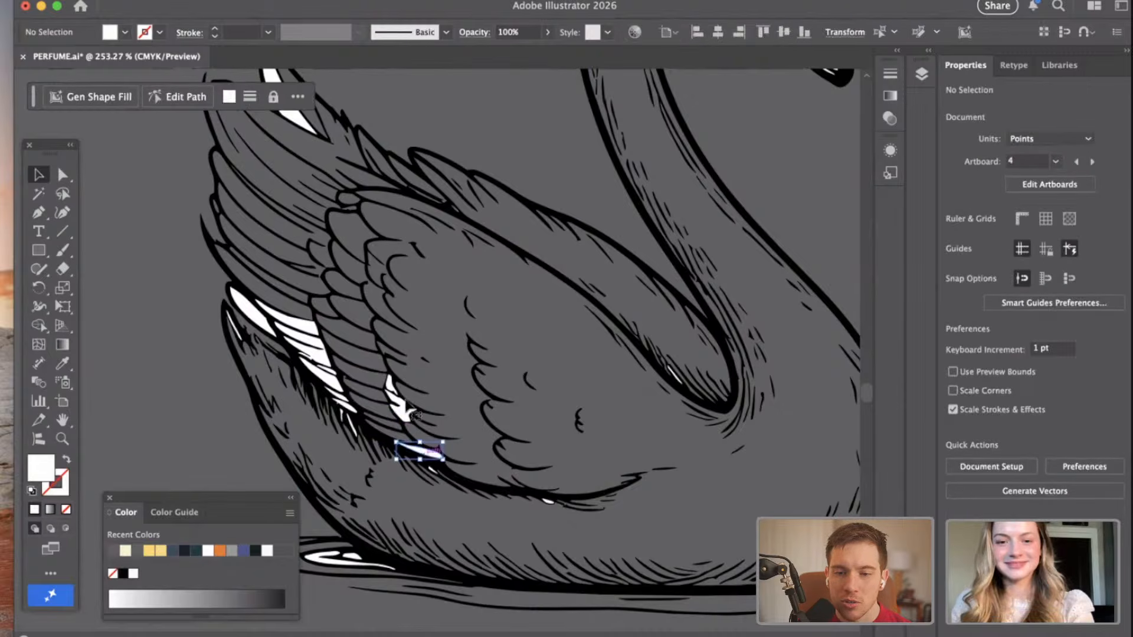
pyautogui.press('Delete')
pyautogui.click(391, 393)
# Delete the white fills of the bottommost outer feathers and the pointed feather tips along the left swan's lower wing.
pyautogui.press('Delete')
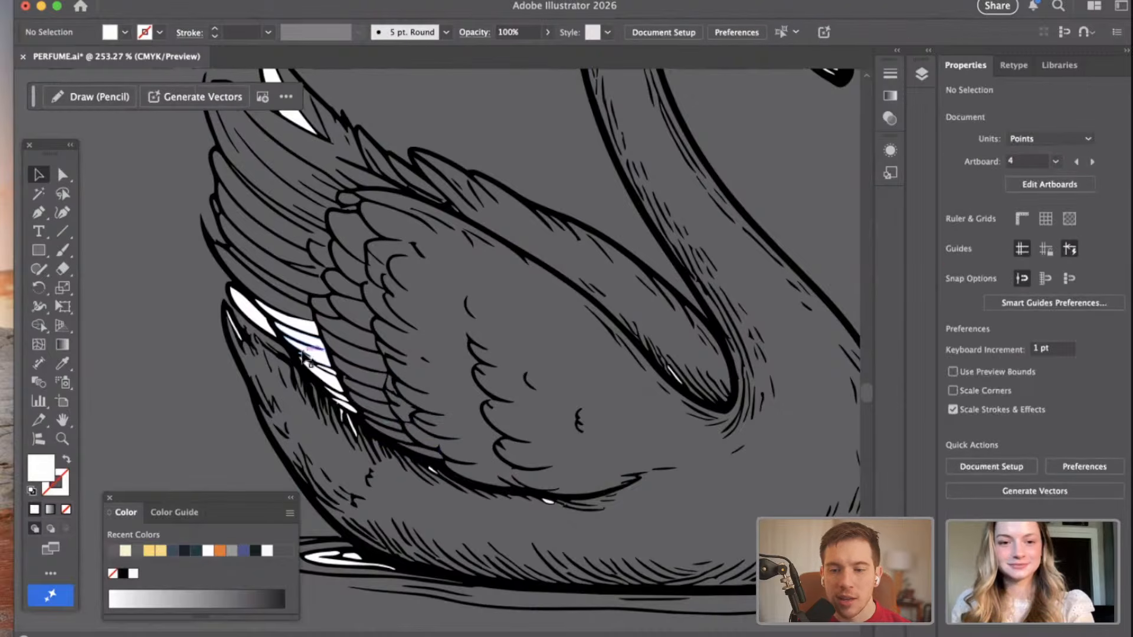
pyautogui.click(323, 347)
pyautogui.press('Delete')
pyautogui.click(254, 318)
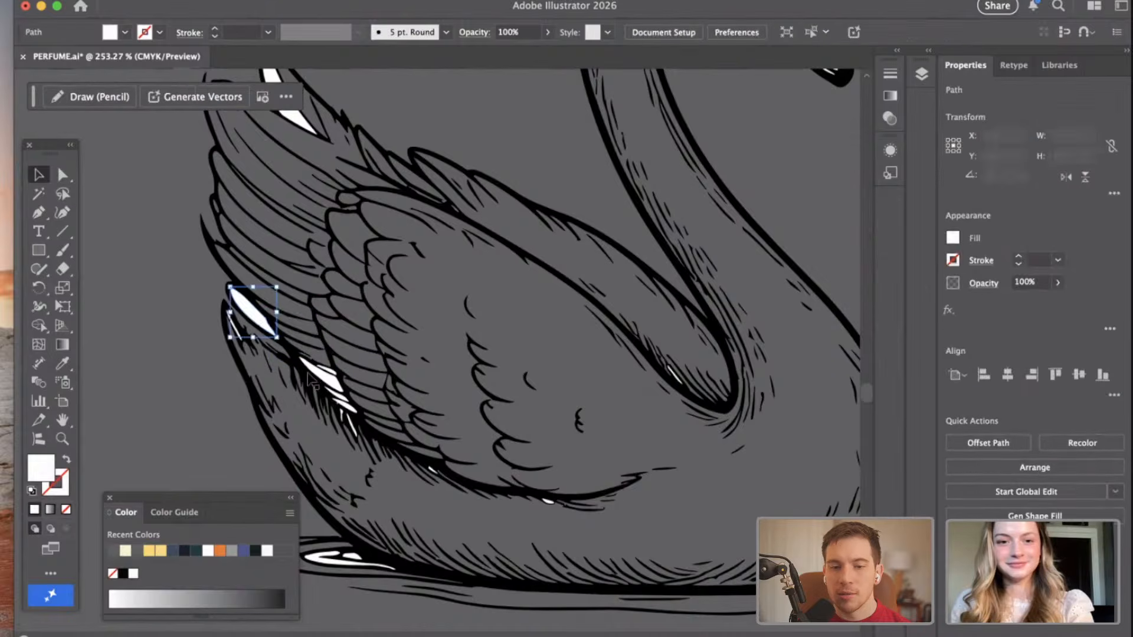
pyautogui.press('Delete')
pyautogui.click(325, 369)
pyautogui.press('Delete')
pyautogui.click(345, 407)
# Delete the small white slivers beside the shaded lower edge of the left swan's wing.
pyautogui.press('Delete')
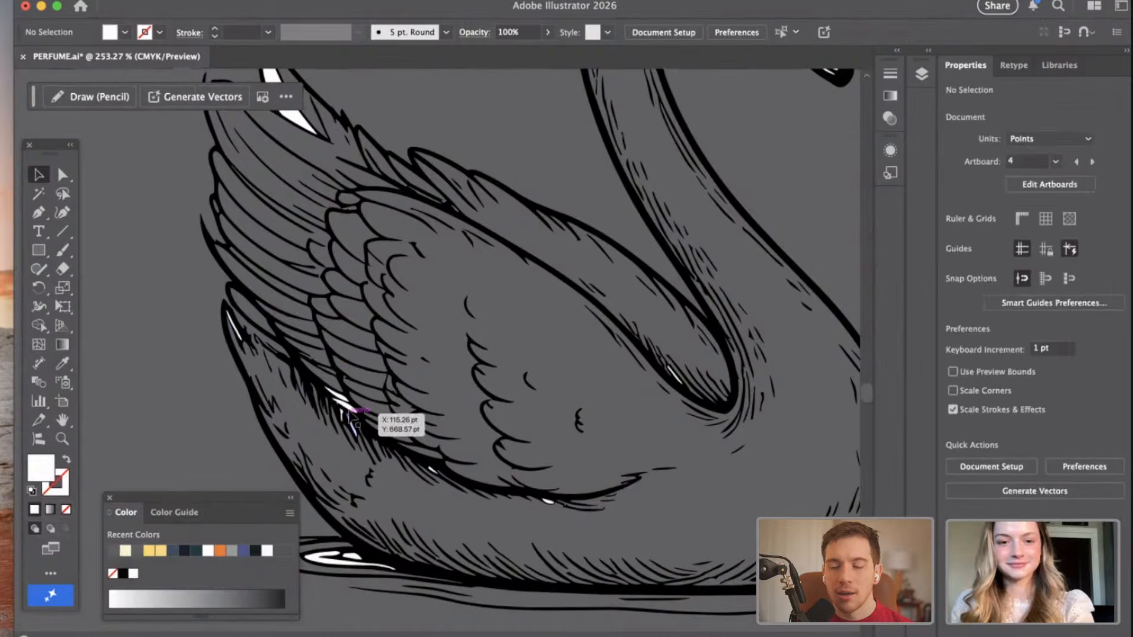
pyautogui.click(341, 400)
pyautogui.press('Delete')
pyautogui.click(338, 396)
pyautogui.press('Delete')
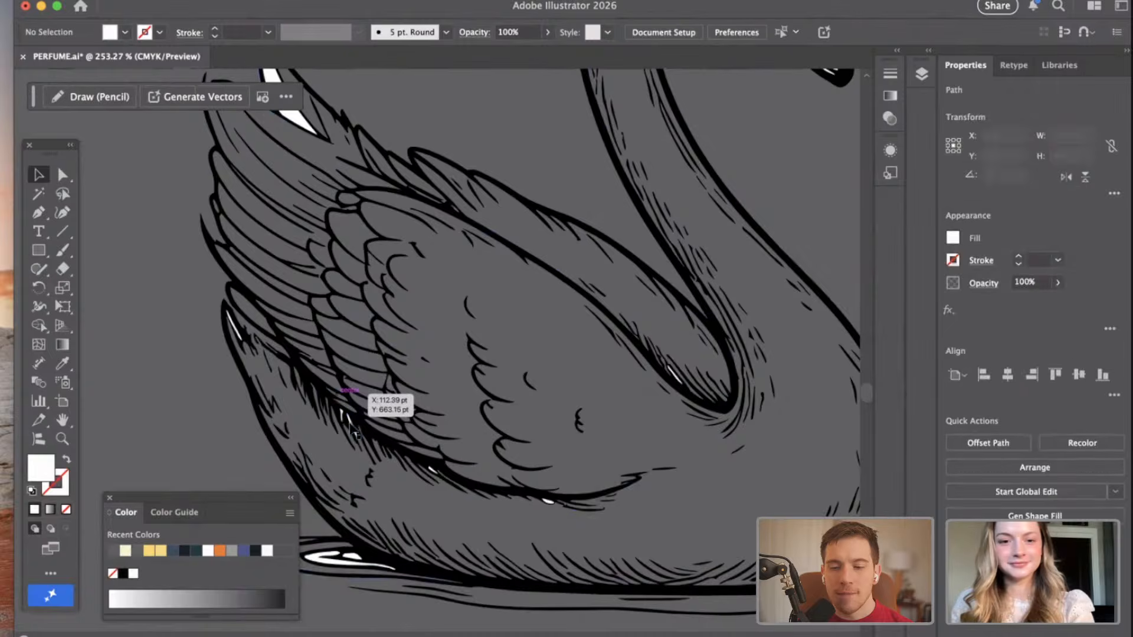
pyautogui.click(351, 427)
pyautogui.press('Delete')
pyautogui.click(340, 416)
# Delete the white fills in the left swan's tail tip and along the underside of its wing.
pyautogui.press('Delete')
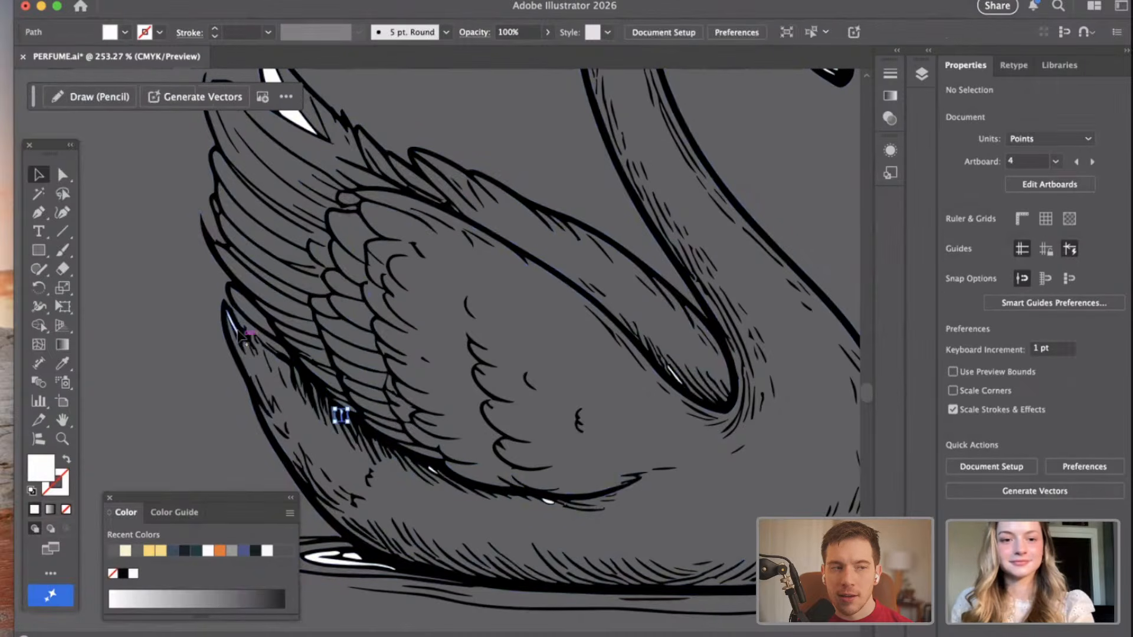
pyautogui.click(233, 322)
pyautogui.press('Delete')
pyautogui.click(434, 470)
pyautogui.press('Delete')
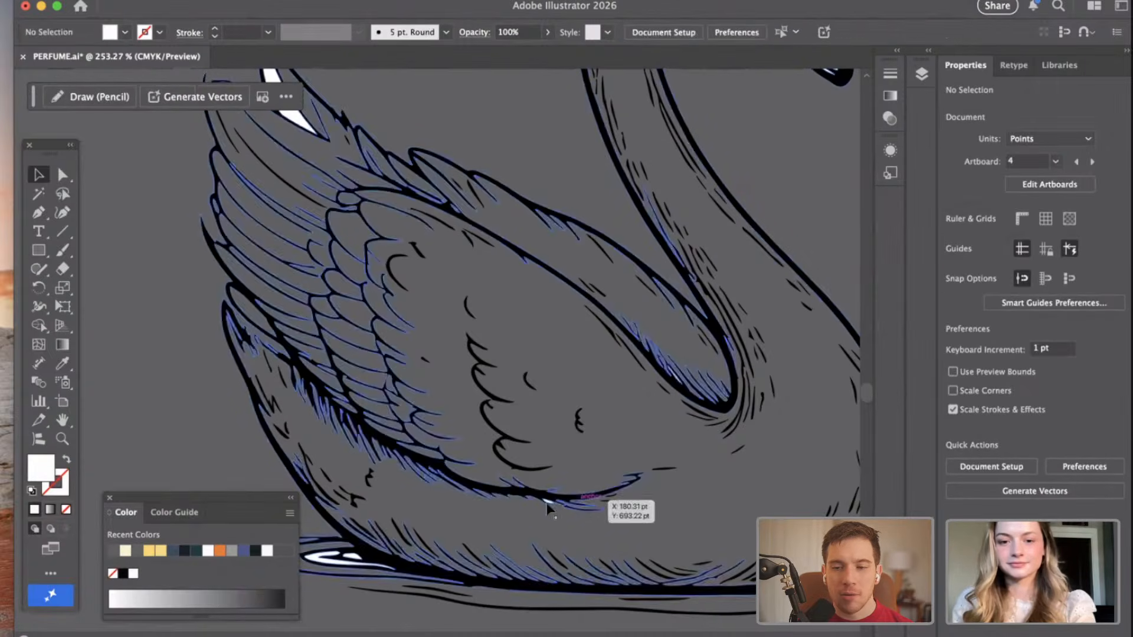
pyautogui.click(549, 501)
# Delete the white fills of the left swan's upper wing feather and the water ripple behind its tail.
pyautogui.press('Delete')
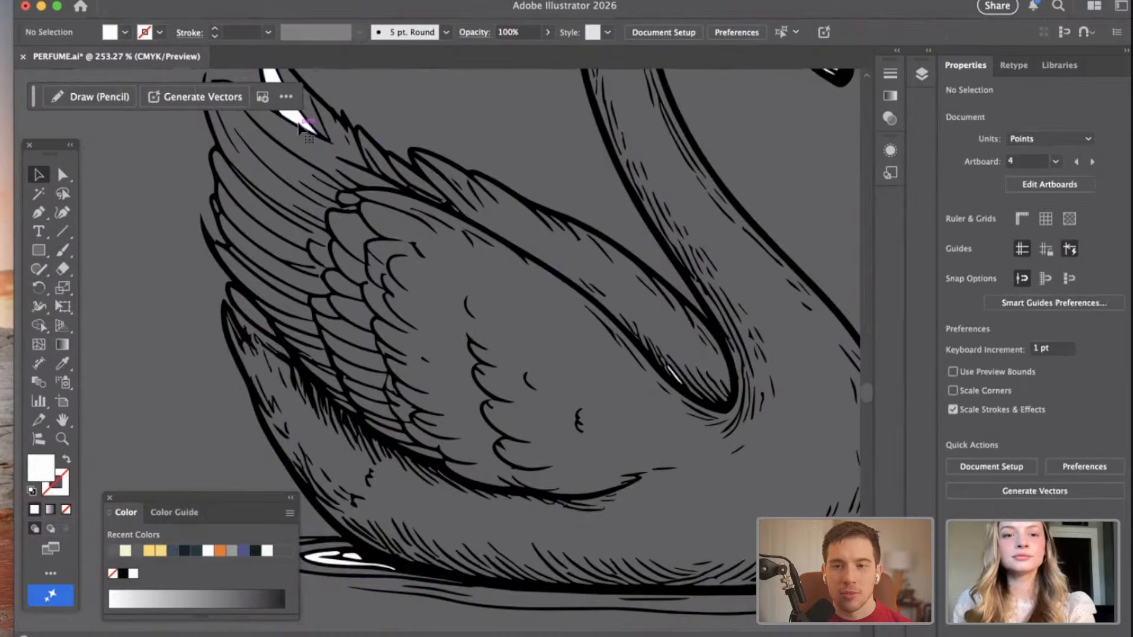
pyautogui.click(298, 123)
pyautogui.press('Delete')
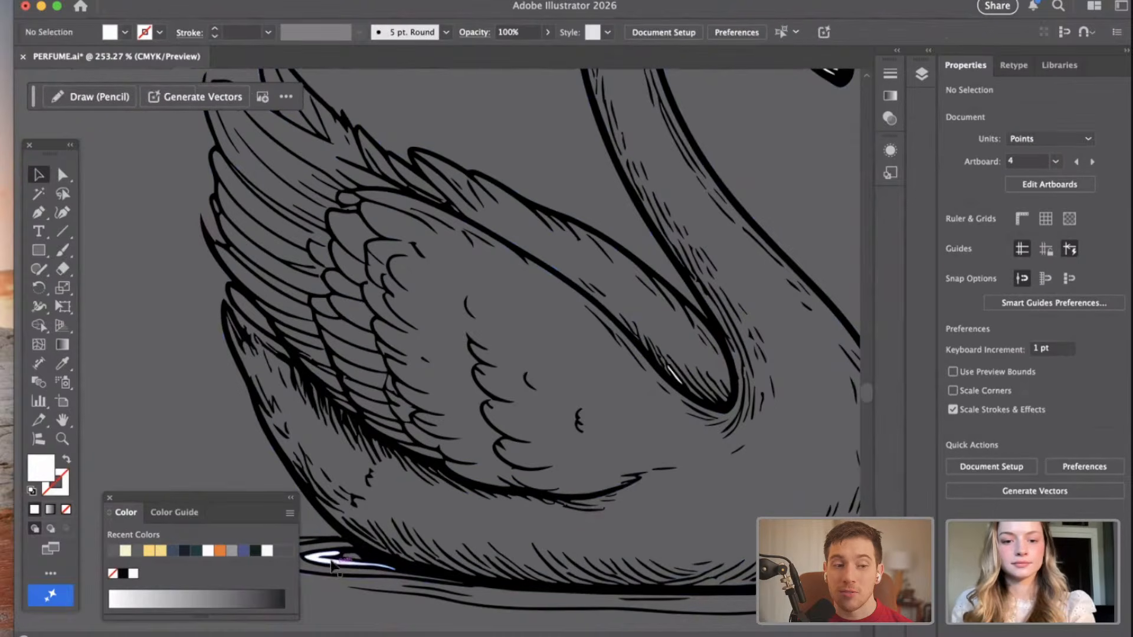
pyautogui.click(349, 558)
pyautogui.press('Delete')
# Delete the remaining white fills at the left swan's neck base, uppermost wing feathers and beak.
pyautogui.scroll(-5, 417, 479)
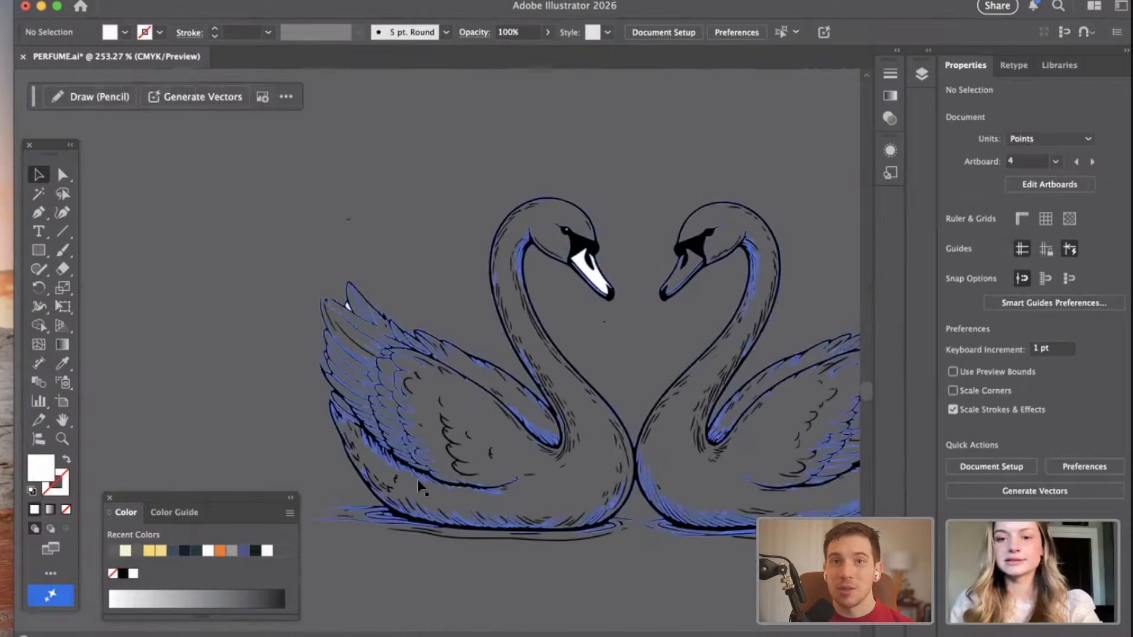
pyautogui.scroll(3, 497, 362)
pyautogui.click(517, 493)
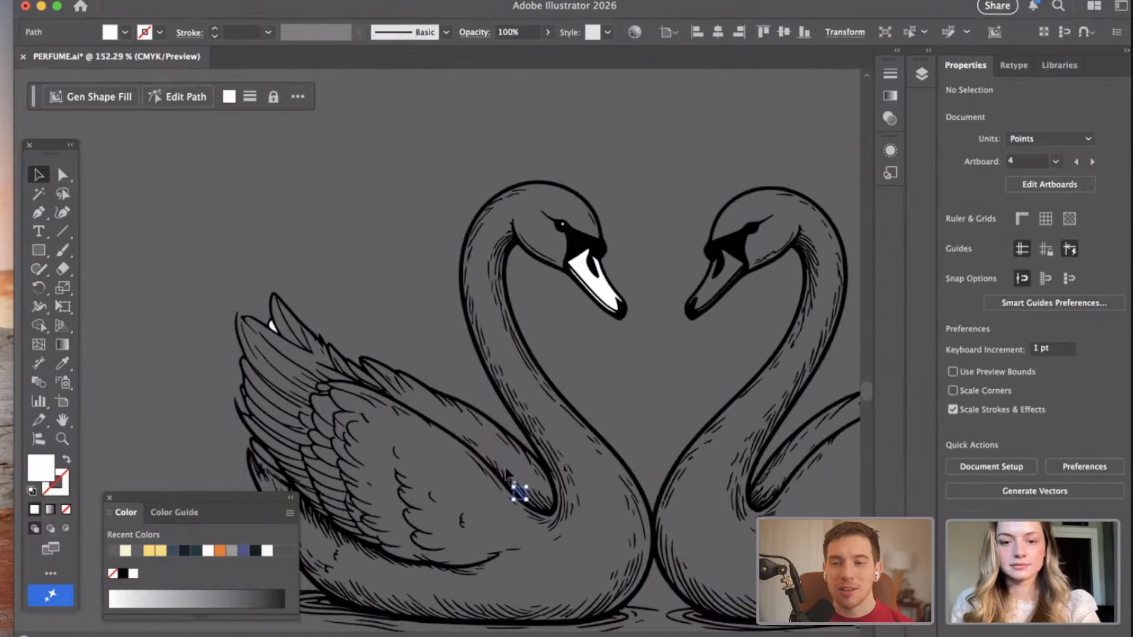
pyautogui.press('Delete')
pyautogui.click(273, 324)
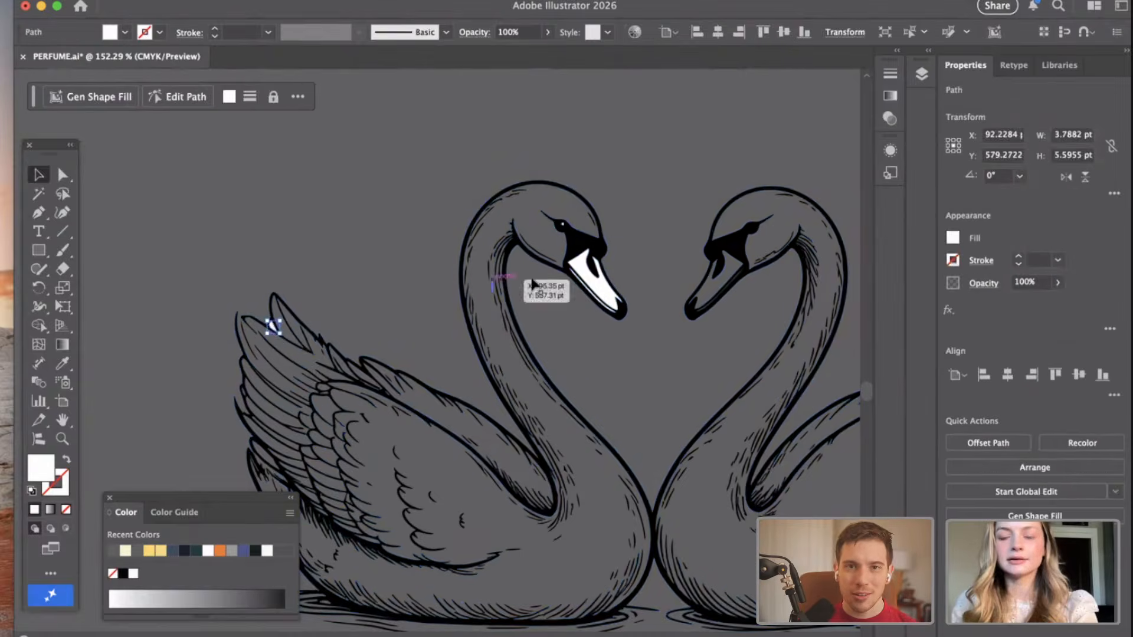
pyautogui.press('Delete')
pyautogui.click(590, 286)
pyautogui.press('Delete')
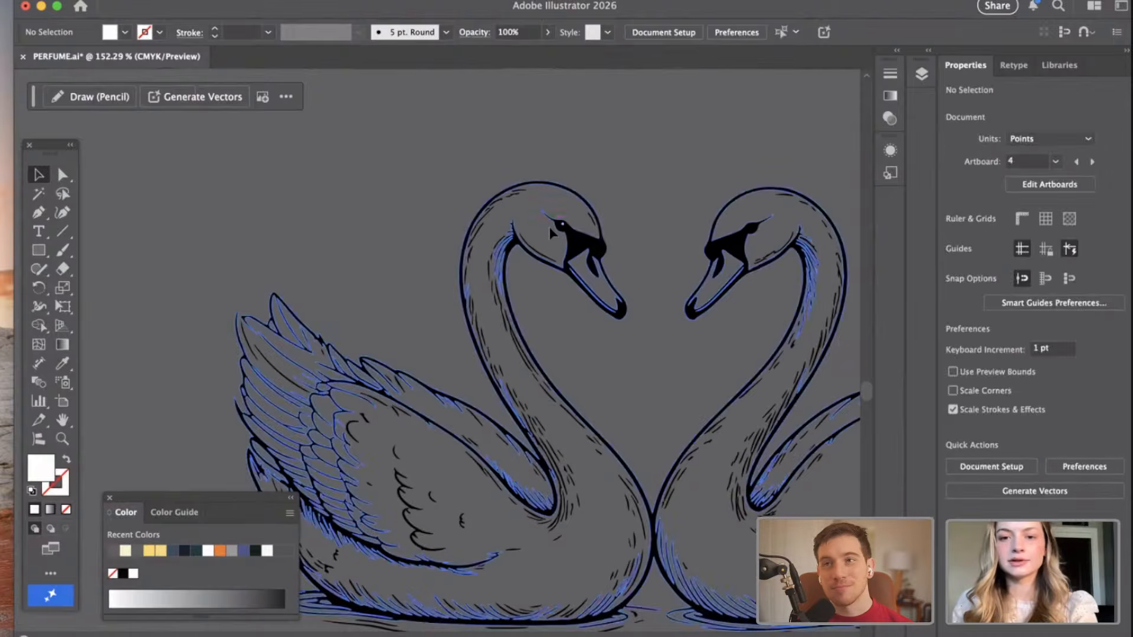
# Select both swans with their water ripples and group them into one object.
pyautogui.scroll(5, 548, 226)
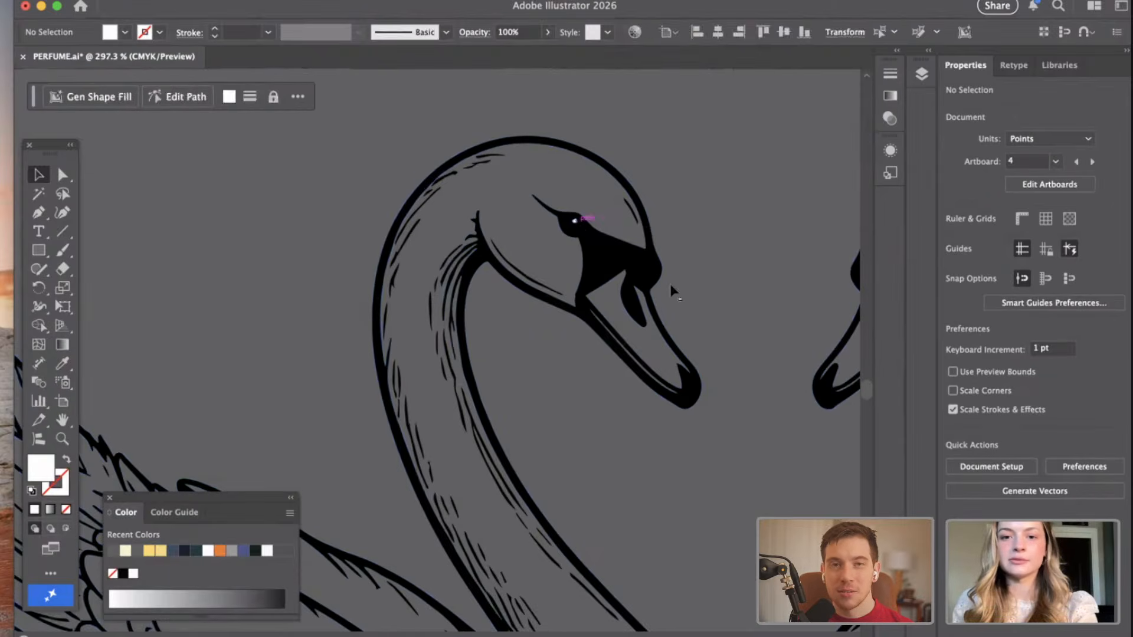
pyautogui.scroll(-5, 671, 285)
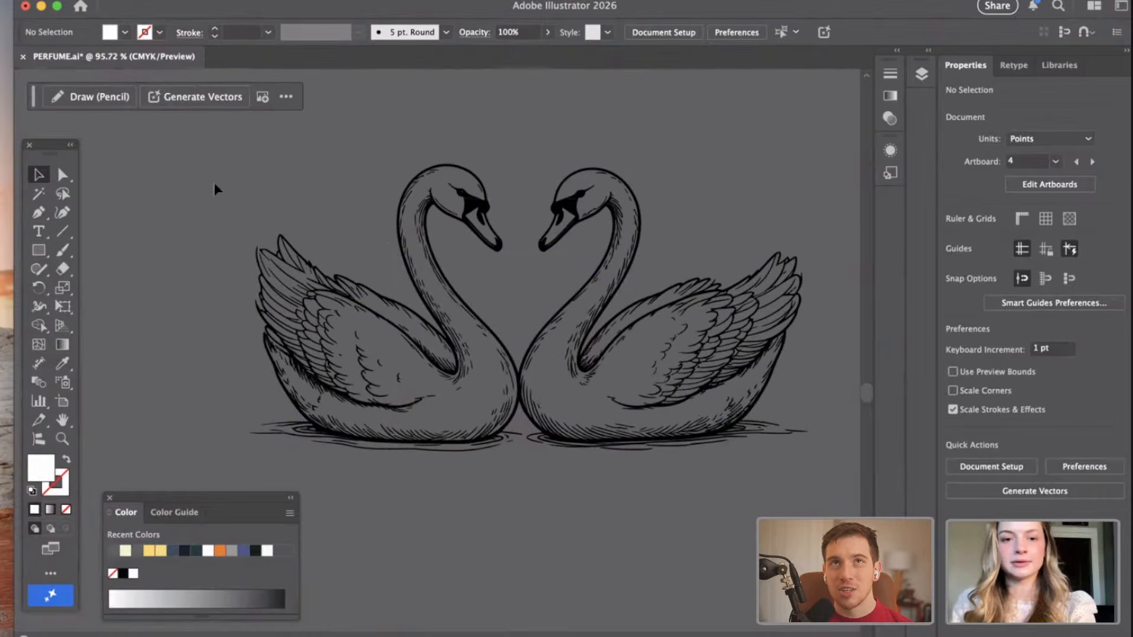
pyautogui.moveTo(213, 157); pyautogui.dragTo(666, 277)
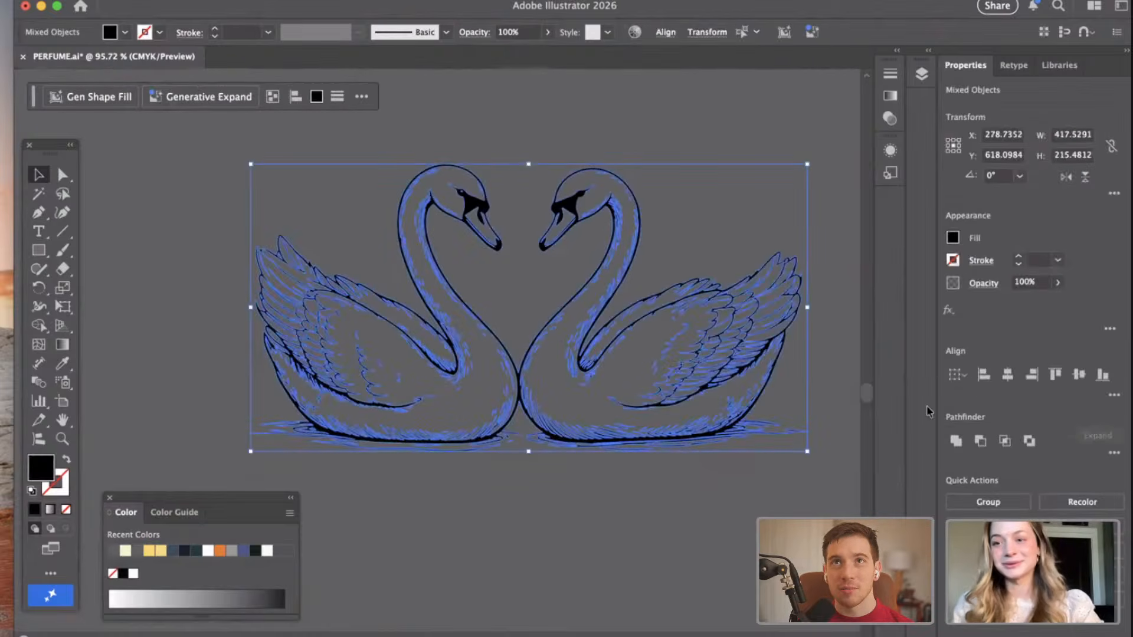
pyautogui.click(984, 502)
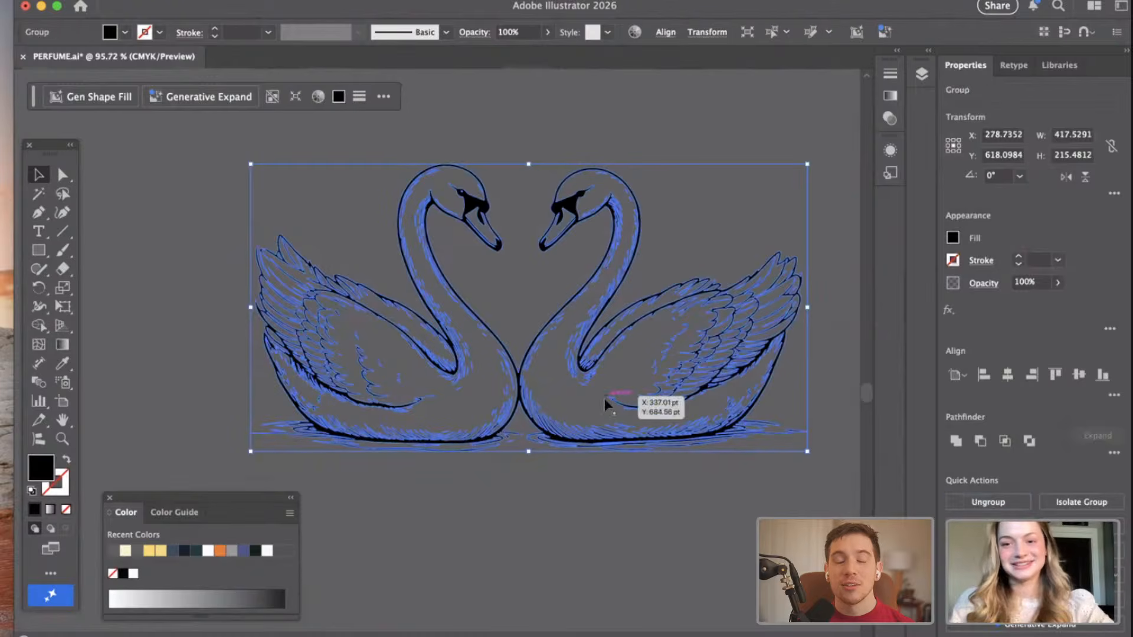
# Move the swan group onto the LOGO artboard and enlarge it to about 542 pt wide.
pyautogui.scroll(-5, 539, 392)
pyautogui.scroll(4, 511, 508)
pyautogui.moveTo(500, 548); pyautogui.dragTo(475, 227)
pyautogui.moveTo(635, 269); pyautogui.dragTo(728, 339)
pyautogui.click(675, 462)
# Reposition the swan group so it sits centred beneath the LOGO heading, and deselect it.
pyautogui.scroll(2, 649, 425)
pyautogui.moveTo(577, 365)
pyautogui.mouseDown()
pyautogui.moveTo(560, 376)
pyautogui.moveTo(570, 366)
pyautogui.moveTo(529, 525)
pyautogui.moveTo(530, 420)
pyautogui.moveTo(507, 422)
pyautogui.moveTo(474, 322)
pyautogui.moveTo(566, 371)
pyautogui.mouseUp()
pyautogui.click(571, 529)
pyautogui.scroll(3, 590, 501)
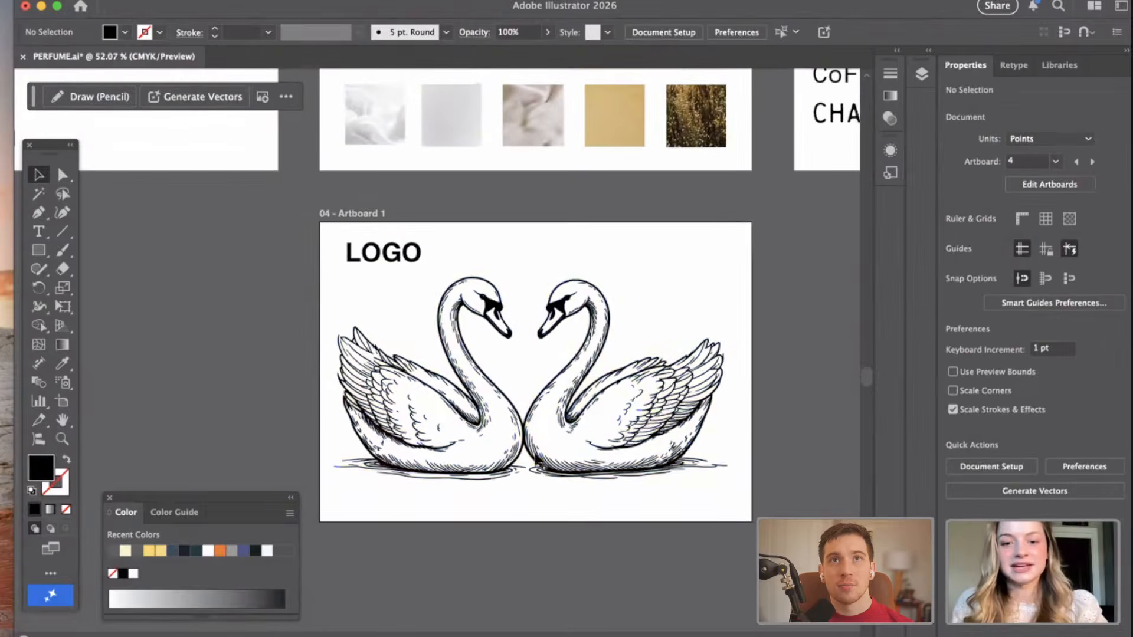
pyautogui.moveTo(555, 443); pyautogui.dragTo(561, 450)
pyautogui.moveTo(541, 550); pyautogui.dragTo(539, 539)
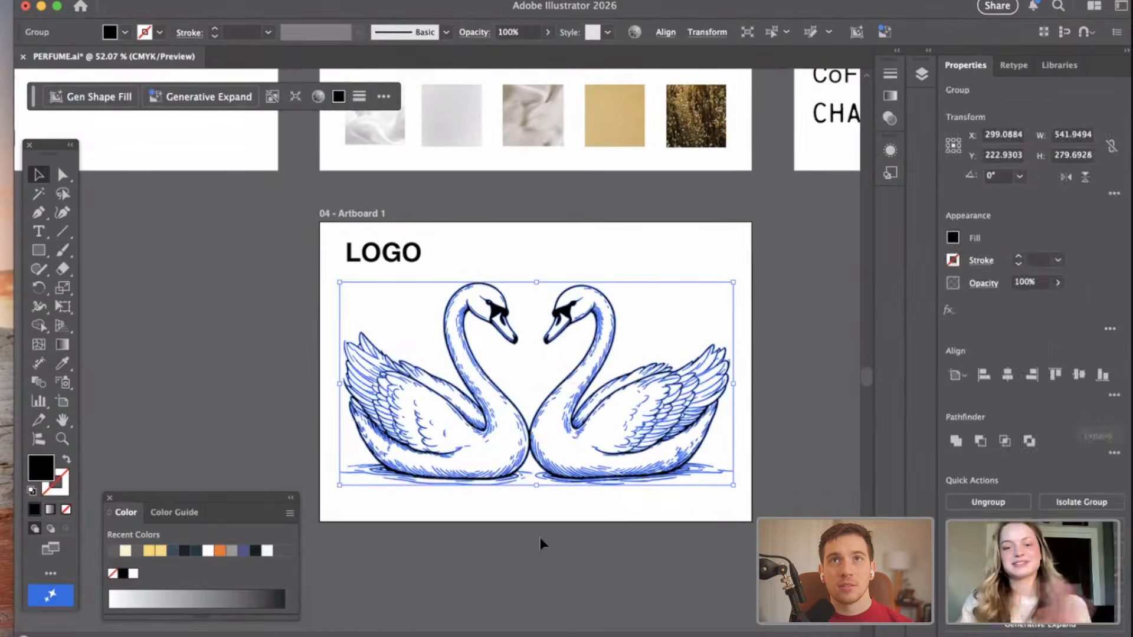
pyautogui.click(541, 542)
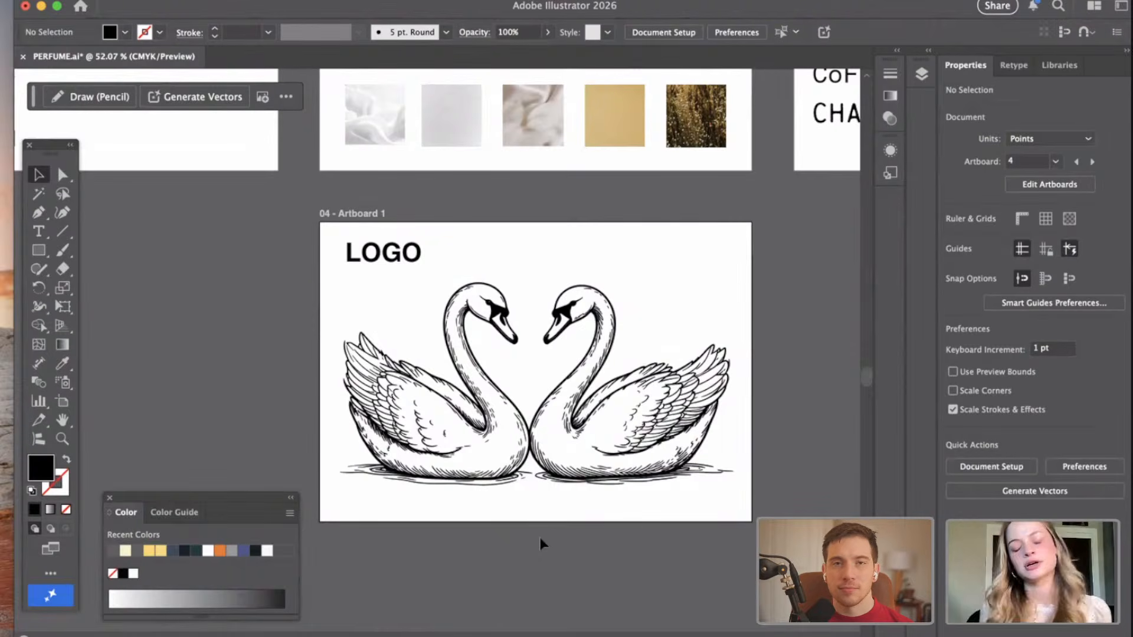
# Examine the brand name ideas, the product details with colours and textures, and the typography samples on the other artboards.
pyautogui.scroll(2, 520, 534)
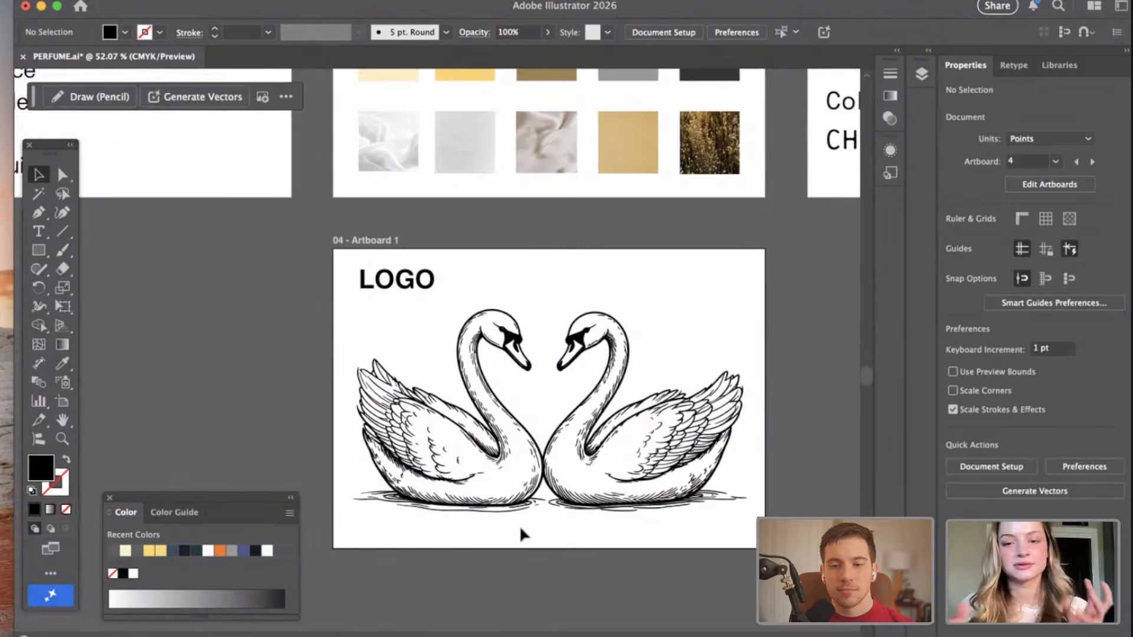
pyautogui.scroll(10, 521, 532)
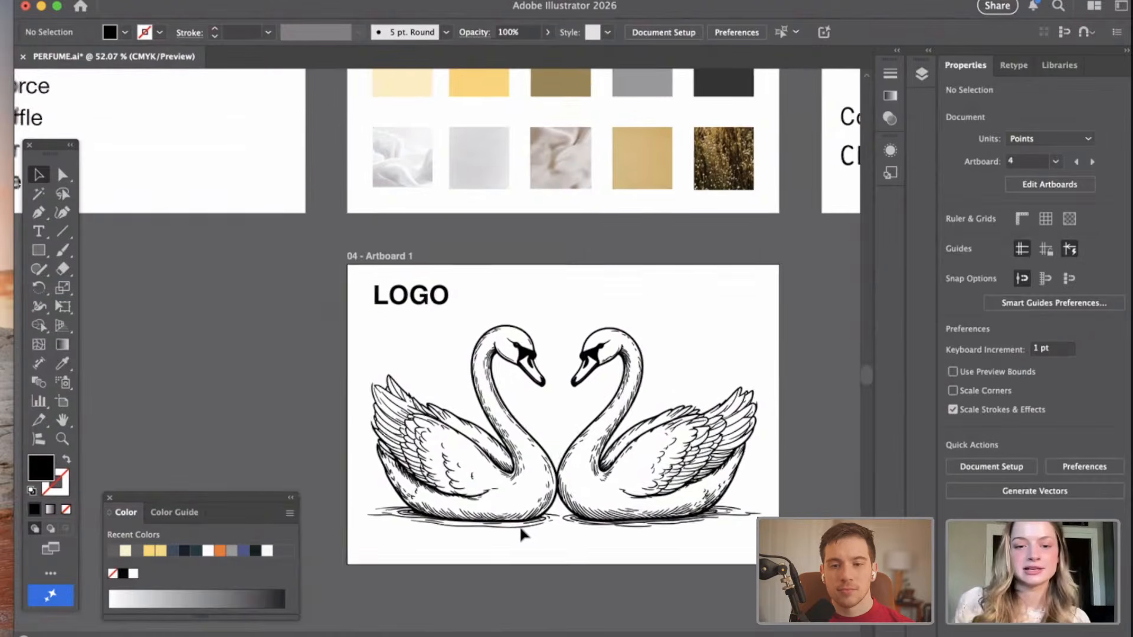
pyautogui.scroll(-5, 622, 396)
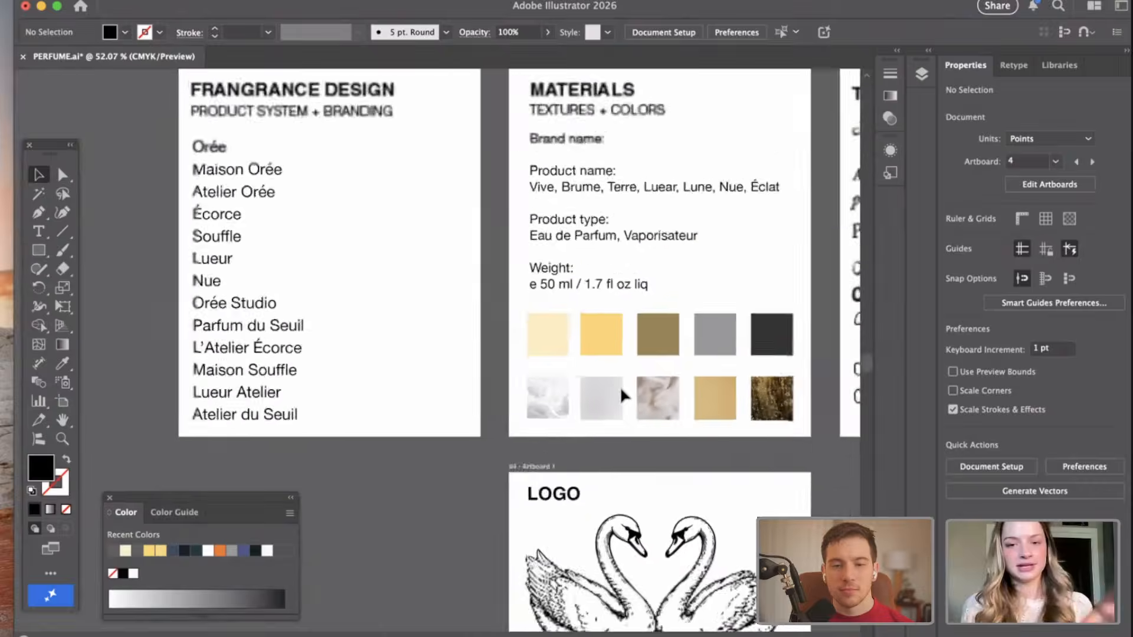
pyautogui.scroll(3, 458, 305)
pyautogui.scroll(-5, 455, 302)
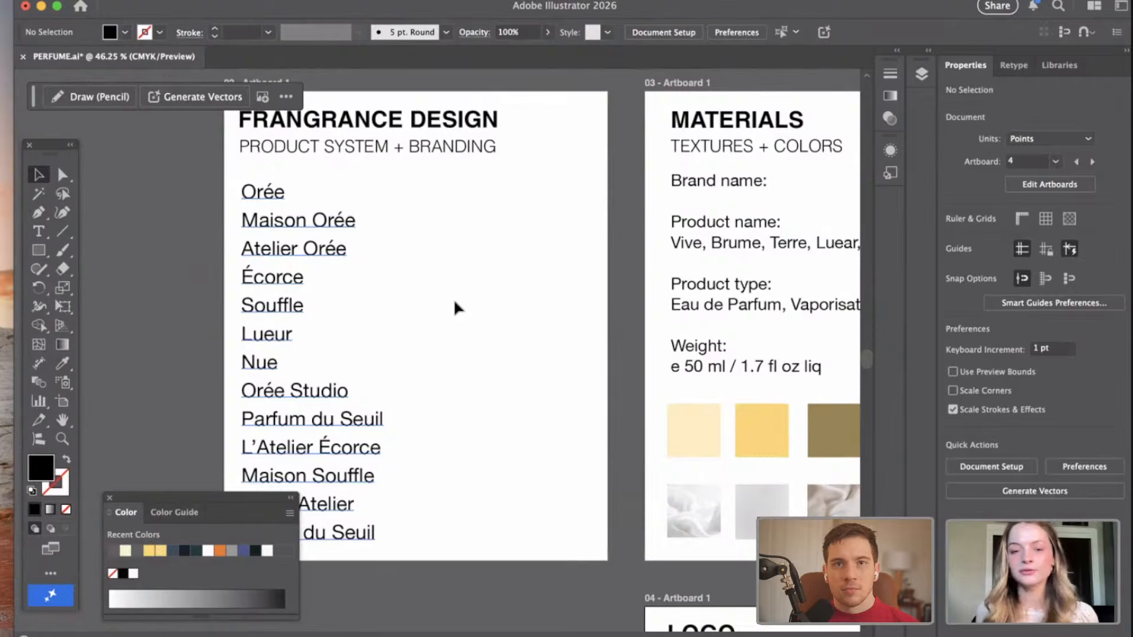
pyautogui.hscroll(2, 458, 307)
pyautogui.scroll(-1, 458, 306)
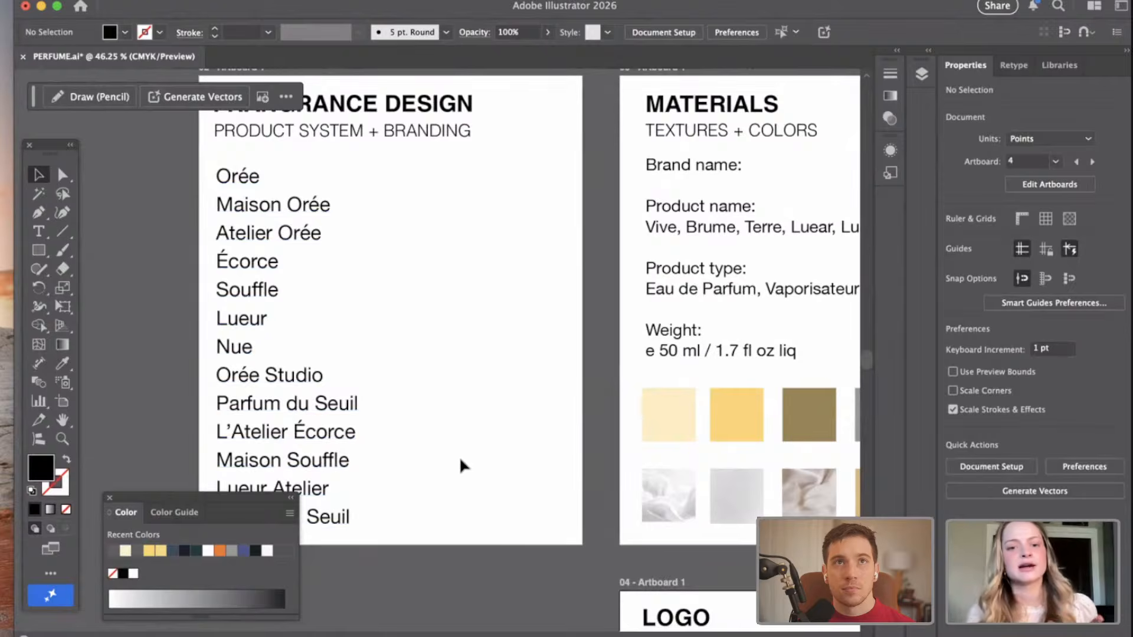
pyautogui.hscroll(1, 460, 459)
pyautogui.scroll(-1, 458, 459)
pyautogui.scroll(-2, 459, 460)
pyautogui.hscroll(-2, 459, 459)
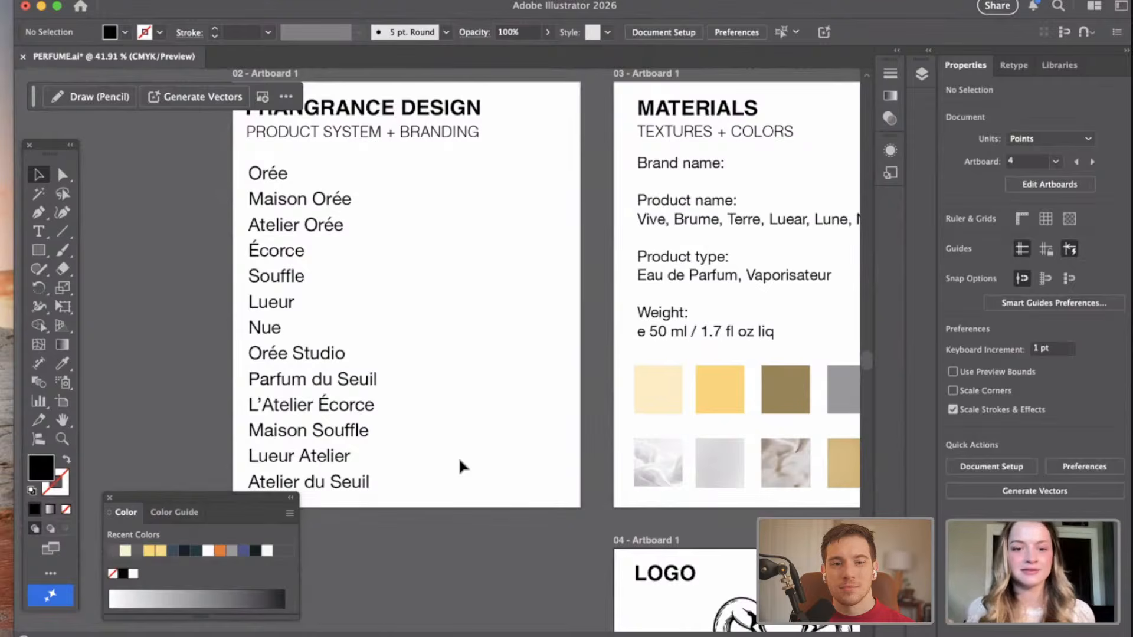
pyautogui.hscroll(2, 458, 457)
pyautogui.scroll(-1, 458, 456)
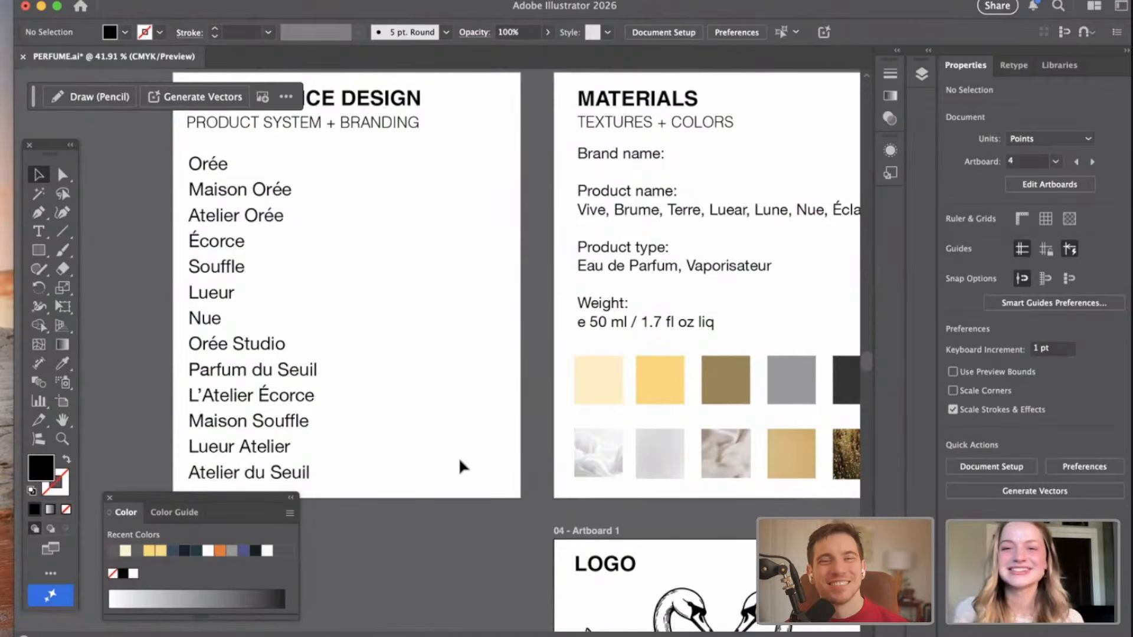
pyautogui.hscroll(6, 458, 457)
pyautogui.scroll(1, 458, 457)
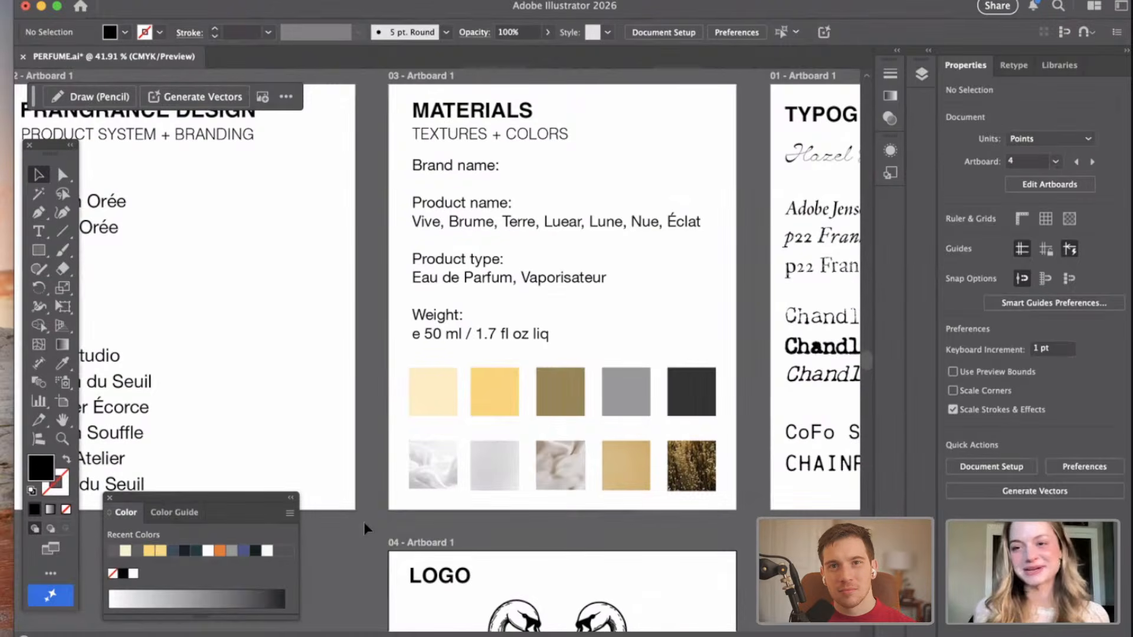
pyautogui.hscroll(5, 363, 521)
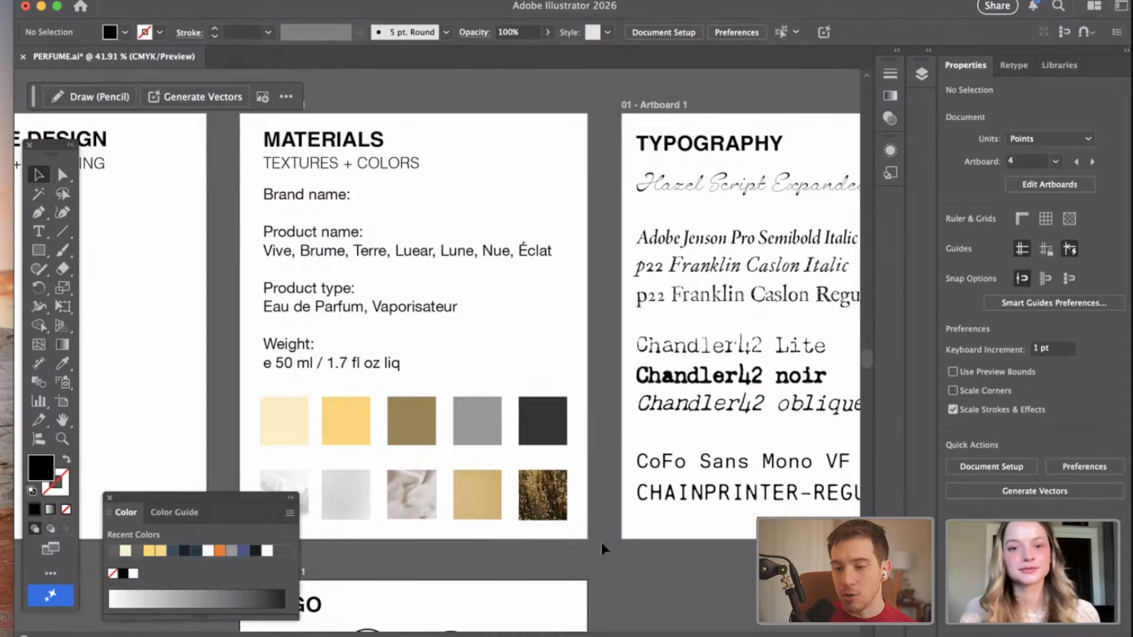
pyautogui.hscroll(-10, 601, 543)
pyautogui.scroll(-2, 419, 463)
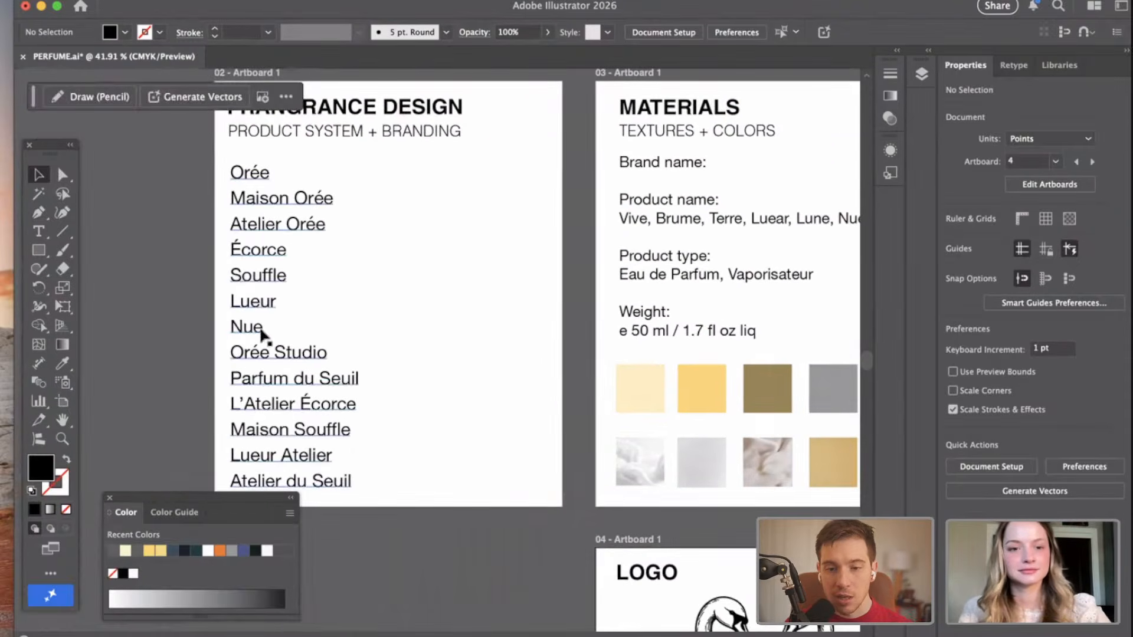
pyautogui.scroll(-1, 251, 335)
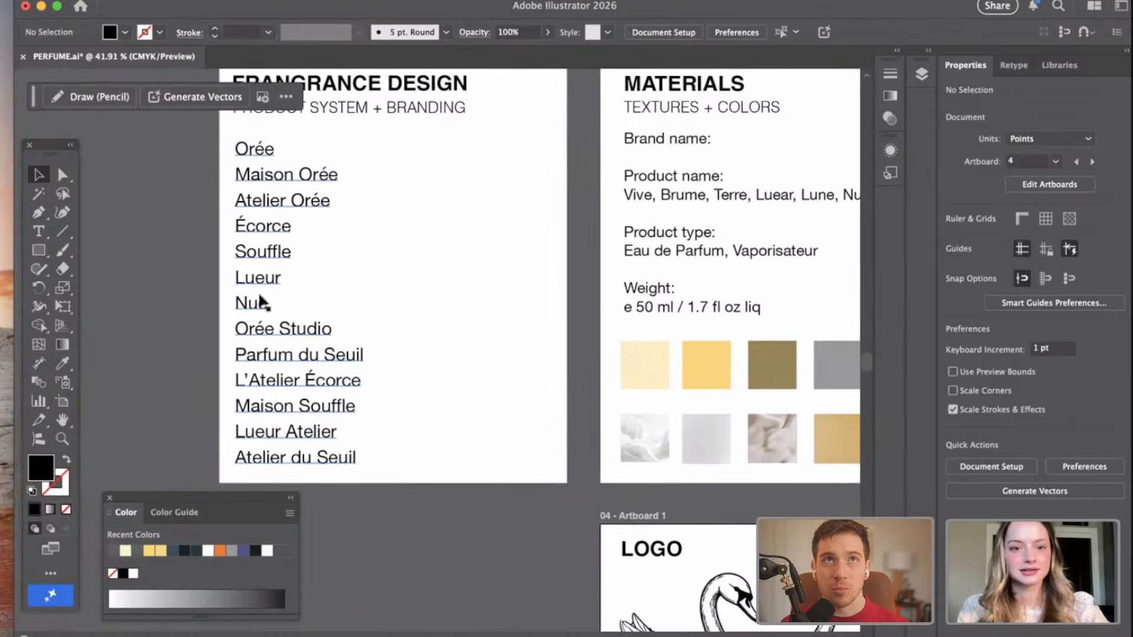
# Add the line "No.1 Vive" directly below the list of product names in the MATERIALS text.
pyautogui.click(299, 305)
pyautogui.doubleClick(337, 374)
pyautogui.hscroll(5, 311, 316)
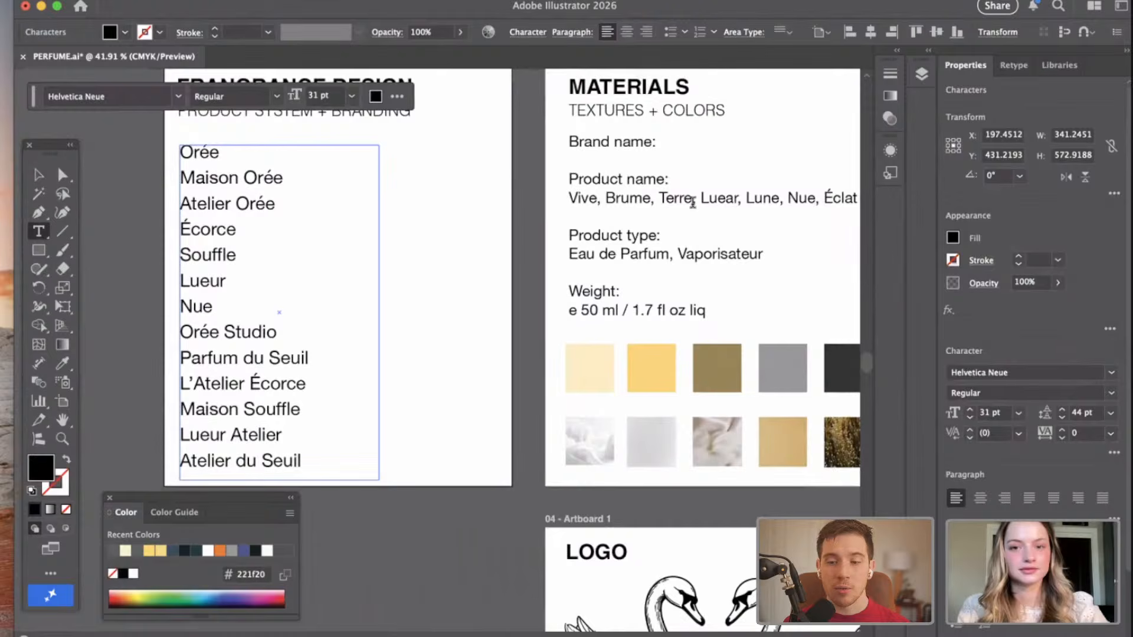
pyautogui.click(595, 200)
pyautogui.doubleClick(595, 201)
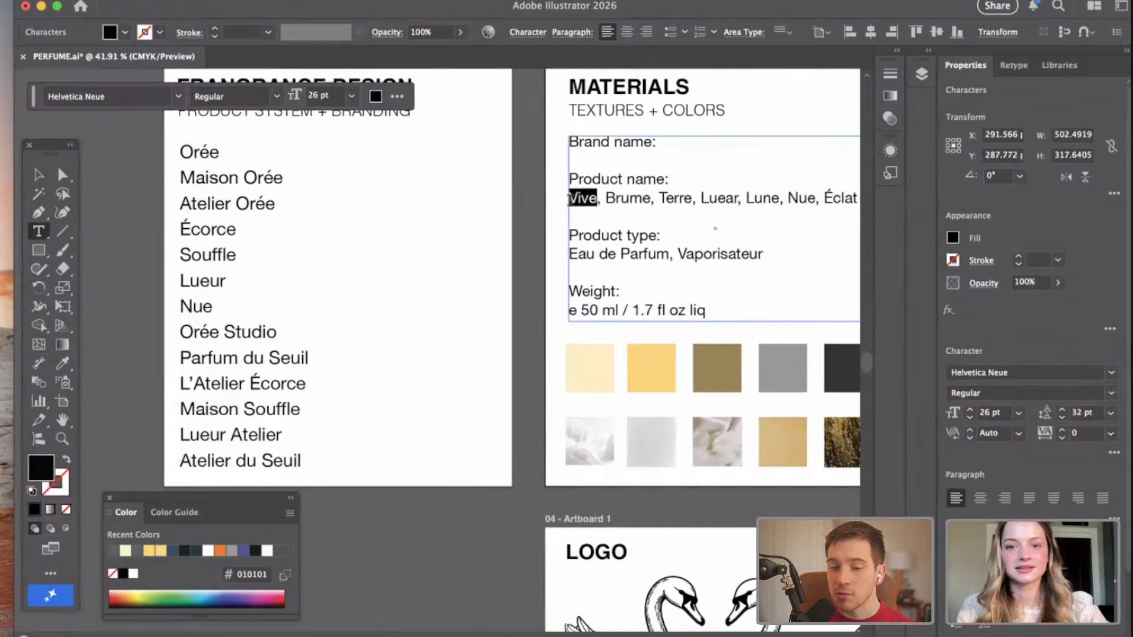
pyautogui.hscroll(5, 633, 217)
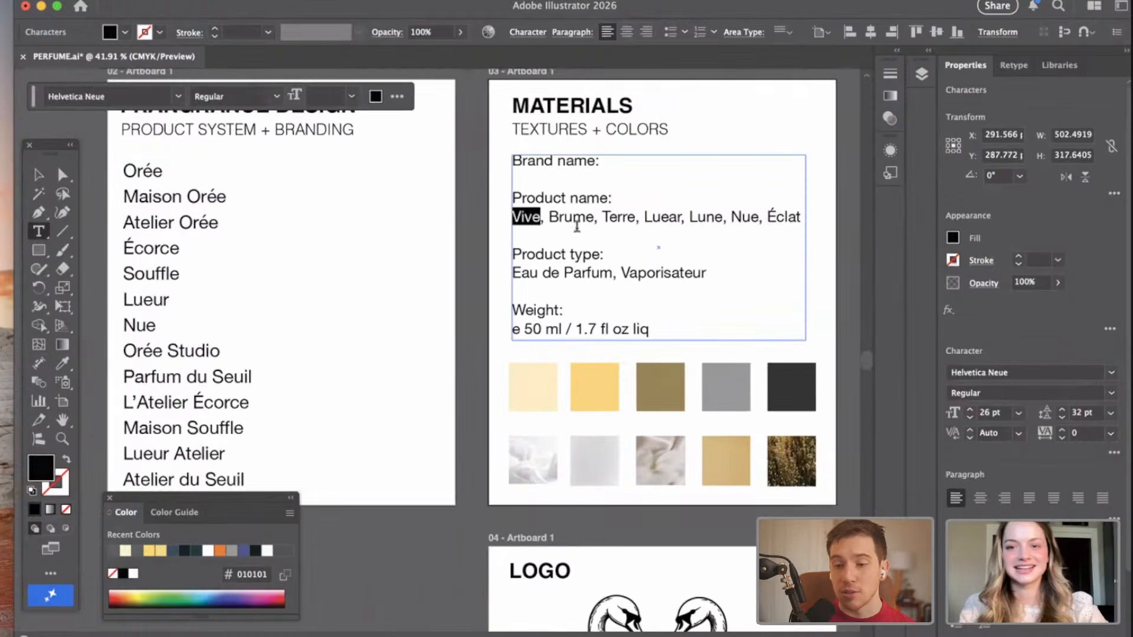
pyautogui.click(577, 226)
pyautogui.scroll(-2, 684, 264)
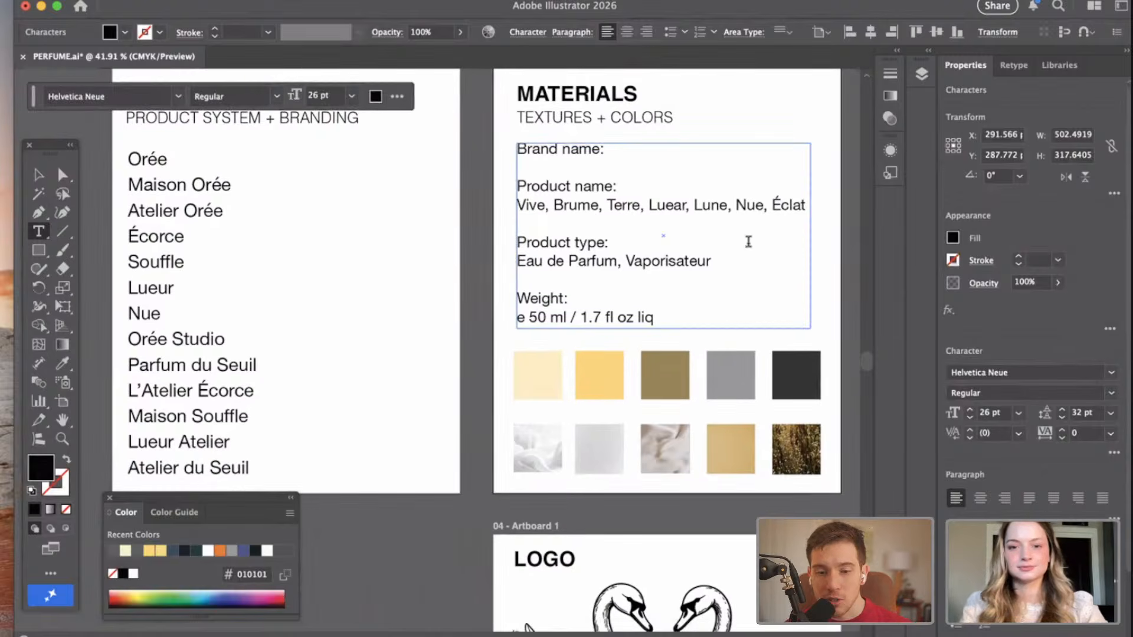
pyautogui.write('NO')
pyautogui.press('BackSpace')
pyautogui.write('o')
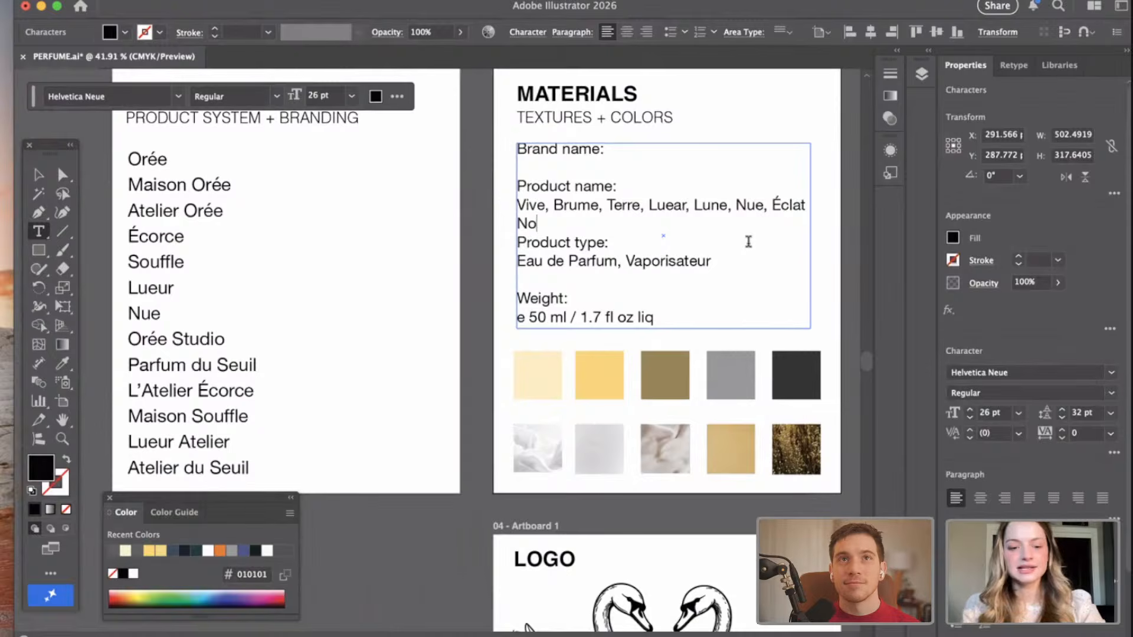
pyautogui.write('.1 Vive')
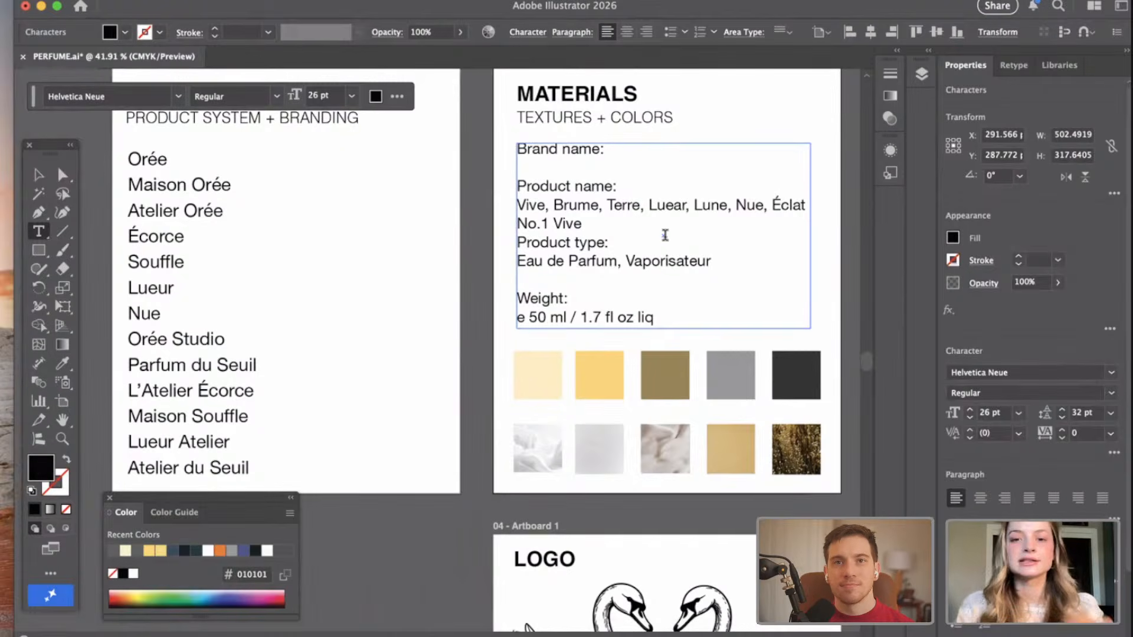
pyautogui.moveTo(589, 223); pyautogui.dragTo(515, 223)
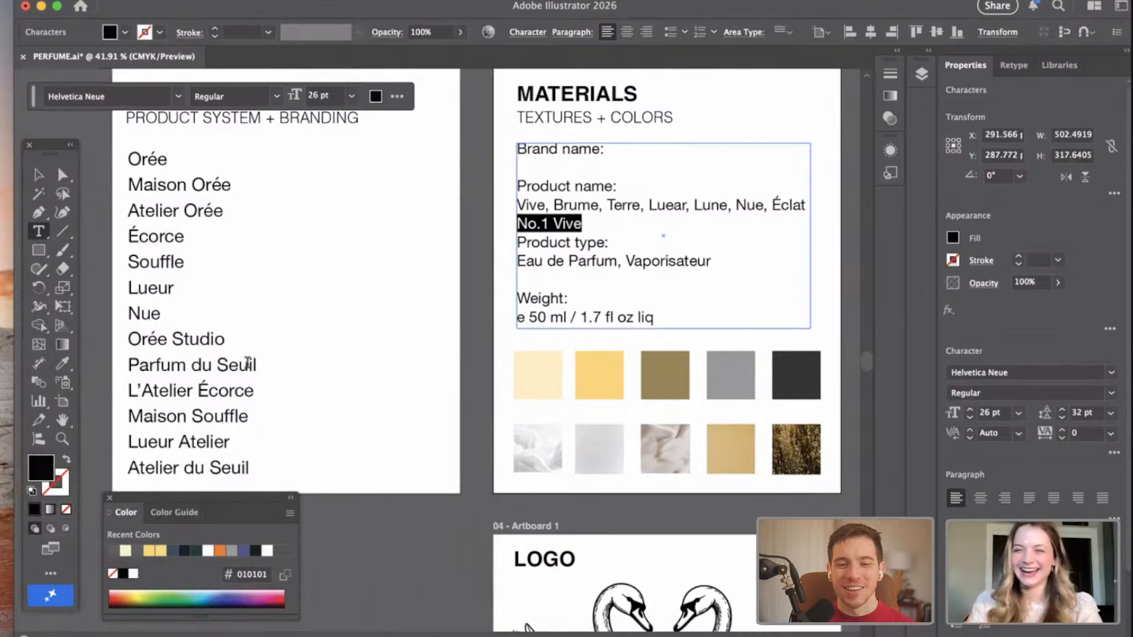
pyautogui.click(213, 415)
pyautogui.click(217, 390)
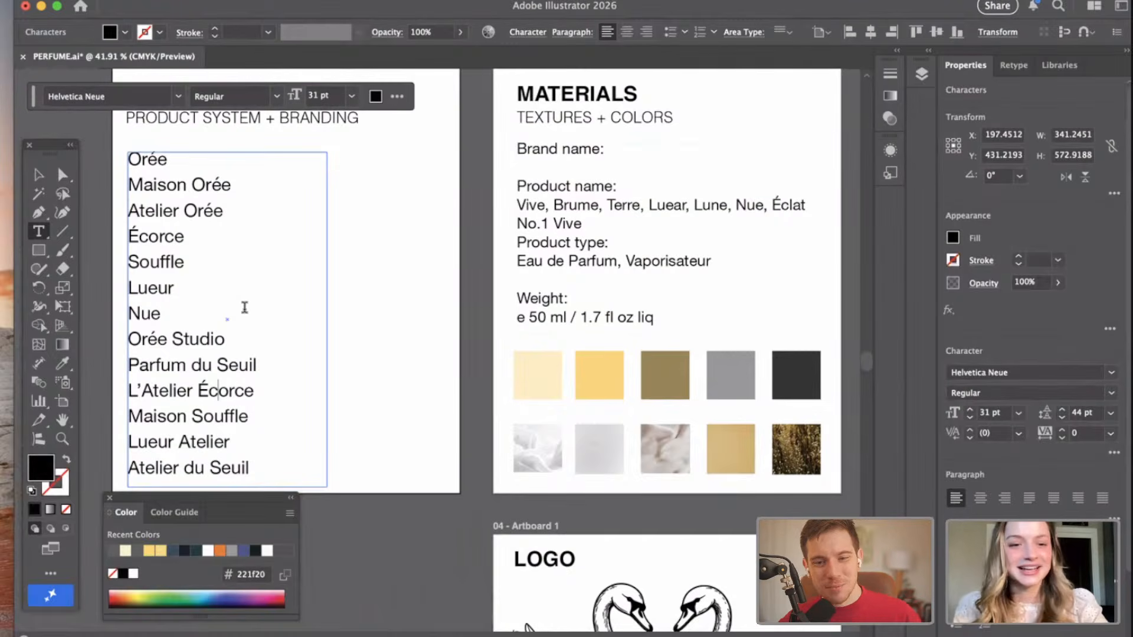
pyautogui.moveTo(164, 314); pyautogui.dragTo(127, 314)
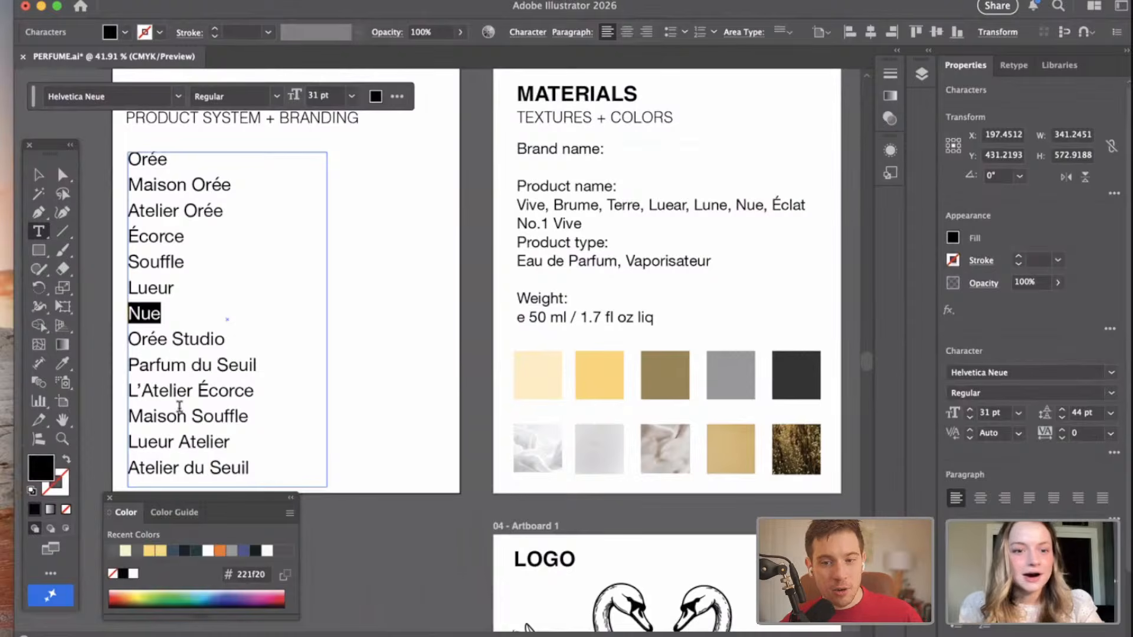
# Copy "L'Atelier Écorce" from the list of name ideas into the blank line under "Brand name:" in the MATERIALS text.
pyautogui.moveTo(186, 390); pyautogui.dragTo(127, 390)
pyautogui.moveTo(255, 391); pyautogui.dragTo(126, 391)
pyautogui.press('super+c')
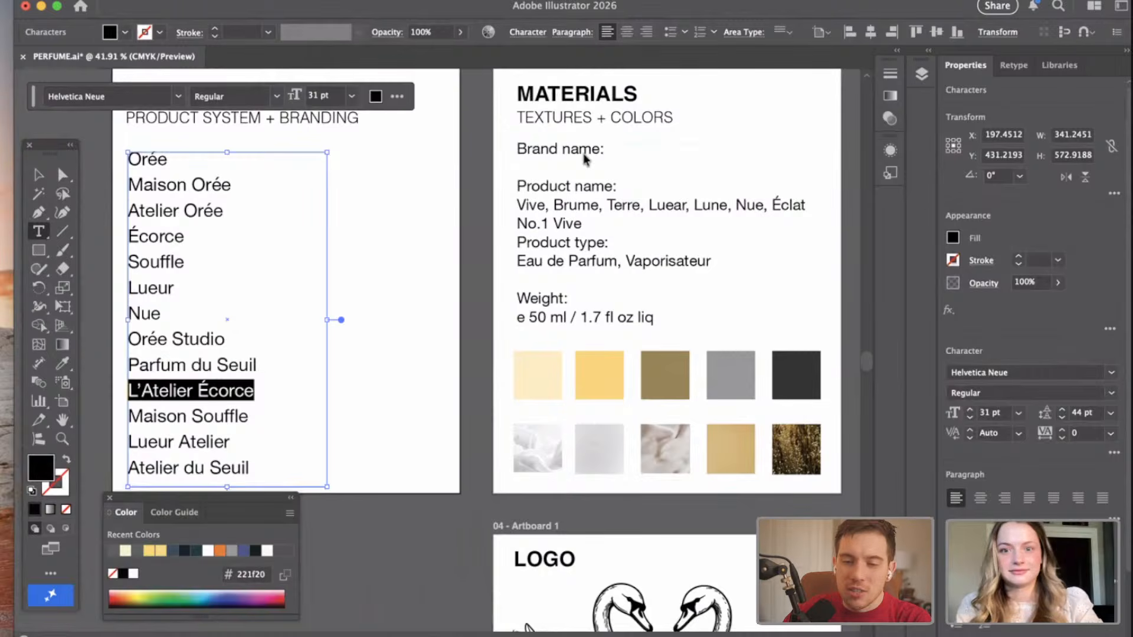
pyautogui.click(537, 170)
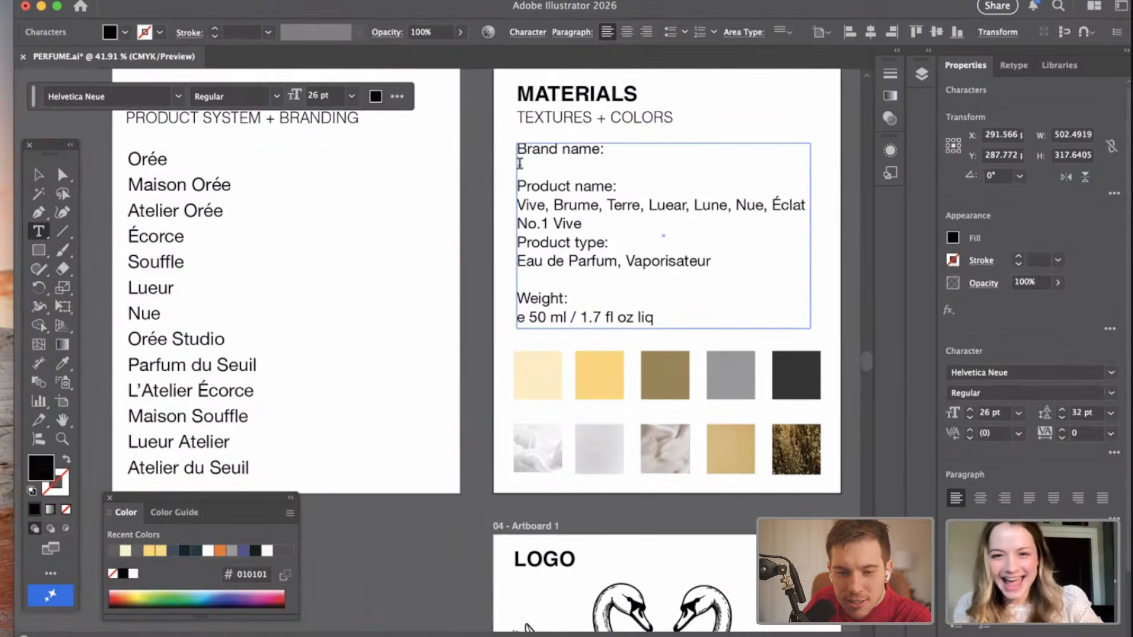
pyautogui.press('super+v')
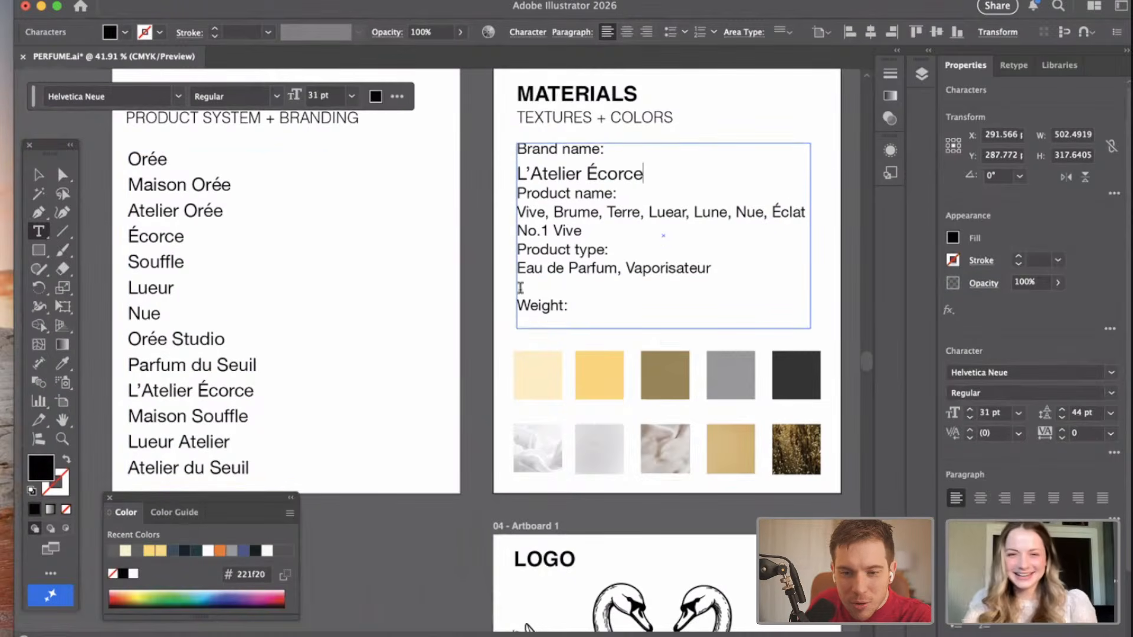
# Remove the blank line above "Weight:" in the MATERIALS text.
pyautogui.click(539, 319)
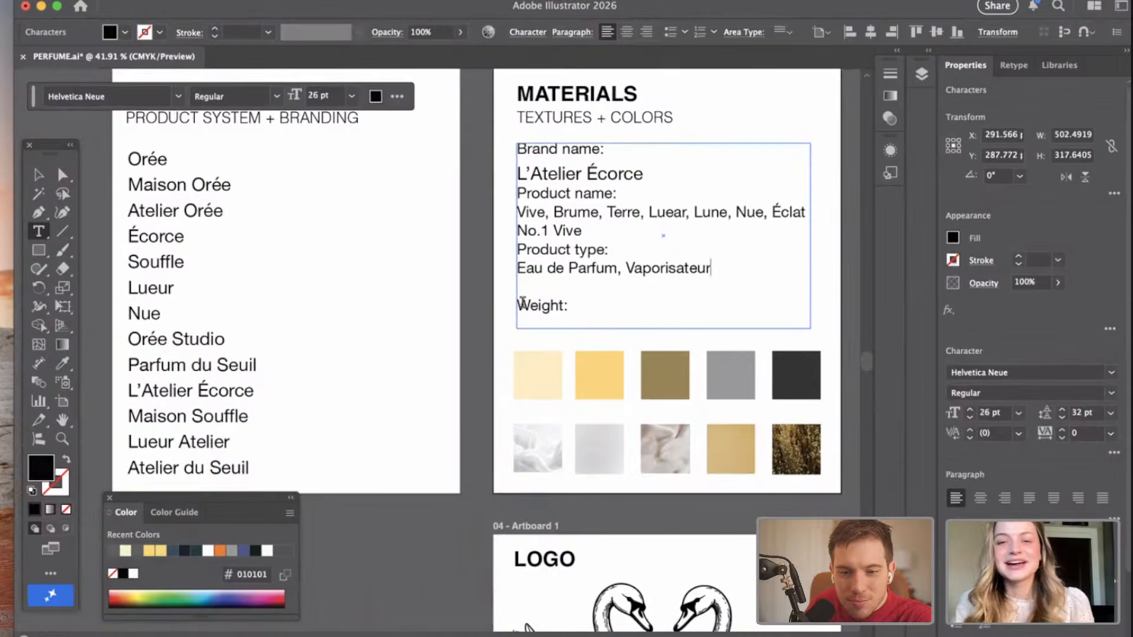
pyautogui.press('BackSpace')
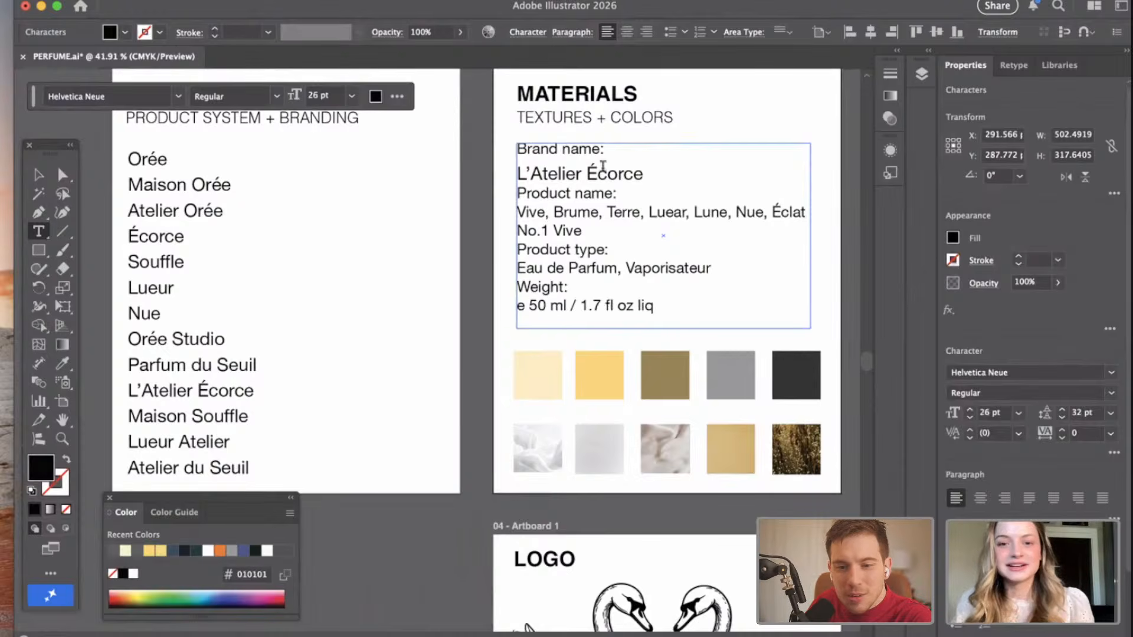
pyautogui.click(541, 184)
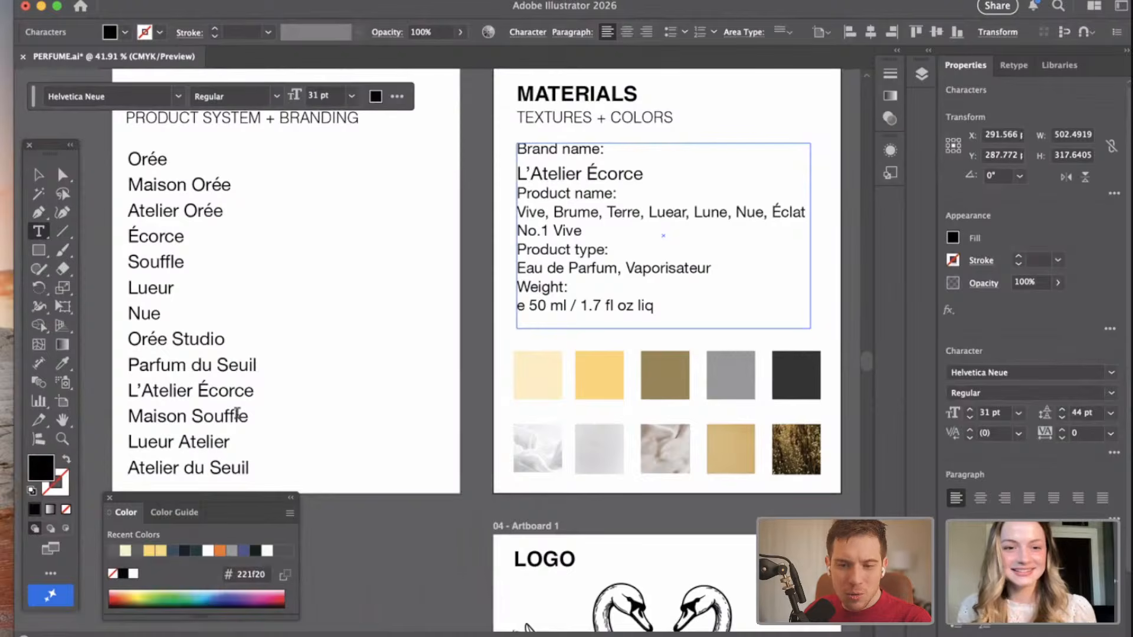
# Copy the word "Orée" from the "Maison Orée" entry in the list of name ideas.
pyautogui.click(144, 362)
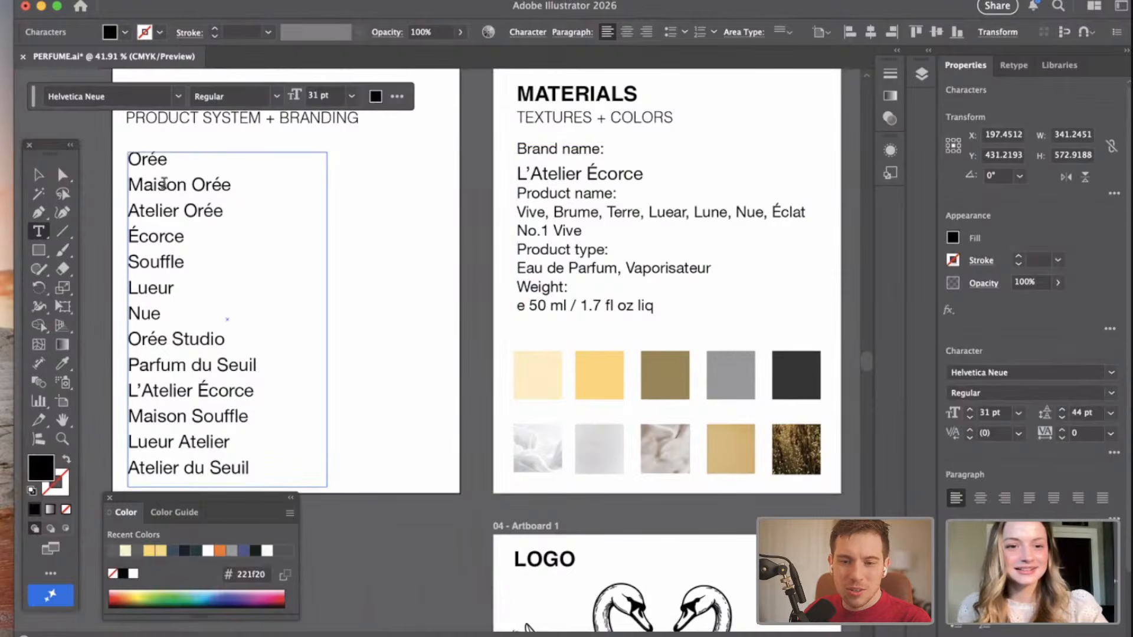
pyautogui.moveTo(135, 185); pyautogui.dragTo(274, 185)
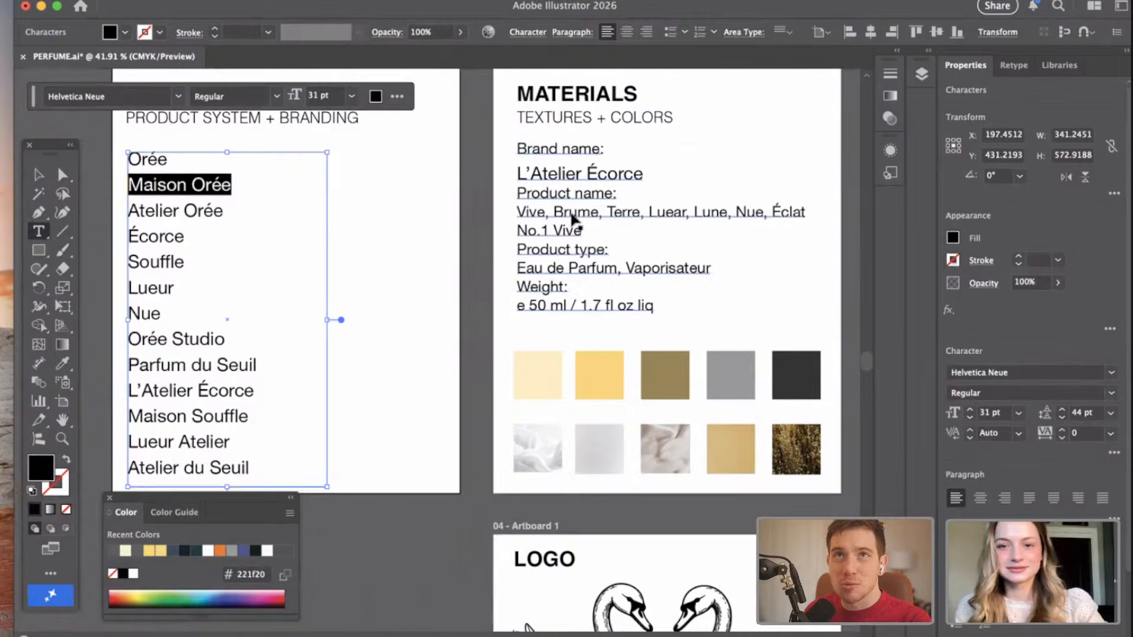
pyautogui.click(189, 185)
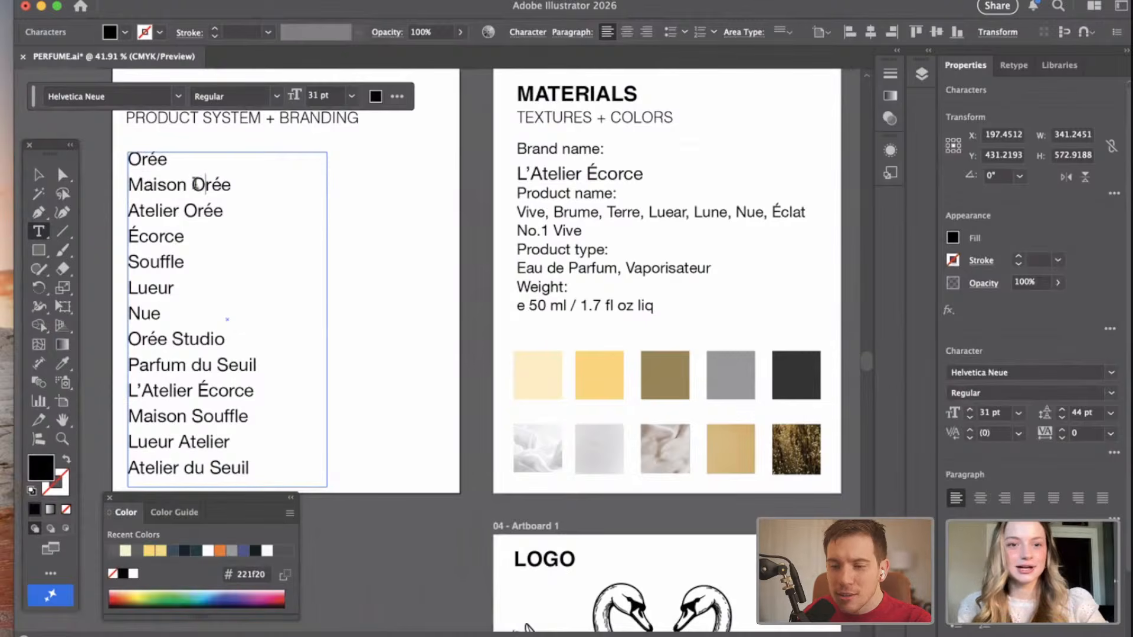
pyautogui.keyDown('shift'); pyautogui.click(264, 183); pyautogui.keyUp('shift')
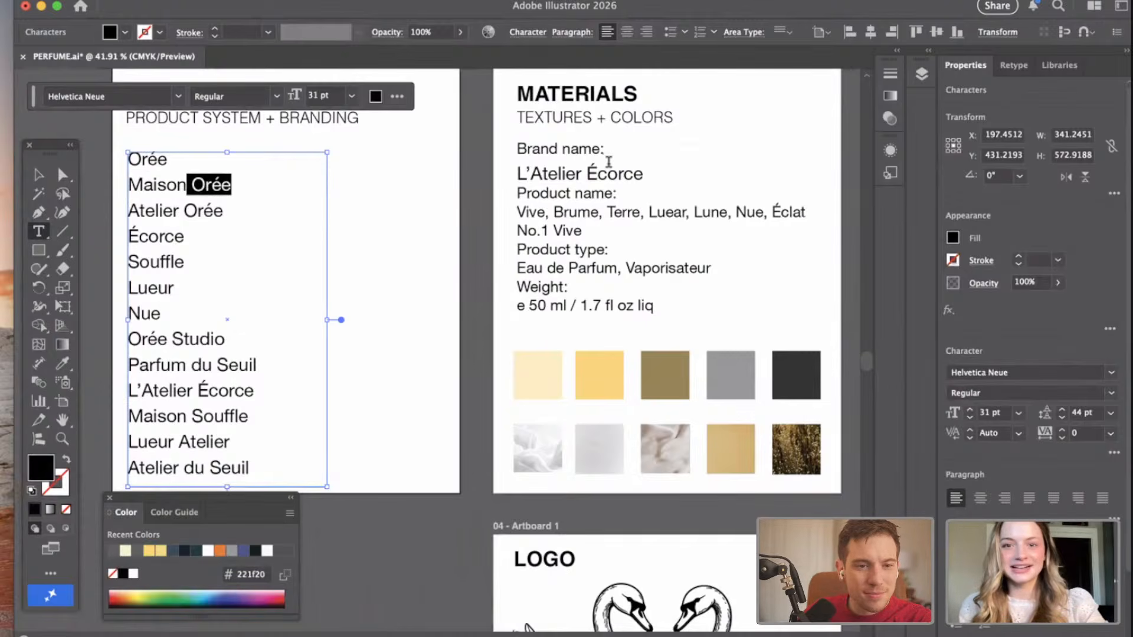
pyautogui.click(597, 175)
pyautogui.keyDown('shift'); pyautogui.click(646, 176); pyautogui.keyUp('shift')
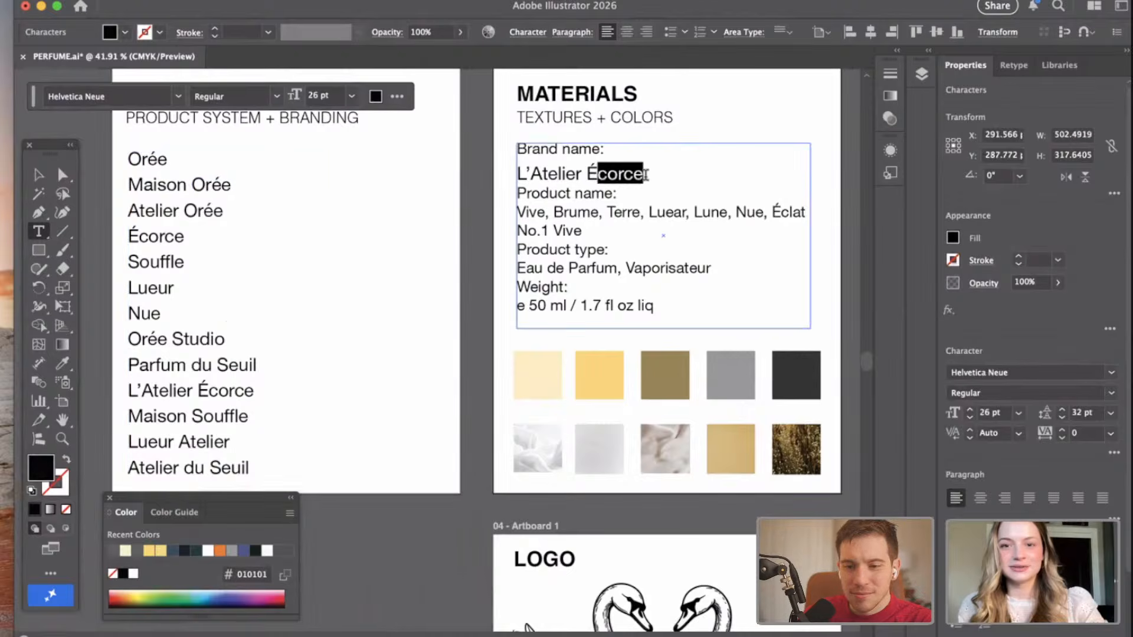
pyautogui.click(646, 175)
pyautogui.press('BackSpace')
pyautogui.press('BackSpace')
pyautogui.press('Escape')
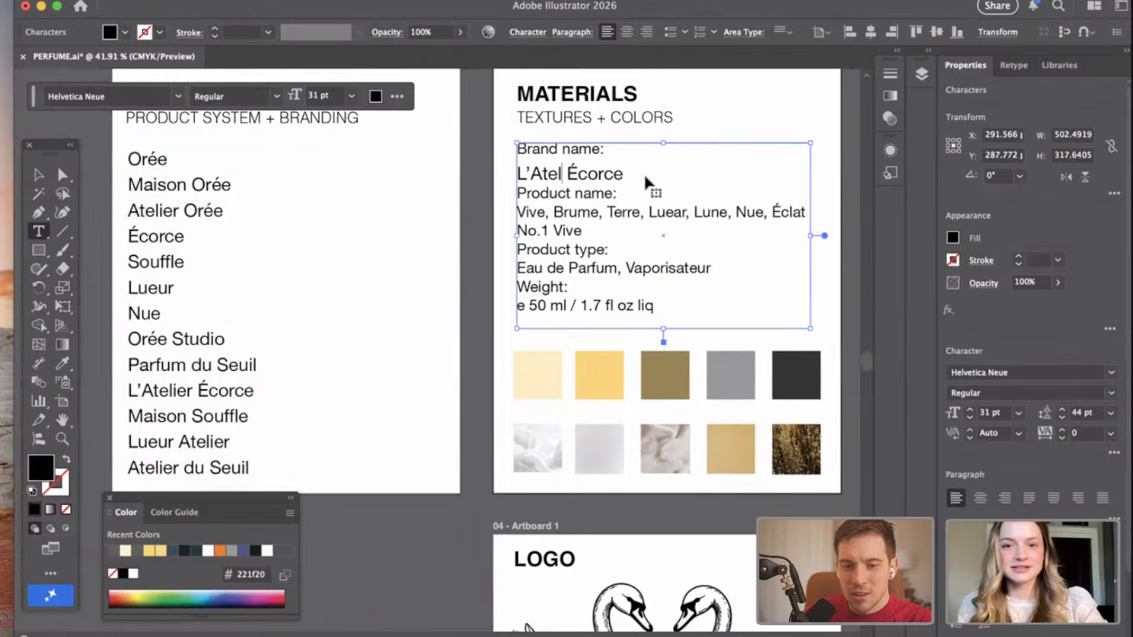
pyautogui.press('super+z')
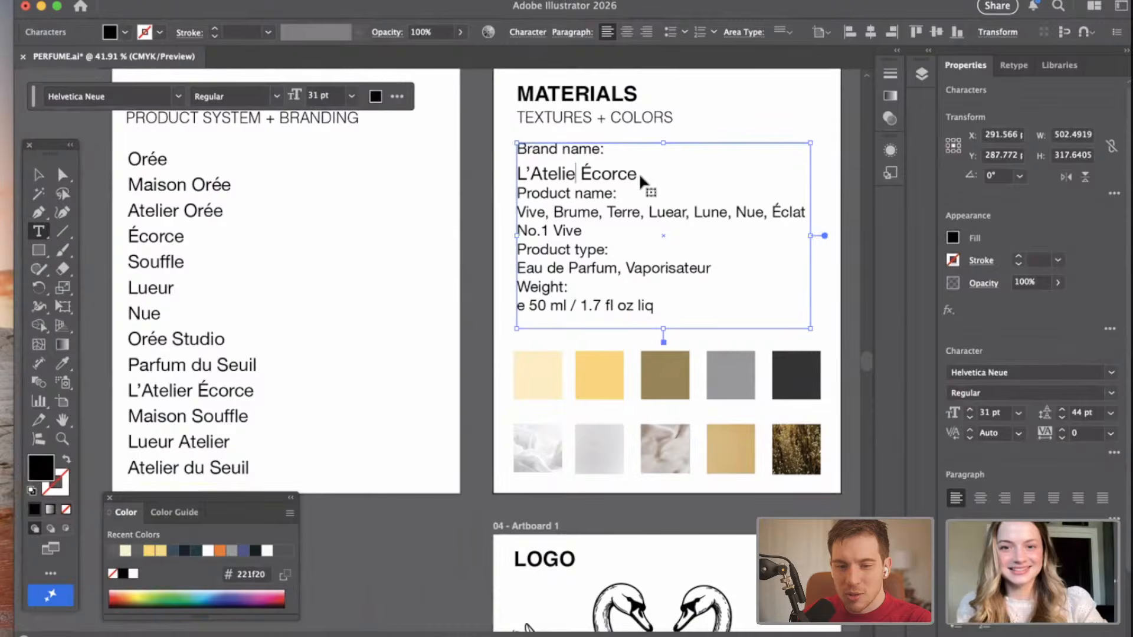
pyautogui.press('super+z')
# Replace "Écorce" with "Orée" in the brand name so it reads "L'Atelier Orée" with a single space between the words.
pyautogui.click(642, 175)
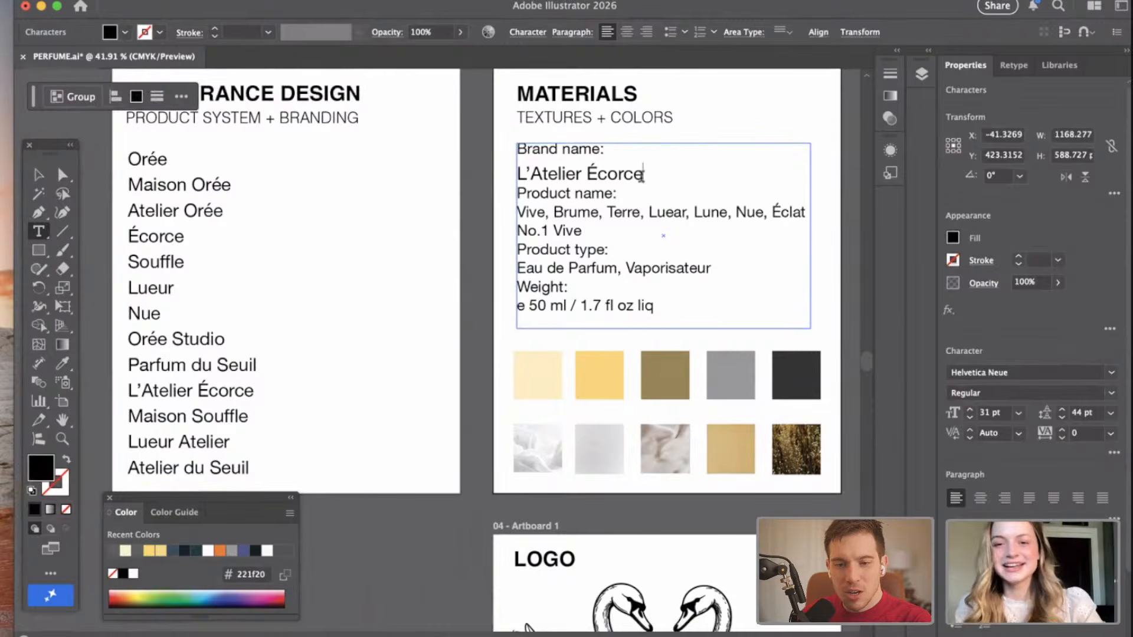
pyautogui.press('BackSpace')
pyautogui.press('BackSpace')
pyautogui.press('BackSpace')
pyautogui.press('BackSpace')
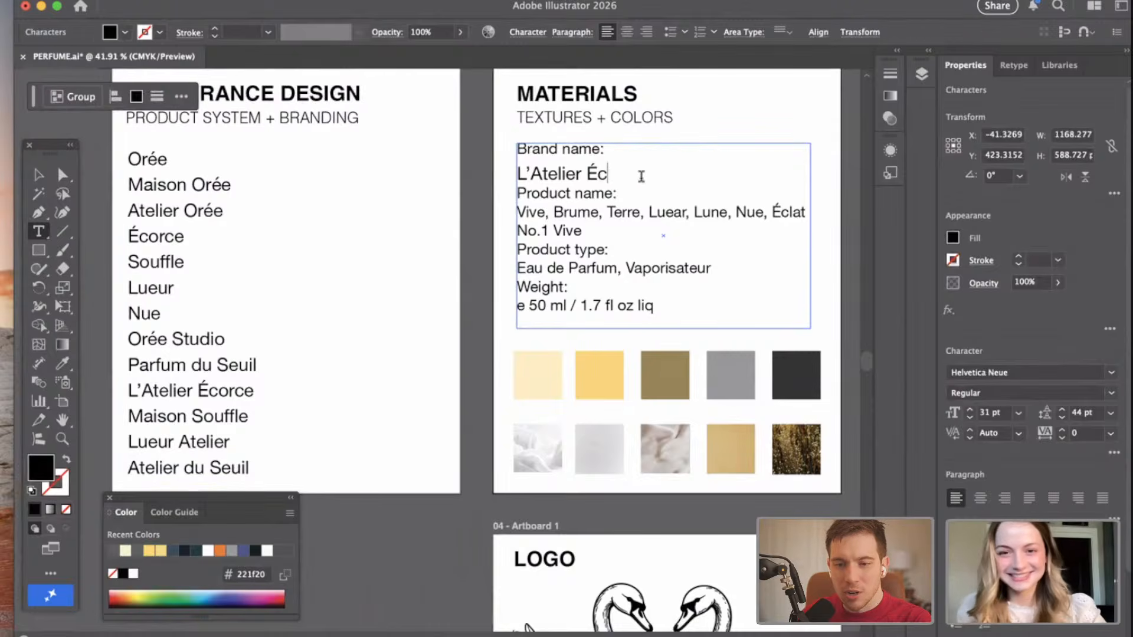
pyautogui.press('BackSpace')
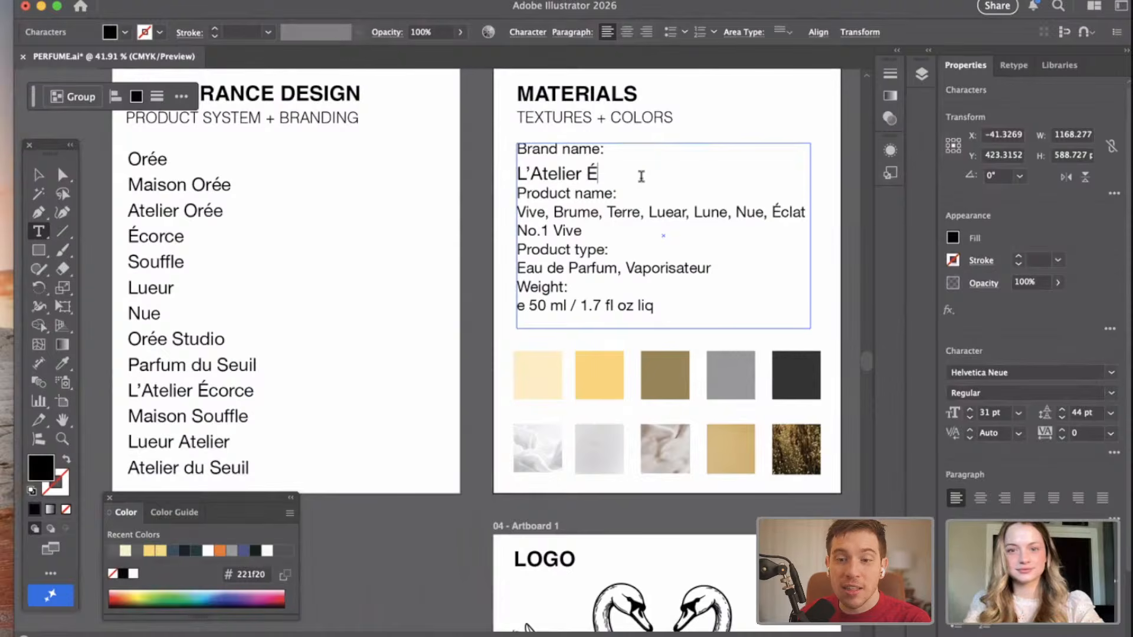
pyautogui.press('BackSpace')
pyautogui.write('Orée')
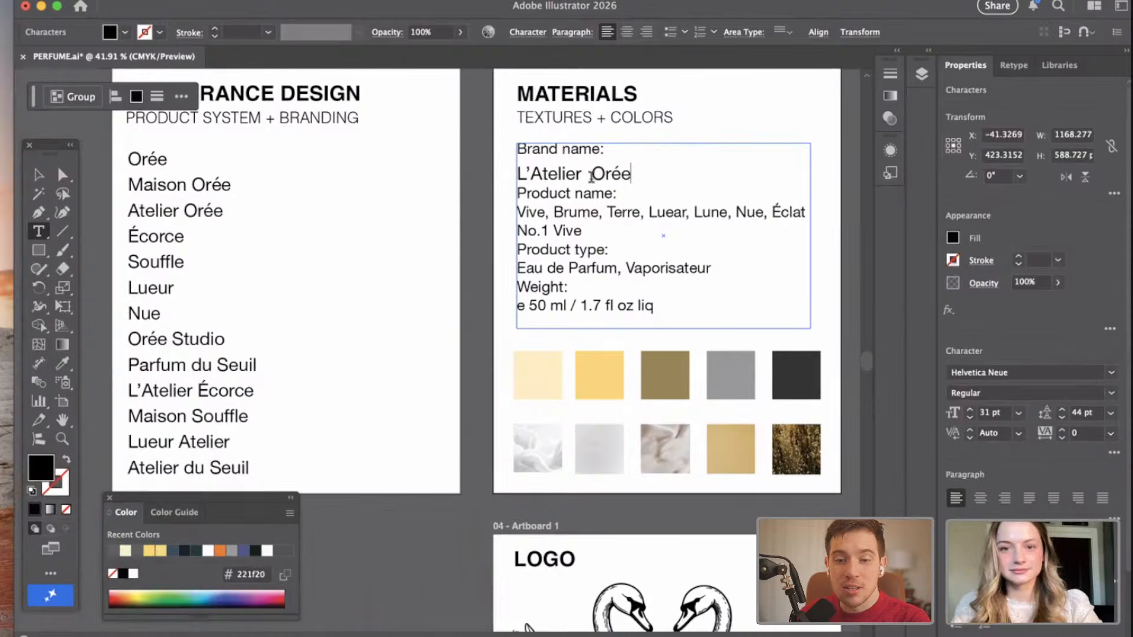
pyautogui.click(592, 174)
pyautogui.press('BackSpace')
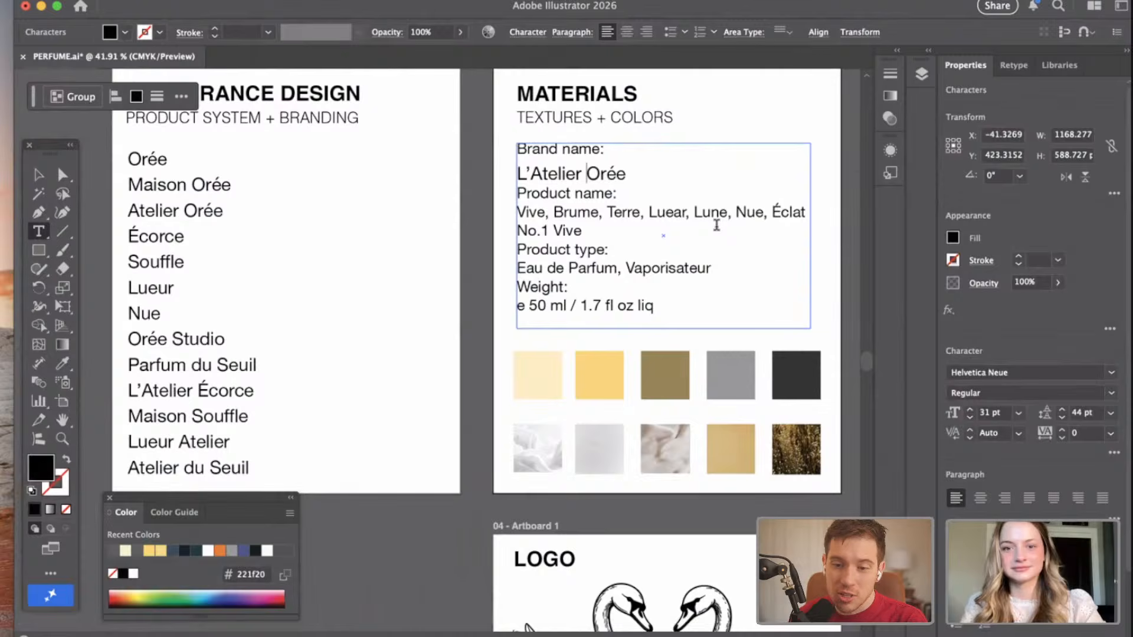
pyautogui.click(779, 285)
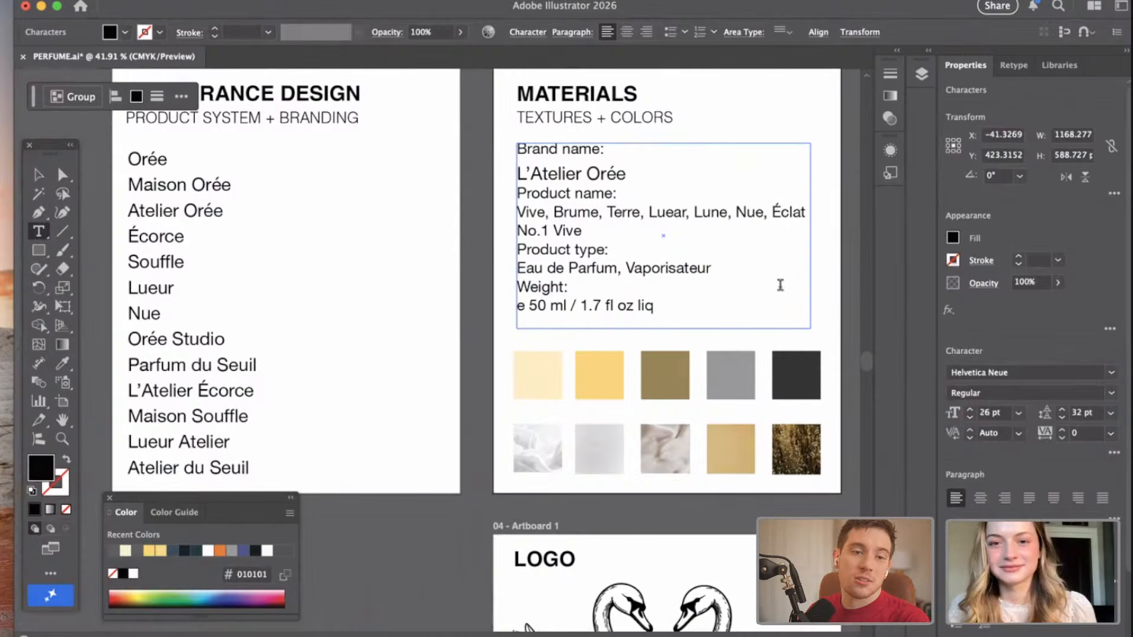
# Replace the brand name in the MATERIALS text with "Lueur Atelier" copied from the list of name ideas, and deselect the text.
pyautogui.click(162, 447)
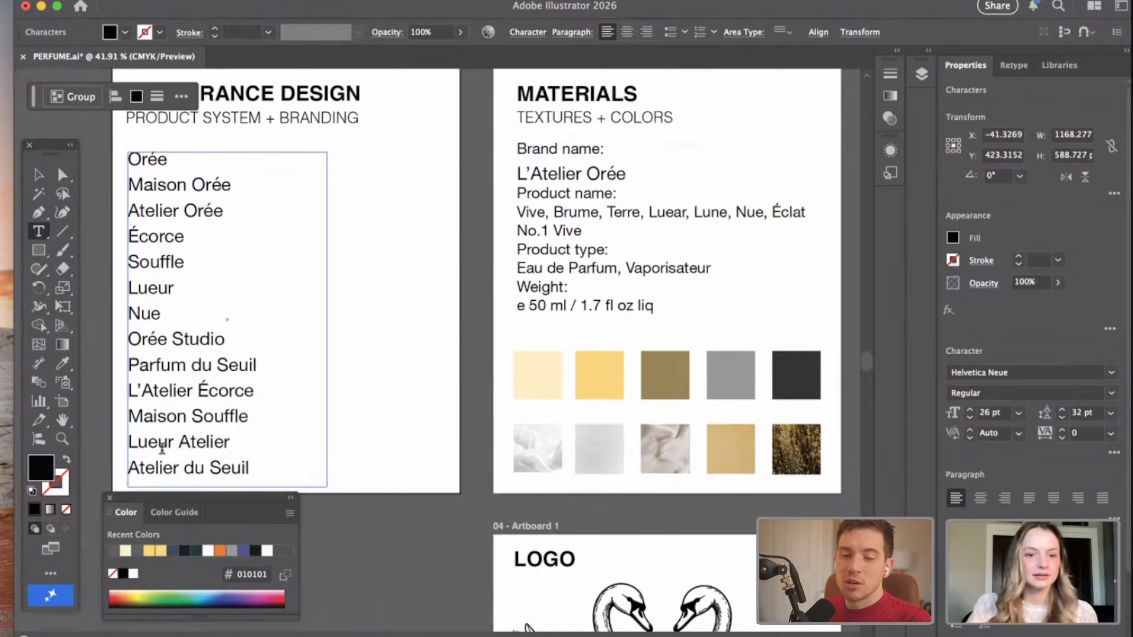
pyautogui.moveTo(224, 444); pyautogui.dragTo(120, 443)
pyautogui.click(237, 446)
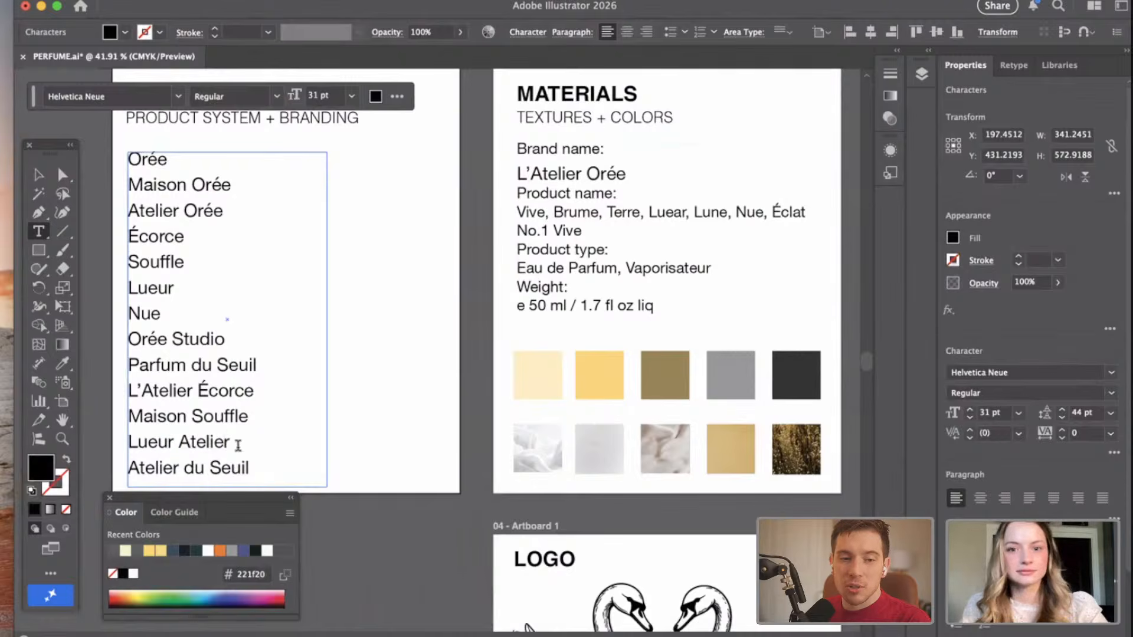
pyautogui.moveTo(233, 445); pyautogui.dragTo(119, 443)
pyautogui.press('super+c')
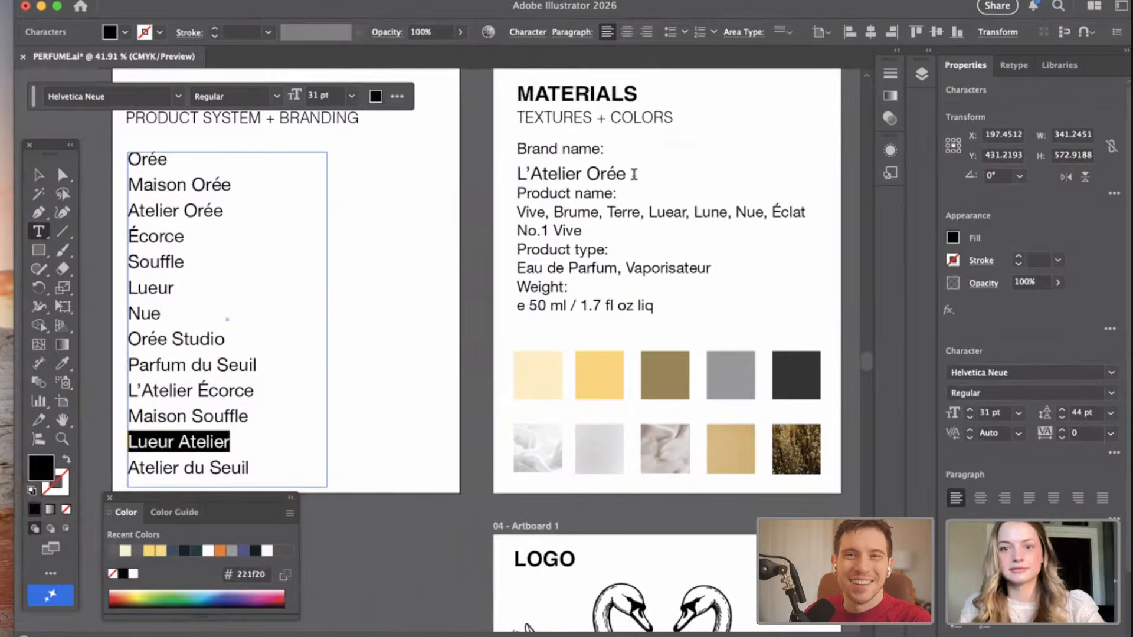
pyautogui.click(634, 174)
pyautogui.moveTo(633, 174); pyautogui.dragTo(511, 177)
pyautogui.press('BackSpace')
pyautogui.press('super+v')
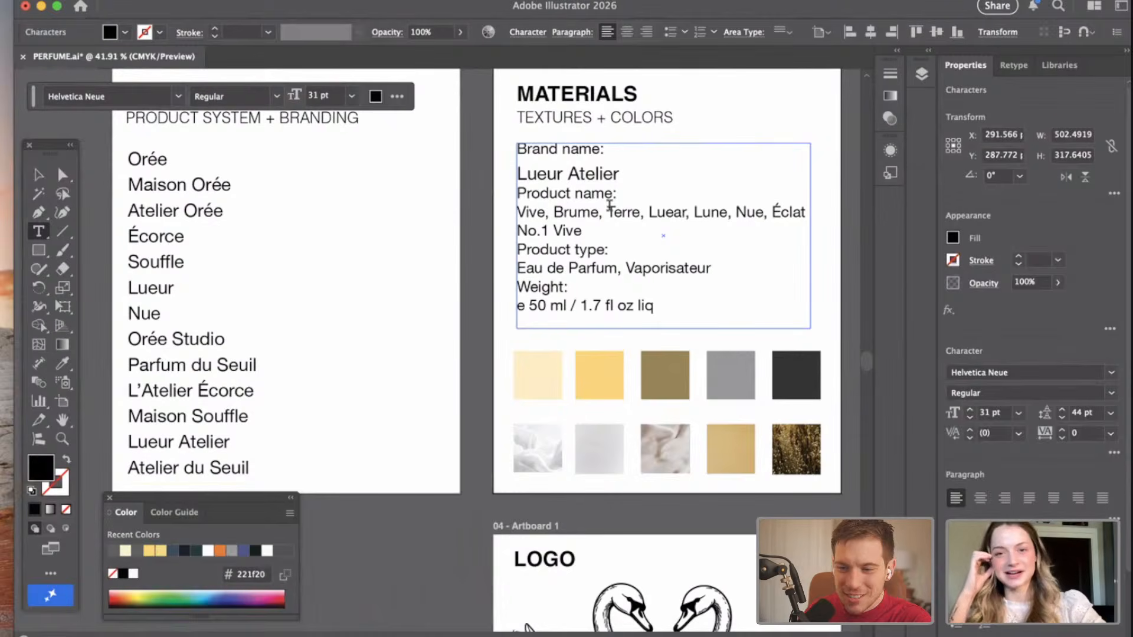
pyautogui.hscroll(5, 610, 206)
pyautogui.scroll(2, 608, 207)
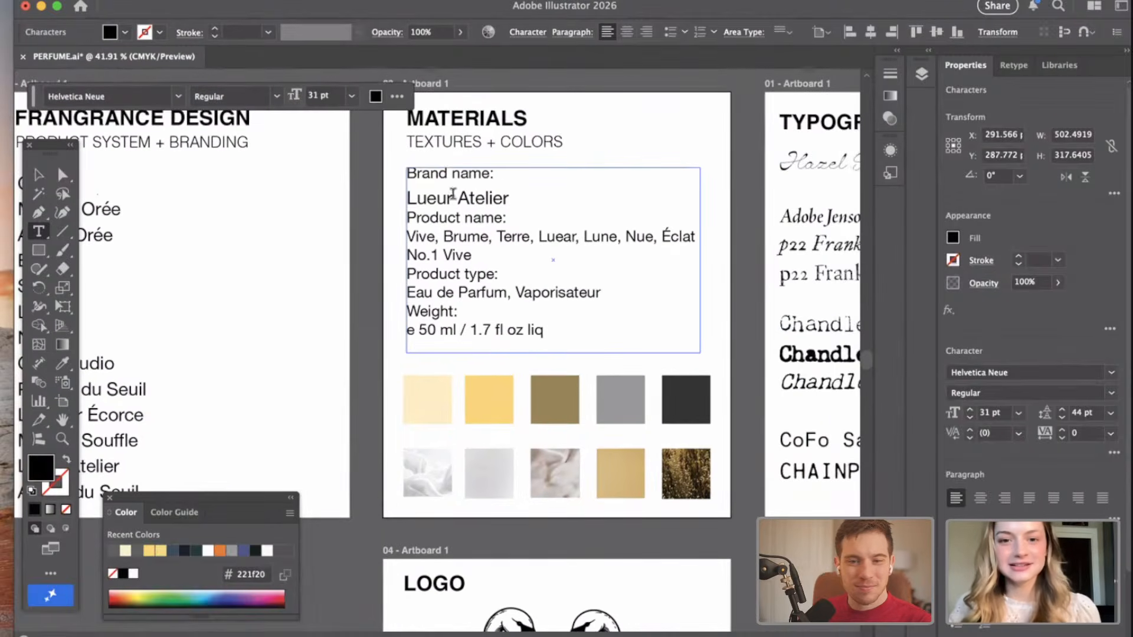
pyautogui.click(38, 175)
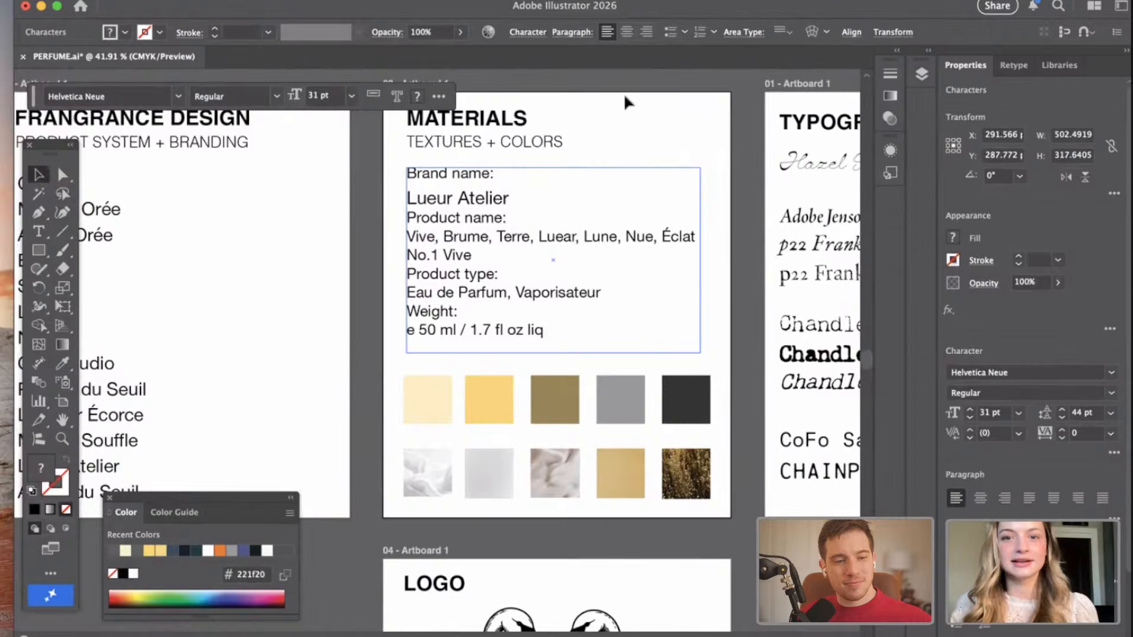
pyautogui.click(600, 144)
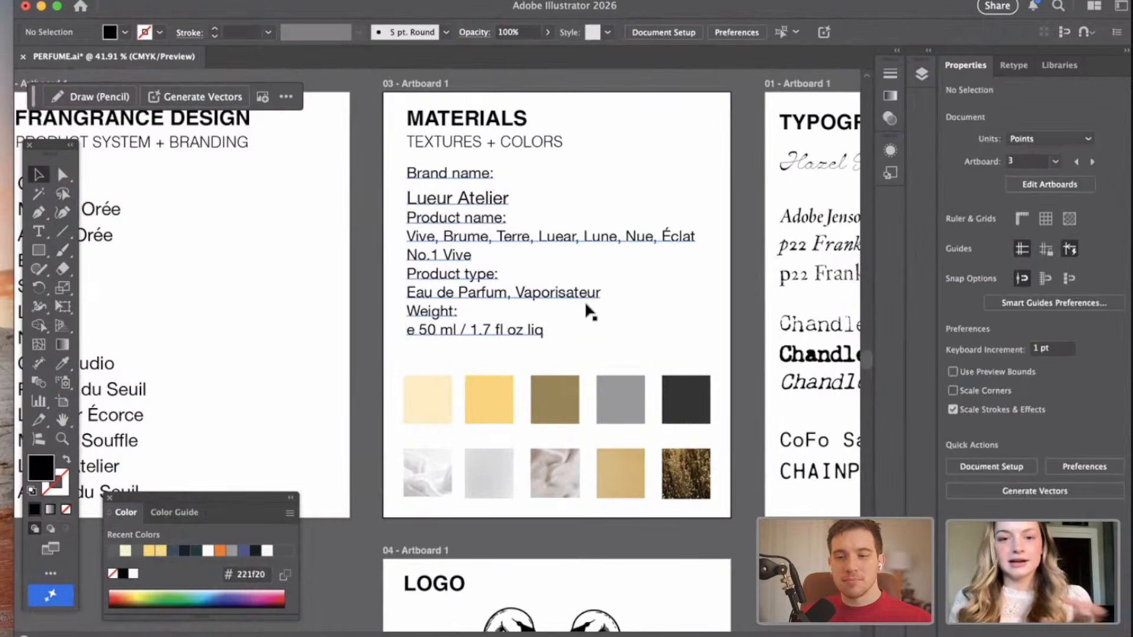
# Examine the font samples on the TYPOGRAPHY artboard up close, from Hazel Script Expanded to the Chandler42 styles.
pyautogui.hscroll(6, 590, 312)
pyautogui.scroll(-1, 590, 311)
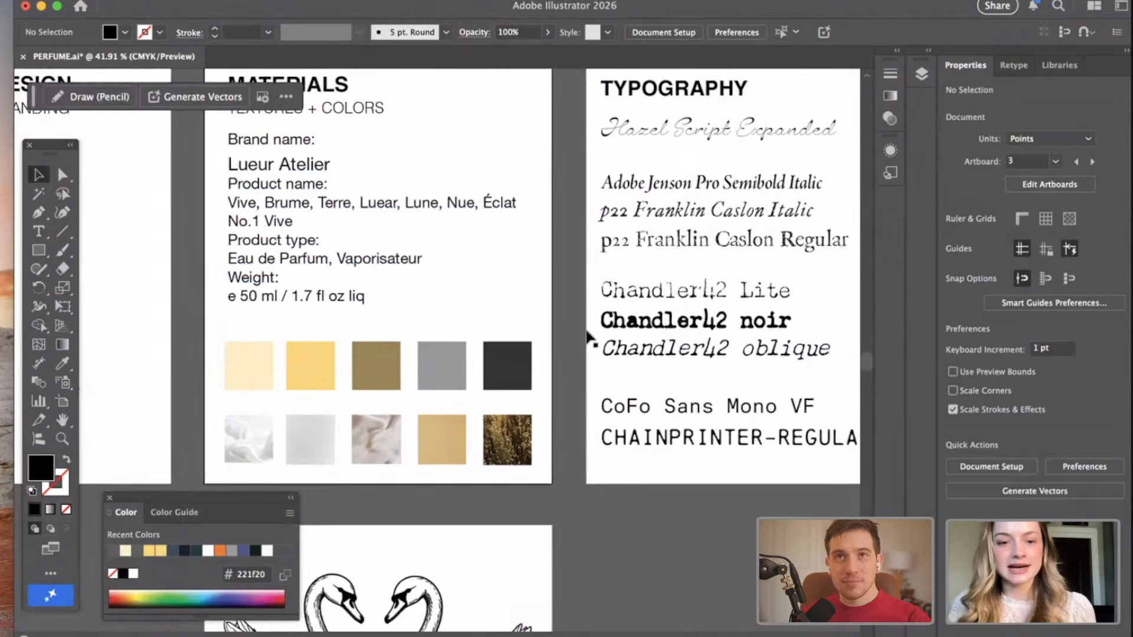
pyautogui.scroll(-5, 588, 336)
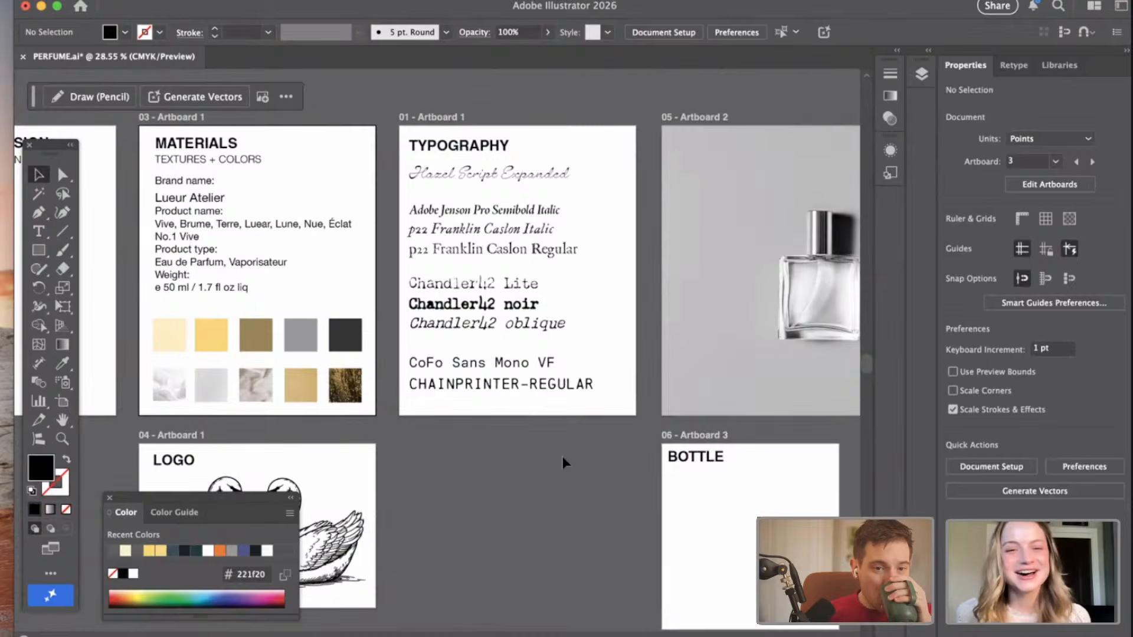
pyautogui.scroll(-1, 562, 462)
pyautogui.scroll(3, 328, 235)
pyautogui.hscroll(-2, 329, 235)
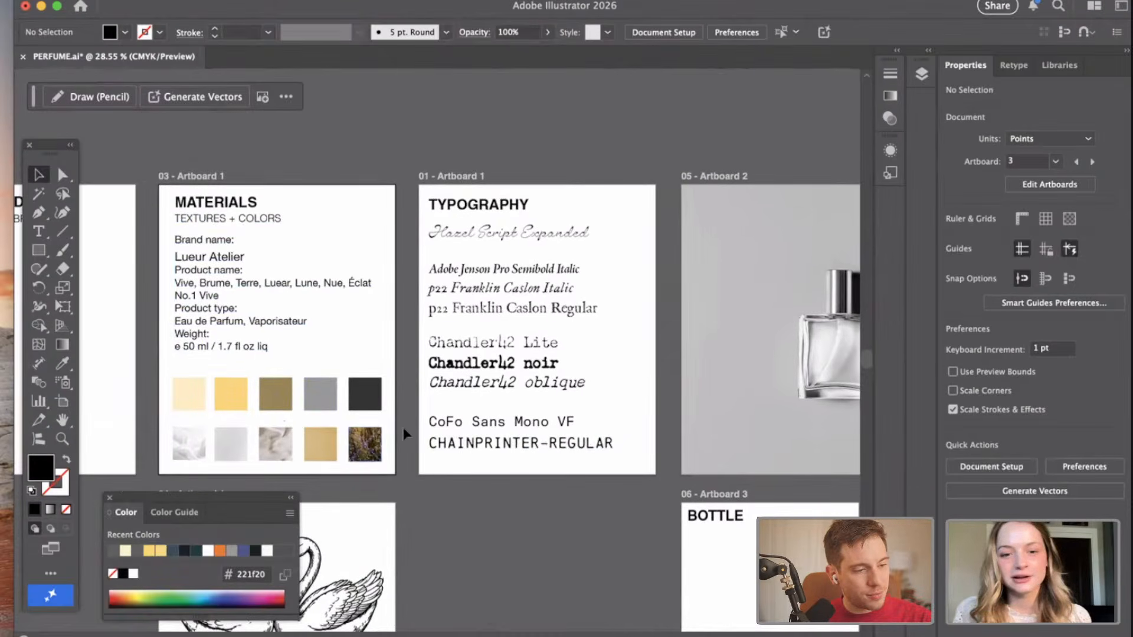
pyautogui.scroll(3, 506, 255)
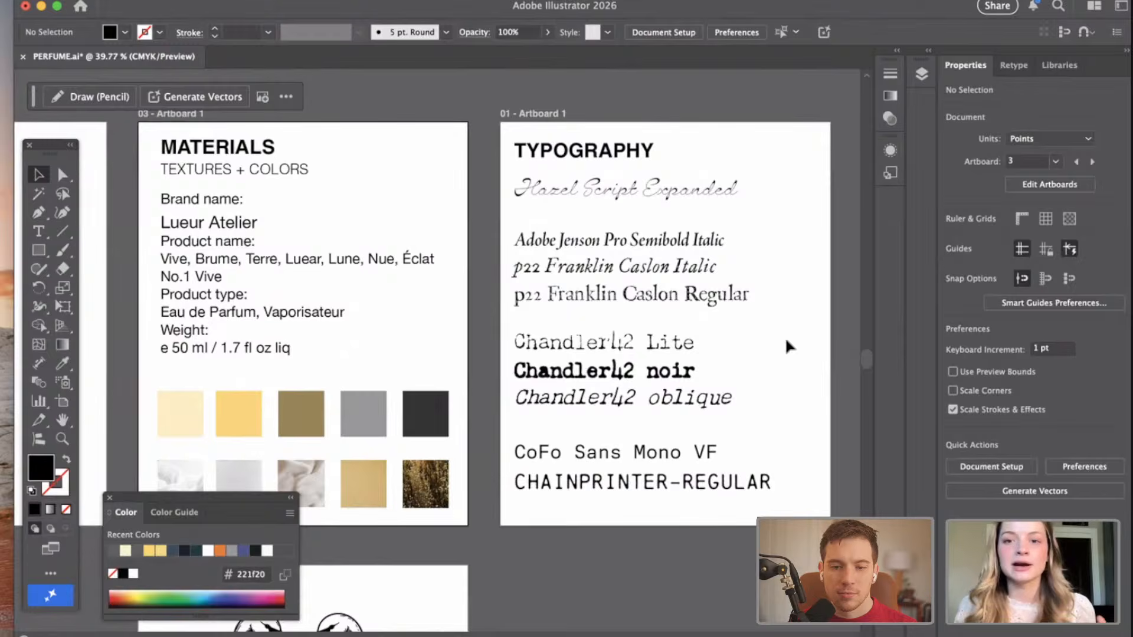
pyautogui.scroll(4, 734, 190)
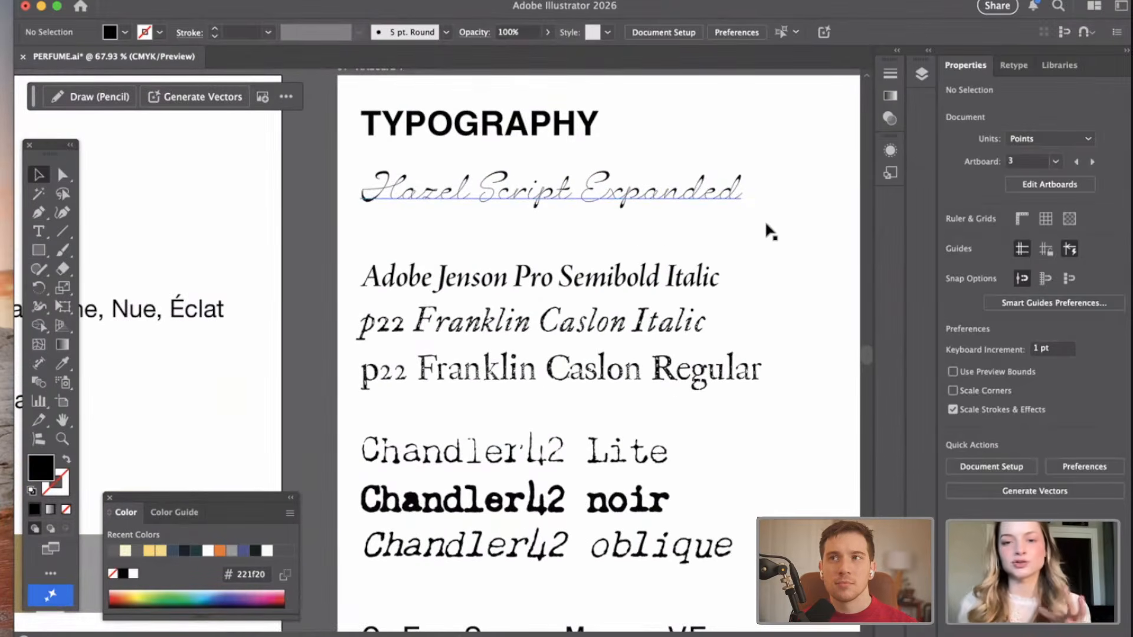
pyautogui.hscroll(5, 767, 229)
pyautogui.scroll(-2, 767, 229)
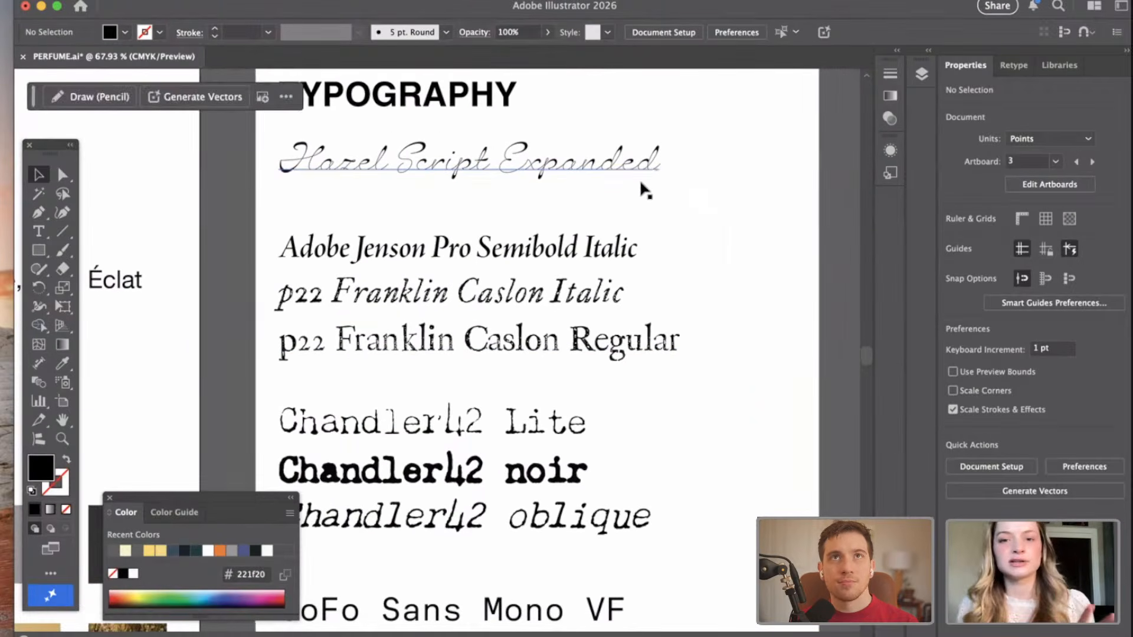
# Examine the Franklin Caslon, Chandler42, CoFo Sans Mono VF and CHAINPRINTER-REGULAR samples on the TYPOGRAPHY artboard.
pyautogui.scroll(-2, 648, 186)
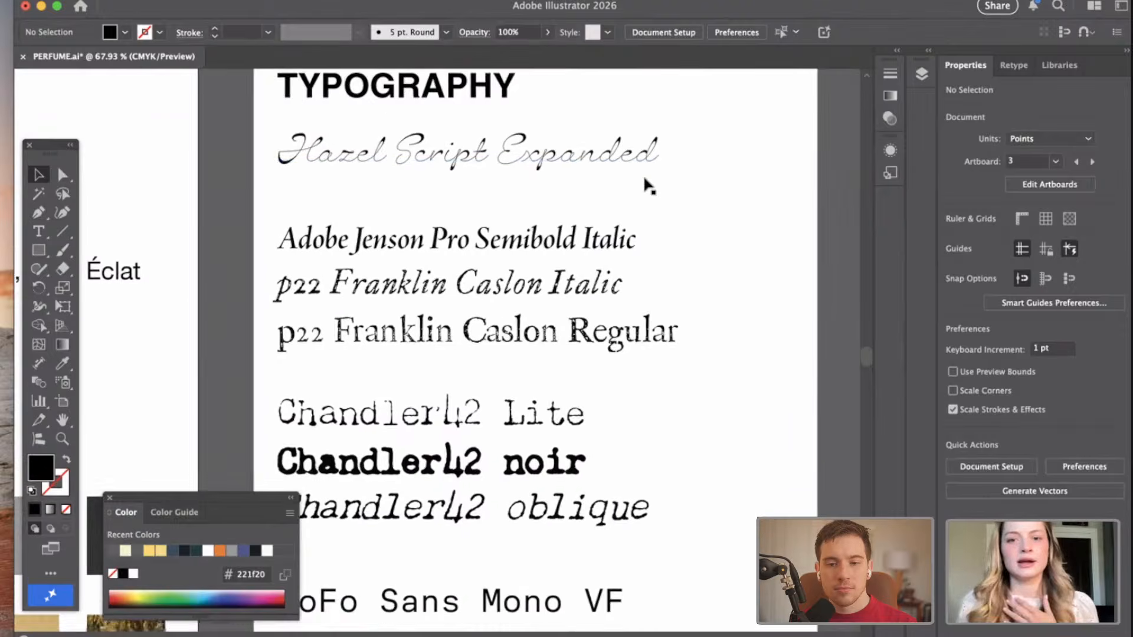
pyautogui.scroll(3, 625, 280)
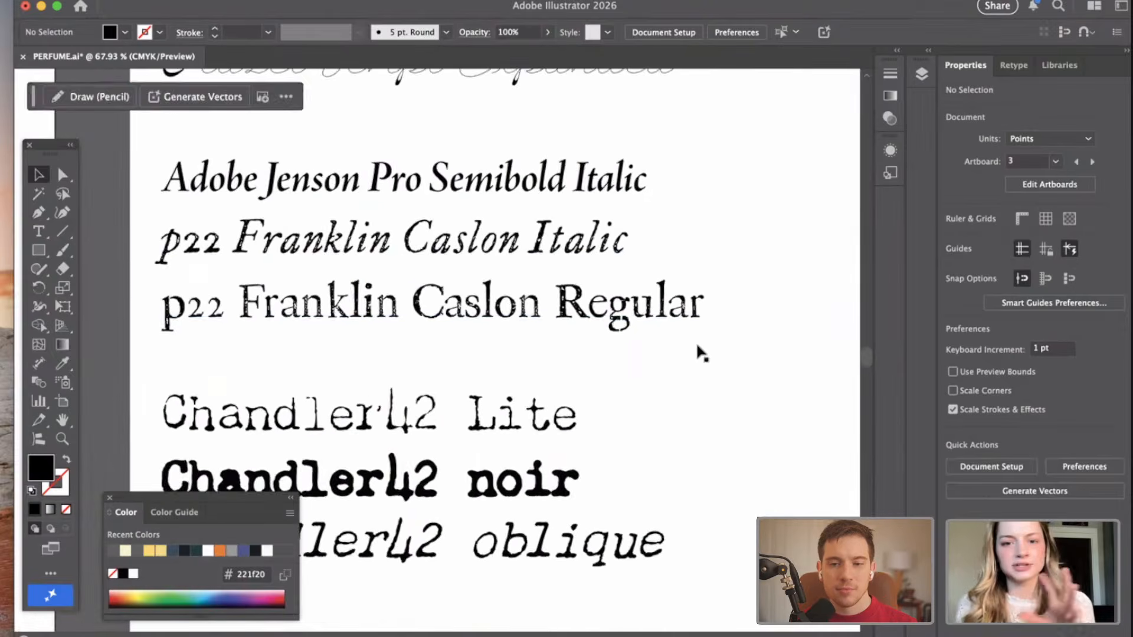
pyautogui.scroll(-1, 698, 348)
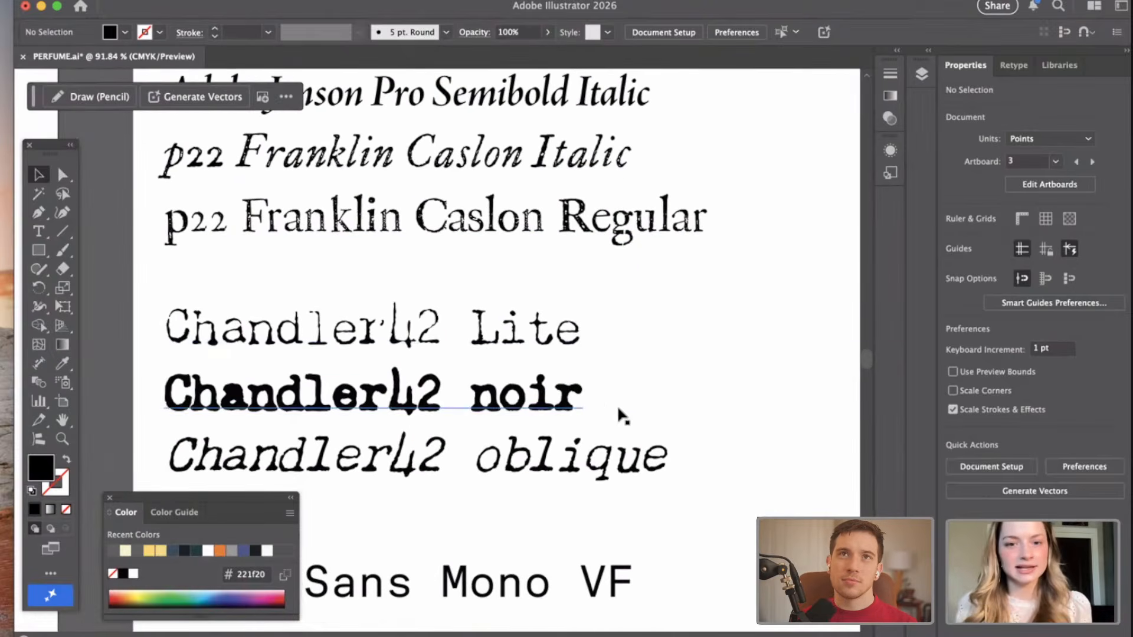
pyautogui.scroll(-2, 622, 436)
pyautogui.scroll(-2, 628, 443)
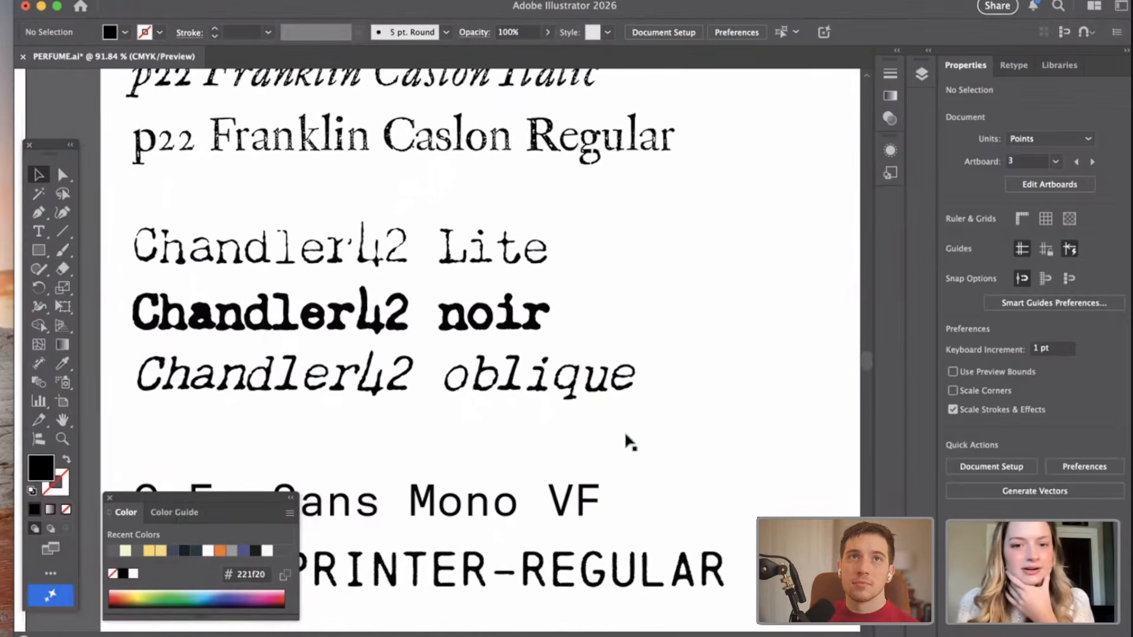
pyautogui.scroll(5, 550, 376)
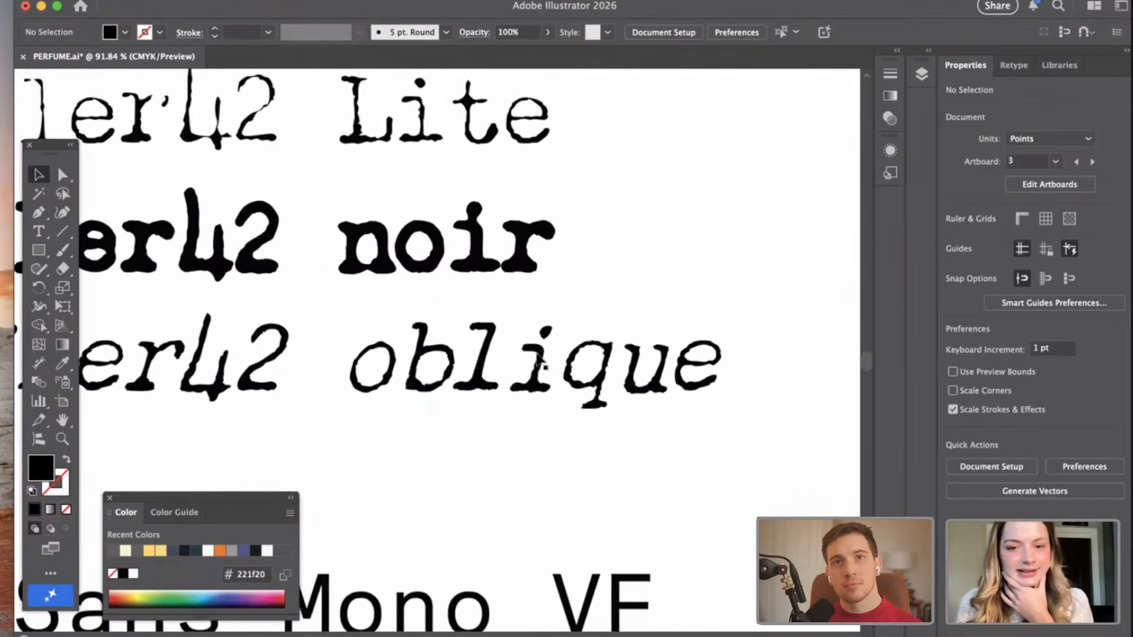
pyautogui.scroll(-2, 543, 401)
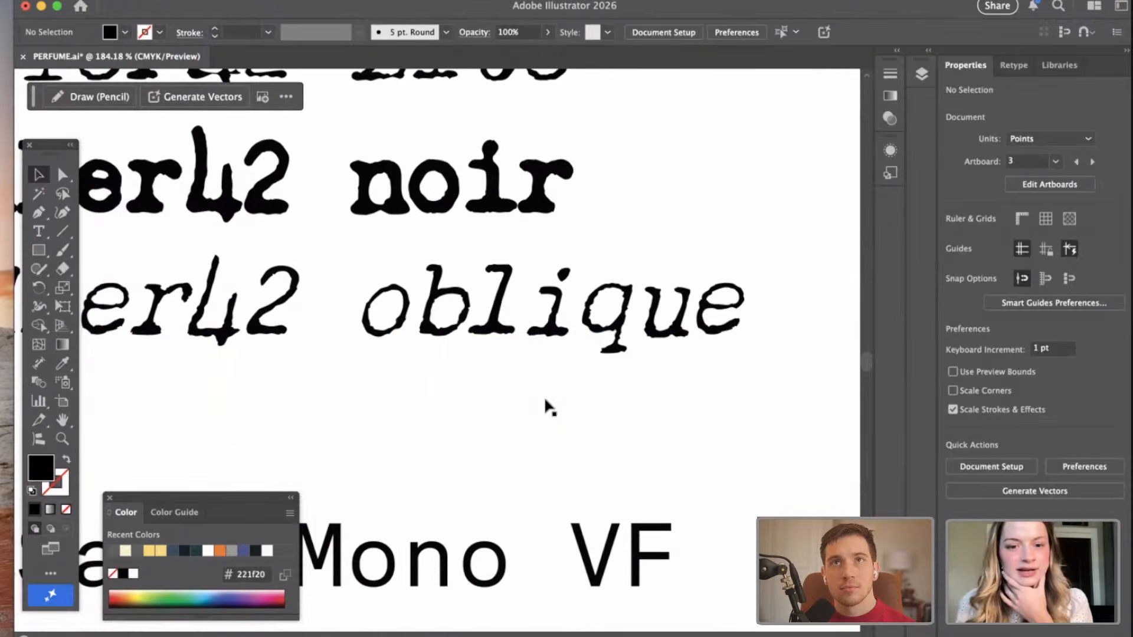
pyautogui.scroll(-2, 543, 401)
pyautogui.scroll(-3, 457, 525)
pyautogui.scroll(4, 488, 516)
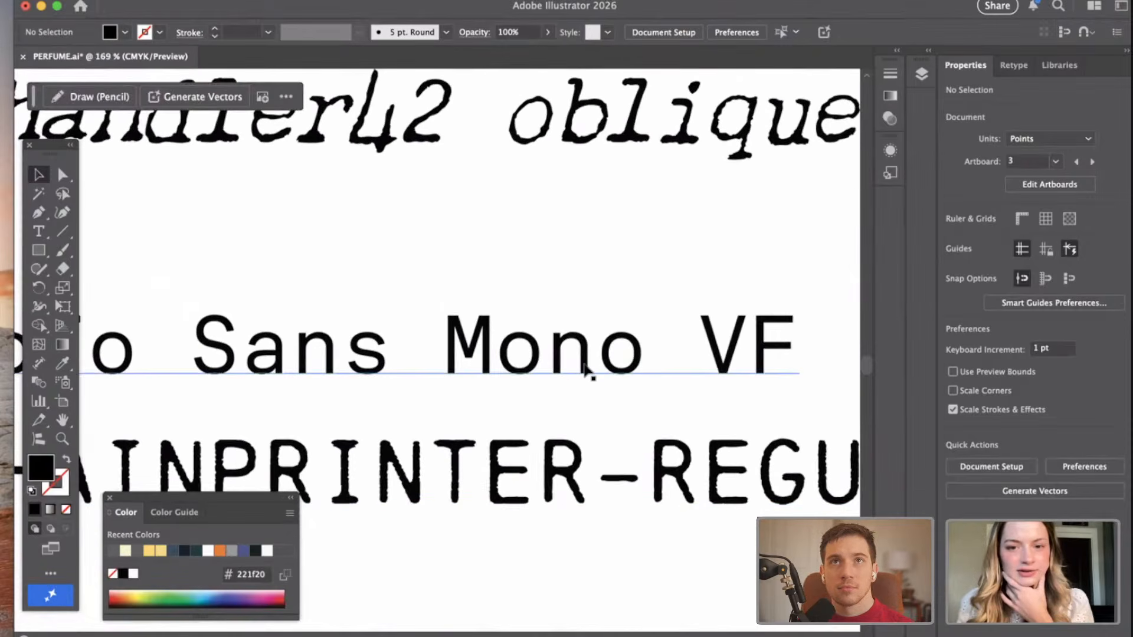
pyautogui.scroll(-4, 586, 371)
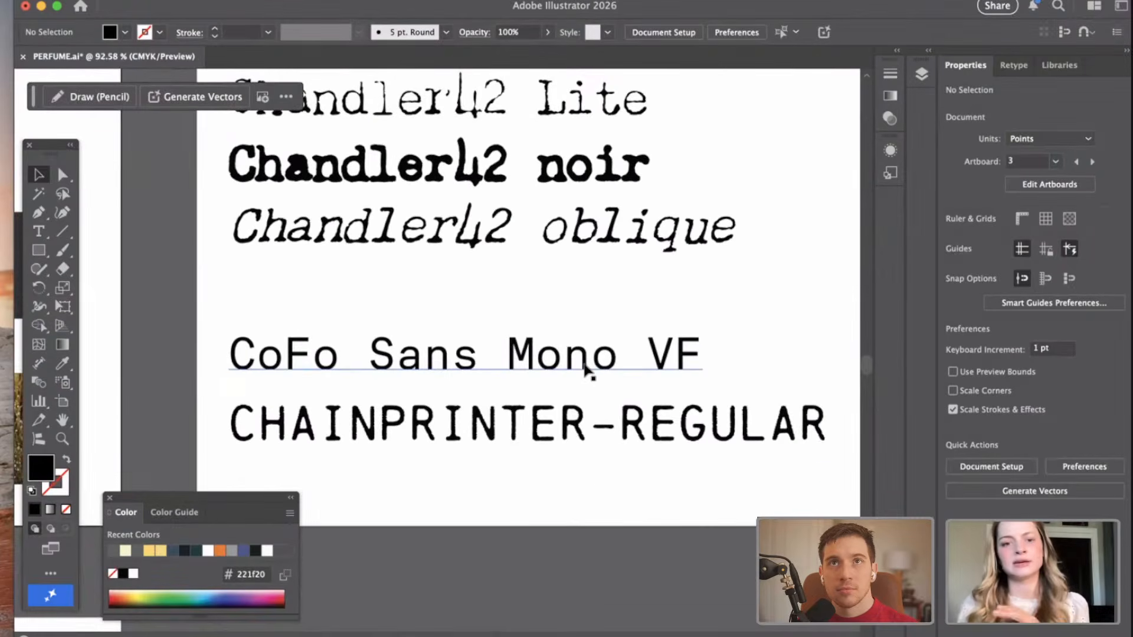
pyautogui.scroll(2, 584, 363)
pyautogui.scroll(-1, 584, 359)
pyautogui.scroll(2, 584, 359)
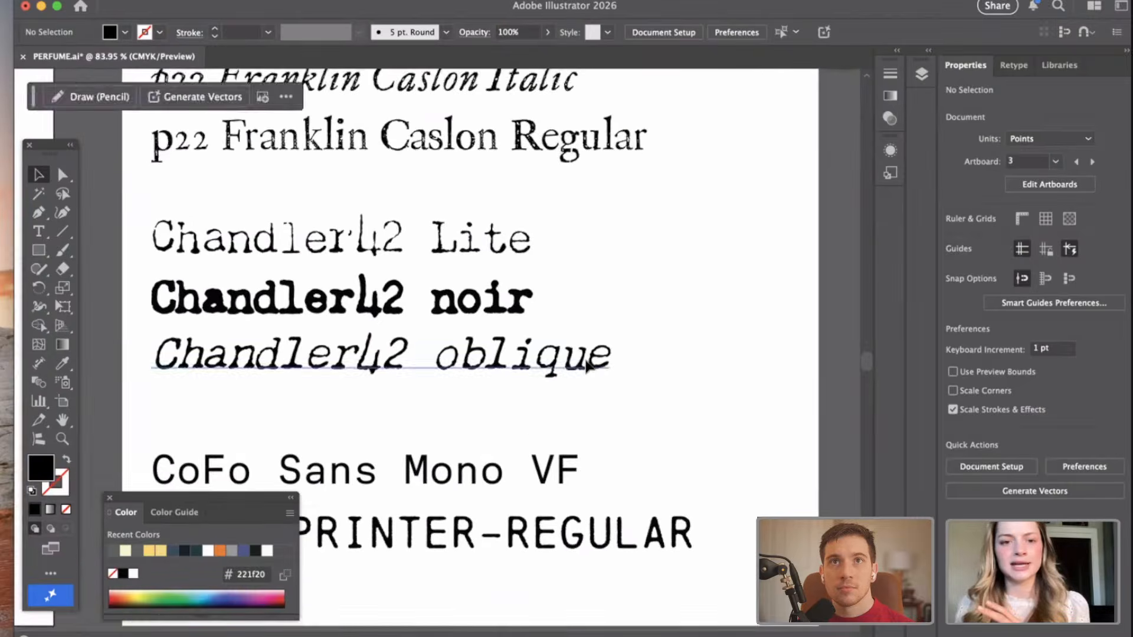
pyautogui.scroll(-3, 586, 366)
pyautogui.scroll(2, 599, 347)
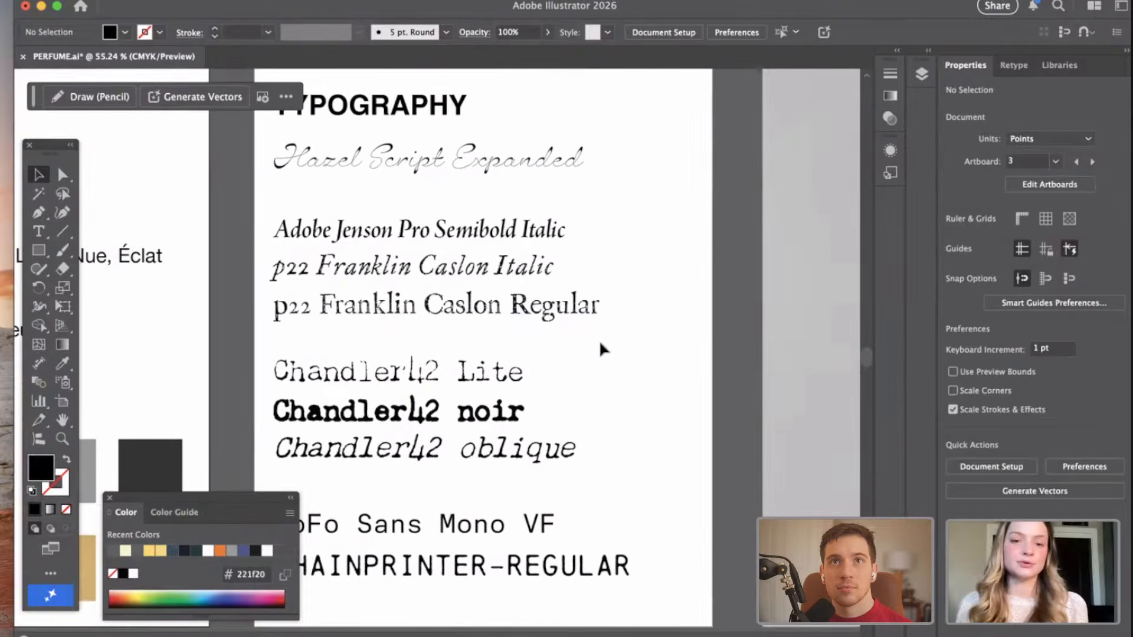
pyautogui.scroll(-5, 603, 331)
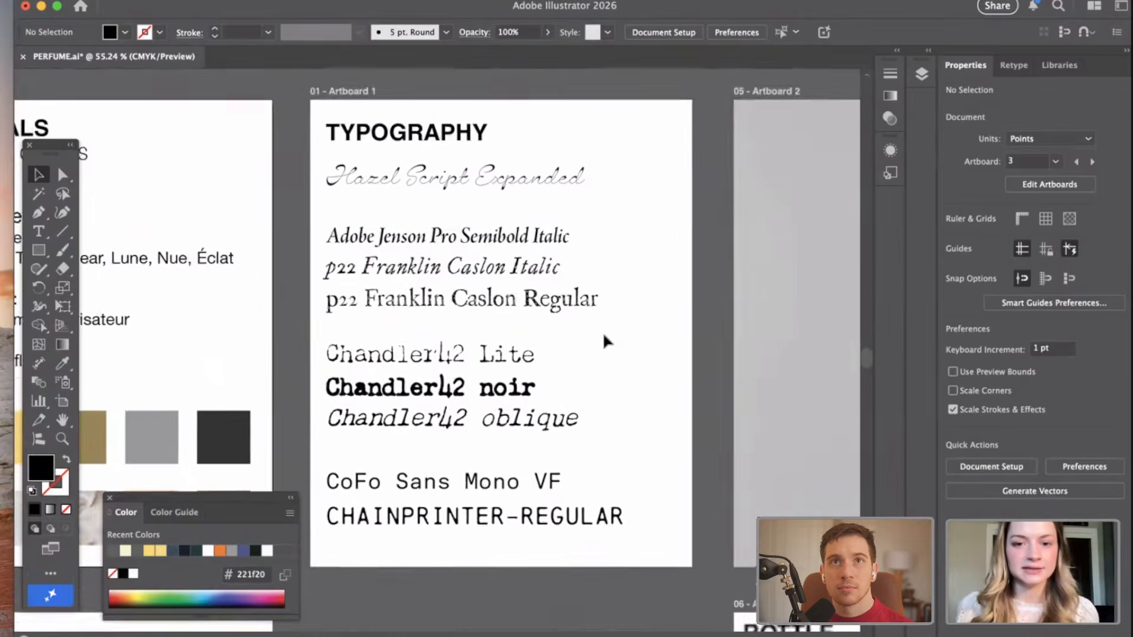
# Duplicate the TYPOGRAPHY artboard together with its font samples.
pyautogui.scroll(-1, 603, 335)
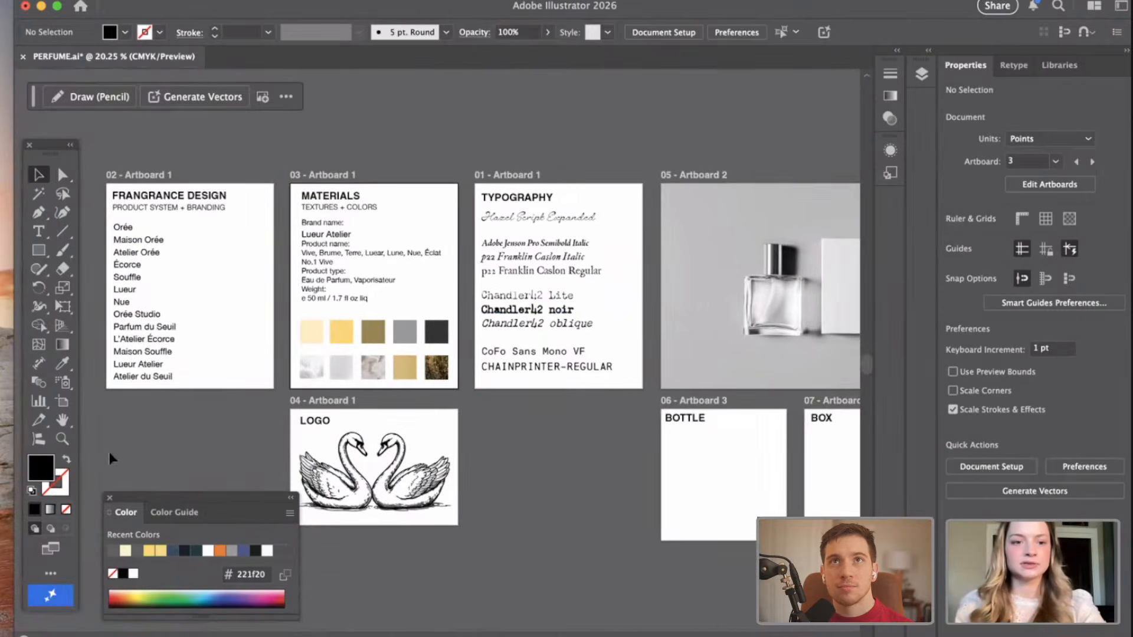
pyautogui.scroll(3, 269, 361)
pyautogui.scroll(2, 432, 231)
pyautogui.hscroll(2, 432, 231)
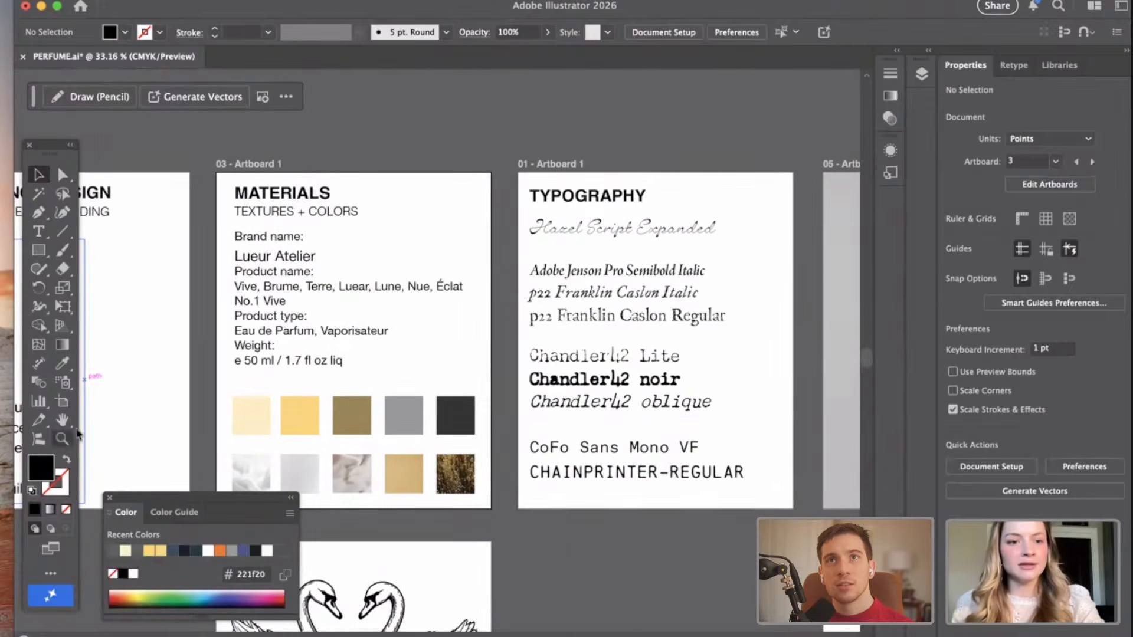
pyautogui.click(62, 402)
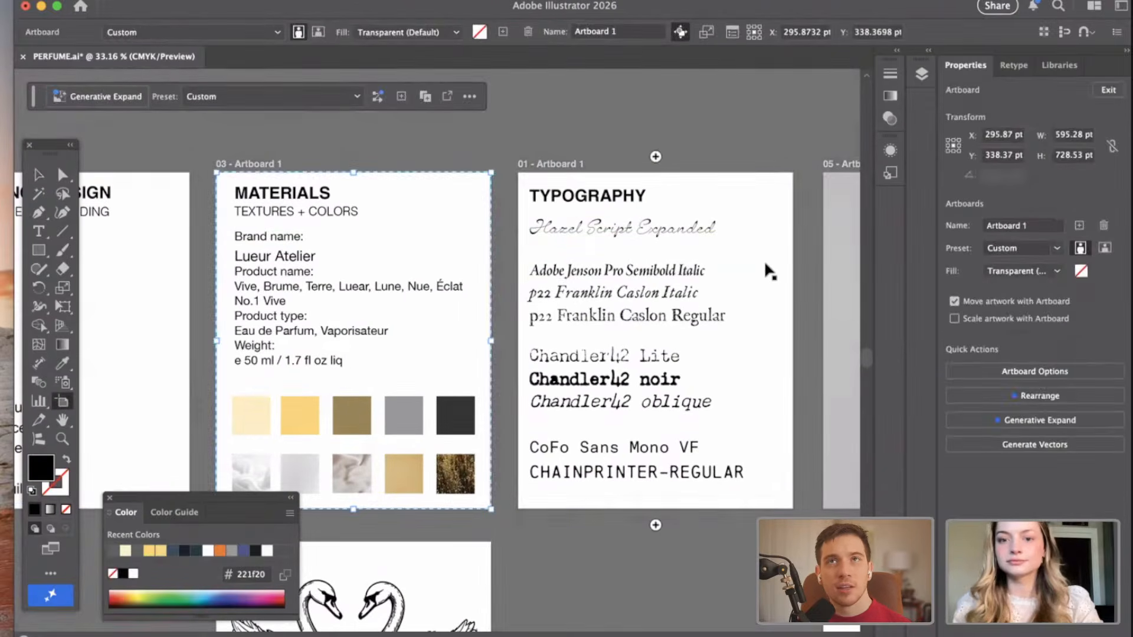
pyautogui.click(778, 248)
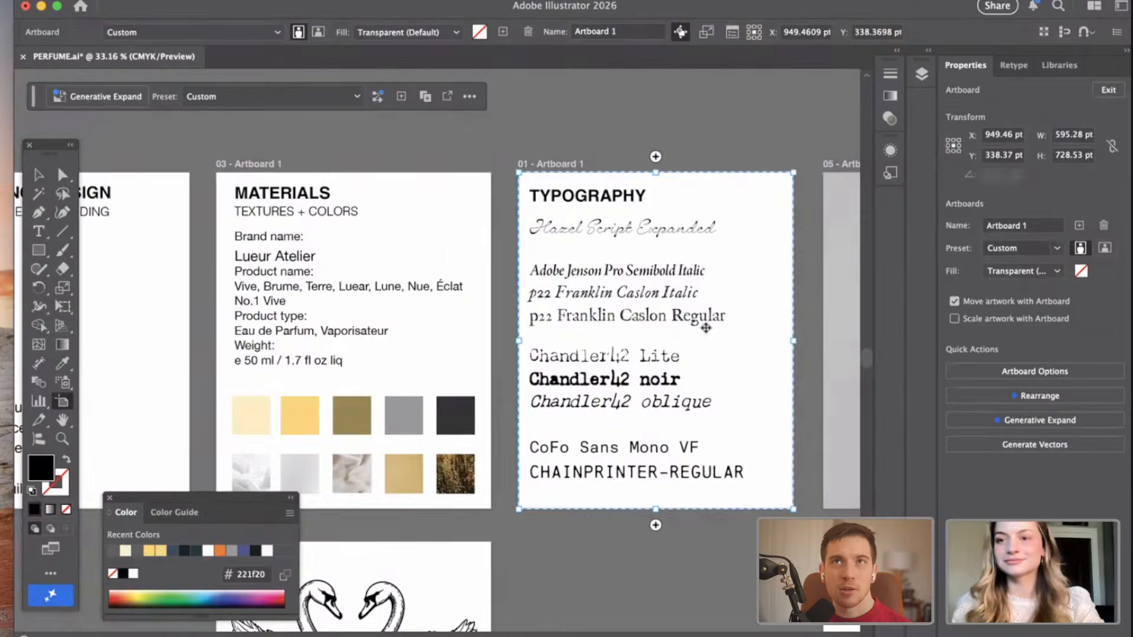
pyautogui.scroll(-10, 706, 328)
pyautogui.scroll(-4, 706, 328)
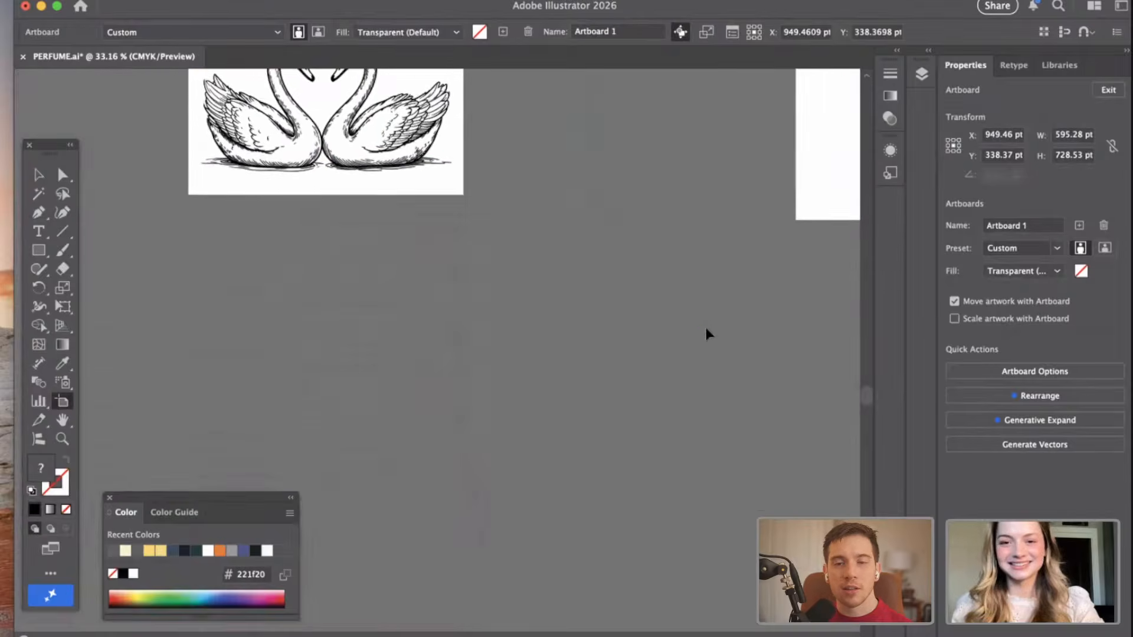
pyautogui.press('super+v')
pyautogui.scroll(-6, 705, 328)
pyautogui.hscroll(5, 705, 328)
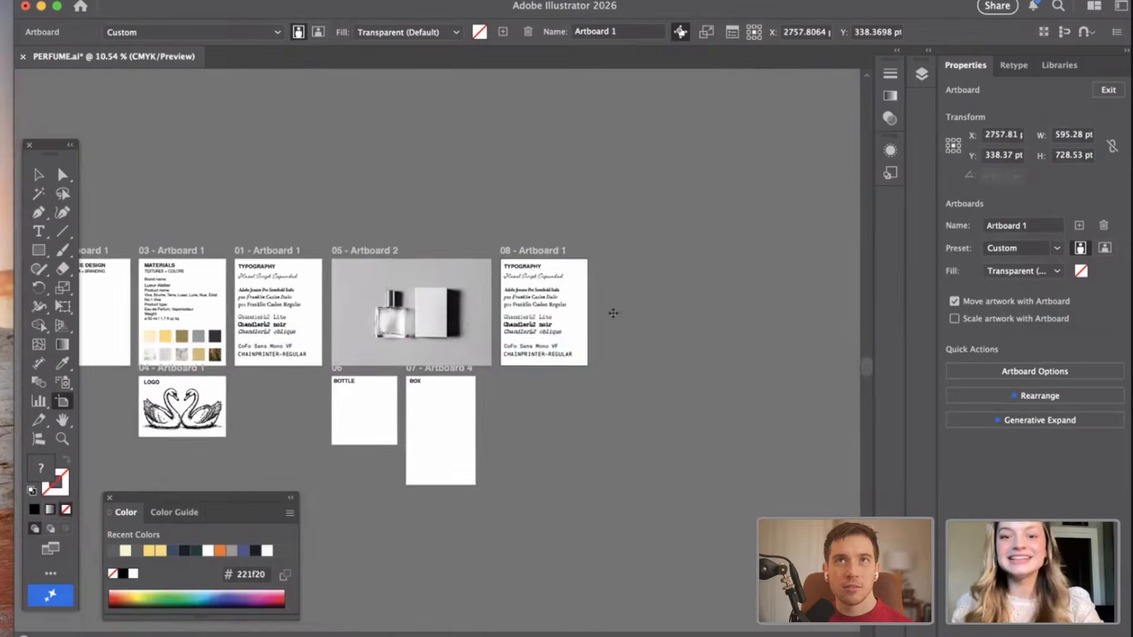
# Widen the duplicated TYPOGRAPHY artboard to the right to about 1254 pt, and deselect its artwork.
pyautogui.scroll(5, 579, 308)
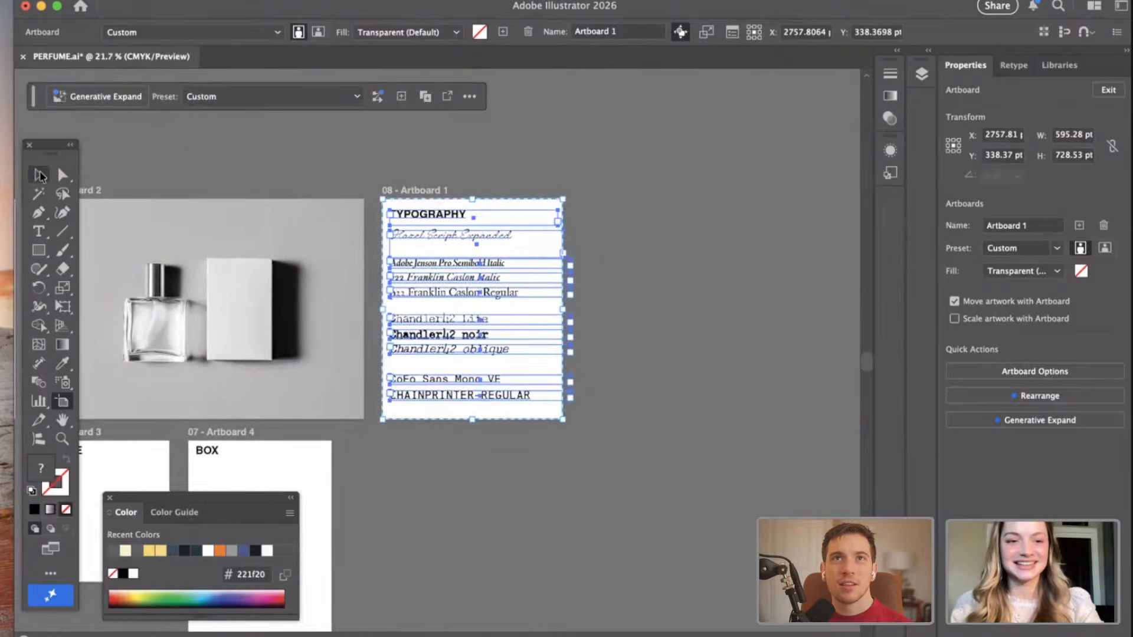
pyautogui.scroll(3, 671, 227)
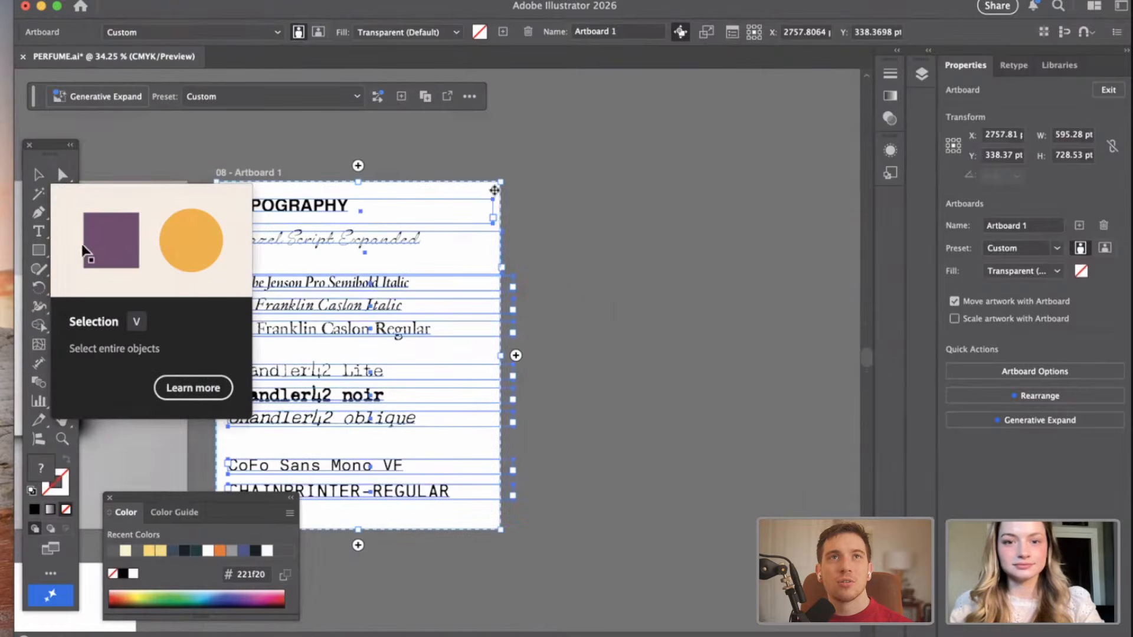
pyautogui.moveTo(501, 192); pyautogui.dragTo(773, 208)
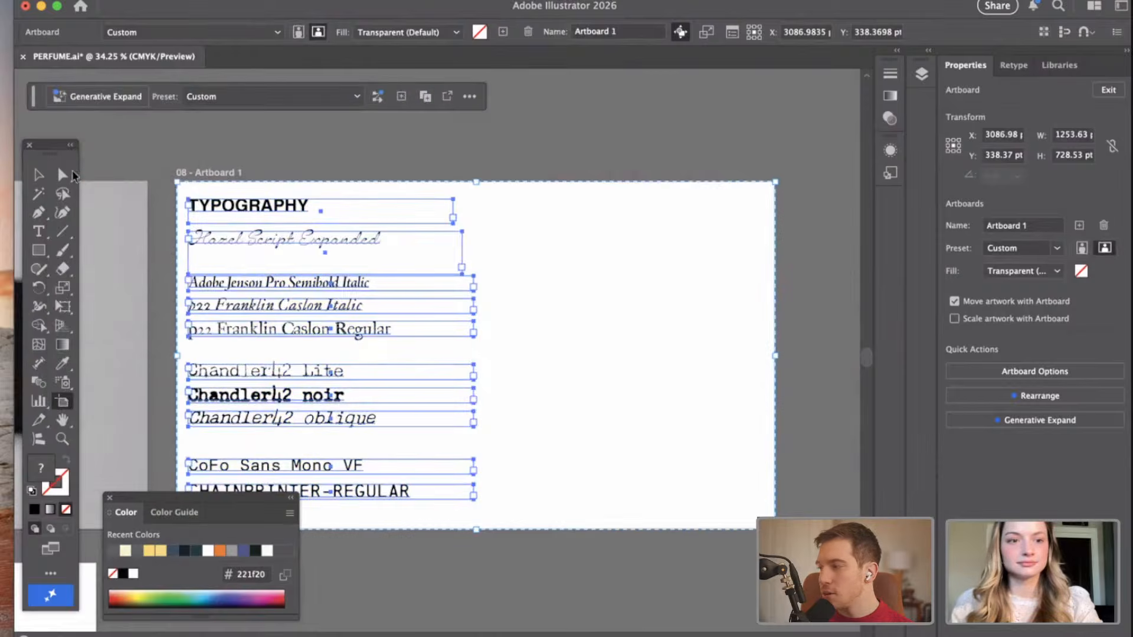
pyautogui.click(41, 176)
pyautogui.click(452, 142)
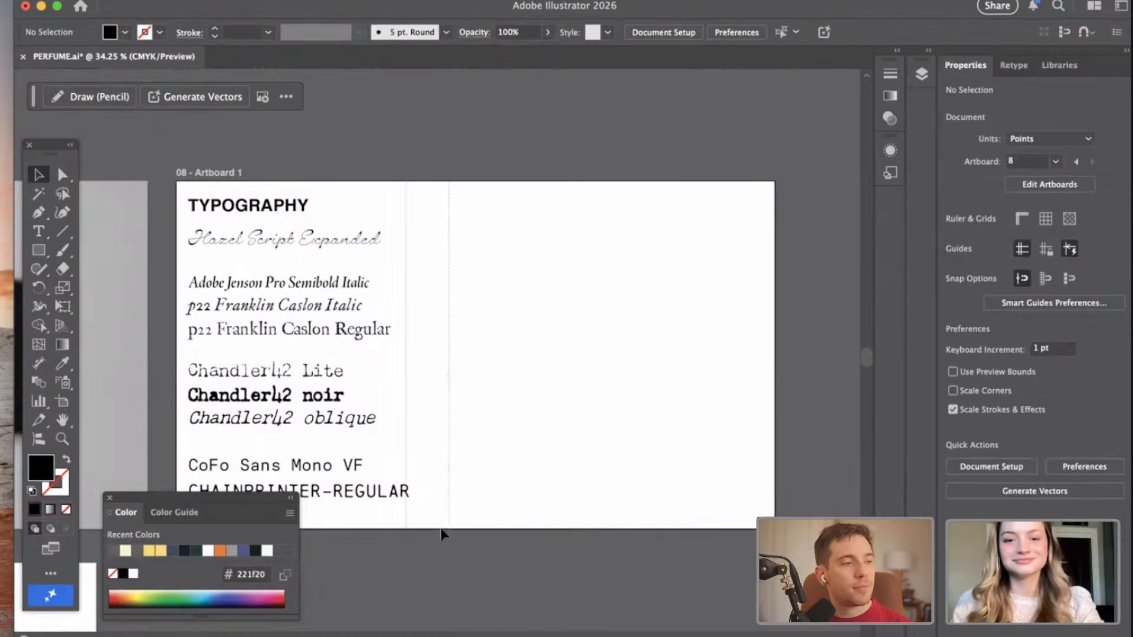
# Narrow the text frames of all the font samples on the widened artboard from their right side, and deselect them.
pyautogui.moveTo(441, 530); pyautogui.dragTo(441, 531)
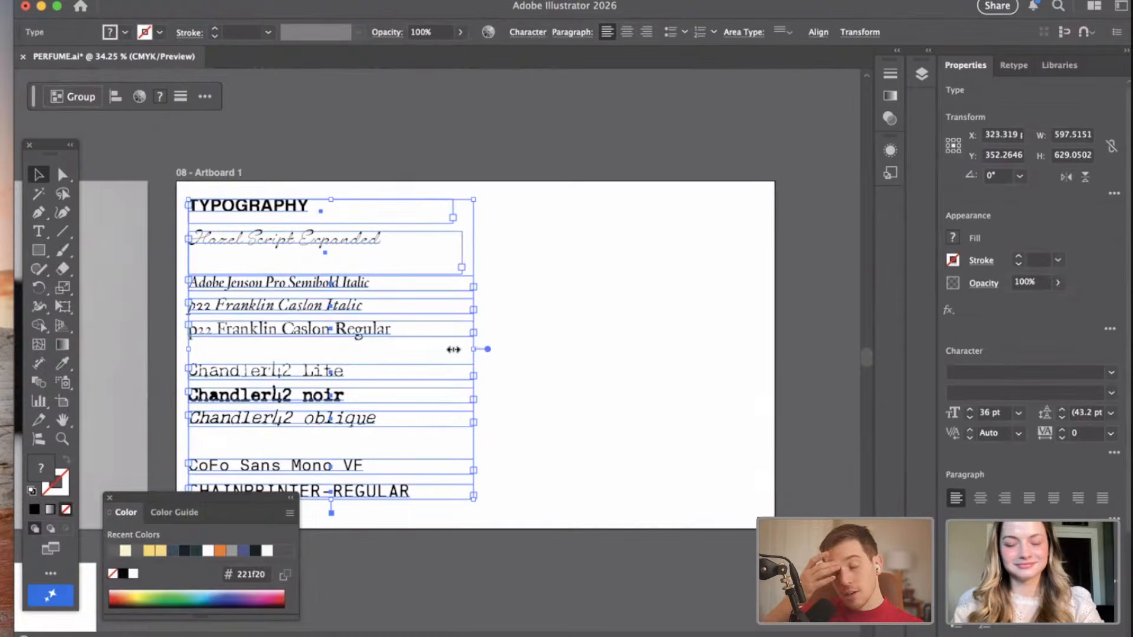
pyautogui.moveTo(453, 349); pyautogui.dragTo(416, 347)
pyautogui.click(464, 166)
pyautogui.scroll(-2, 500, 147)
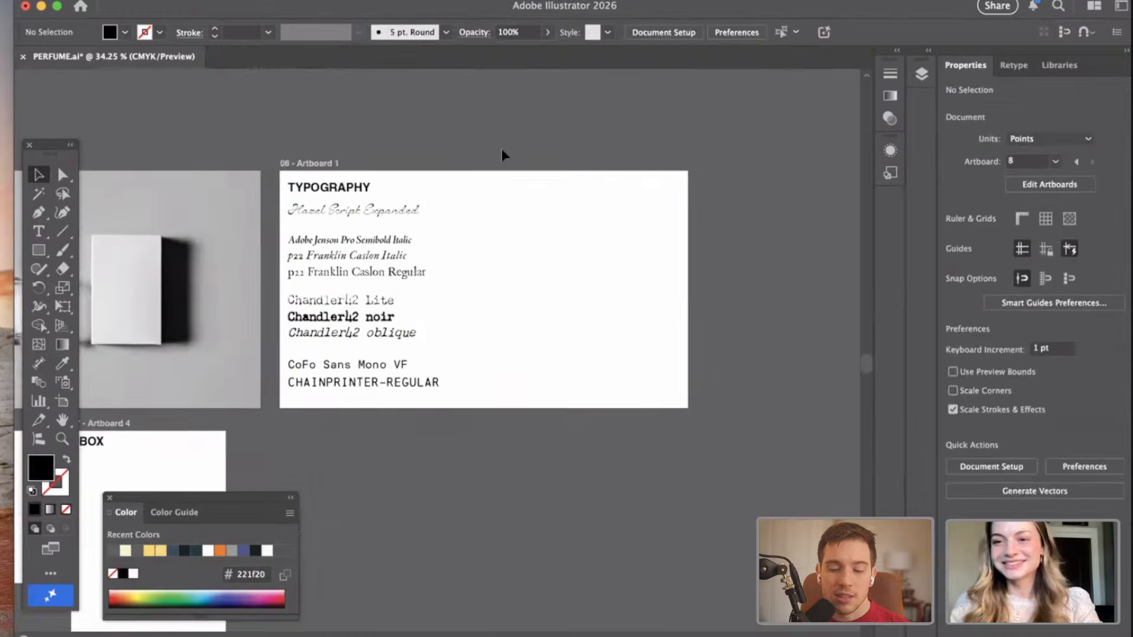
# Copy the brand name "Lueur Atelier" from the text on the MATERIALS artboard.
pyautogui.scroll(-3, 501, 147)
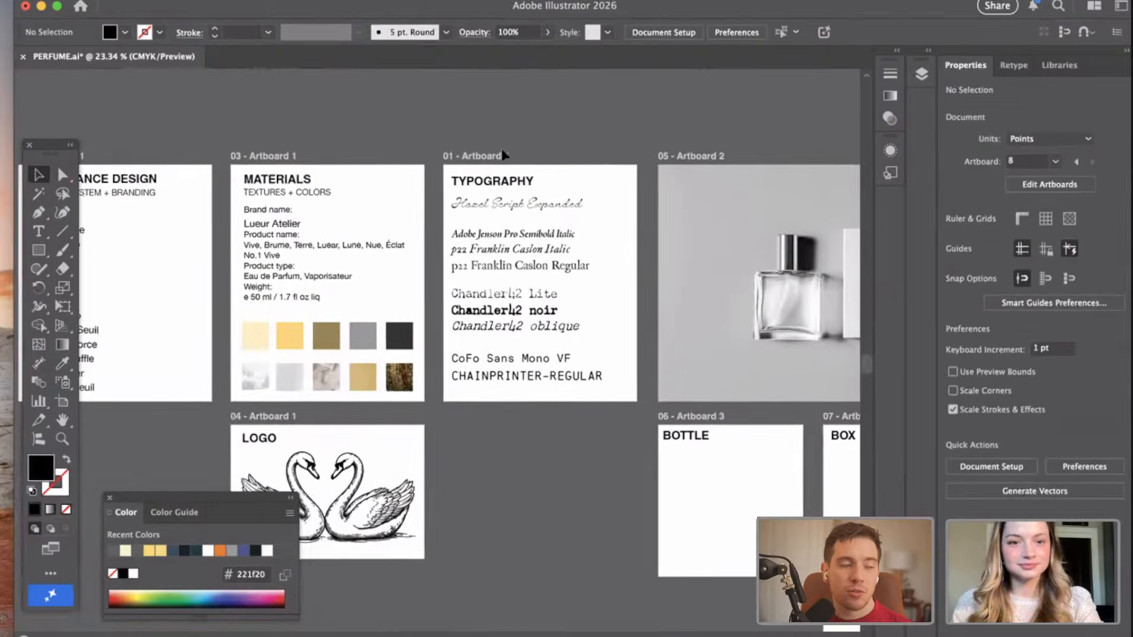
pyautogui.scroll(4, 203, 197)
pyautogui.press('t')
pyautogui.click(297, 224)
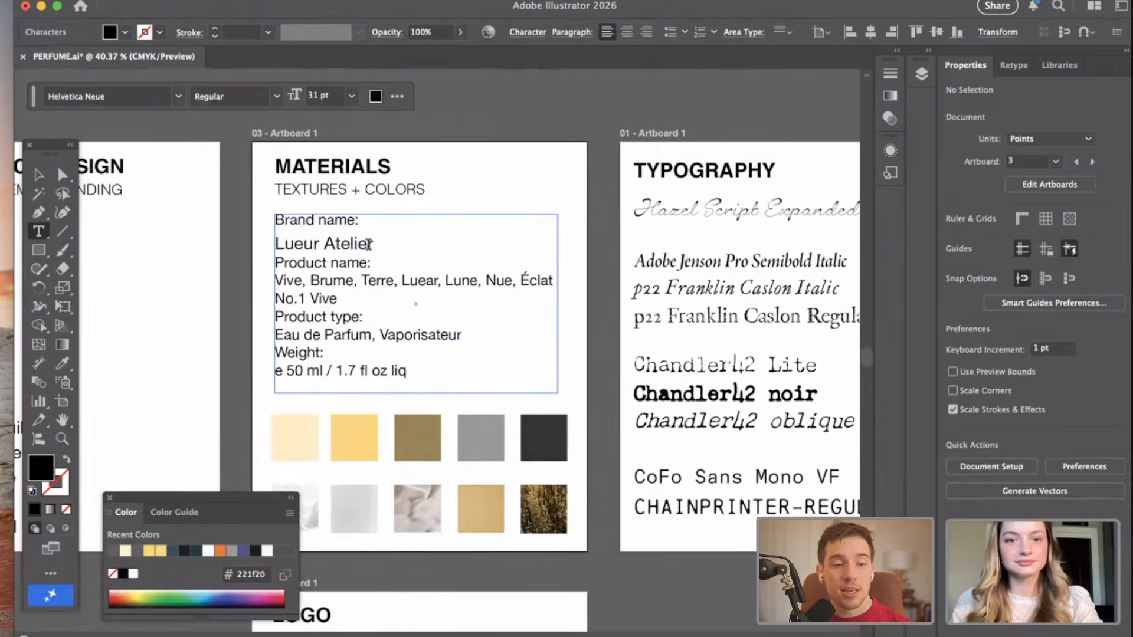
pyautogui.moveTo(369, 244); pyautogui.dragTo(264, 246)
# Add a text frame about 387 by 95 pt in the empty area of the widened TYPOGRAPHY artboard and paste "Lueur Atelier" into it.
pyautogui.scroll(-7, 447, 245)
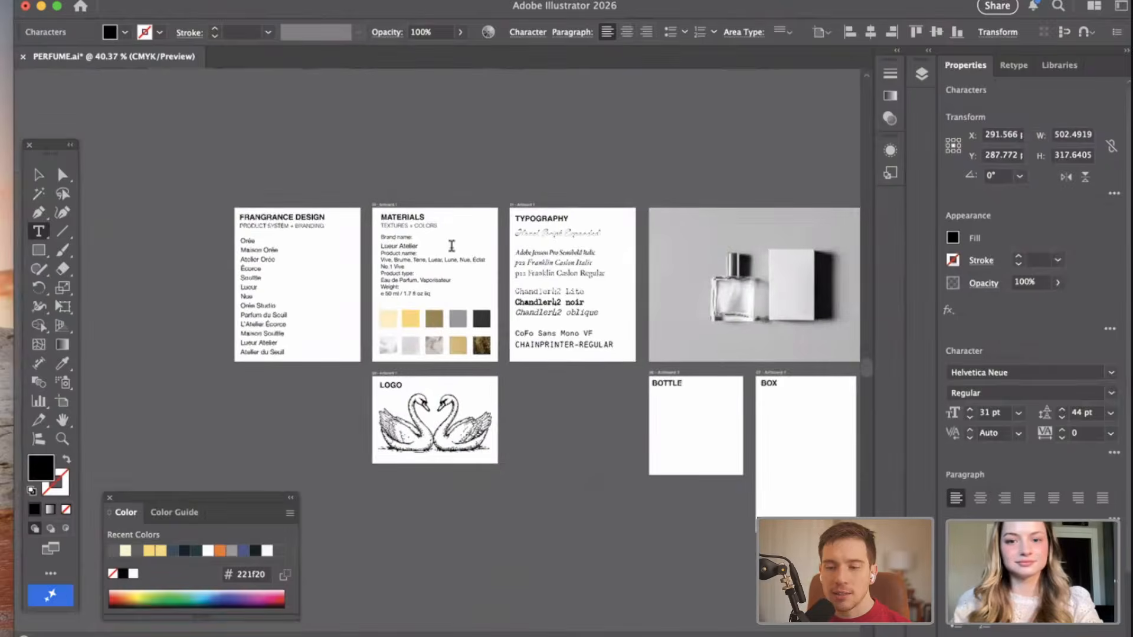
pyautogui.hscroll(8, 450, 245)
pyautogui.scroll(3, 730, 218)
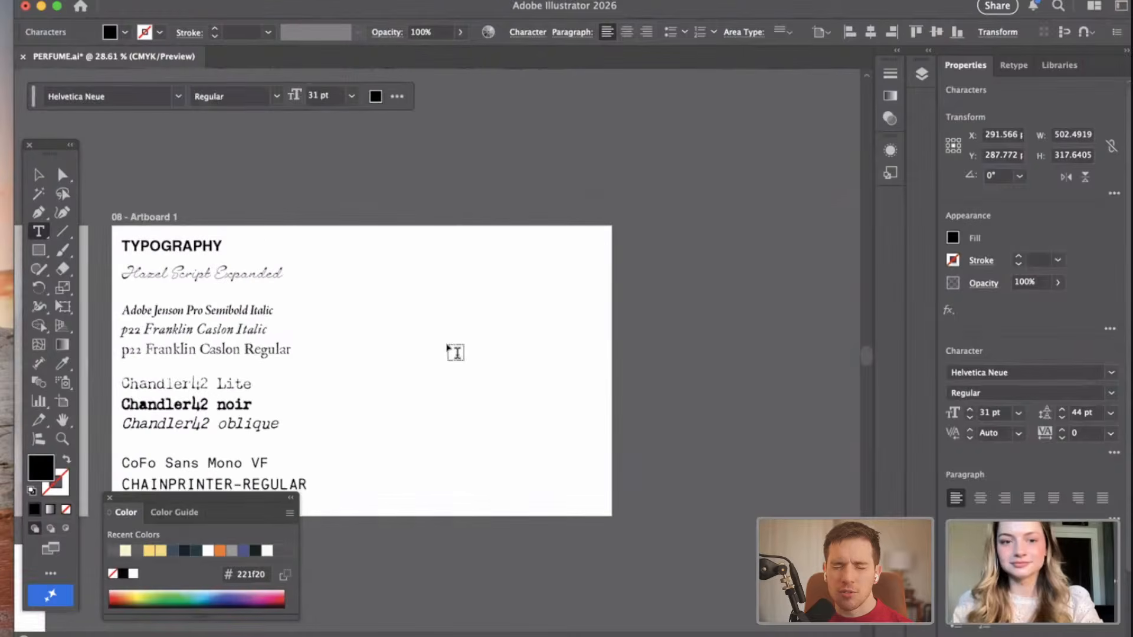
pyautogui.moveTo(389, 277); pyautogui.dragTo(545, 318)
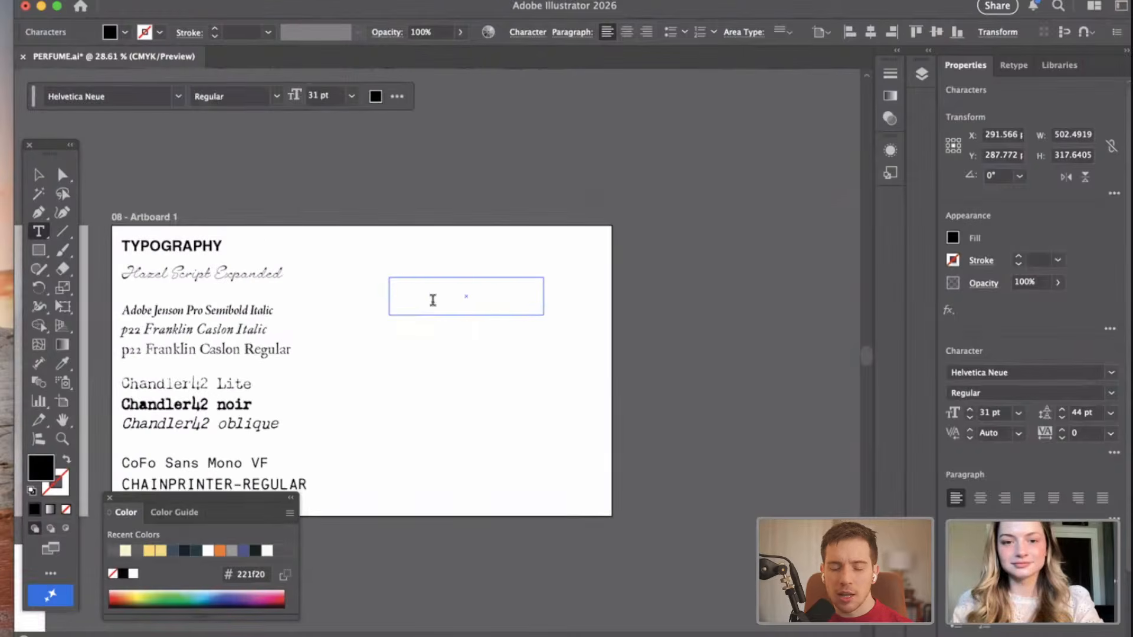
pyautogui.press('BackSpace')
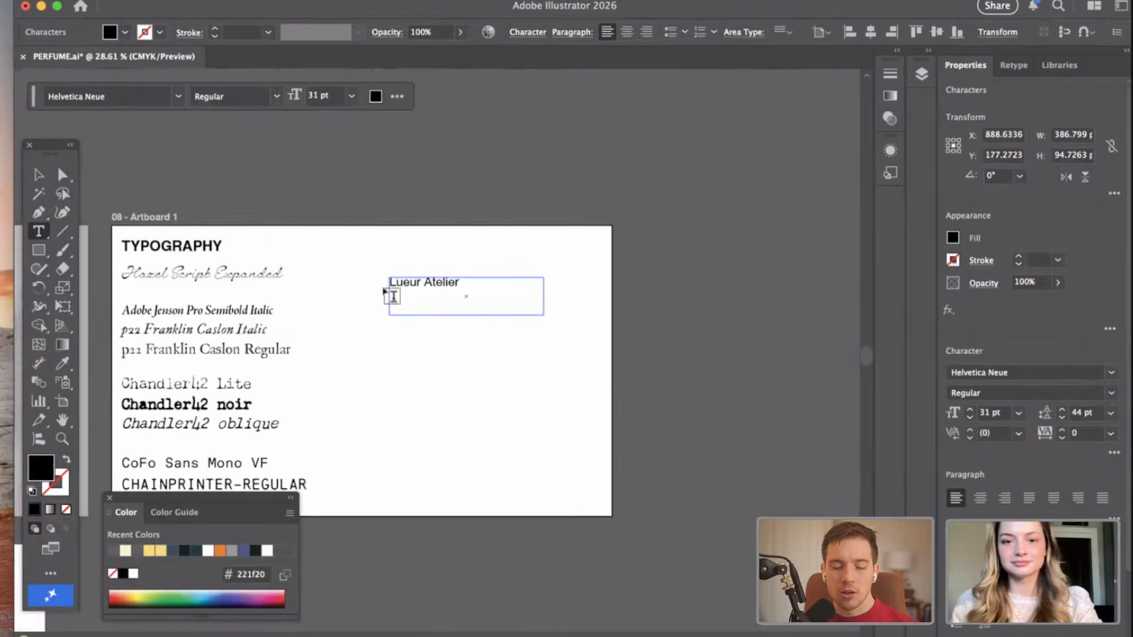
# Copy the product name "No.1 Vive" from the text on the MATERIALS artboard.
pyautogui.scroll(-2, 394, 296)
pyautogui.hscroll(-10, 393, 297)
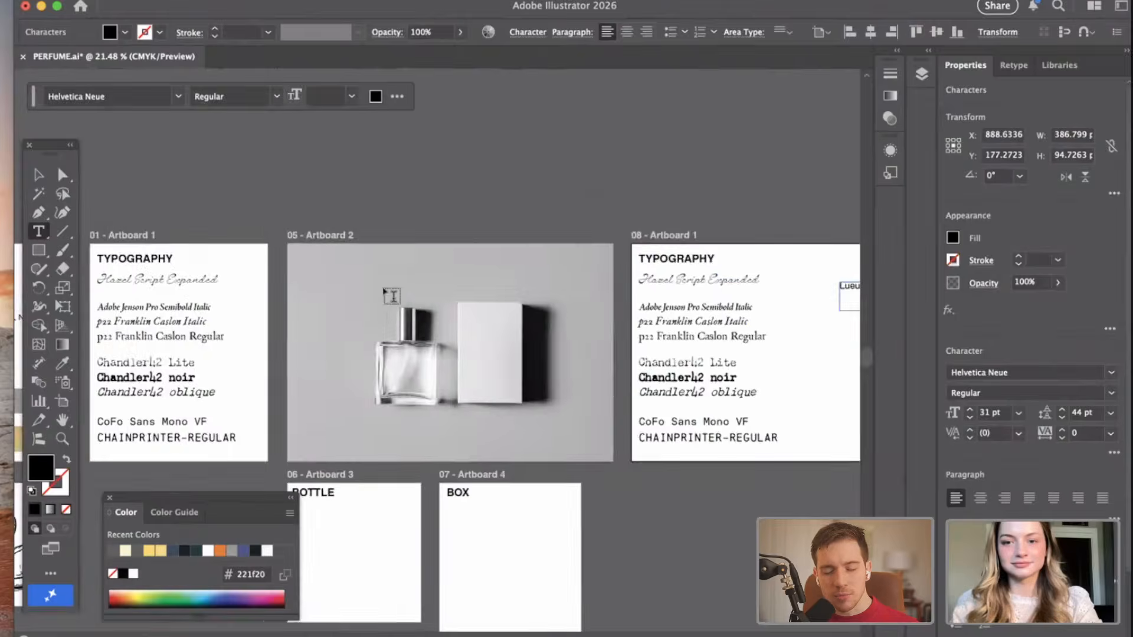
pyautogui.hscroll(-2, 286, 321)
pyautogui.scroll(4, 286, 320)
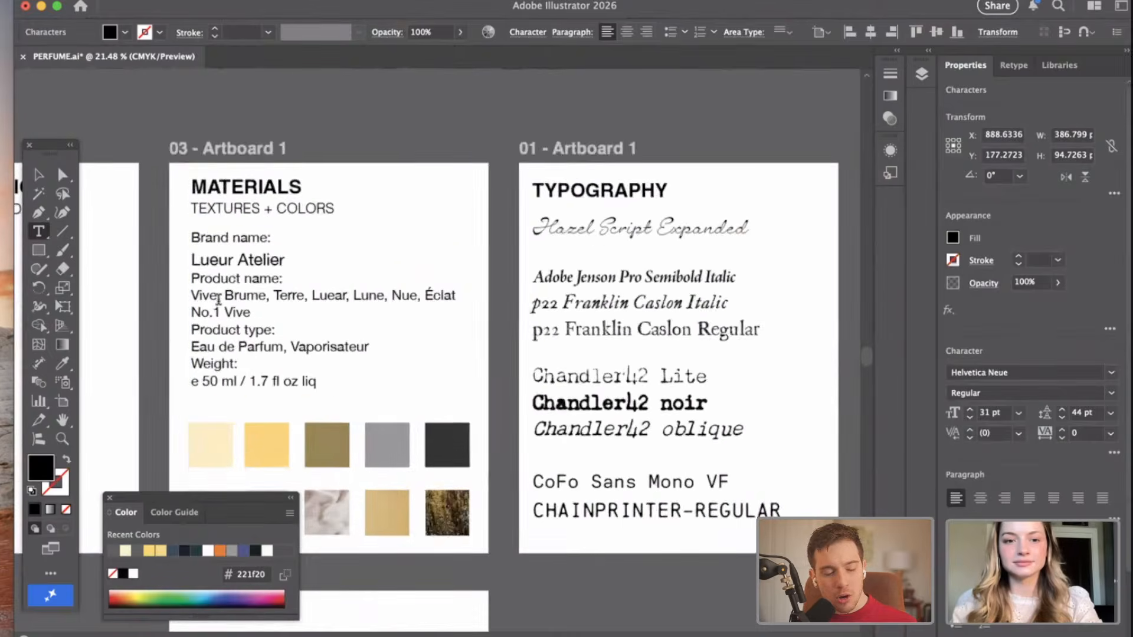
pyautogui.tripleClick(180, 313)
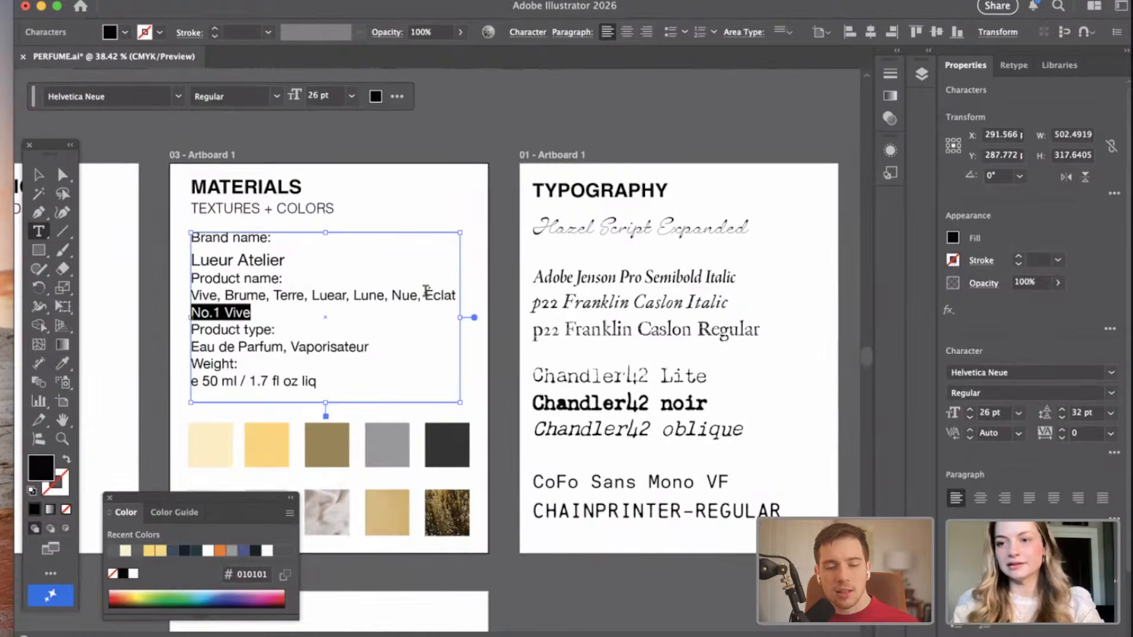
# Shorten the "Lueur Atelier" text frame on the widened TYPOGRAPHY artboard to about 27 pt high.
pyautogui.hscroll(15, 426, 292)
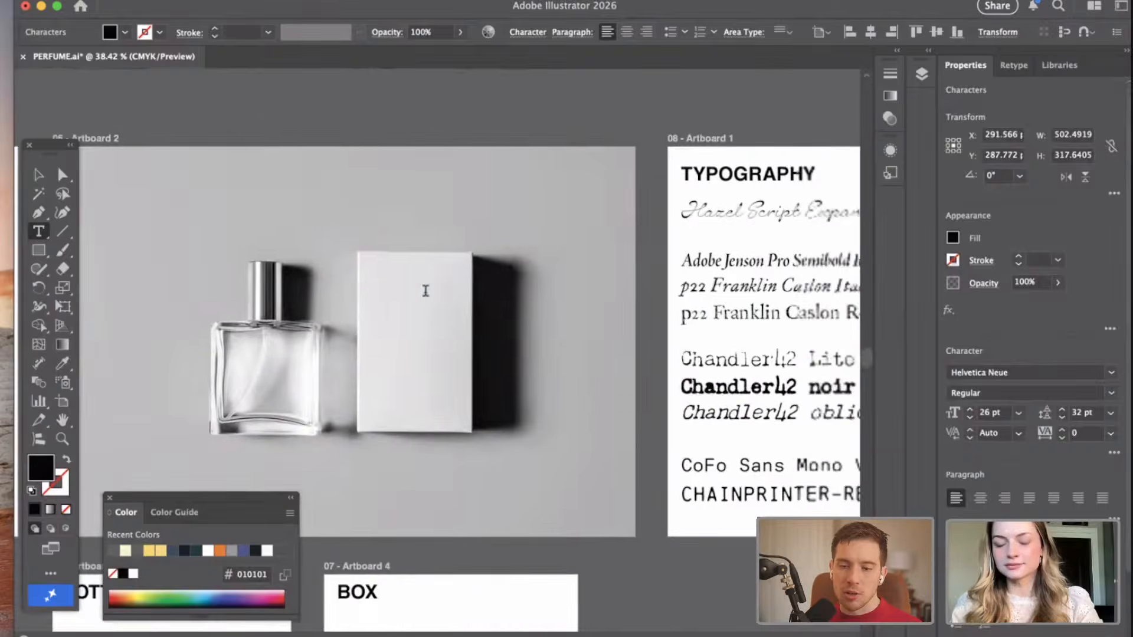
pyautogui.hscroll(8, 426, 290)
pyautogui.click(38, 175)
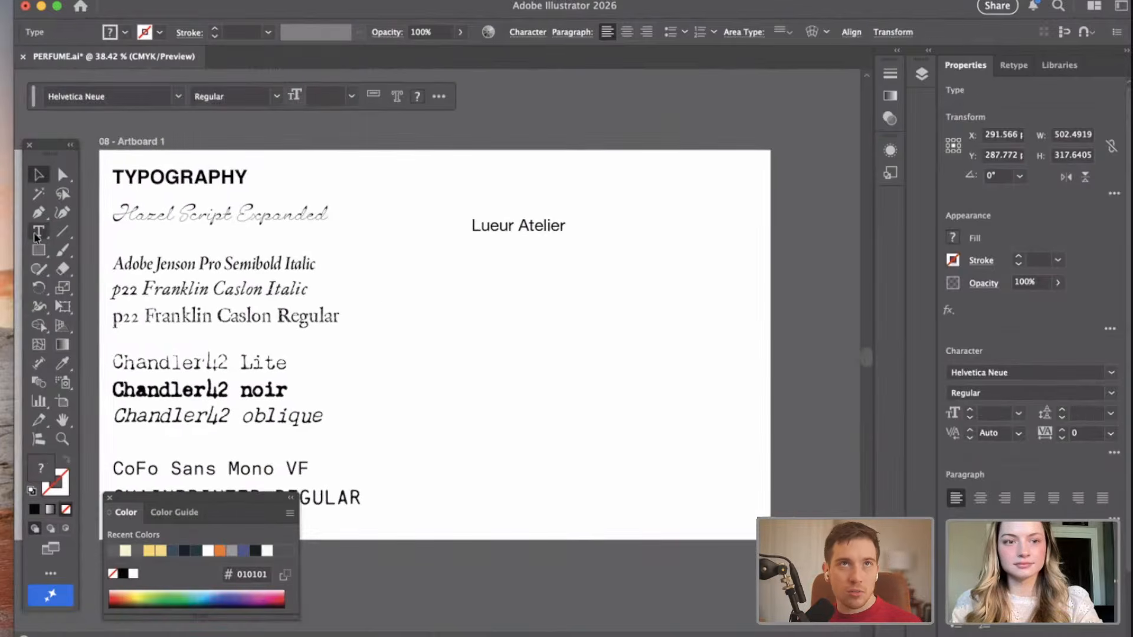
pyautogui.scroll(5, 562, 264)
pyautogui.moveTo(411, 263); pyautogui.dragTo(575, 334)
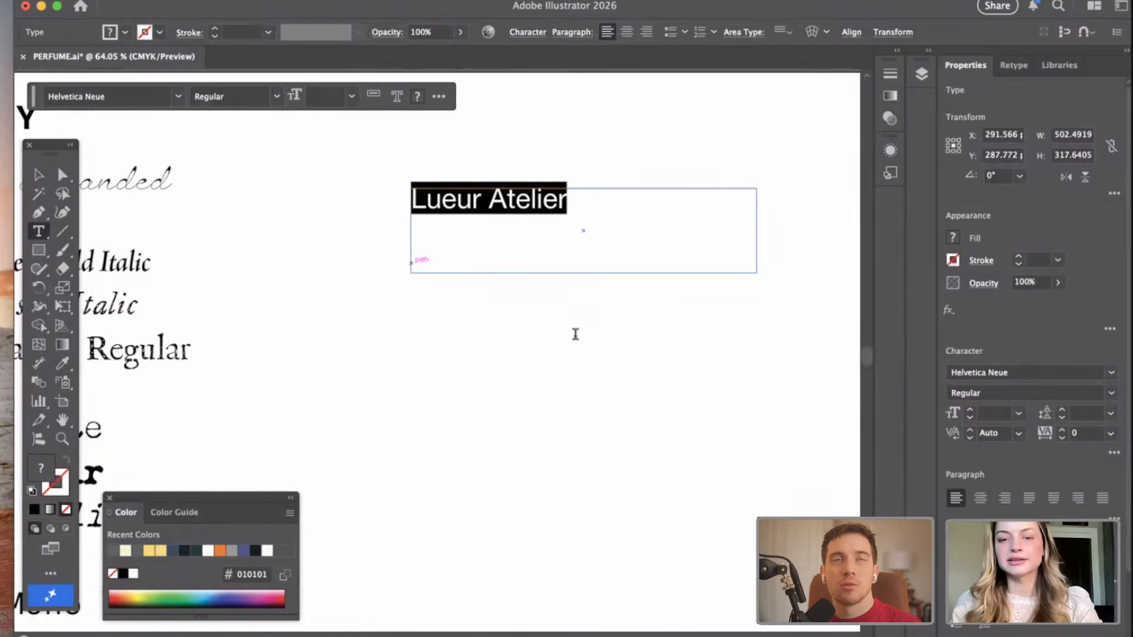
pyautogui.press('Escape')
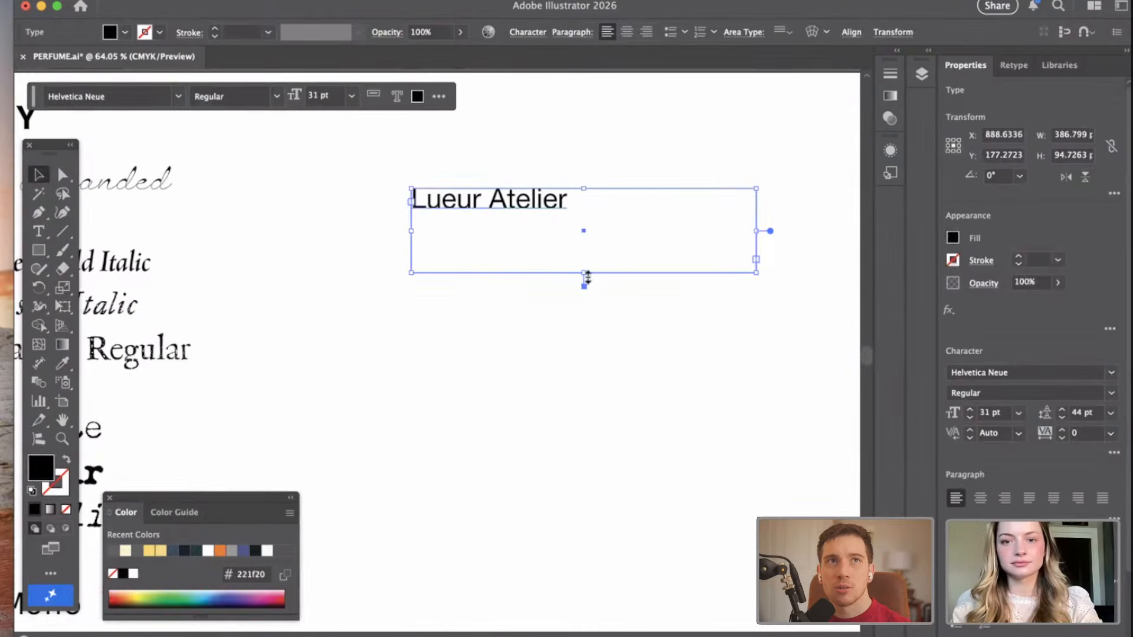
pyautogui.moveTo(583, 241)
pyautogui.mouseDown()
pyautogui.moveTo(582, 212)
pyautogui.moveTo(579, 222)
pyautogui.mouseUp()
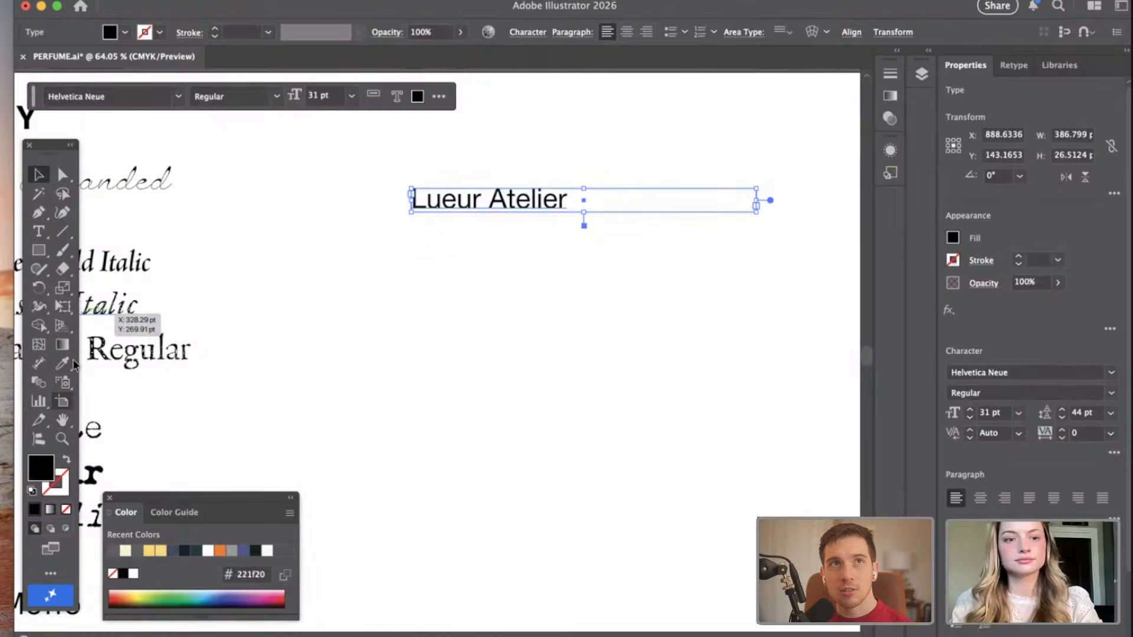
# Add a text frame about 340 by 57 pt below "Lueur Atelier" and paste "No.1 Vive" into it.
pyautogui.click(37, 231)
pyautogui.moveTo(405, 287); pyautogui.dragTo(712, 338)
pyautogui.write('No.1 Vive')
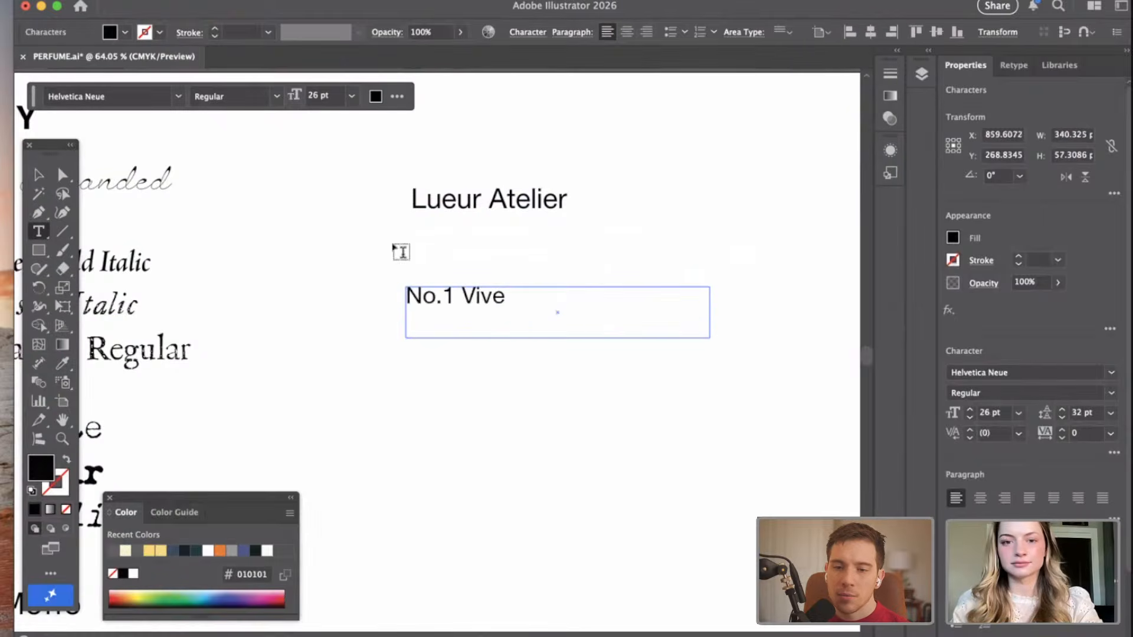
# Set the "No.1 Vive" text to 21 pt and shorten its frame to about 21 pt high.
pyautogui.click(28, 176)
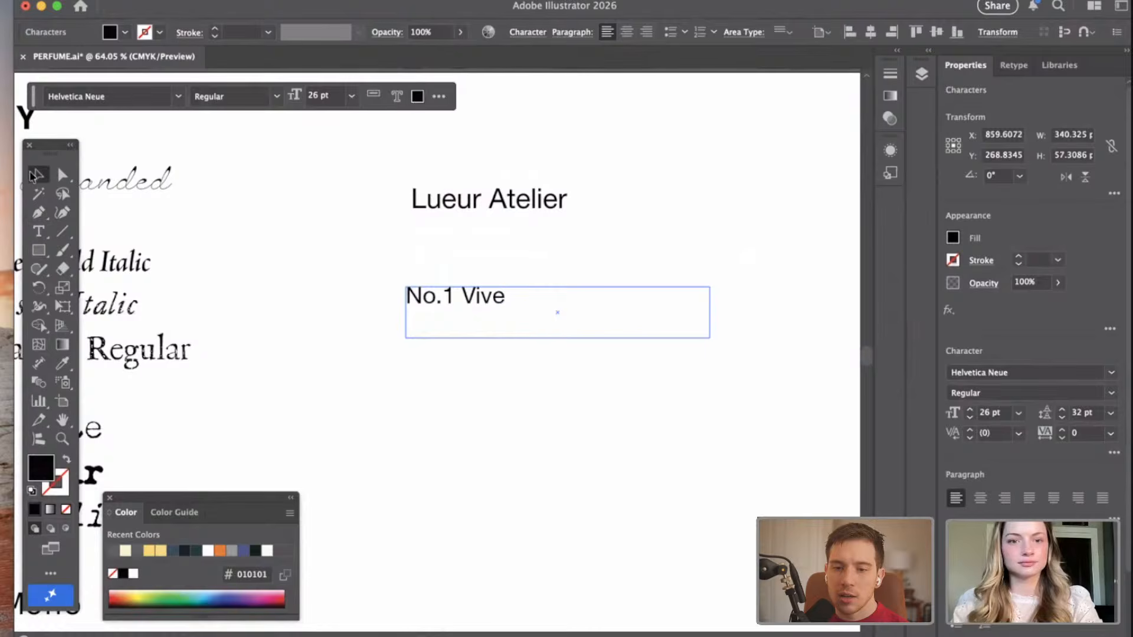
pyautogui.click(1018, 415)
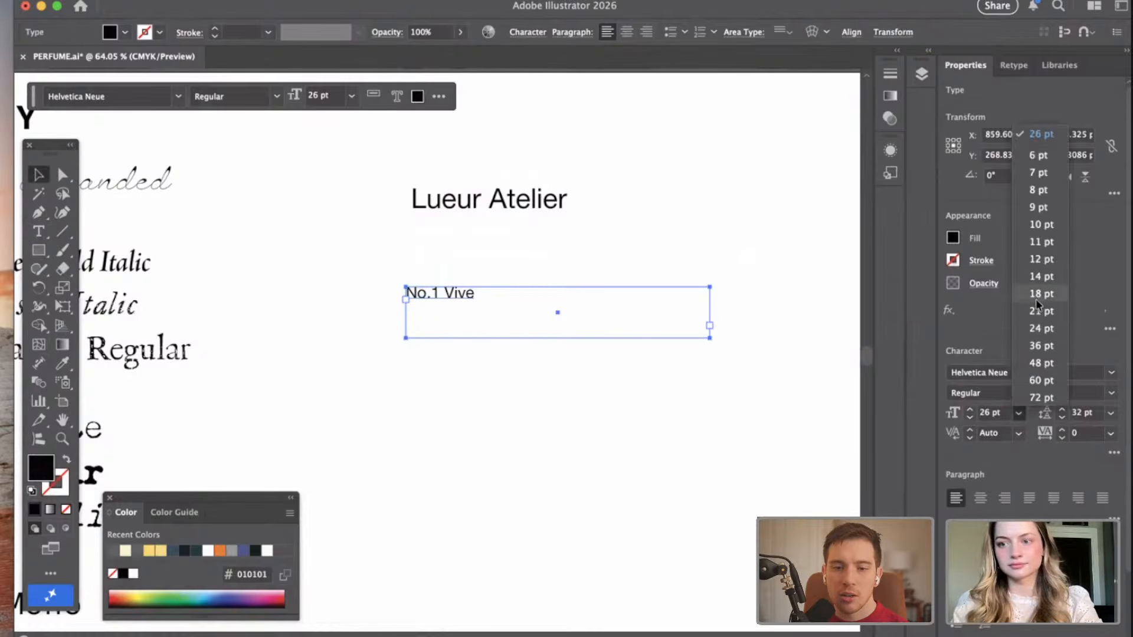
pyautogui.click(1040, 312)
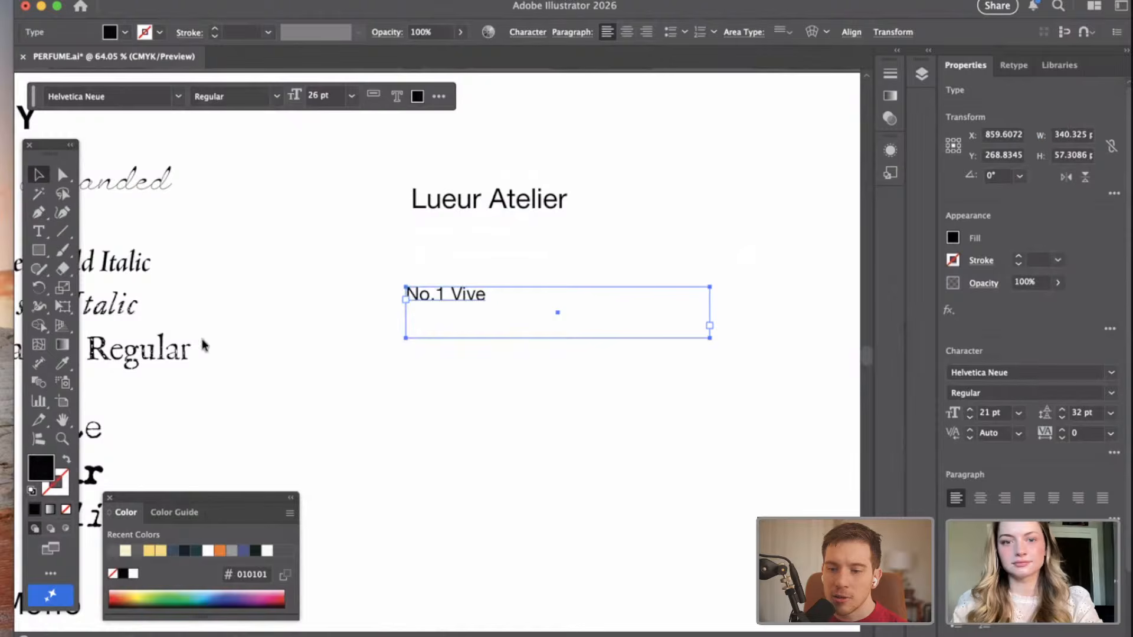
pyautogui.moveTo(559, 343); pyautogui.dragTo(559, 313)
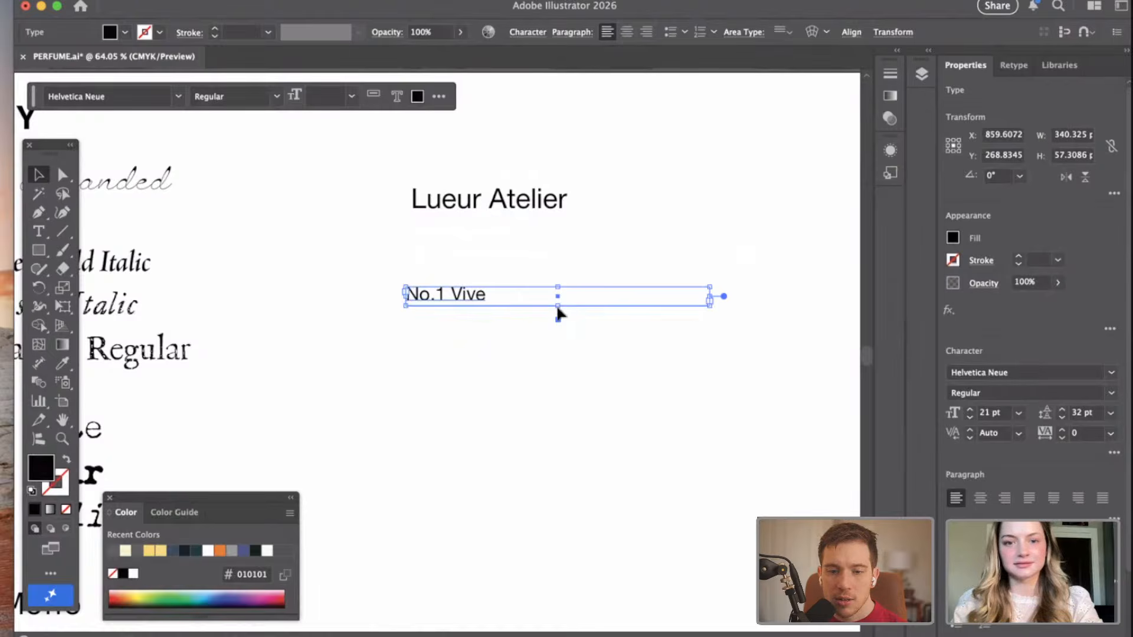
# Move the "No.1 Vive" text directly beneath "Lueur Atelier", roughly aligned with its left edge.
pyautogui.moveTo(383, 195); pyautogui.dragTo(479, 363)
pyautogui.click(581, 394)
pyautogui.moveTo(446, 298); pyautogui.dragTo(416, 236)
# Move the brand and product name pair together up and to the left on the artboard, and deselect it.
pyautogui.moveTo(380, 187); pyautogui.dragTo(469, 257)
pyautogui.scroll(-3, 1029, 354)
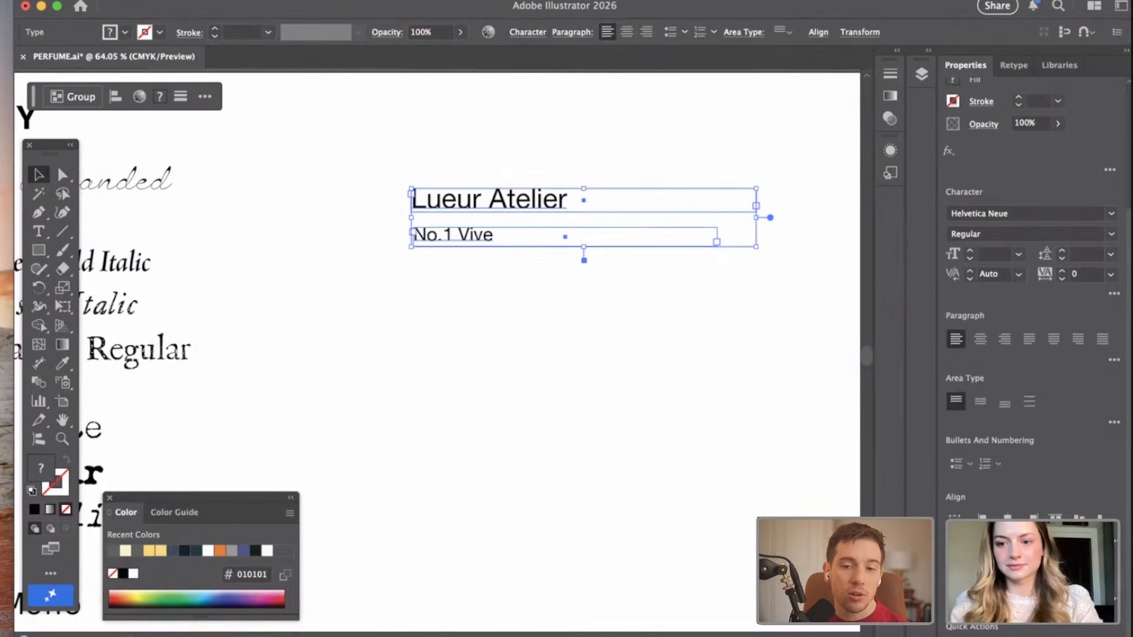
pyautogui.scroll(-5, 476, 268)
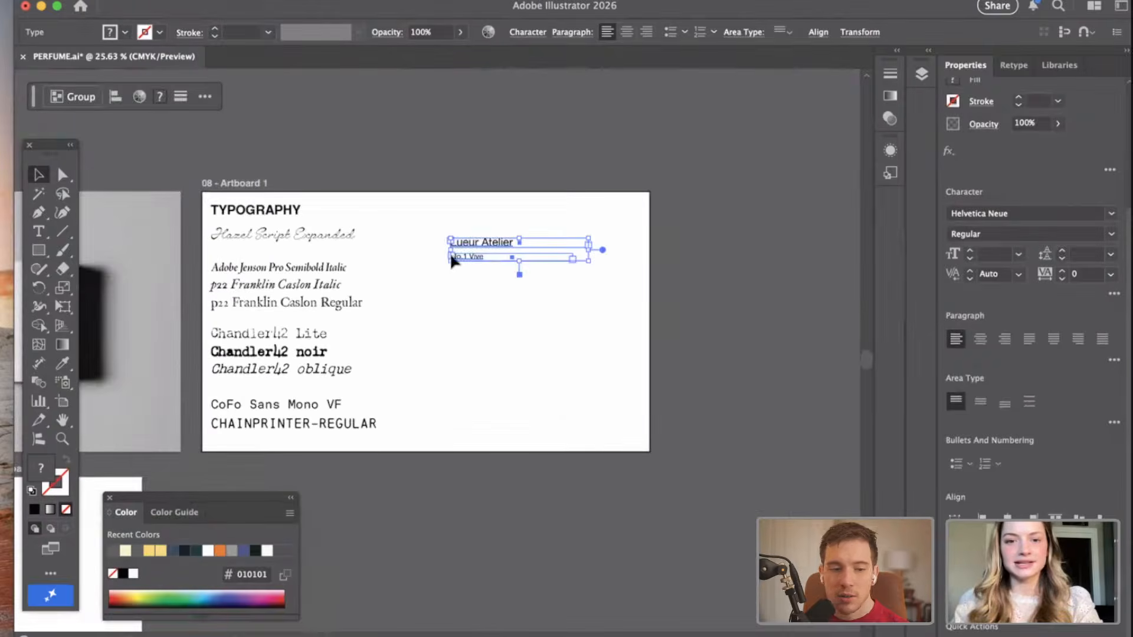
pyautogui.scroll(3, 453, 256)
pyautogui.click(483, 170)
pyautogui.click(493, 254)
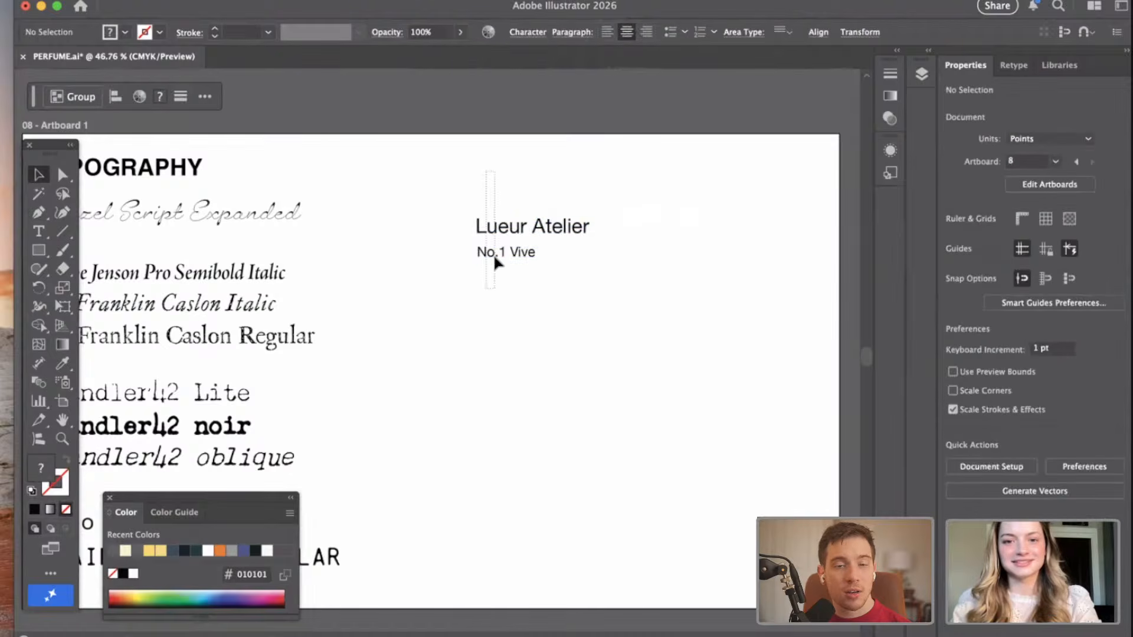
pyautogui.moveTo(459, 172); pyautogui.dragTo(481, 195)
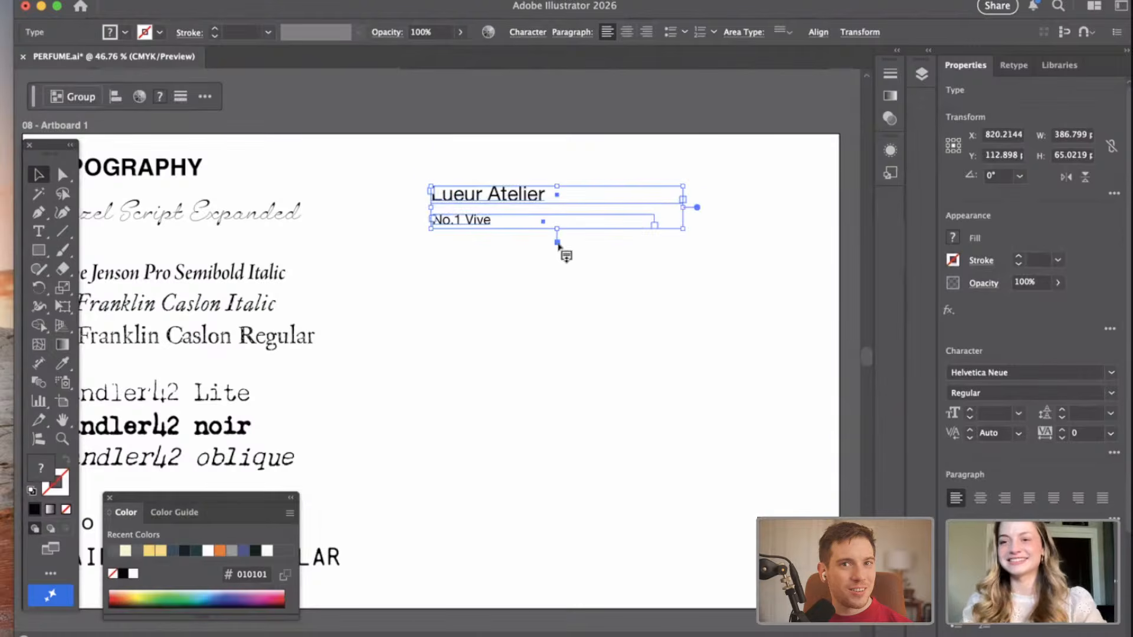
pyautogui.click(448, 139)
pyautogui.hscroll(-2, 521, 192)
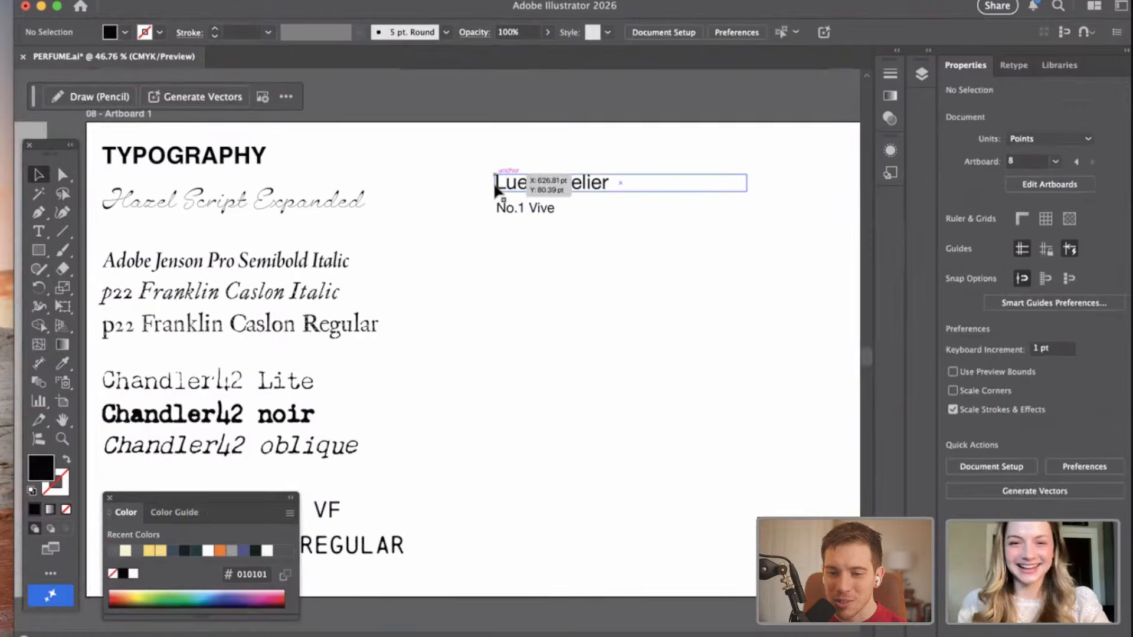
pyautogui.scroll(3, 494, 183)
pyautogui.scroll(-4, 493, 182)
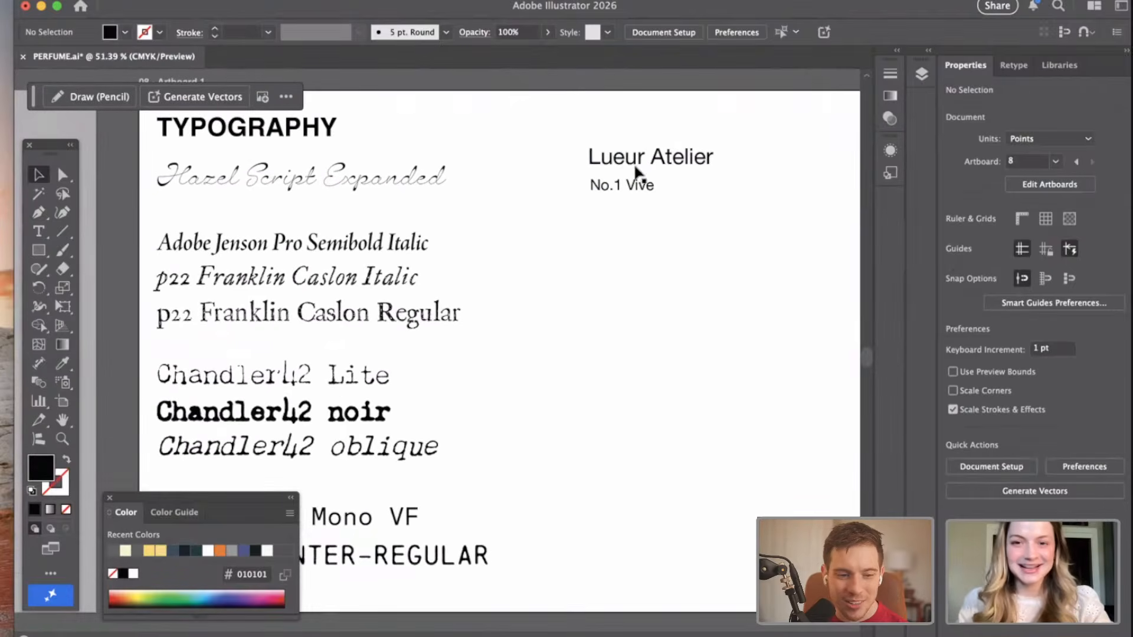
pyautogui.click(616, 155)
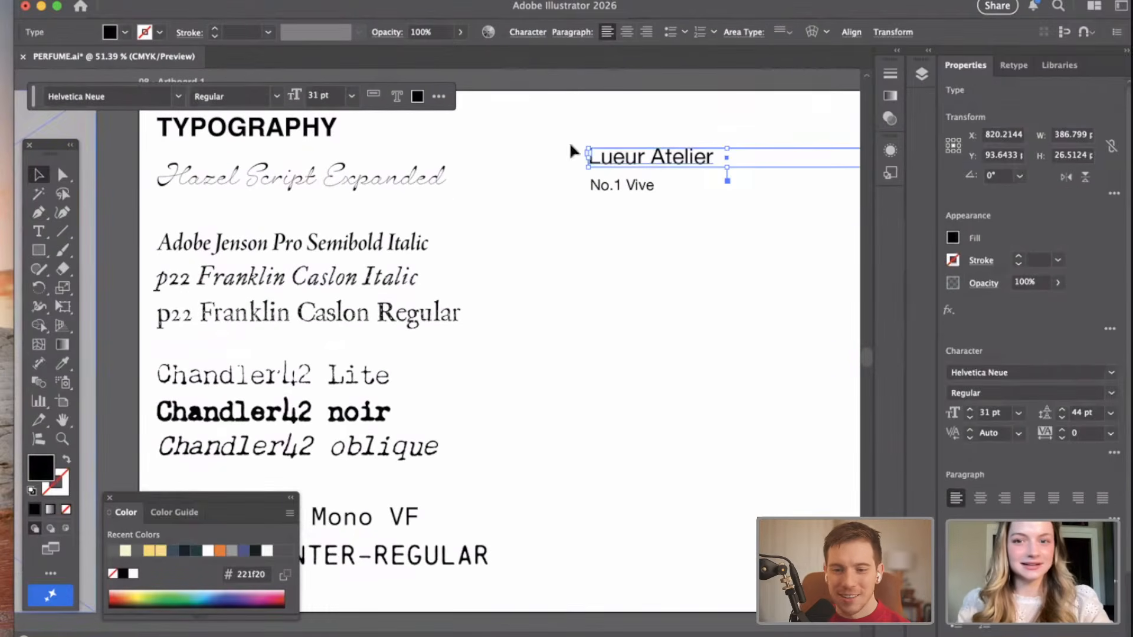
pyautogui.click(658, 229)
pyautogui.moveTo(618, 136); pyautogui.dragTo(667, 301)
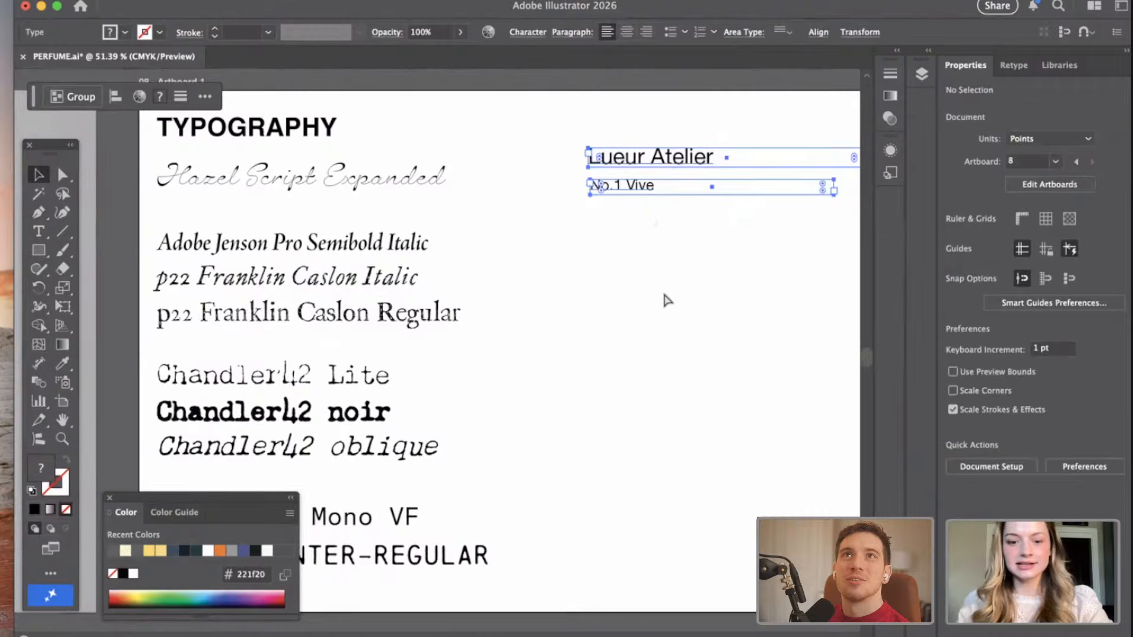
pyautogui.press('super+c')
pyautogui.click(545, 235)
pyautogui.press('super+v')
pyautogui.moveTo(619, 154); pyautogui.dragTo(576, 230)
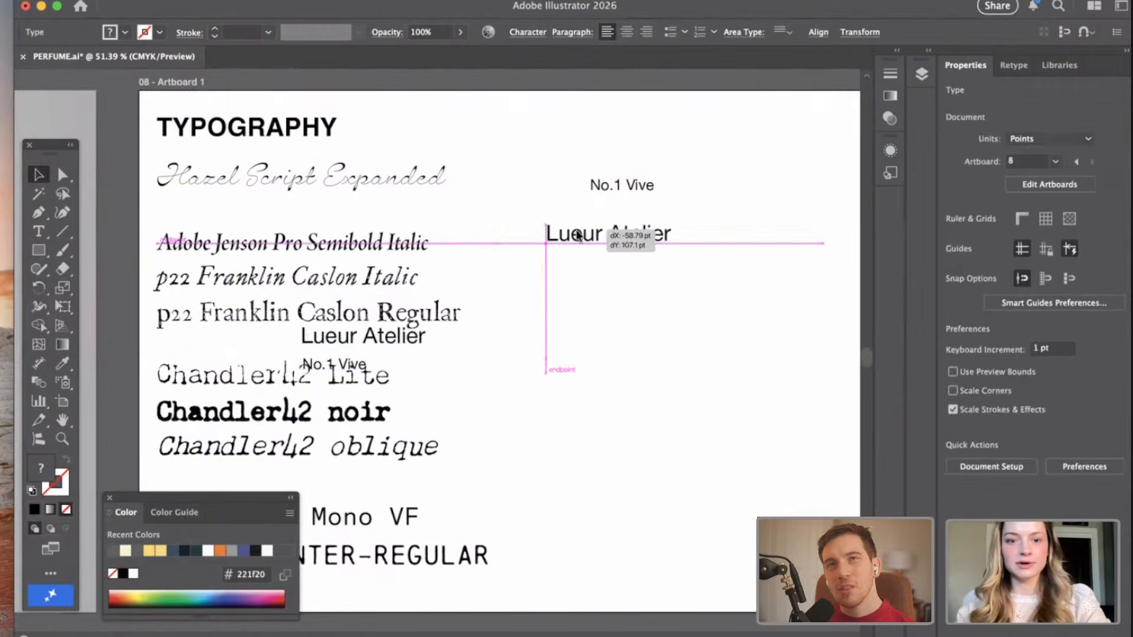
pyautogui.press('super+z')
pyautogui.press('super+z')
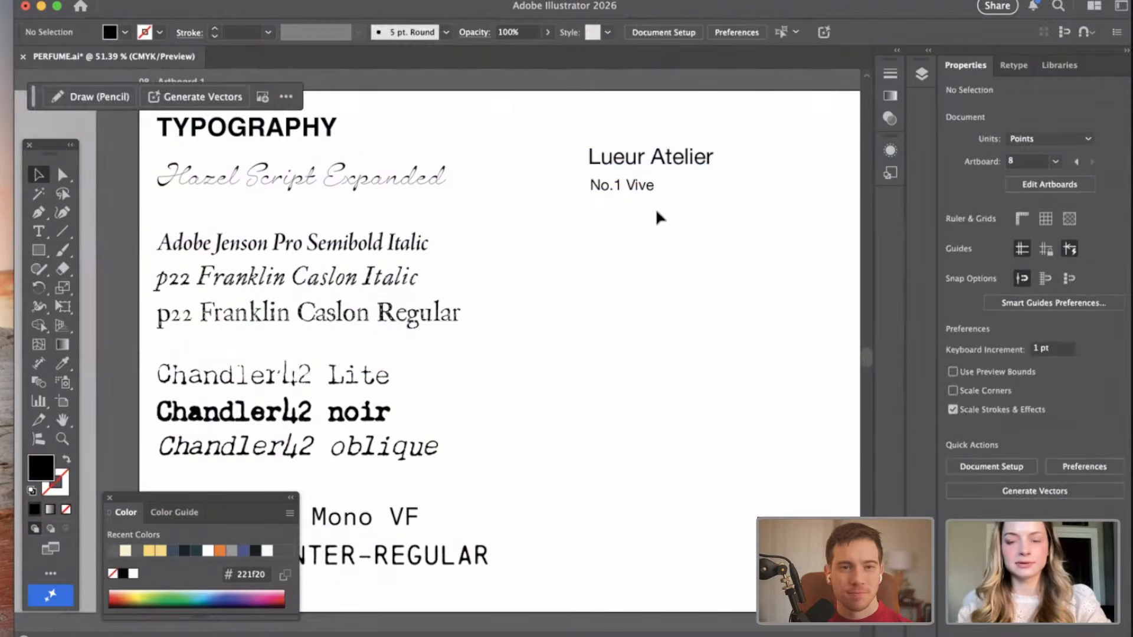
# Duplicate the "Lueur Atelier" and "No.1 Vive" pair and place the copy below the original, left-aligned with it.
pyautogui.moveTo(614, 124); pyautogui.dragTo(701, 273)
pyautogui.moveTo(675, 142); pyautogui.dragTo(584, 231)
pyautogui.press('super+c')
pyautogui.press('super+v')
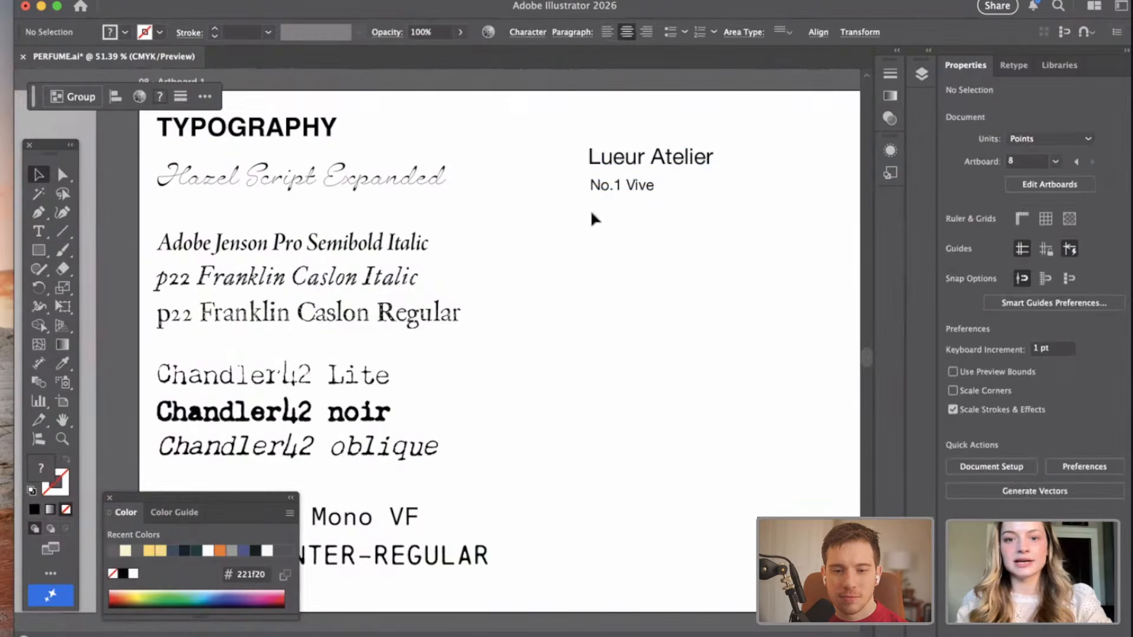
pyautogui.moveTo(423, 321); pyautogui.dragTo(670, 242)
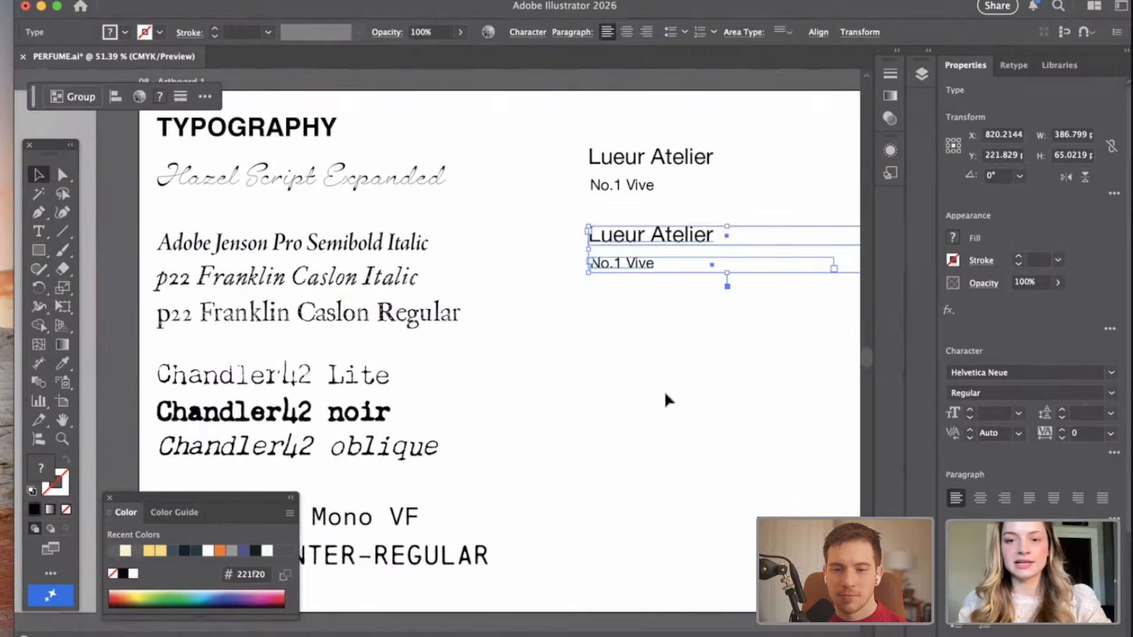
# Paste a third copy of the name pair and place it below the second, left-aligned with the others.
pyautogui.scroll(-2, 664, 391)
pyautogui.hscroll(3, 664, 391)
pyautogui.press('super+v')
pyautogui.moveTo(376, 336); pyautogui.dragTo(602, 268)
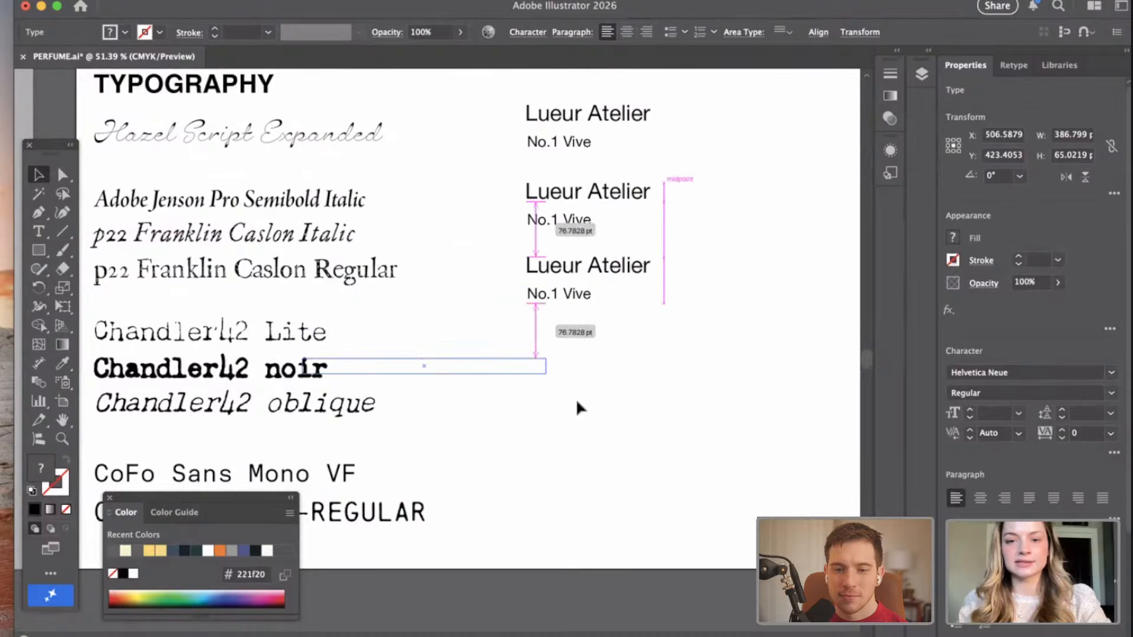
# Duplicate all three name pairs, place the copies below them in the same column, and deselect them.
pyautogui.moveTo(580, 405); pyautogui.dragTo(540, 111)
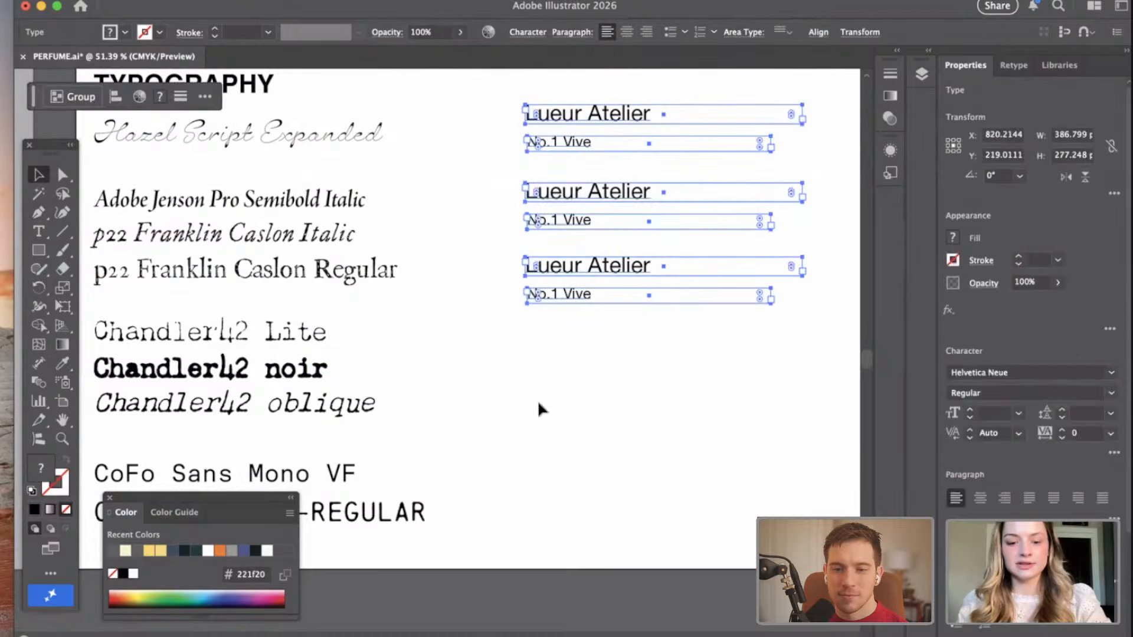
pyautogui.press('super+c')
pyautogui.press('super+v')
pyautogui.moveTo(411, 267); pyautogui.dragTo(586, 338)
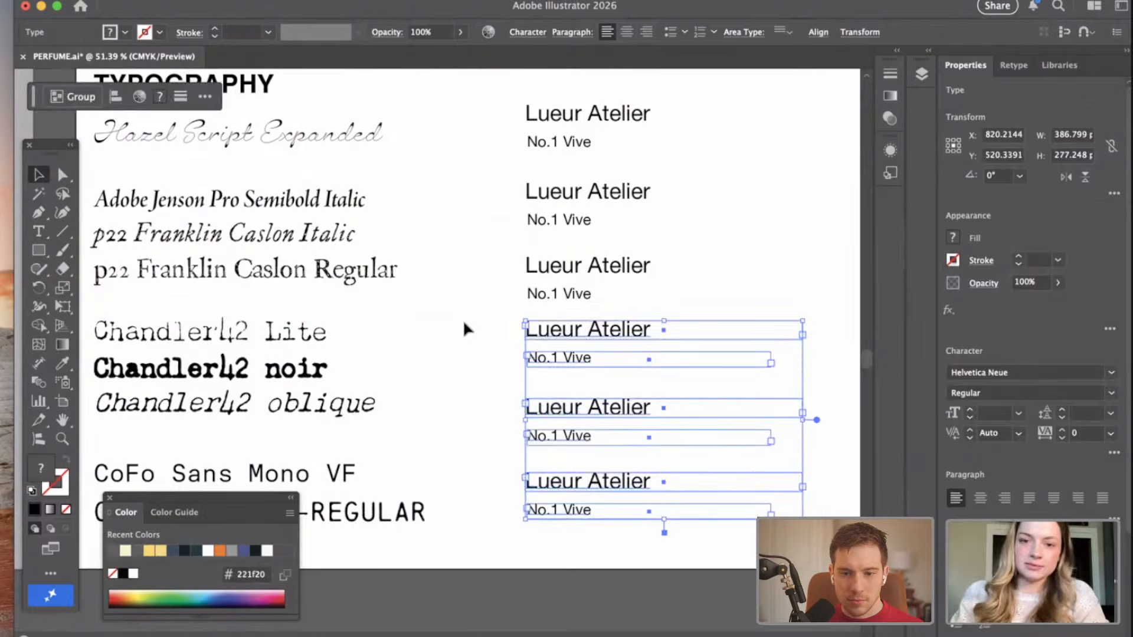
pyautogui.click(464, 323)
# Apply the text style of the Hazel Script Expanded sample to the first "Lueur Atelier" with the Eyedropper.
pyautogui.scroll(1, 464, 323)
pyautogui.hscroll(-1, 463, 323)
pyautogui.hscroll(-3, 463, 322)
pyautogui.scroll(1, 464, 323)
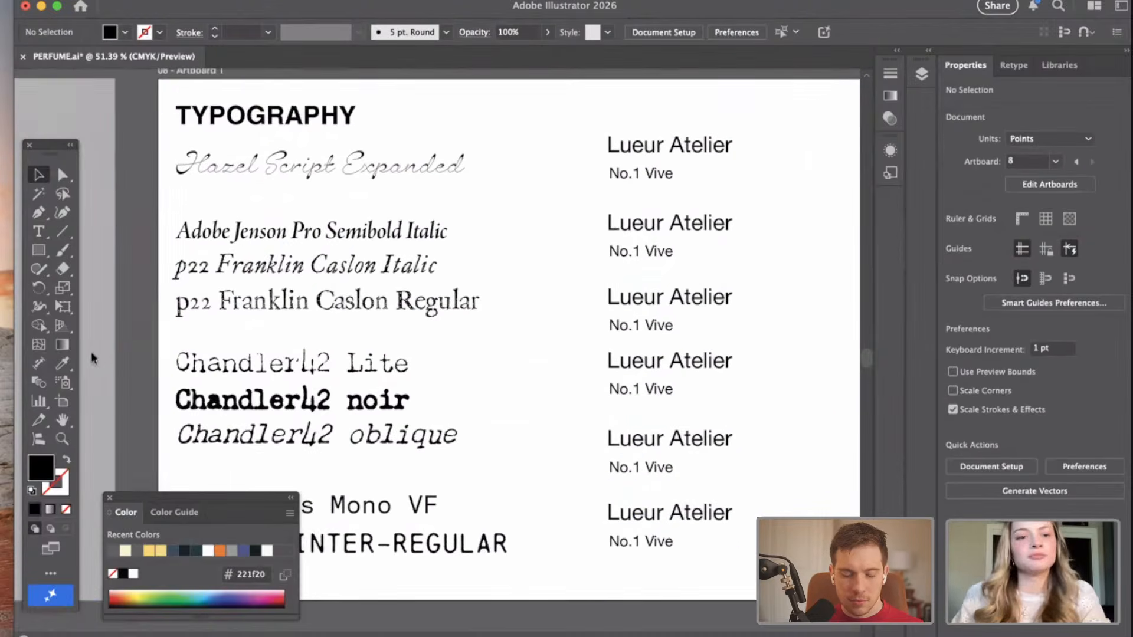
pyautogui.click(642, 130)
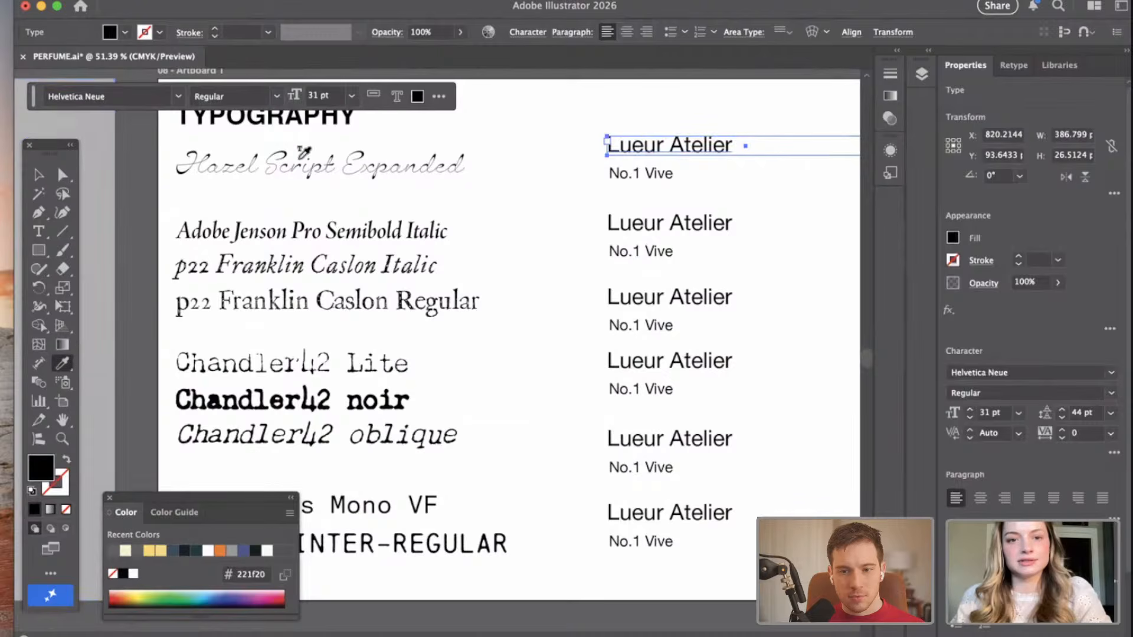
pyautogui.click(290, 166)
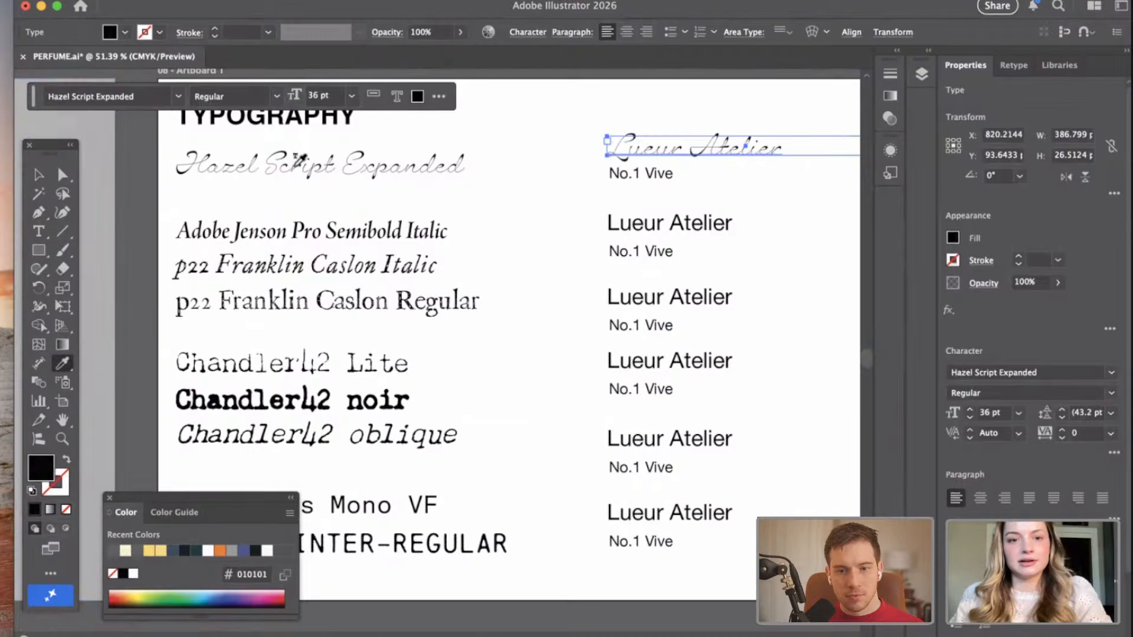
# Apply the CoFo Sans Mono VF sample's style to the first "No.1 Vive" and heighten its frame to about 51 pt.
pyautogui.click(39, 175)
pyautogui.click(639, 173)
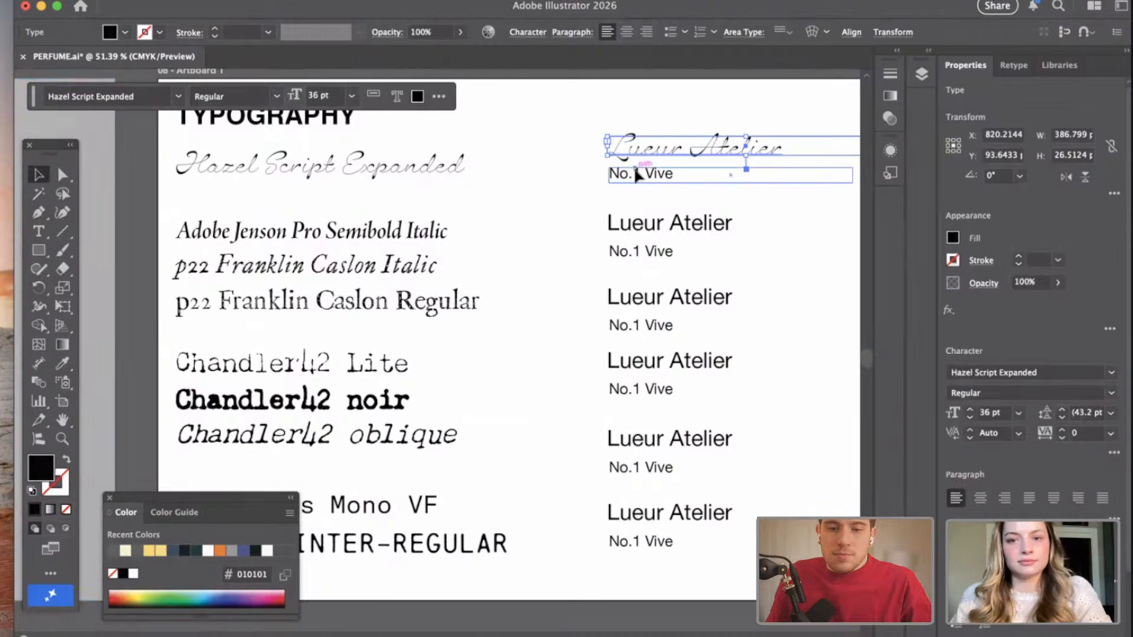
pyautogui.click(62, 362)
pyautogui.click(419, 504)
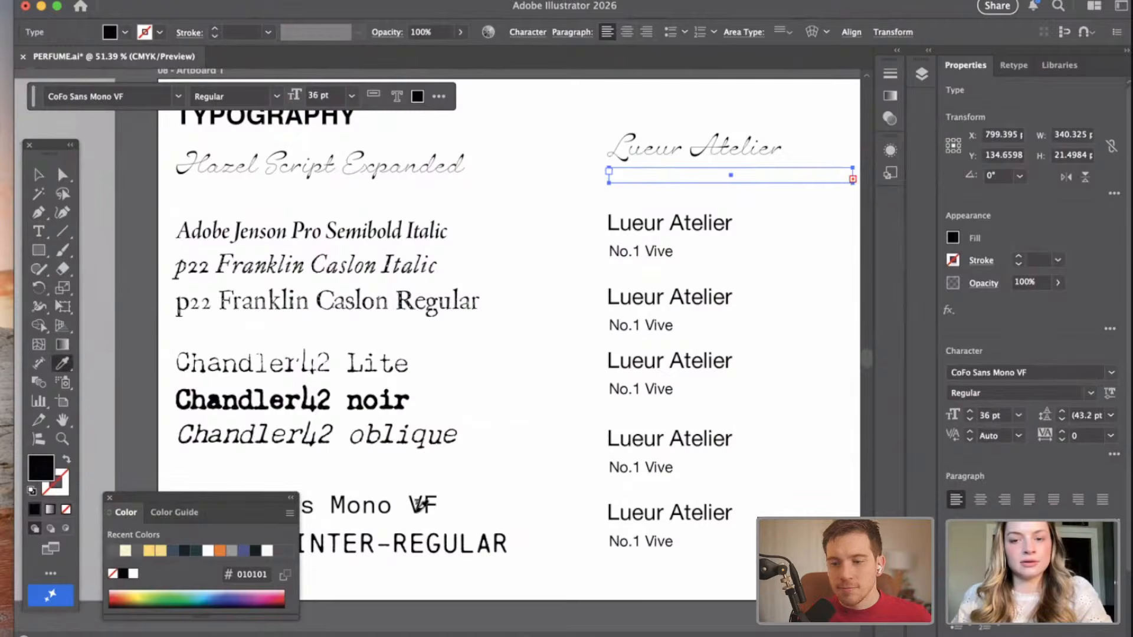
pyautogui.click(161, 308)
pyautogui.click(39, 175)
pyautogui.moveTo(731, 182); pyautogui.dragTo(759, 219)
# Set the first "No.1 Vive" text to 21 pt and give it the dark fill 142020.
pyautogui.click(1019, 416)
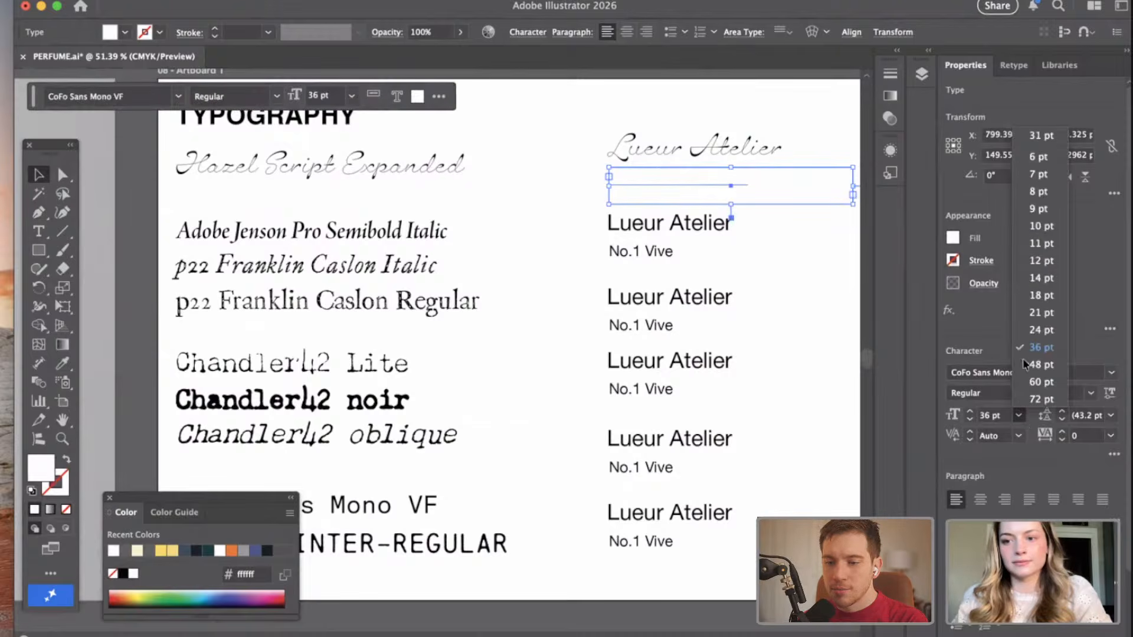
pyautogui.click(1042, 313)
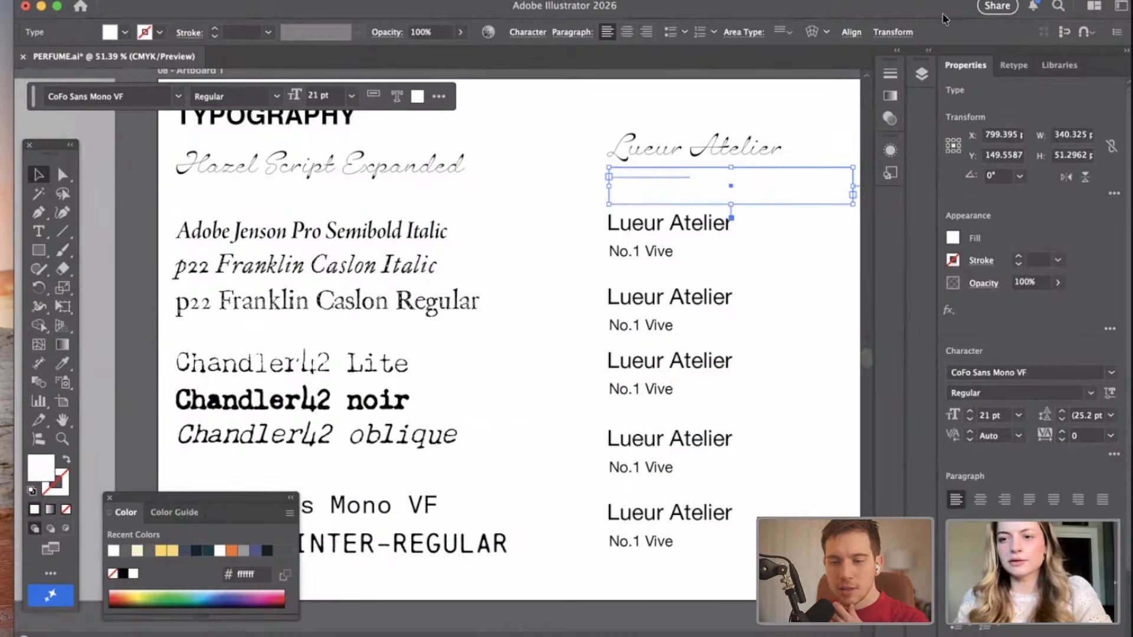
pyautogui.click(953, 238)
pyautogui.click(936, 311)
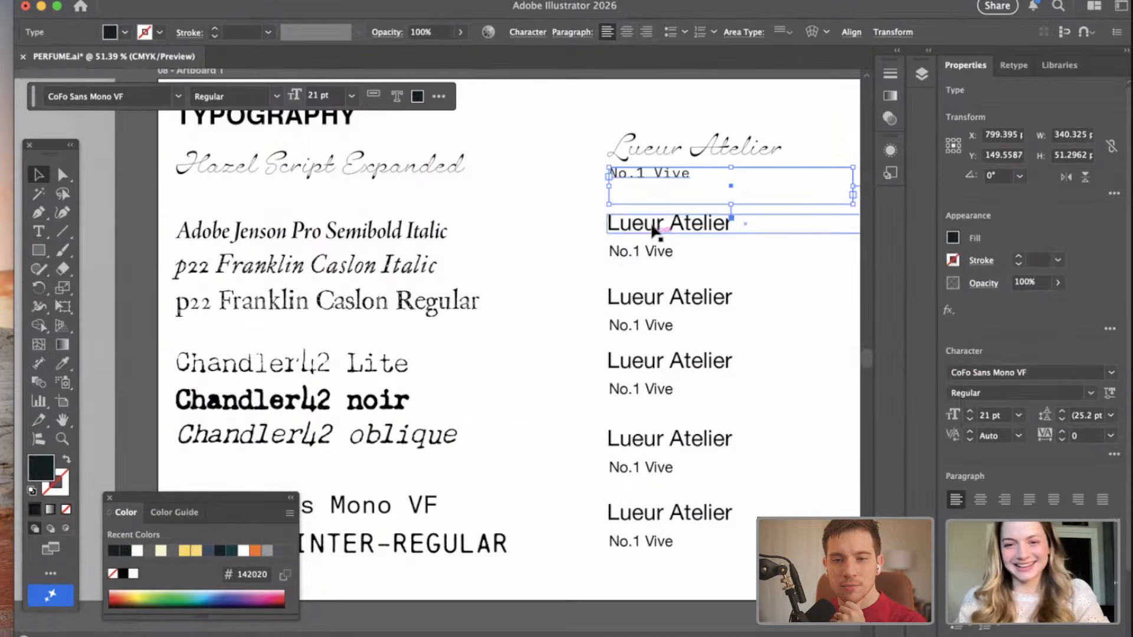
# Apply the text style of the CHAINPRINTER-REGULAR sample to the second "Lueur Atelier" with the Eyedropper.
pyautogui.click(670, 224)
pyautogui.click(63, 364)
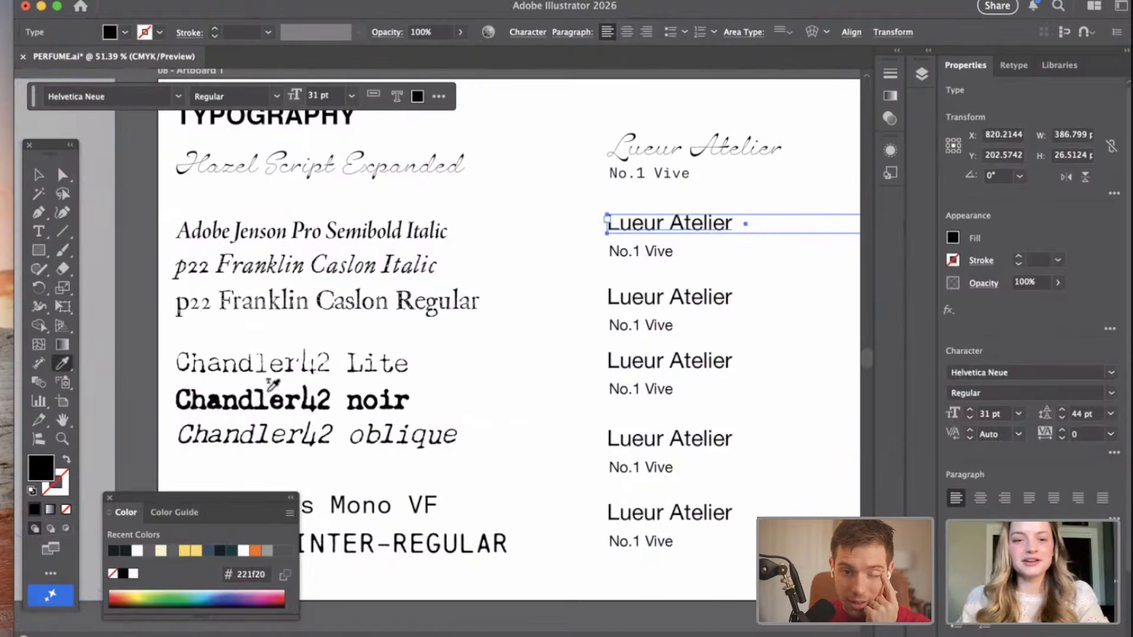
pyautogui.click(357, 541)
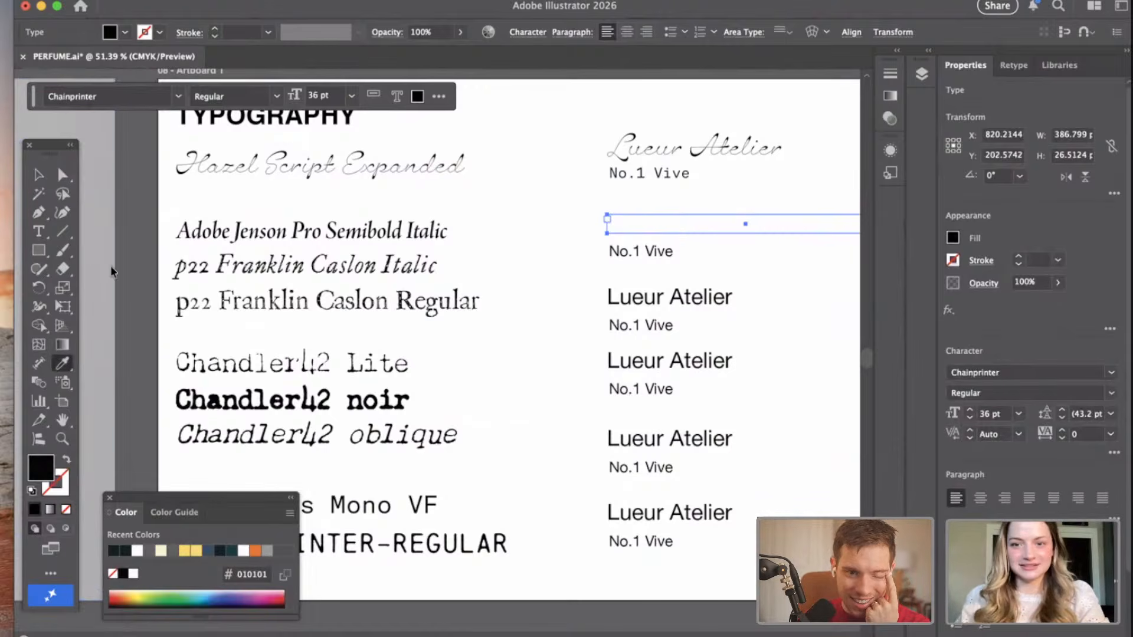
# Heighten the text frame of the second "Lueur Atelier" to about 38 pt and select the "No.1 Vive" text beneath it.
pyautogui.click(38, 175)
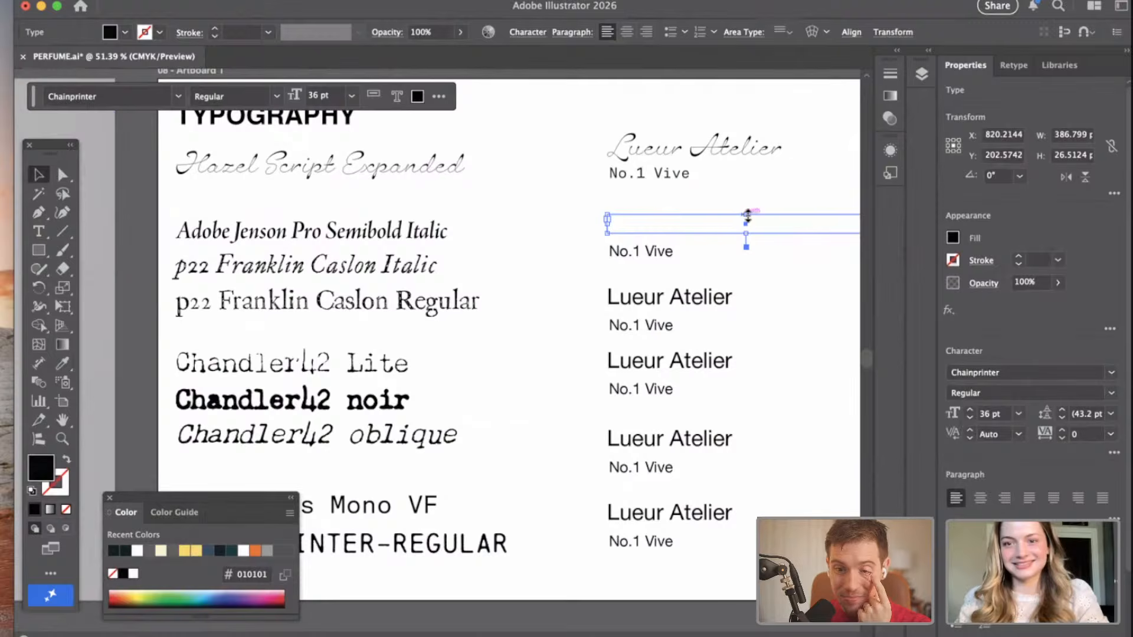
pyautogui.click(746, 218)
pyautogui.hscroll(3, 740, 261)
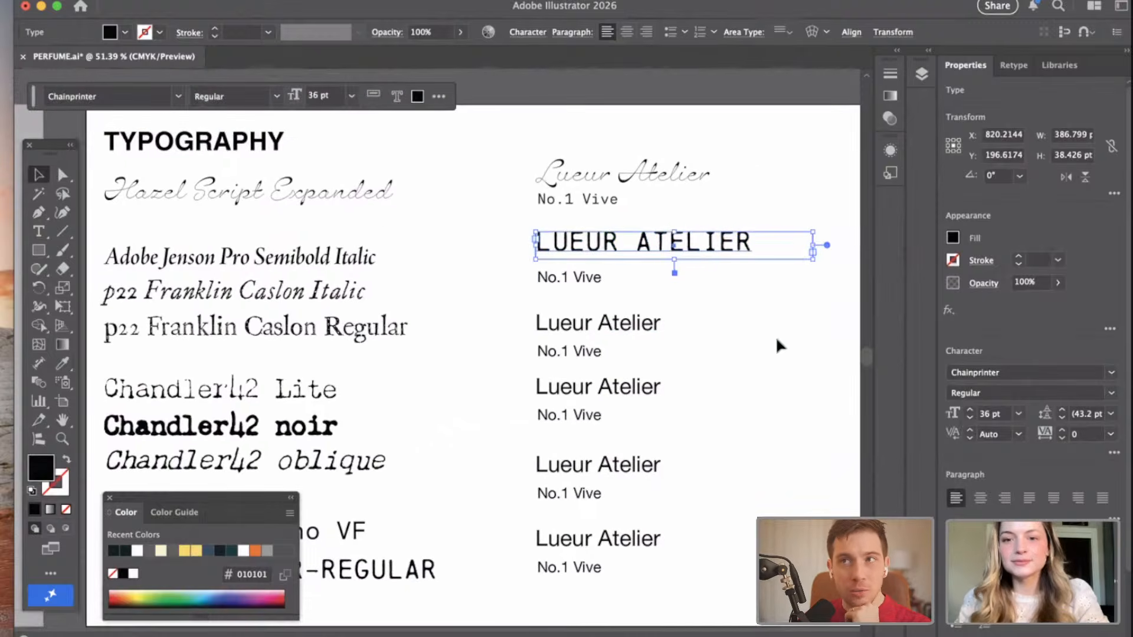
pyautogui.click(581, 276)
pyautogui.moveTo(655, 279); pyautogui.dragTo(664, 438)
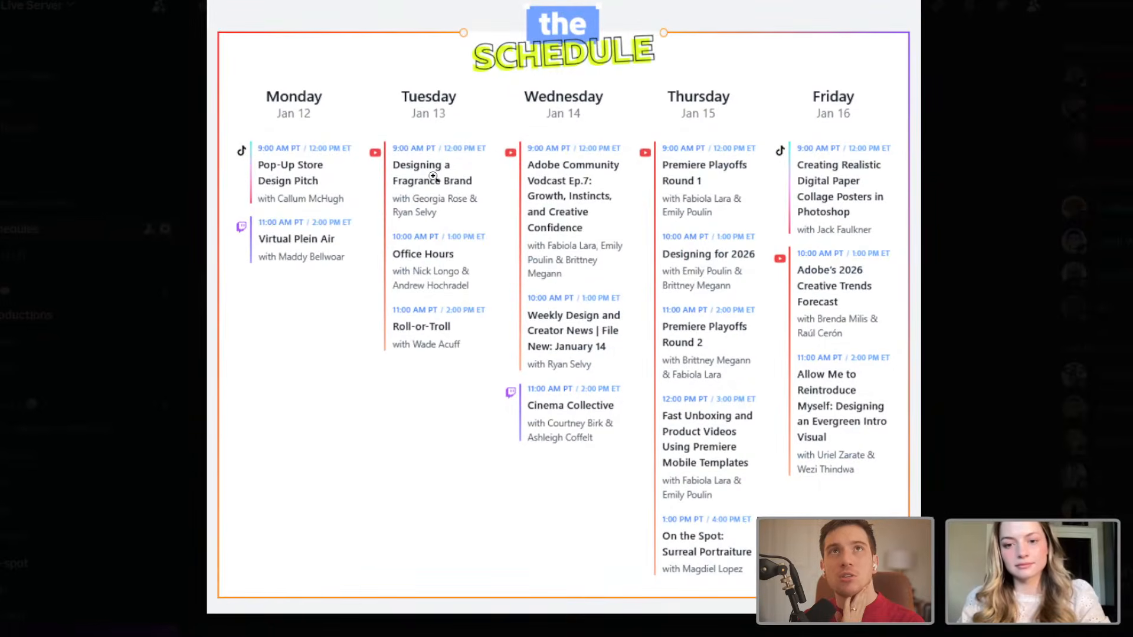
# Switch to Discord and examine the Tuesday, Wednesday and Thursday sessions in the enlarged January 12–16 schedule image.
pyautogui.click(423, 154)
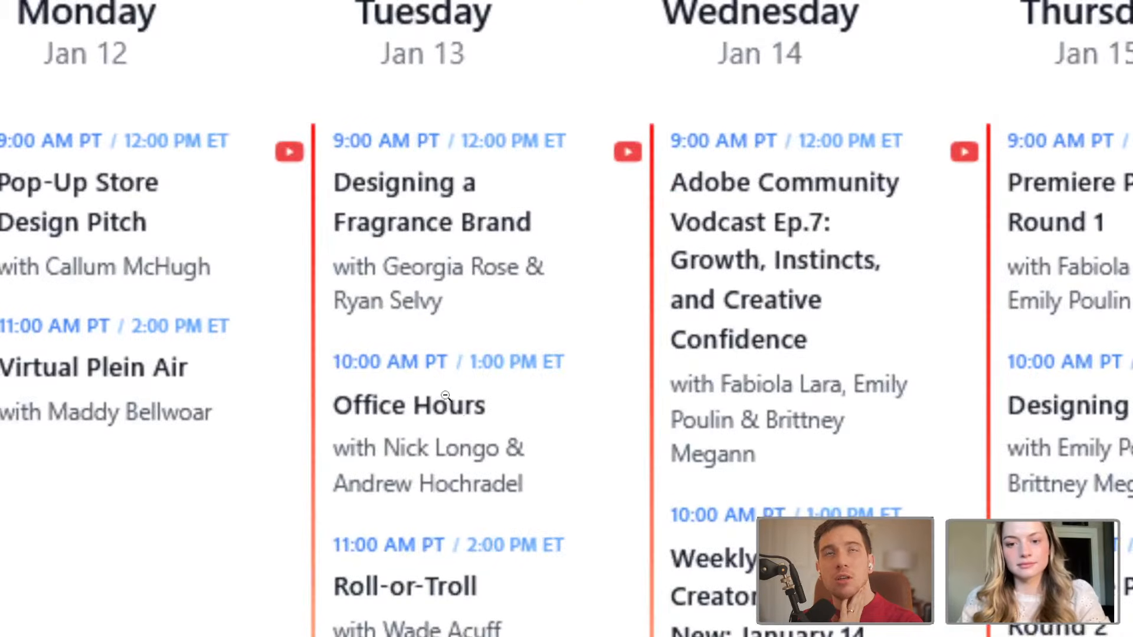
pyautogui.moveTo(459, 402); pyautogui.dragTo(431, 403)
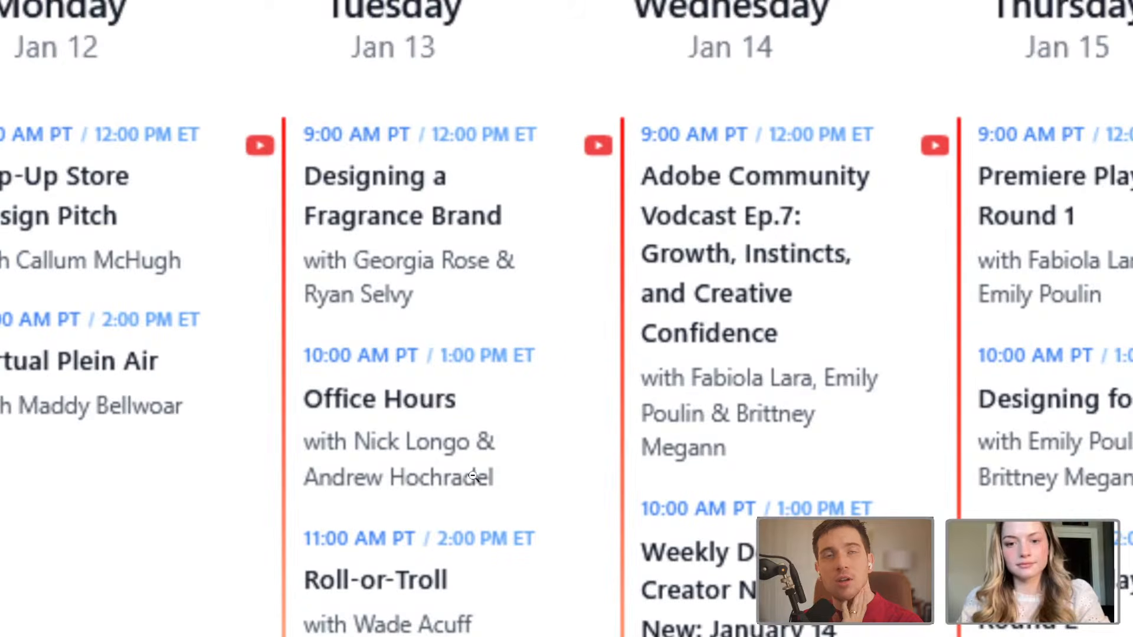
pyautogui.moveTo(474, 480); pyautogui.dragTo(454, 393)
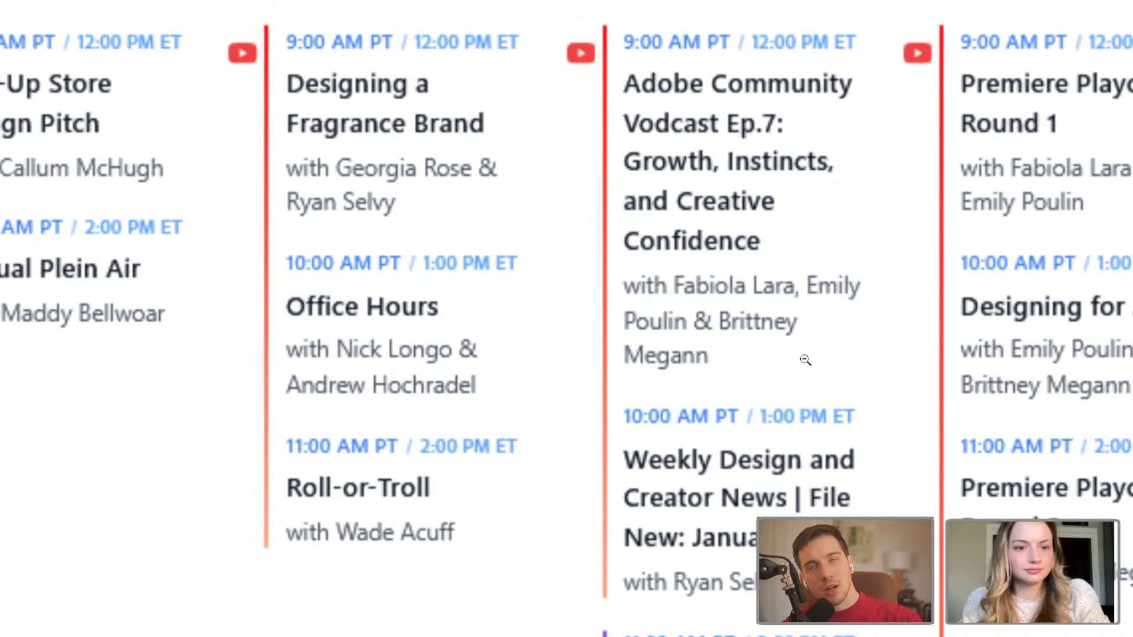
pyautogui.scroll(-1, 780, 360)
pyautogui.scroll(1, 826, 355)
pyautogui.moveTo(875, 336); pyautogui.dragTo(627, 161)
pyautogui.moveTo(658, 308); pyautogui.dragTo(637, 375)
pyautogui.moveTo(629, 453); pyautogui.dragTo(526, 459)
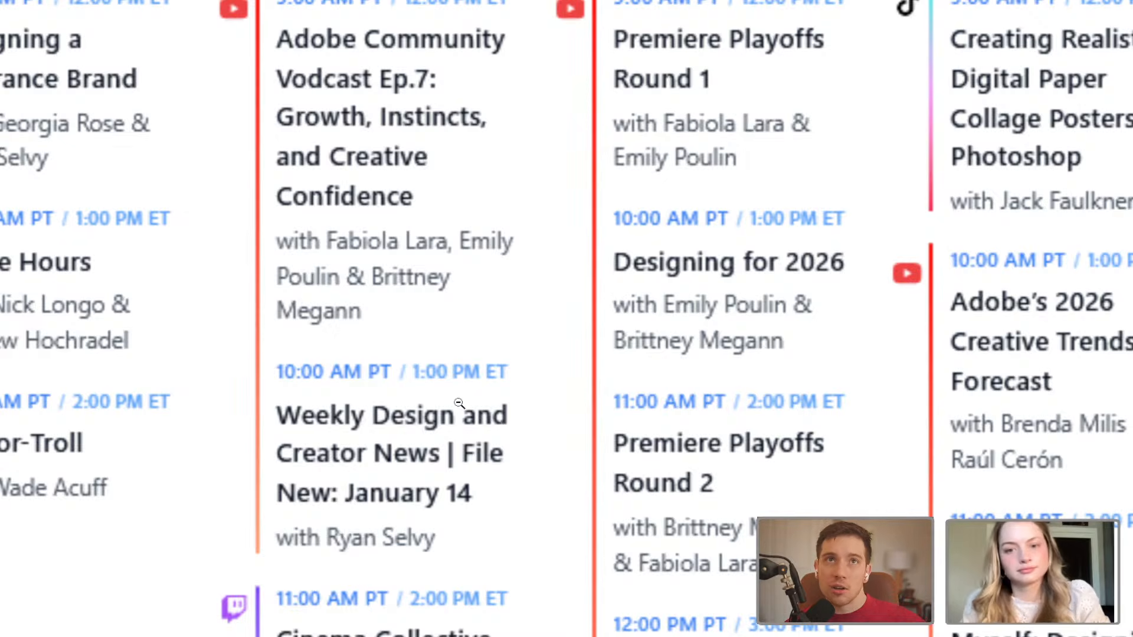
pyautogui.moveTo(539, 518); pyautogui.dragTo(543, 420)
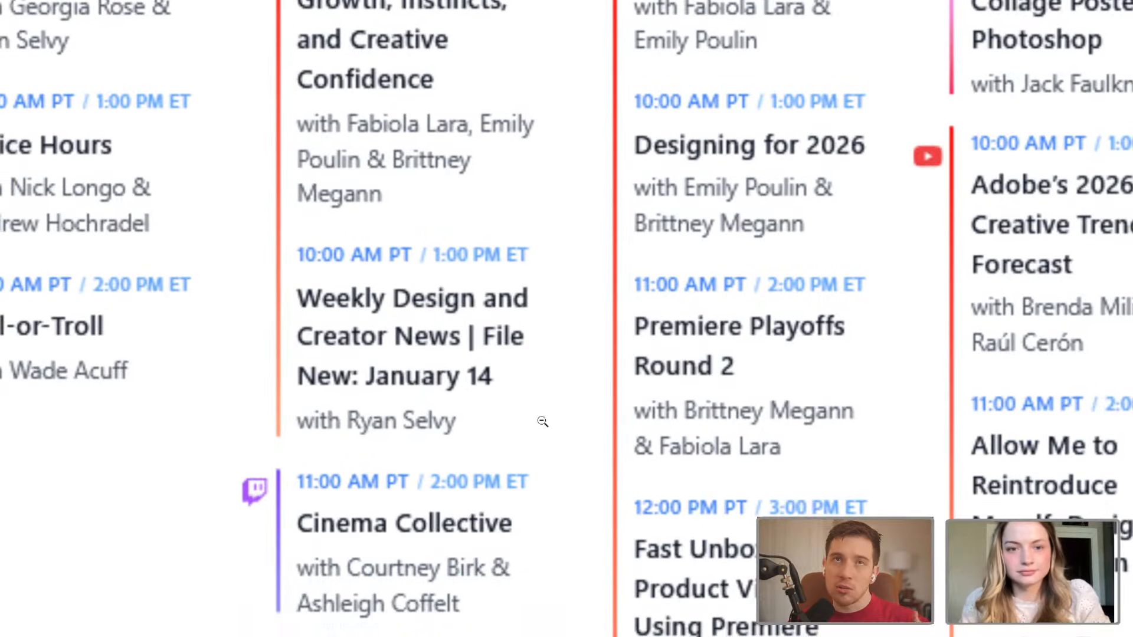
pyautogui.moveTo(517, 489); pyautogui.dragTo(493, 435)
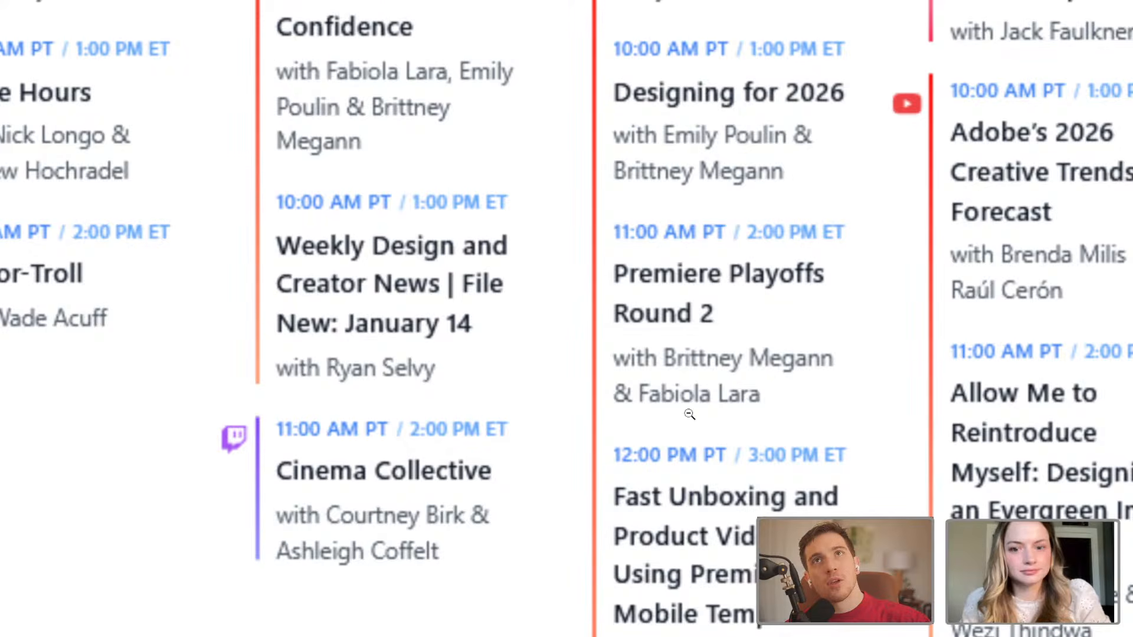
pyautogui.click(786, 332)
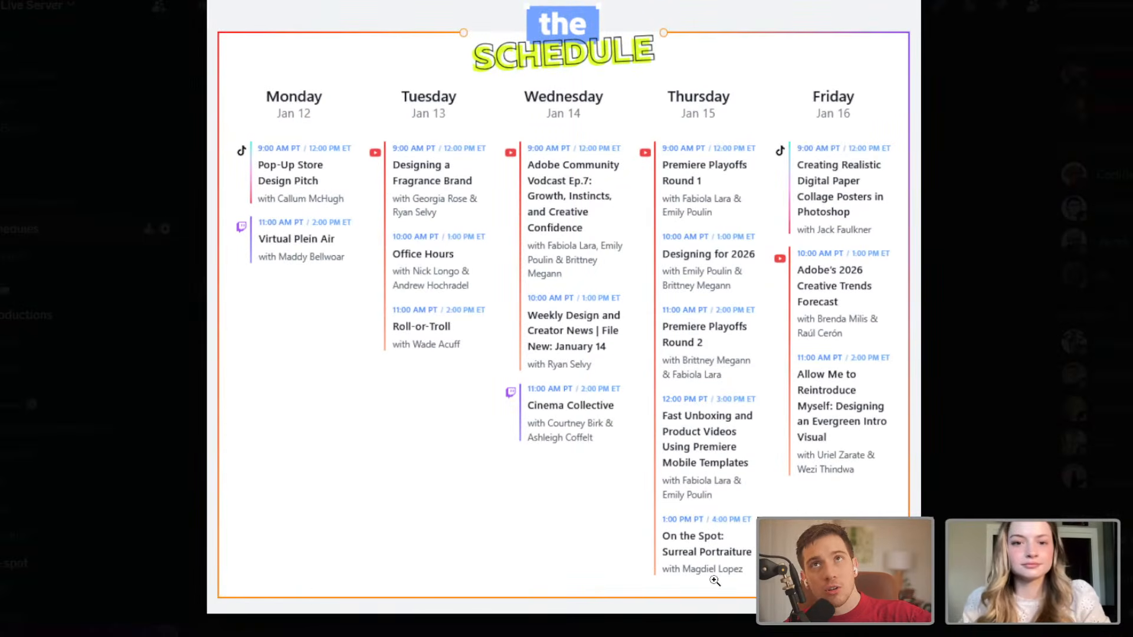
# Examine the Friday, January 16 sessions in the enlarged schedule image and close the image.
pyautogui.click(863, 185)
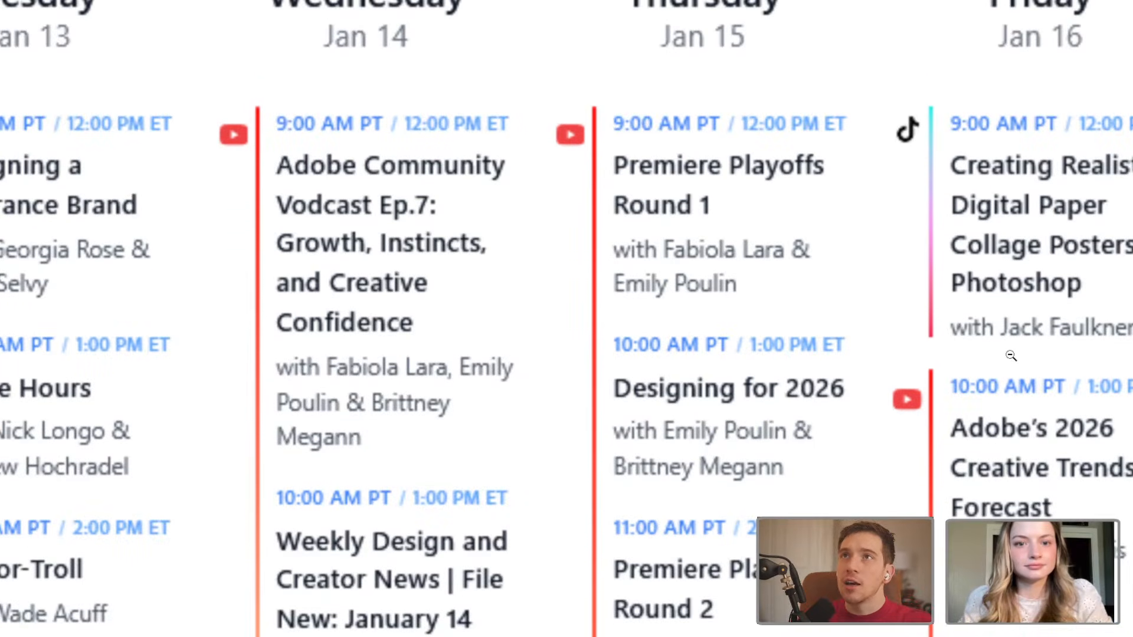
pyautogui.scroll(-1, 984, 326)
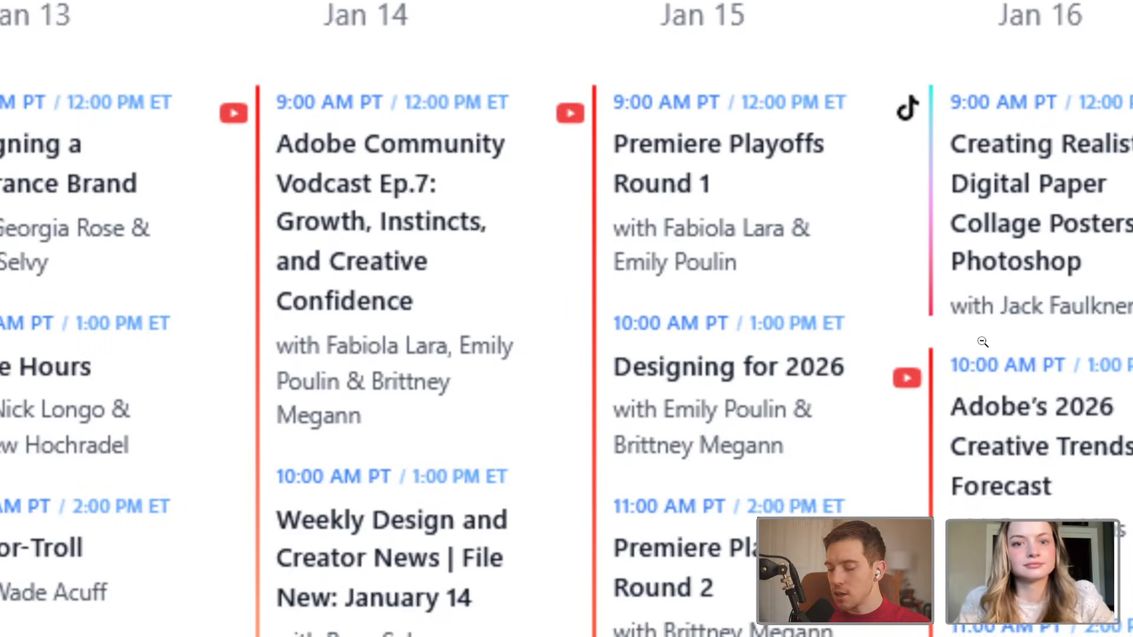
pyautogui.scroll(-5, 1091, 327)
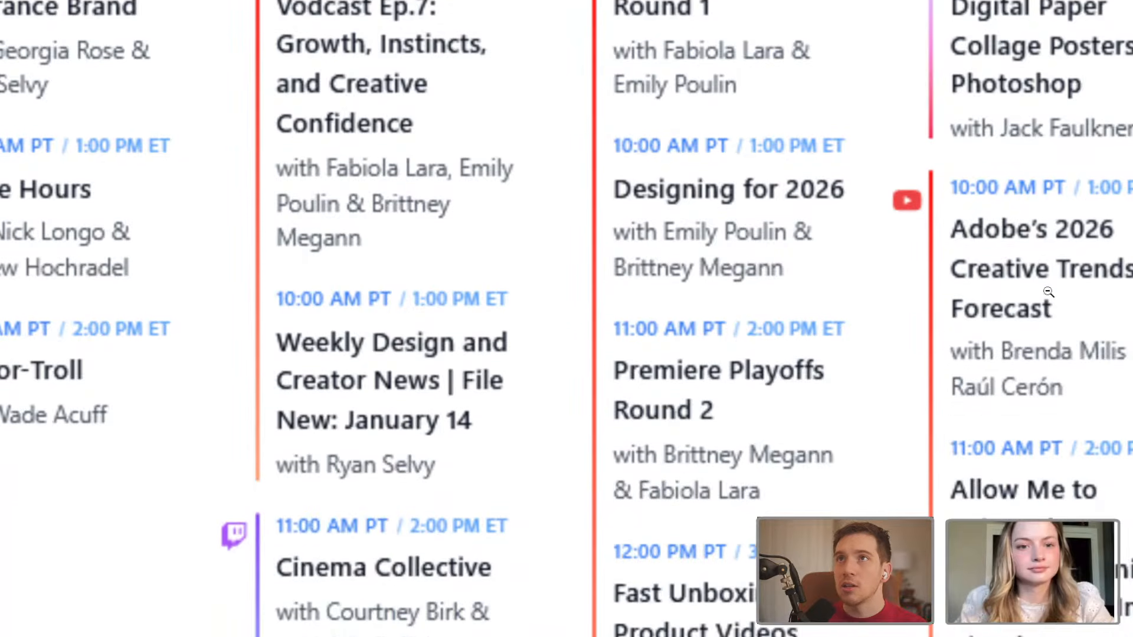
pyautogui.scroll(-3, 1048, 291)
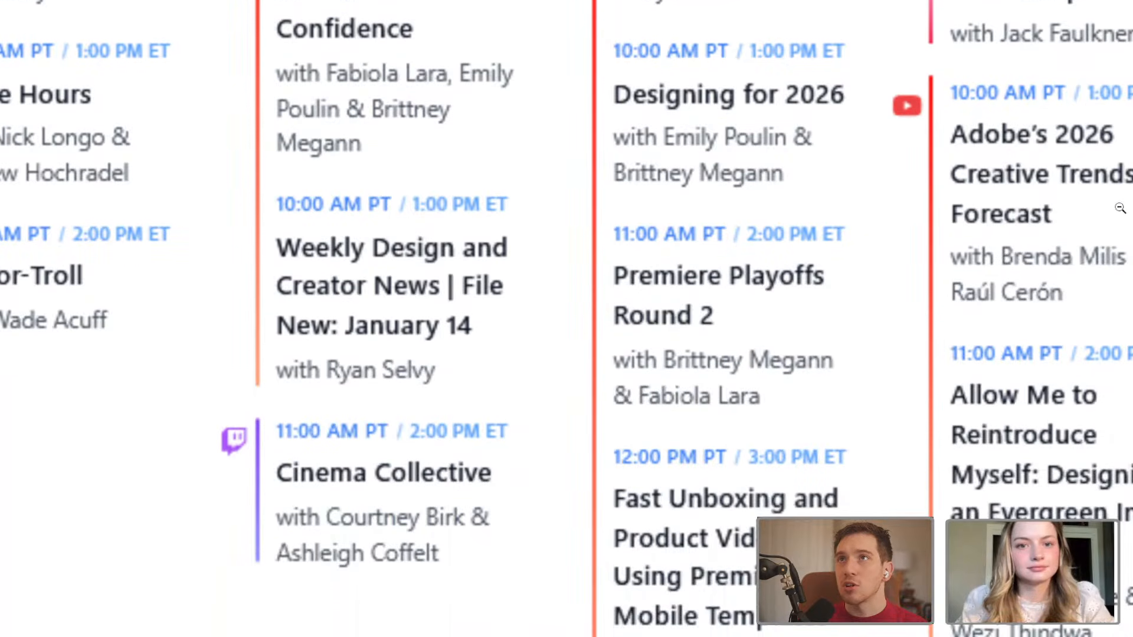
pyautogui.scroll(-3, 1119, 266)
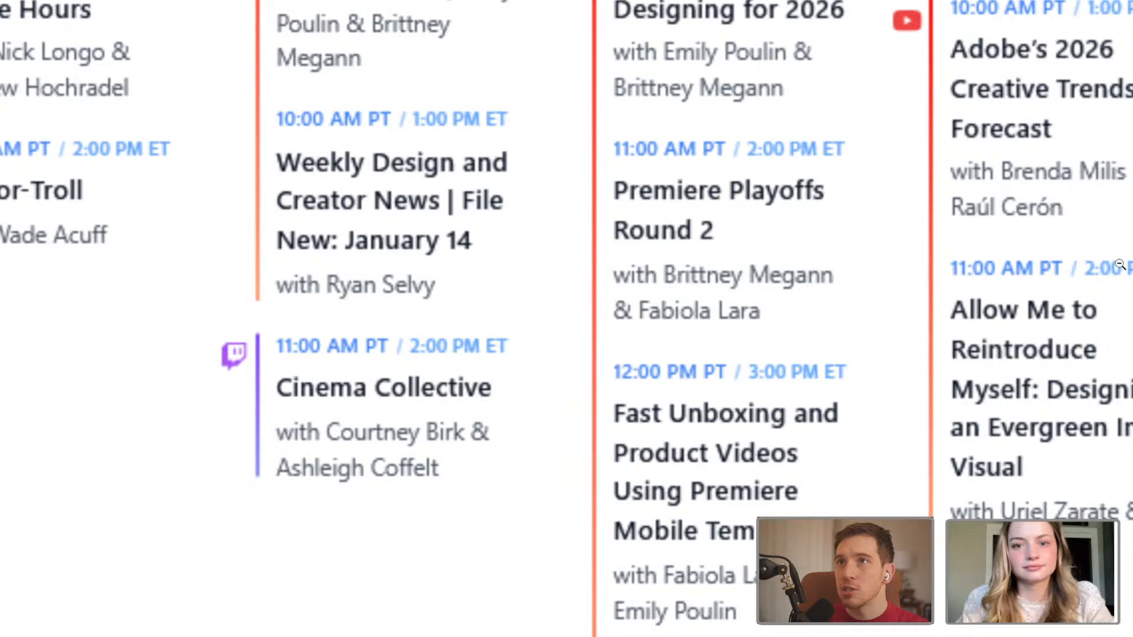
pyautogui.click(1105, 485)
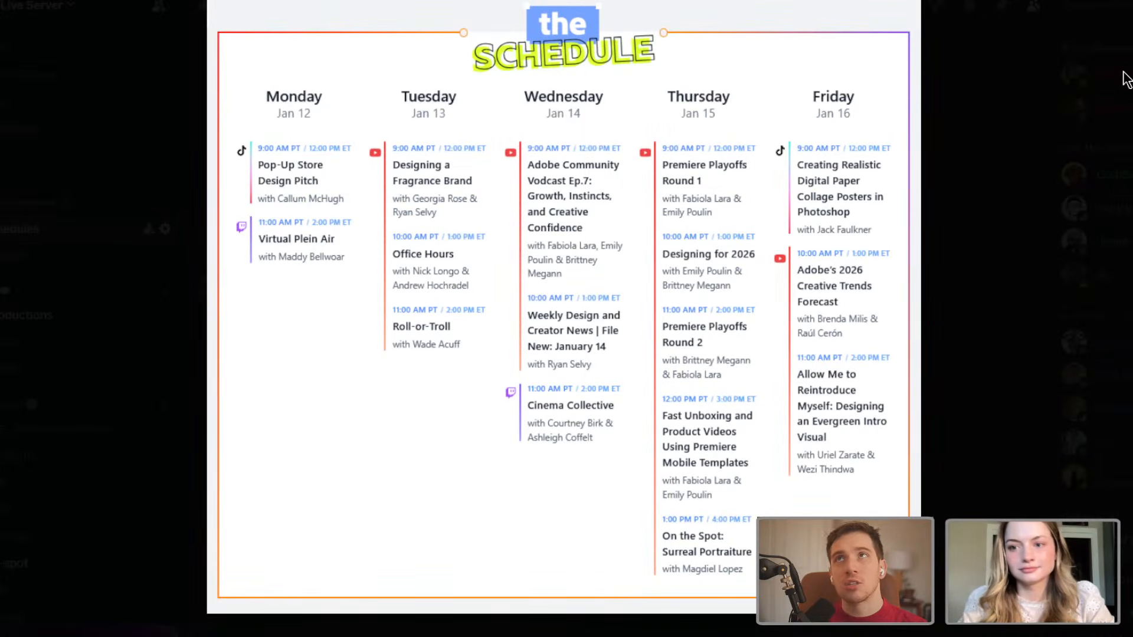
pyautogui.press('Escape')
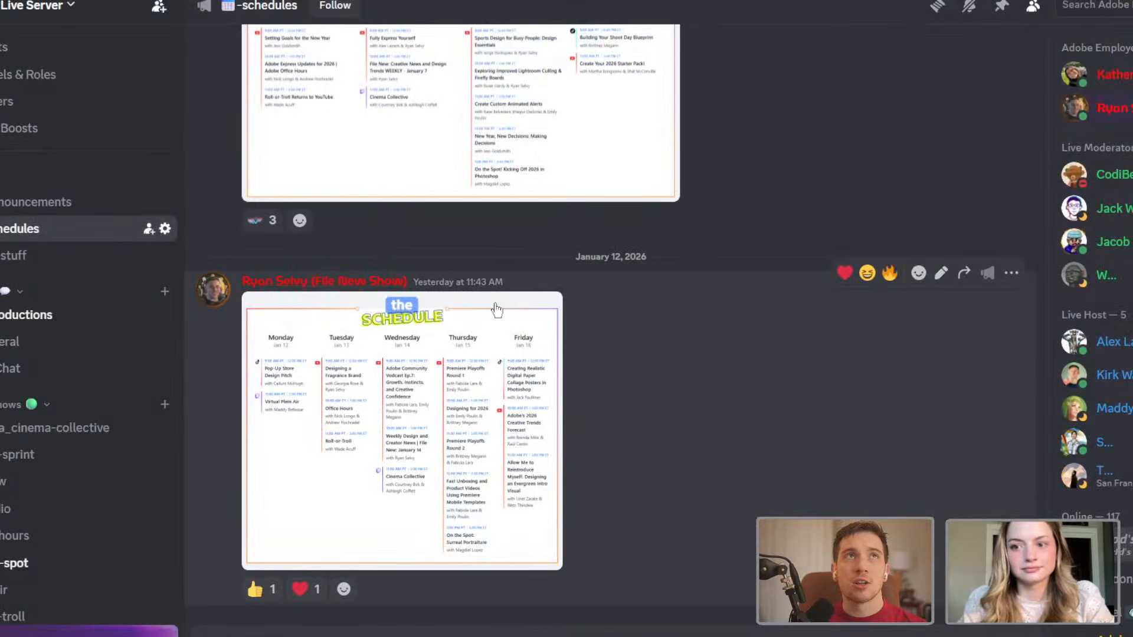
# Look through the earlier weekly schedules in the schedules channel and the server's list of show channels.
pyautogui.scroll(15, 518, 435)
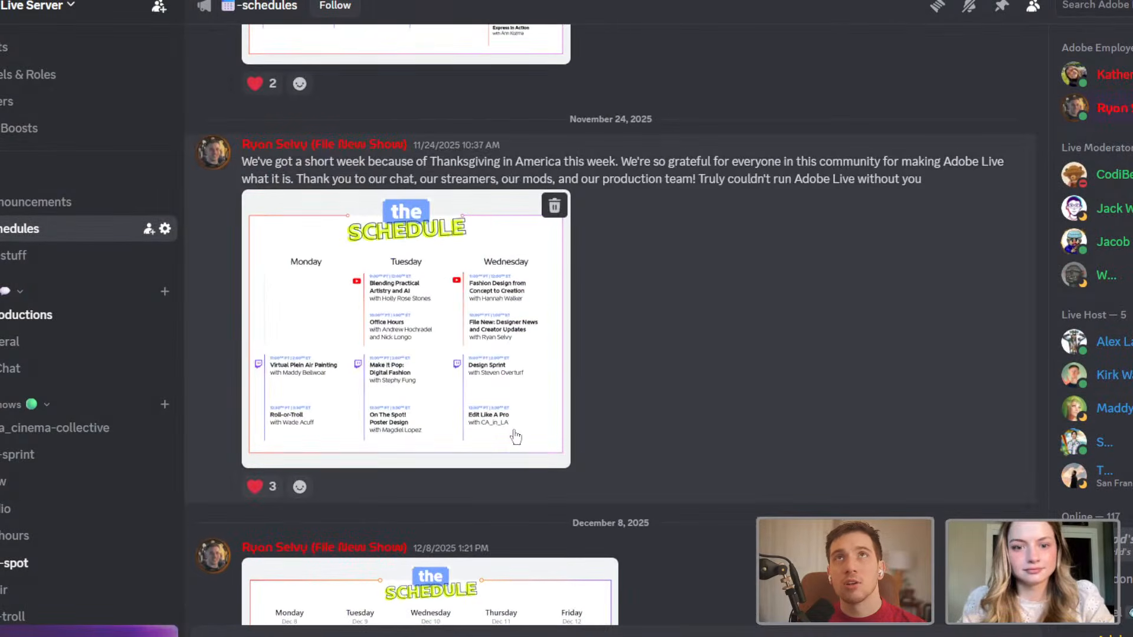
pyautogui.scroll(-15, 513, 431)
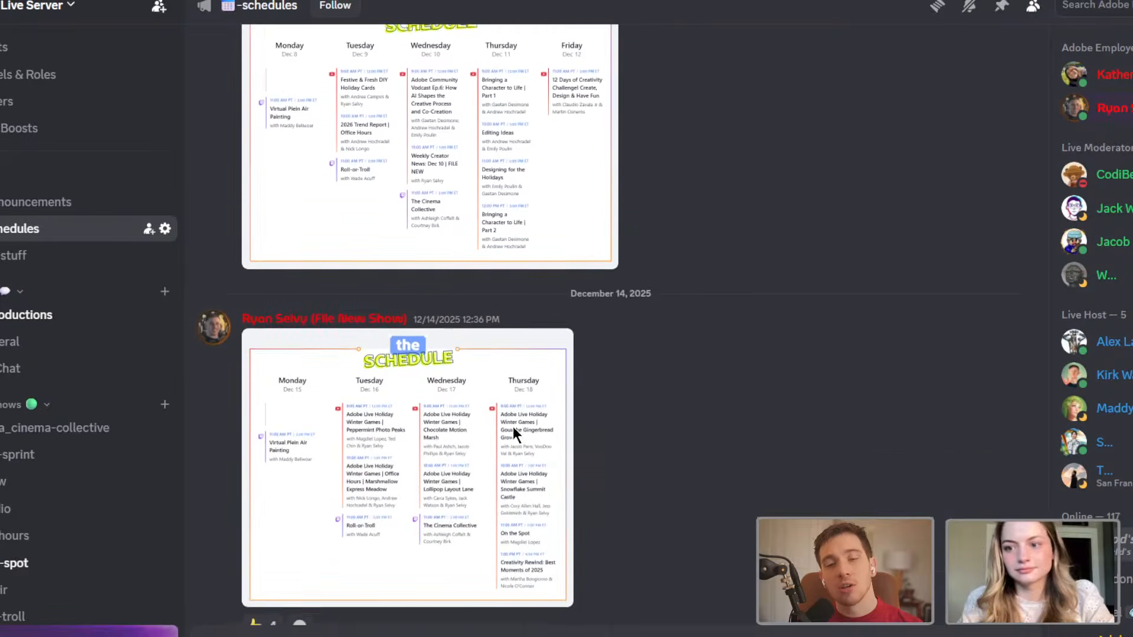
pyautogui.scroll(-10, 506, 412)
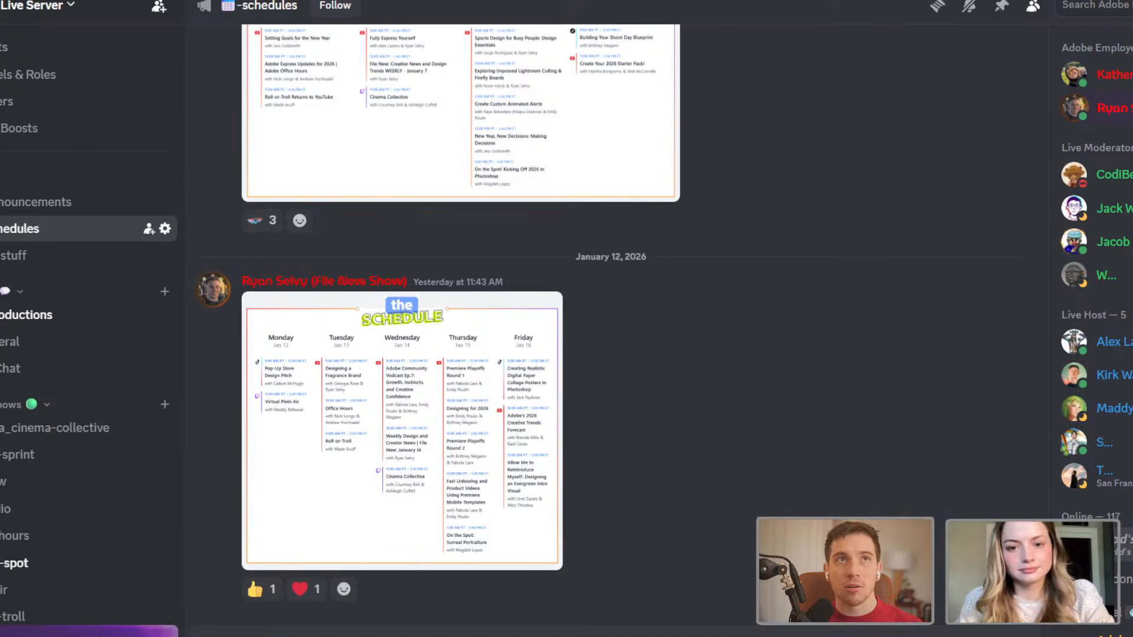
pyautogui.scroll(-1, 50, 396)
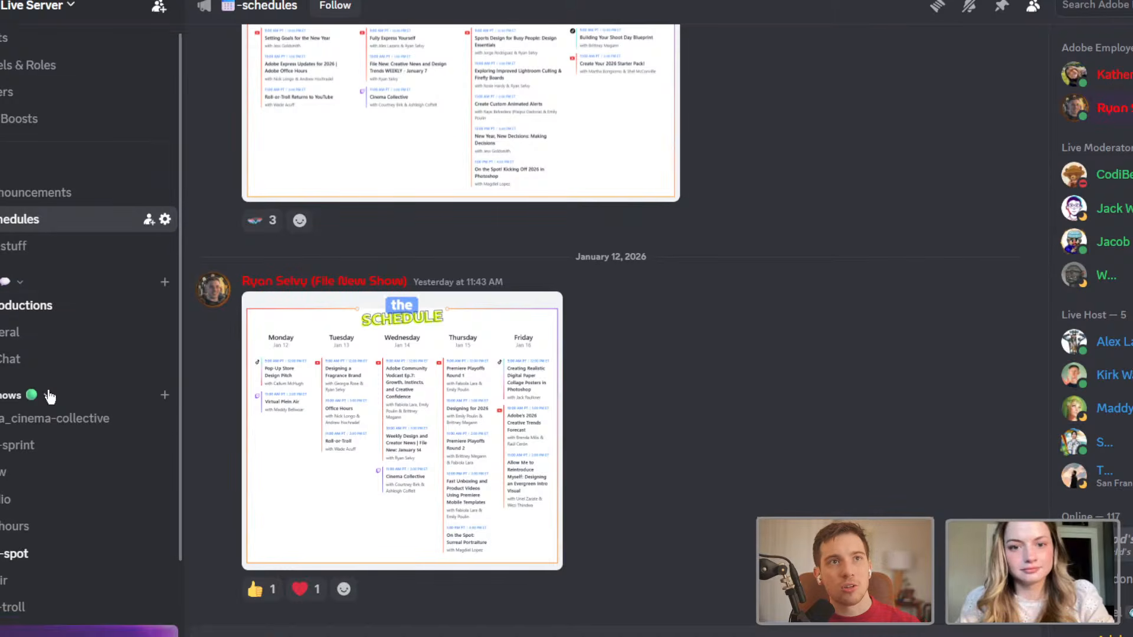
pyautogui.scroll(-2, 50, 397)
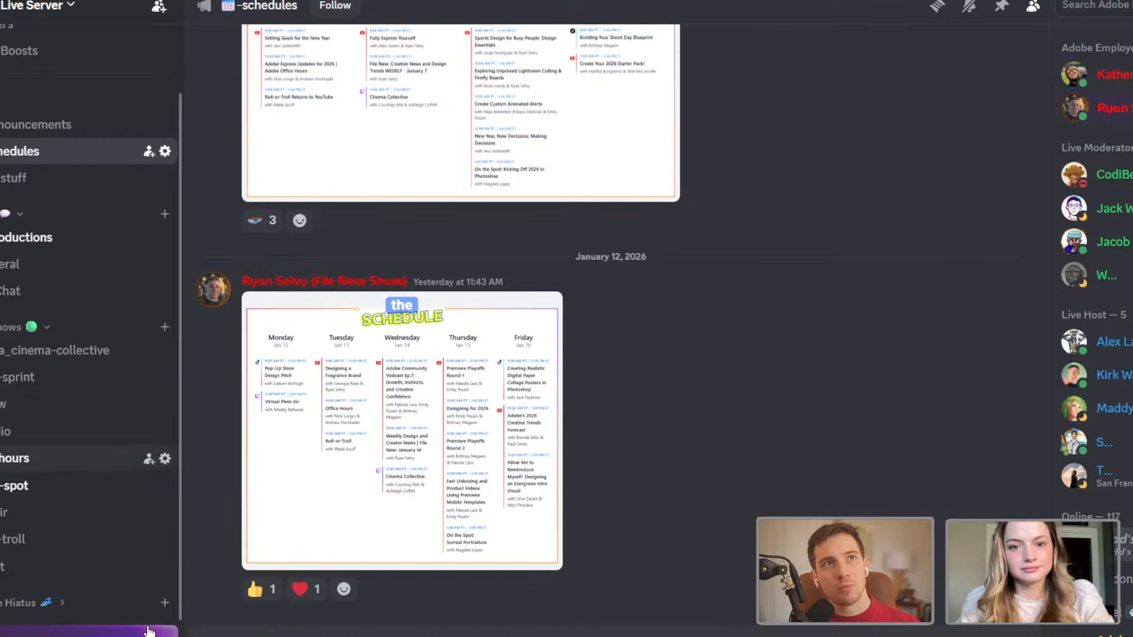
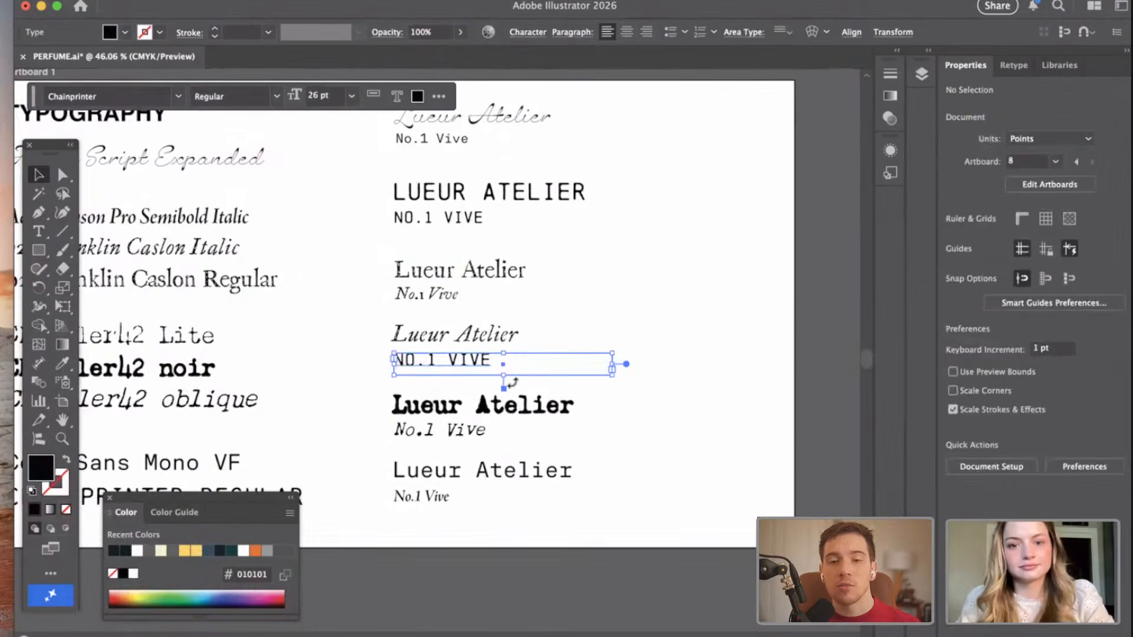
# Nudge the "NO.1 VIVE" line beneath the italic "Lueur Atelier" about 3 pt left and 2 pt up, then deselect it.
pyautogui.press('Up')
pyautogui.press('Left')
pyautogui.press('Left')
pyautogui.press('Left')
pyautogui.press('Up')
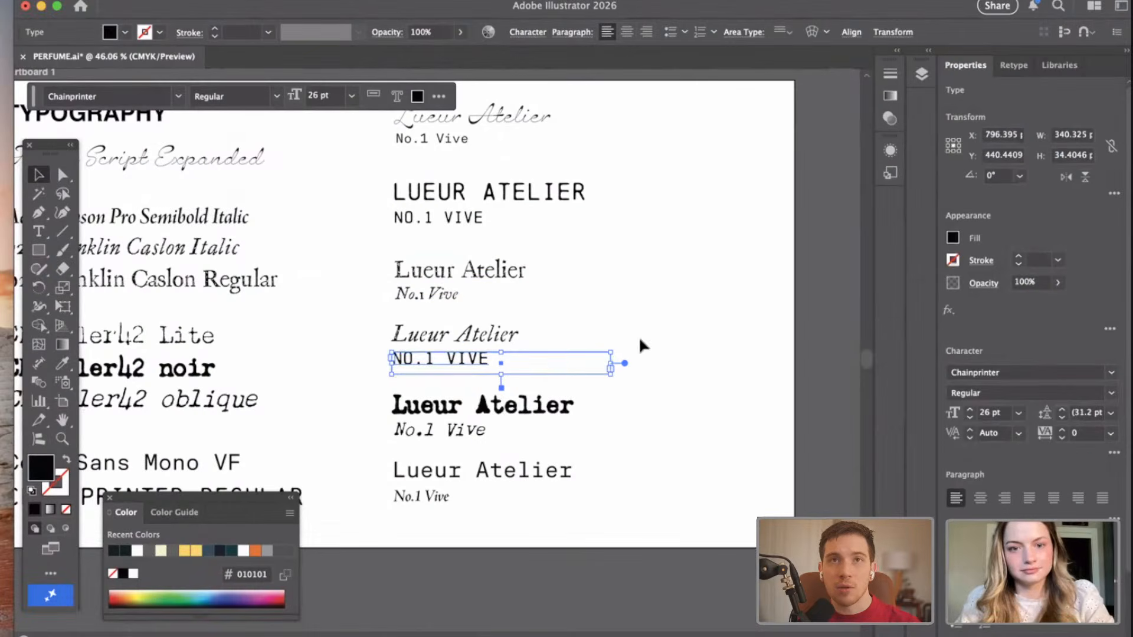
pyautogui.click(677, 324)
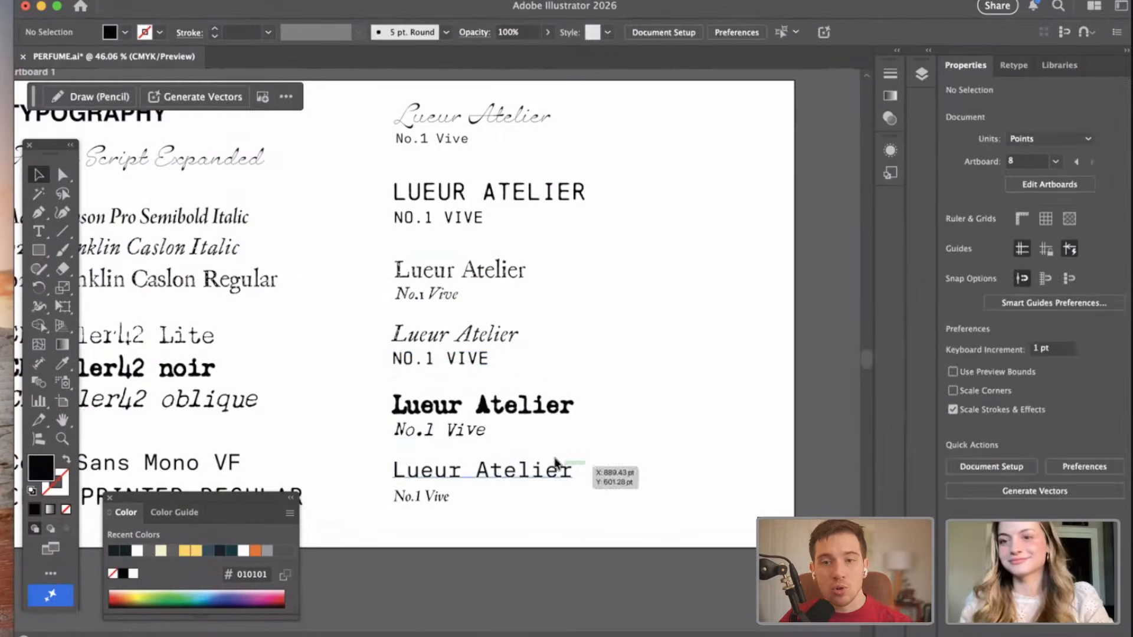
pyautogui.scroll(3, 430, 526)
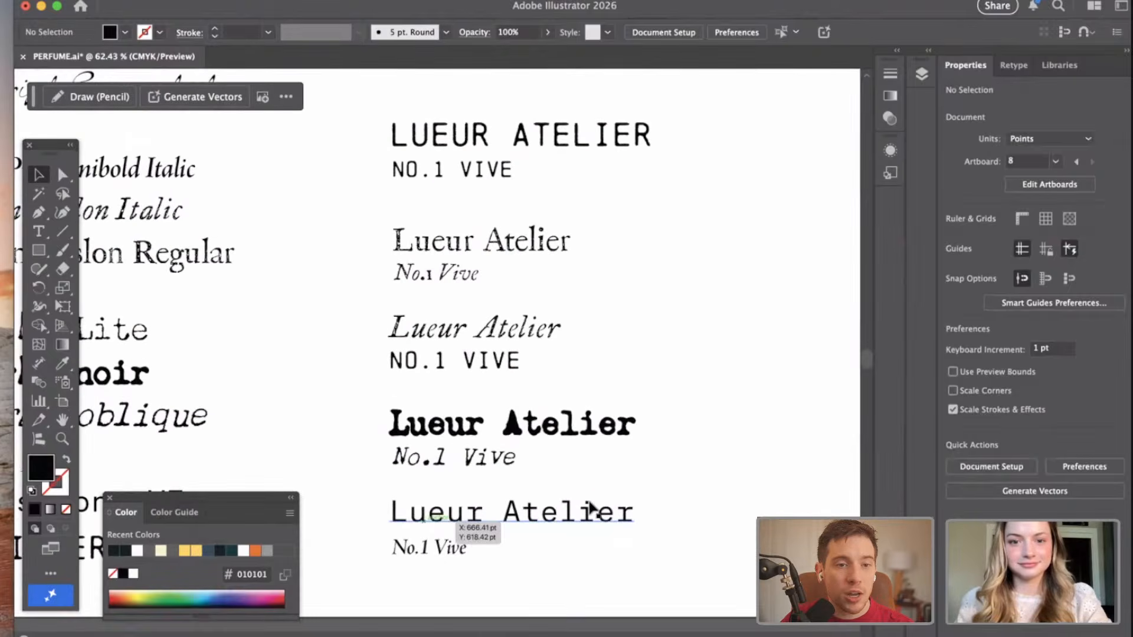
pyautogui.scroll(-4, 592, 508)
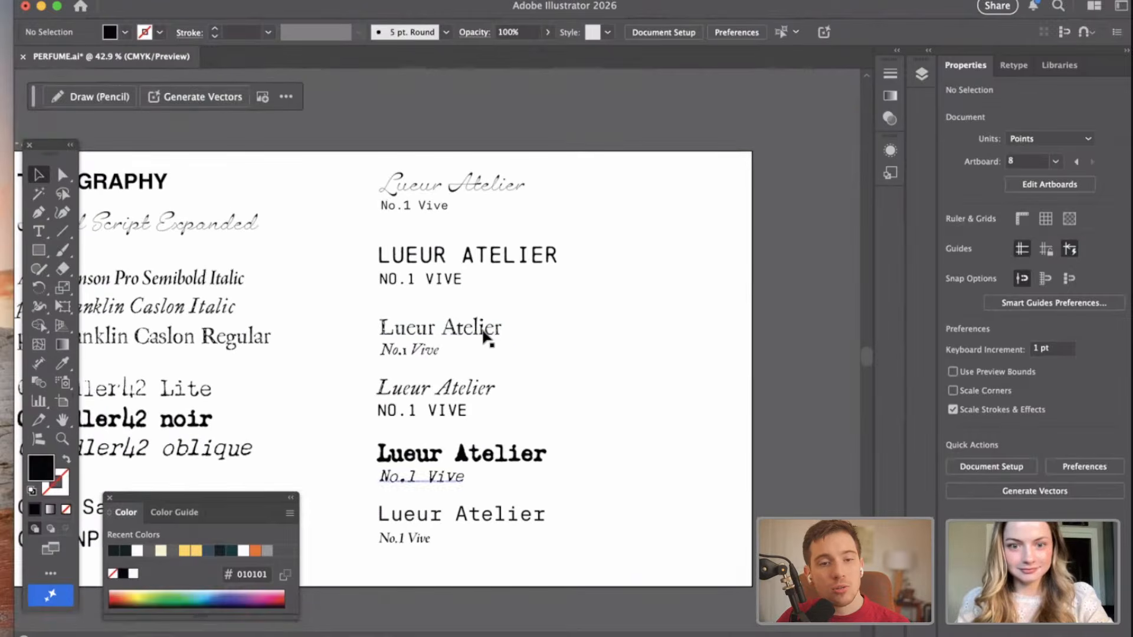
# Copy the P22 Franklin Caslon Regular "Lueur Atelier" and place the copy in the empty area beside the script version on the Typography artboard.
pyautogui.click(485, 337)
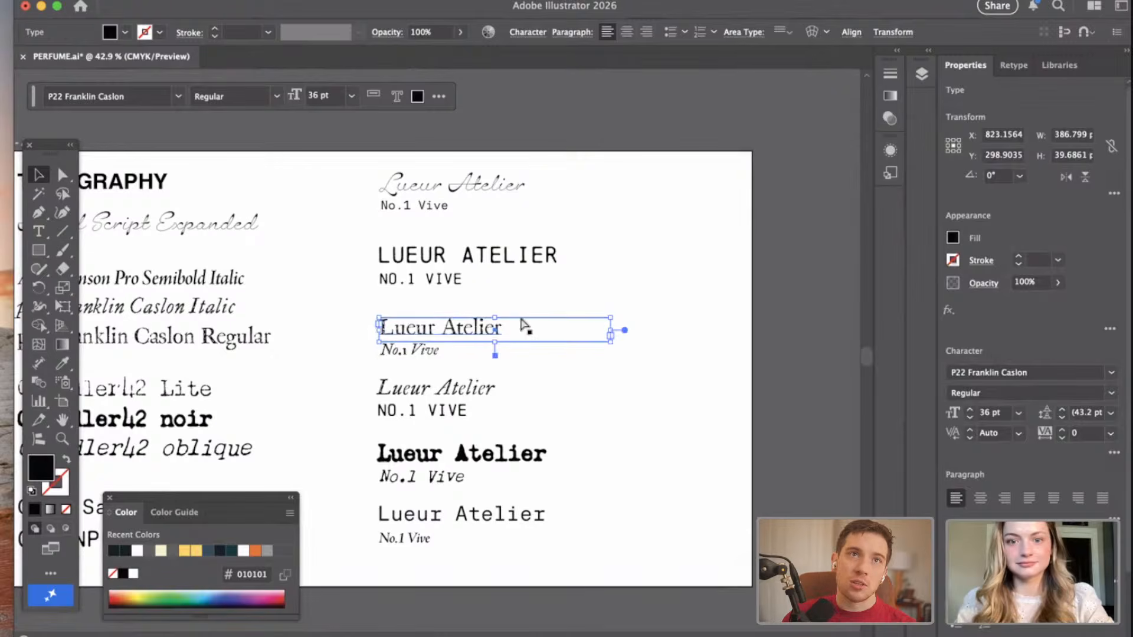
pyautogui.press('super+c')
pyautogui.press('super+v')
pyautogui.click(475, 328)
pyautogui.click(321, 354)
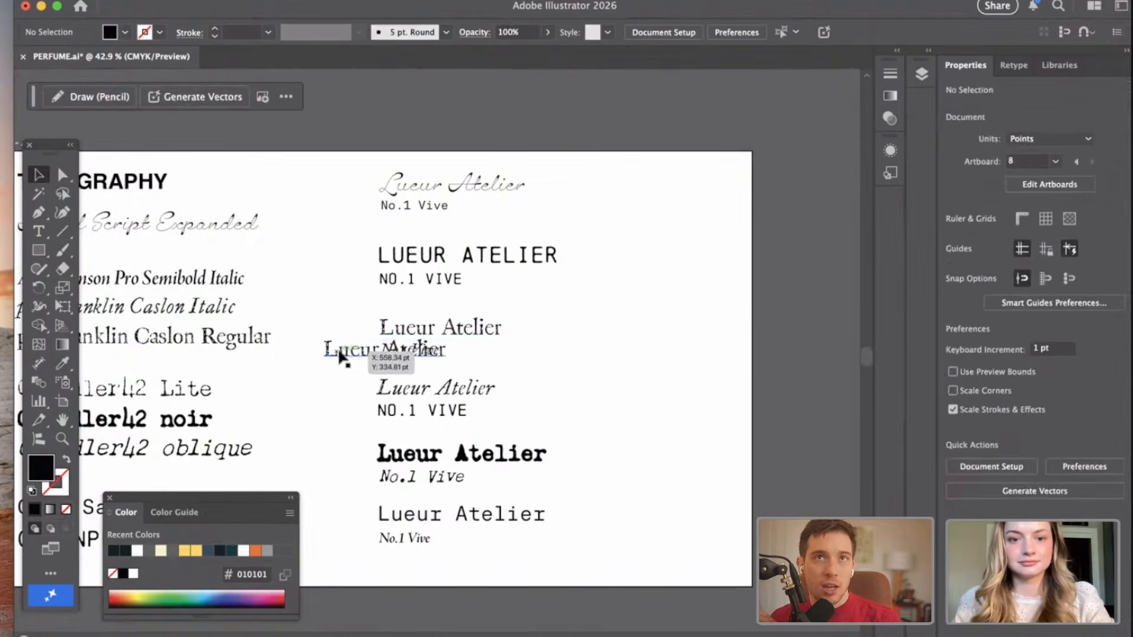
pyautogui.moveTo(340, 357); pyautogui.dragTo(611, 191)
# Place a copy of the Chainprinter "NO.1 VIVE" directly under the new "Lueur Atelier" and set its font size to 23 pt.
pyautogui.click(423, 411)
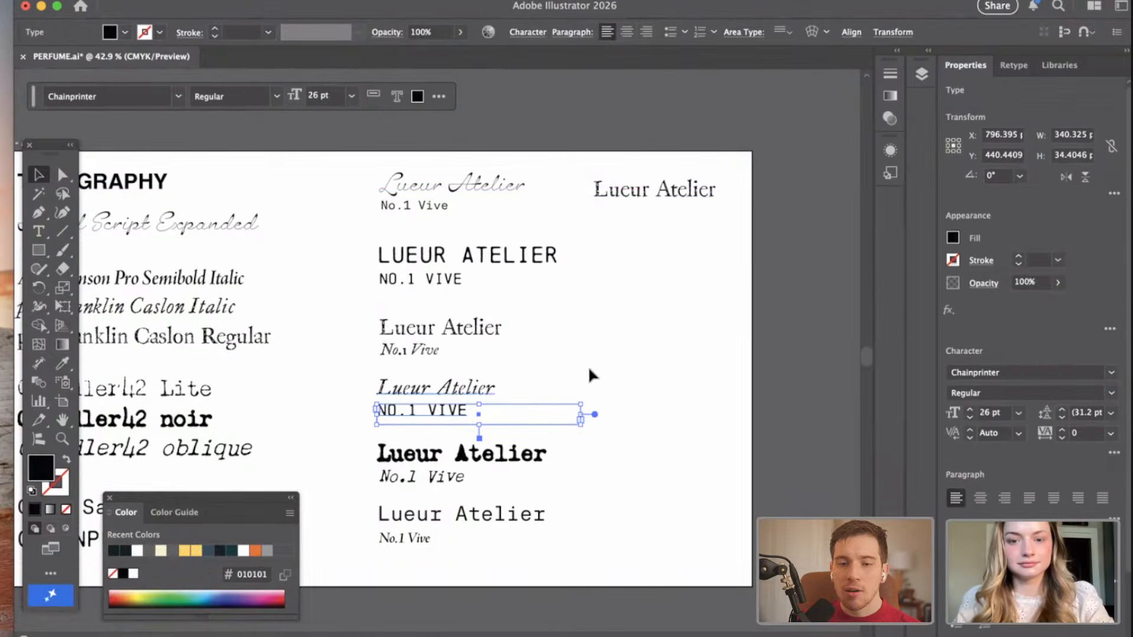
pyautogui.scroll(3, 682, 229)
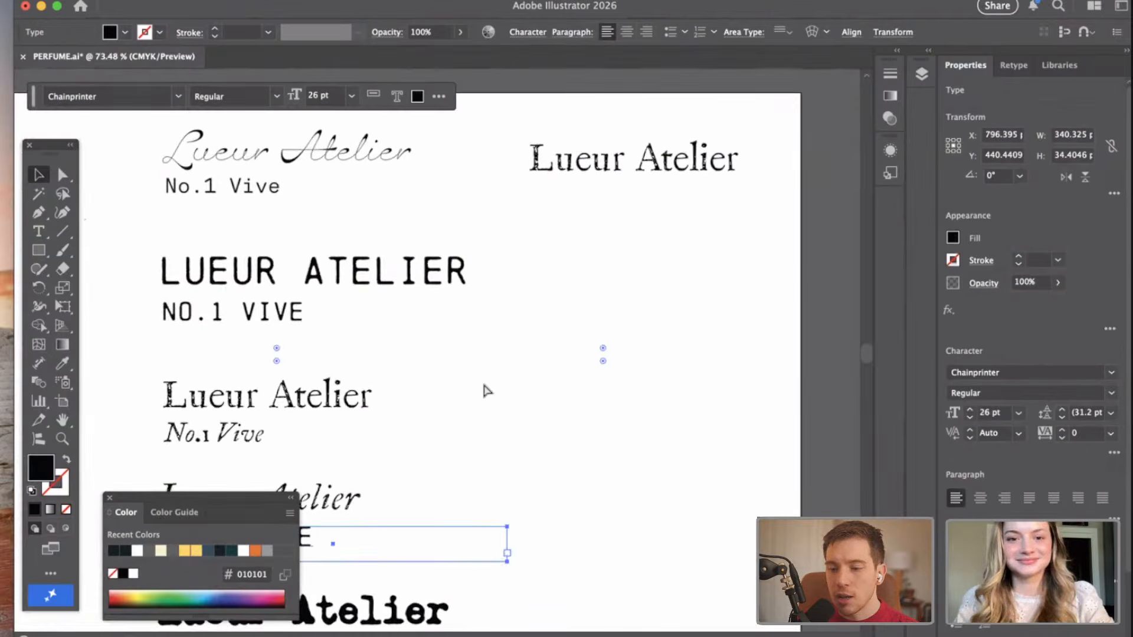
pyautogui.moveTo(486, 391); pyautogui.dragTo(646, 201)
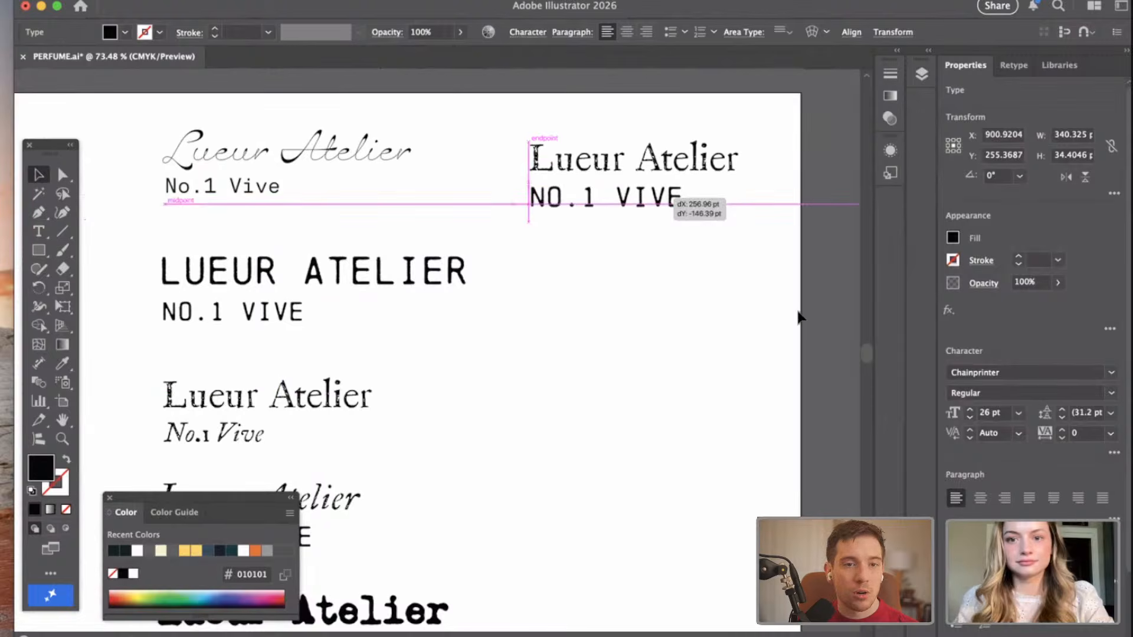
pyautogui.click(970, 419)
pyautogui.click(970, 420)
pyautogui.click(969, 420)
pyautogui.click(762, 369)
pyautogui.hscroll(2, 762, 370)
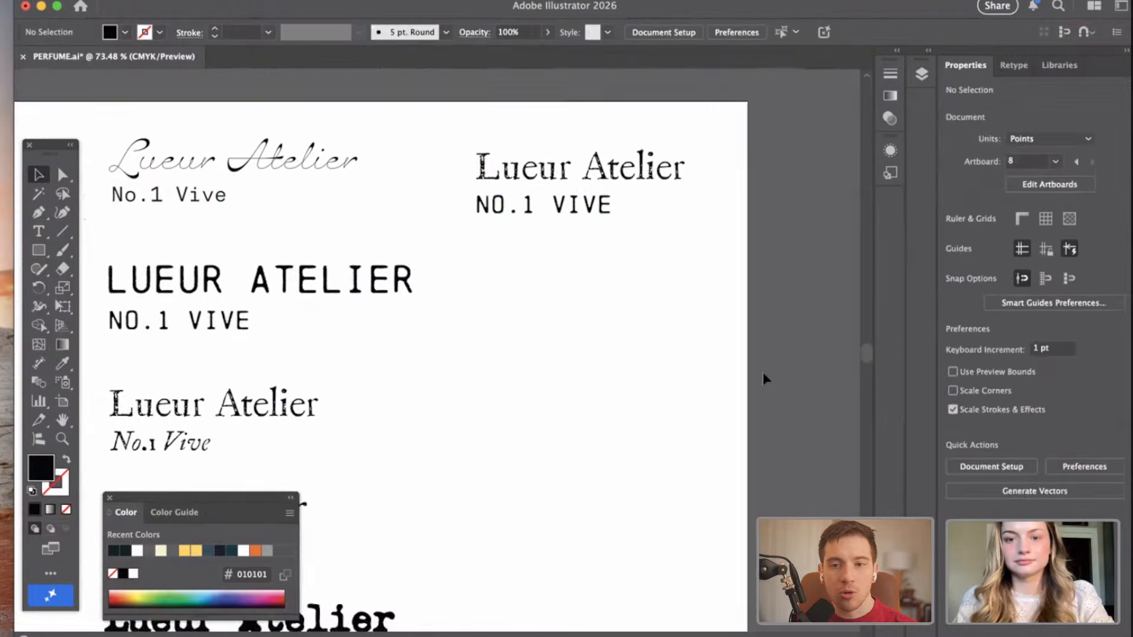
pyautogui.scroll(-5, 762, 371)
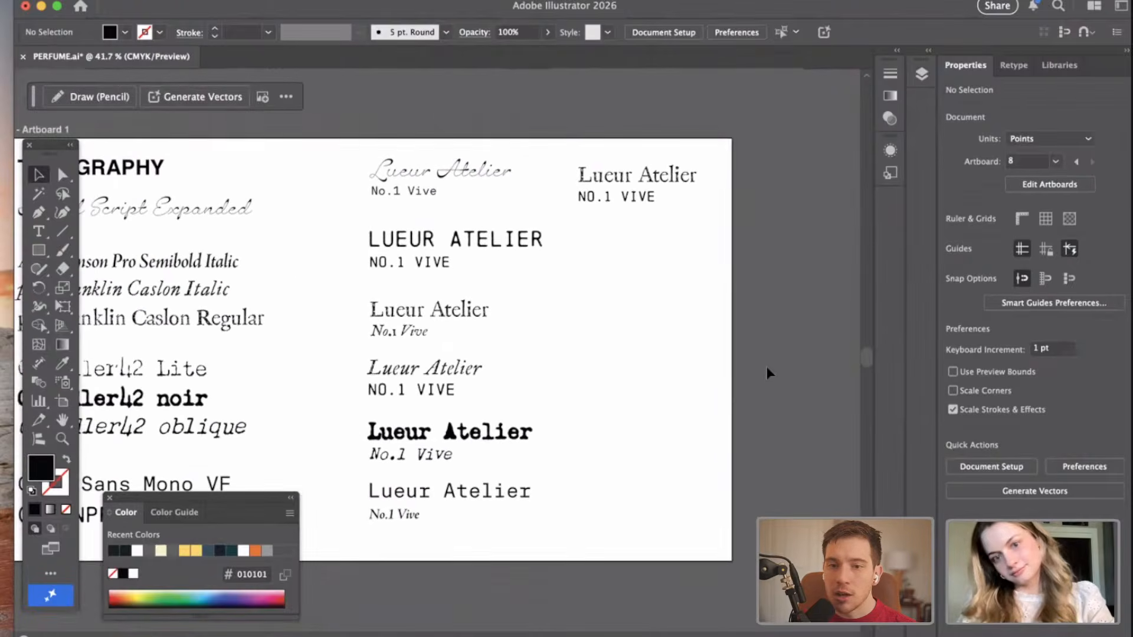
# Duplicate the 23 pt "NO.1 VIVE" line and align the copy beneath the original as a third line.
pyautogui.click(629, 201)
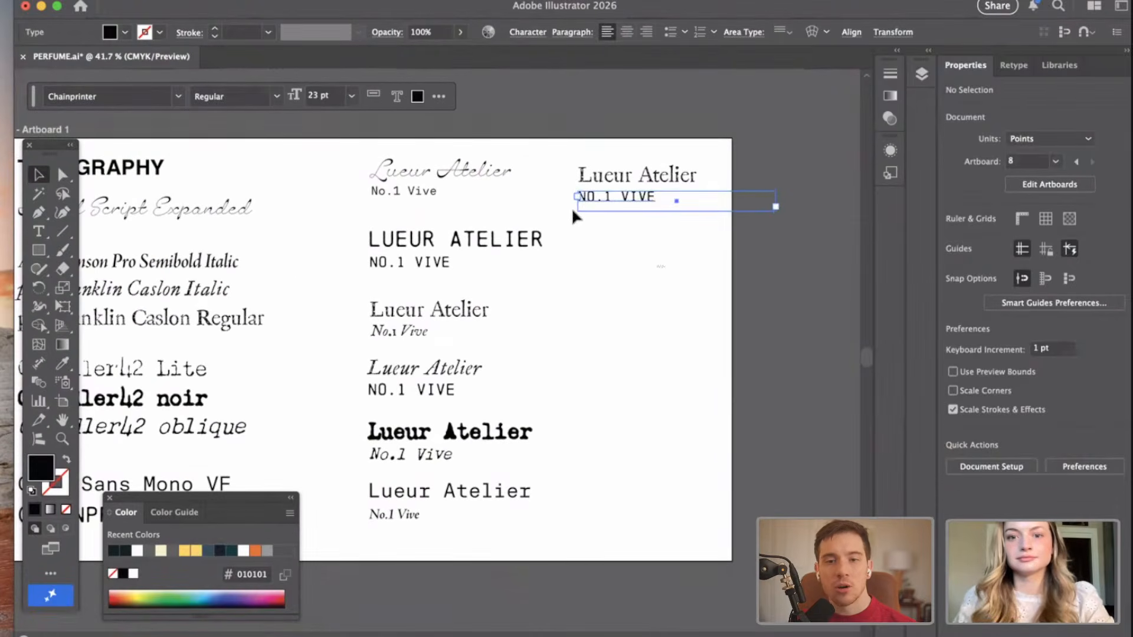
pyautogui.moveTo(575, 207); pyautogui.dragTo(508, 311)
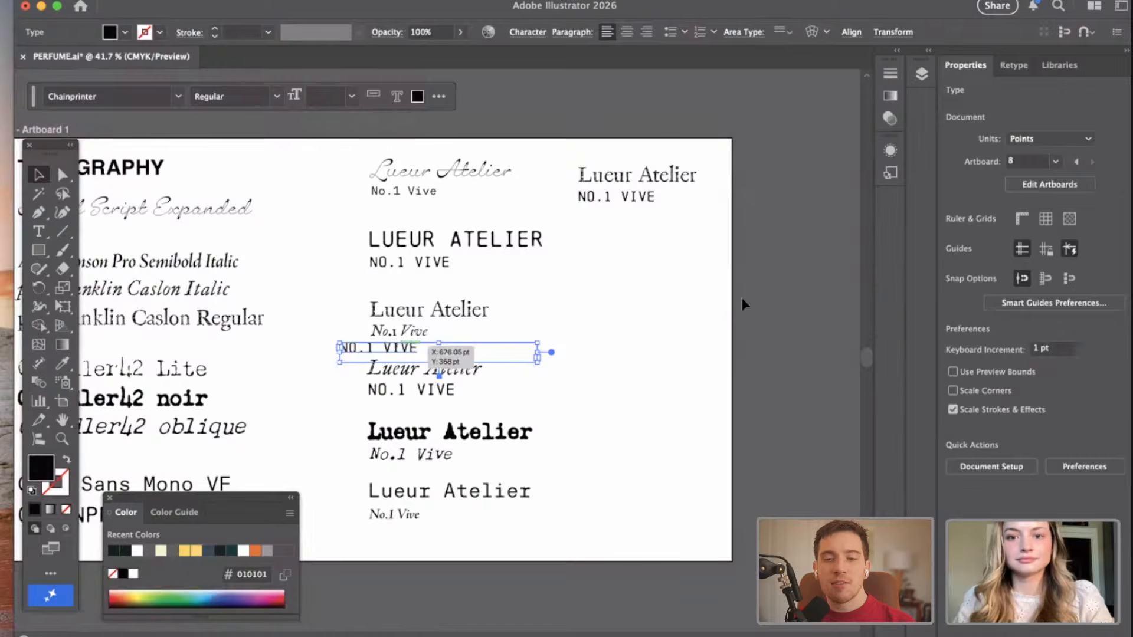
pyautogui.moveTo(401, 349); pyautogui.dragTo(634, 222)
pyautogui.click(611, 405)
pyautogui.hscroll(-10, 612, 404)
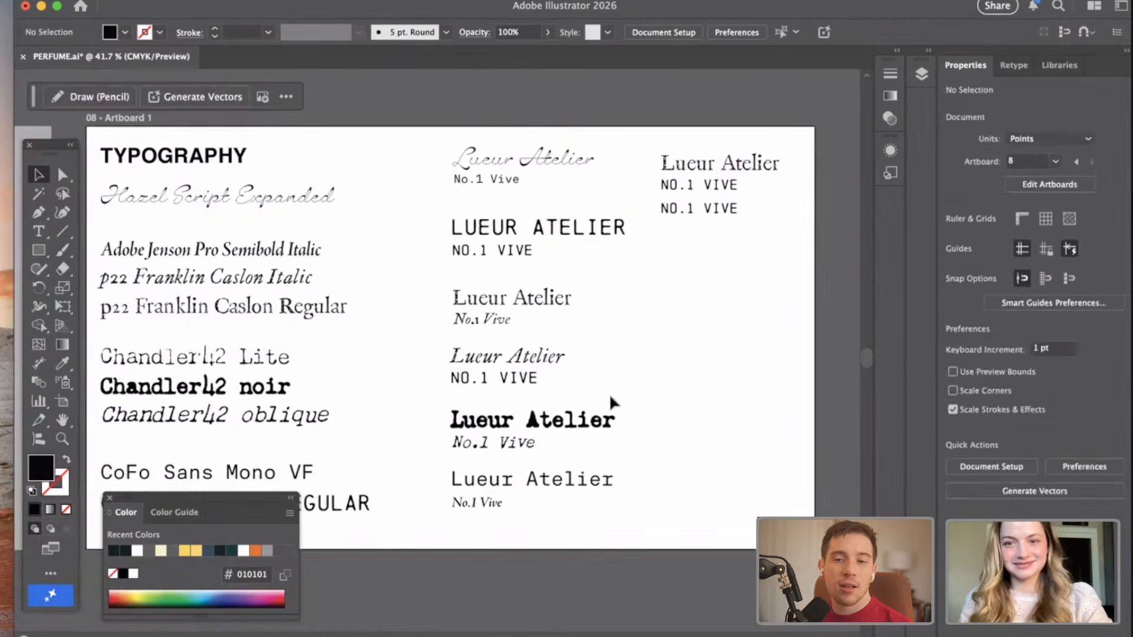
# Copy the words "Eau de Parfum" from the product type entry on the Materials artboard.
pyautogui.hscroll(-15, 612, 402)
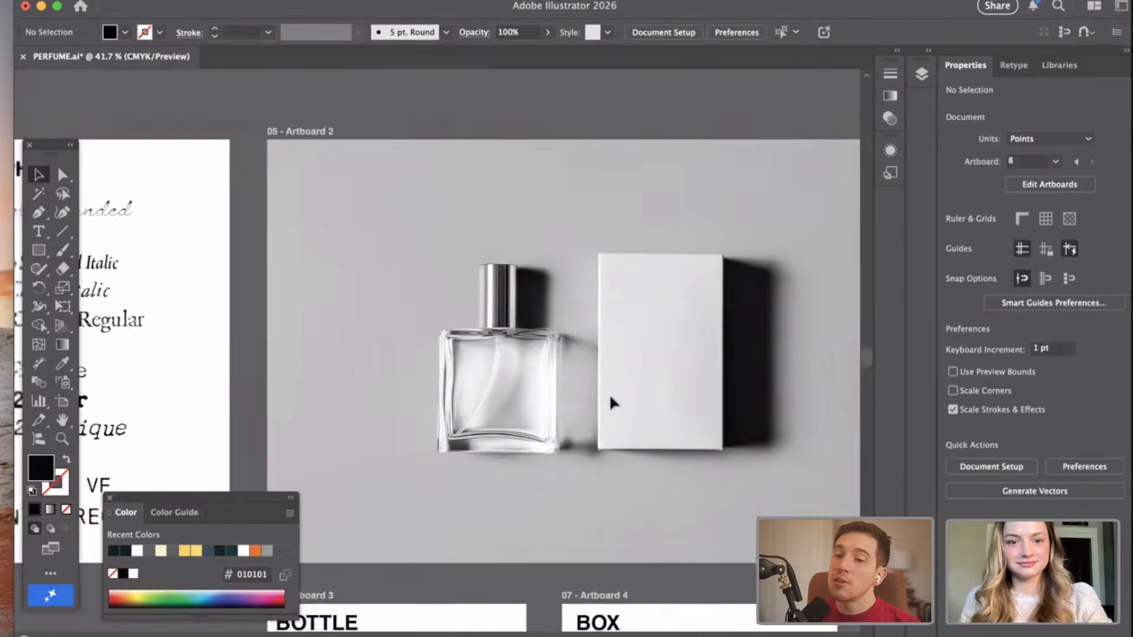
pyautogui.hscroll(-15, 366, 369)
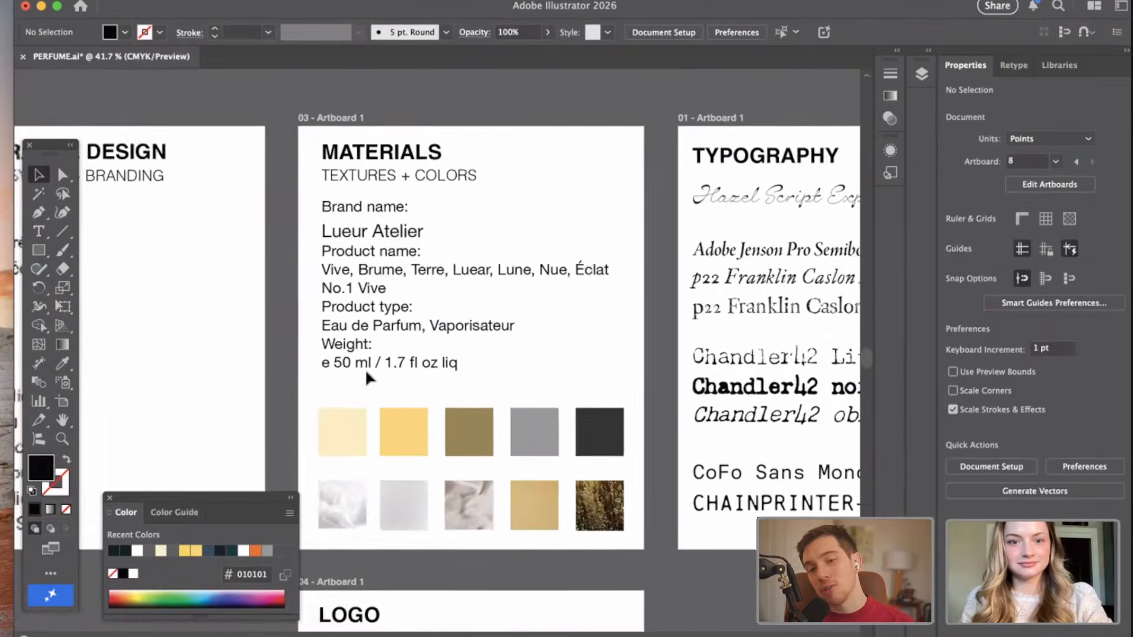
pyautogui.click(458, 291)
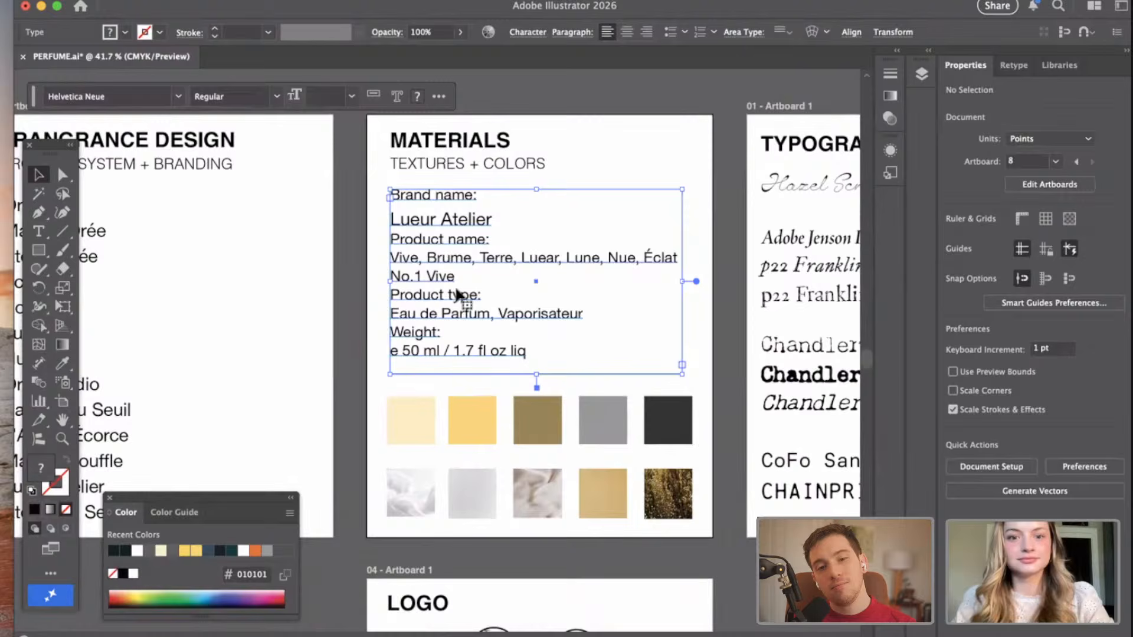
pyautogui.doubleClick(487, 315)
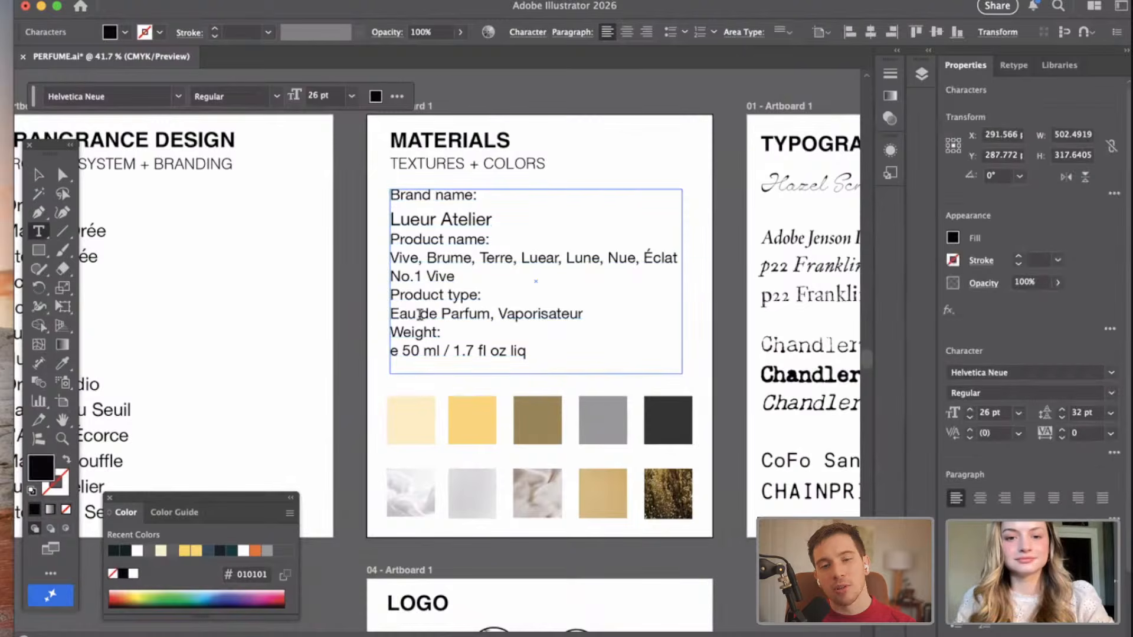
pyautogui.moveTo(490, 314); pyautogui.dragTo(366, 313)
# Replace the duplicated "NO.1 VIVE" text in the third line of the new pairing with "Eau de Parfum".
pyautogui.hscroll(15, 560, 307)
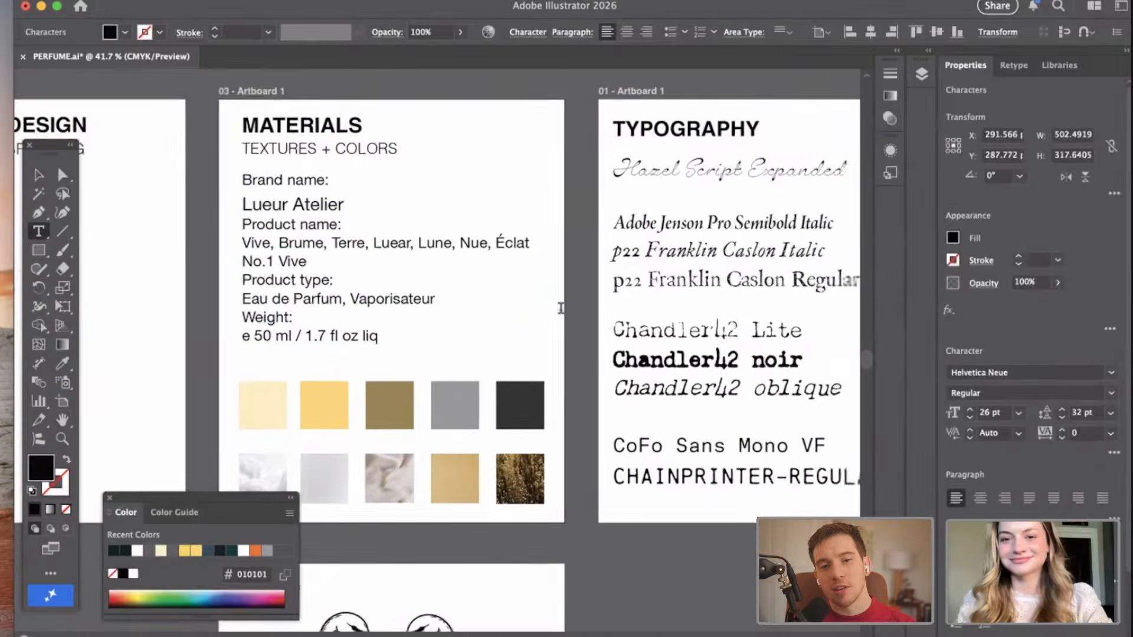
pyautogui.hscroll(12, 560, 308)
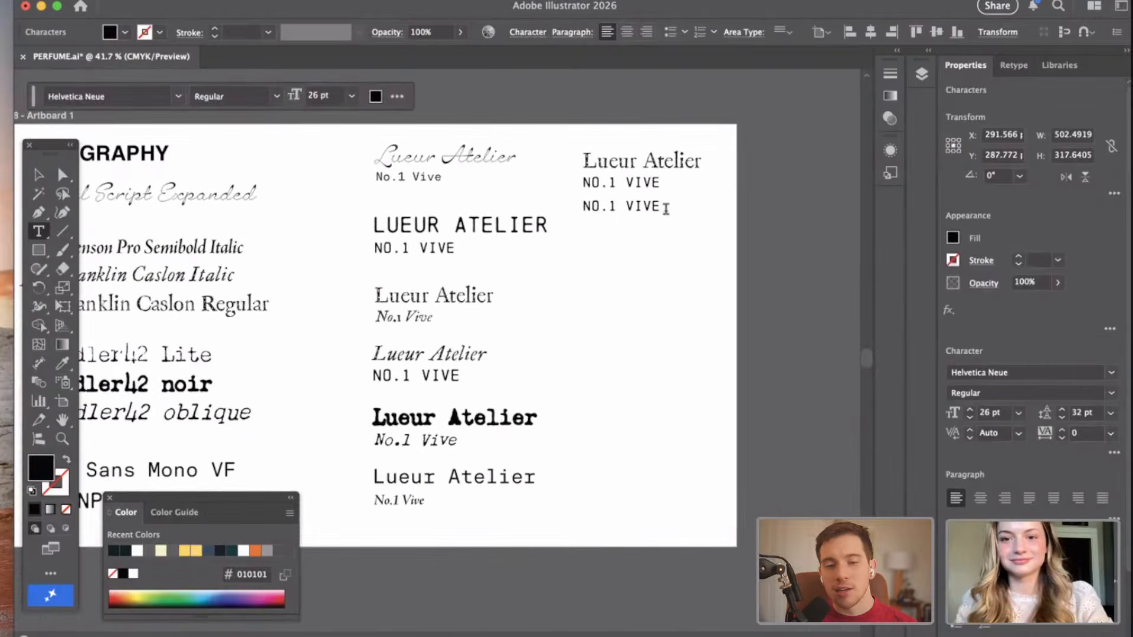
pyautogui.doubleClick(663, 208)
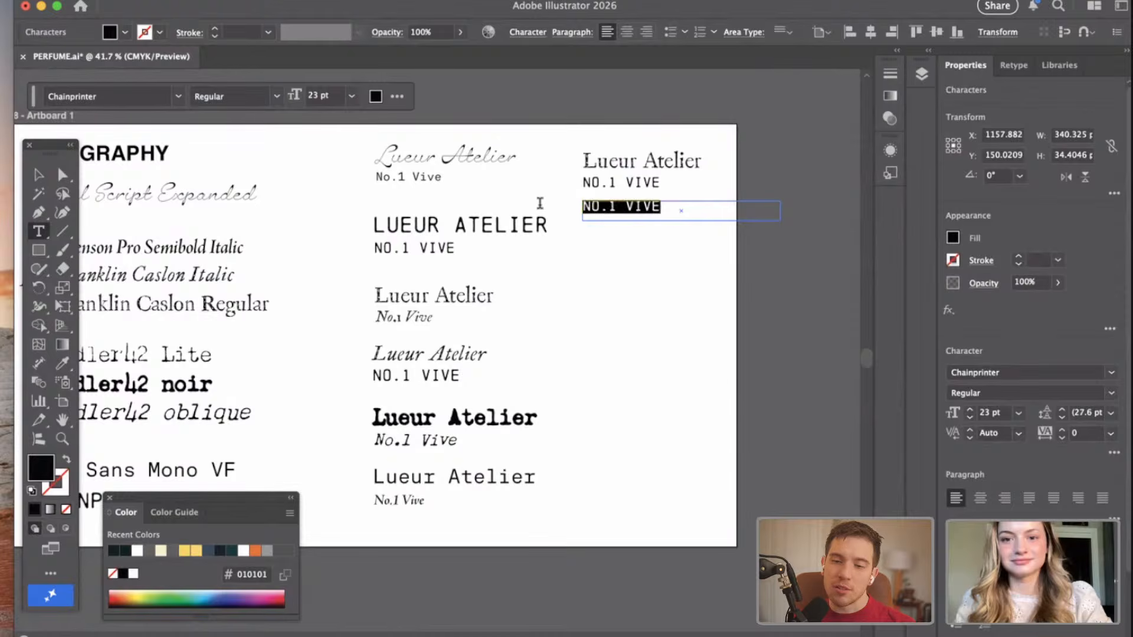
pyautogui.press('BackSpace')
pyautogui.press('super+v')
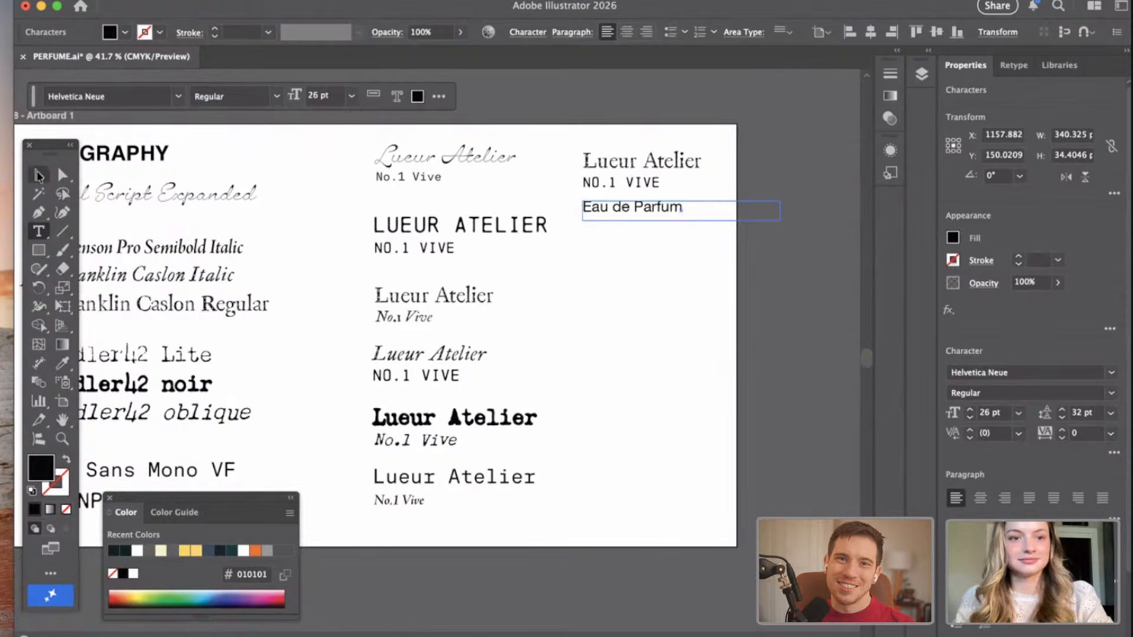
pyautogui.click(39, 174)
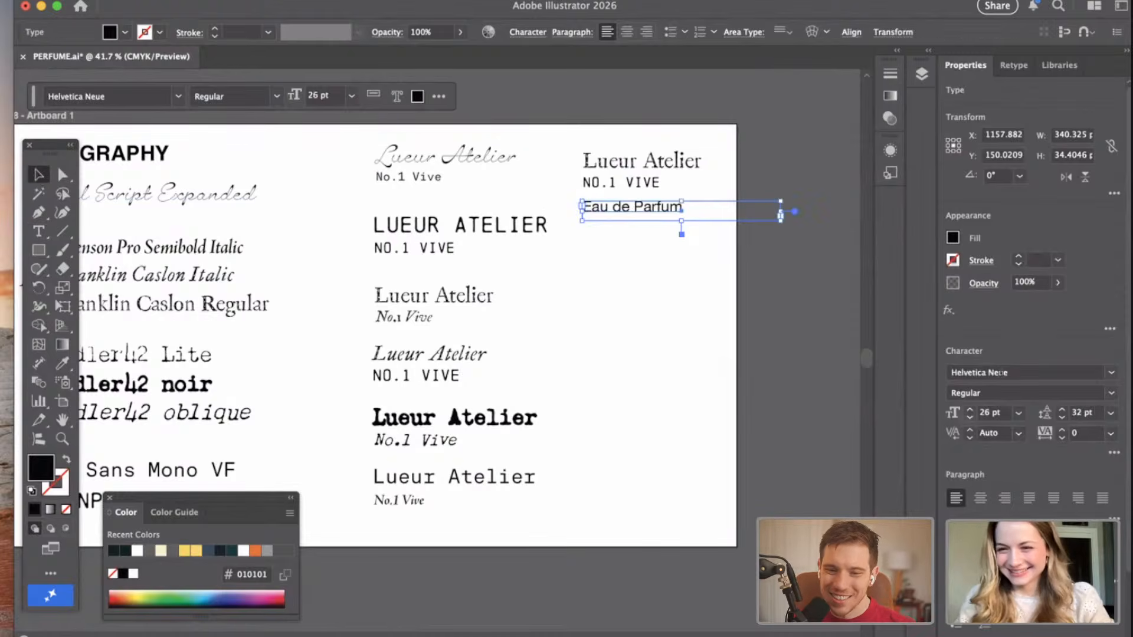
# Match the "Eau de Parfum" line to the Chainprinter Regular 23 pt style of the "NO.1 VIVE" above it using the Eyedropper.
pyautogui.scroll(-3, 1032, 354)
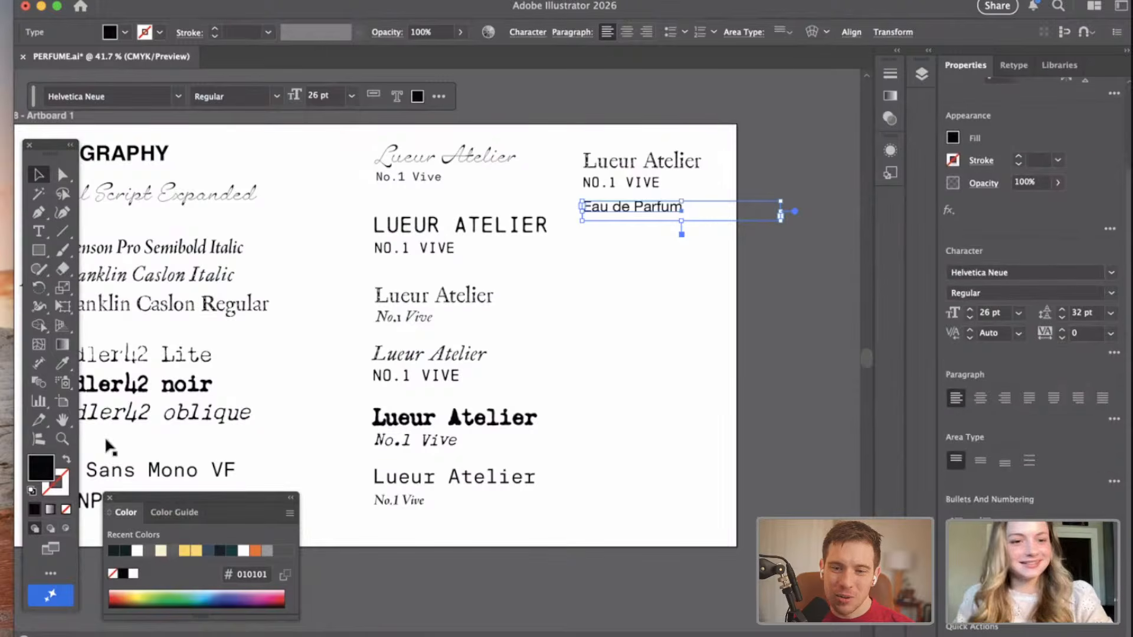
pyautogui.click(62, 364)
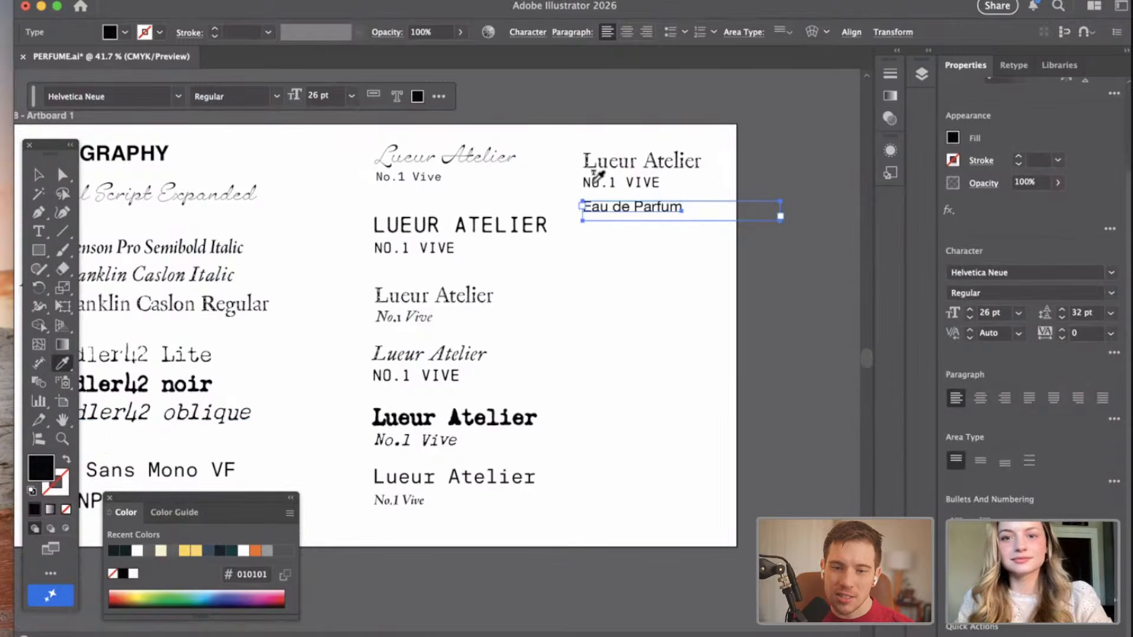
pyautogui.click(39, 173)
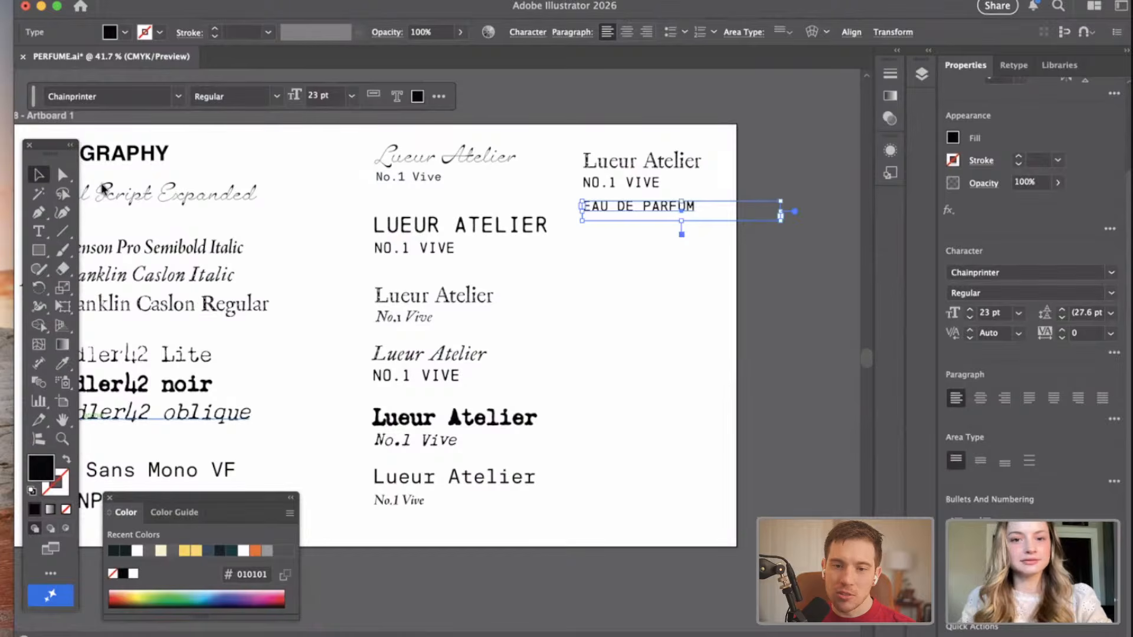
pyautogui.click(655, 397)
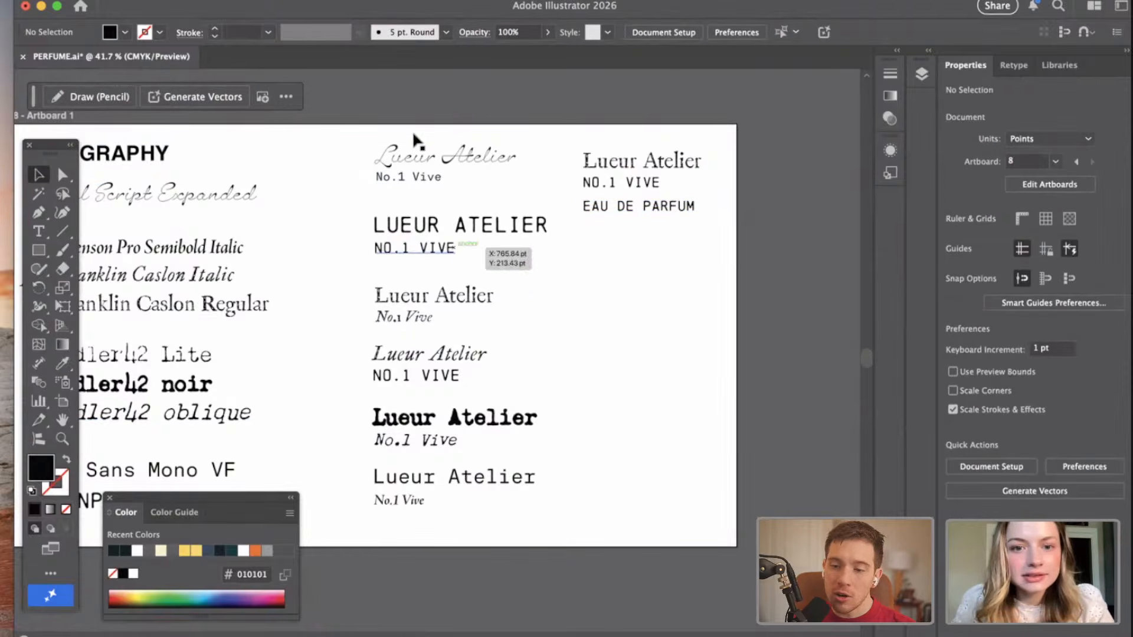
pyautogui.click(376, 188)
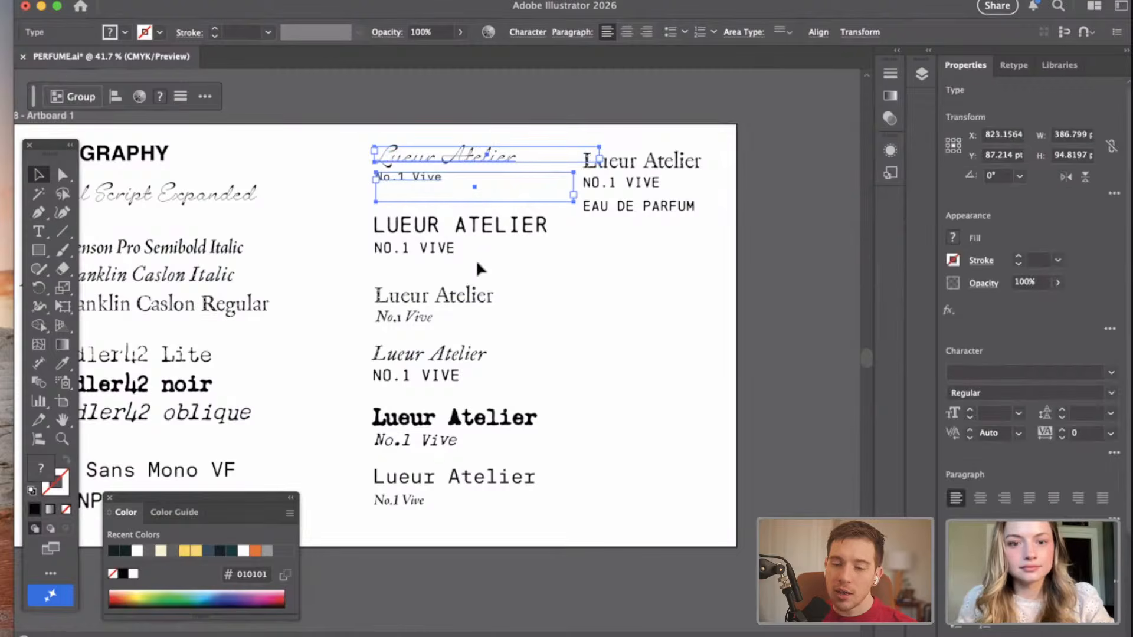
pyautogui.press('super+v')
pyautogui.moveTo(348, 342); pyautogui.dragTo(598, 422)
pyautogui.press('Delete')
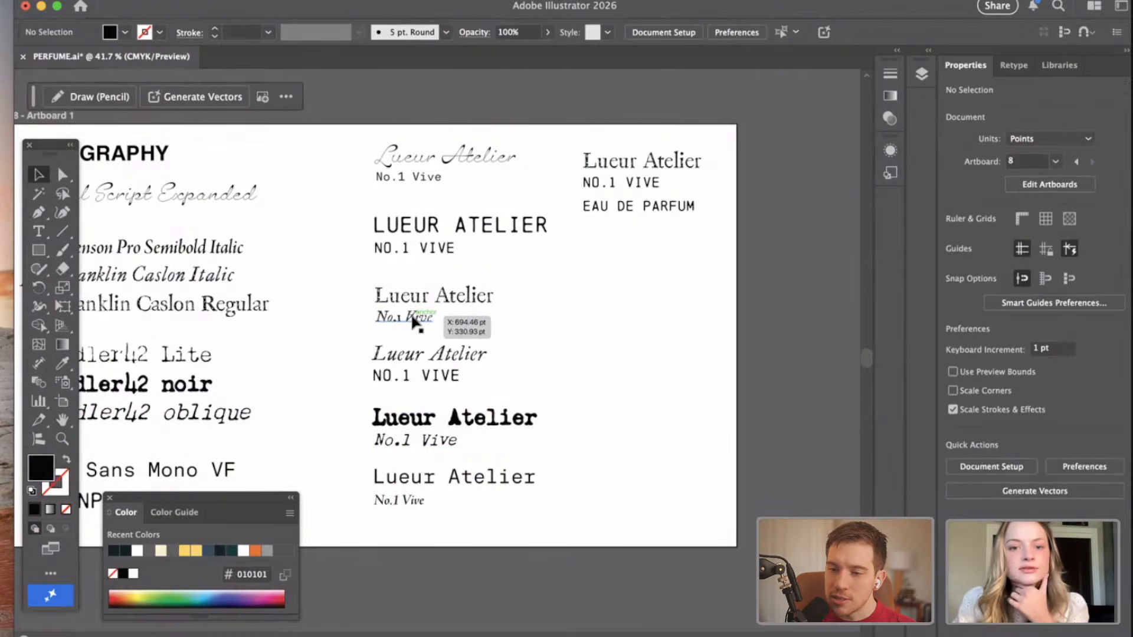
# Nudge the "EAU DE PARFUM" line up about 6 pt, closer to "NO.1 VIVE", and leave nothing selected.
pyautogui.scroll(3, 391, 324)
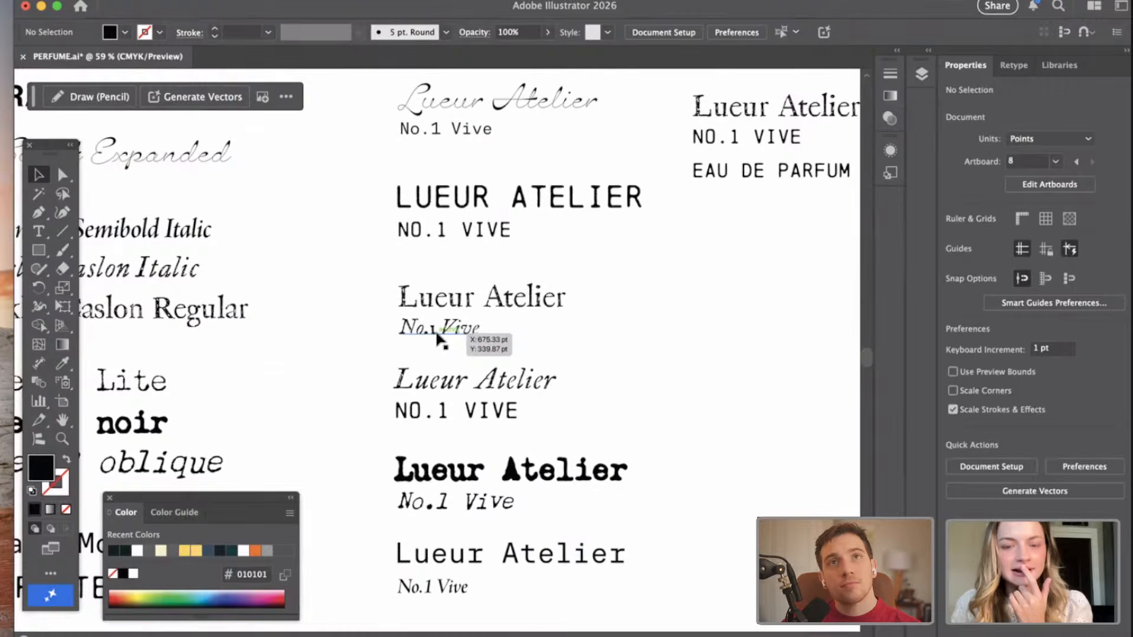
pyautogui.scroll(-3, 439, 340)
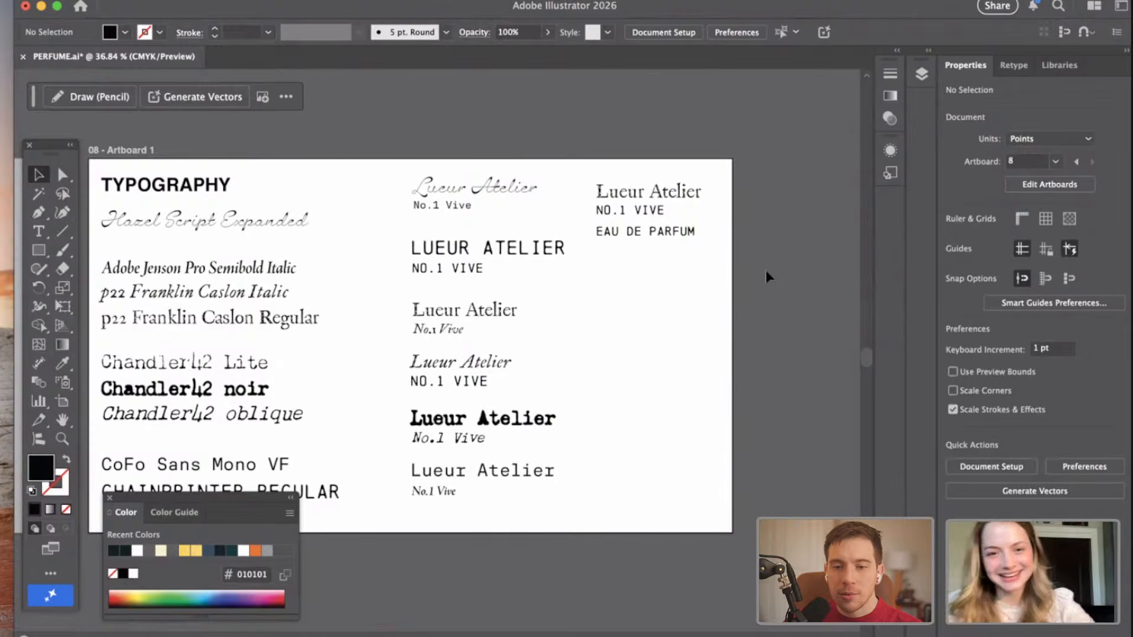
pyautogui.scroll(2, 663, 264)
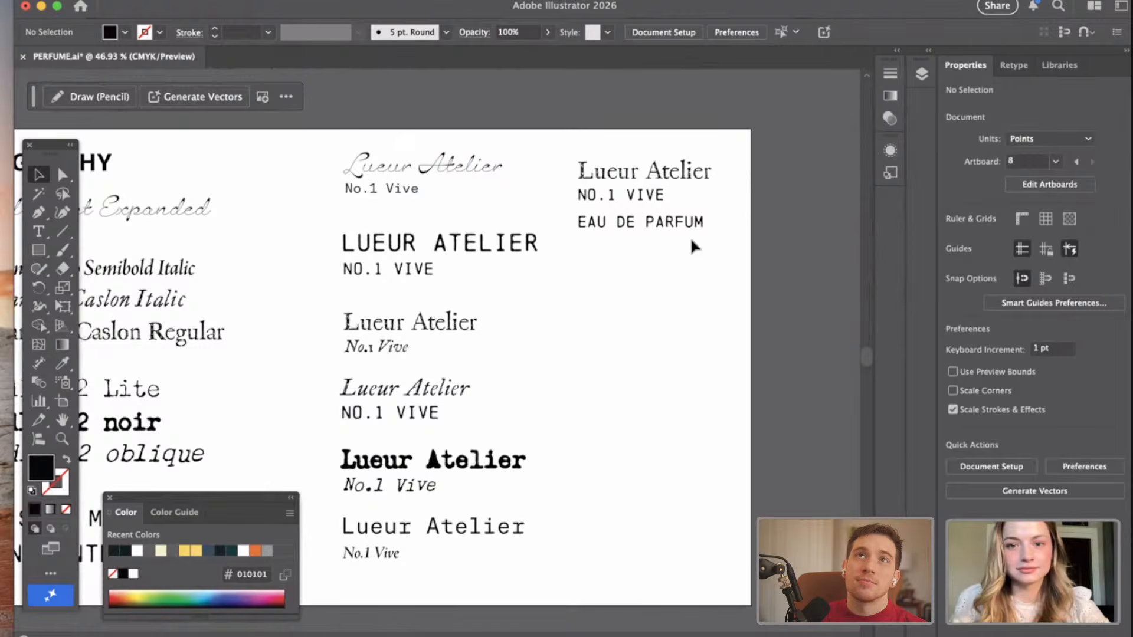
pyautogui.press('Up')
pyautogui.press('Up')
pyautogui.press('Up')
pyautogui.press('Up')
pyautogui.press('Up')
pyautogui.press('Up')
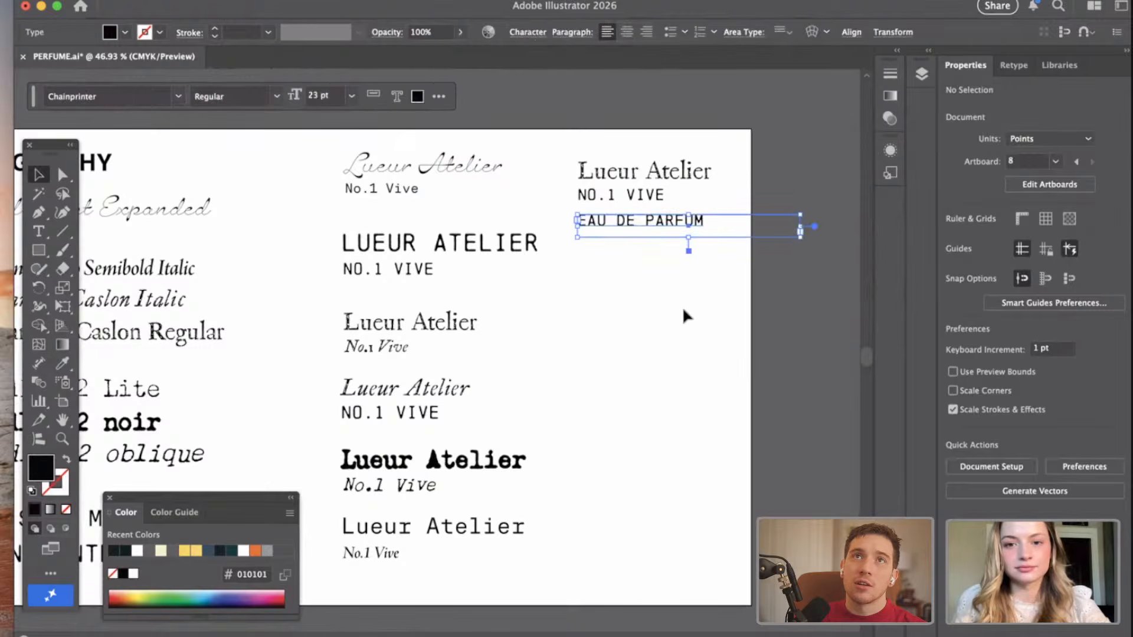
pyautogui.press('Up')
pyautogui.press('Up')
pyautogui.press('Up')
pyautogui.press('Up')
pyautogui.press('Up')
pyautogui.press('Up')
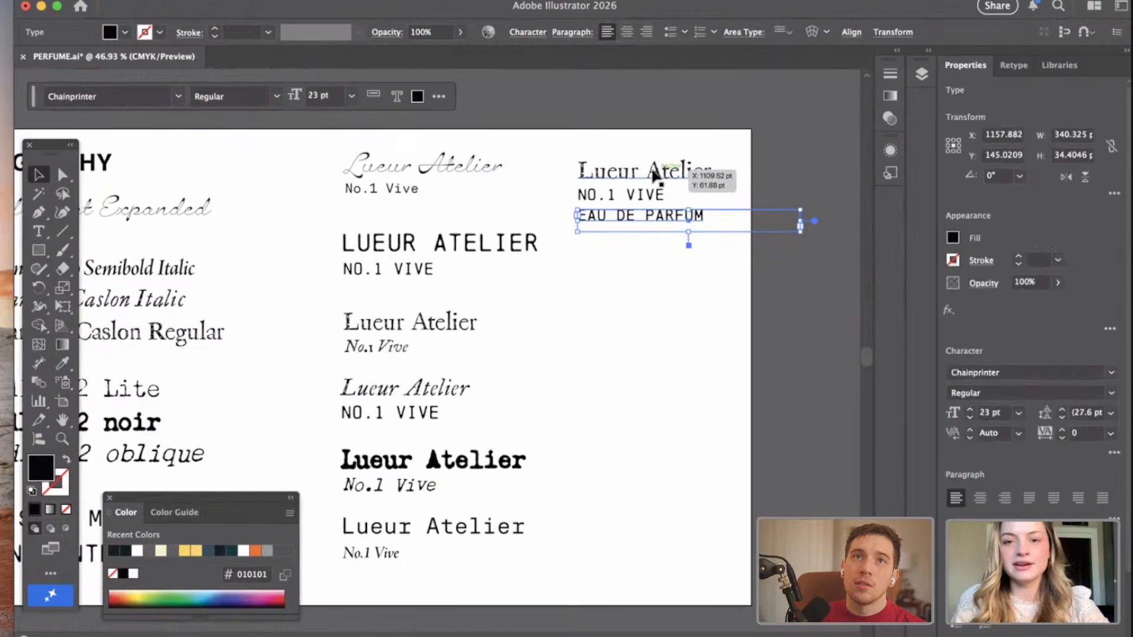
pyautogui.click(653, 170)
pyautogui.click(769, 135)
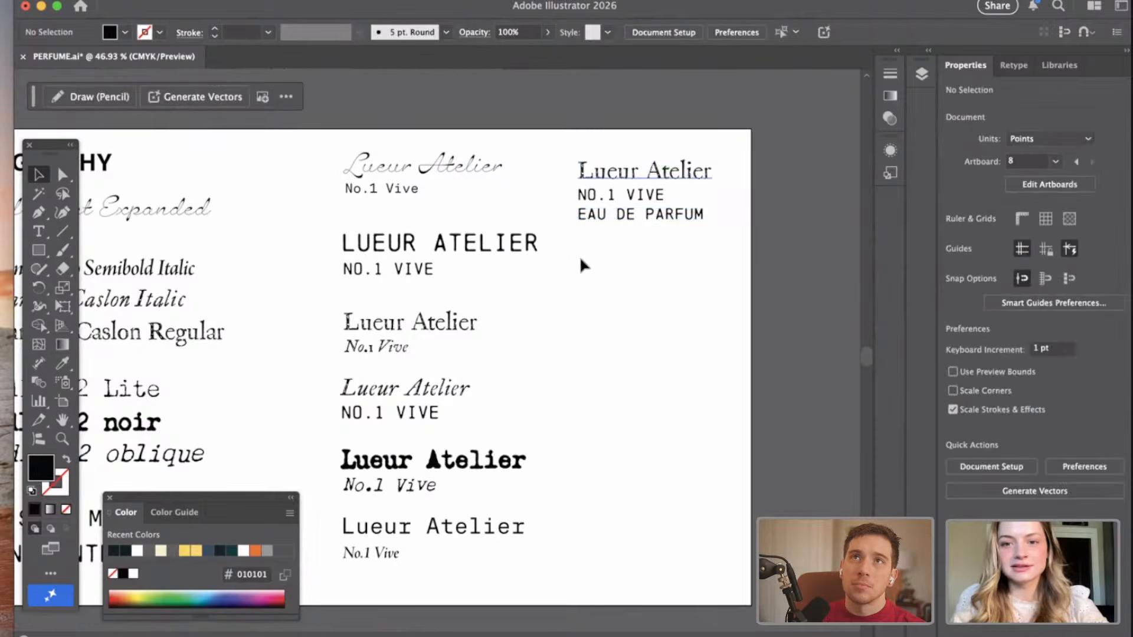
# Nudge the "Lueur Atelier" line of the new three-line pairing slightly left to align it with the lines below, and deselect it.
pyautogui.scroll(10, 692, 138)
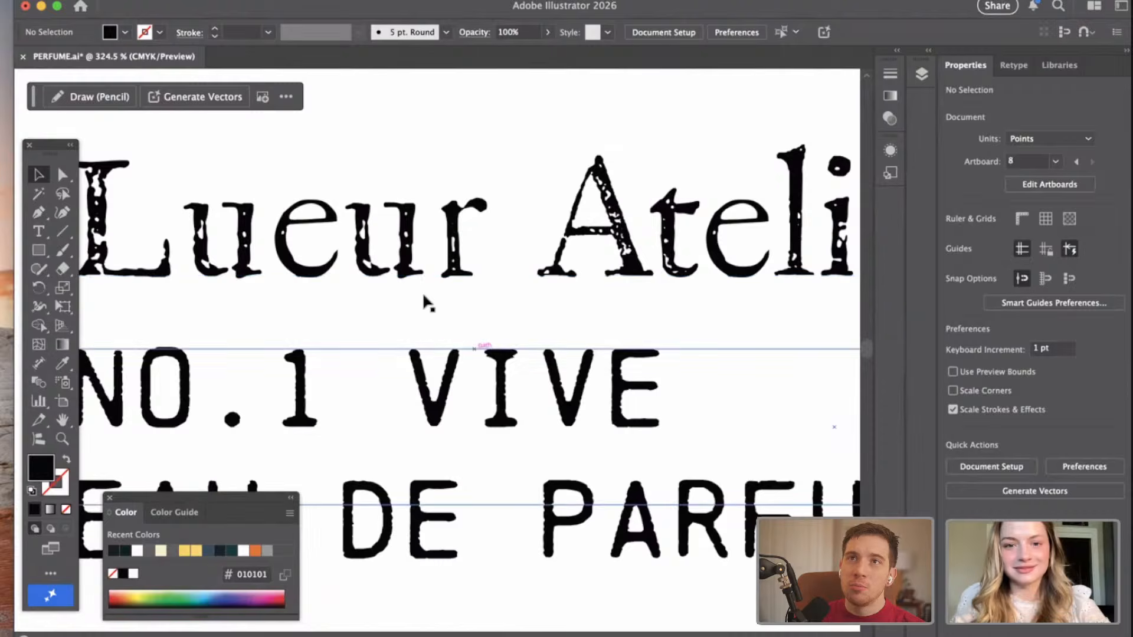
pyautogui.scroll(-5, 436, 354)
pyautogui.scroll(-2, 558, 369)
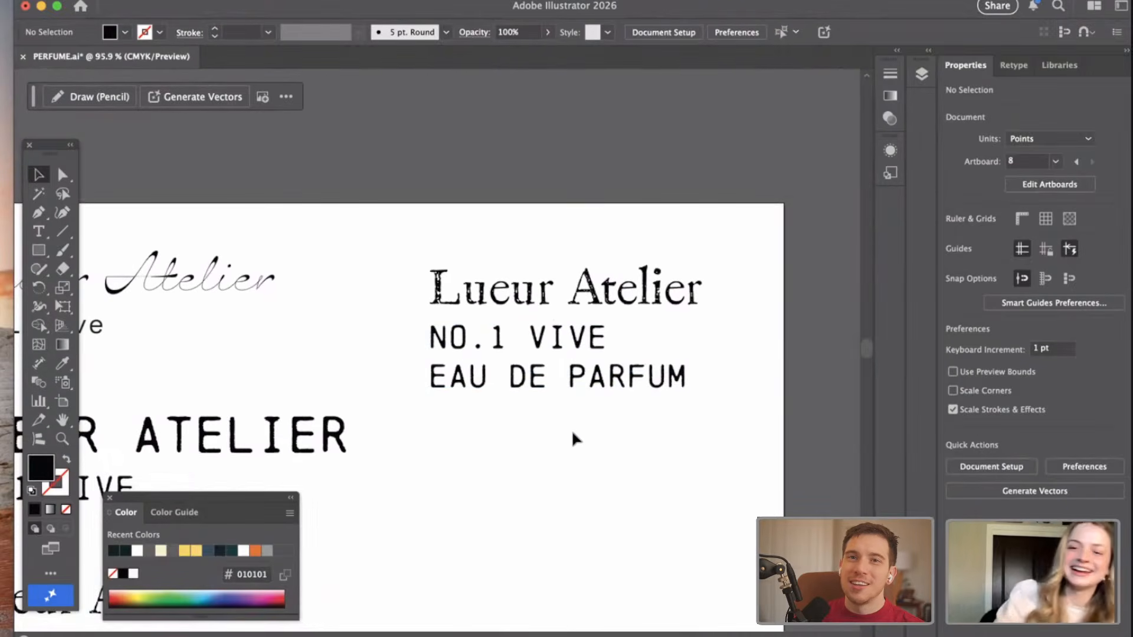
pyautogui.click(534, 311)
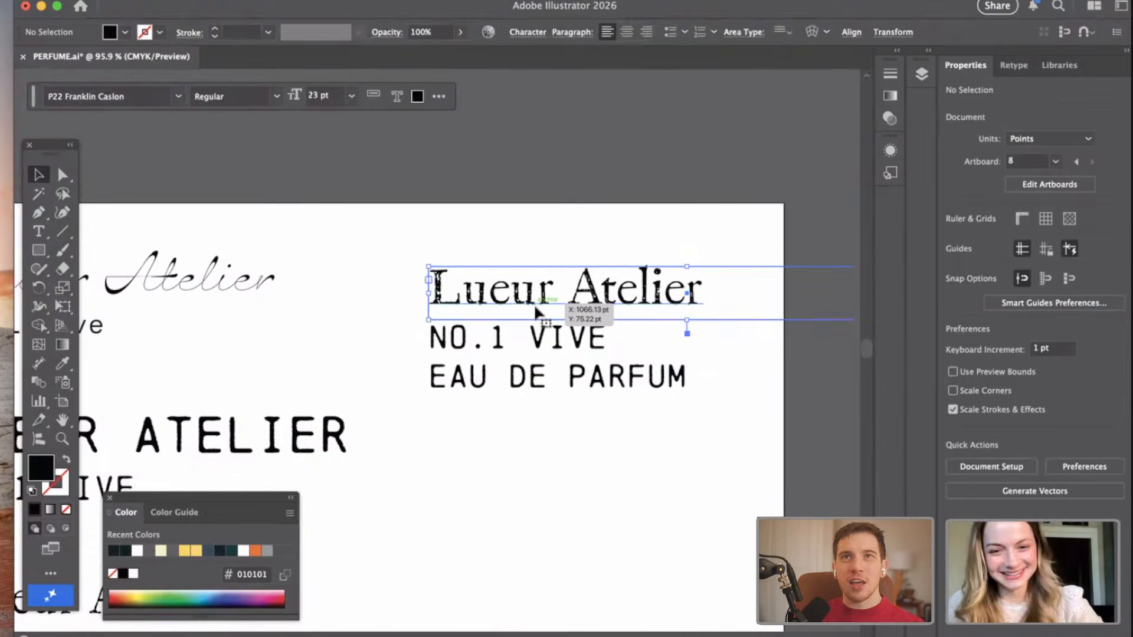
pyautogui.press('Left')
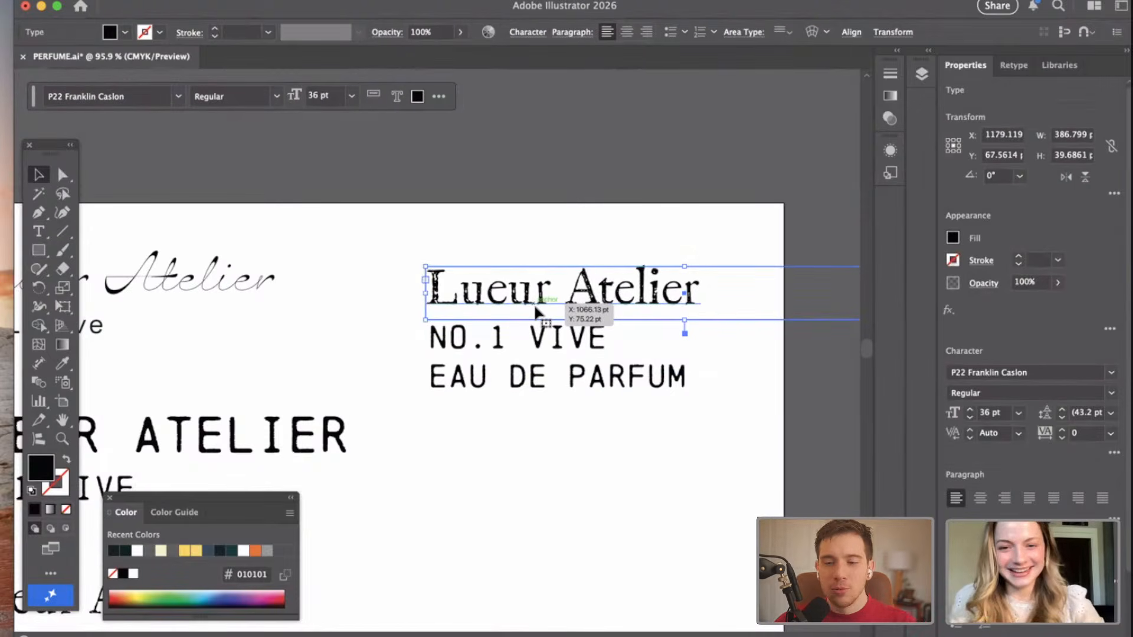
pyautogui.click(588, 455)
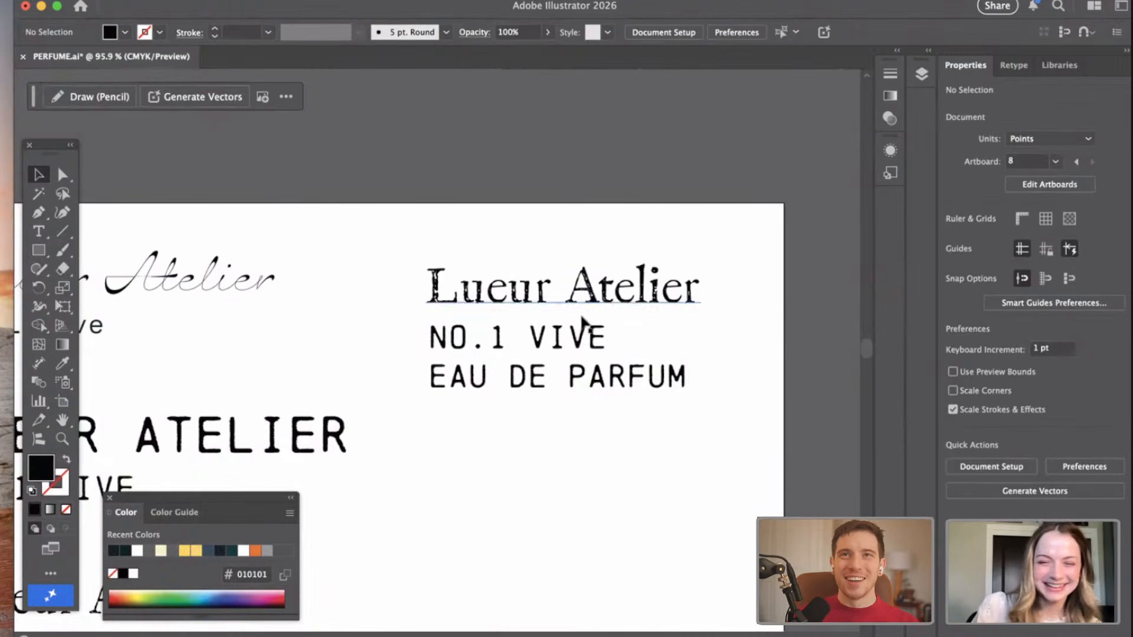
# Nudge the "EAU DE PARFUM" line down 1 pt, away from "NO.1 VIVE".
pyautogui.scroll(-1, 648, 436)
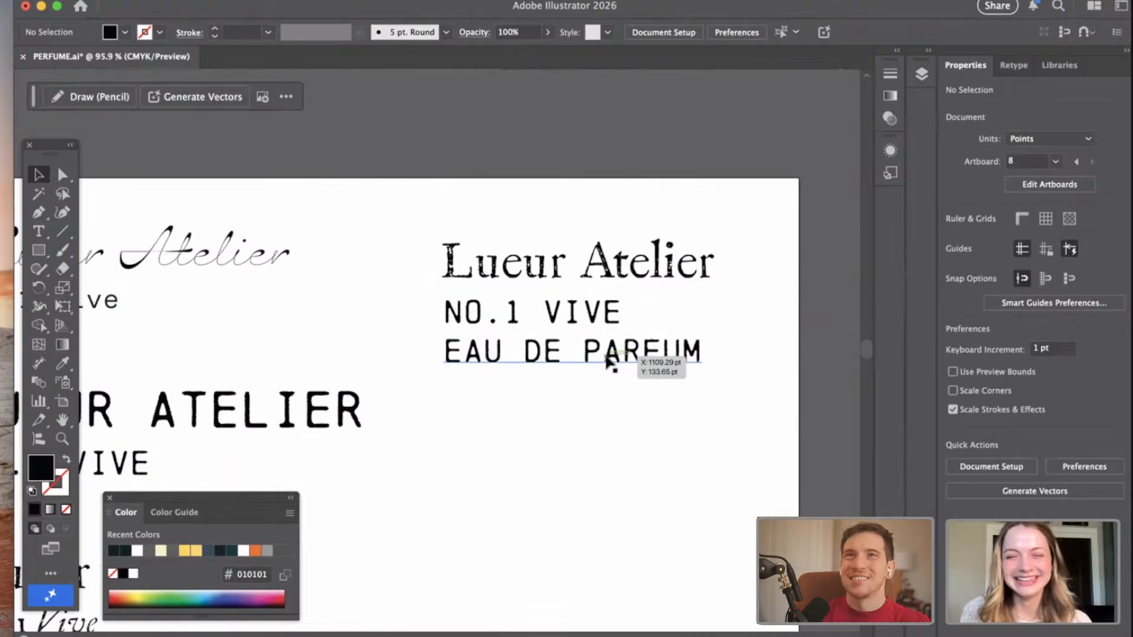
pyautogui.scroll(5, 606, 356)
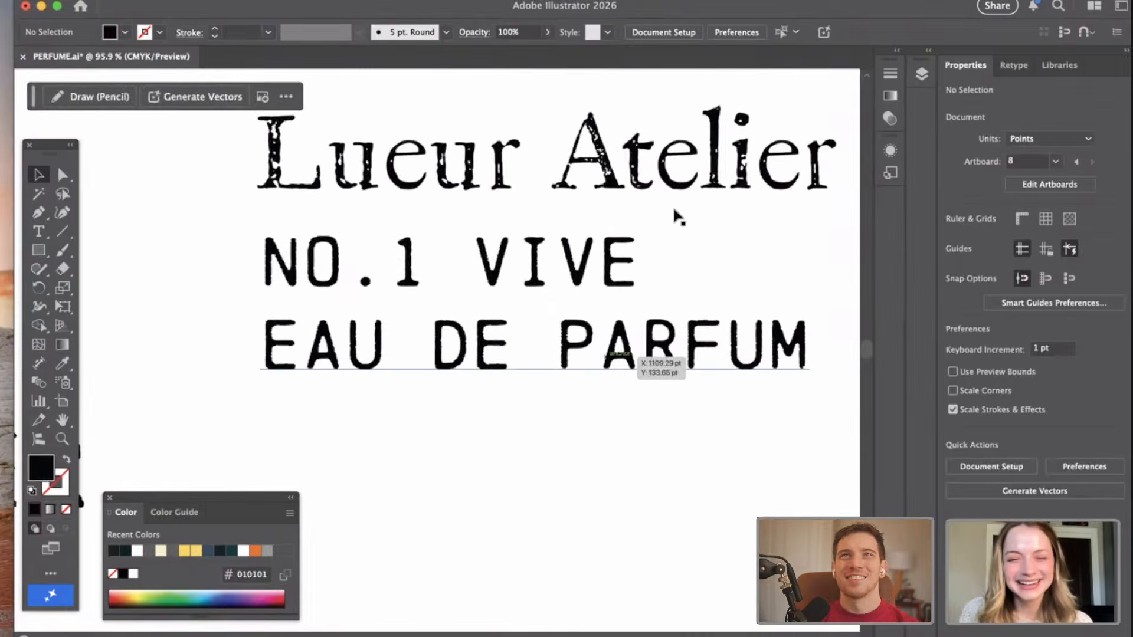
pyautogui.click(469, 355)
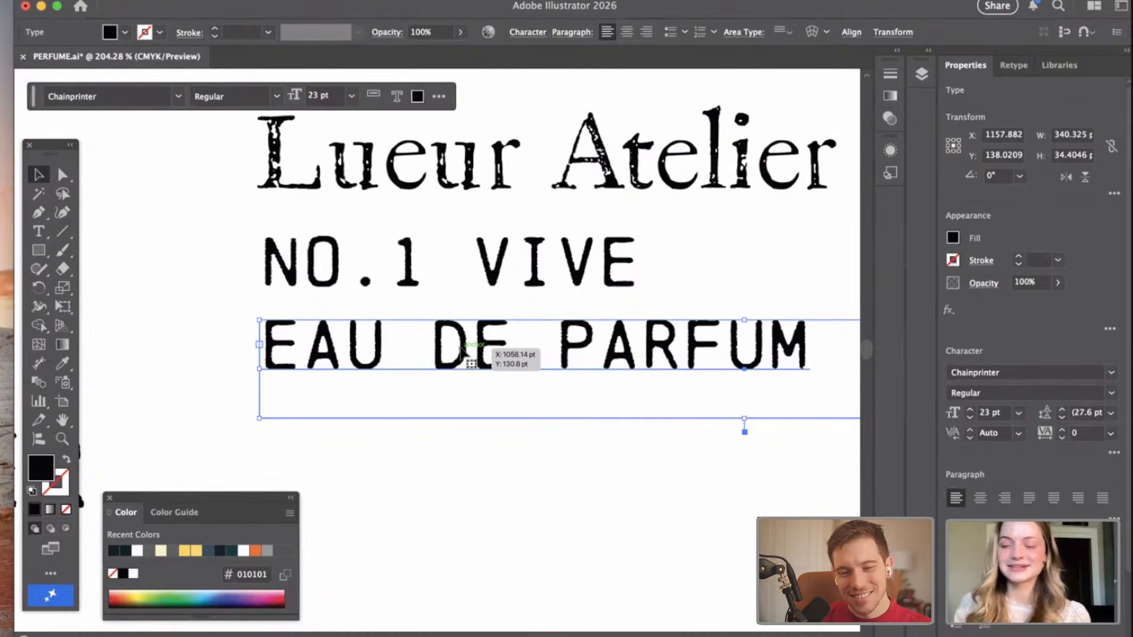
pyautogui.press('Down')
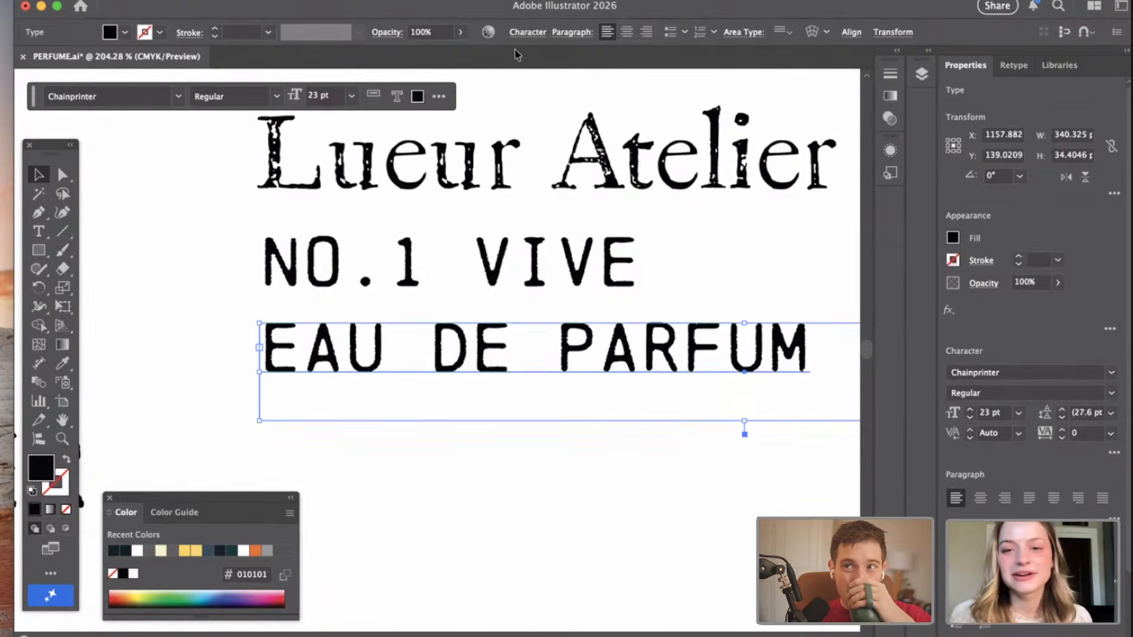
# Examine the spacing of the new three-line pairing and compare it with the other font pairings on the Typography artboard.
pyautogui.scroll(3, 671, 167)
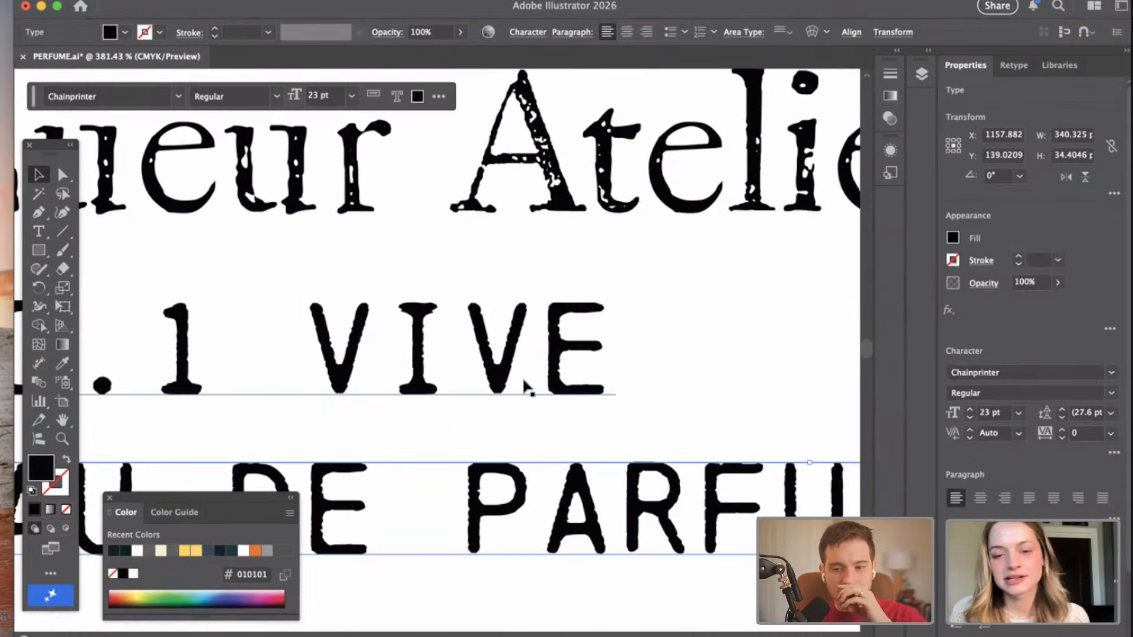
pyautogui.scroll(-3, 725, 422)
pyautogui.scroll(-2, 491, 570)
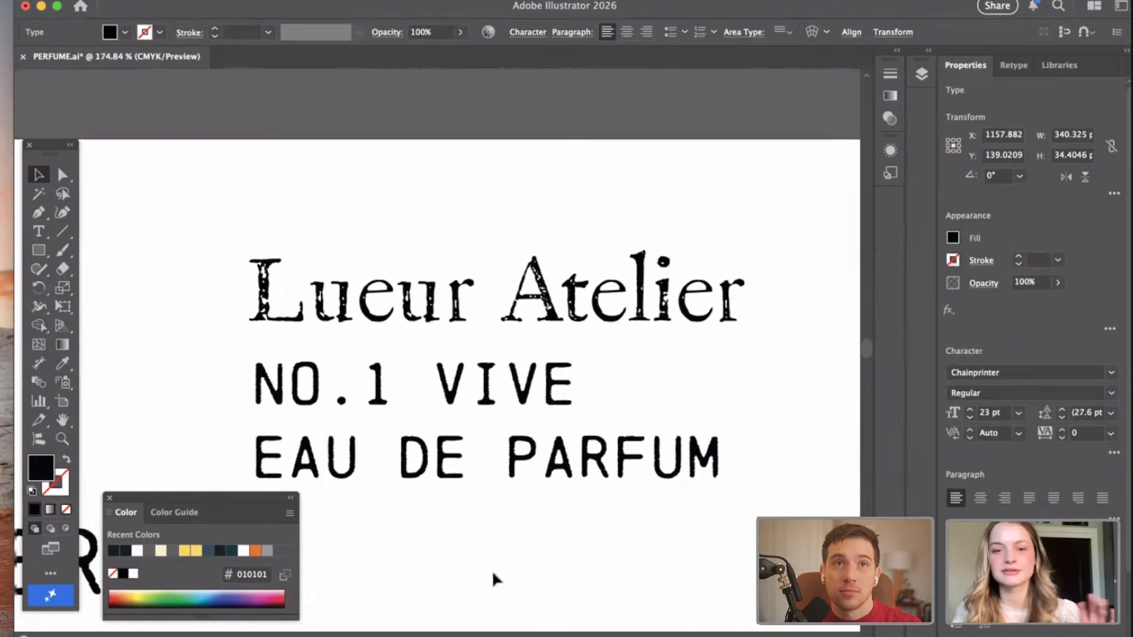
pyautogui.scroll(-3, 490, 570)
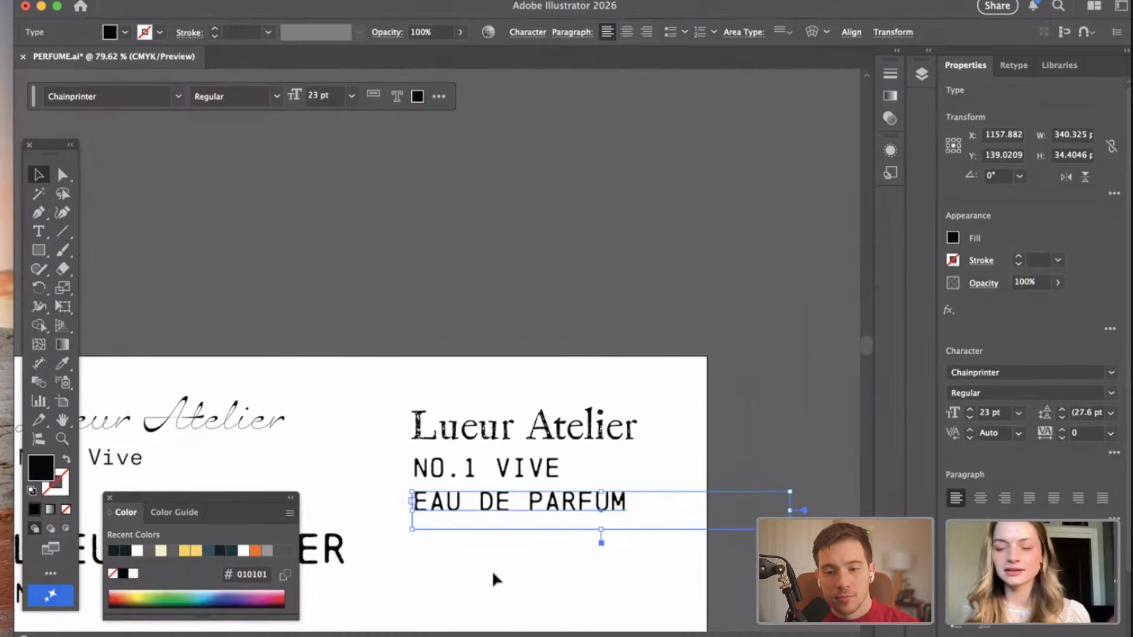
pyautogui.scroll(-5, 491, 569)
pyautogui.hscroll(-5, 490, 570)
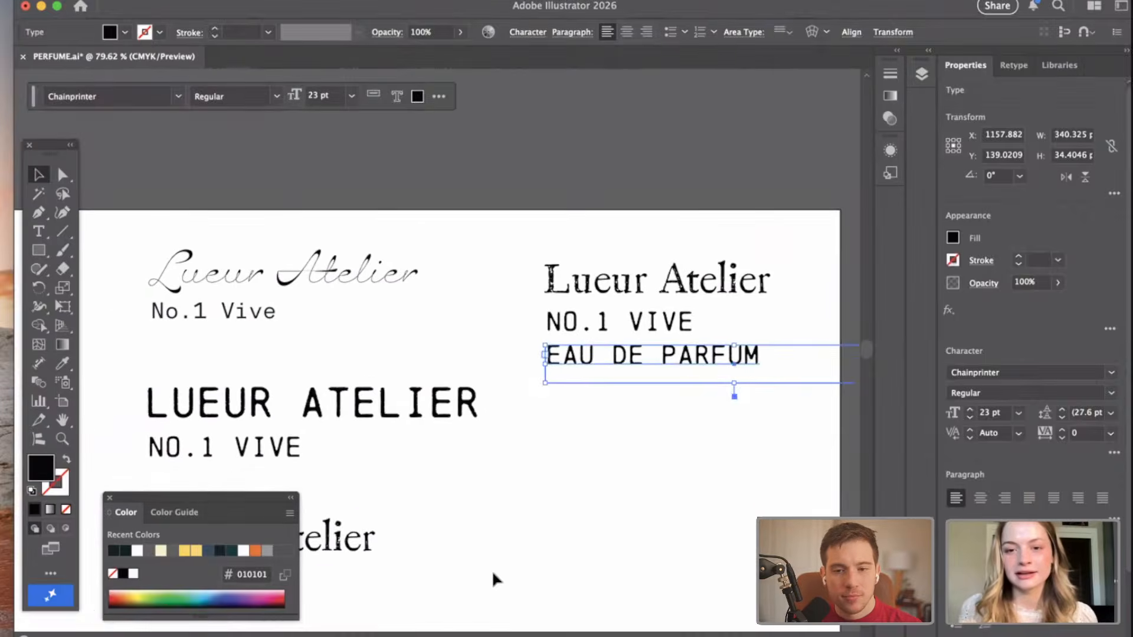
pyautogui.scroll(-3, 492, 573)
pyautogui.click(596, 488)
pyautogui.scroll(-3, 597, 488)
pyautogui.hscroll(-4, 597, 488)
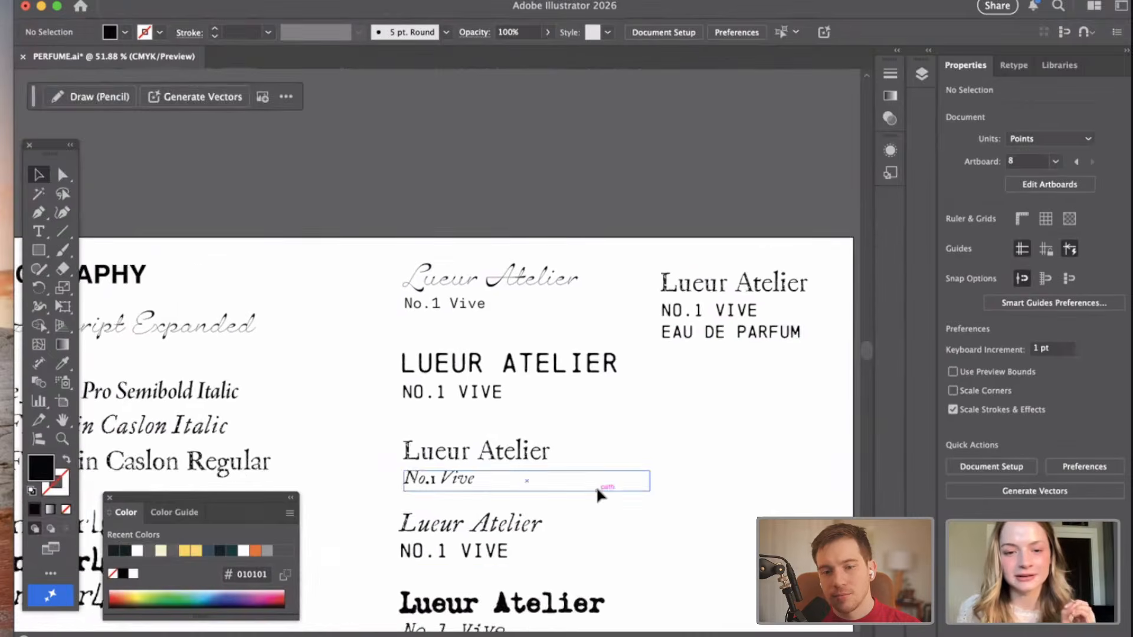
pyautogui.scroll(-5, 778, 438)
pyautogui.hscroll(-1, 778, 438)
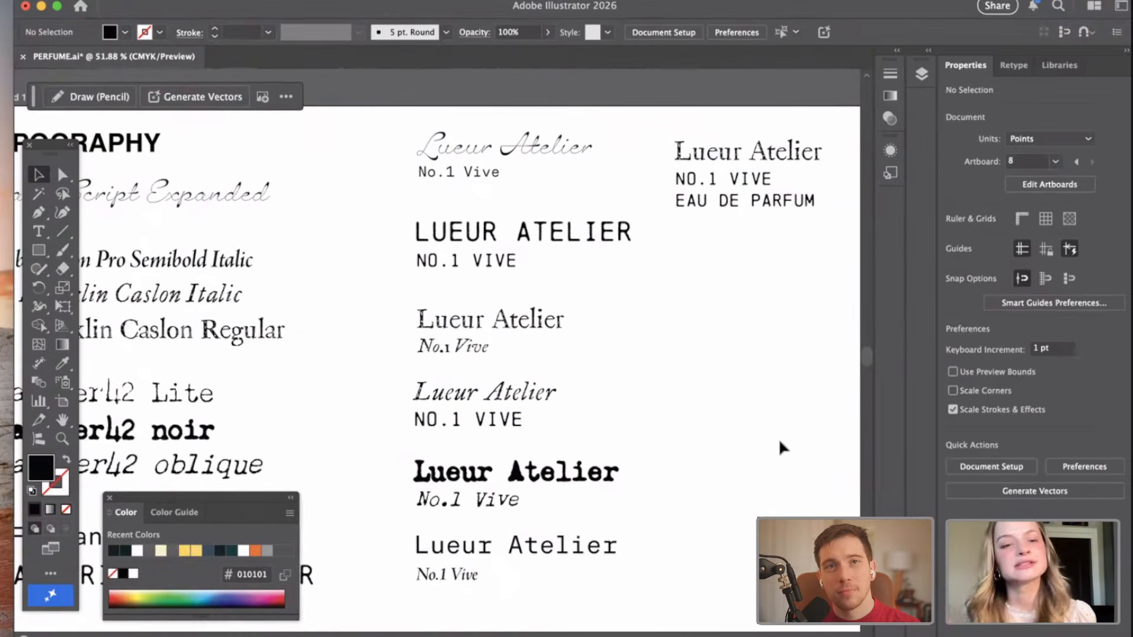
pyautogui.scroll(-1, 778, 434)
pyautogui.scroll(2, 683, 397)
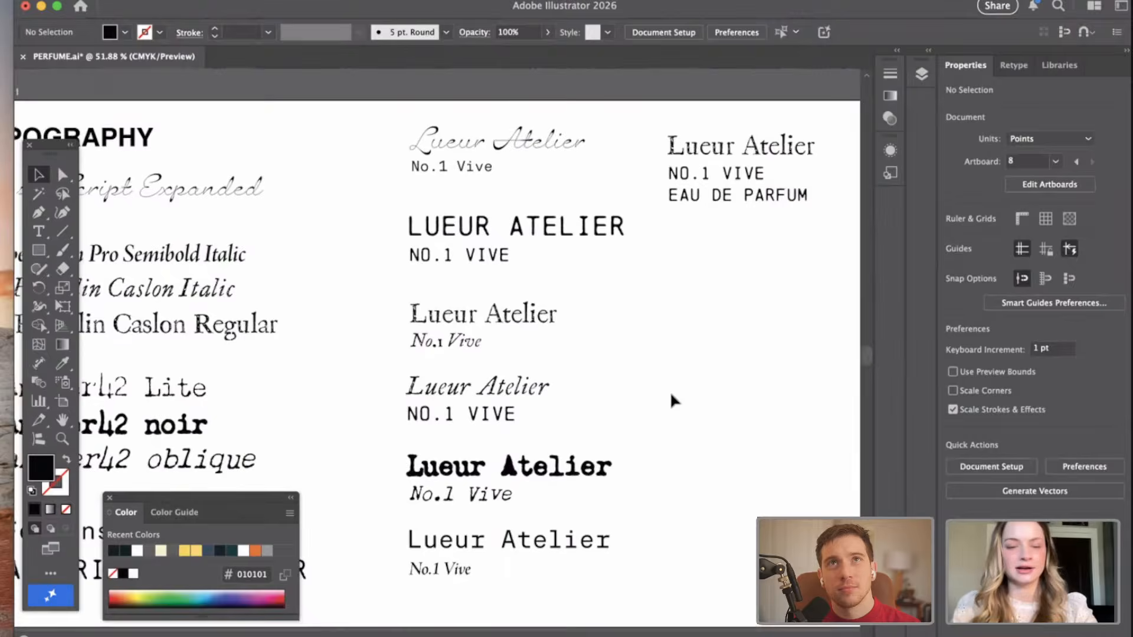
pyautogui.scroll(-1, 682, 377)
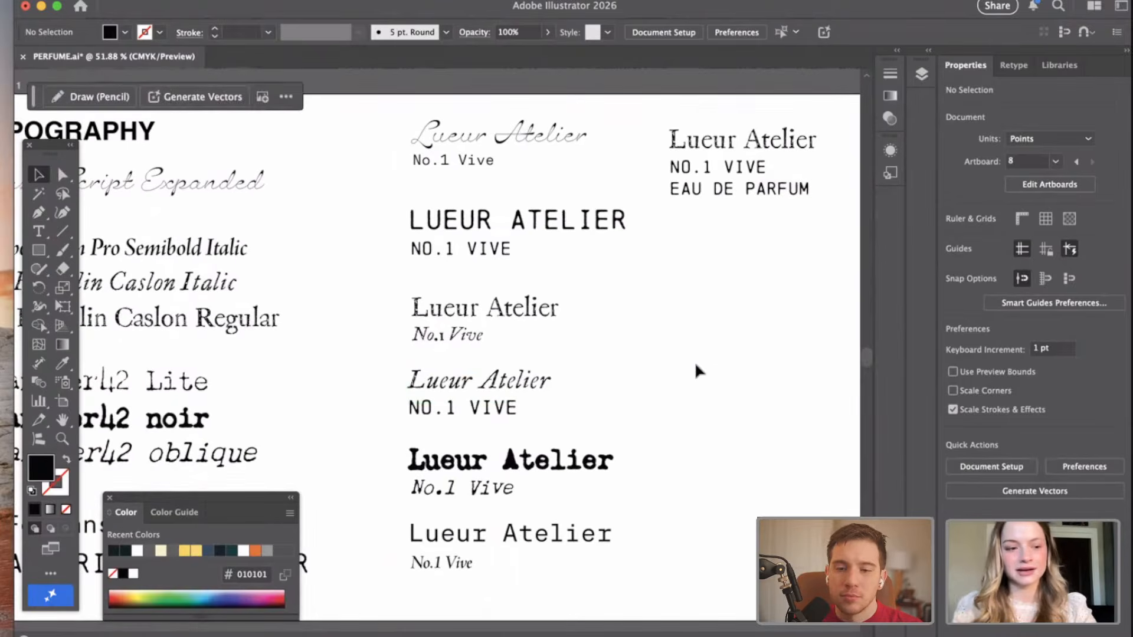
pyautogui.hscroll(2, 695, 361)
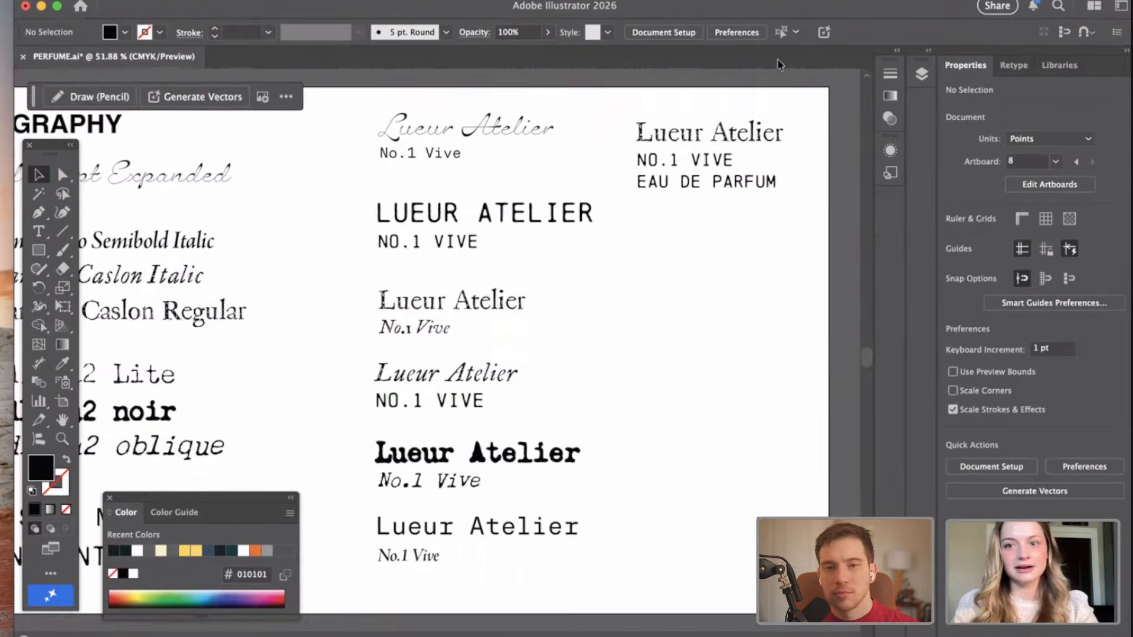
pyautogui.hscroll(2, 593, 317)
pyautogui.hscroll(-20, 538, 340)
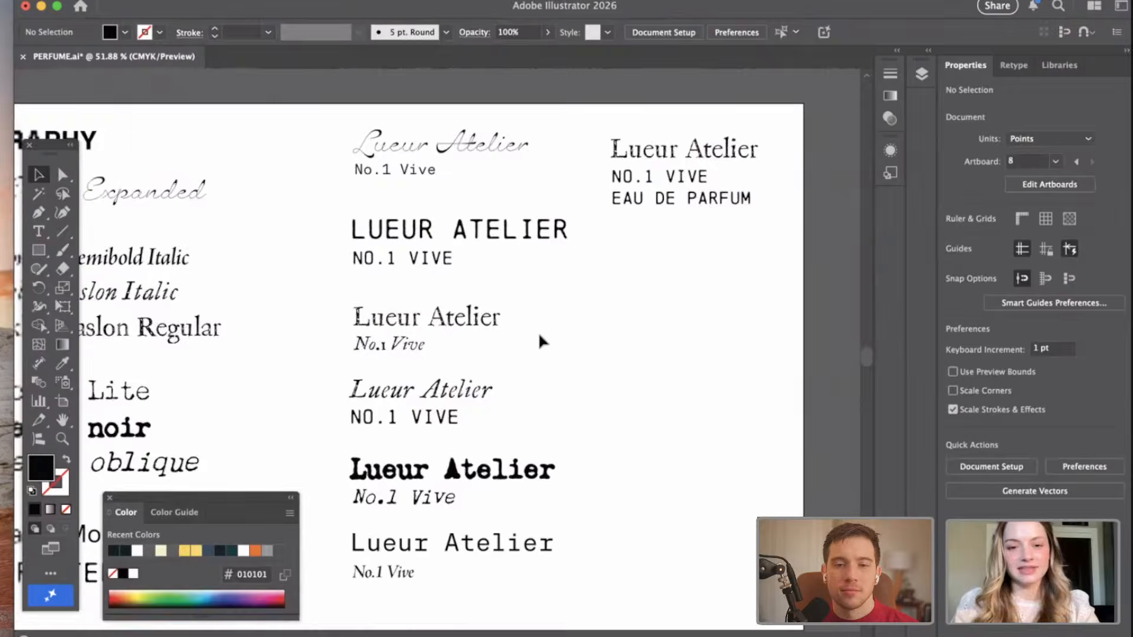
# Select the weight text "e 50 ml / 1.7 fl oz liq" on the Materials artboard for copying.
pyautogui.hscroll(-20, 539, 336)
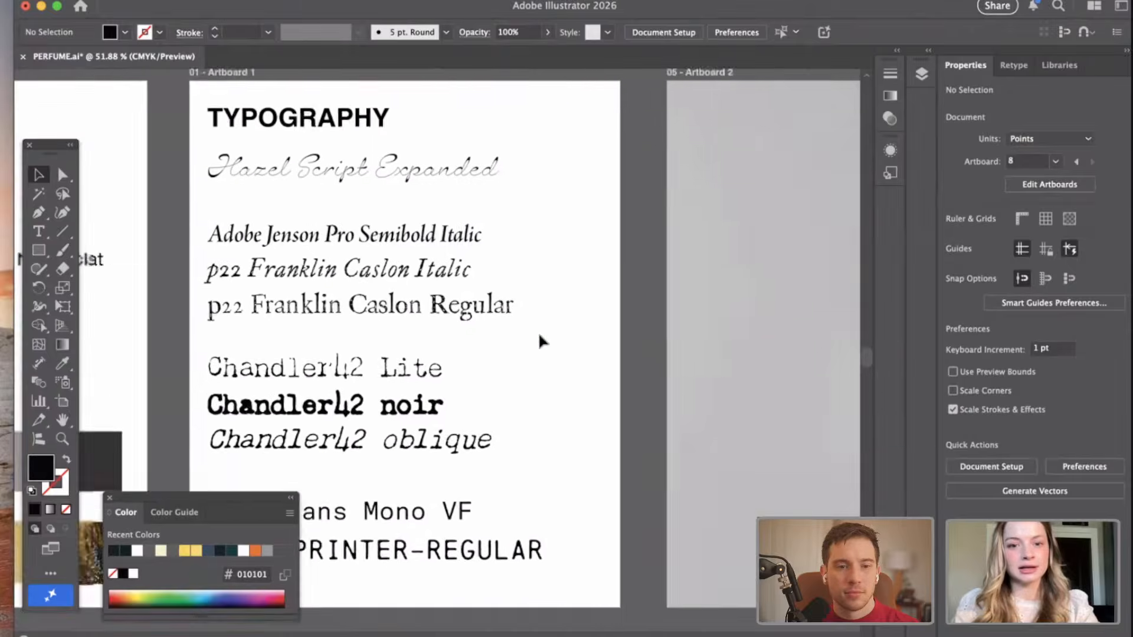
pyautogui.hscroll(-5, 538, 332)
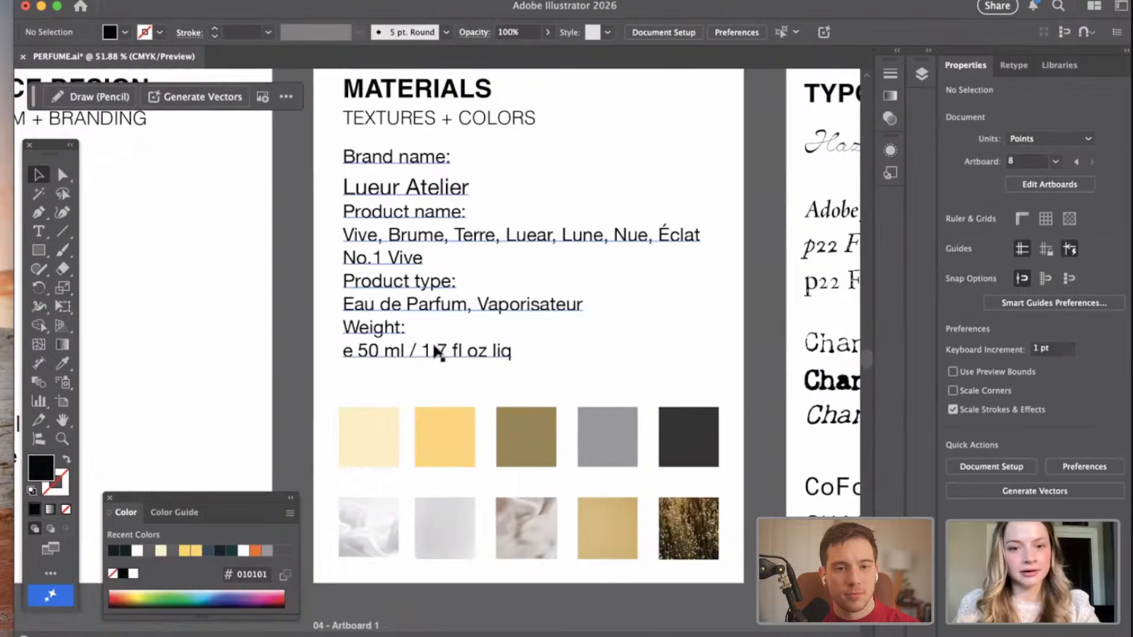
pyautogui.click(522, 351)
pyautogui.doubleClick(520, 352)
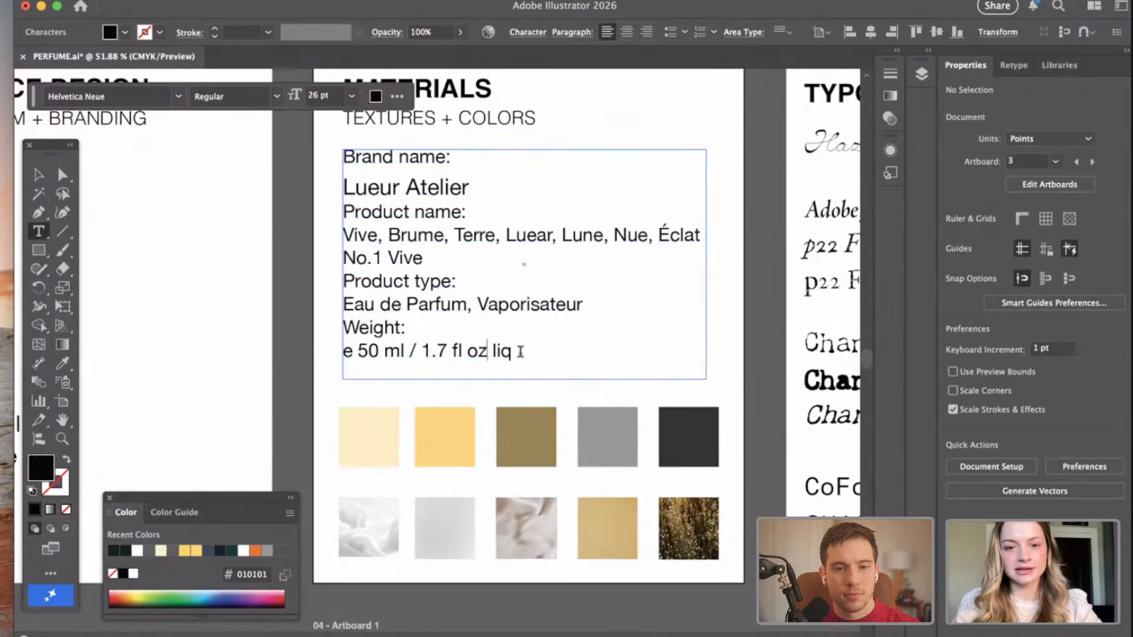
pyautogui.moveTo(329, 351); pyautogui.dragTo(327, 351)
pyautogui.press('super+c')
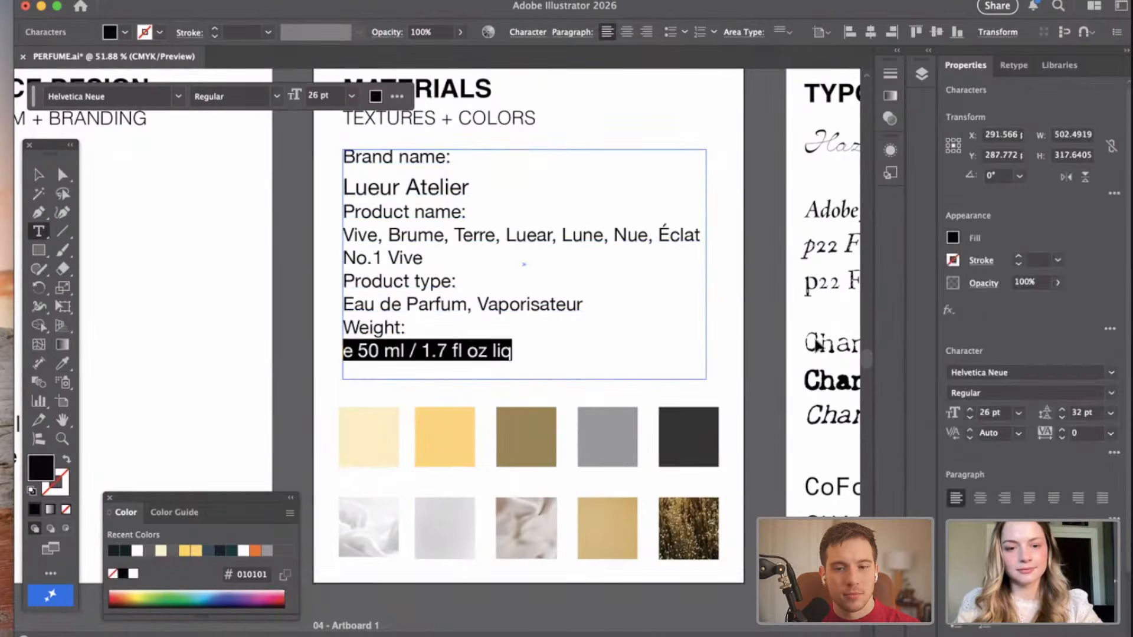
# Duplicate the "EAU DE PARFUM" line about 34 pt below itself as a fourth line and clear the duplicate's text.
pyautogui.hscroll(15, 817, 345)
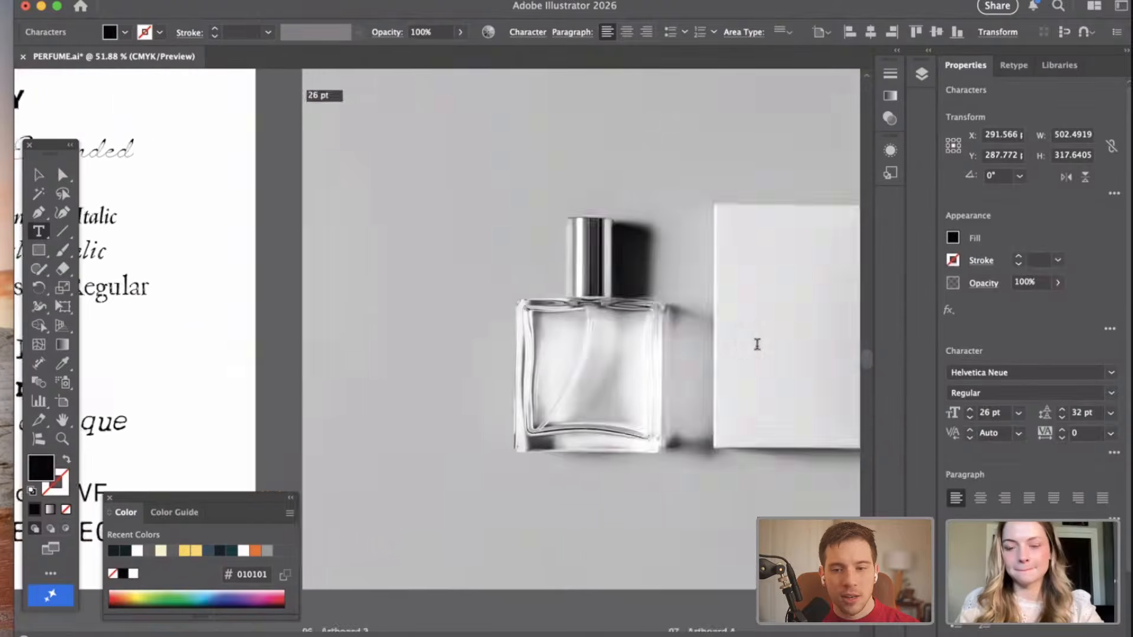
pyautogui.hscroll(15, 757, 344)
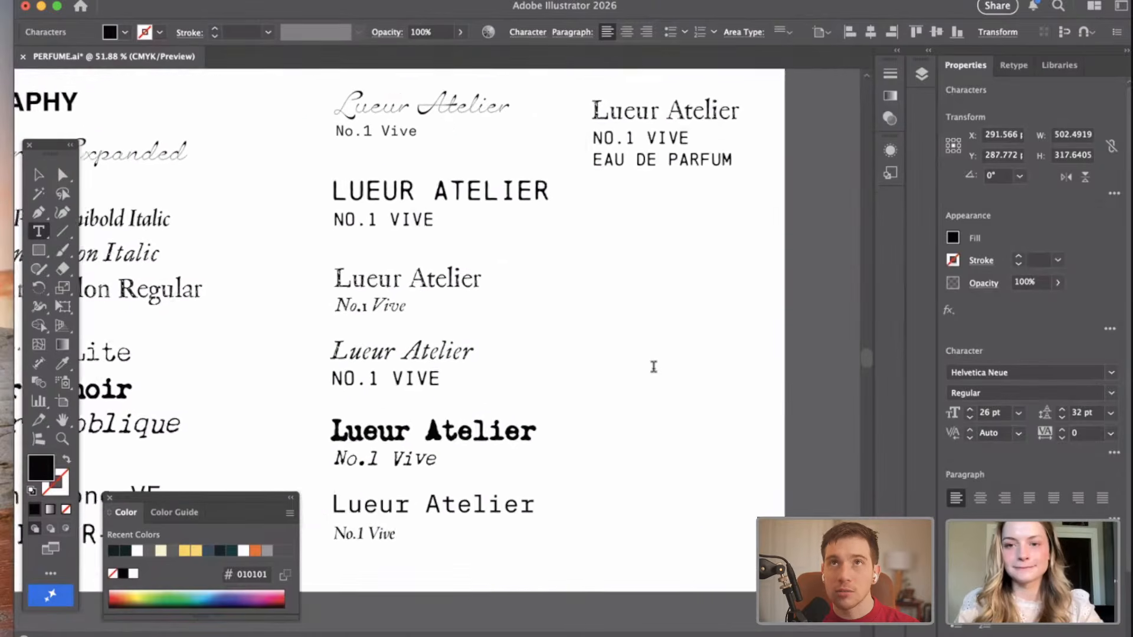
pyautogui.hscroll(2, 653, 366)
pyautogui.press('Escape')
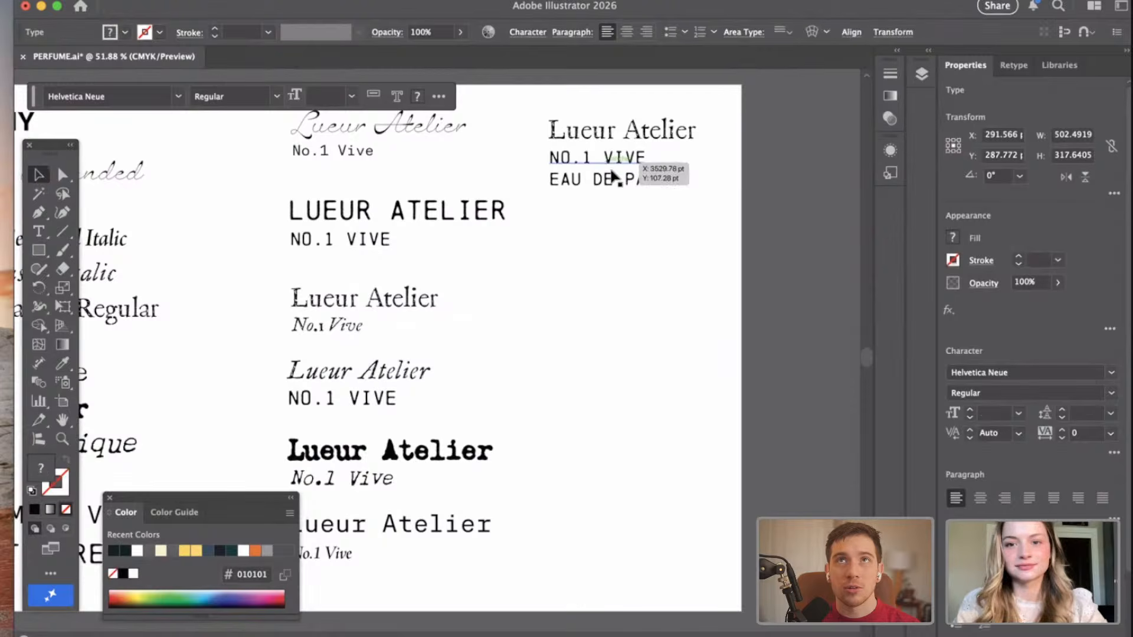
pyautogui.click(612, 194)
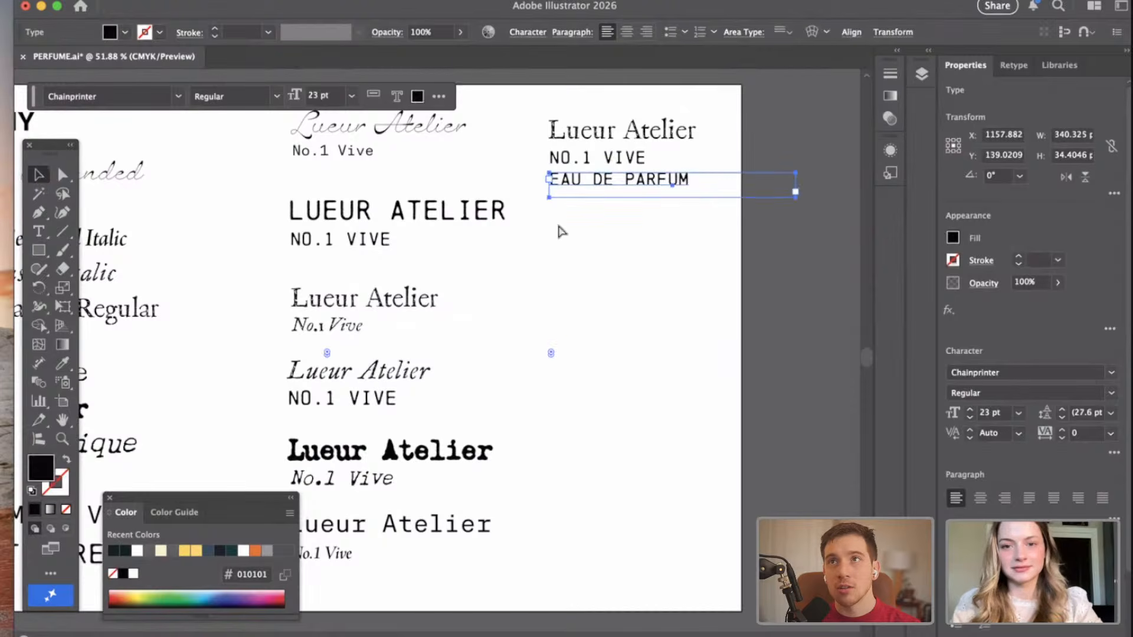
pyautogui.moveTo(653, 185); pyautogui.dragTo(544, 206)
pyautogui.doubleClick(688, 206)
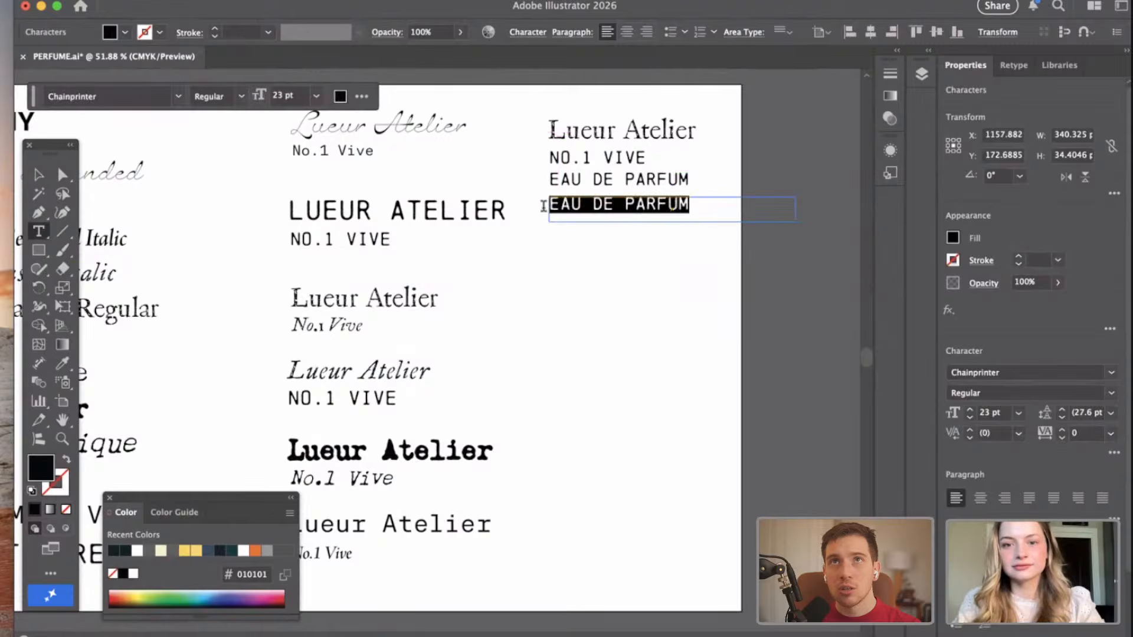
pyautogui.press('BackSpace')
# Copy the weight text "e 50 ml / 1.7 fl oz liq" from the Materials artboard.
pyautogui.scroll(-5, 577, 282)
pyautogui.hscroll(-10, 487, 237)
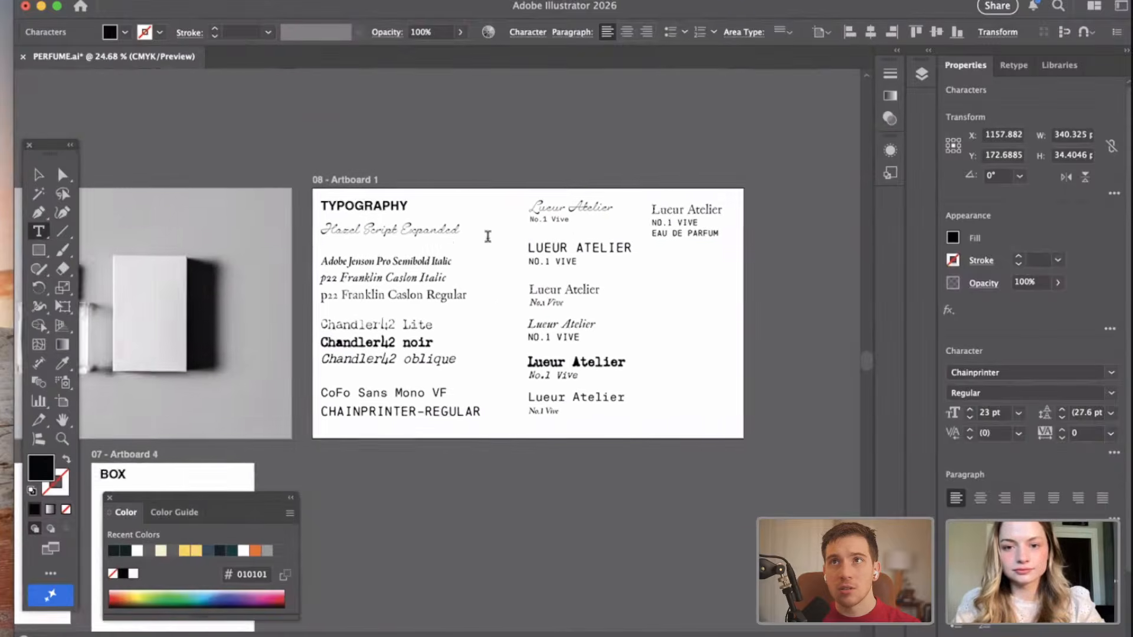
pyautogui.hscroll(-8, 487, 237)
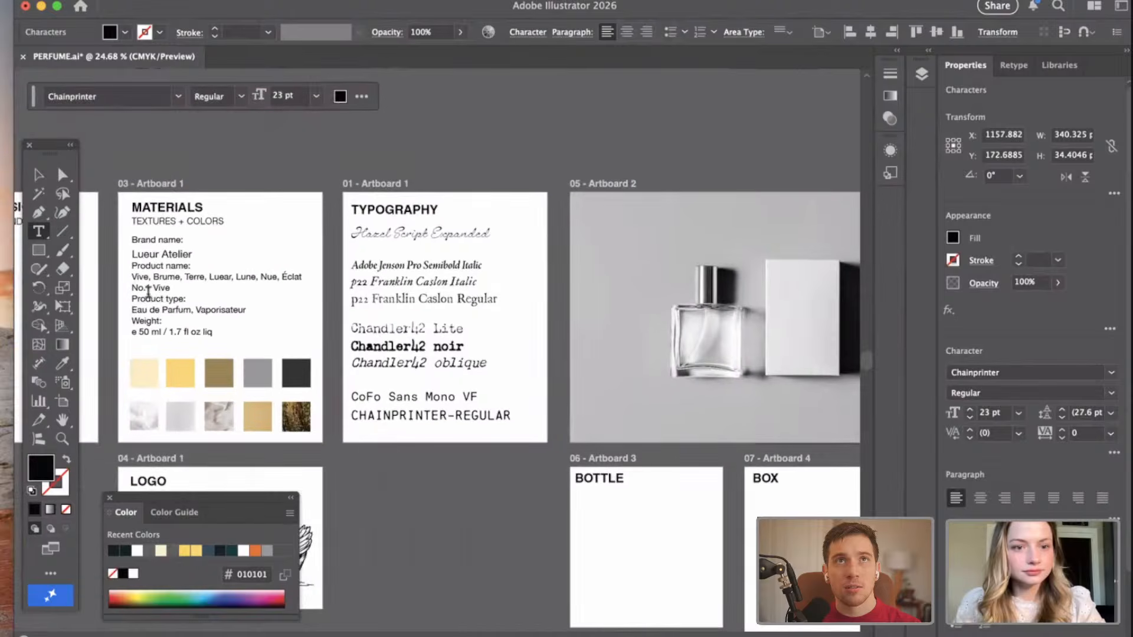
pyautogui.click(213, 332)
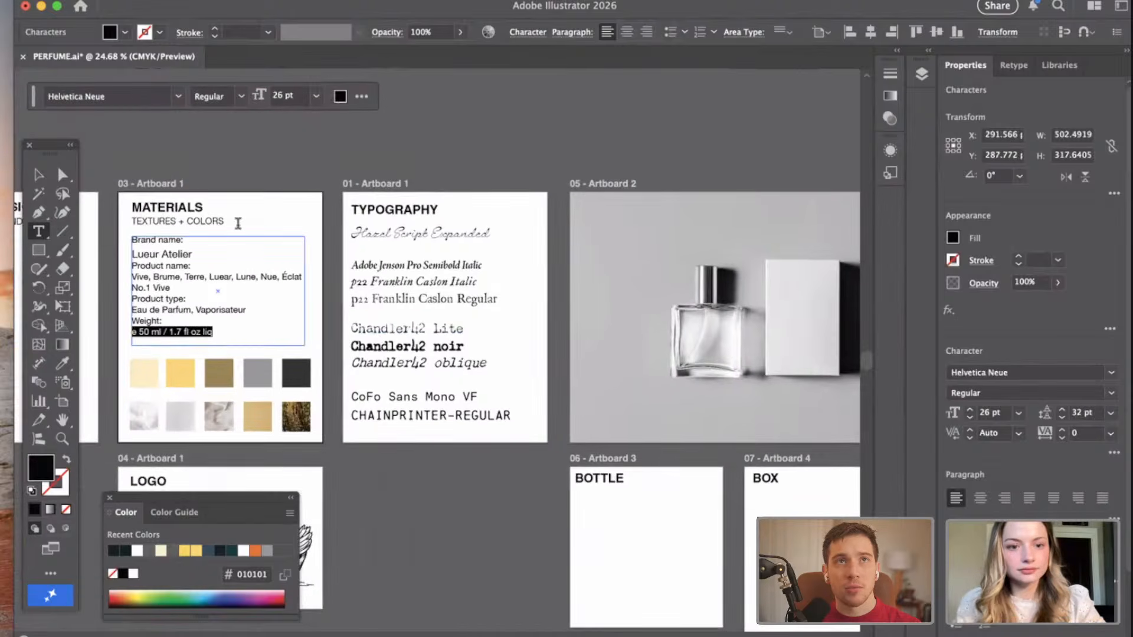
# Delete the empty fourth text line below "EAU DE PARFUM" on the Typography artboard.
pyautogui.hscroll(15, 453, 279)
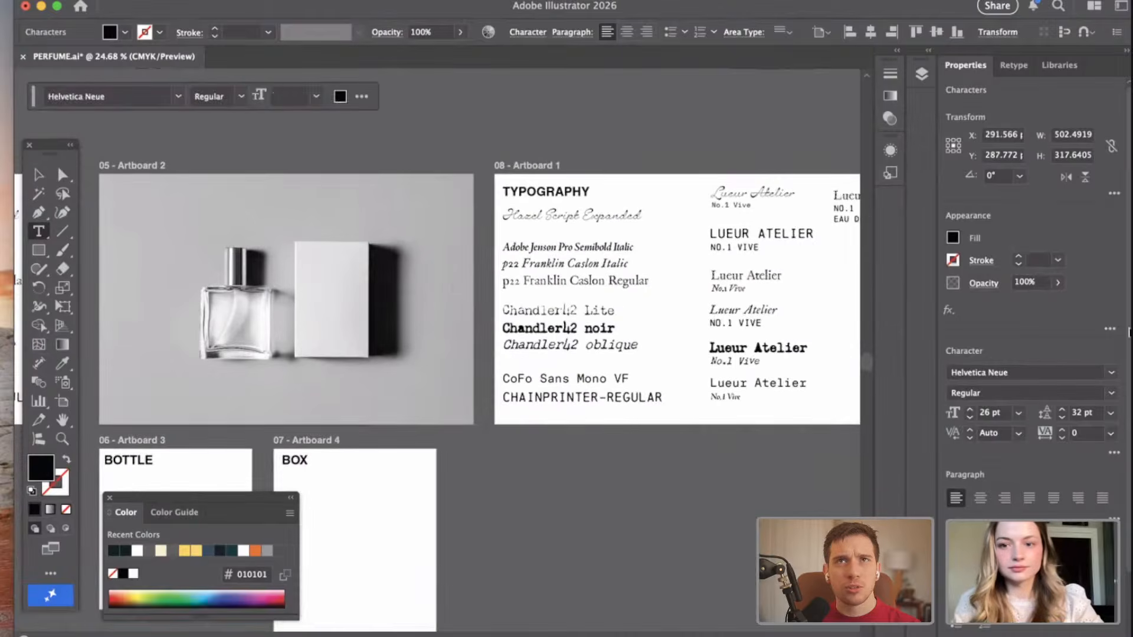
pyautogui.scroll(5, 756, 225)
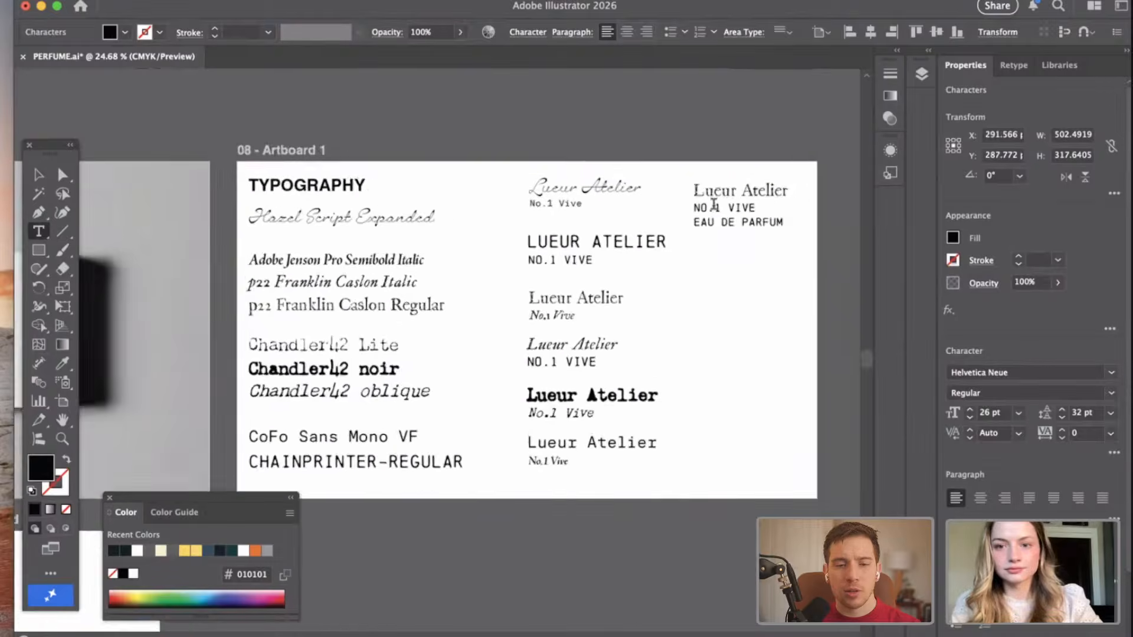
pyautogui.click(809, 224)
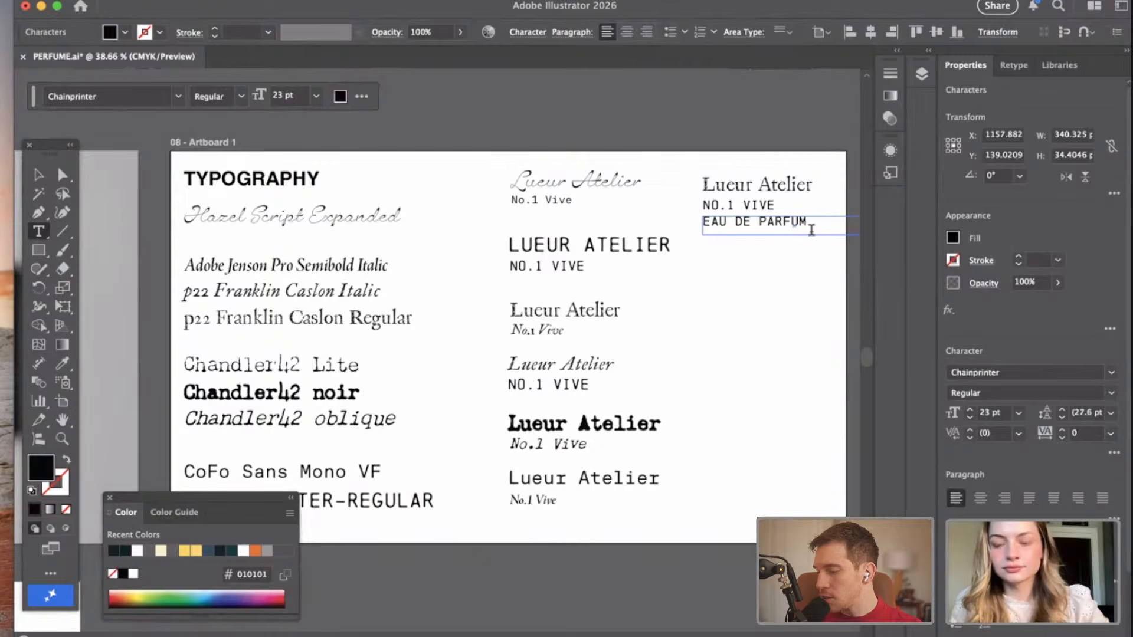
pyautogui.click(39, 174)
pyautogui.click(734, 242)
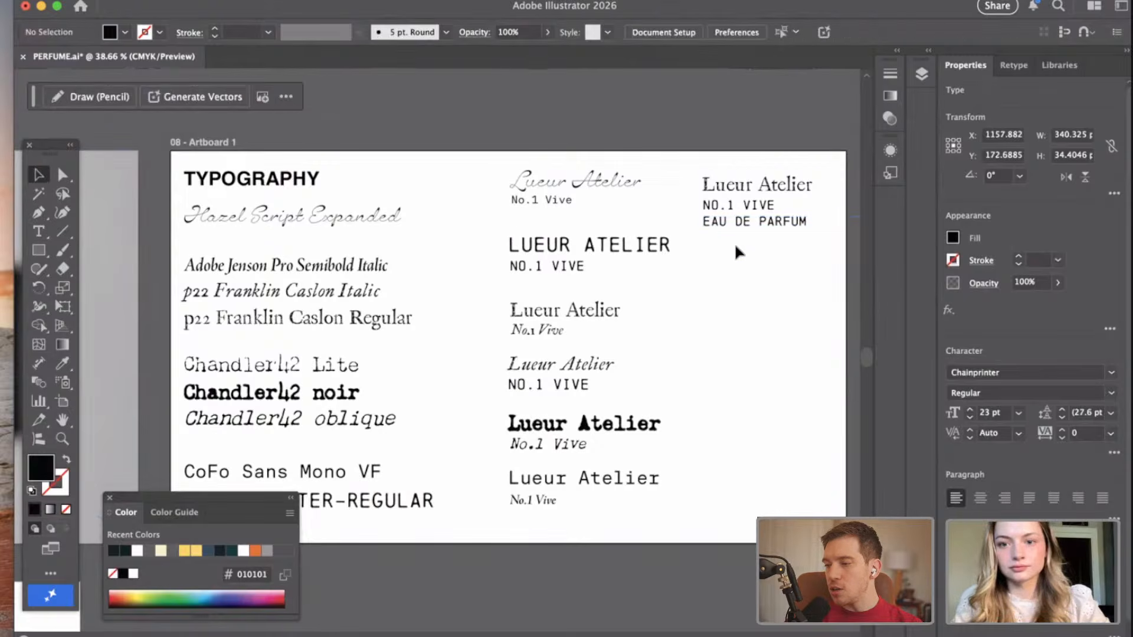
pyautogui.click(715, 240)
pyautogui.press('Delete')
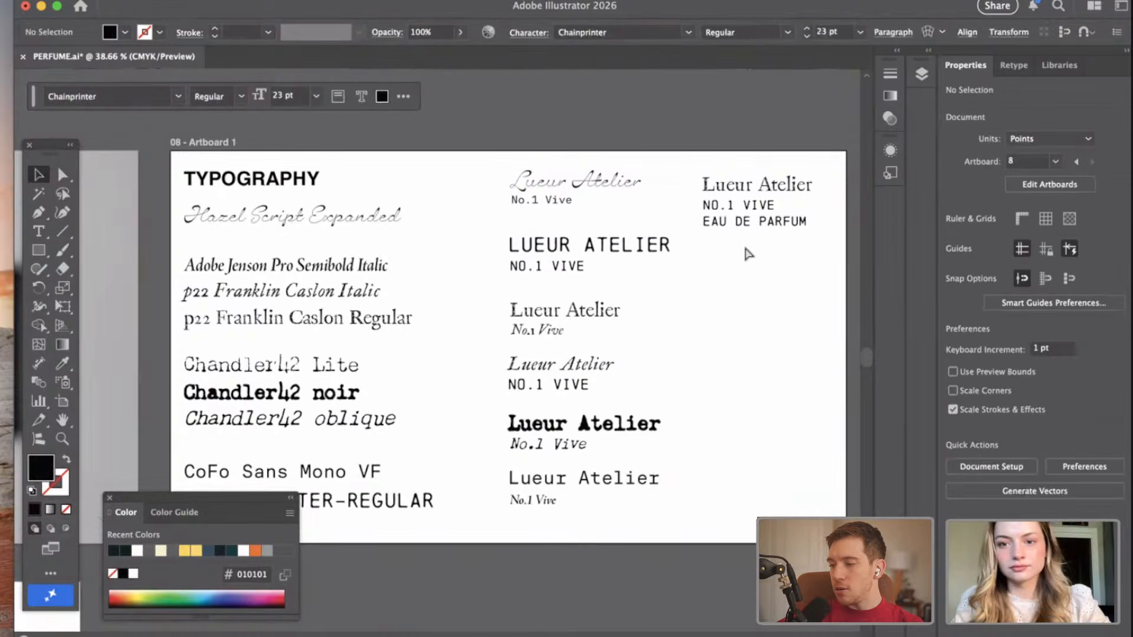
# Paste the weight text on the Typography artboard and apply the "EAU DE PARFUM" line's text style to it with the Eyedropper.
pyautogui.press('super+v')
pyautogui.moveTo(427, 352); pyautogui.dragTo(802, 266)
pyautogui.click(62, 364)
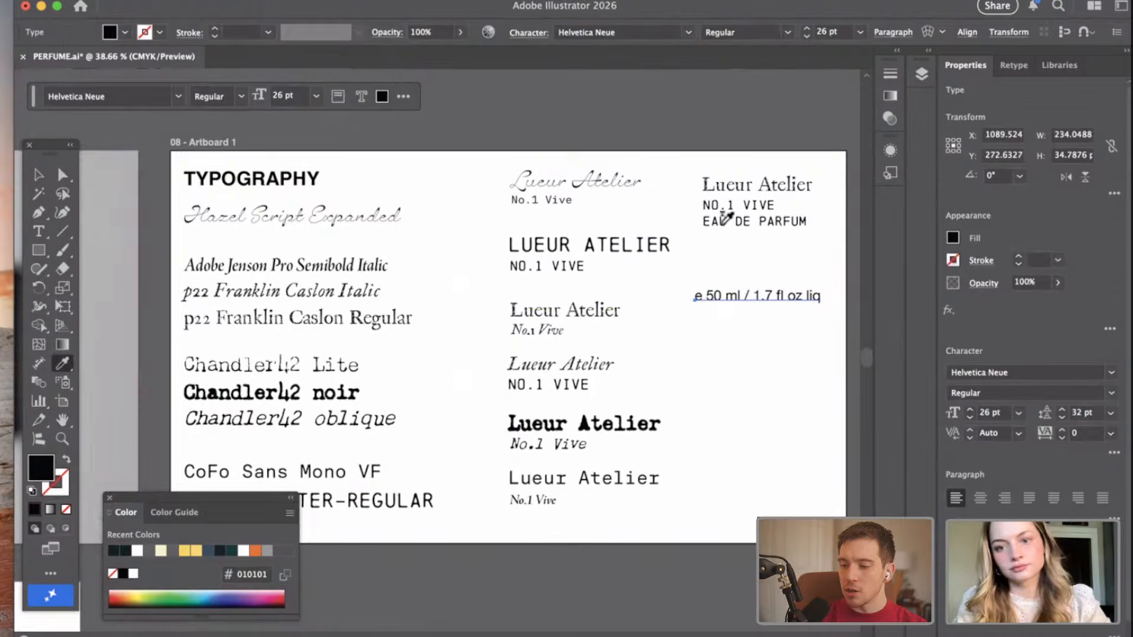
pyautogui.click(722, 223)
pyautogui.click(40, 175)
# Move the weight line down into the artboard's empty area and place the three-line Lueur Atelier pairing directly above it.
pyautogui.hscroll(3, 726, 296)
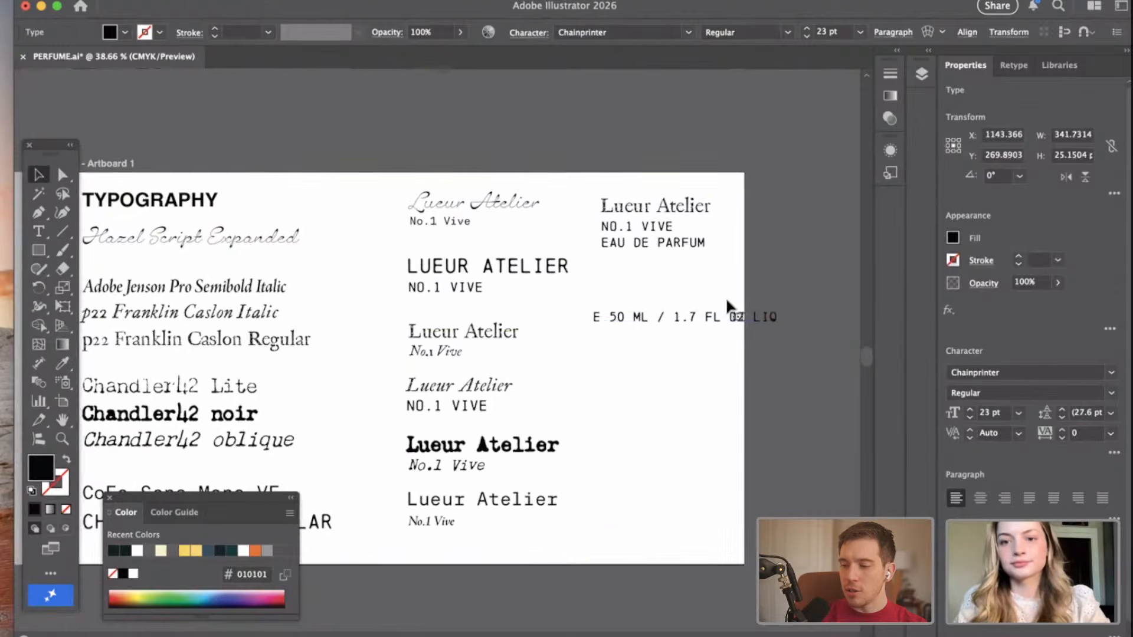
pyautogui.scroll(2, 725, 296)
pyautogui.moveTo(684, 323); pyautogui.dragTo(628, 425)
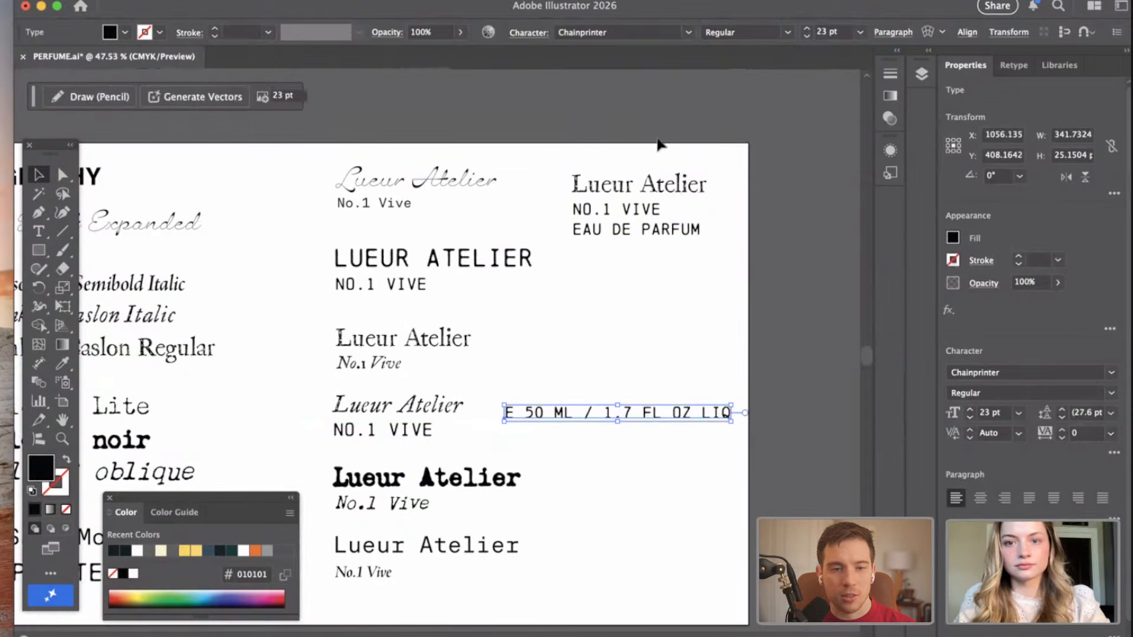
pyautogui.click(651, 283)
pyautogui.click(616, 183)
pyautogui.moveTo(604, 321); pyautogui.dragTo(551, 338)
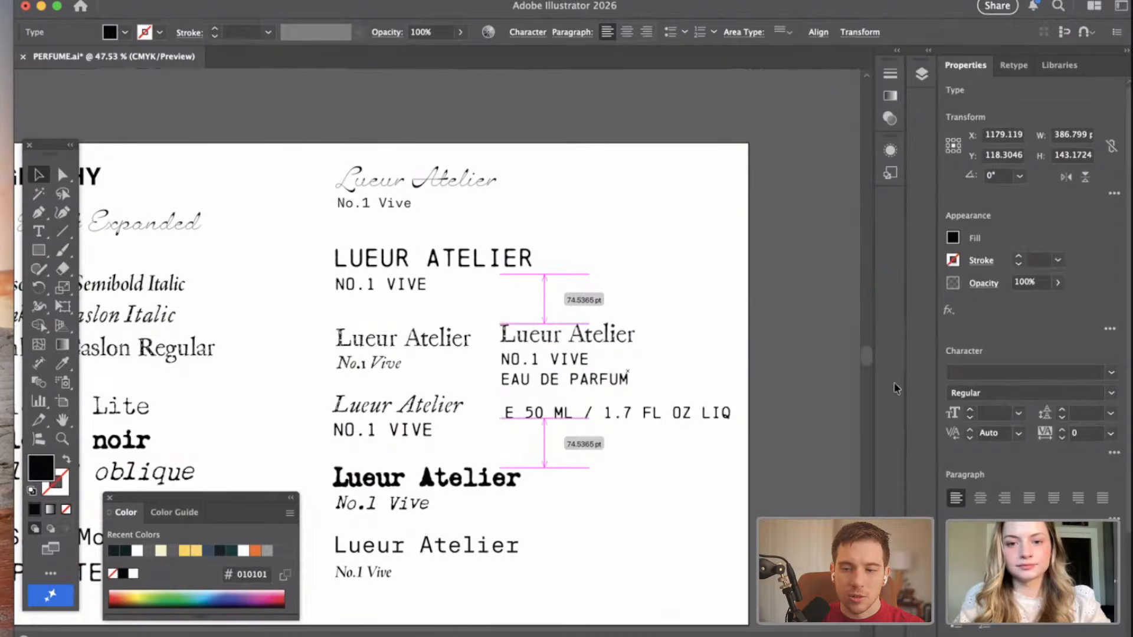
pyautogui.click(815, 373)
# Move the weight line up about 11 pt, closer to the "EAU DE PARFUM" line.
pyautogui.scroll(-2, 767, 384)
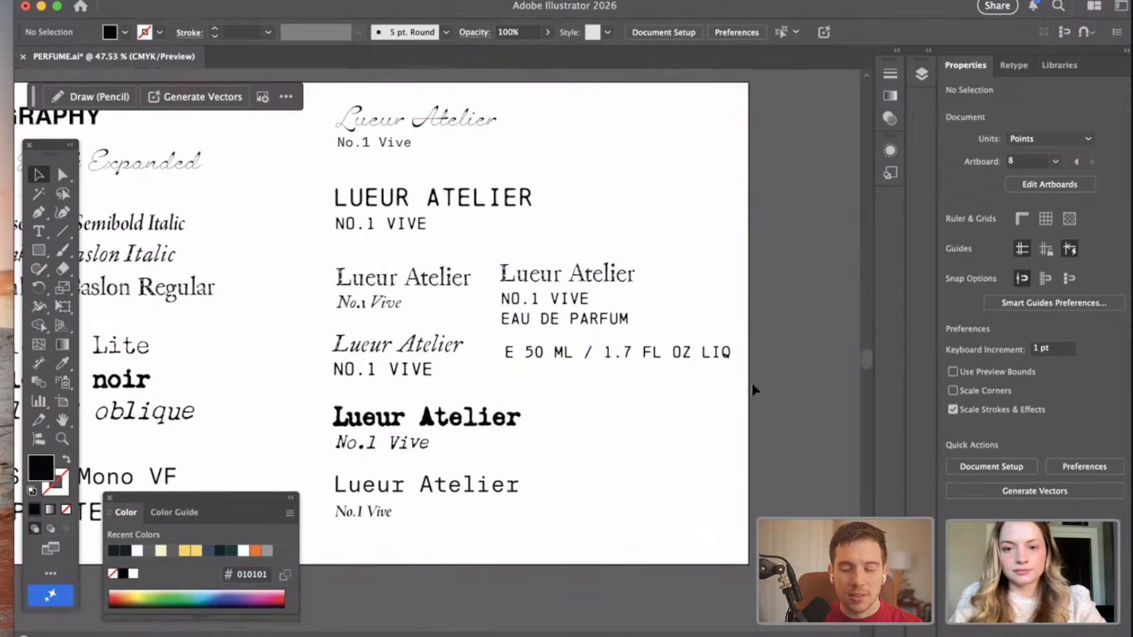
pyautogui.scroll(-2, 751, 384)
pyautogui.click(718, 361)
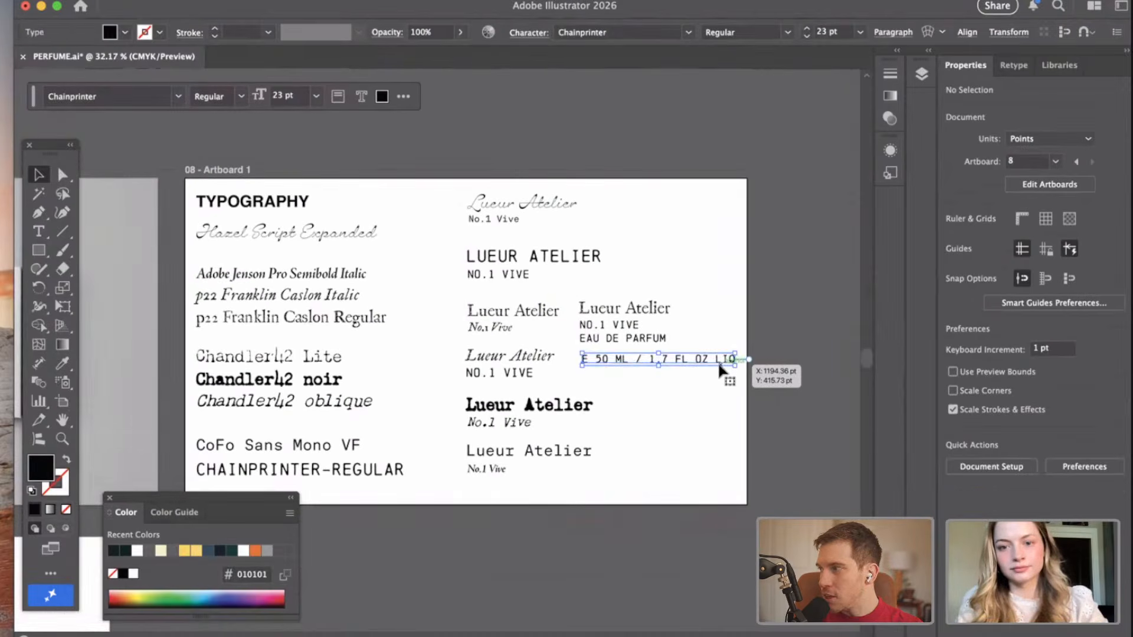
pyautogui.moveTo(718, 361); pyautogui.dragTo(720, 359)
pyautogui.click(791, 365)
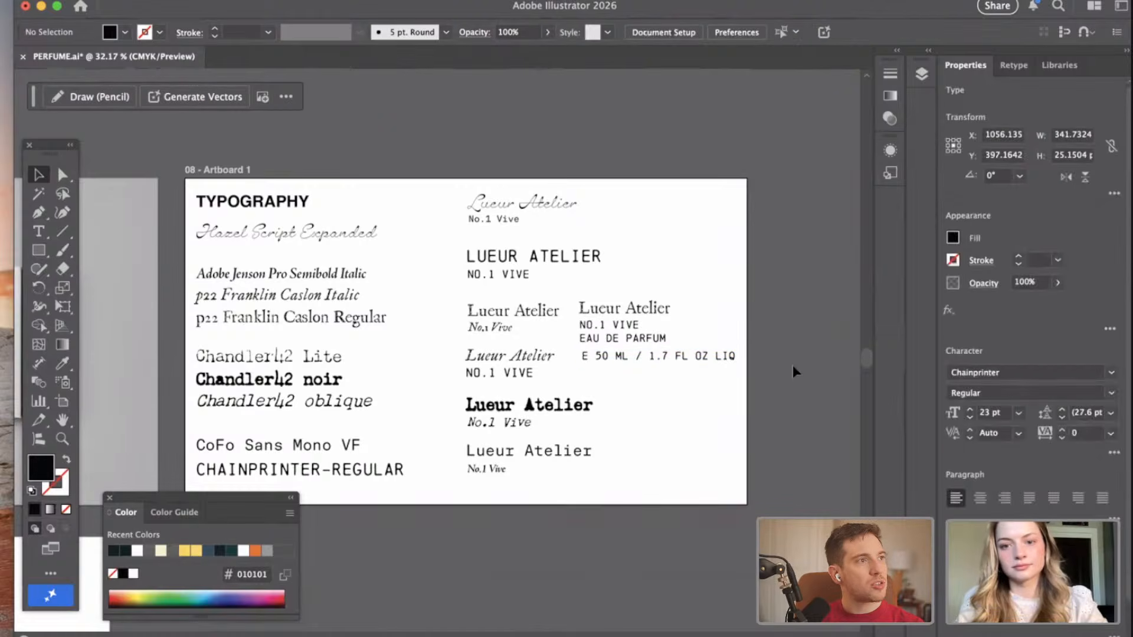
# Narrow the text frame of the neighbouring P22 Franklin Caslon Regular "Lueur Atelier" line to about 219 pt wide.
pyautogui.click(636, 293)
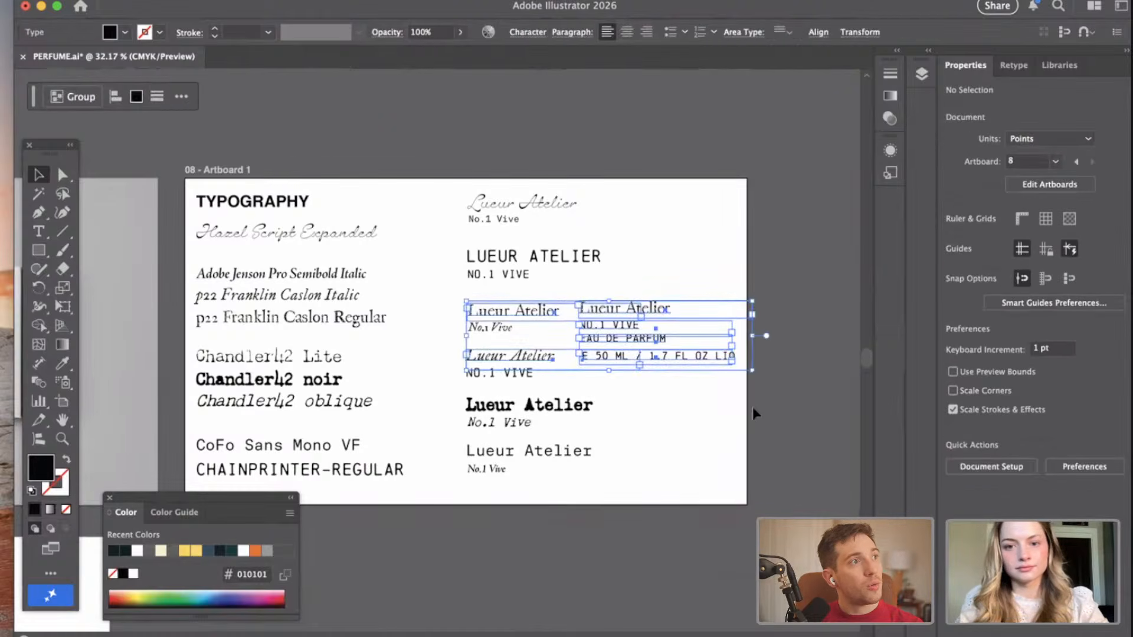
pyautogui.click(789, 383)
pyautogui.click(554, 356)
pyautogui.moveTo(562, 359)
pyautogui.mouseDown()
pyautogui.moveTo(628, 361)
pyautogui.moveTo(558, 358)
pyautogui.mouseUp()
pyautogui.click(606, 317)
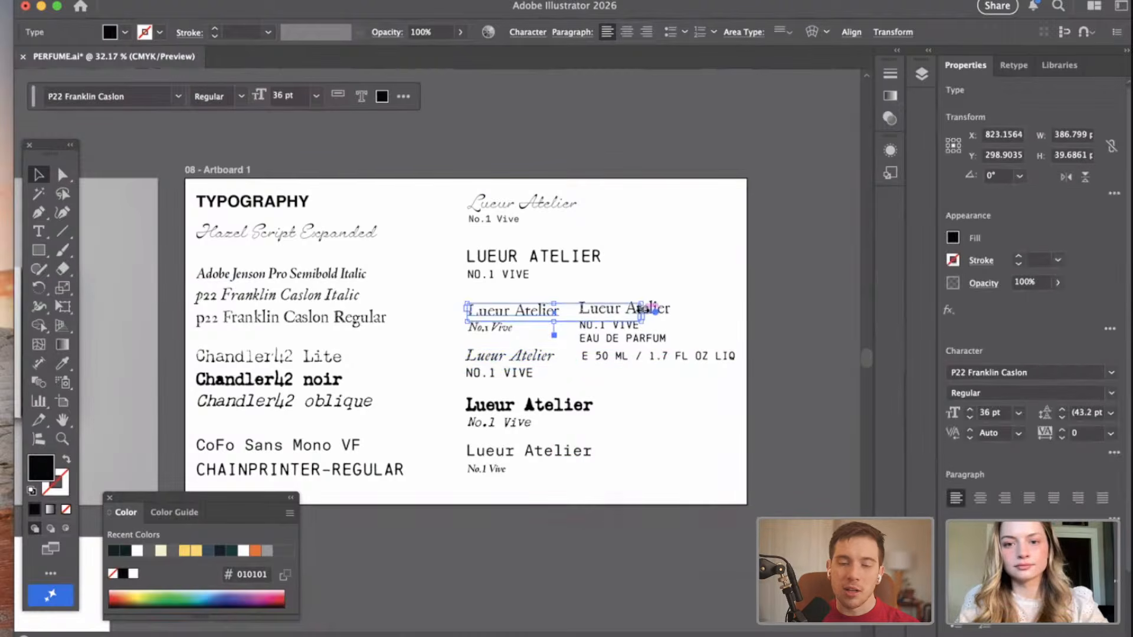
pyautogui.moveTo(642, 311); pyautogui.dragTo(570, 306)
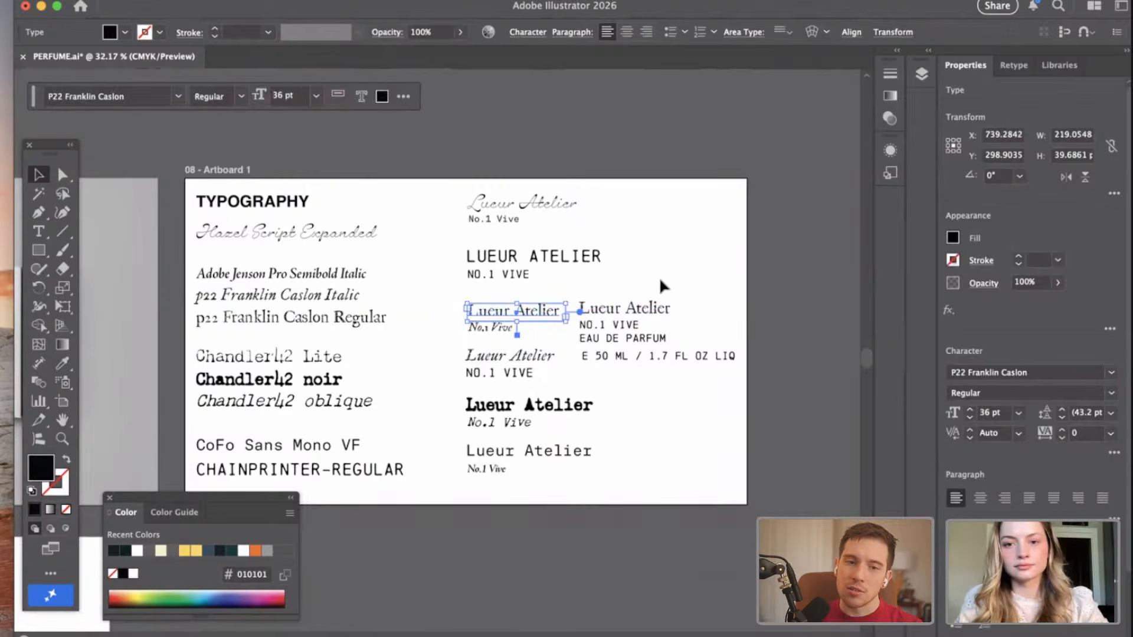
# Copy the four-line pairing from the Typography artboard onto the Bottle artboard and position it below the heading.
pyautogui.moveTo(660, 277); pyautogui.dragTo(642, 364)
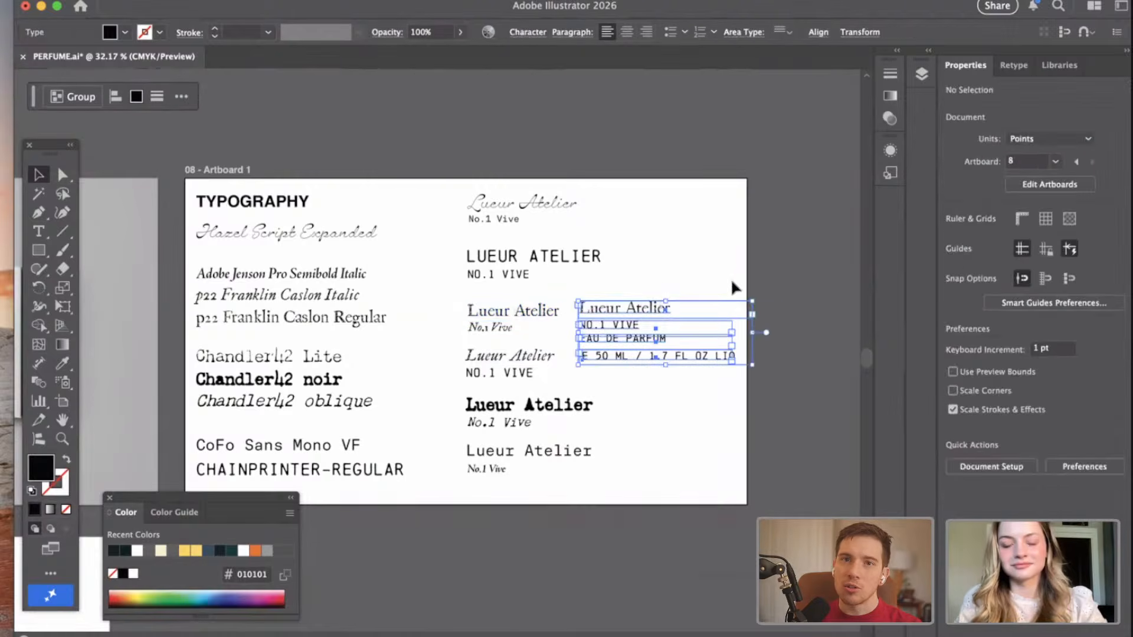
pyautogui.scroll(-2, 667, 376)
pyautogui.hscroll(-2, 667, 375)
pyautogui.hscroll(-10, 667, 375)
pyautogui.scroll(-4, 668, 375)
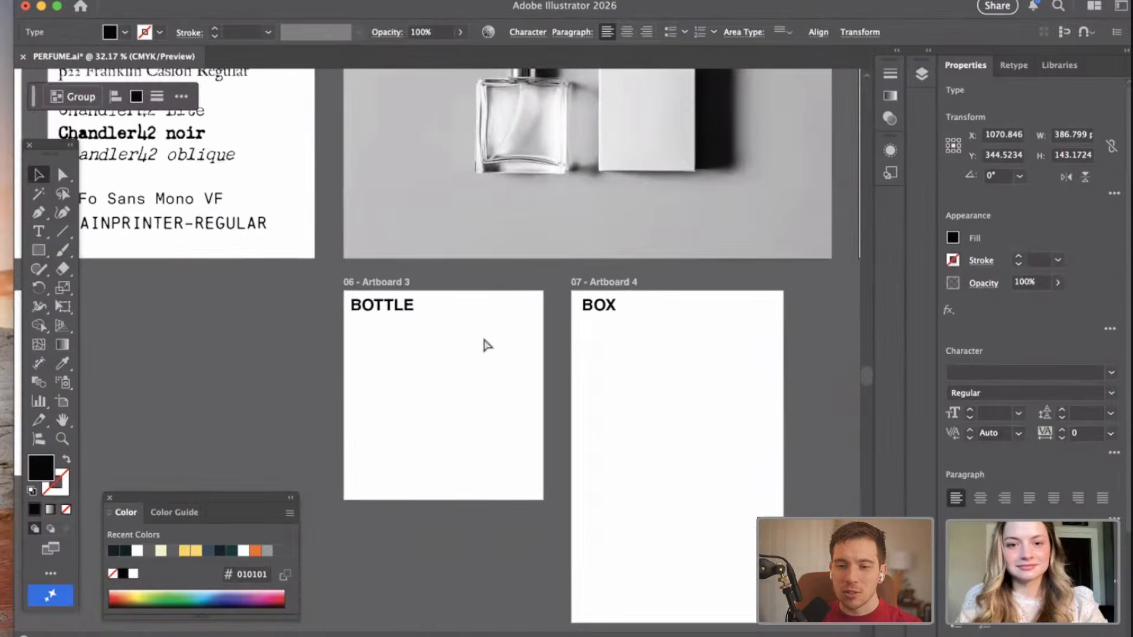
pyautogui.moveTo(481, 378); pyautogui.dragTo(469, 374)
pyautogui.press('super+equal')
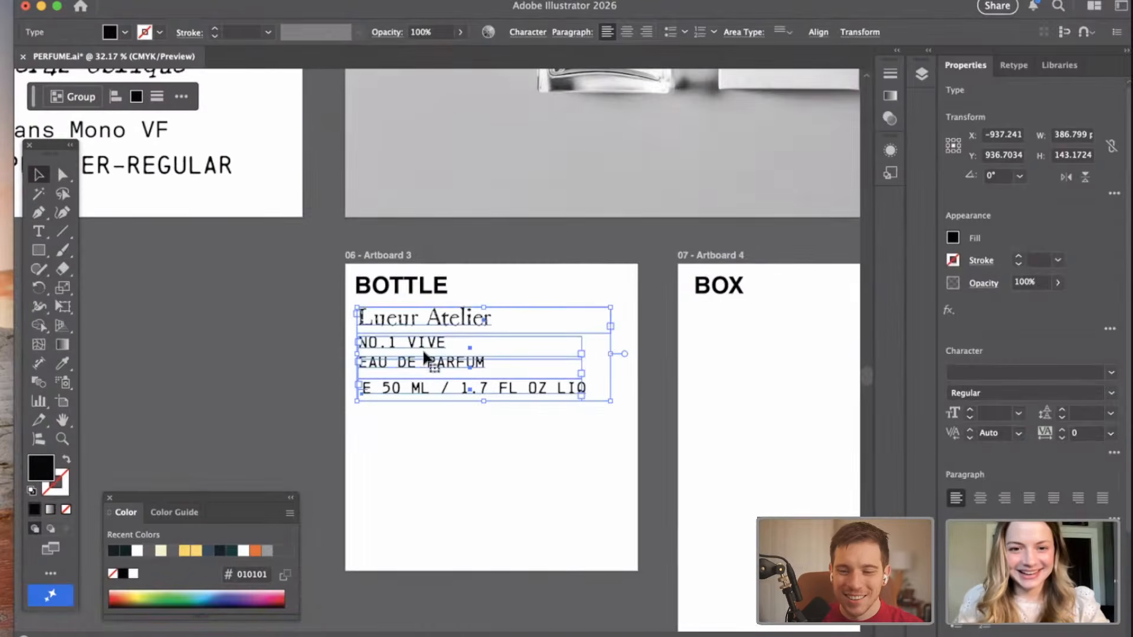
pyautogui.moveTo(406, 321); pyautogui.dragTo(402, 367)
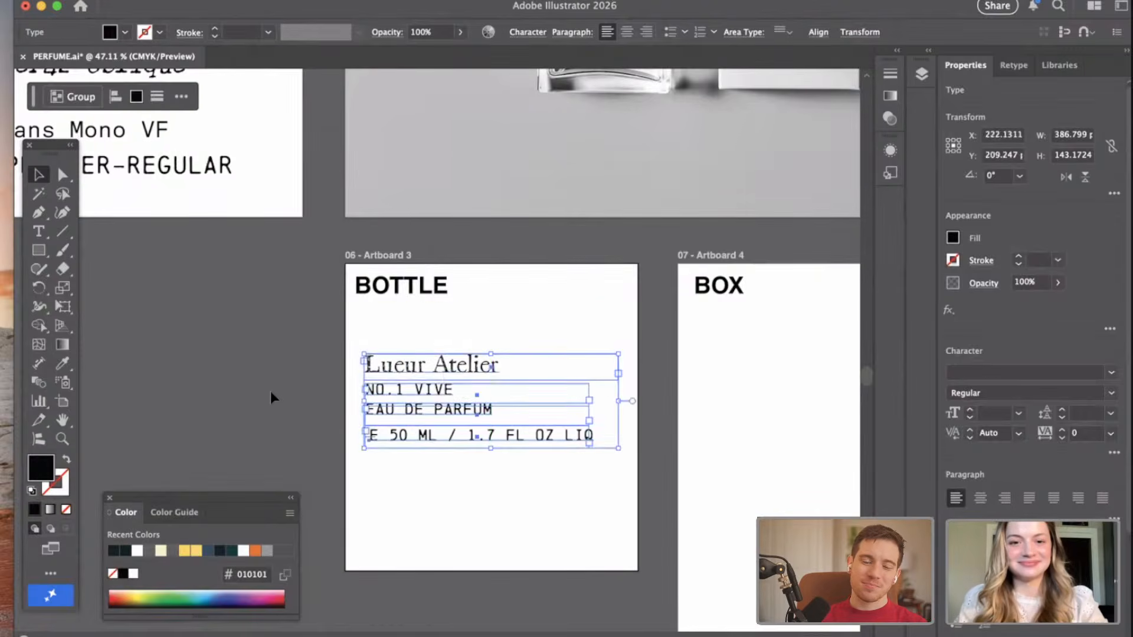
pyautogui.click(270, 390)
# Move the weight line on the Bottle artboard up about 12 pt, closer to the "EAU DE PARFUM" line.
pyautogui.press('super+minus')
pyautogui.hscroll(2, 270, 391)
pyautogui.scroll(1, 270, 391)
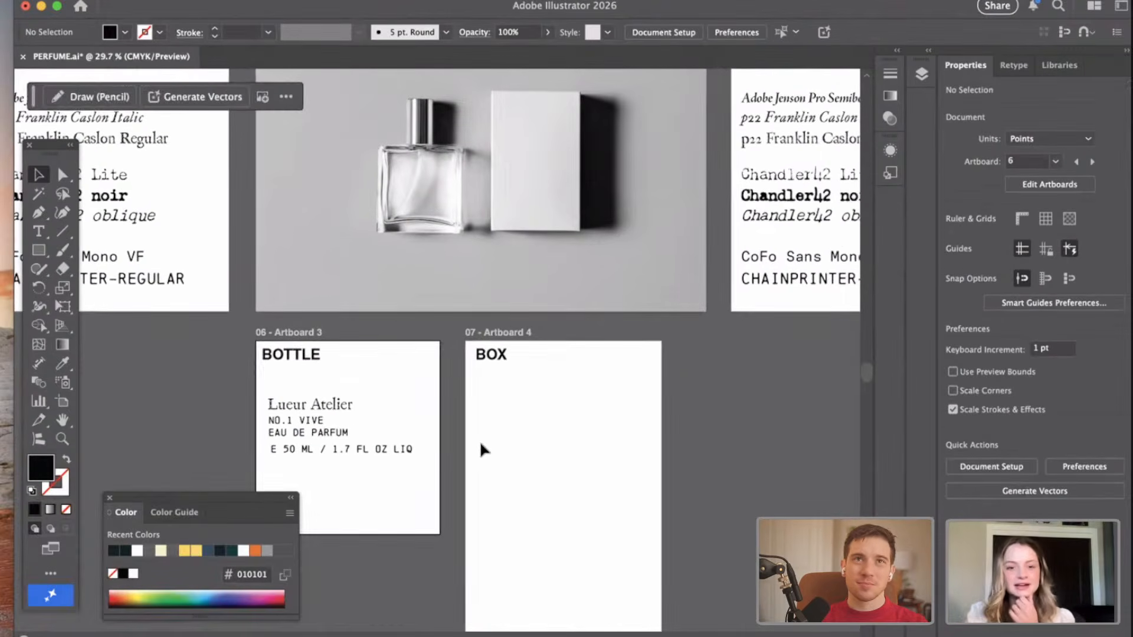
pyautogui.scroll(1, 480, 443)
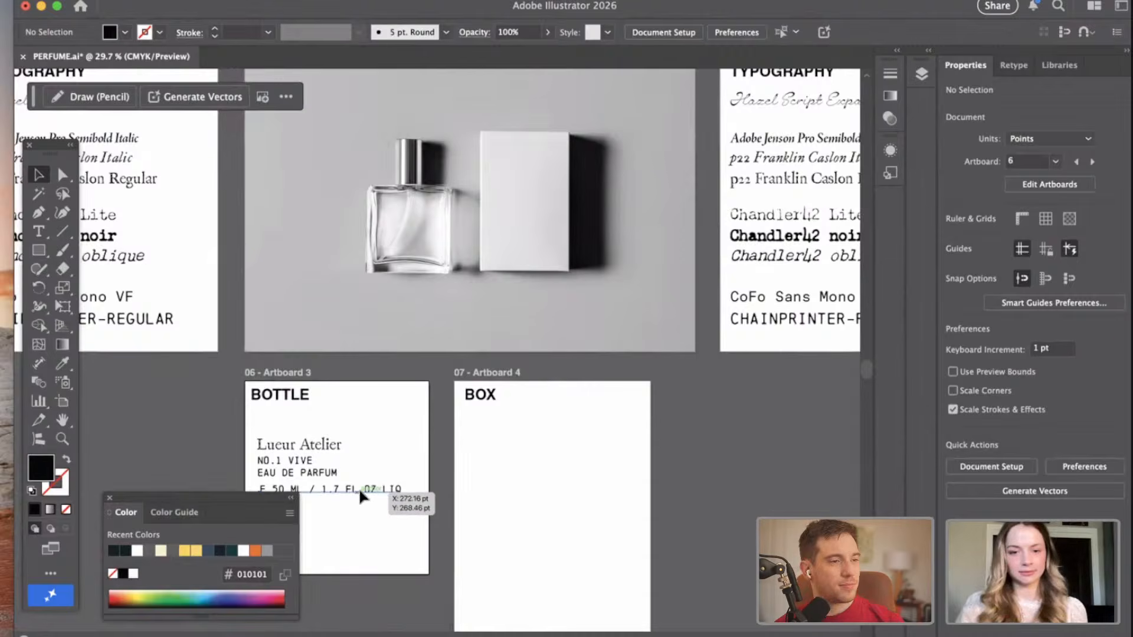
pyautogui.click(359, 488)
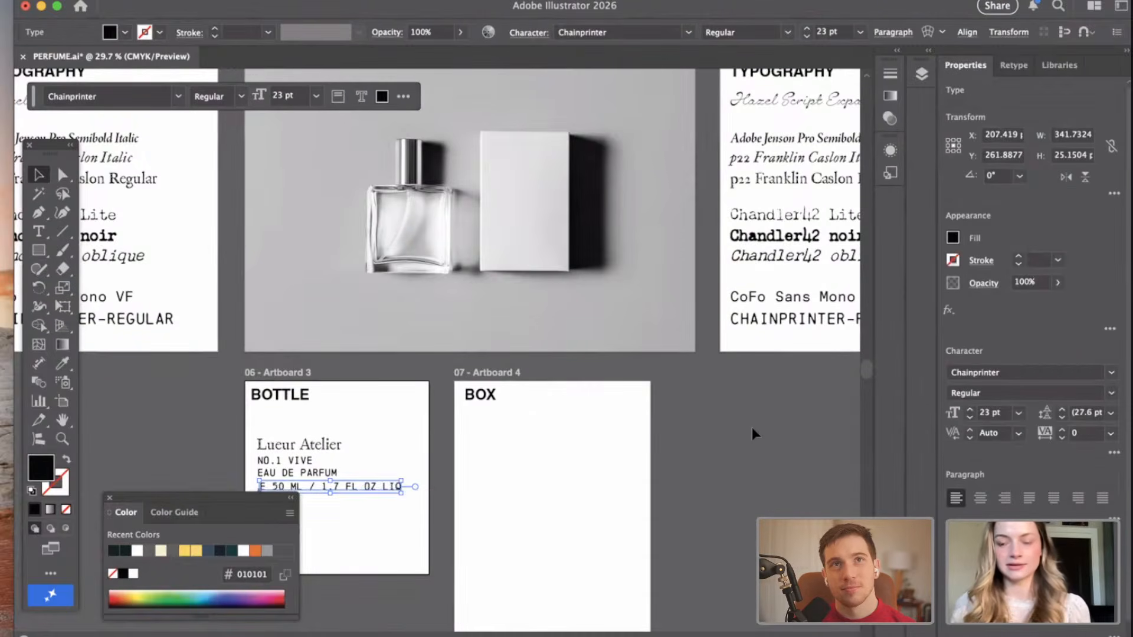
pyautogui.hscroll(8, 752, 427)
pyautogui.scroll(2, 752, 427)
pyautogui.click(666, 480)
# Delete the "BOX" and "BOTTLE" headings from Artboard 4 and Artboard 3.
pyautogui.hscroll(-1, 667, 480)
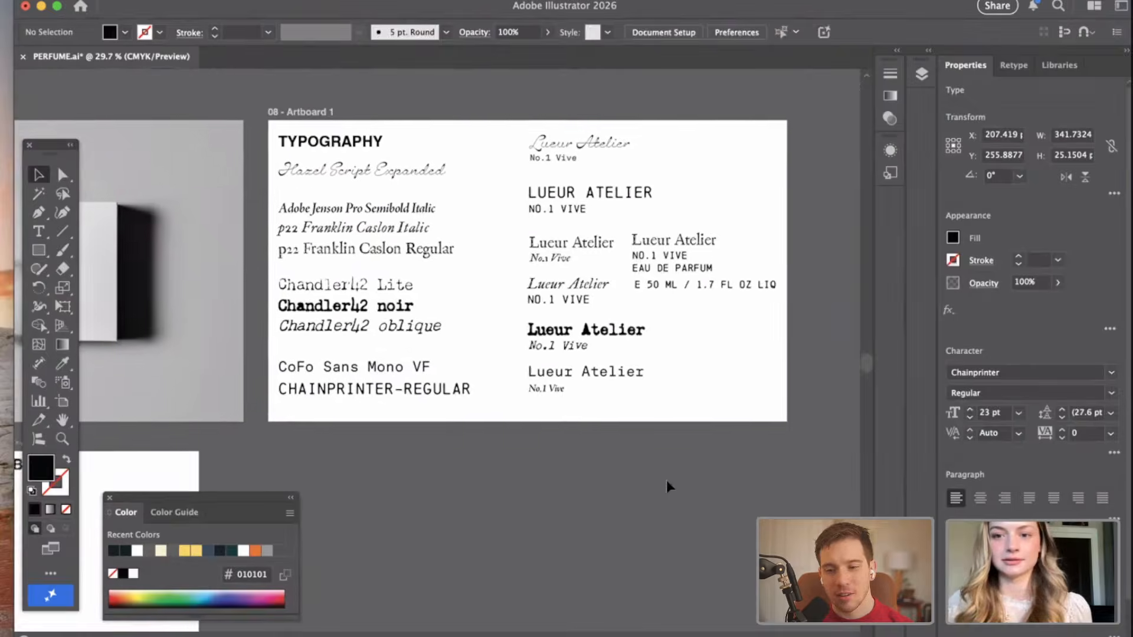
pyautogui.hscroll(-6, 667, 480)
pyautogui.scroll(-1, 667, 480)
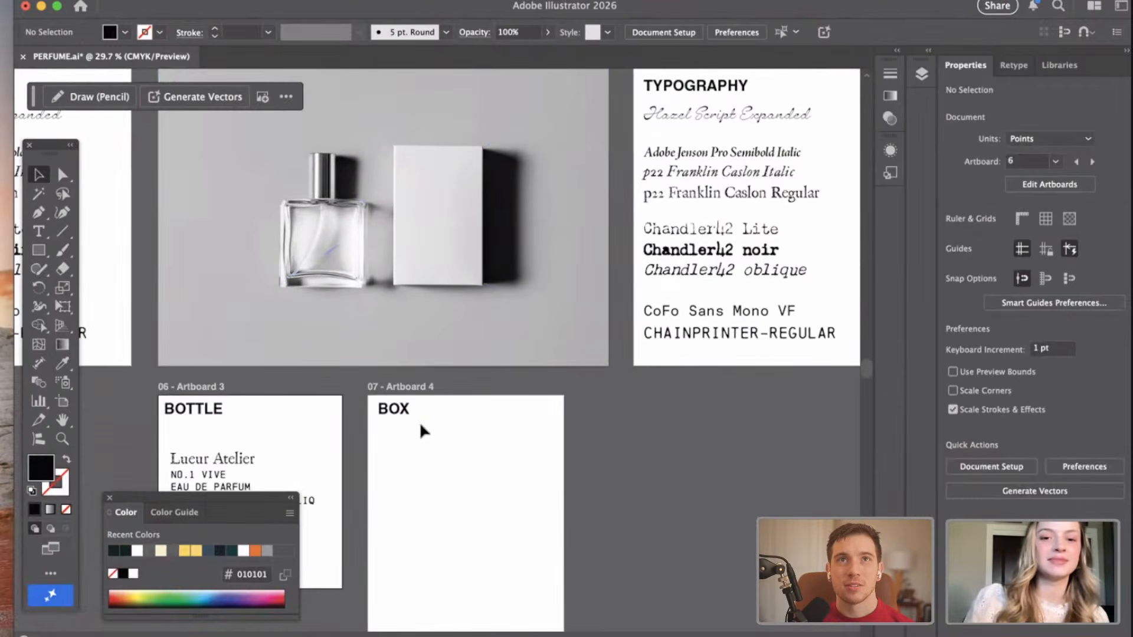
pyautogui.click(403, 409)
pyautogui.hscroll(-3, 403, 406)
pyautogui.scroll(-3, 534, 419)
pyautogui.hscroll(-4, 533, 419)
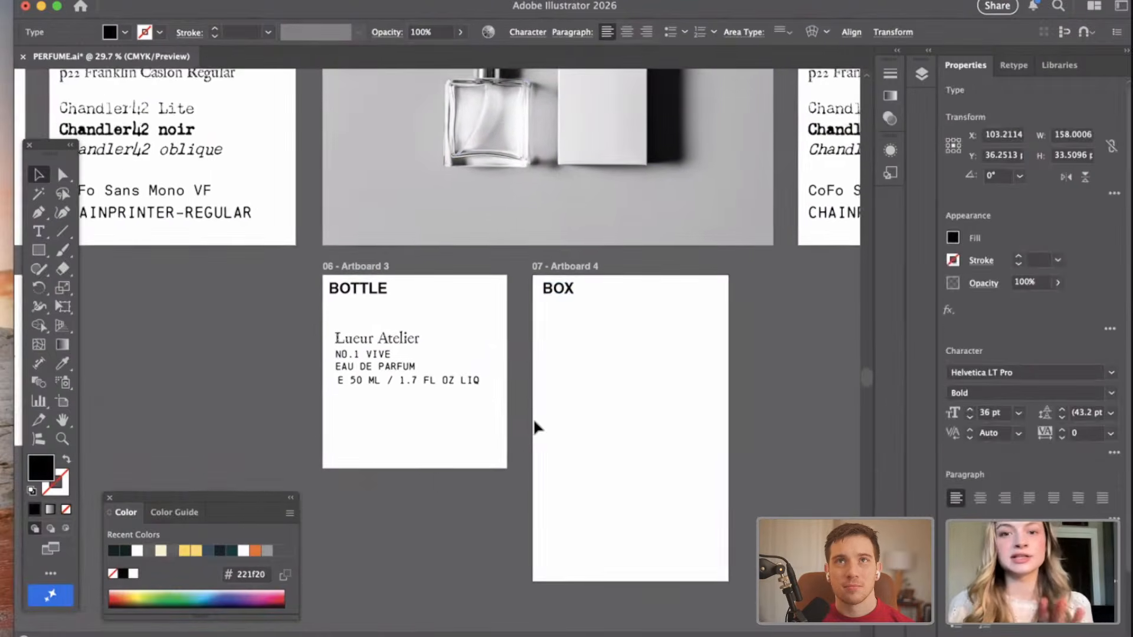
pyautogui.scroll(4, 533, 419)
pyautogui.hscroll(1, 577, 195)
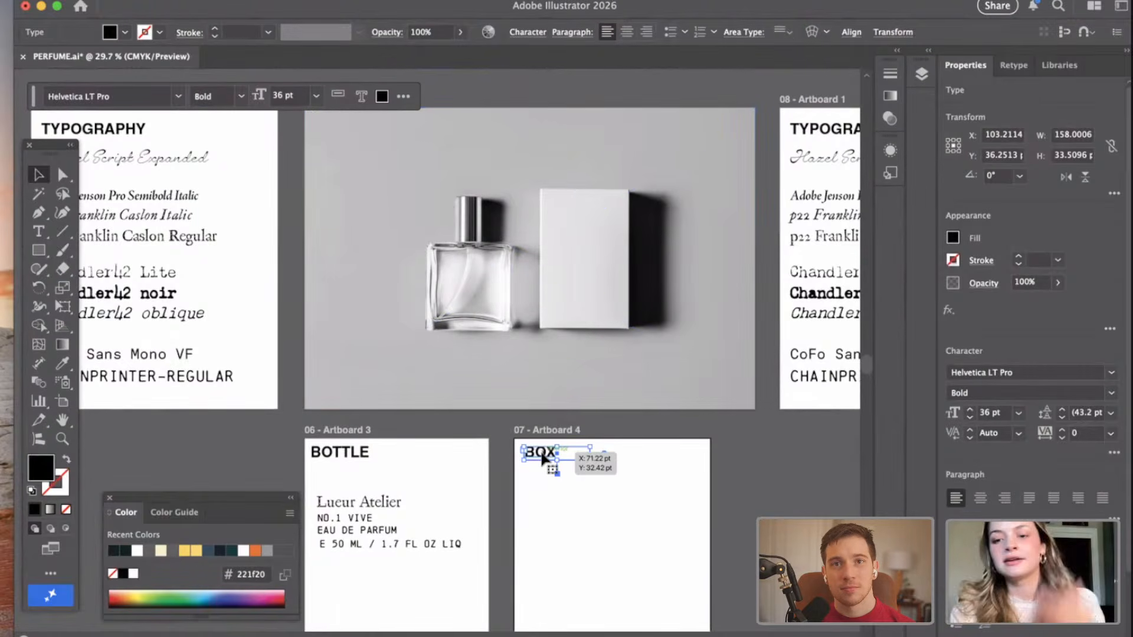
pyautogui.press('Delete')
pyautogui.click(341, 454)
pyautogui.press('Delete')
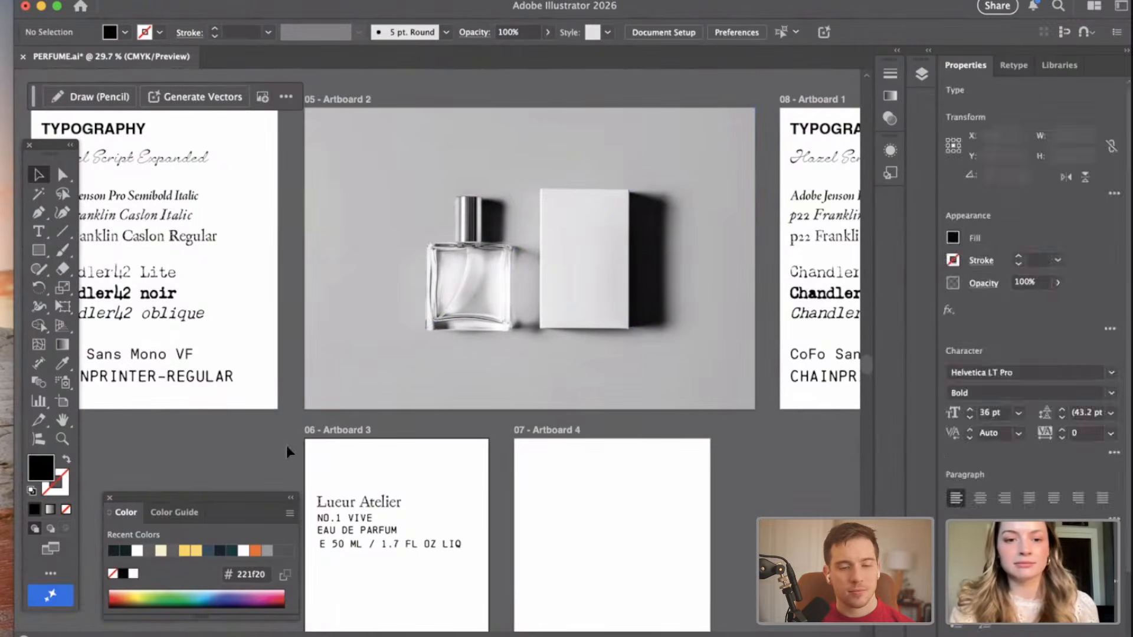
# Move Artboard 4 sideways with the Artboard tool to widen its gap from Artboard 3.
pyautogui.scroll(-1, 286, 445)
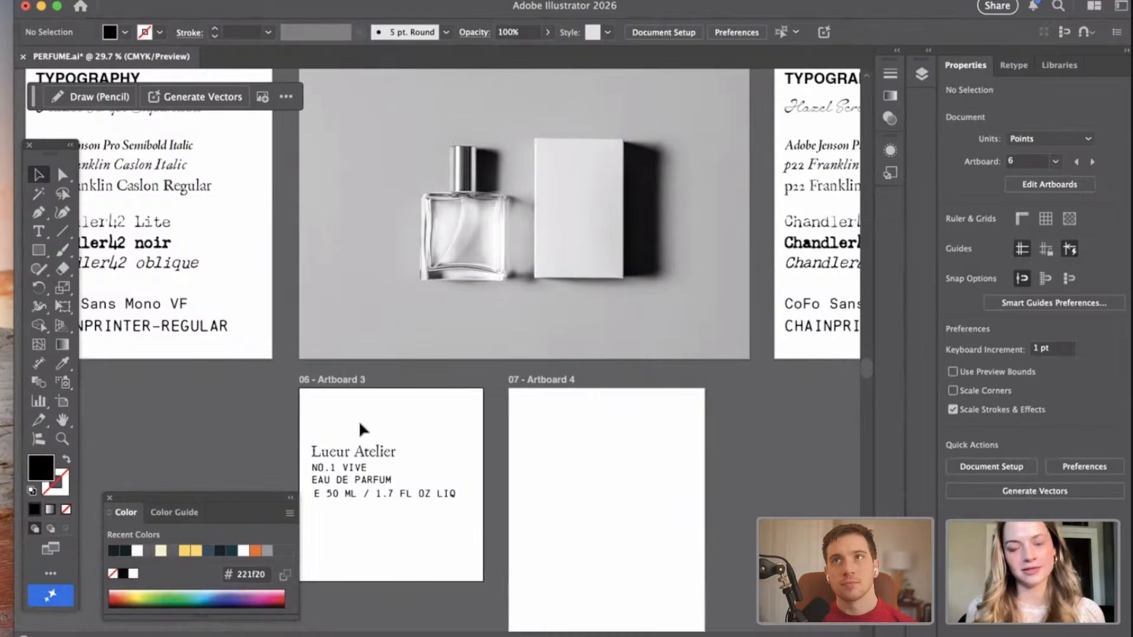
pyautogui.scroll(-5, 360, 423)
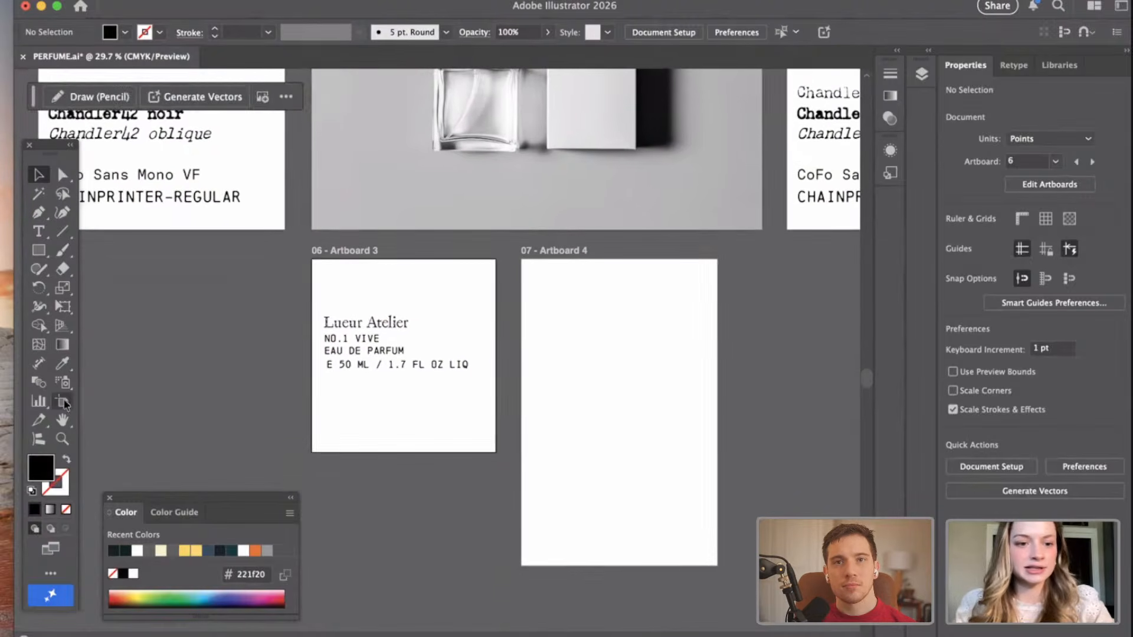
pyautogui.click(62, 402)
pyautogui.moveTo(648, 354)
pyautogui.mouseDown()
pyautogui.moveTo(678, 350)
pyautogui.moveTo(640, 351)
pyautogui.mouseUp()
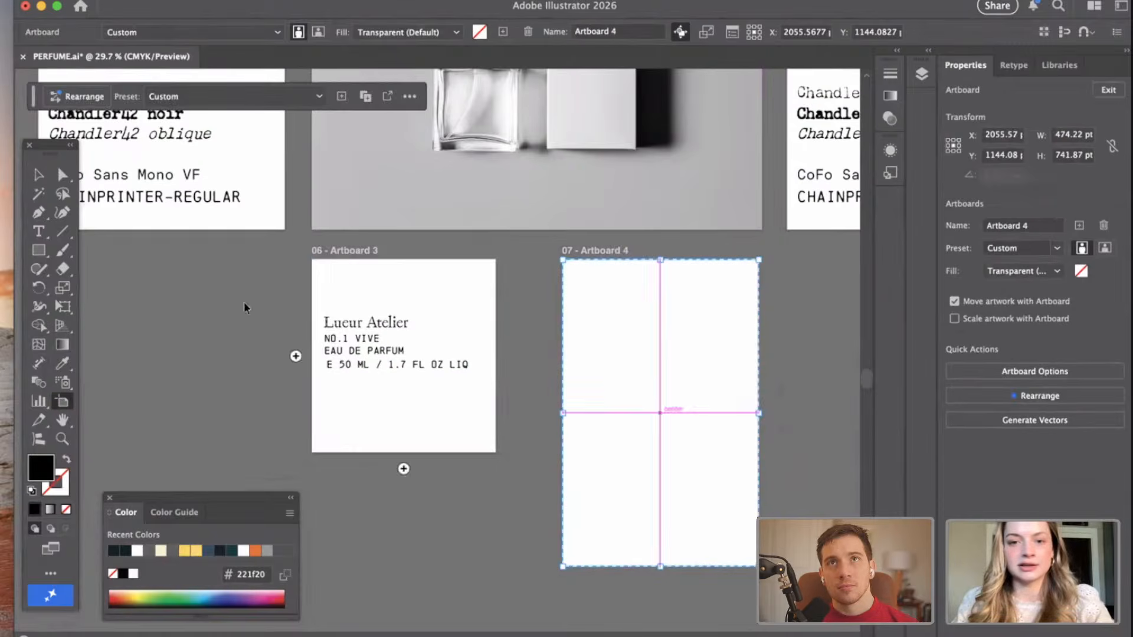
pyautogui.press('v')
# Copy the two-swan drawing from the Logo artboard and paste it over Artboard 3.
pyautogui.scroll(5, 183, 363)
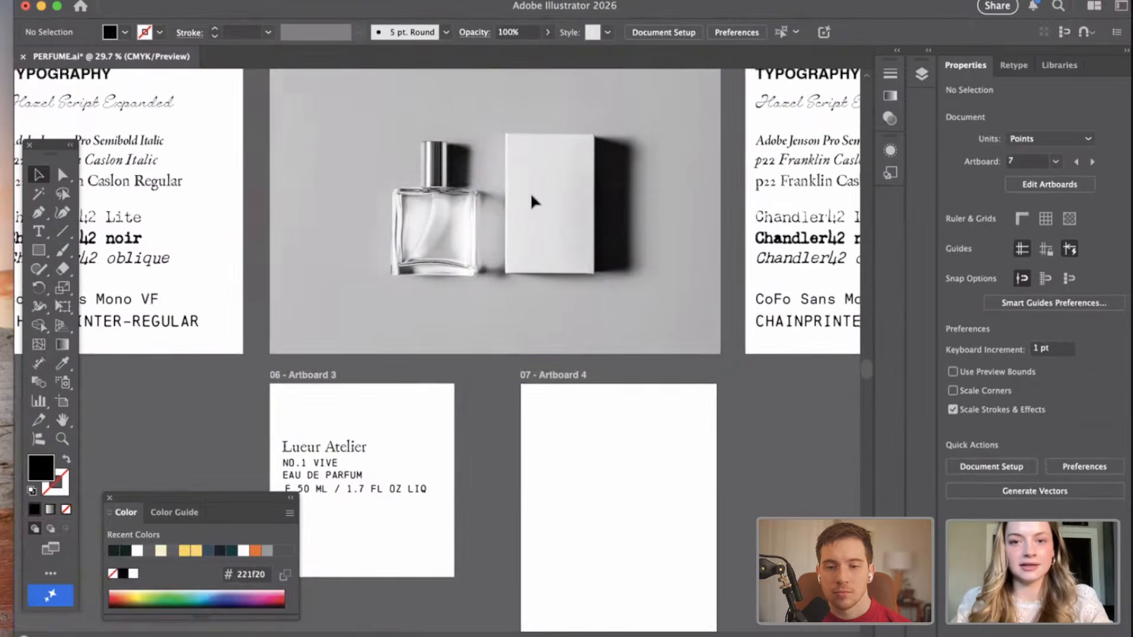
pyautogui.scroll(-2, 499, 359)
pyautogui.hscroll(-6, 499, 358)
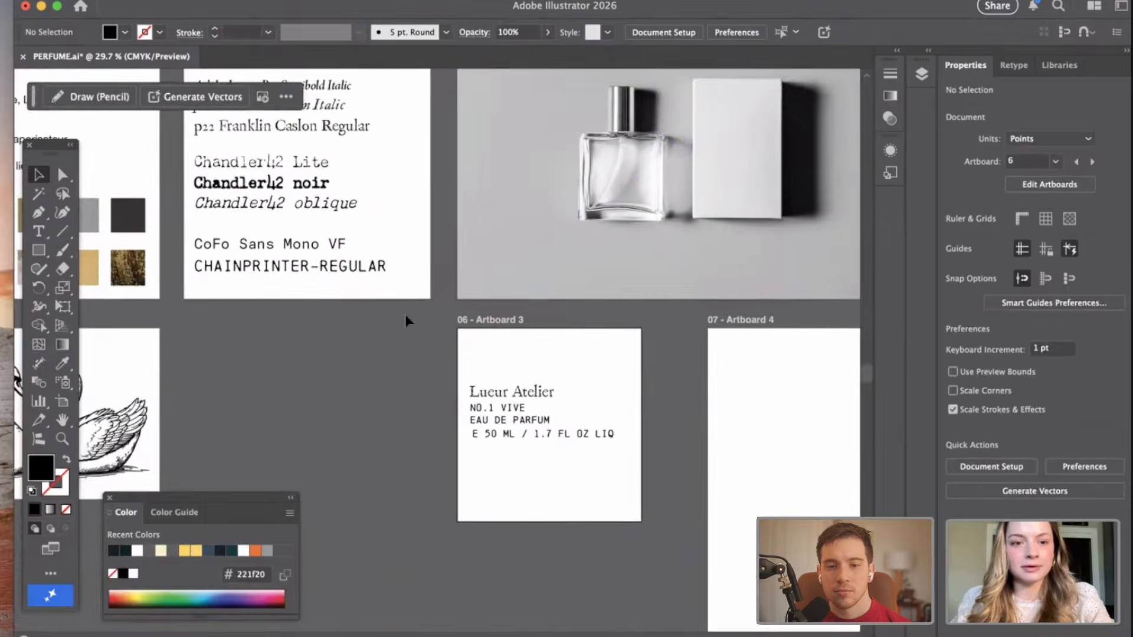
pyautogui.hscroll(-5, 404, 314)
pyautogui.scroll(-2, 405, 314)
pyautogui.click(169, 408)
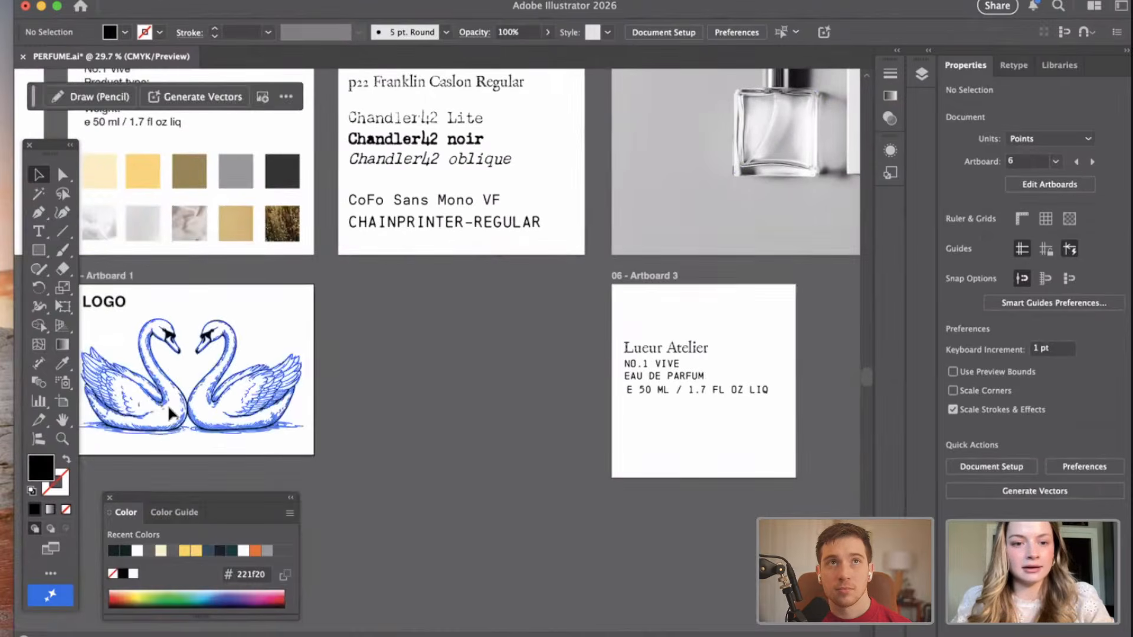
pyautogui.hscroll(5, 399, 404)
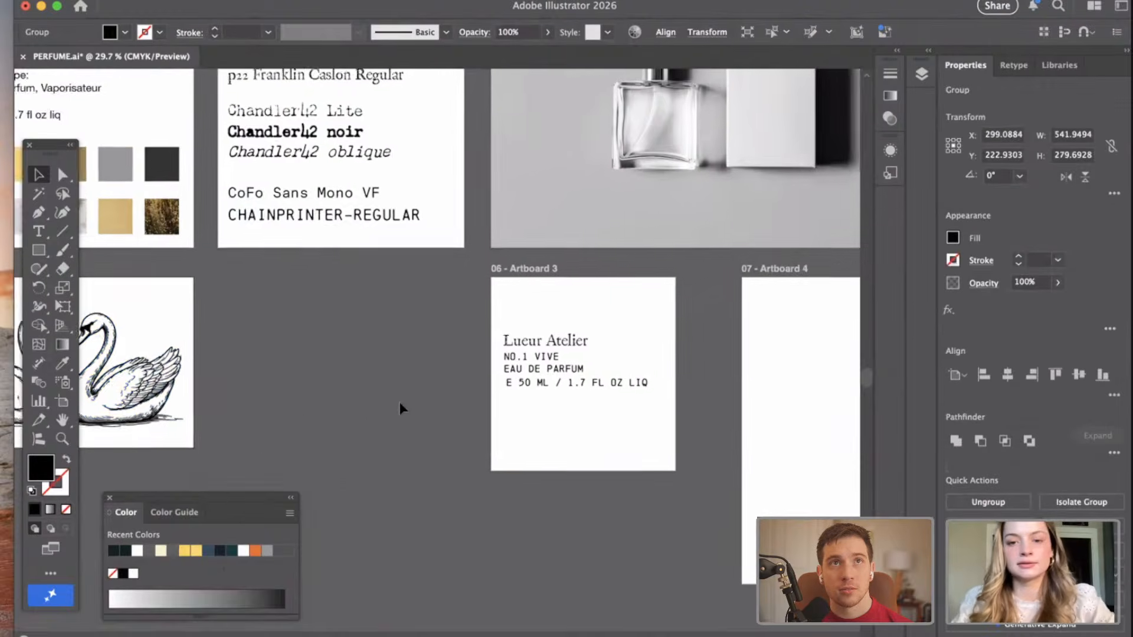
pyautogui.press('super+v')
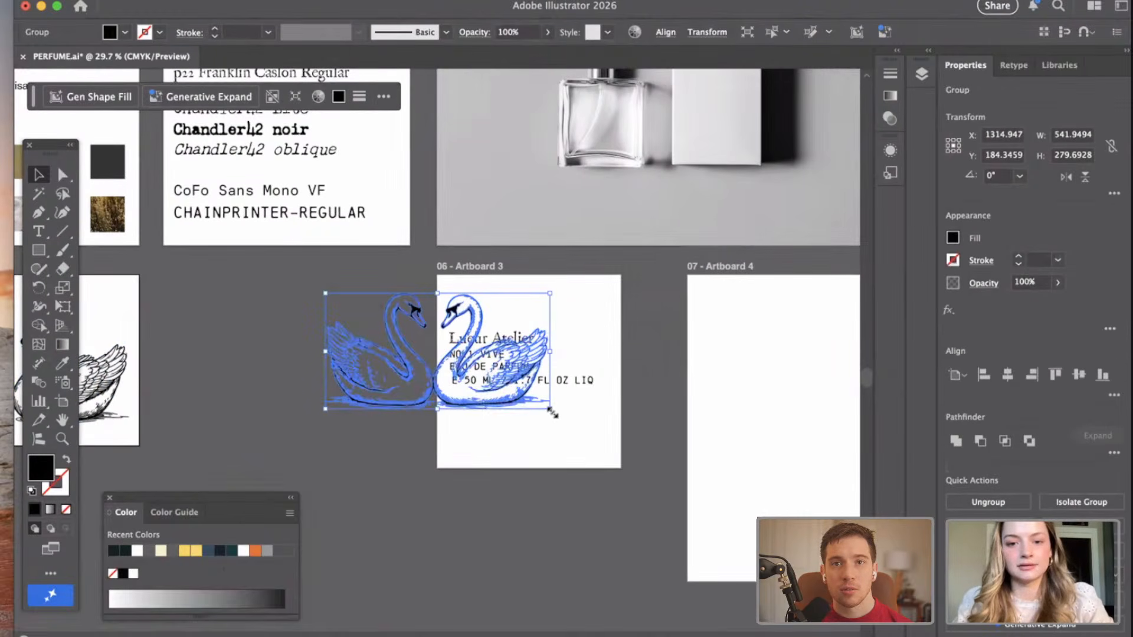
# Shrink the two-swan drawing and place it above the text lines near the top of Artboard 3.
pyautogui.moveTo(549, 408); pyautogui.dragTo(550, 314)
pyautogui.click(674, 305)
pyautogui.scroll(5, 602, 321)
pyautogui.scroll(-2, 603, 320)
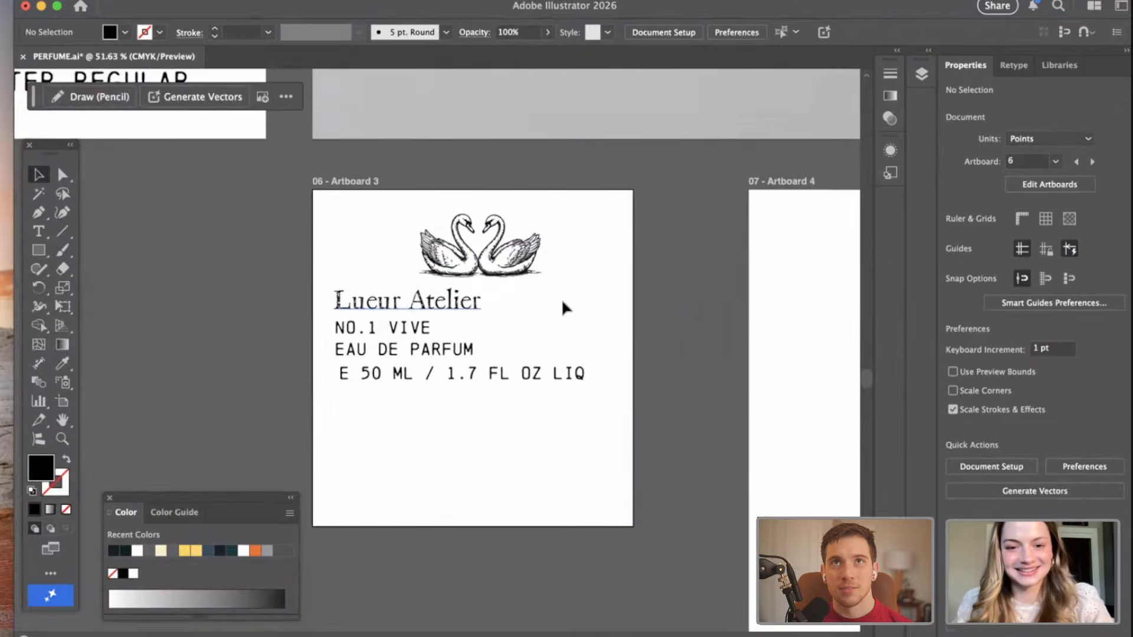
pyautogui.click(565, 307)
# Move the four text lines off Artboard 3 onto the empty canvas beside it.
pyautogui.moveTo(543, 445); pyautogui.dragTo(86, 323)
pyautogui.click(566, 370)
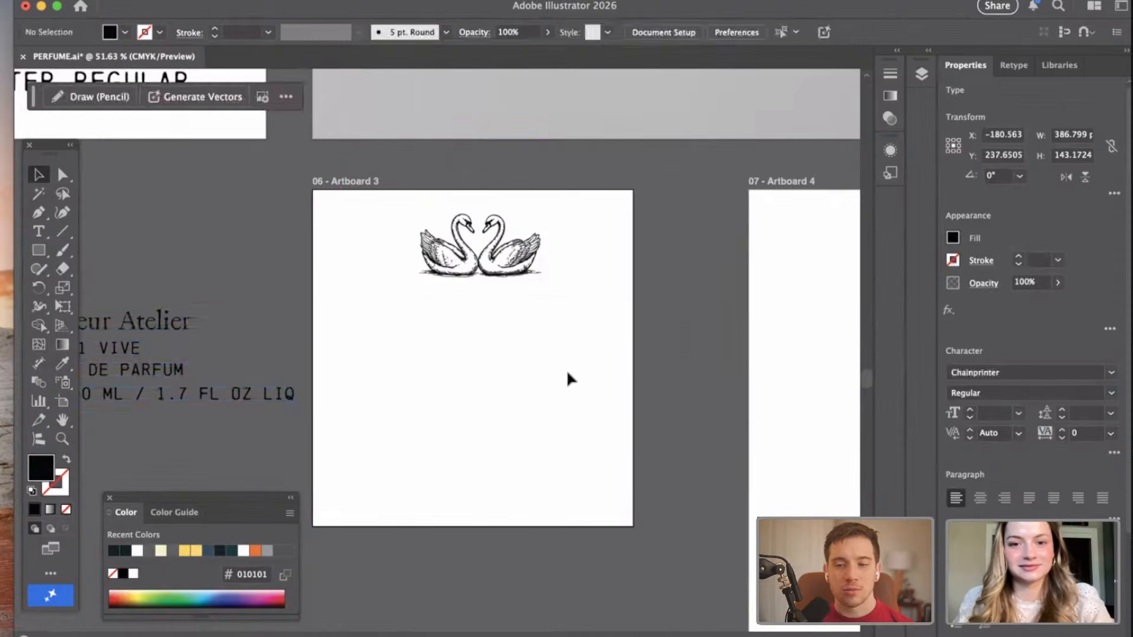
pyautogui.hscroll(-2, 576, 331)
pyautogui.scroll(-1, 576, 330)
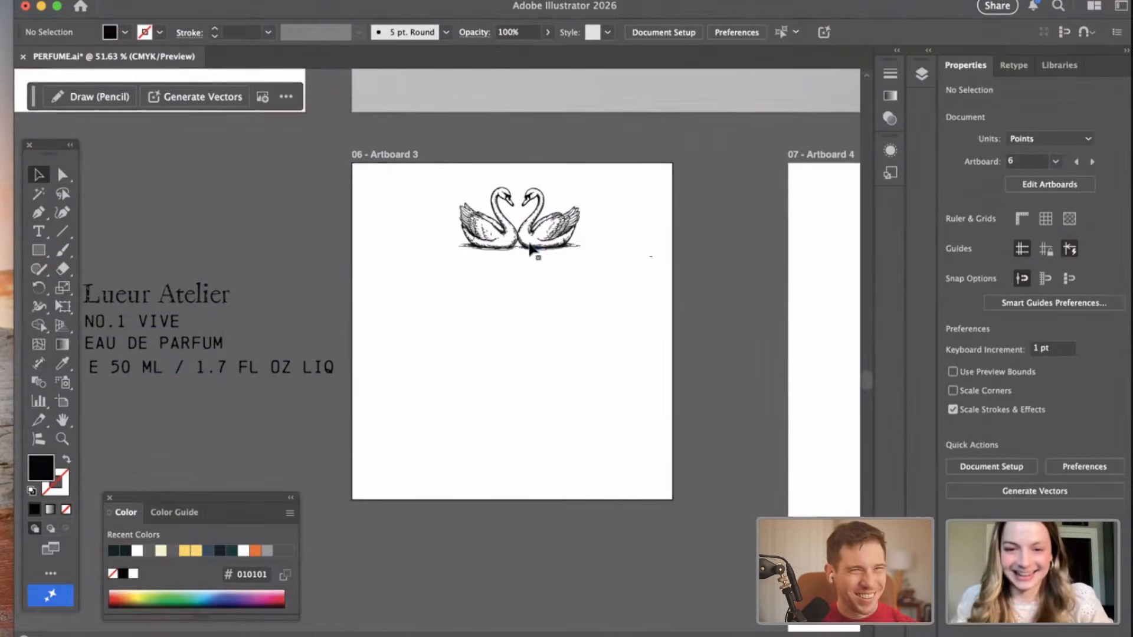
# Move the swans to the middle of Artboard 3 and place the "Lueur Atelier" line below them.
pyautogui.moveTo(531, 250); pyautogui.dragTo(519, 351)
pyautogui.moveTo(163, 298); pyautogui.dragTo(472, 409)
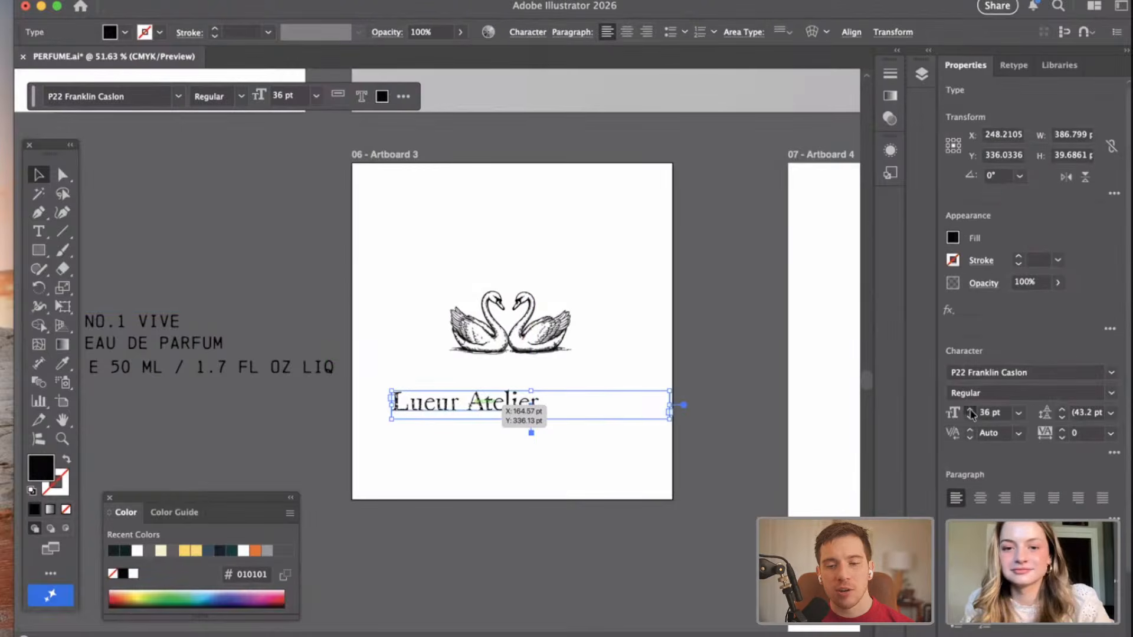
# Increase the "Lueur Atelier" font size to 51 pt and extend its text frame downward to fit.
pyautogui.click(970, 413)
pyautogui.click(970, 412)
pyautogui.click(970, 412)
pyautogui.click(971, 413)
pyautogui.click(970, 413)
pyautogui.click(970, 413)
pyautogui.click(971, 412)
pyautogui.click(970, 413)
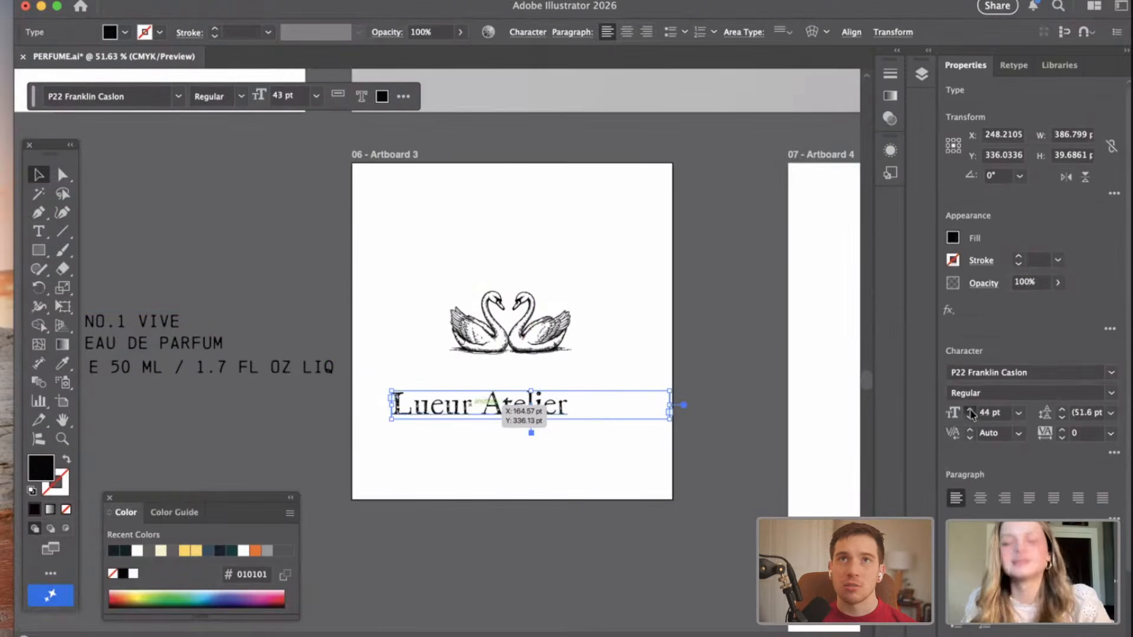
pyautogui.click(970, 413)
pyautogui.click(971, 412)
pyautogui.click(970, 413)
pyautogui.click(970, 413)
pyautogui.click(971, 413)
pyautogui.click(970, 413)
pyautogui.click(970, 413)
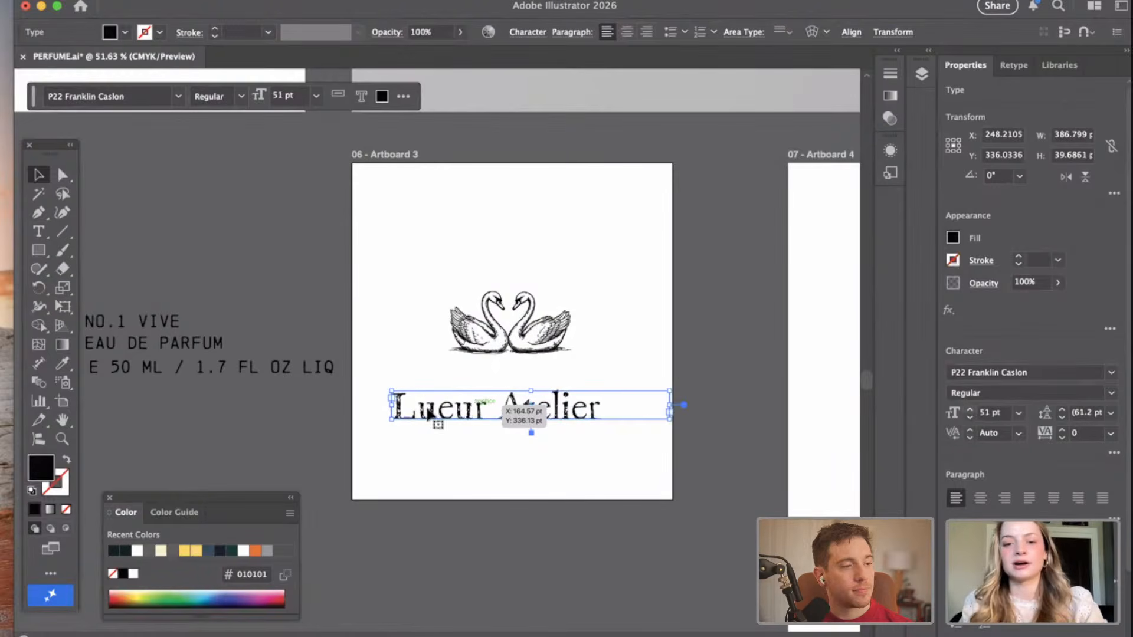
pyautogui.moveTo(531, 420); pyautogui.dragTo(531, 432)
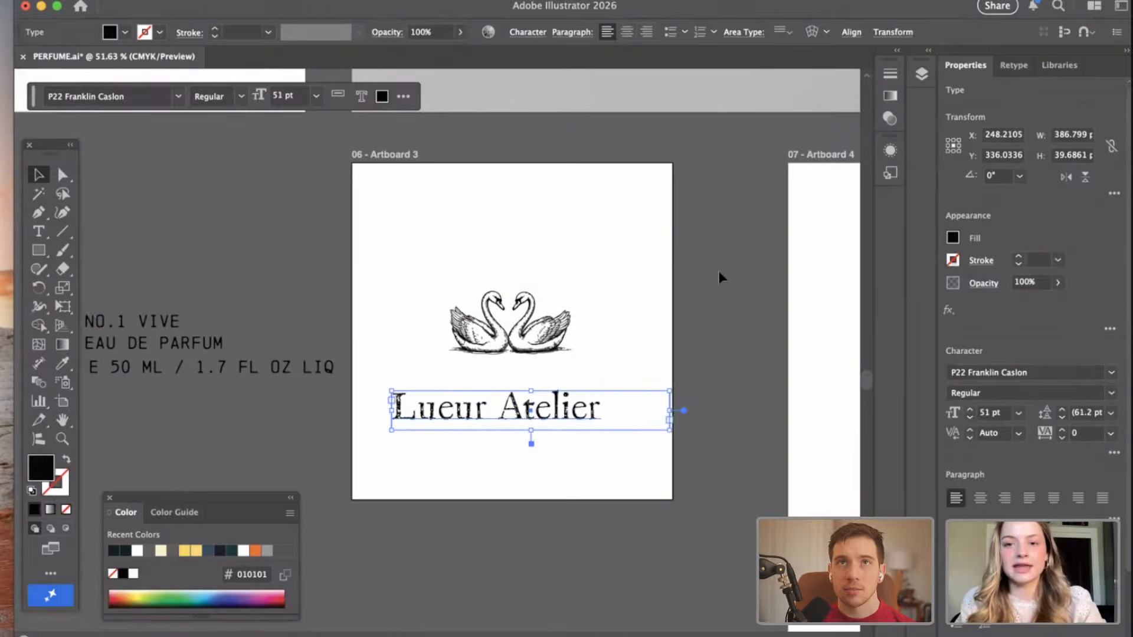
pyautogui.click(719, 271)
# Examine the font list on the Typography artboard against the Artboard 3 layout.
pyautogui.scroll(3, 718, 271)
pyautogui.scroll(-3, 719, 271)
pyautogui.scroll(-1, 718, 271)
pyautogui.scroll(4, 354, 207)
pyautogui.hscroll(-2, 354, 207)
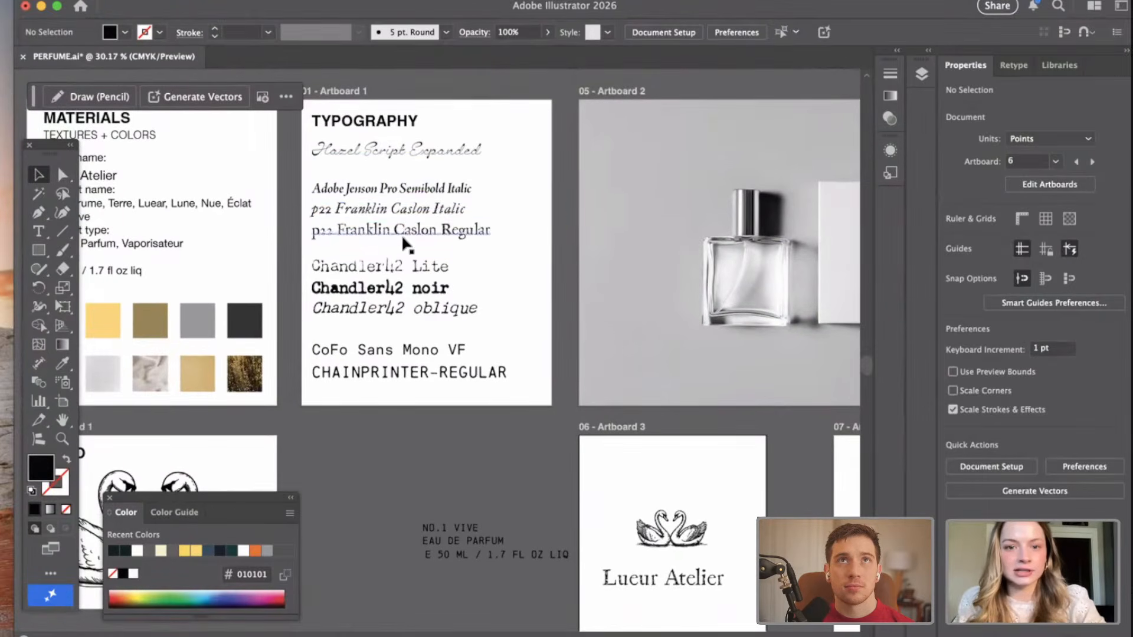
pyautogui.scroll(3, 403, 246)
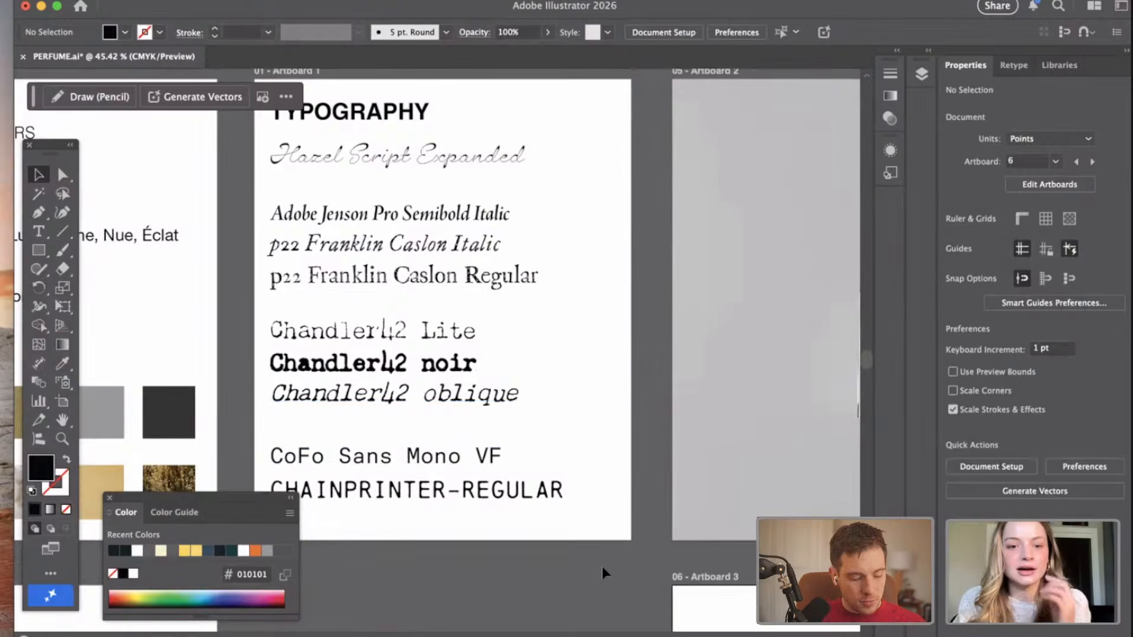
pyautogui.hscroll(-2, 602, 571)
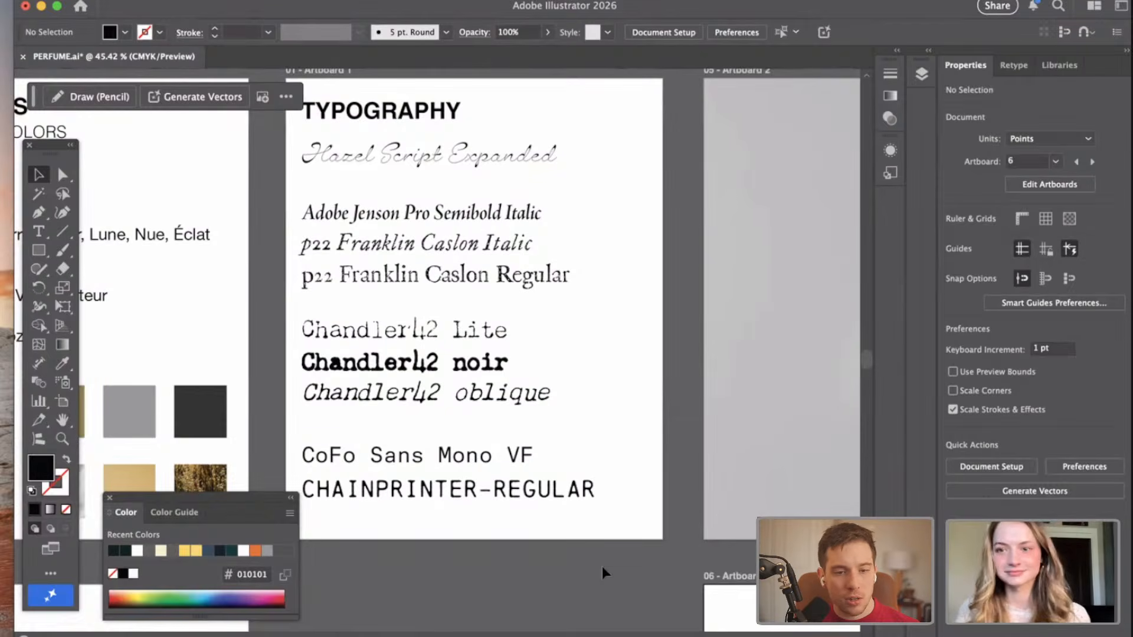
pyautogui.scroll(-3, 601, 565)
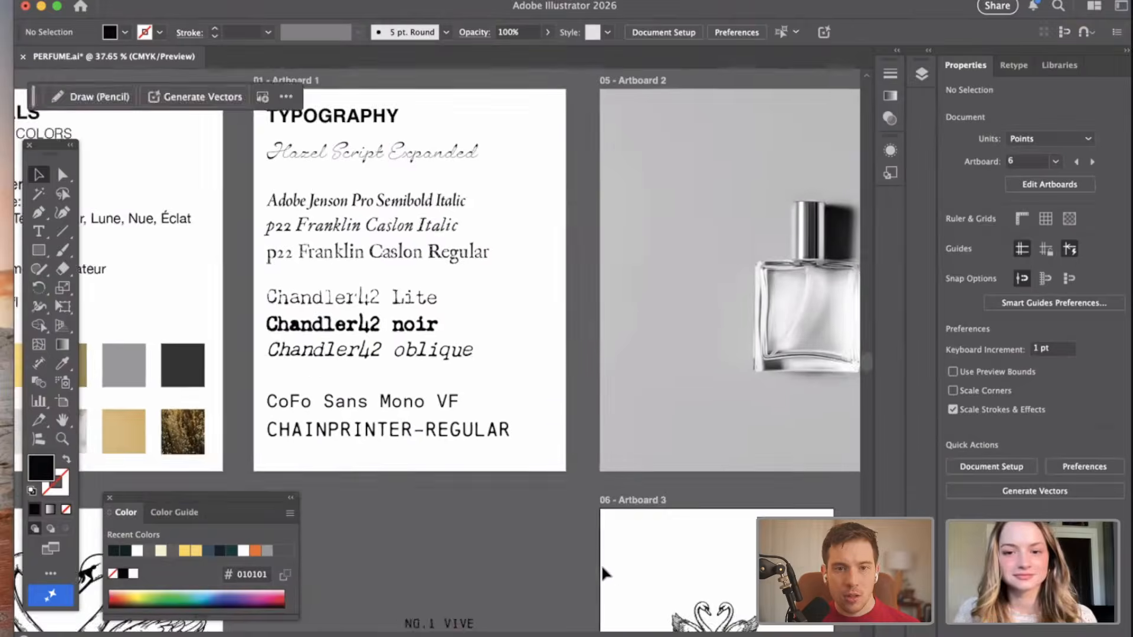
pyautogui.scroll(-4, 602, 568)
pyautogui.hscroll(4, 602, 567)
pyautogui.scroll(3, 519, 522)
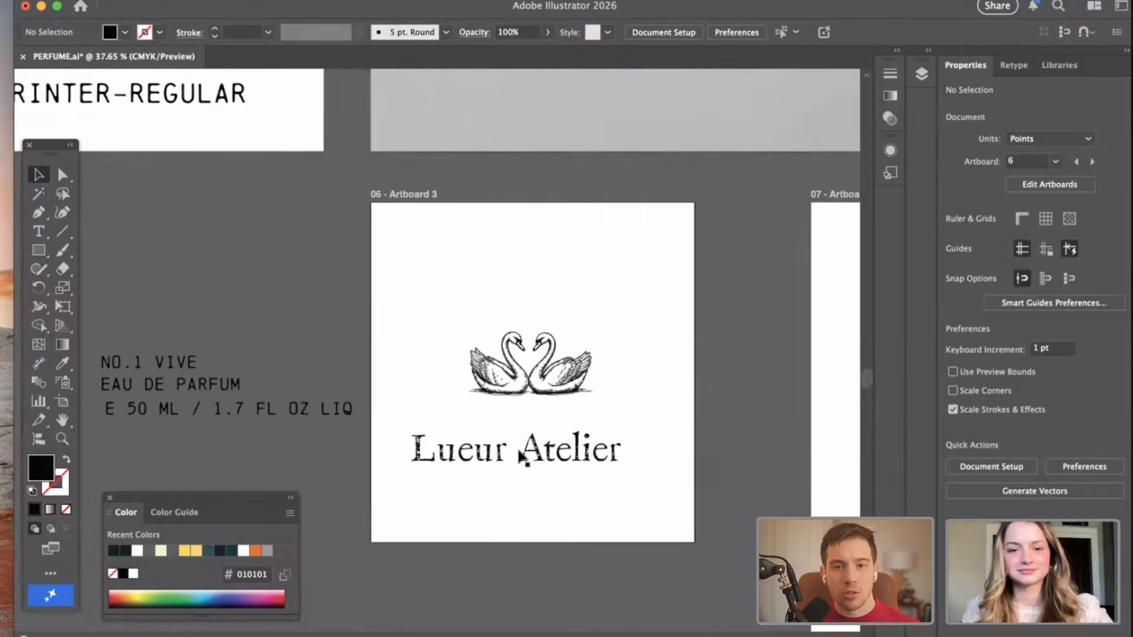
# Center-align the "Lueur Atelier" text in its frame and move it up close beneath the swans.
pyautogui.moveTo(522, 457); pyautogui.dragTo(500, 452)
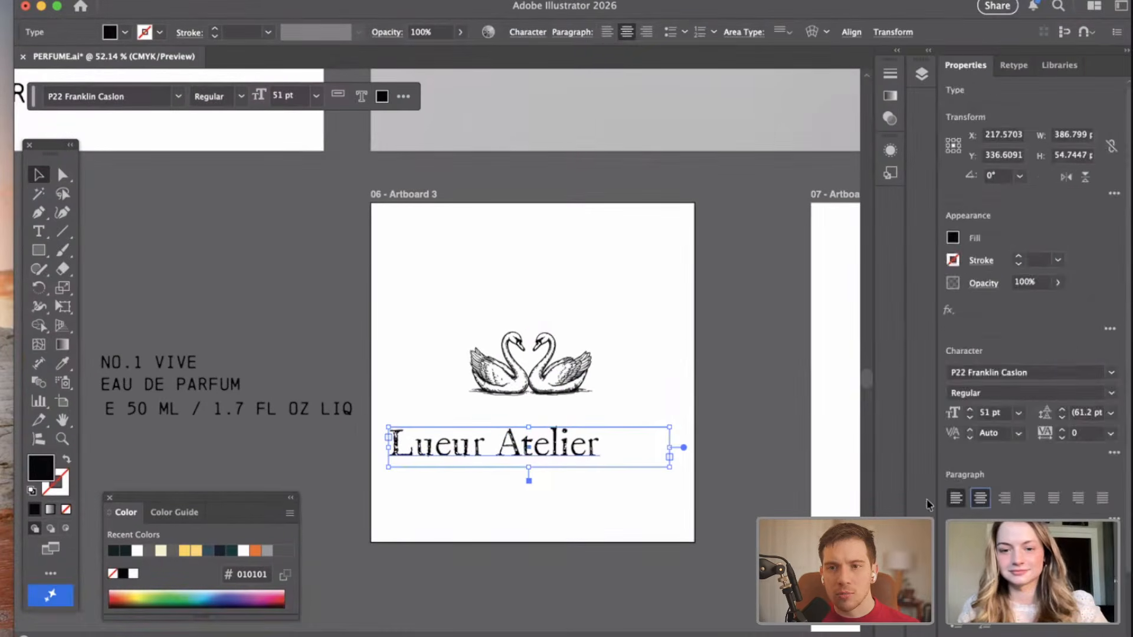
pyautogui.click(482, 533)
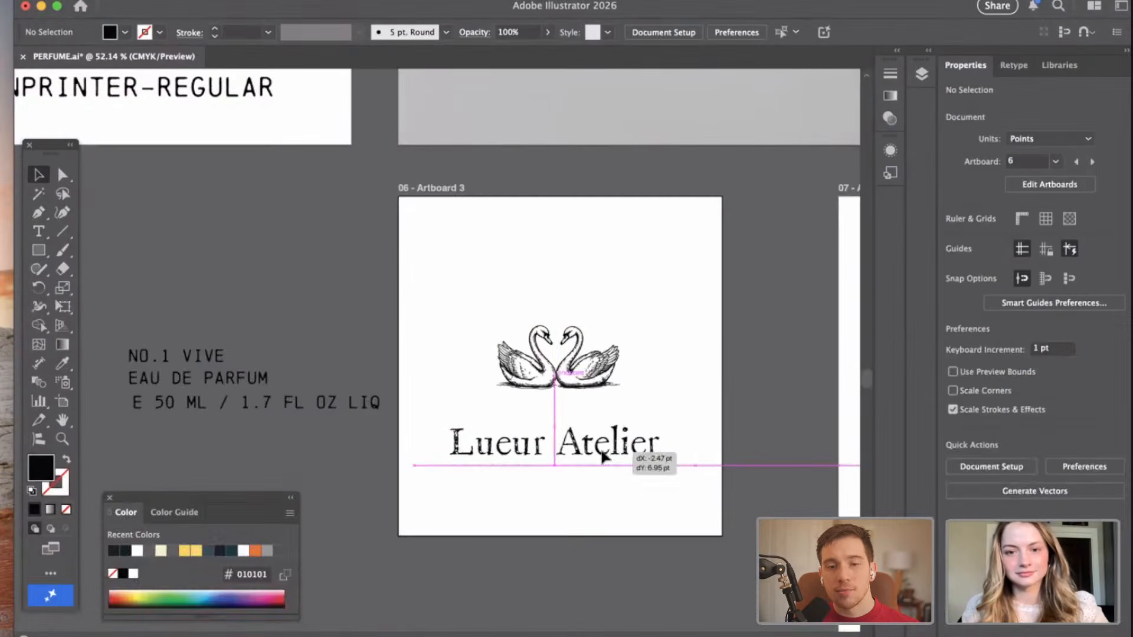
pyautogui.moveTo(622, 450); pyautogui.dragTo(599, 455)
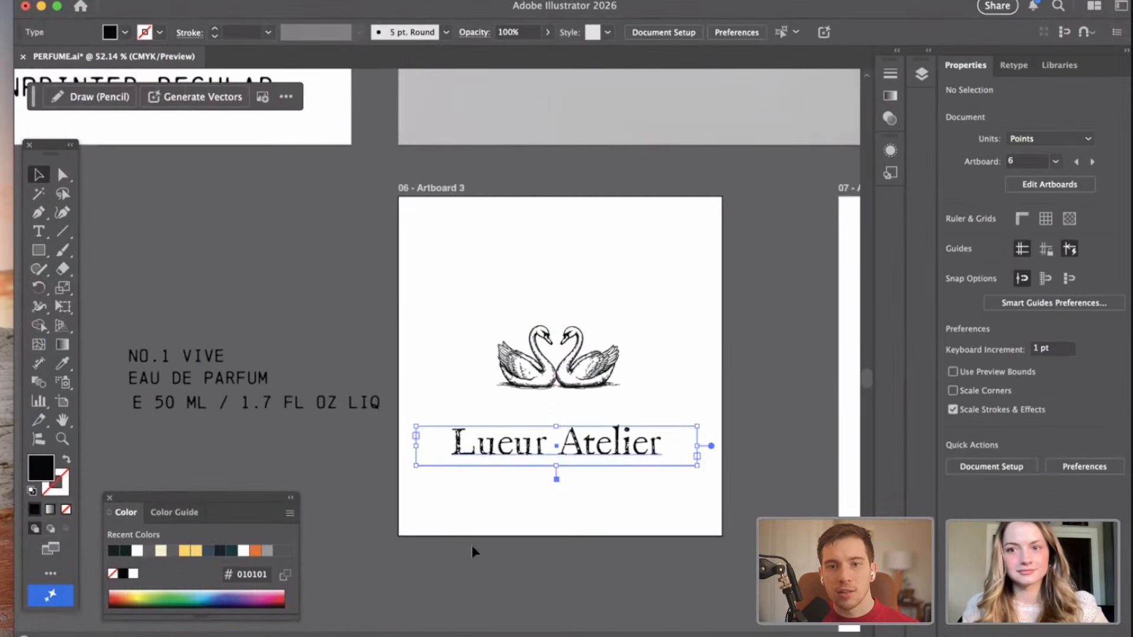
pyautogui.click(471, 545)
pyautogui.moveTo(535, 475); pyautogui.dragTo(538, 452)
# Align the swans and the "Lueur Atelier" text to each other by their horizontal centers.
pyautogui.click(570, 529)
pyautogui.moveTo(597, 506); pyautogui.dragTo(531, 365)
pyautogui.click(1008, 378)
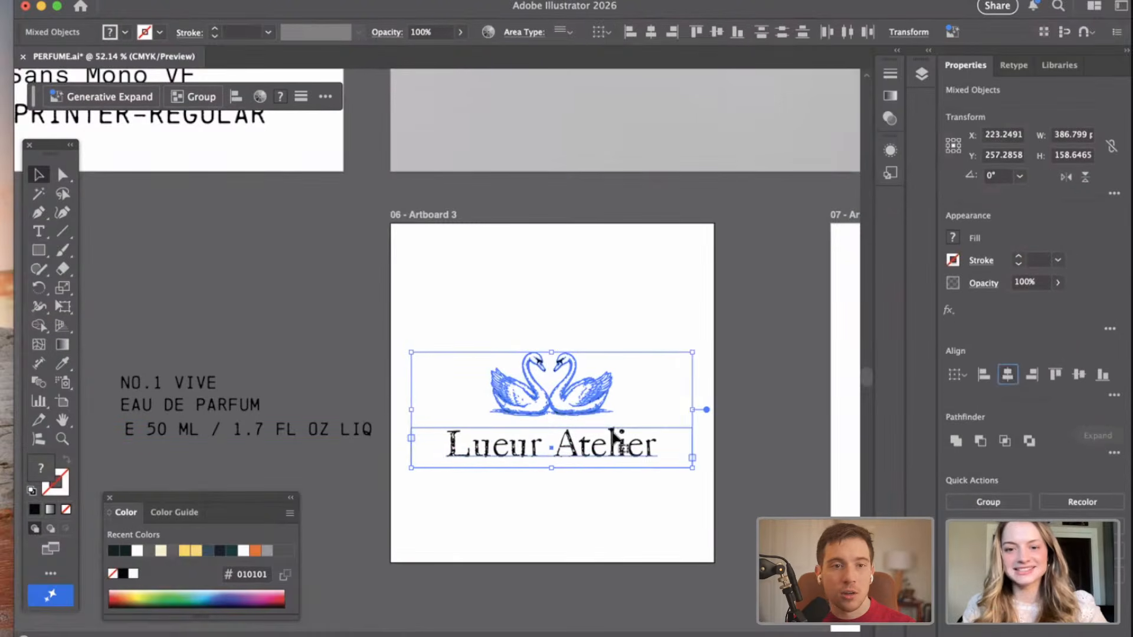
pyautogui.click(581, 527)
pyautogui.scroll(-2, 317, 452)
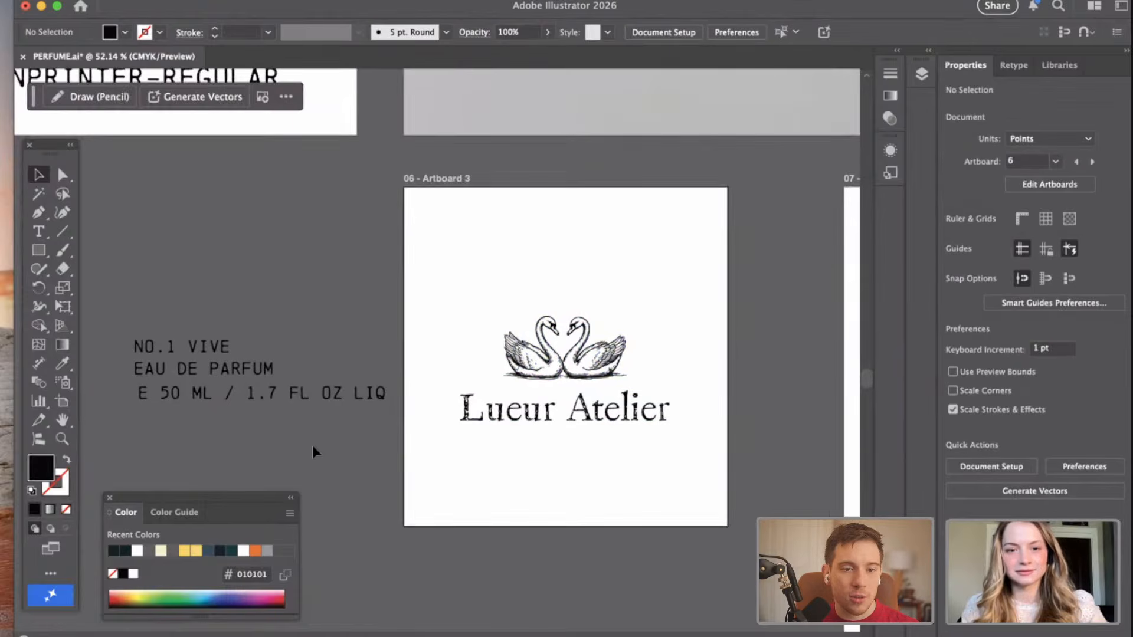
# Try the "EAU DE PARFUM" line directly under "Lueur Atelier" and return it to the canvas beside Artboard 3.
pyautogui.moveTo(239, 365); pyautogui.dragTo(570, 444)
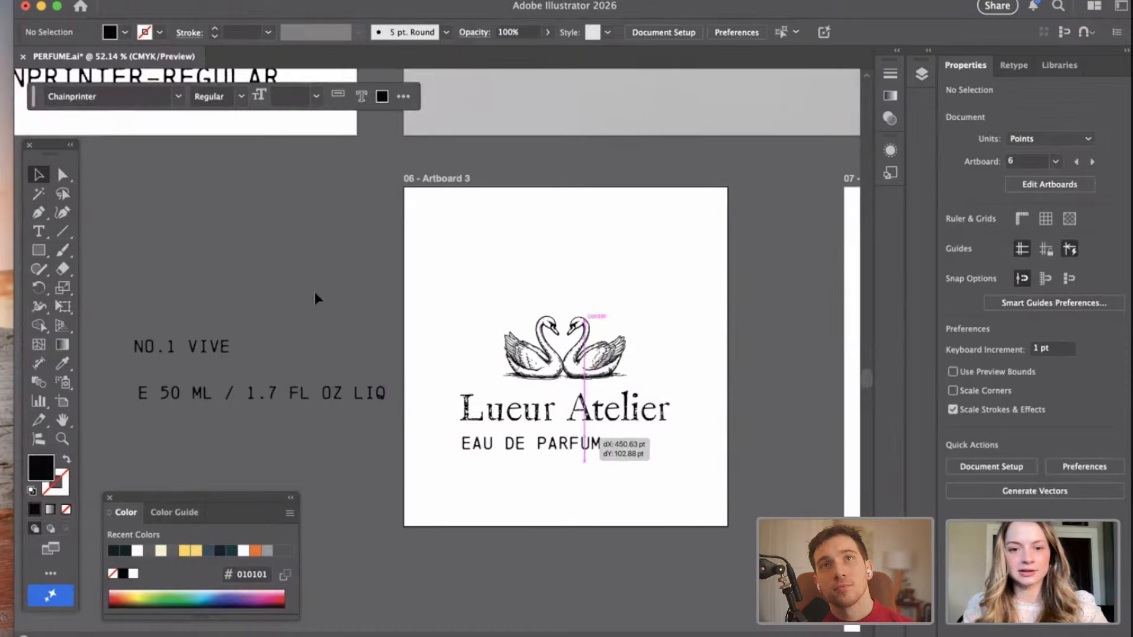
pyautogui.click(292, 305)
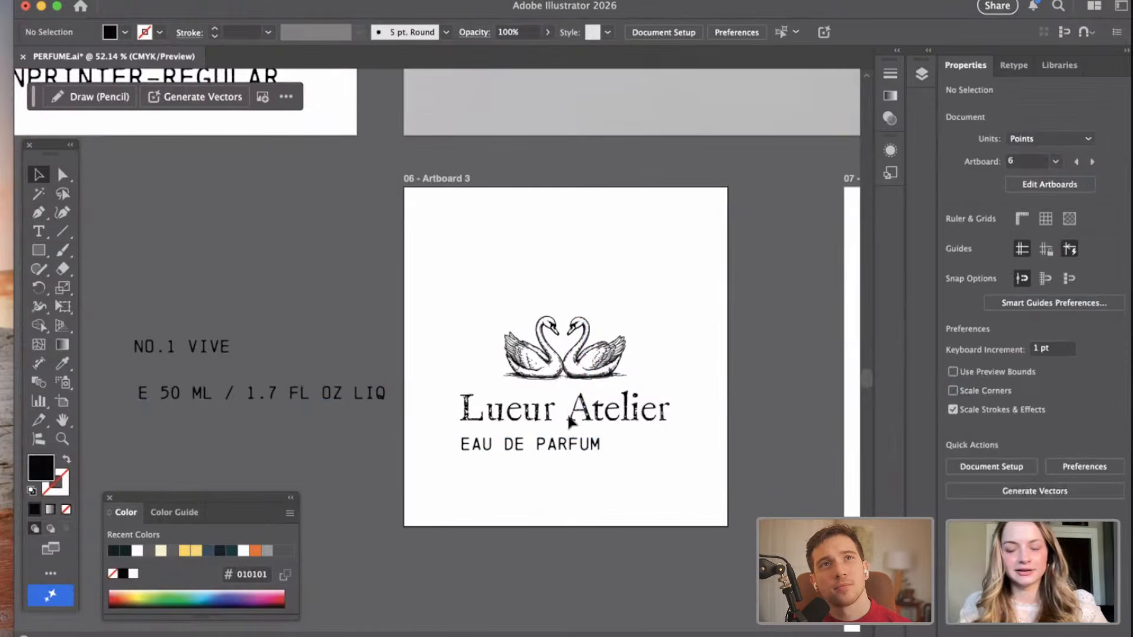
pyautogui.moveTo(573, 457); pyautogui.dragTo(247, 451)
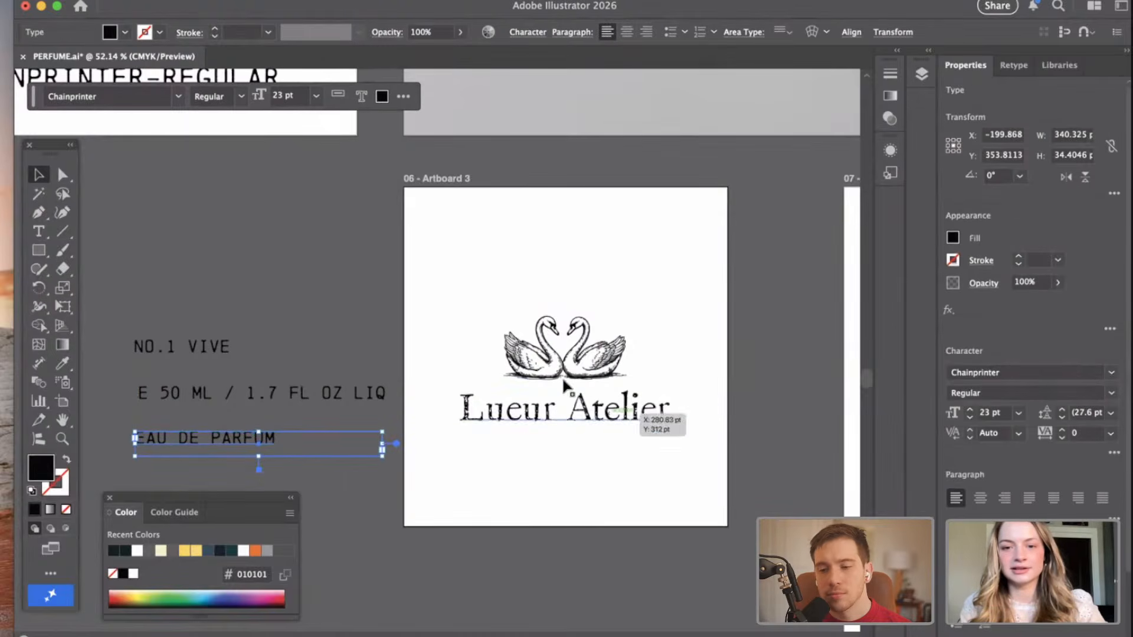
pyautogui.scroll(2, 610, 407)
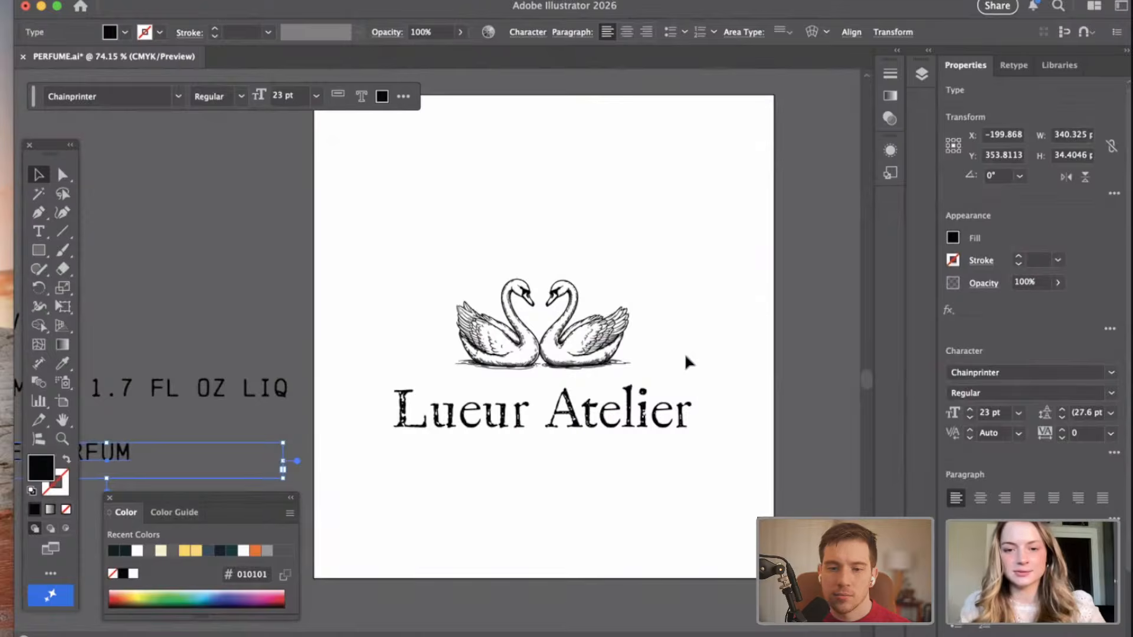
pyautogui.scroll(-3, 686, 355)
pyautogui.click(686, 469)
pyautogui.scroll(3, 637, 316)
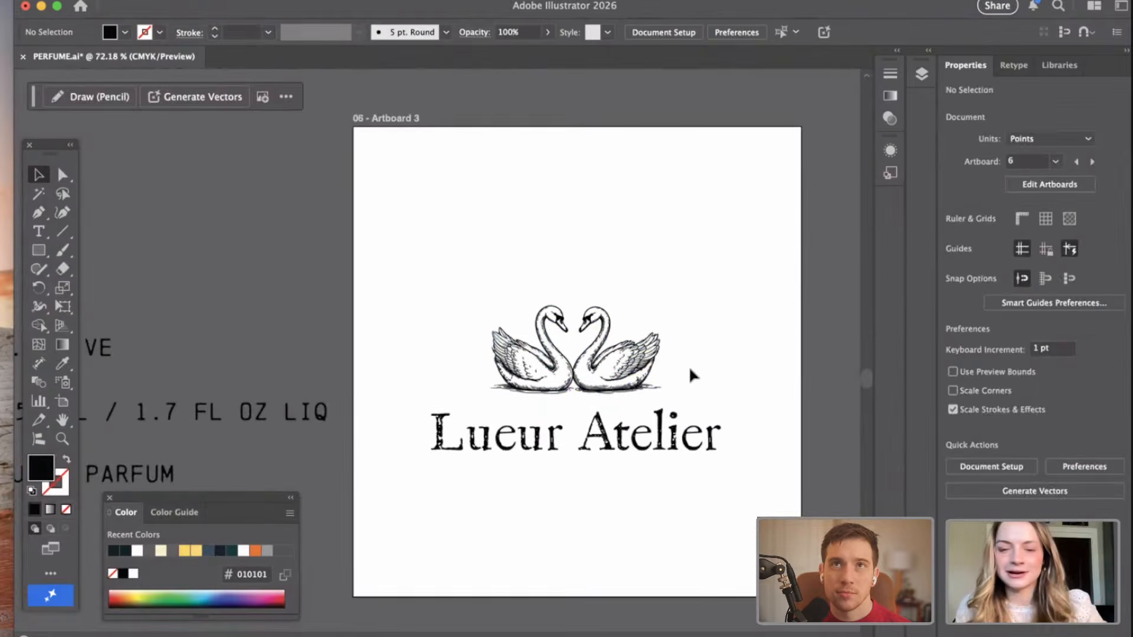
# Move the swans to the upper part of Artboard 3 and scale them to about 160 pt wide.
pyautogui.scroll(-2, 690, 370)
pyautogui.moveTo(650, 366); pyautogui.dragTo(672, 311)
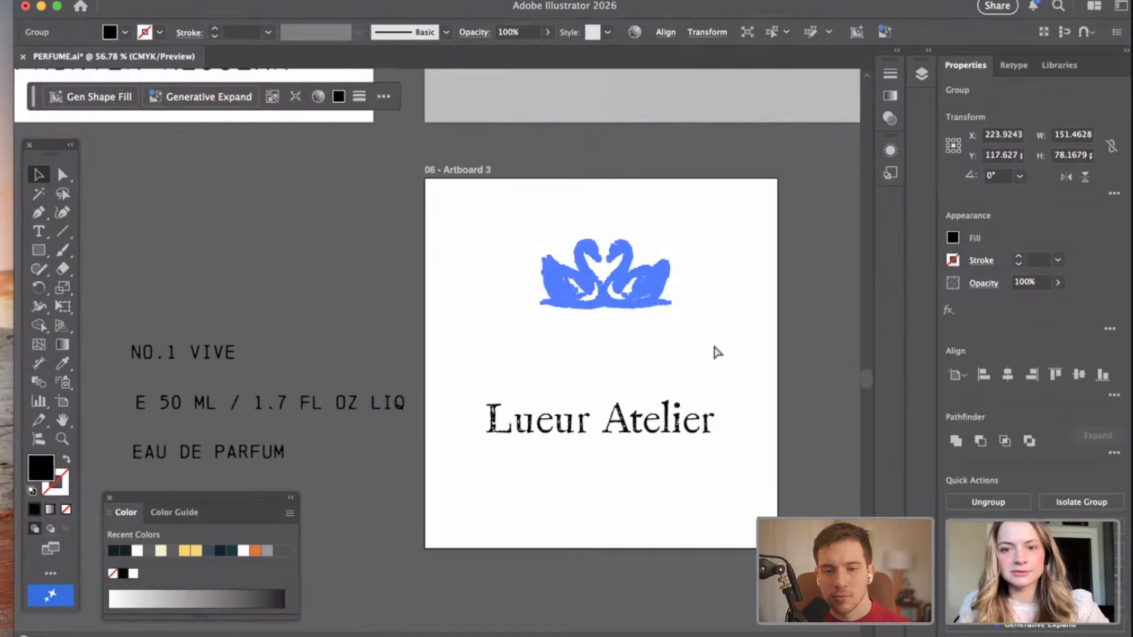
pyautogui.press('super+z')
pyautogui.click(701, 324)
pyautogui.click(646, 292)
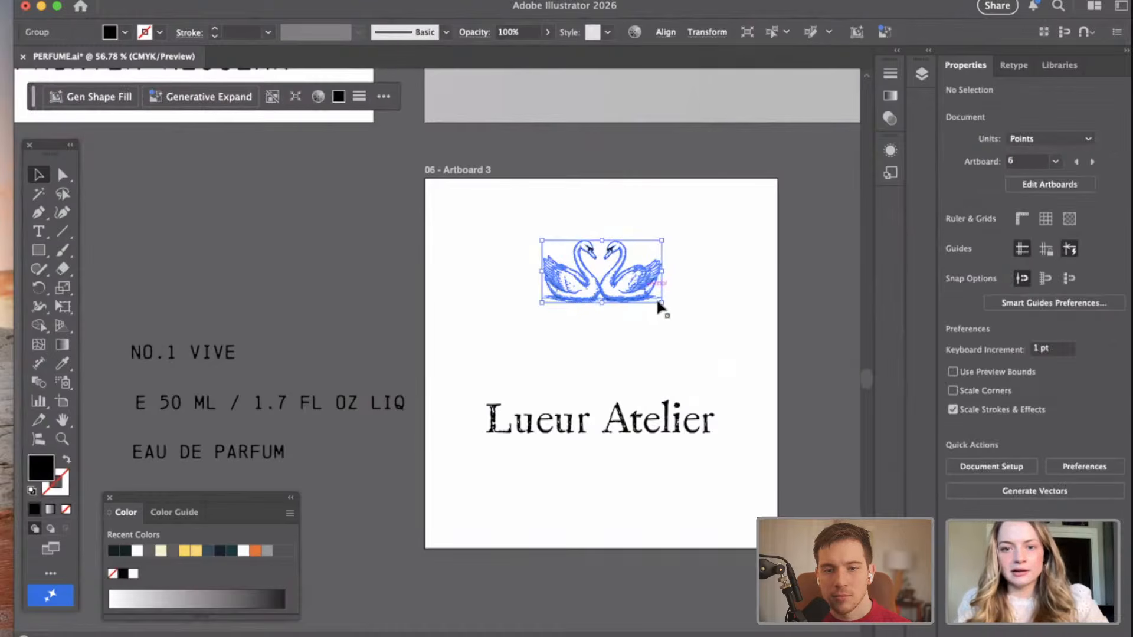
pyautogui.moveTo(662, 301); pyautogui.dragTo(629, 293)
pyautogui.click(687, 301)
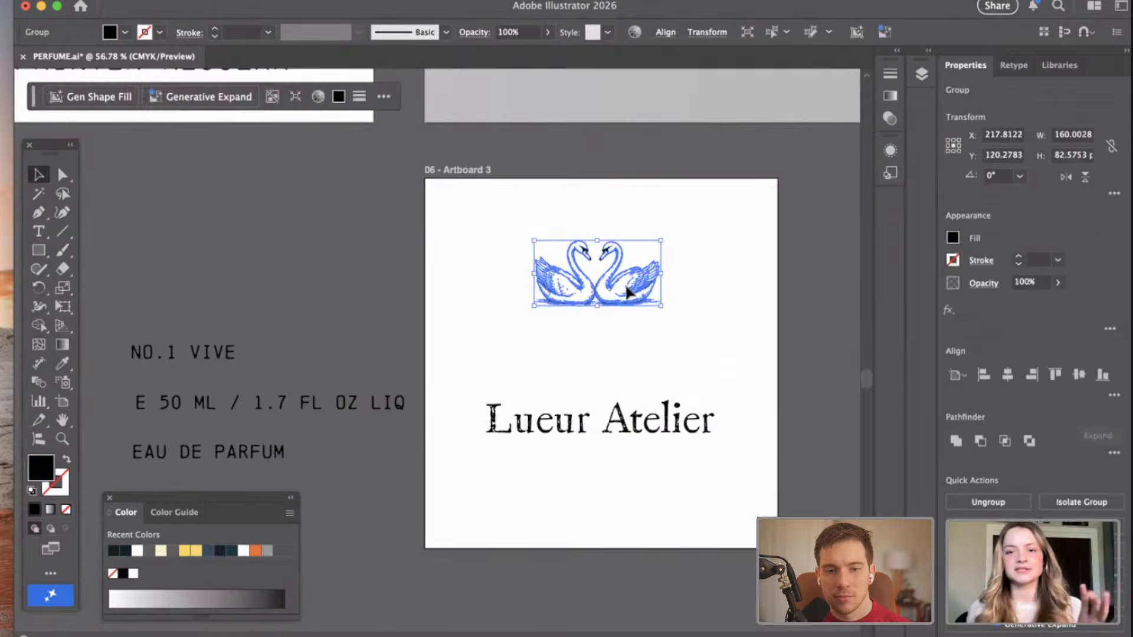
# Move the "Lueur Atelier" line down to the lower part of Artboard 3.
pyautogui.moveTo(638, 435); pyautogui.dragTo(635, 468)
pyautogui.moveTo(721, 392); pyautogui.dragTo(721, 391)
pyautogui.click(707, 369)
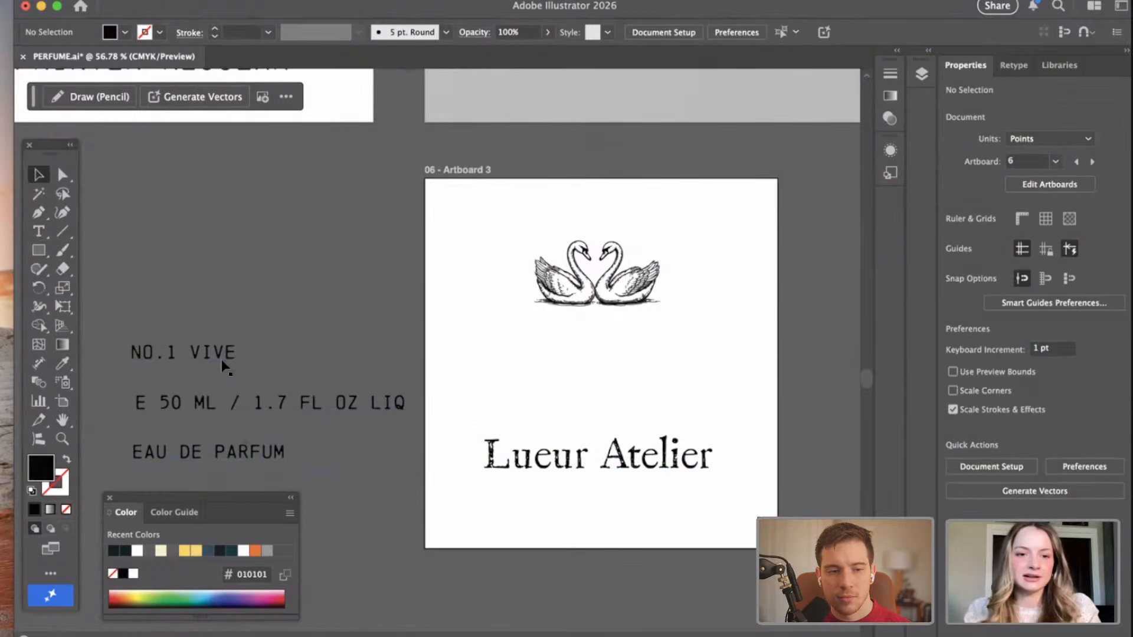
# Place the "NO.1 VIVE" and "EAU DE PARFUM" lines, stacked and left-aligned, between the swans and "Lueur Atelier".
pyautogui.moveTo(222, 365); pyautogui.dragTo(571, 376)
pyautogui.click(331, 326)
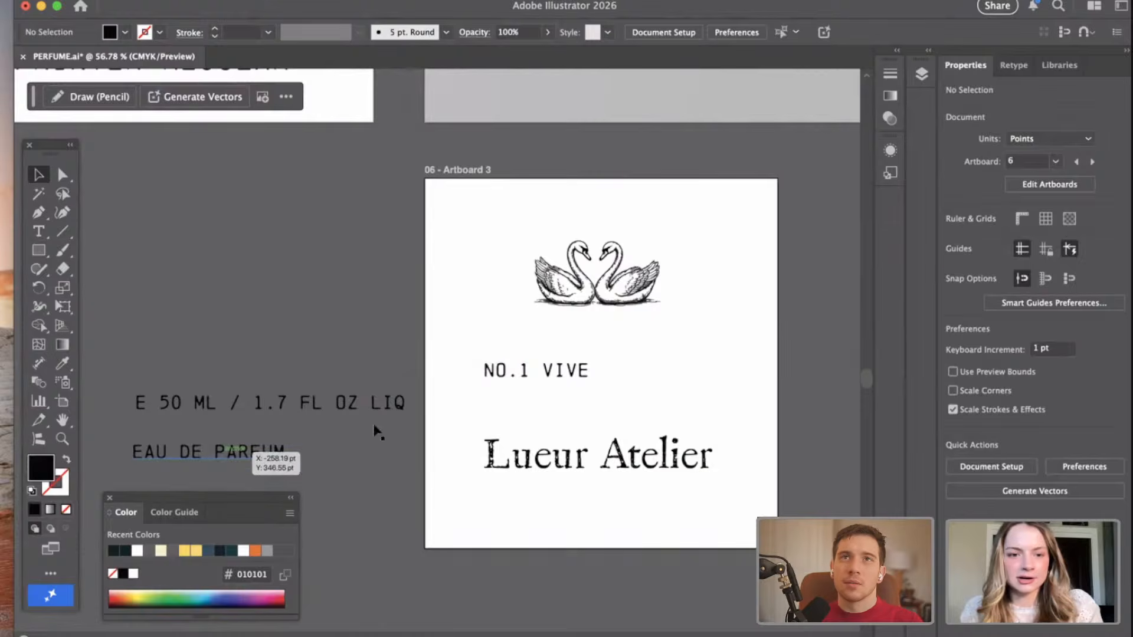
pyautogui.moveTo(247, 448); pyautogui.dragTo(599, 392)
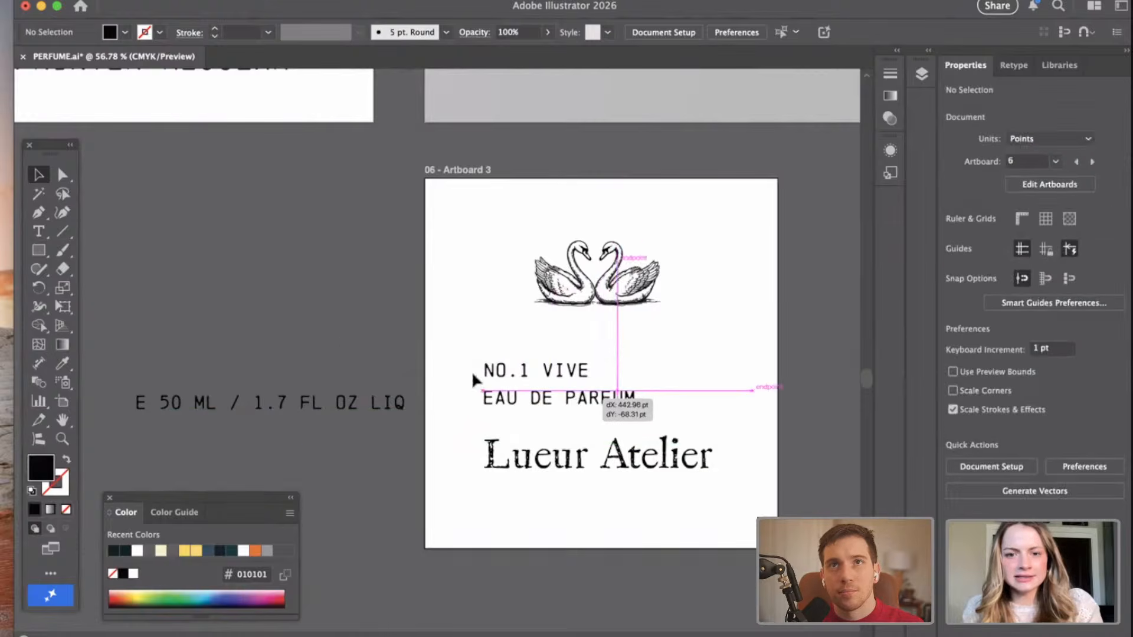
pyautogui.moveTo(474, 378); pyautogui.dragTo(475, 379)
pyautogui.click(318, 324)
# Try to squeeze the "E 50 ML / 1.7 FL OZ LIQ" line to a narrower width.
pyautogui.click(252, 403)
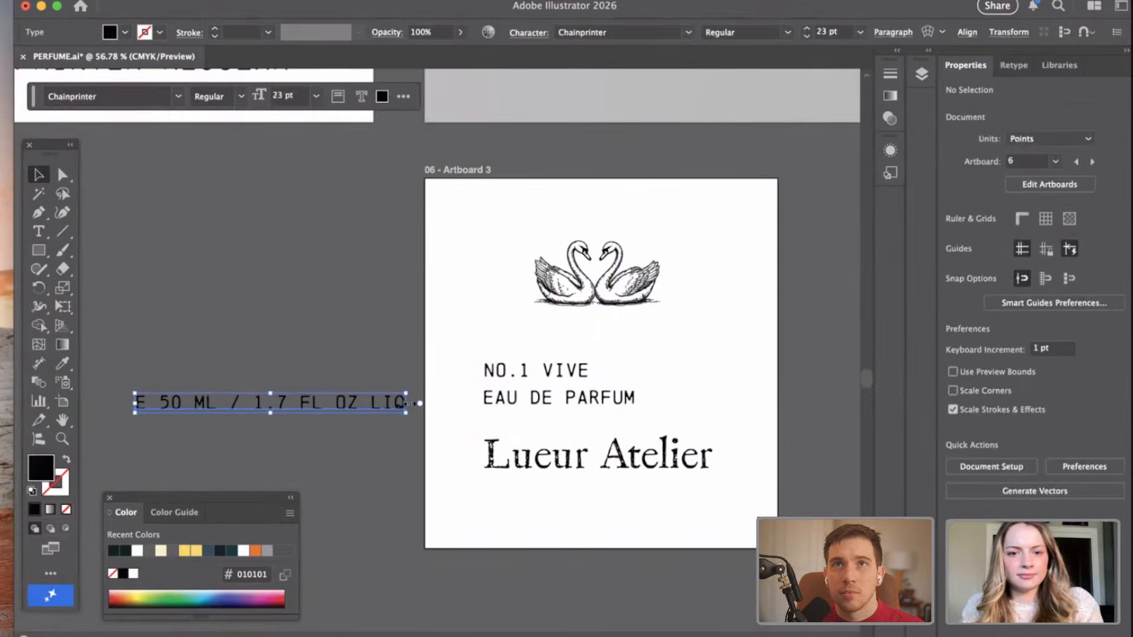
pyautogui.moveTo(406, 404); pyautogui.dragTo(292, 415)
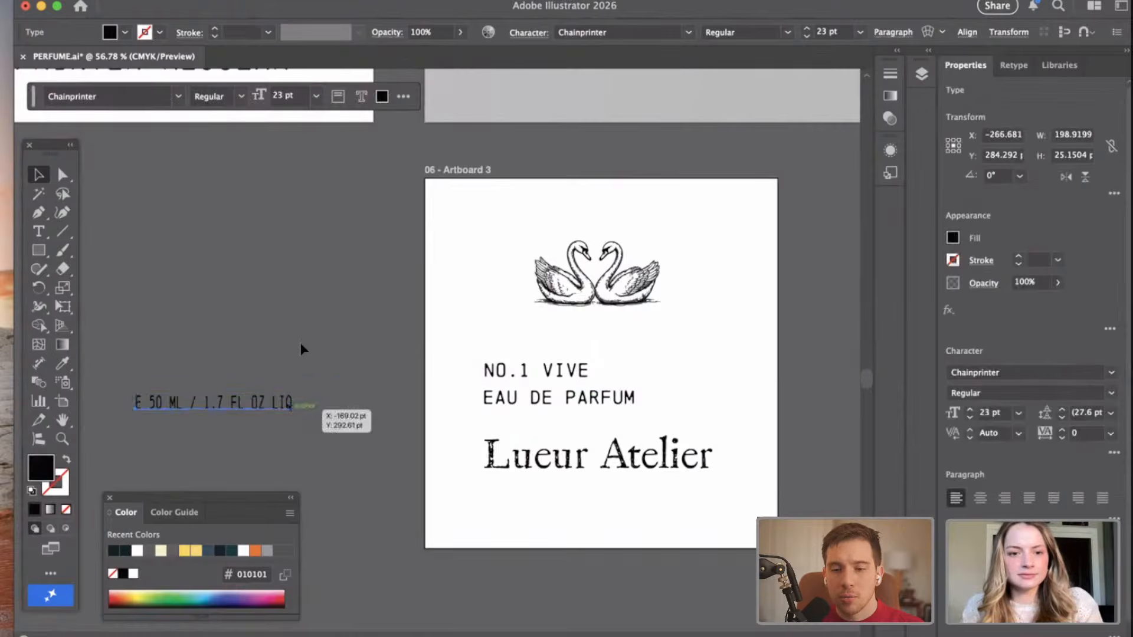
pyautogui.press('super+z')
pyautogui.click(287, 357)
pyautogui.scroll(-2, 307, 358)
# Duplicate the "EAU DE PARFUM" line onto the canvas below the "E 50 ML / 1.7 FL OZ LIQ" line.
pyautogui.click(552, 345)
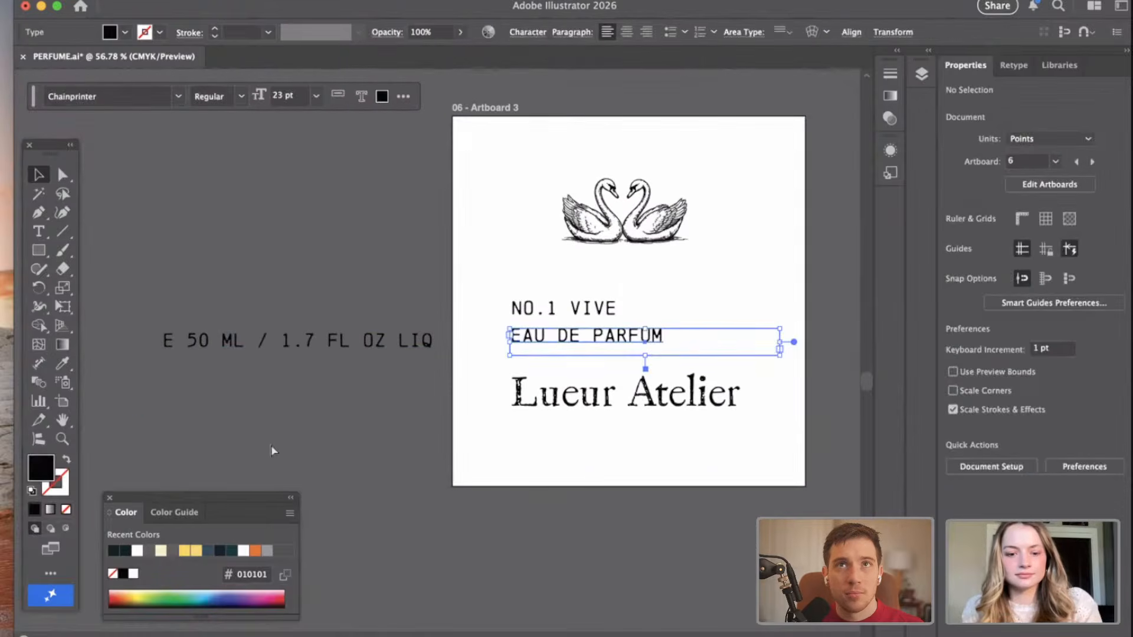
pyautogui.click(434, 408)
pyautogui.moveTo(583, 344); pyautogui.dragTo(236, 443)
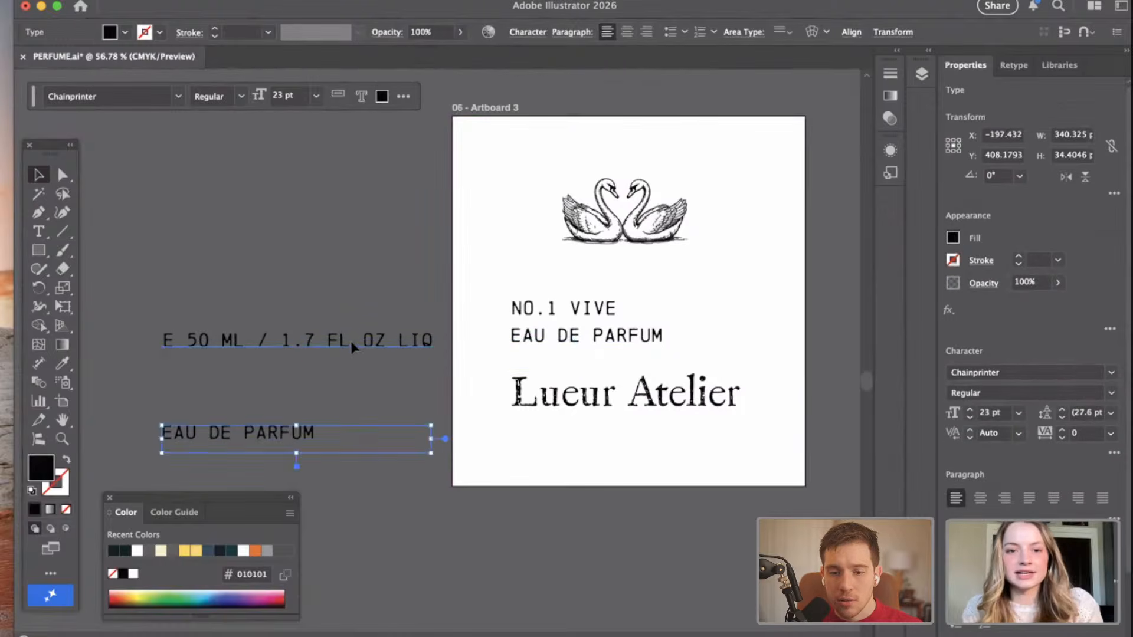
# Move the "E 50 ML / 1.7 FL OZ LIQ" wording out of its original line into the duplicate frame, replacing "EAU DE PARFUM" there.
pyautogui.doubleClick(350, 341)
pyautogui.moveTo(165, 340); pyautogui.dragTo(454, 343)
pyautogui.press('cmd+c')
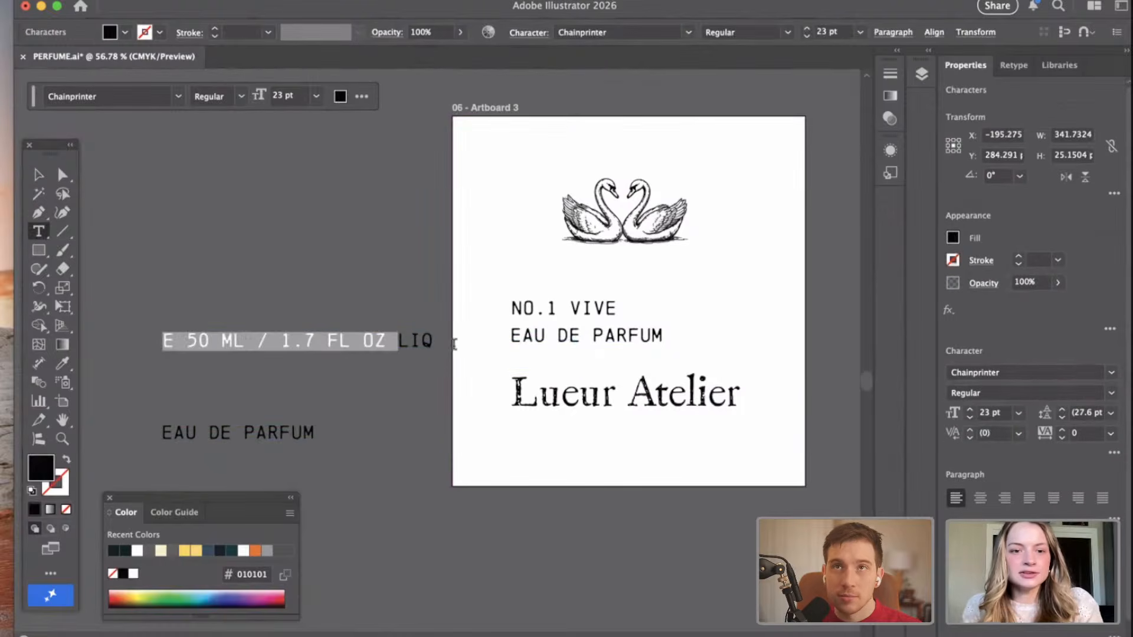
pyautogui.press('BackSpace')
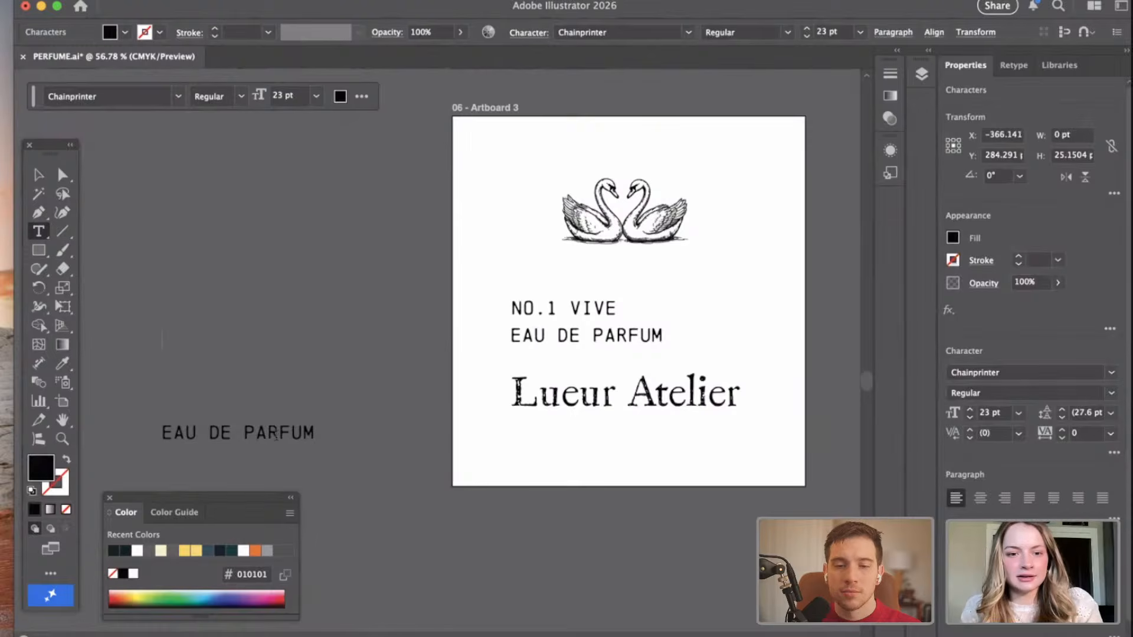
pyautogui.doubleClick(275, 434)
pyautogui.moveTo(138, 433); pyautogui.dragTo(139, 436)
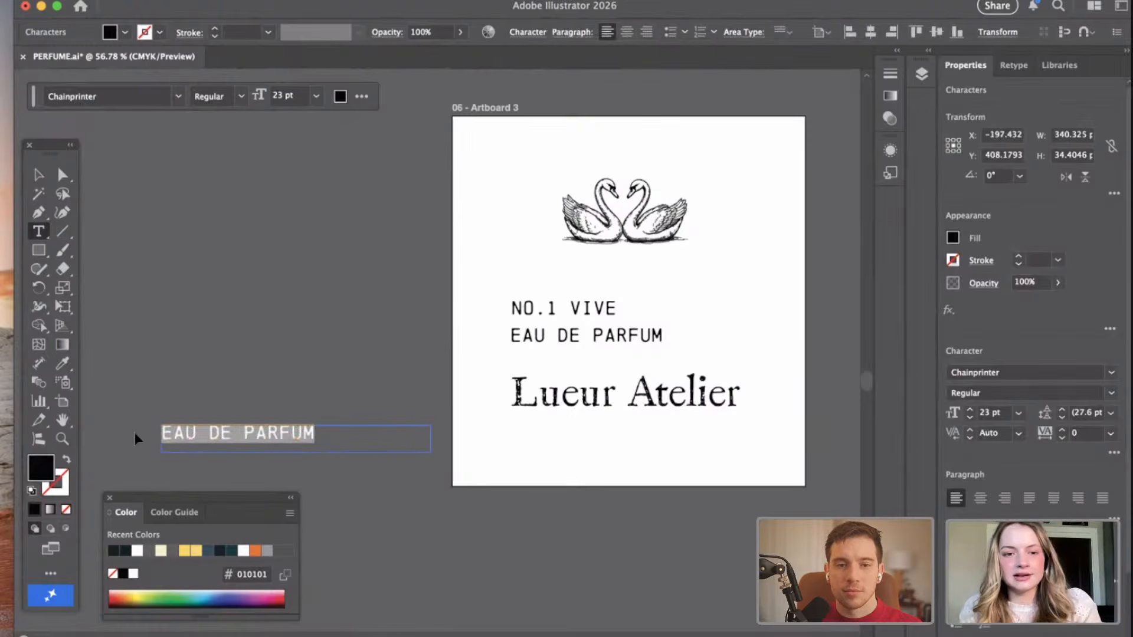
pyautogui.press('cmd+v')
pyautogui.click(38, 176)
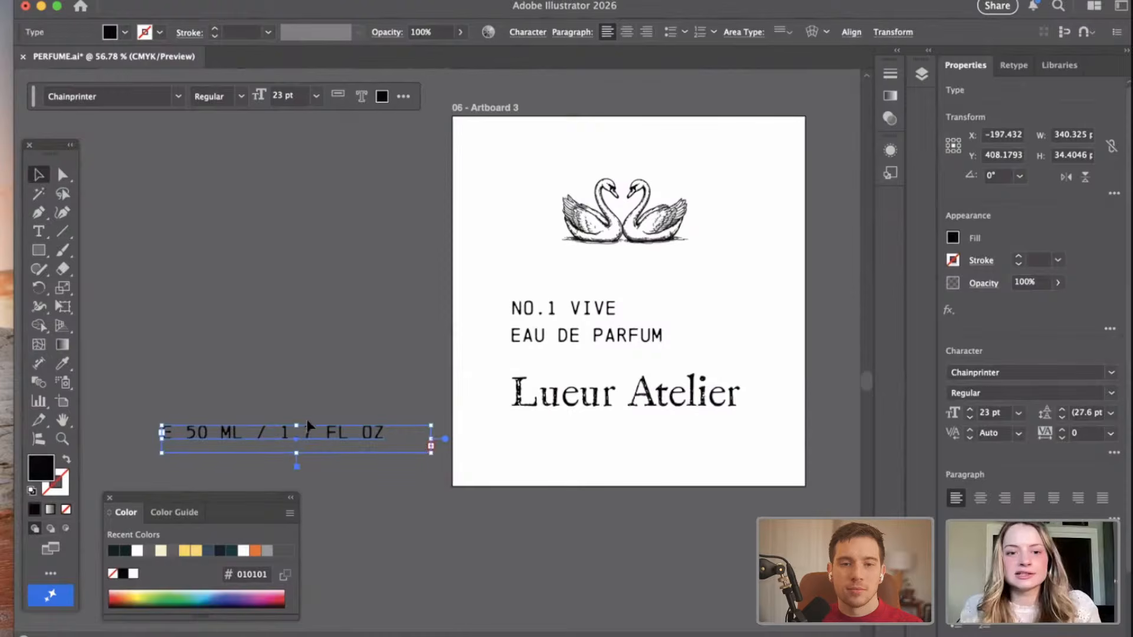
# Narrow the volume text frame so its wording wraps onto three lines, and delete the slash before "1.7".
pyautogui.moveTo(393, 442); pyautogui.dragTo(267, 463)
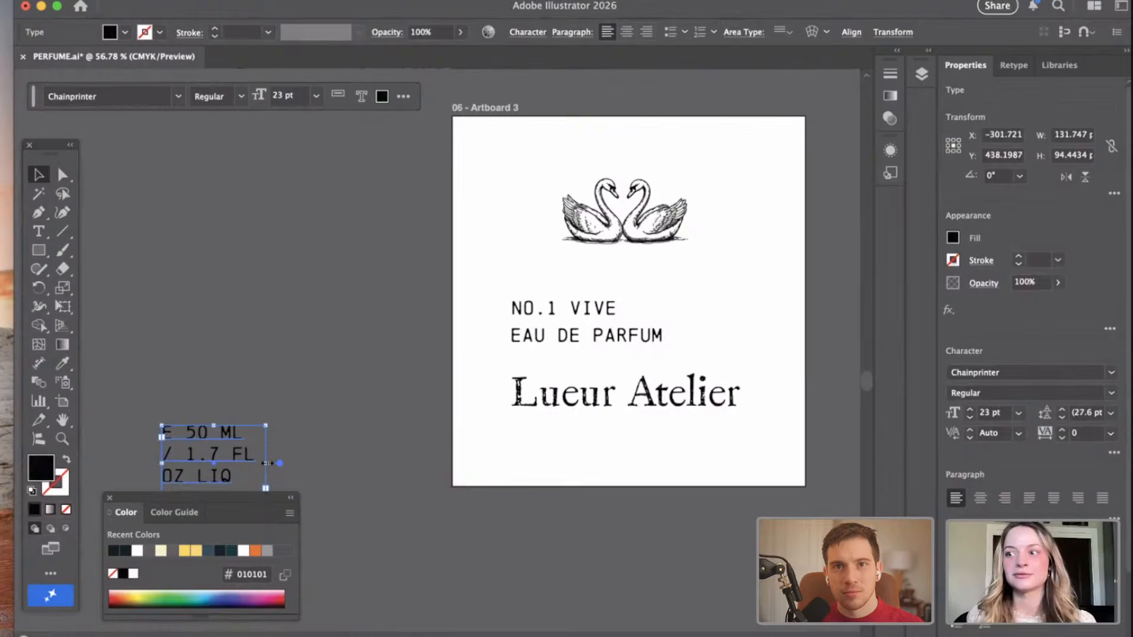
pyautogui.doubleClick(188, 457)
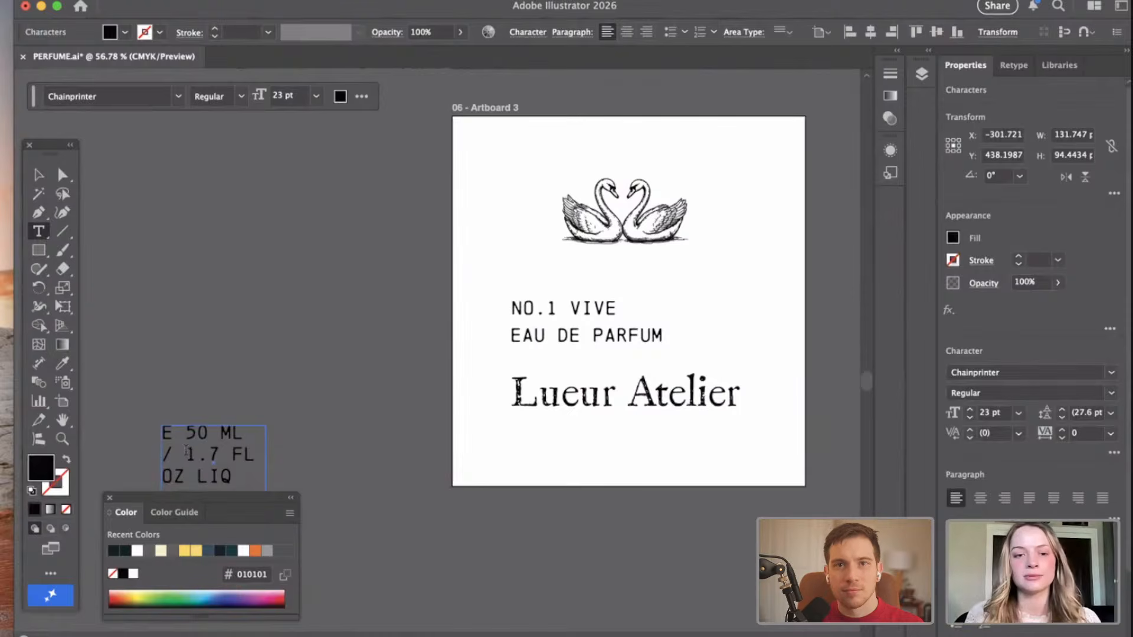
pyautogui.press('BackSpace')
pyautogui.press('BackSpace')
pyautogui.press('BackSpace')
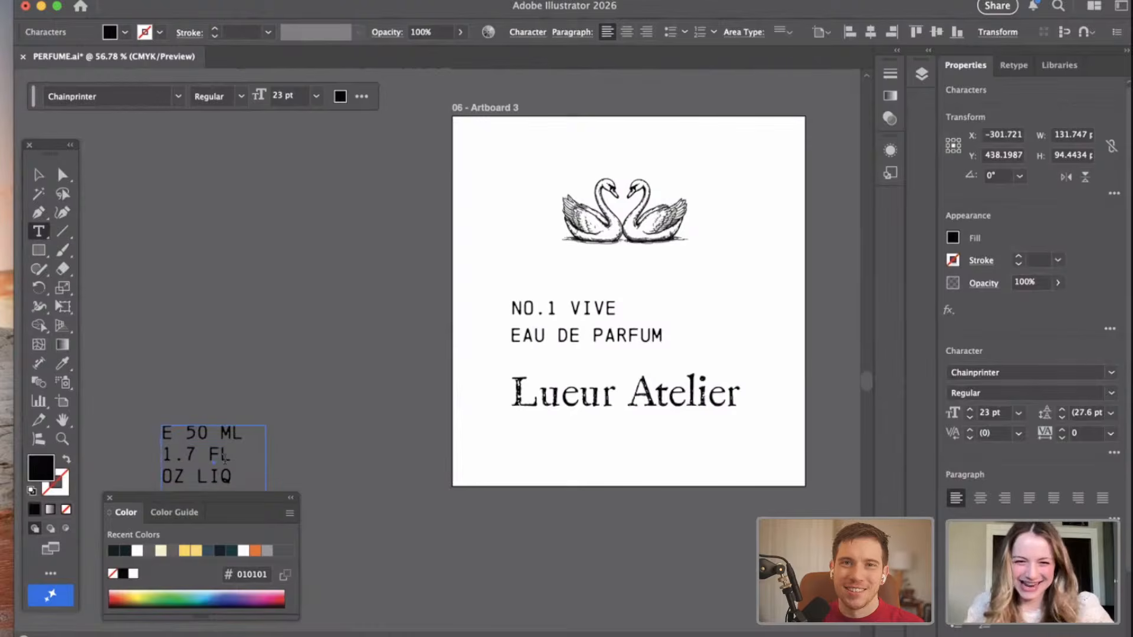
# Set the whole volume text block to a font size of 18 pt.
pyautogui.press('super+a')
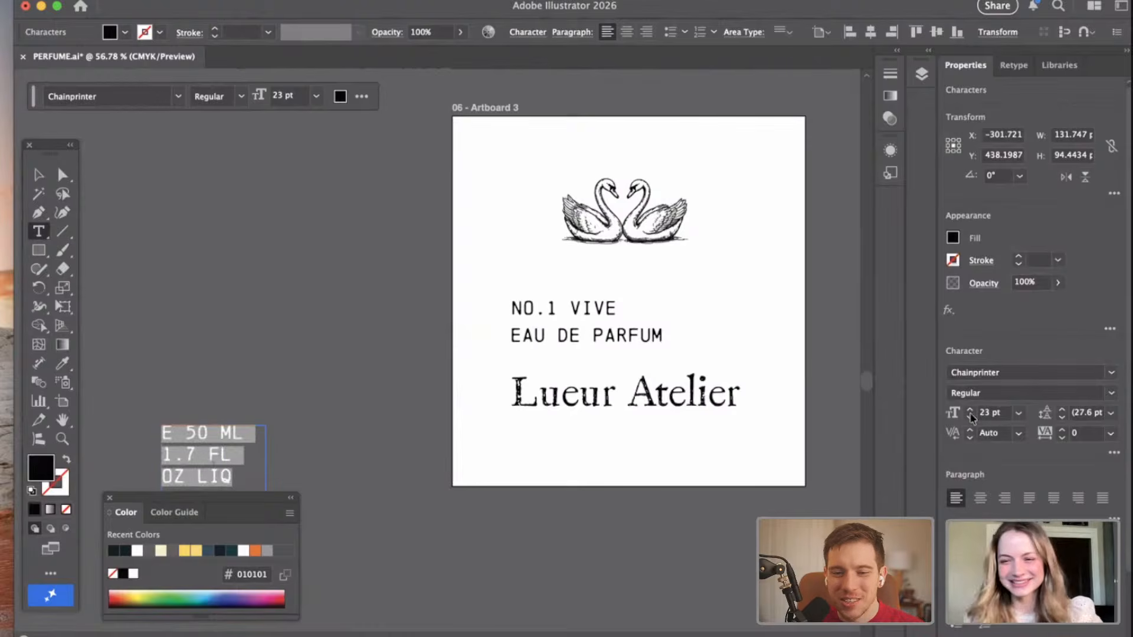
pyautogui.click(1018, 413)
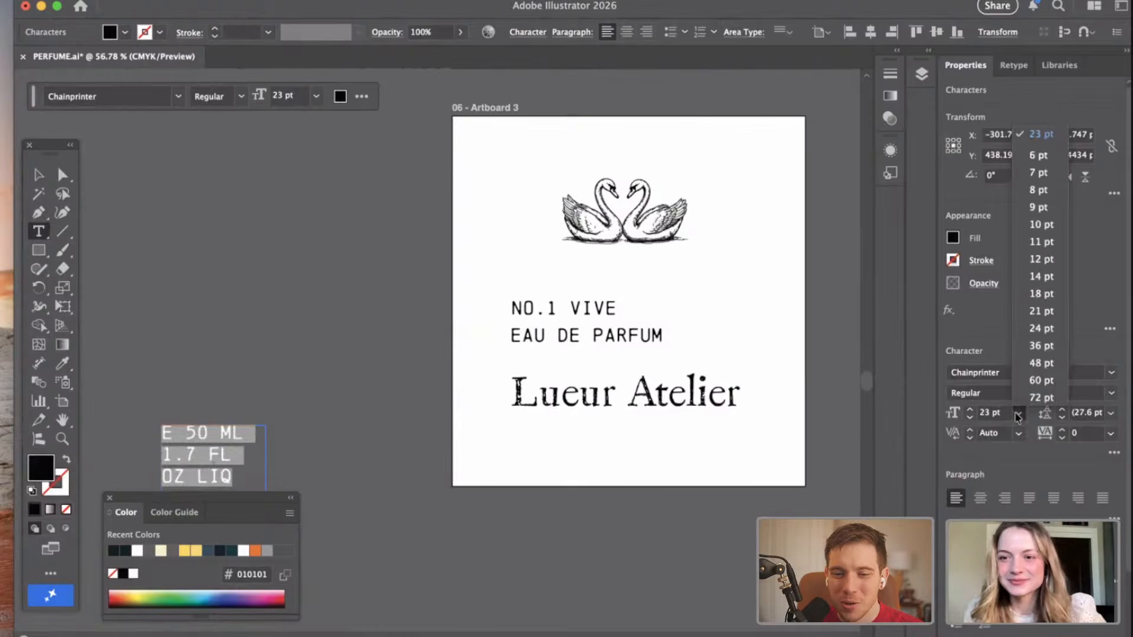
pyautogui.click(1037, 295)
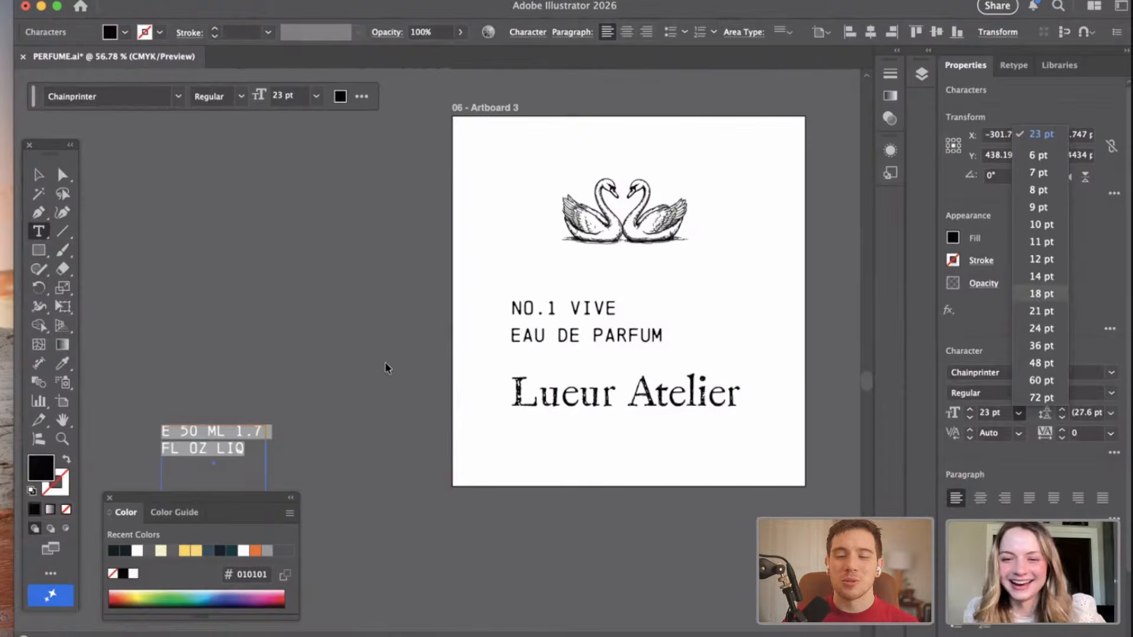
pyautogui.scroll(-2, 327, 411)
pyautogui.click(341, 410)
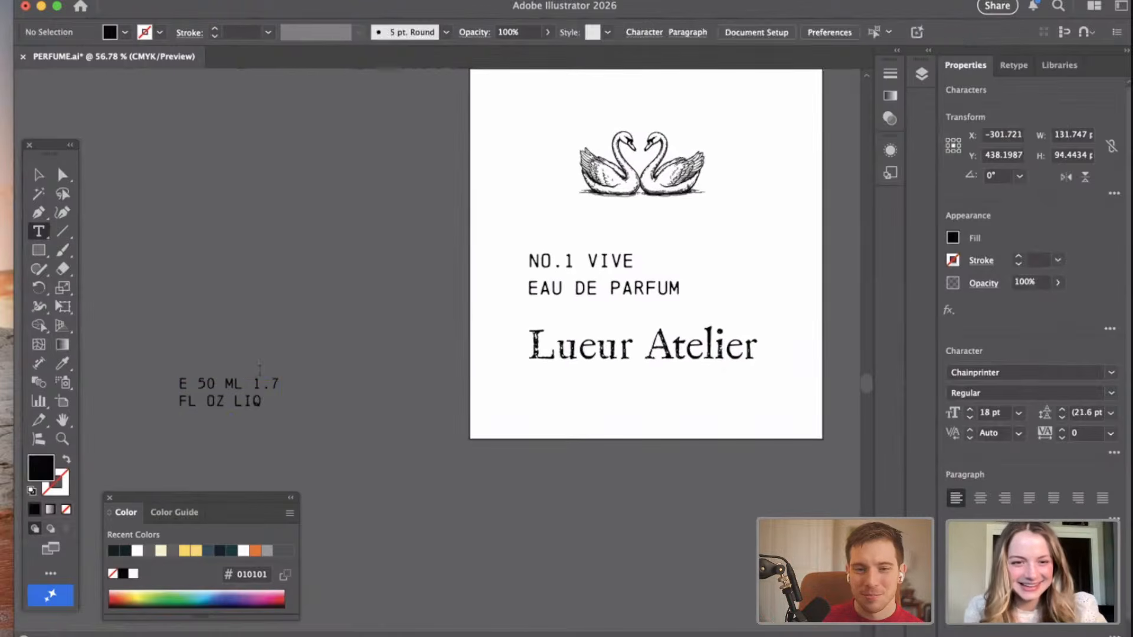
# Narrow the volume text frame to wrap onto three lines again and place it on Artboard 3, right of "NO.1 VIVE" and "EAU DE PARFUM".
pyautogui.click(272, 408)
pyautogui.click(38, 173)
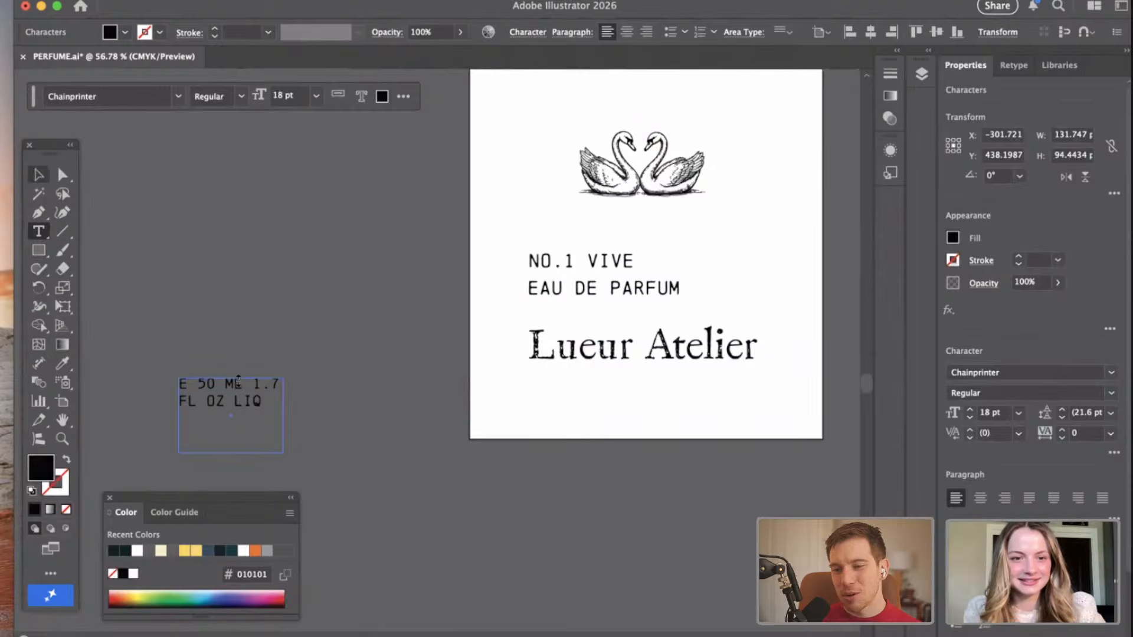
pyautogui.moveTo(283, 416); pyautogui.dragTo(255, 417)
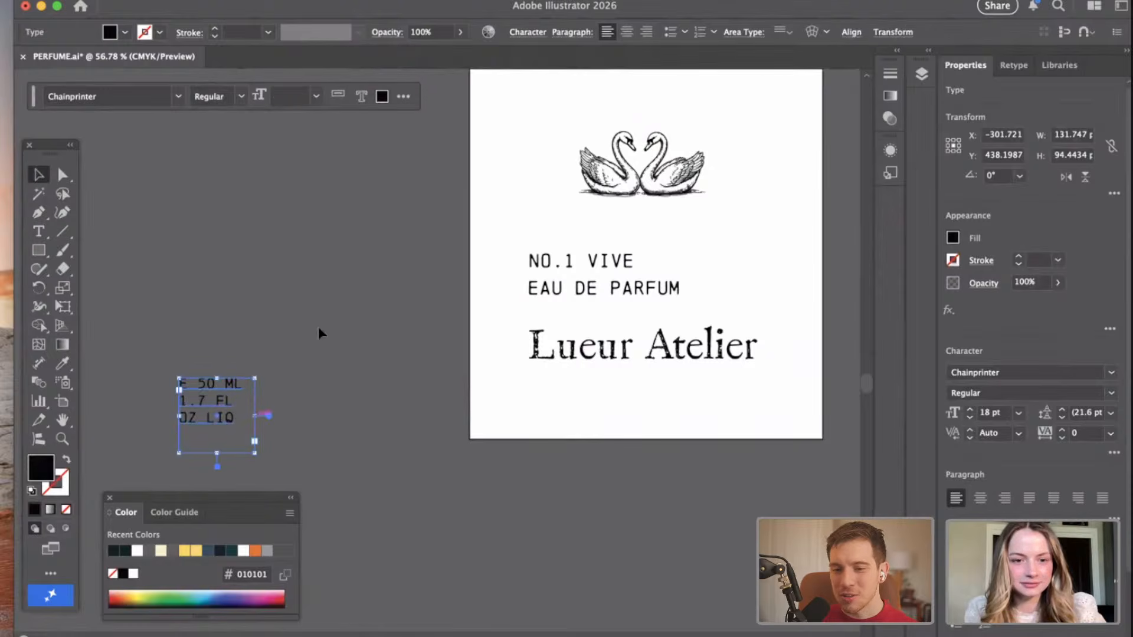
pyautogui.click(318, 332)
pyautogui.moveTo(731, 260); pyautogui.dragTo(749, 276)
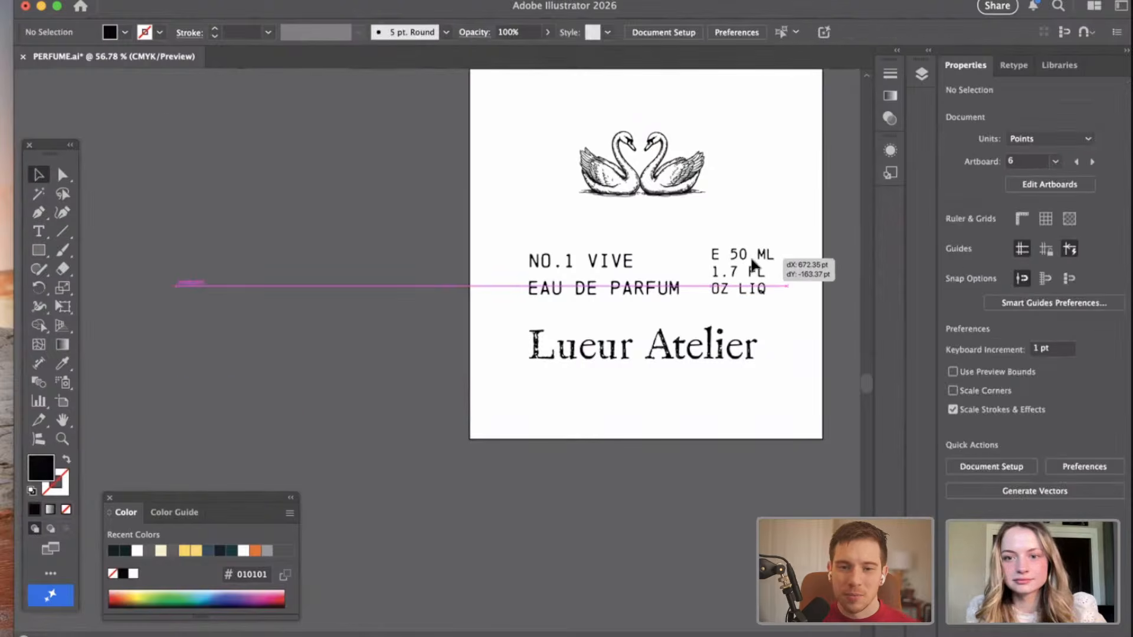
pyautogui.click(634, 427)
pyautogui.hscroll(3, 640, 323)
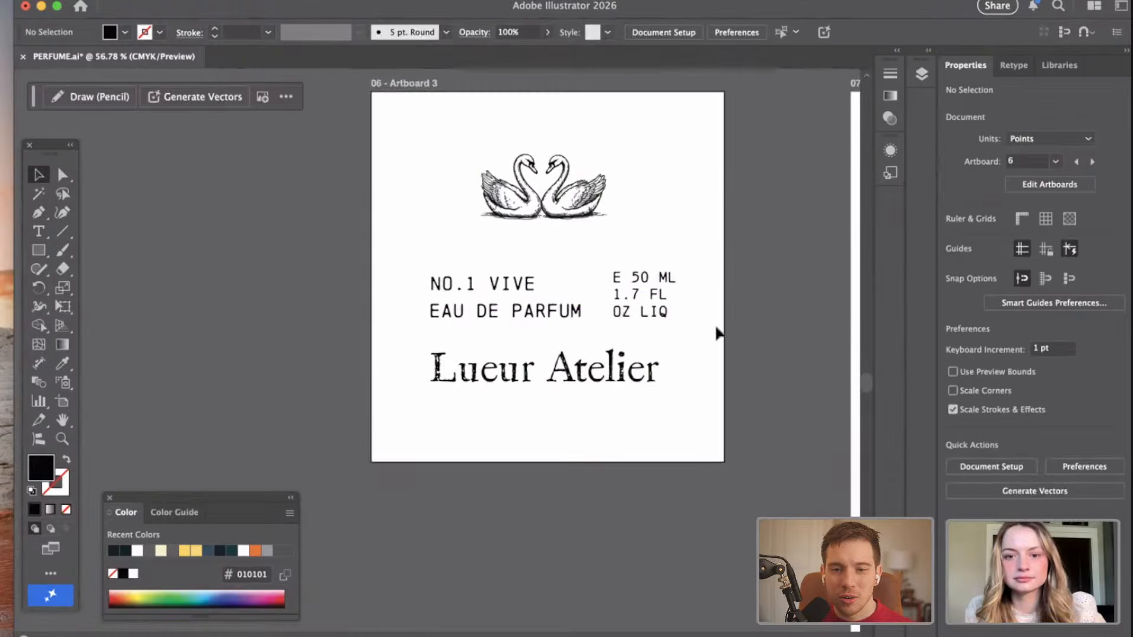
# Enlarge the "Lueur Atelier" line to a font size of 60 pt.
pyautogui.click(614, 380)
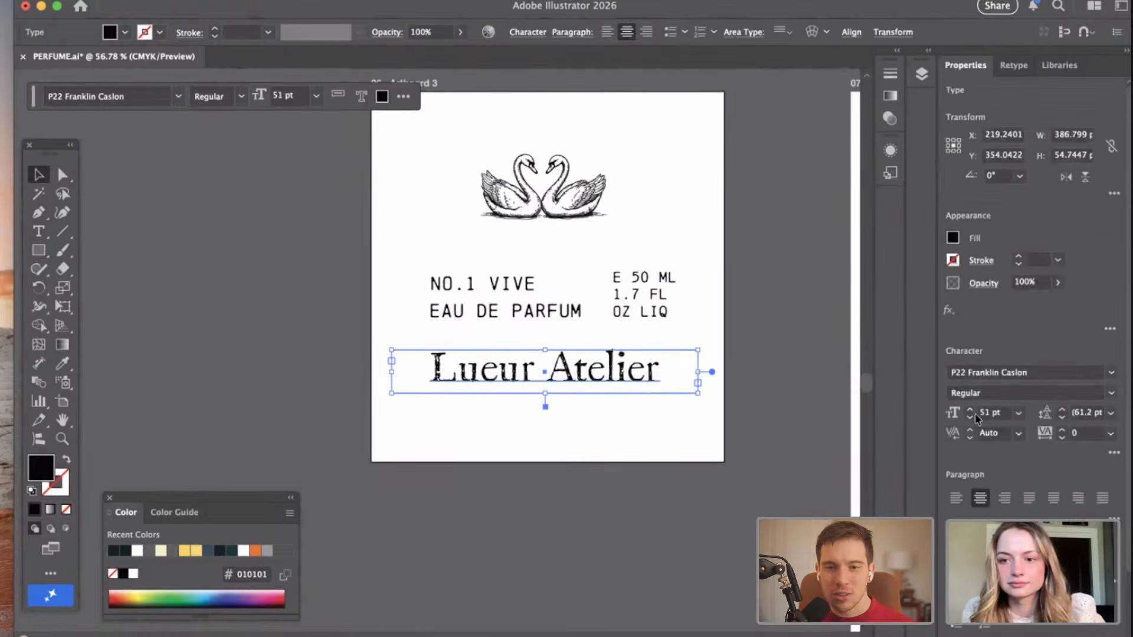
pyautogui.click(970, 412)
pyautogui.click(970, 413)
pyautogui.click(970, 412)
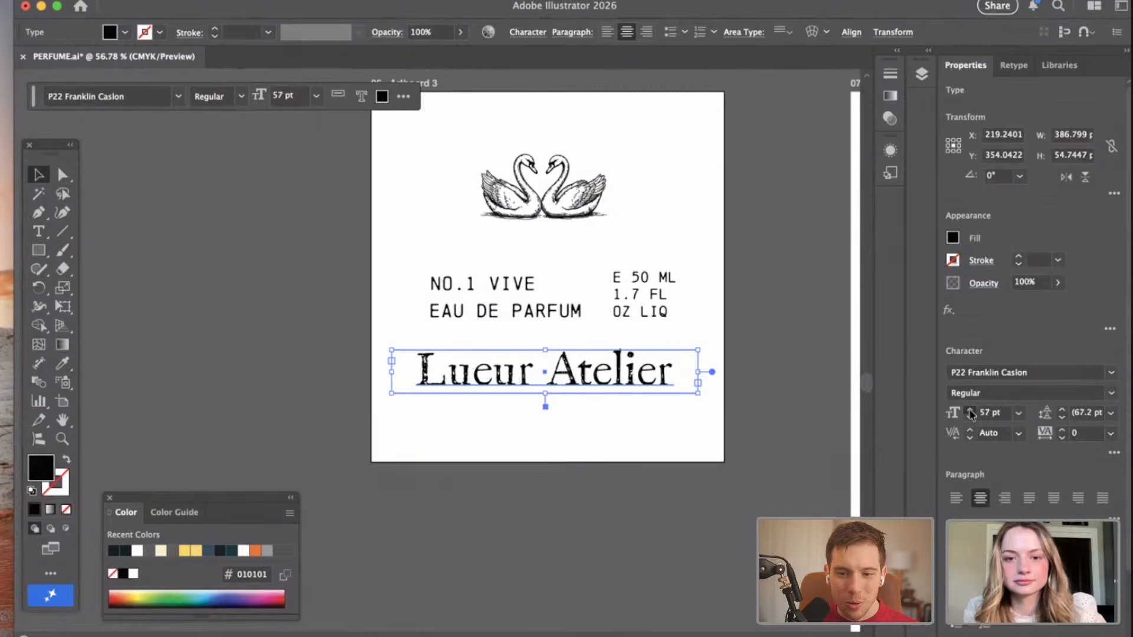
pyautogui.click(970, 412)
pyautogui.click(541, 487)
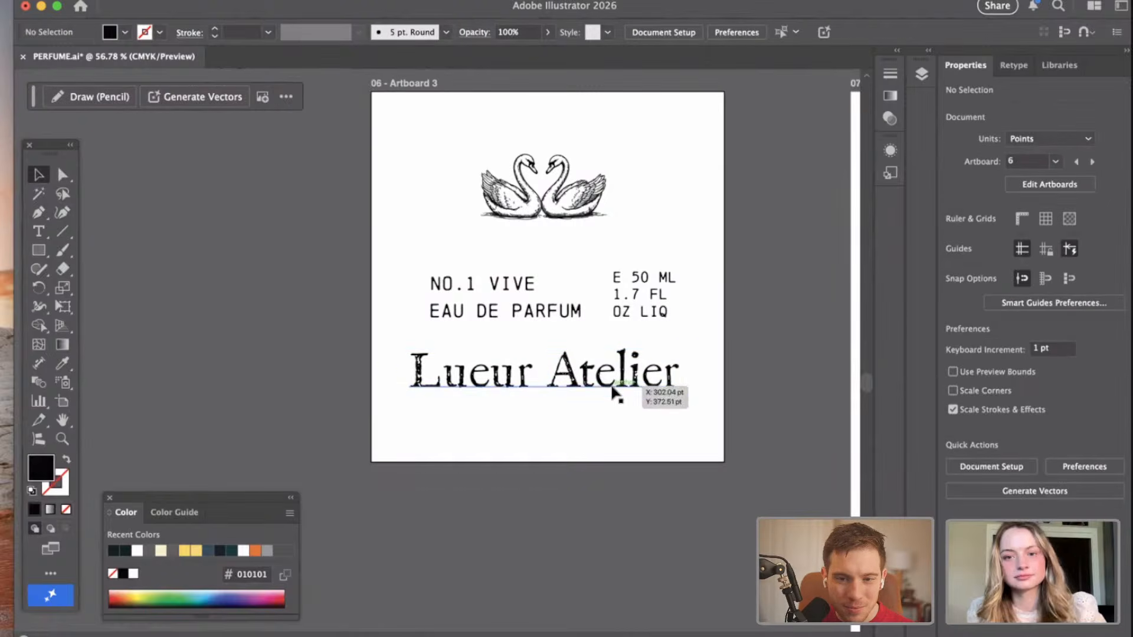
# Shift "Lueur Atelier" slightly down and right, and line up "NO.1 VIVE" and "EAU DE PARFUM" with its left edge.
pyautogui.moveTo(614, 374); pyautogui.dragTo(622, 393)
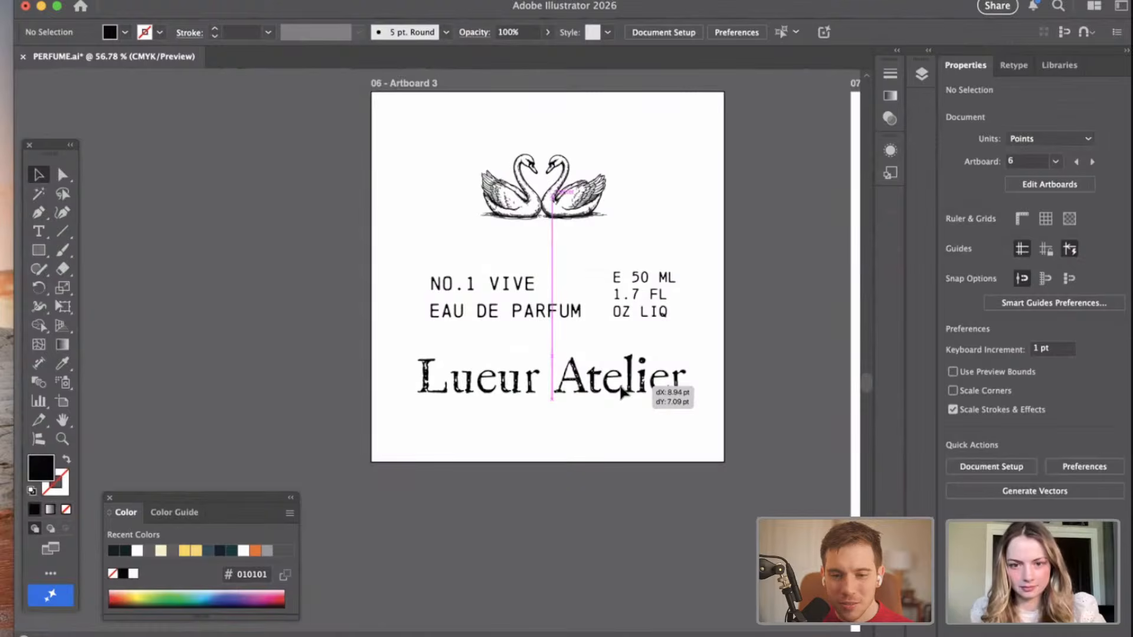
pyautogui.click(592, 490)
pyautogui.scroll(1, 592, 490)
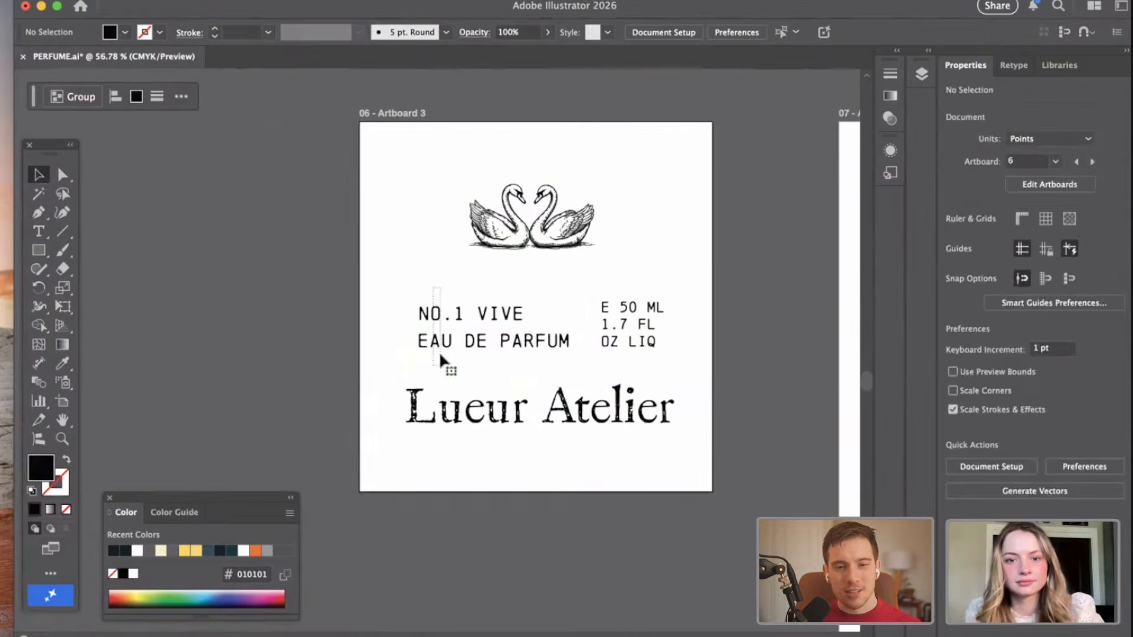
pyautogui.moveTo(476, 342); pyautogui.dragTo(457, 342)
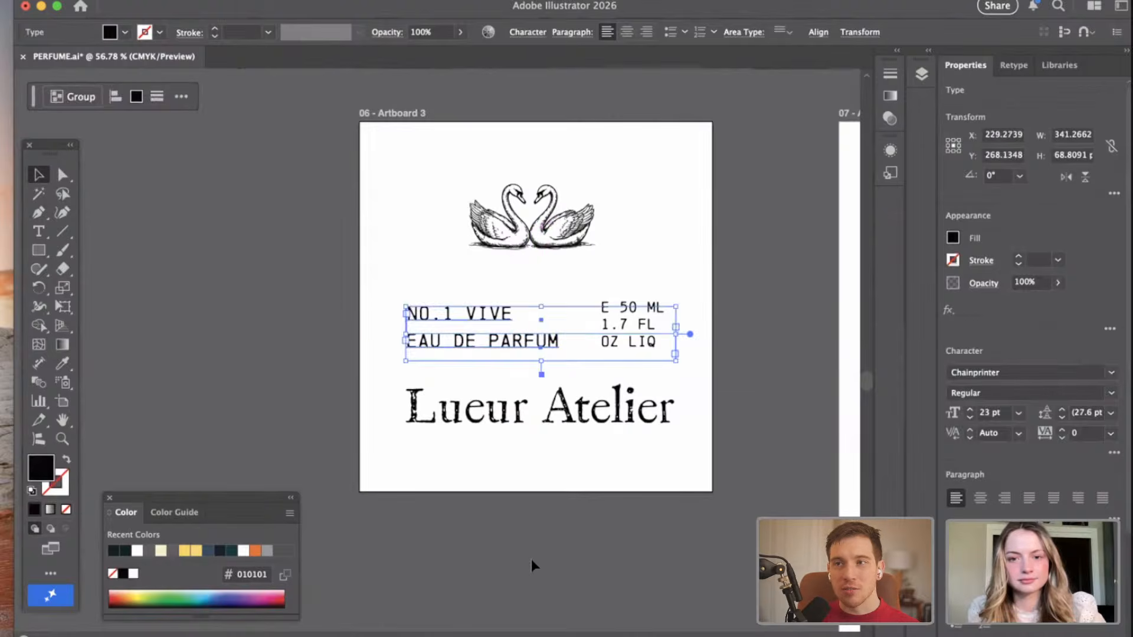
pyautogui.click(534, 563)
# Right-align the three-line volume text and line it up near the right edge of "Lueur Atelier".
pyautogui.moveTo(647, 339); pyautogui.dragTo(654, 340)
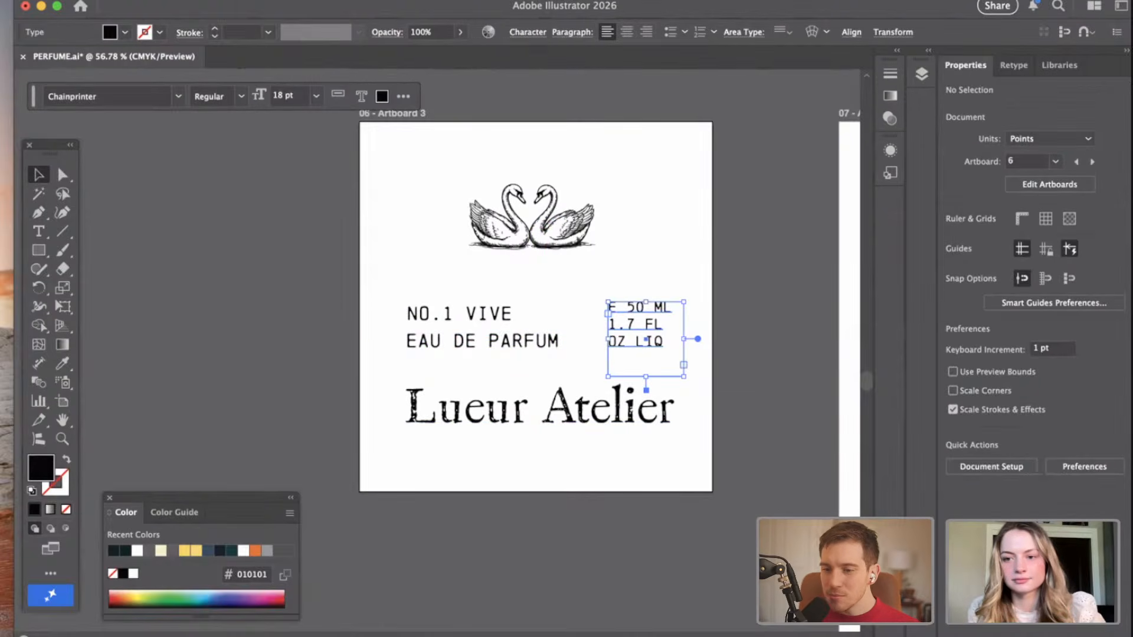
pyautogui.scroll(-3, 986, 263)
pyautogui.click(1004, 398)
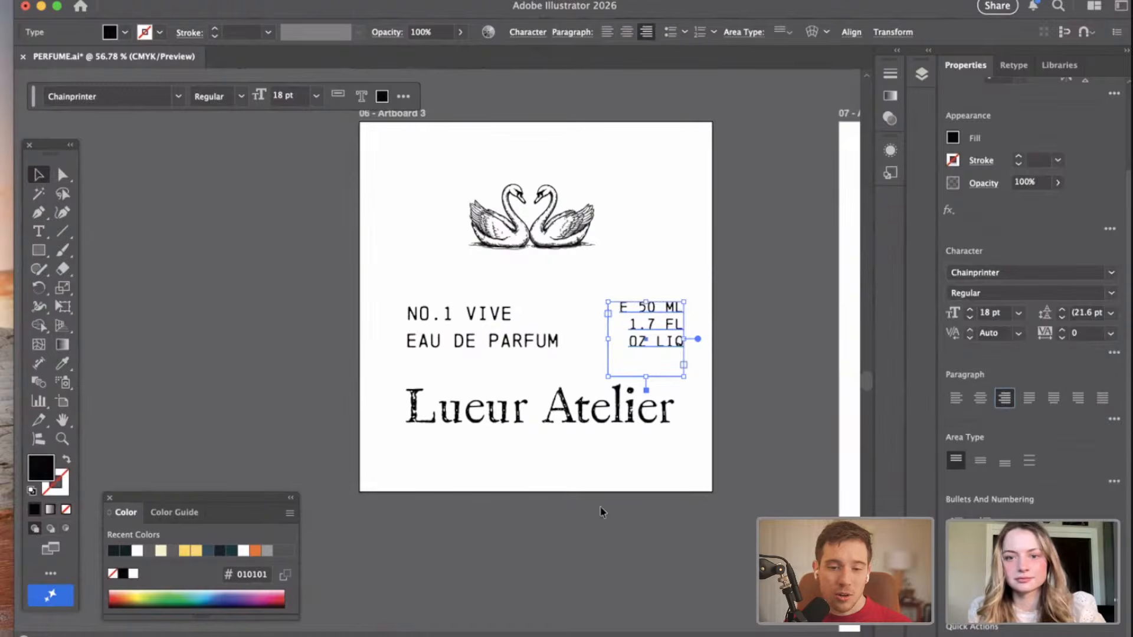
pyautogui.click(639, 374)
pyautogui.moveTo(659, 342); pyautogui.dragTo(649, 347)
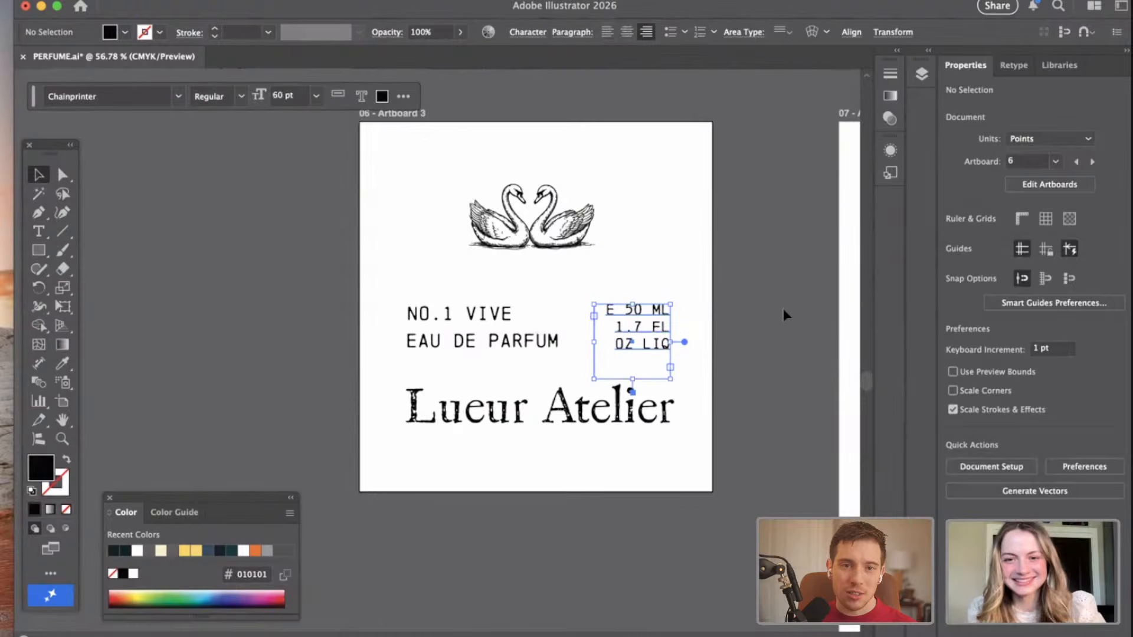
pyautogui.click(758, 317)
# Raise "Lueur Atelier" slightly and align it with the swan logo on their horizontal centers.
pyautogui.moveTo(684, 401); pyautogui.dragTo(685, 395)
pyautogui.click(732, 243)
pyautogui.click(570, 243)
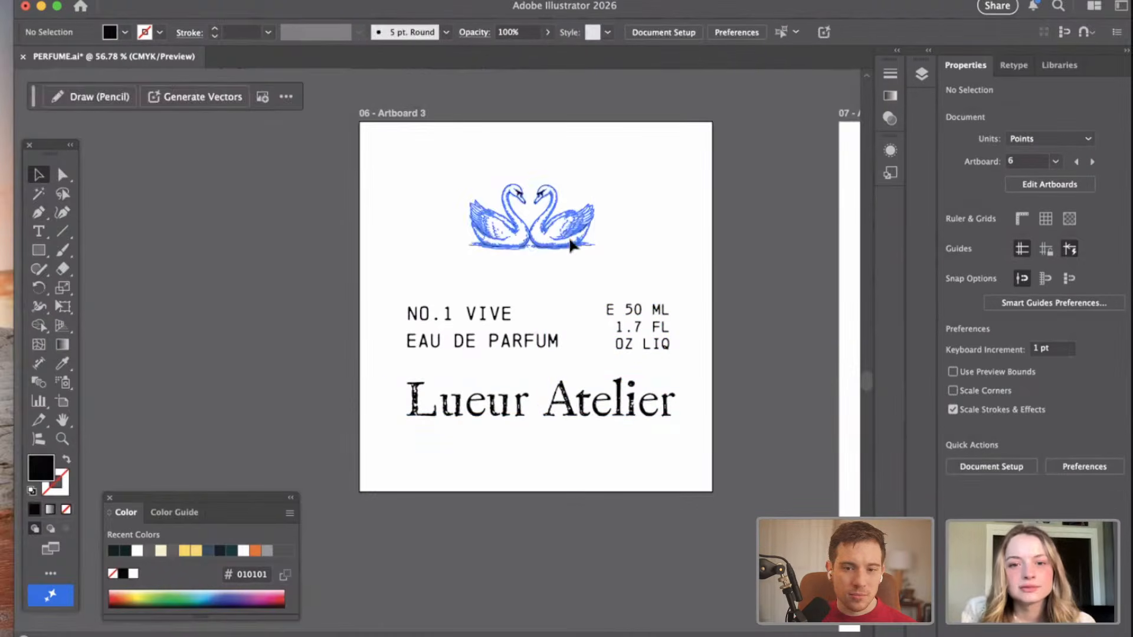
pyautogui.click(370, 231)
pyautogui.click(522, 242)
pyautogui.keyDown('shift'); pyautogui.click(516, 406); pyautogui.keyUp('shift')
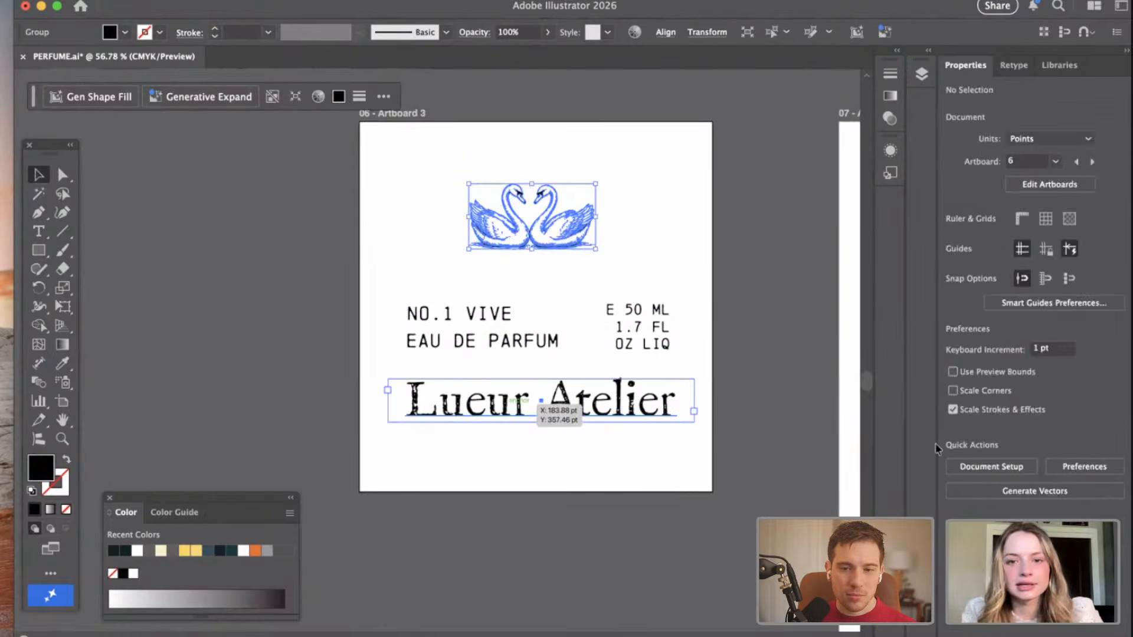
pyautogui.click(1007, 374)
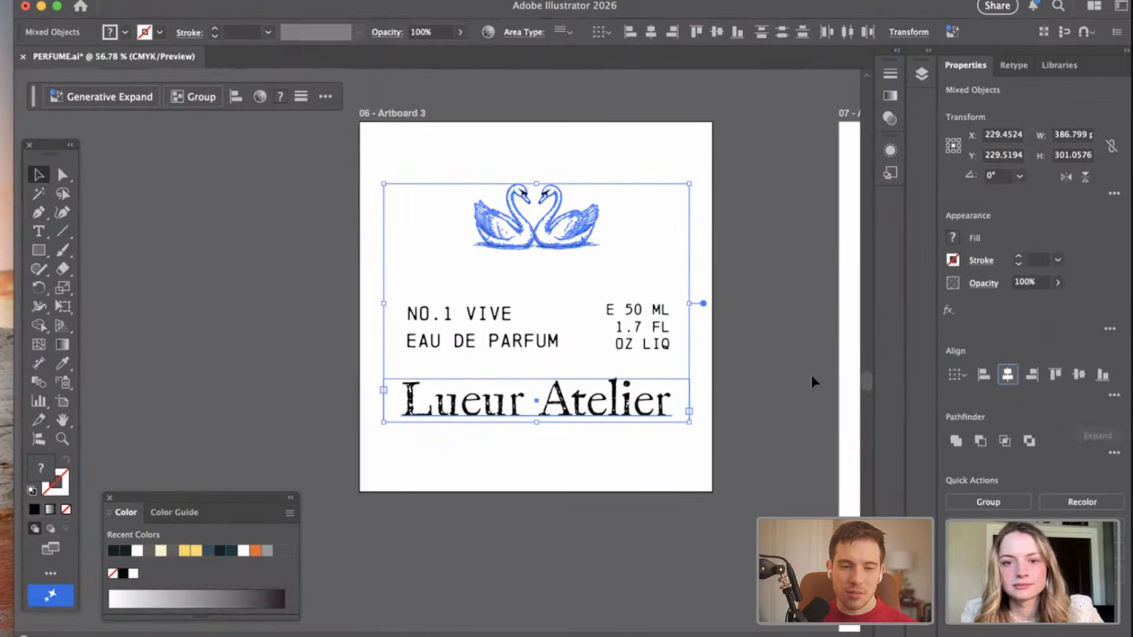
# Shift the swan logo and "Lueur Atelier" together slightly right so the name's left edge matches the two lines above it.
pyautogui.moveTo(593, 398); pyautogui.dragTo(565, 405)
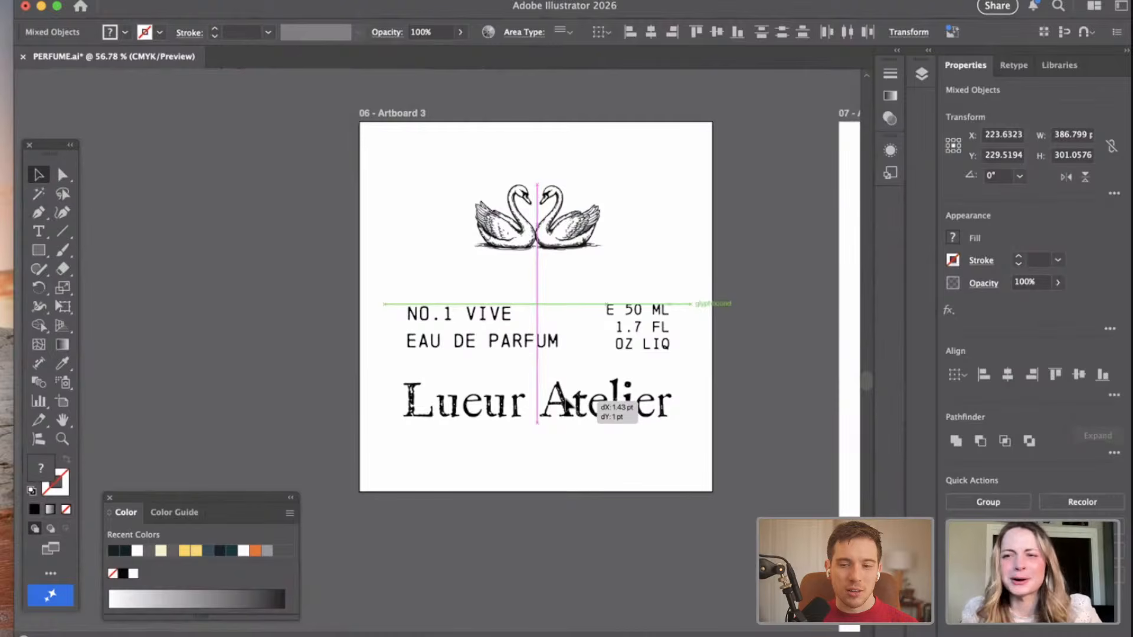
pyautogui.moveTo(565, 406); pyautogui.dragTo(581, 406)
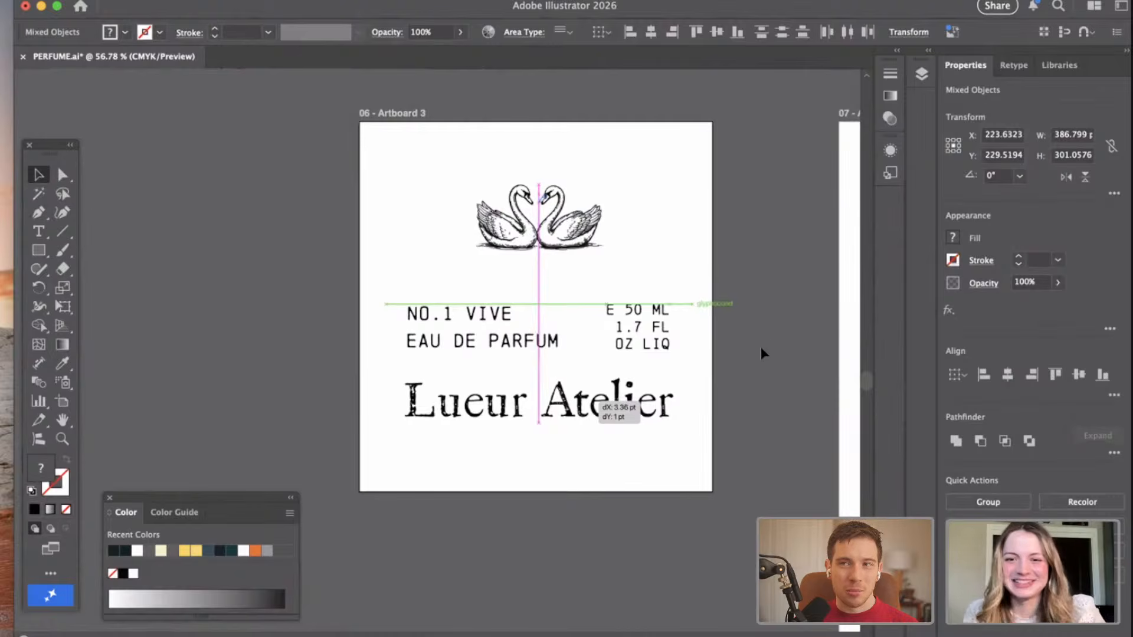
pyautogui.moveTo(603, 558); pyautogui.dragTo(517, 369)
pyautogui.click(517, 343)
pyautogui.click(548, 511)
# Set "EAU DE PARFUM" to a font size of 22 pt and nudge it up slightly toward "NO.1 VIVE".
pyautogui.click(458, 347)
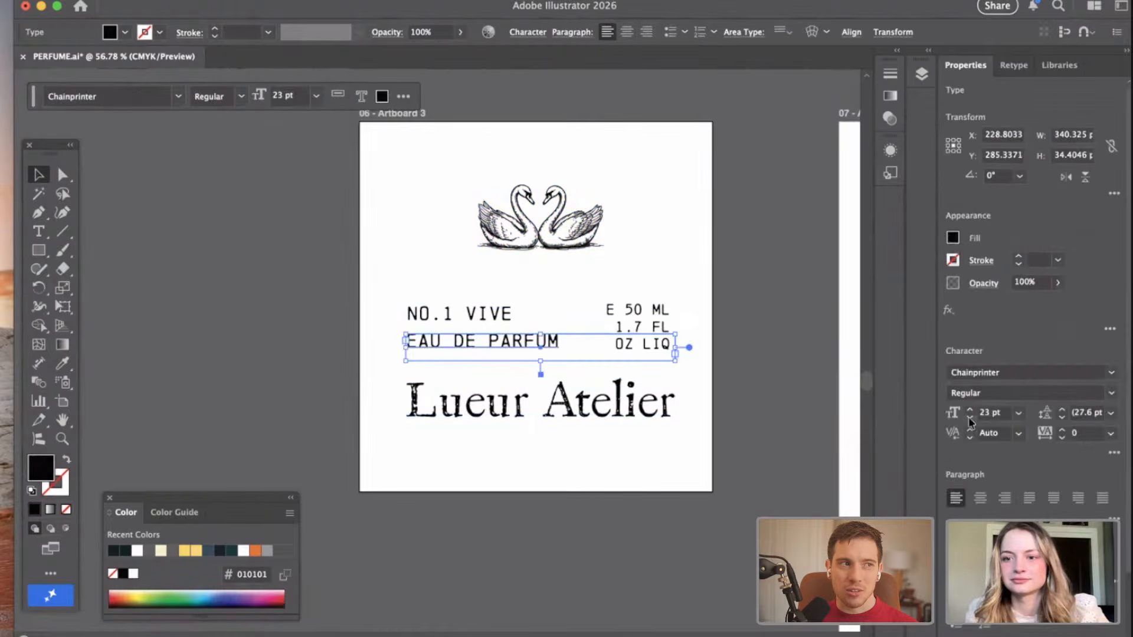
pyautogui.click(969, 418)
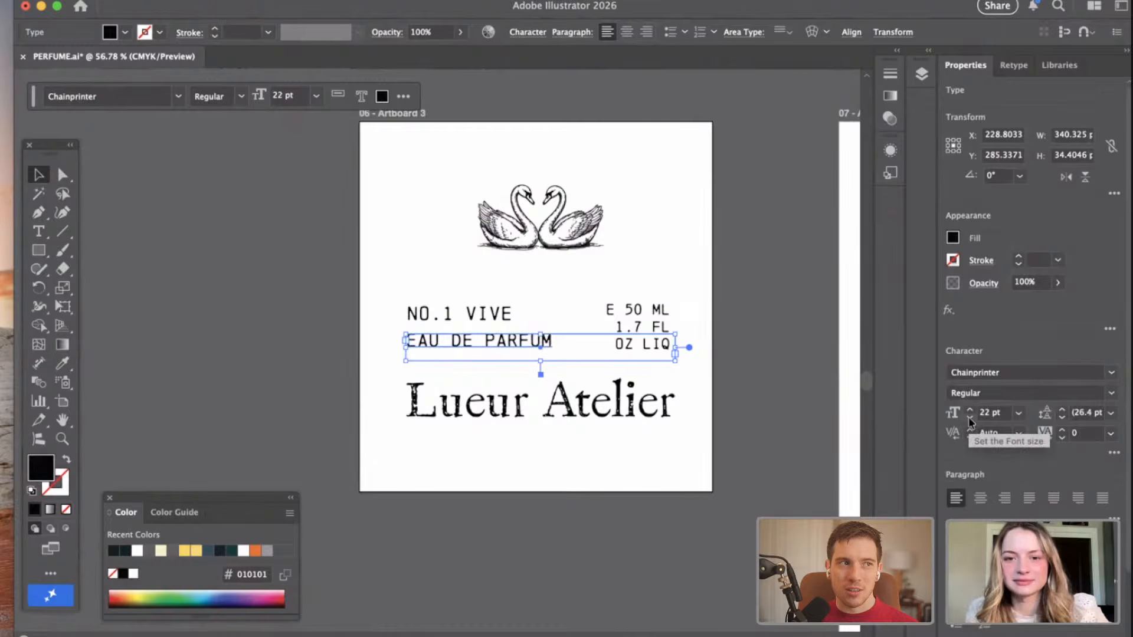
pyautogui.press('Down')
pyautogui.press('Down')
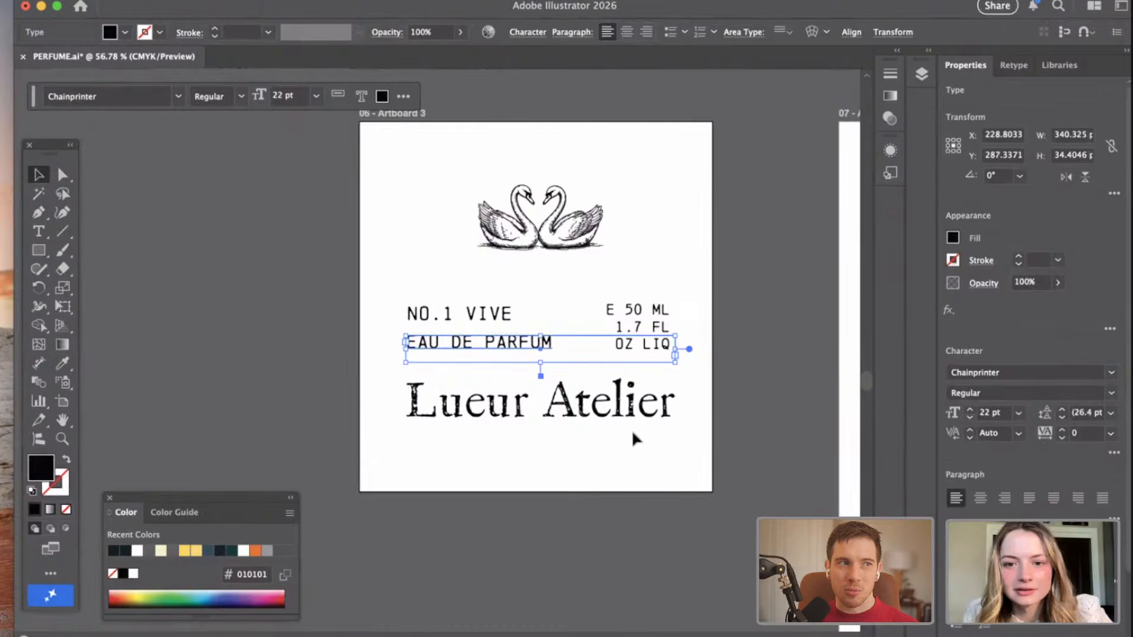
pyautogui.press('Up')
pyautogui.press('Up')
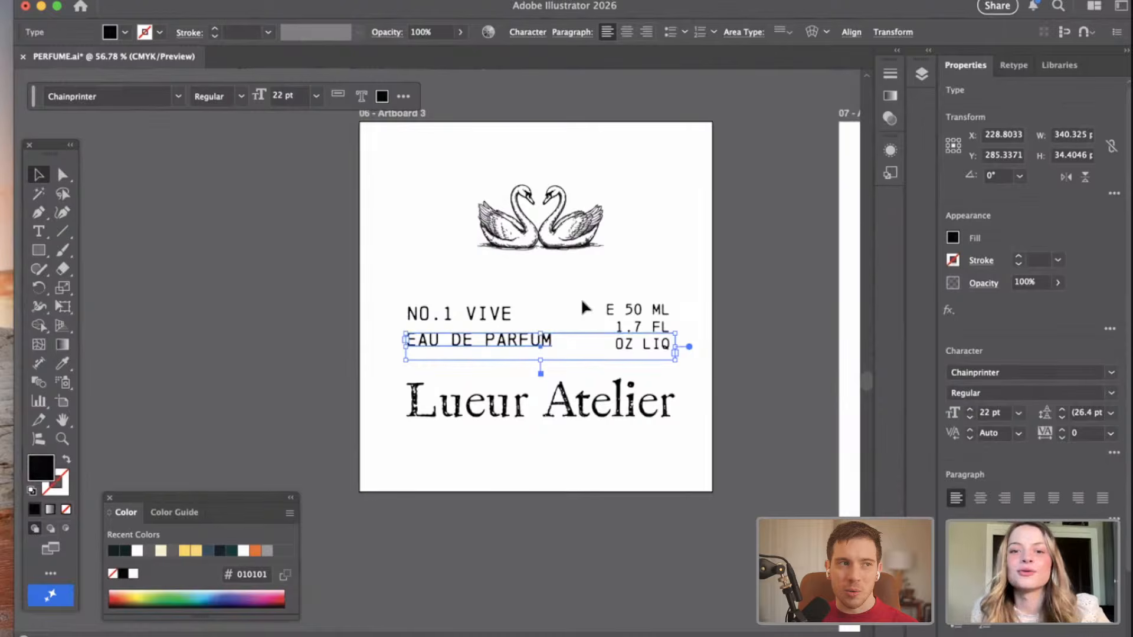
pyautogui.click(738, 318)
# Set the leading of the three-line volume text to 21 pt.
pyautogui.click(655, 312)
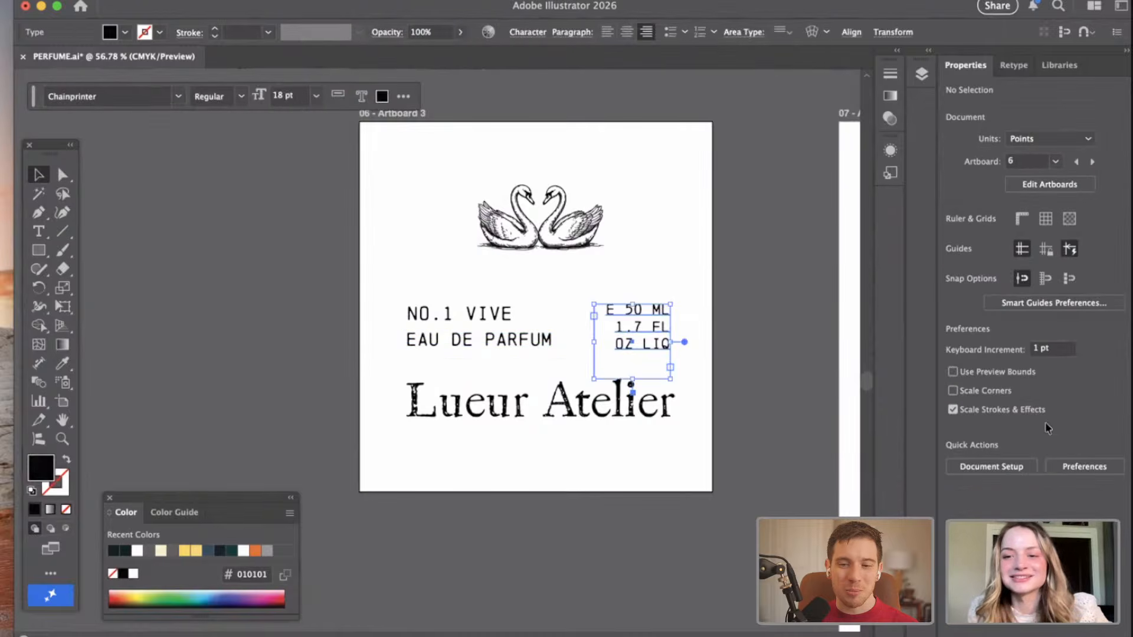
pyautogui.click(1061, 418)
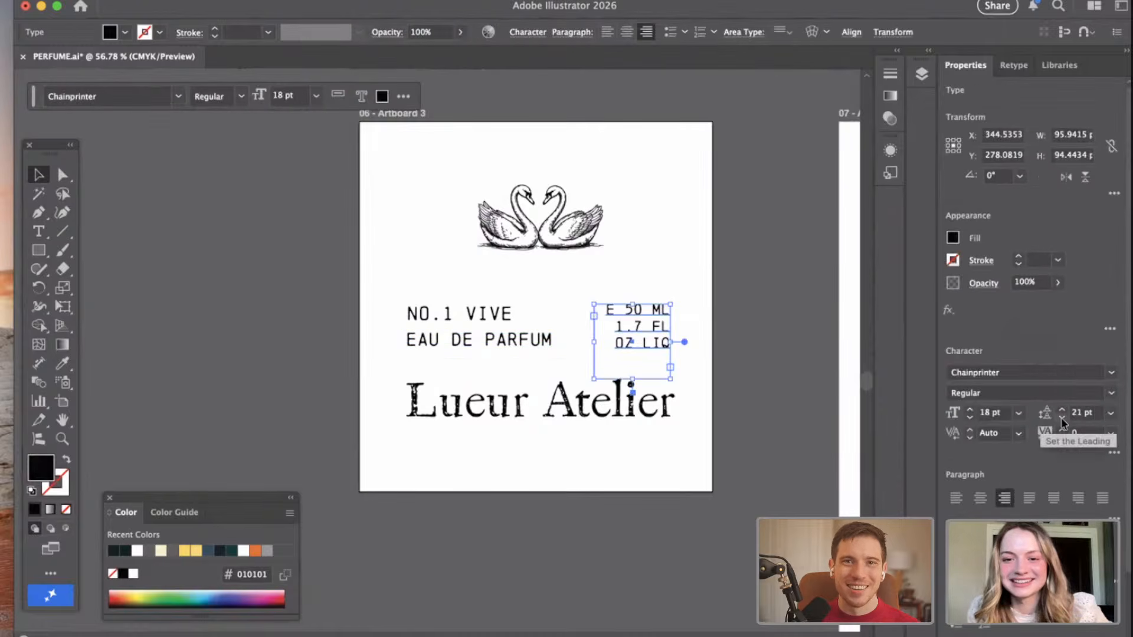
# Set the three-line volume text to a font size of 17 pt with 21 pt leading.
pyautogui.click(969, 417)
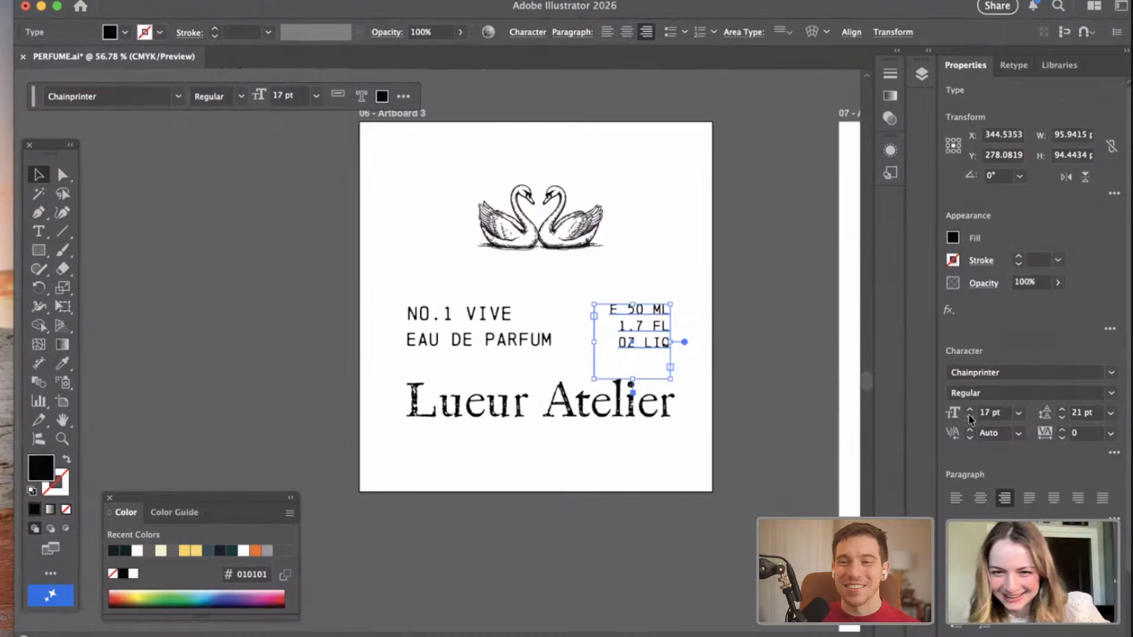
pyautogui.click(1062, 420)
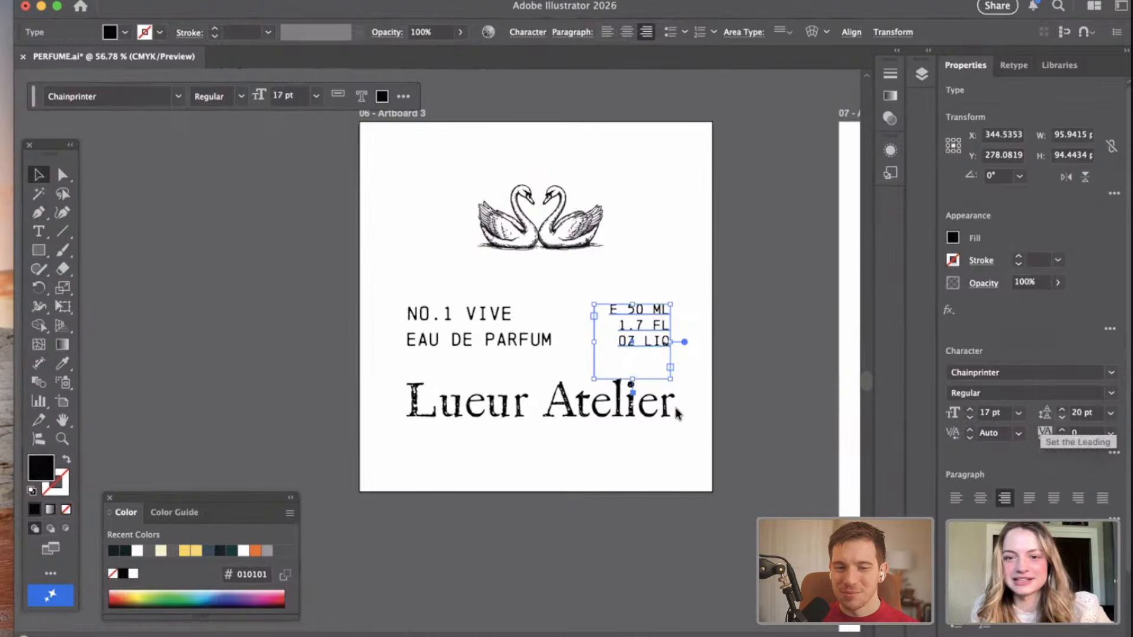
pyautogui.click(692, 530)
pyautogui.scroll(3, 650, 353)
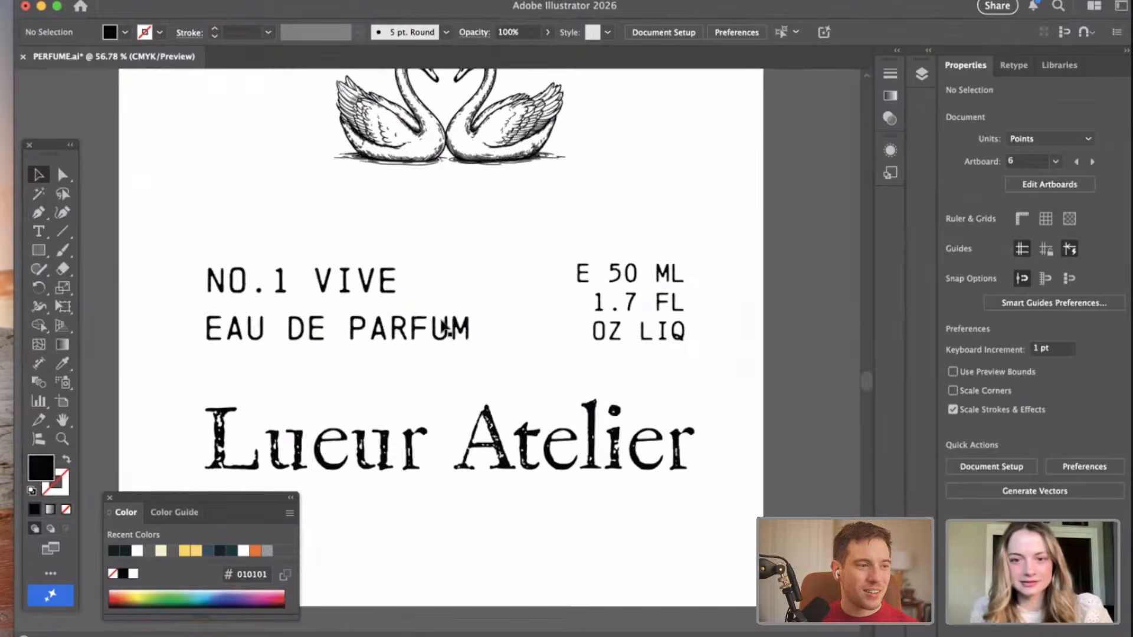
pyautogui.click(657, 340)
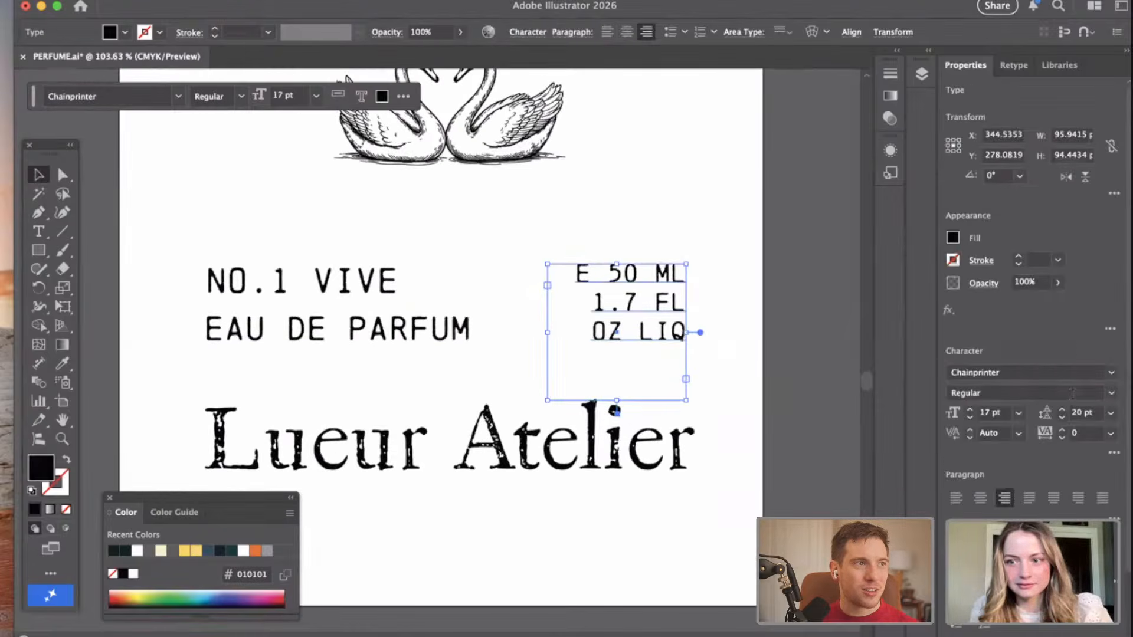
pyautogui.click(1062, 413)
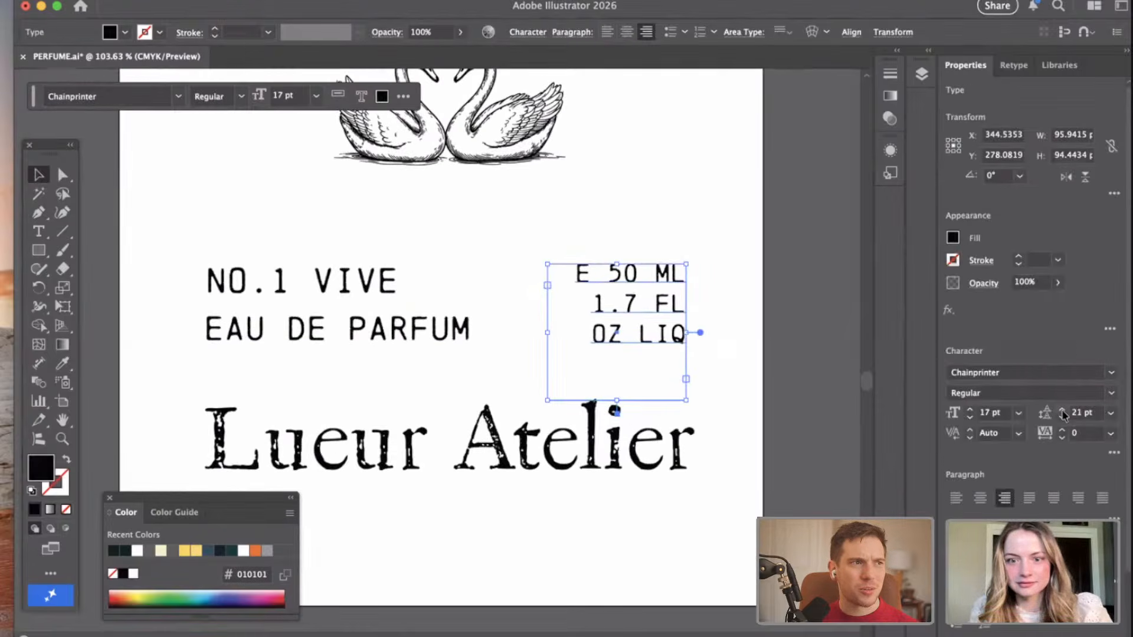
pyautogui.click(792, 353)
pyautogui.hscroll(-2, 709, 384)
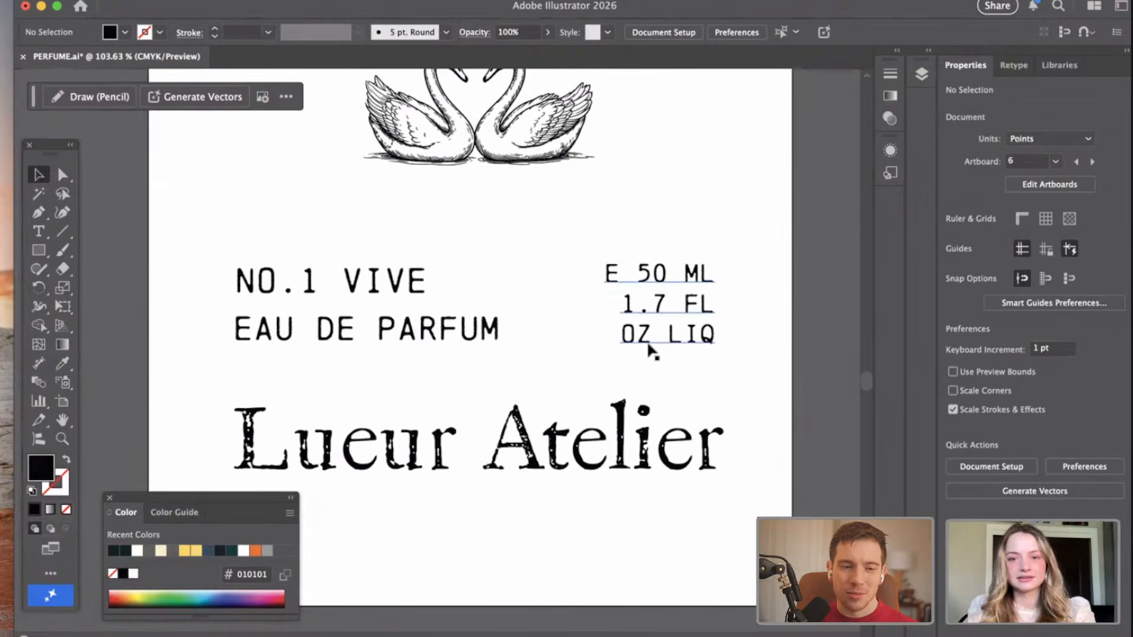
pyautogui.click(490, 345)
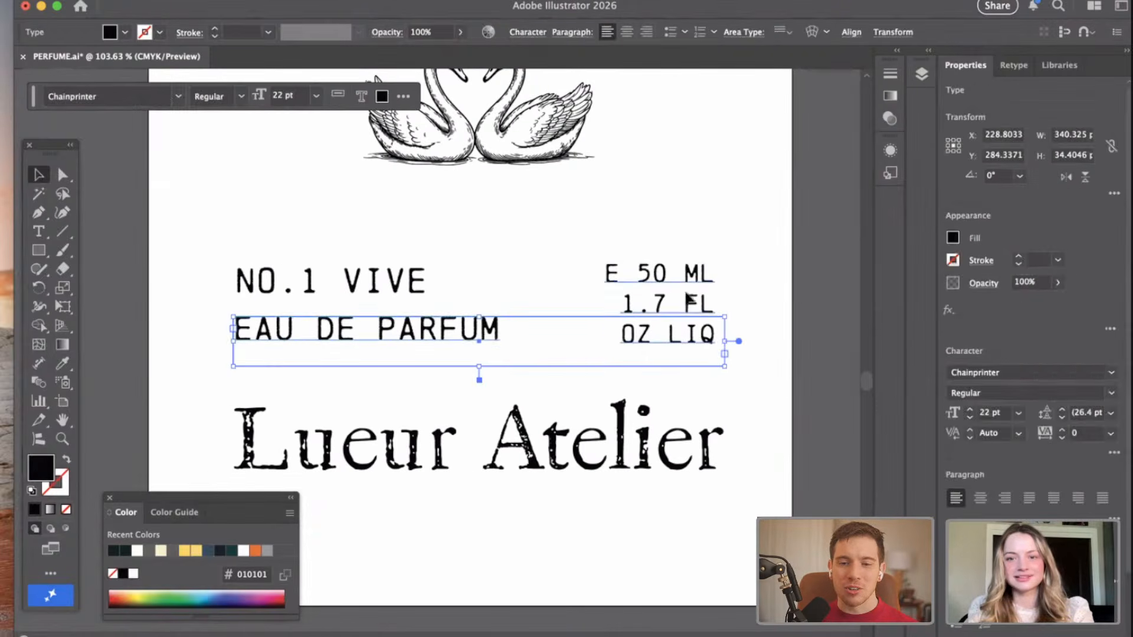
pyautogui.scroll(-3, 1044, 504)
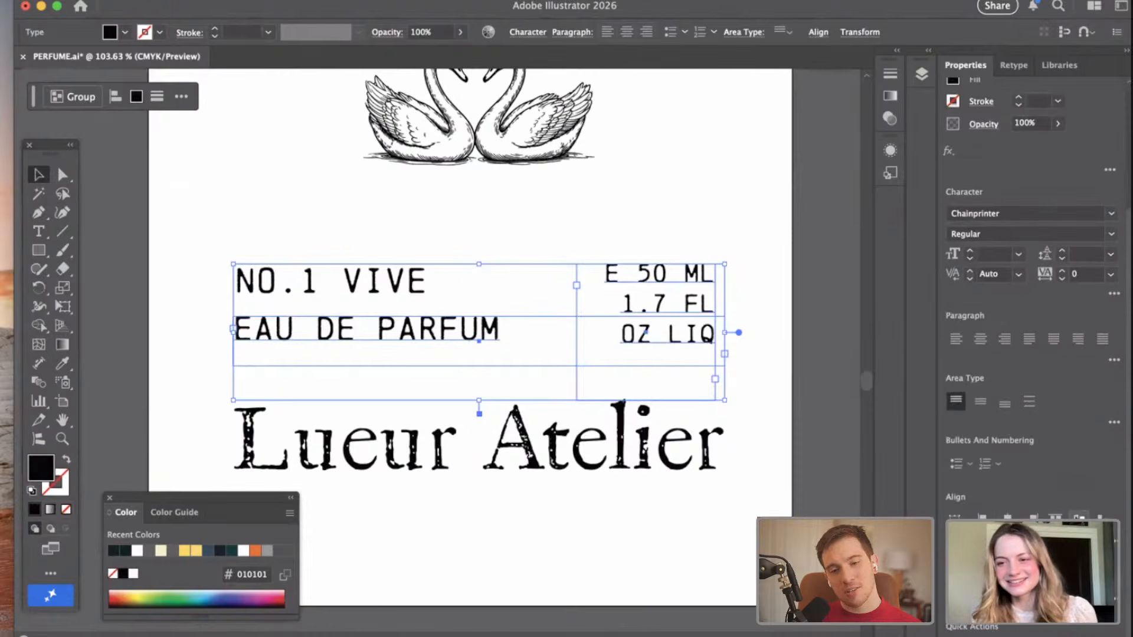
pyautogui.click(818, 382)
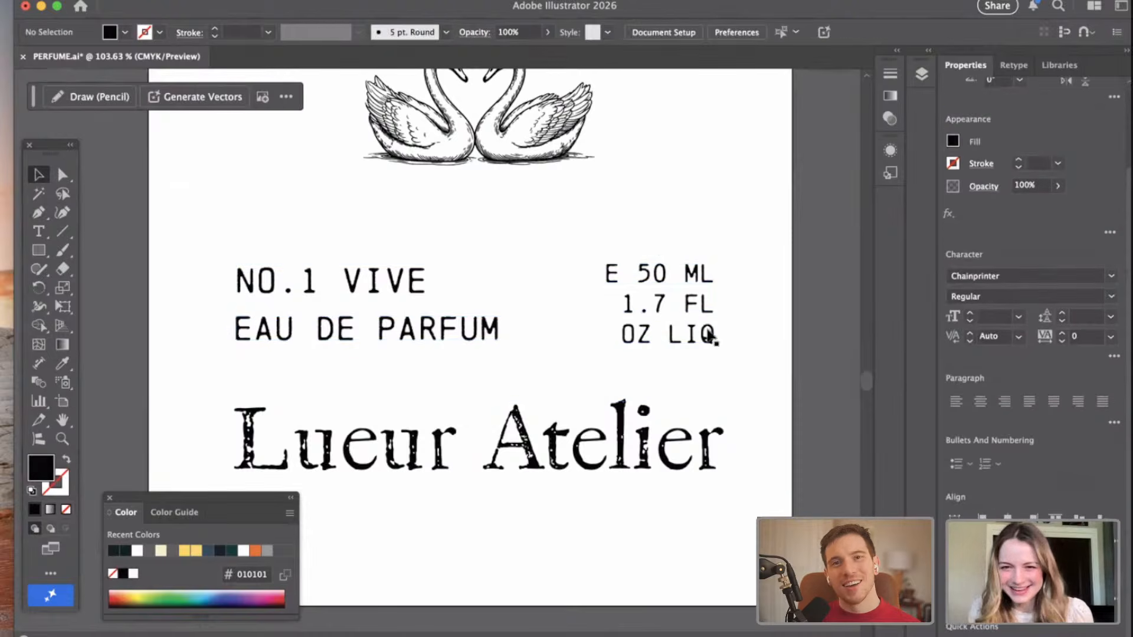
# Shorten the volume text's frame to about 61 pt high so it ends just below "OZ LIQ".
pyautogui.click(684, 313)
pyautogui.moveTo(647, 401); pyautogui.dragTo(647, 353)
pyautogui.click(854, 343)
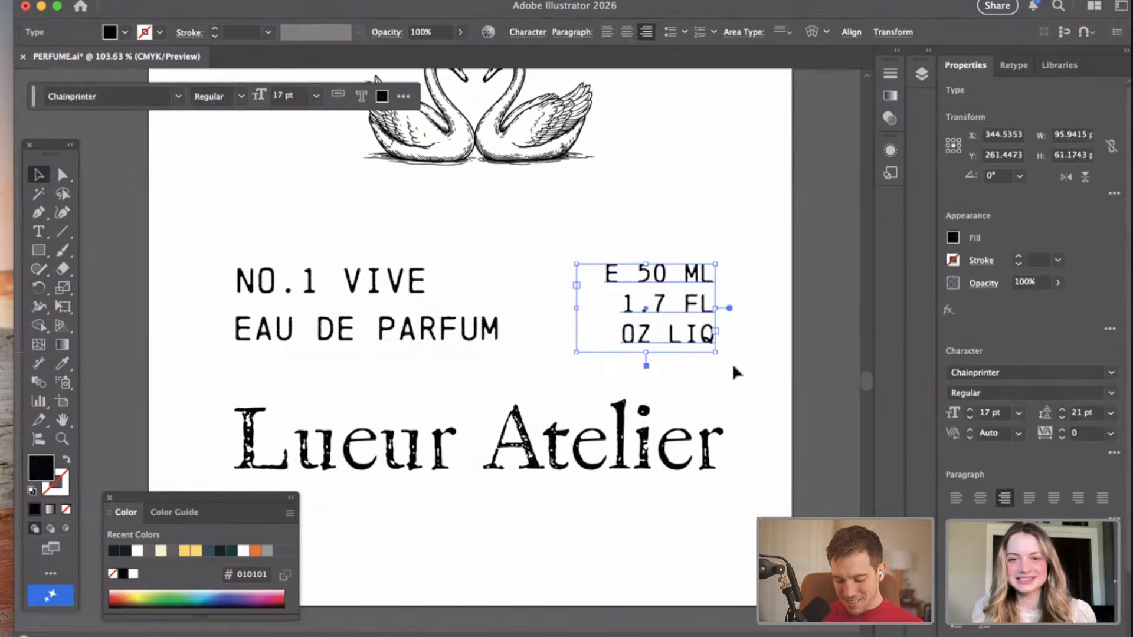
# Enlarge the swan logo to about 173 pt wide and reposition it centered above the text lines.
pyautogui.scroll(2, 733, 372)
pyautogui.scroll(-2, 733, 366)
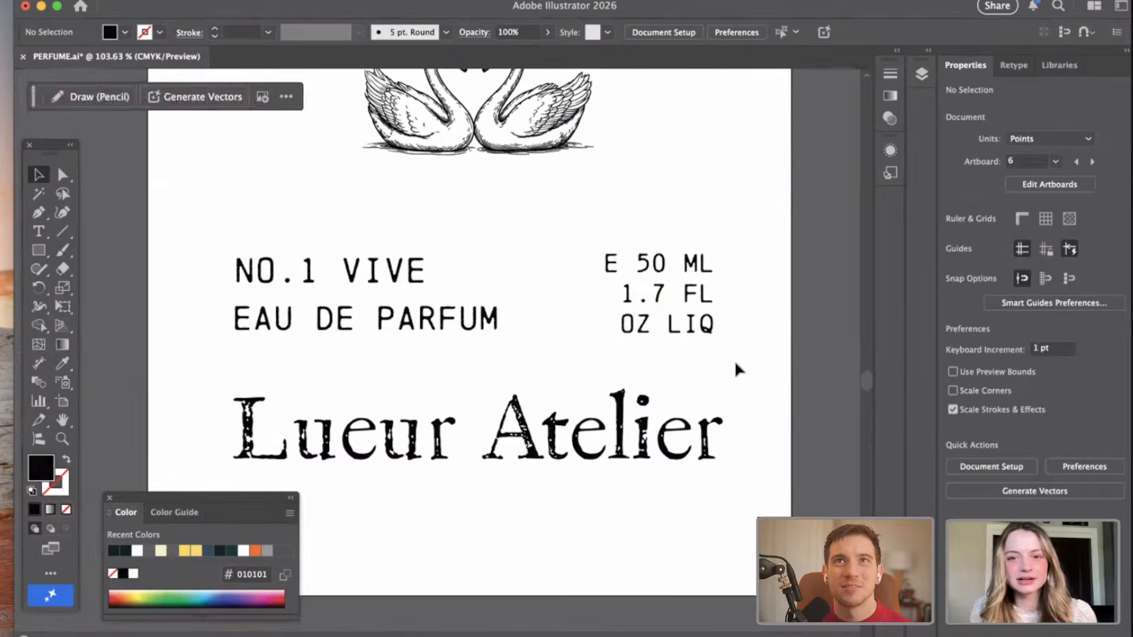
pyautogui.scroll(-4, 815, 384)
pyautogui.scroll(2, 815, 384)
pyautogui.moveTo(518, 264); pyautogui.dragTo(555, 292)
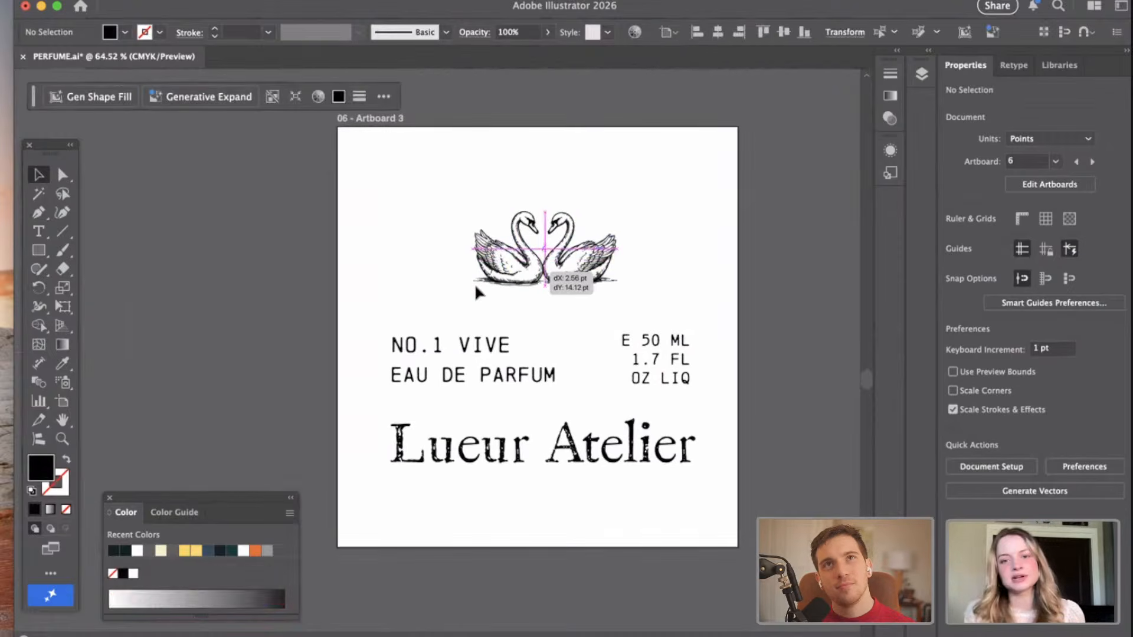
pyautogui.moveTo(473, 287); pyautogui.dragTo(458, 291)
pyautogui.press('super+z')
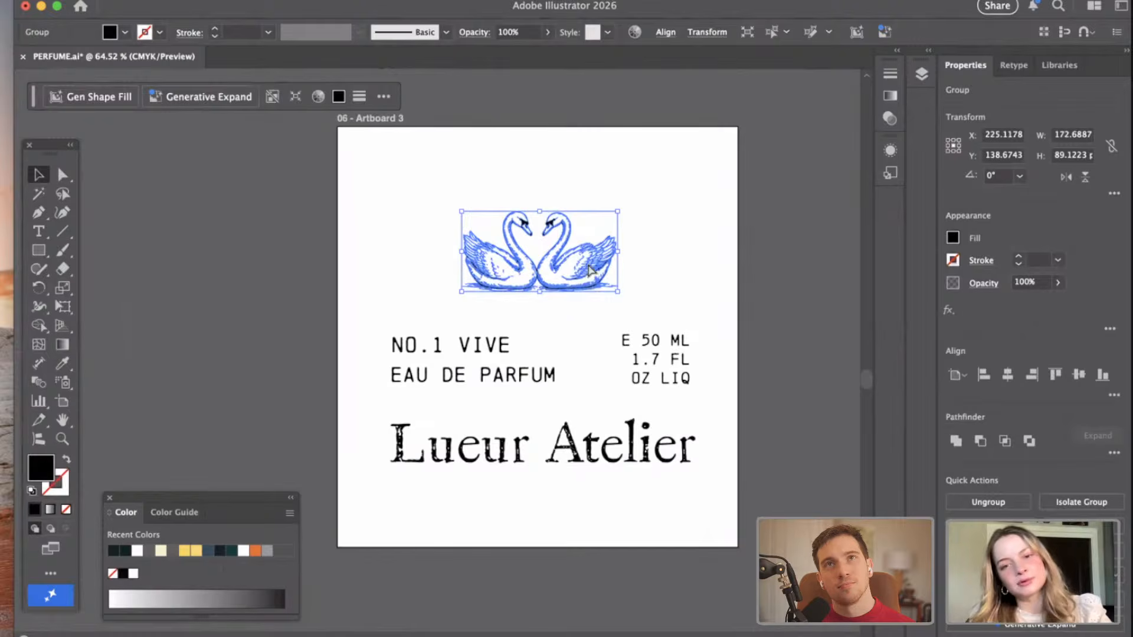
pyautogui.moveTo(577, 267); pyautogui.dragTo(579, 253)
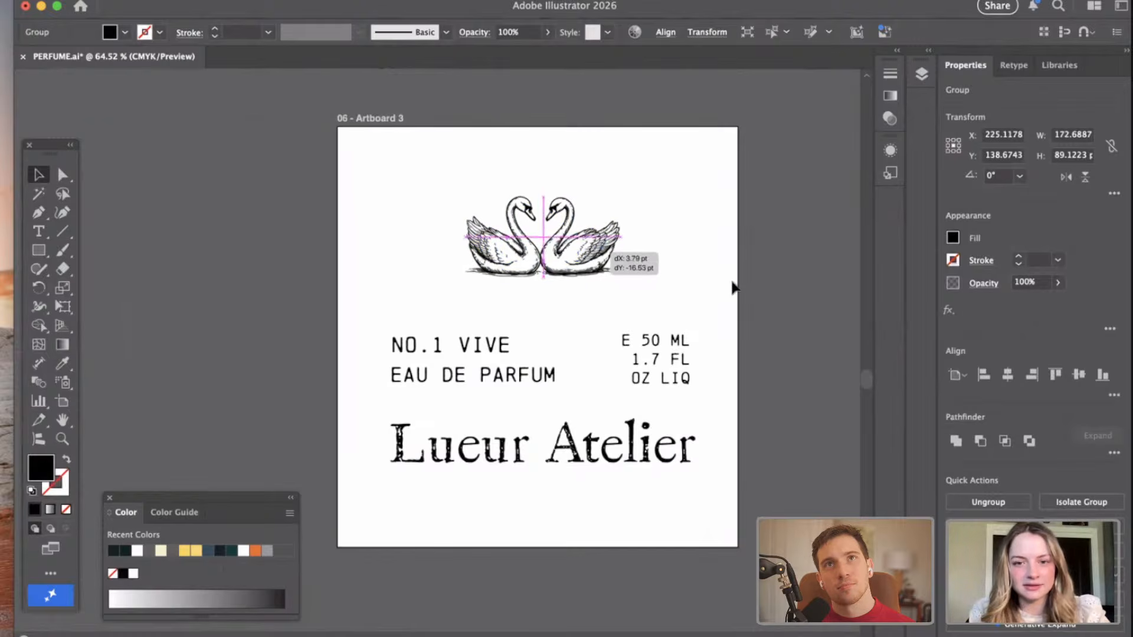
# Raise the "NO.1 VIVE", "EAU DE PARFUM" and volume text together slightly, and move the swan logo up slightly.
pyautogui.click(813, 260)
pyautogui.moveTo(361, 328); pyautogui.dragTo(698, 383)
pyautogui.moveTo(476, 350); pyautogui.dragTo(473, 342)
pyautogui.moveTo(600, 267); pyautogui.dragTo(599, 260)
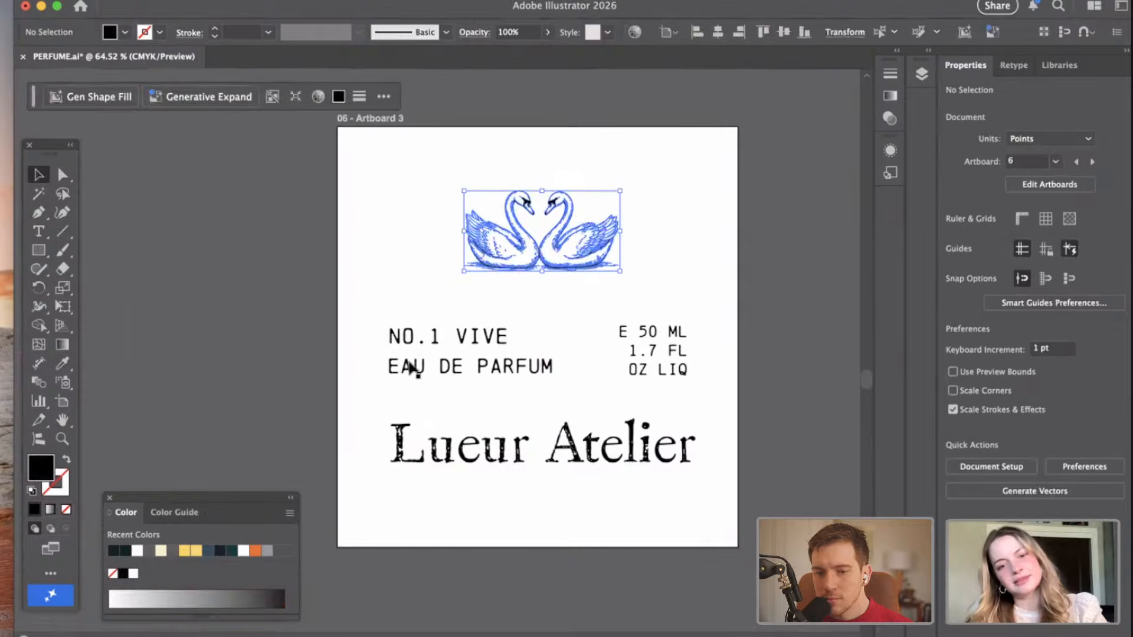
# Duplicate the "EAU DE PARFUM" line directly below "Lueur Atelier".
pyautogui.click(404, 372)
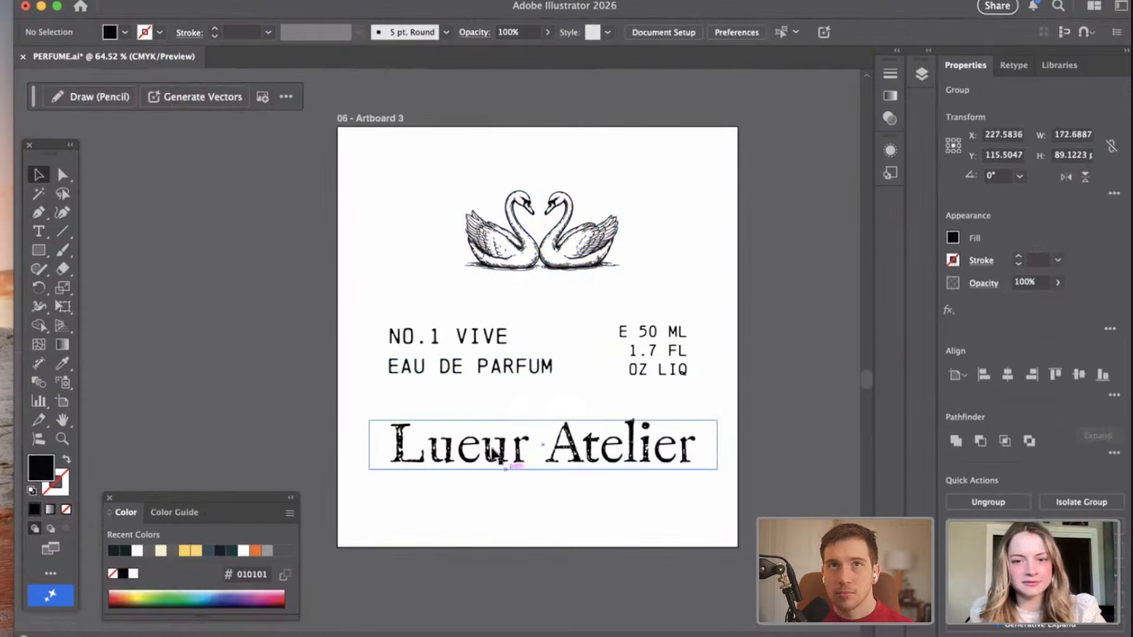
pyautogui.moveTo(450, 369); pyautogui.dragTo(522, 488)
pyautogui.doubleClick(621, 487)
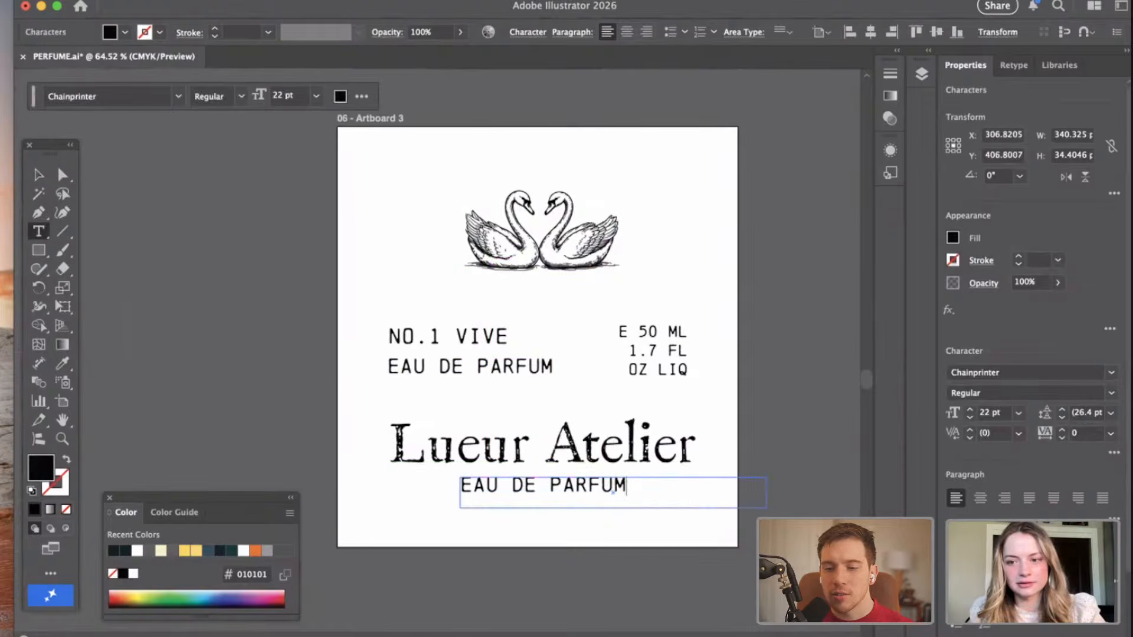
pyautogui.click(39, 174)
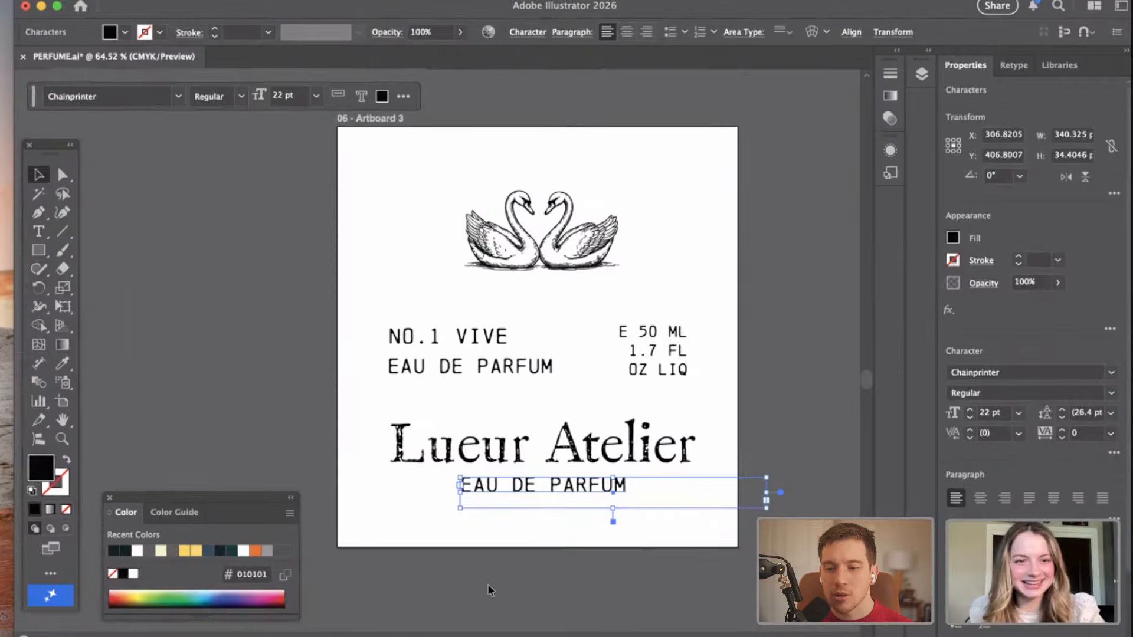
# Center-align the duplicated line's paragraph and move it to the middle beneath "Lueur Atelier".
pyautogui.click(631, 558)
pyautogui.click(661, 454)
pyautogui.click(616, 487)
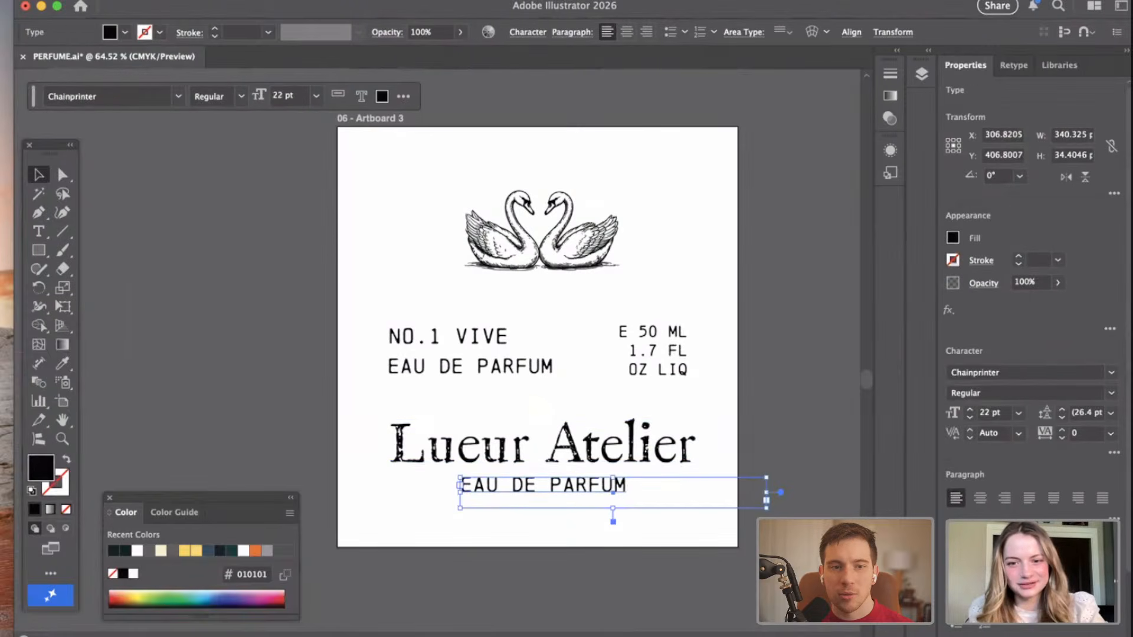
pyautogui.click(979, 500)
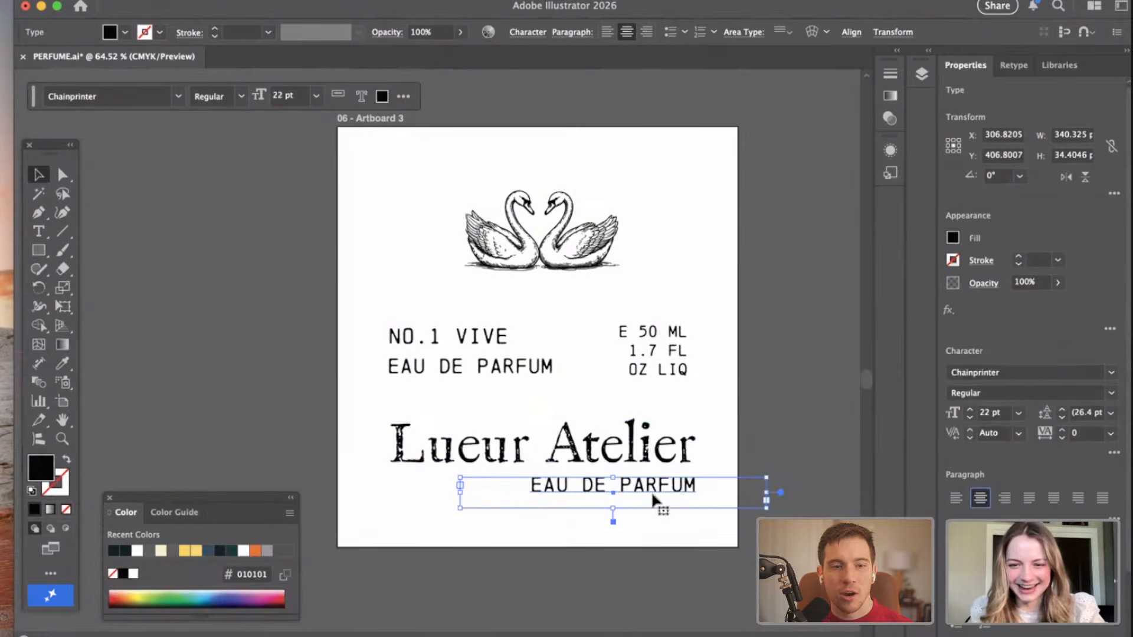
pyautogui.moveTo(662, 492); pyautogui.dragTo(587, 488)
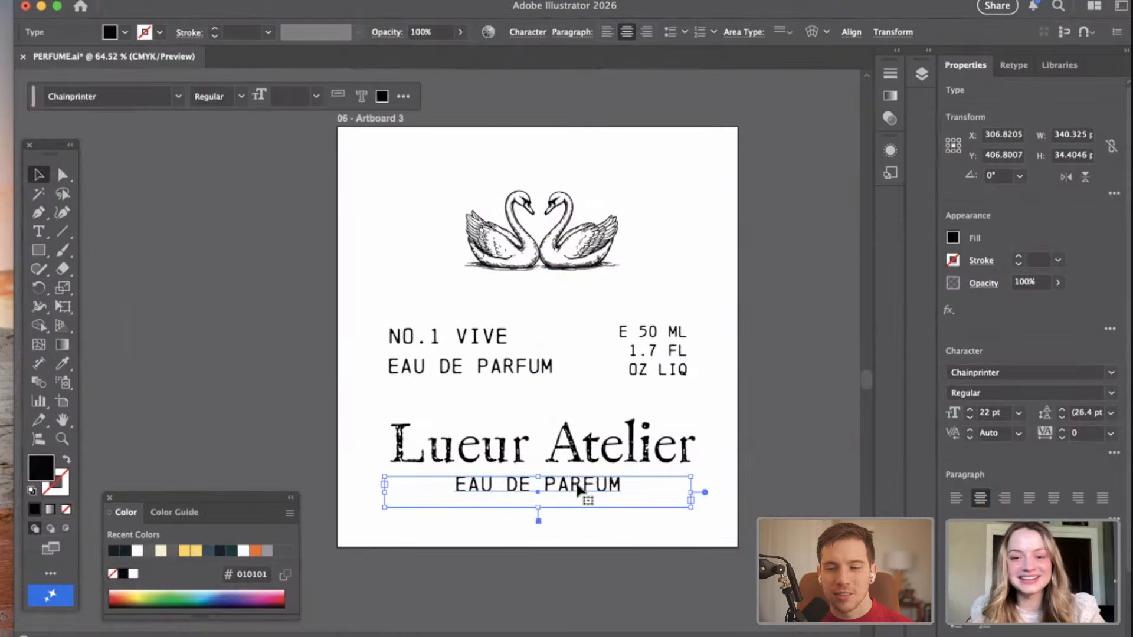
# Replace the text of the duplicated line beneath "Lueur Atelier" with "IRELAND".
pyautogui.doubleClick(587, 481)
pyautogui.press('super+a')
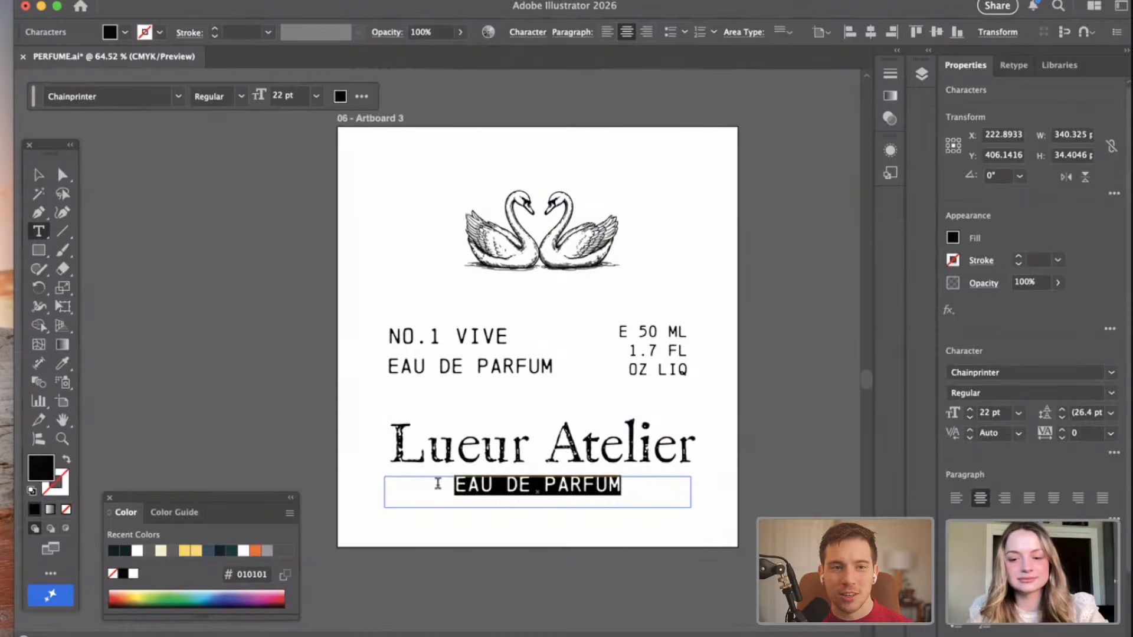
pyautogui.press('BackSpace')
pyautogui.write('IRE')
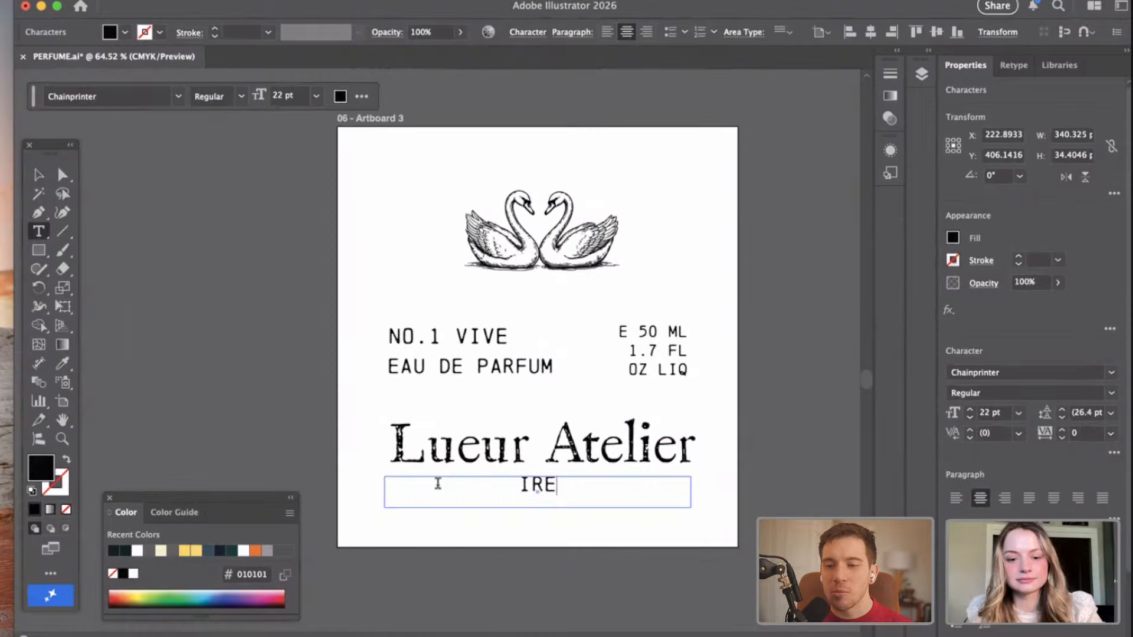
pyautogui.write('LAND')
pyautogui.press('Escape')
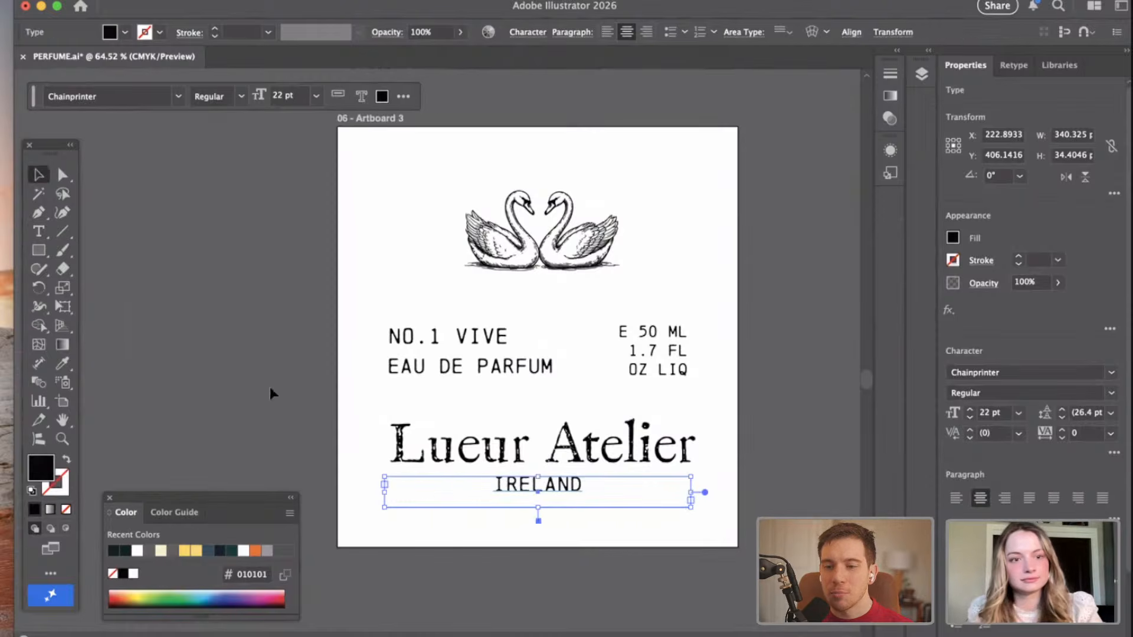
# Shift "IRELAND" slightly right to center it under "Lueur Atelier" and nudge it down about 3 pt.
pyautogui.click(270, 387)
pyautogui.moveTo(561, 491); pyautogui.dragTo(566, 491)
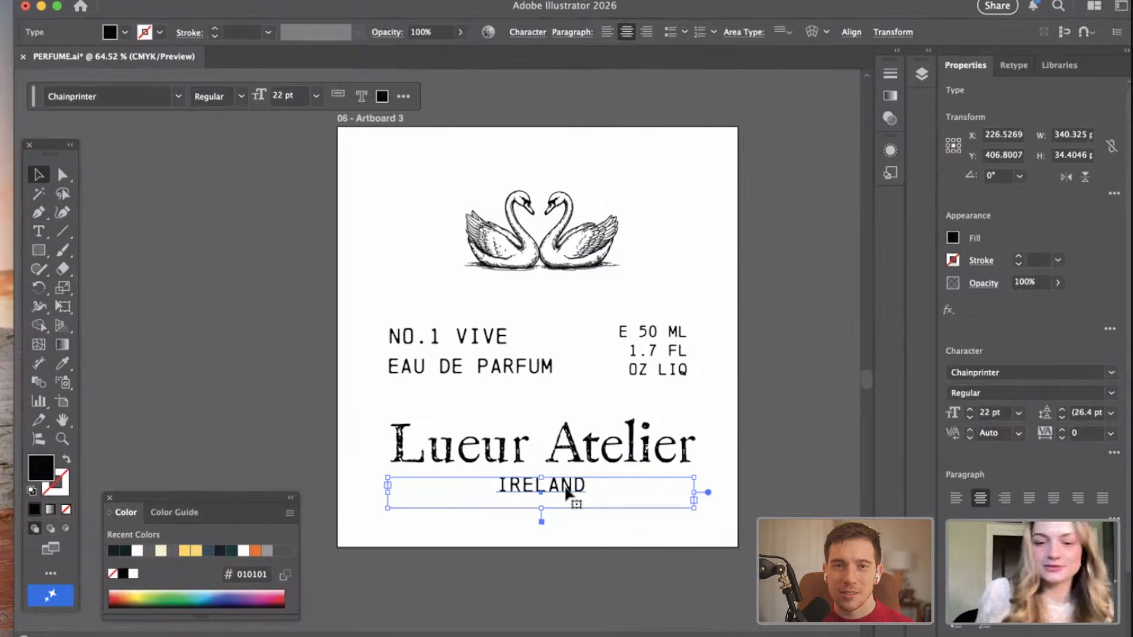
pyautogui.press('Down')
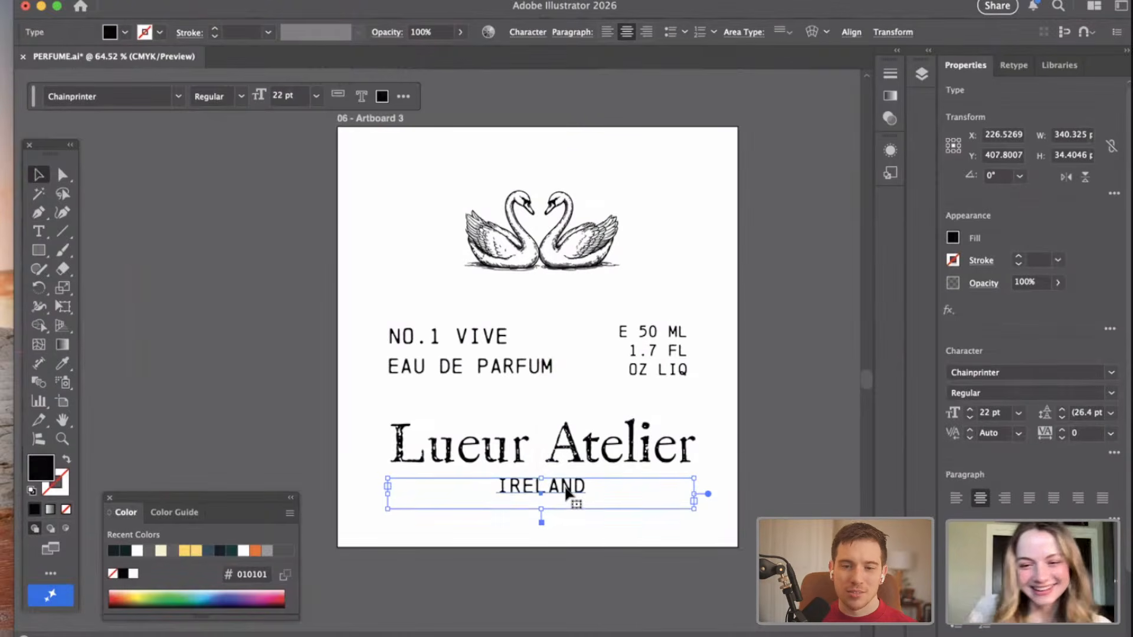
pyautogui.press('Down')
pyautogui.press('Down')
pyautogui.press('Down')
pyautogui.click(689, 381)
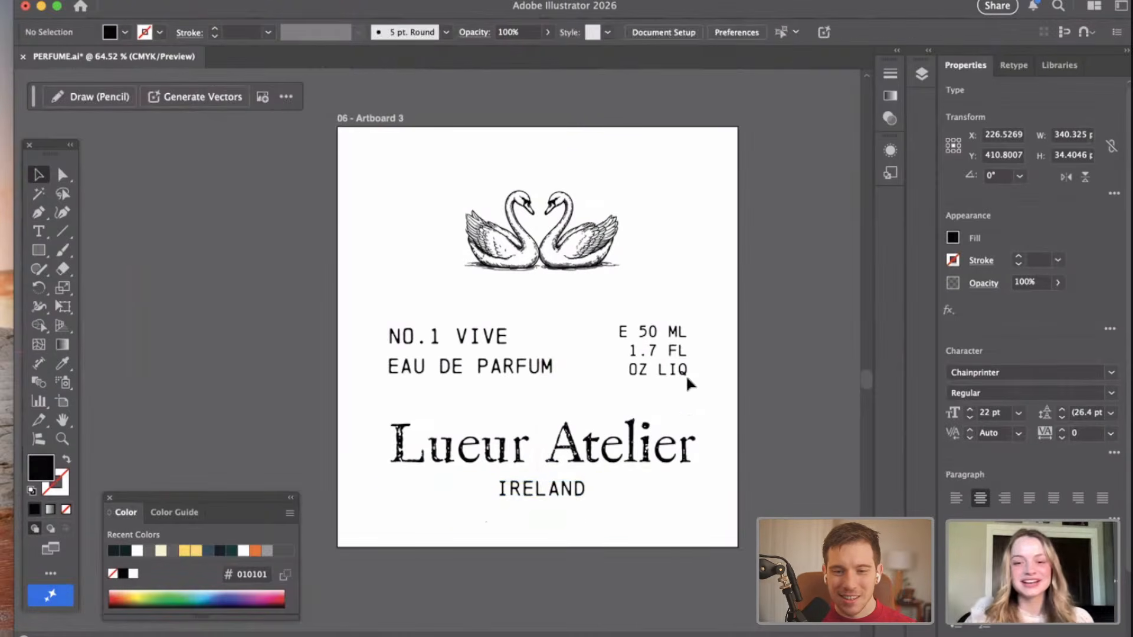
pyautogui.click(597, 491)
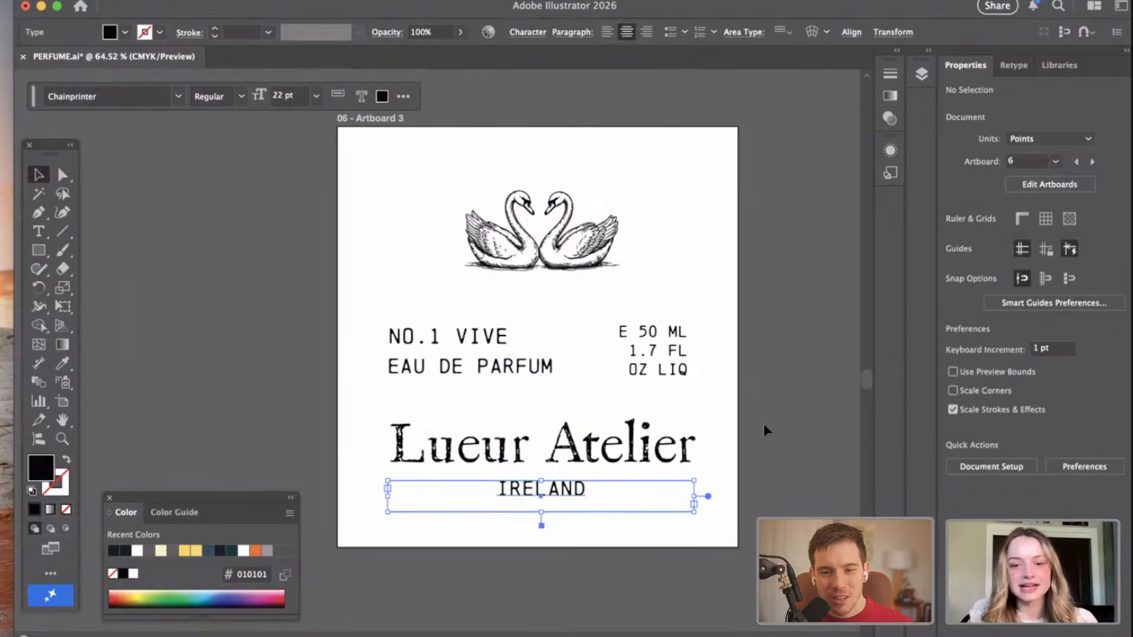
pyautogui.click(818, 449)
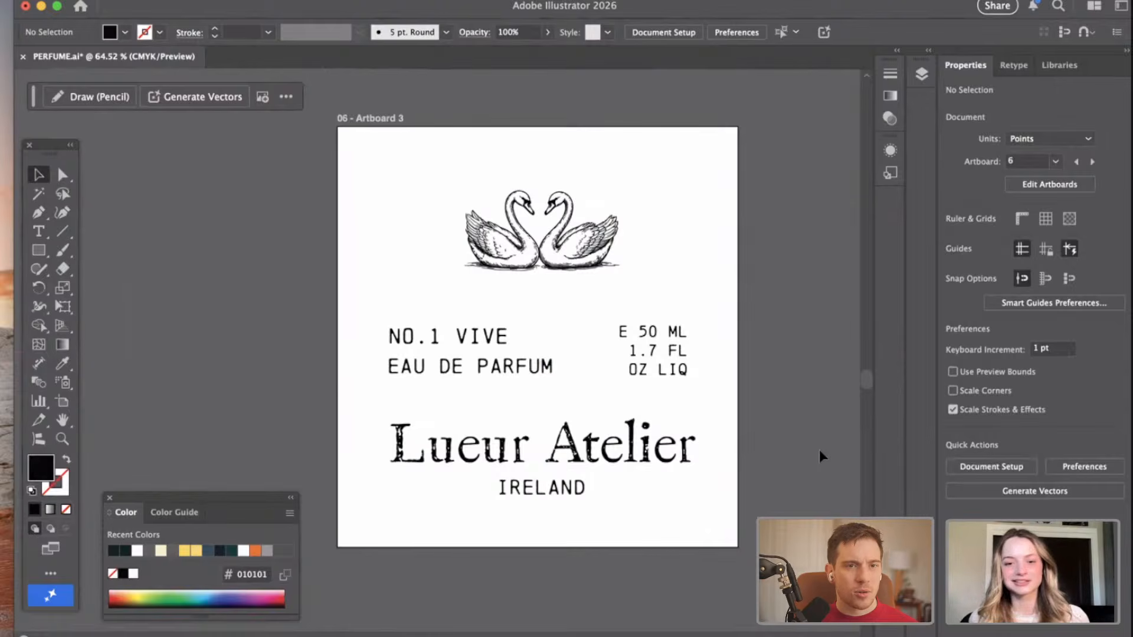
# Replace the "IRELAND" text beneath "Lueur Atelier" with "BORDEAUX".
pyautogui.moveTo(550, 498); pyautogui.dragTo(554, 499)
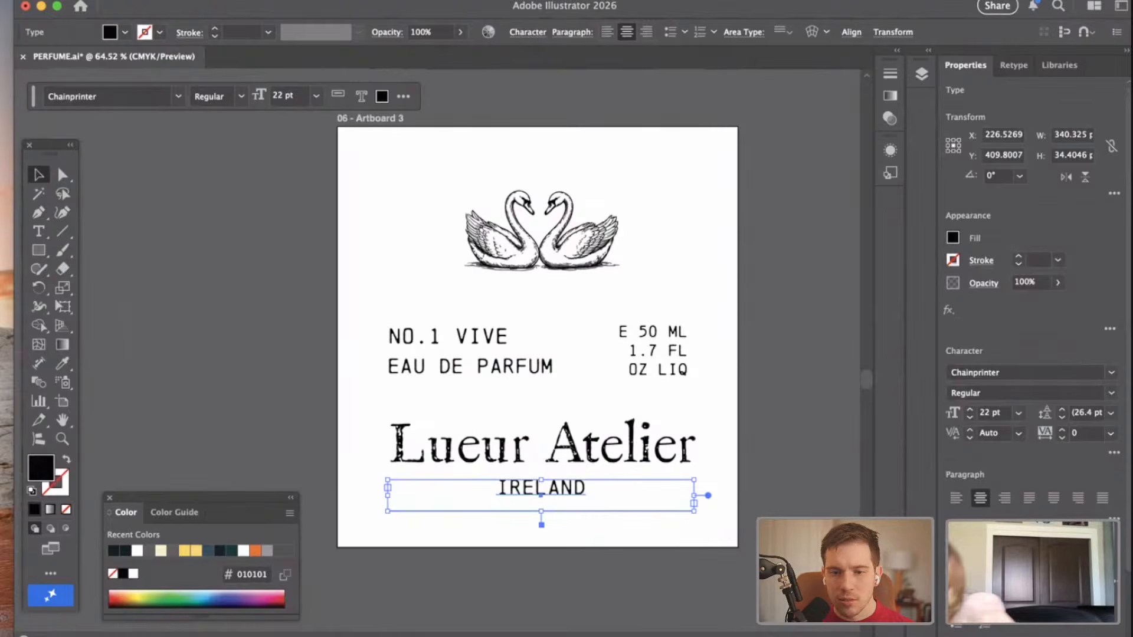
pyautogui.doubleClick(566, 490)
pyautogui.moveTo(590, 489); pyautogui.dragTo(476, 489)
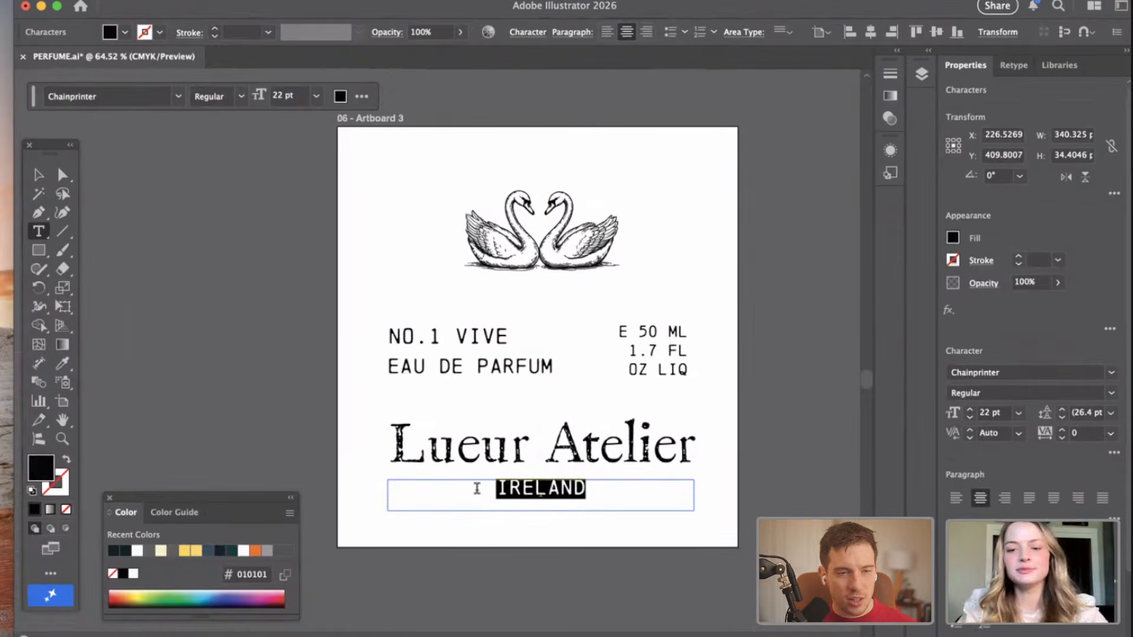
pyautogui.press('BackSpace')
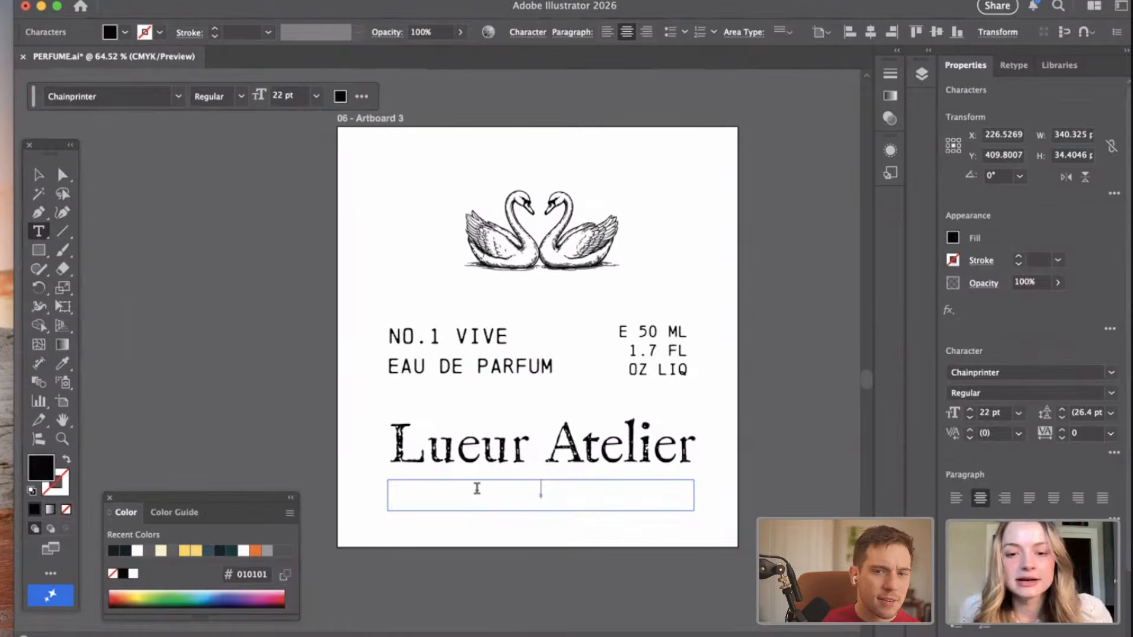
pyautogui.write('B')
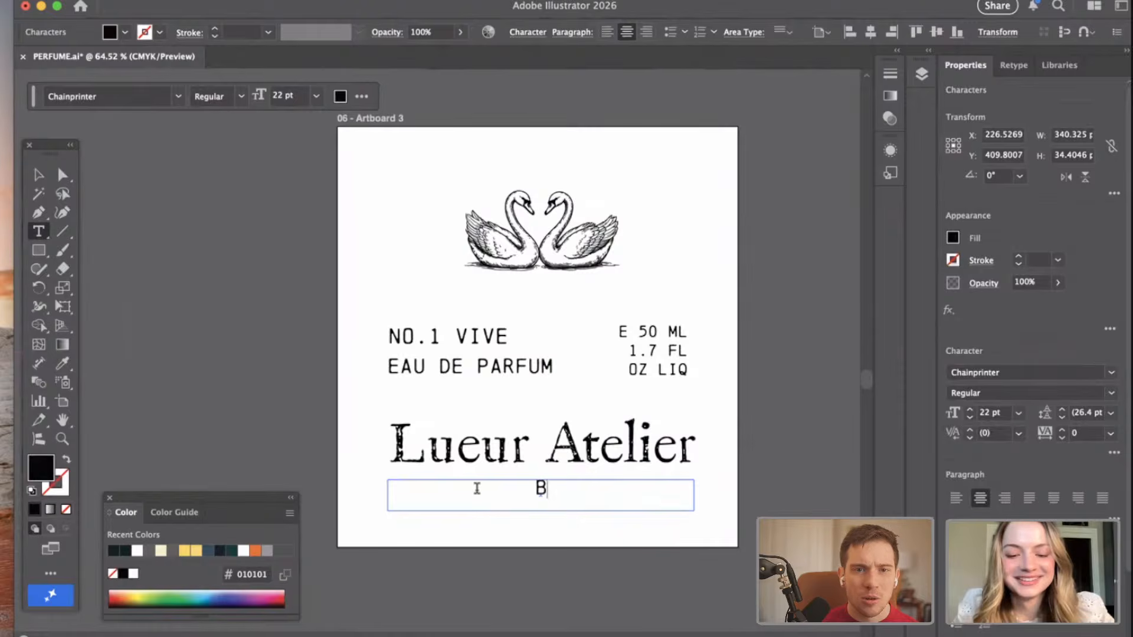
pyautogui.write('O')
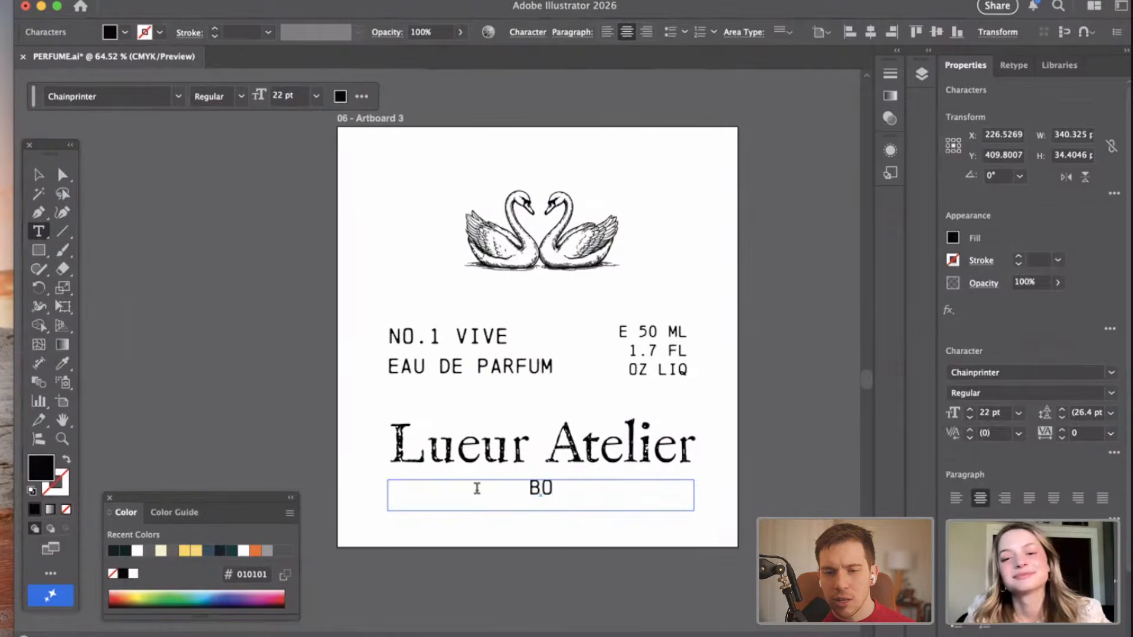
pyautogui.write('R')
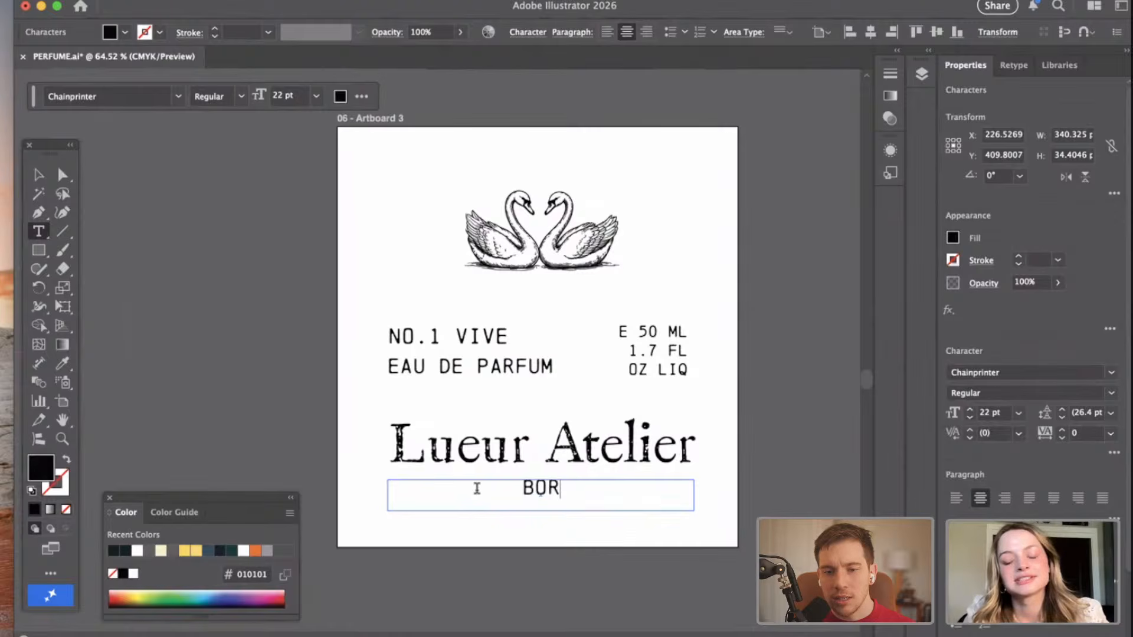
pyautogui.write('DEA')
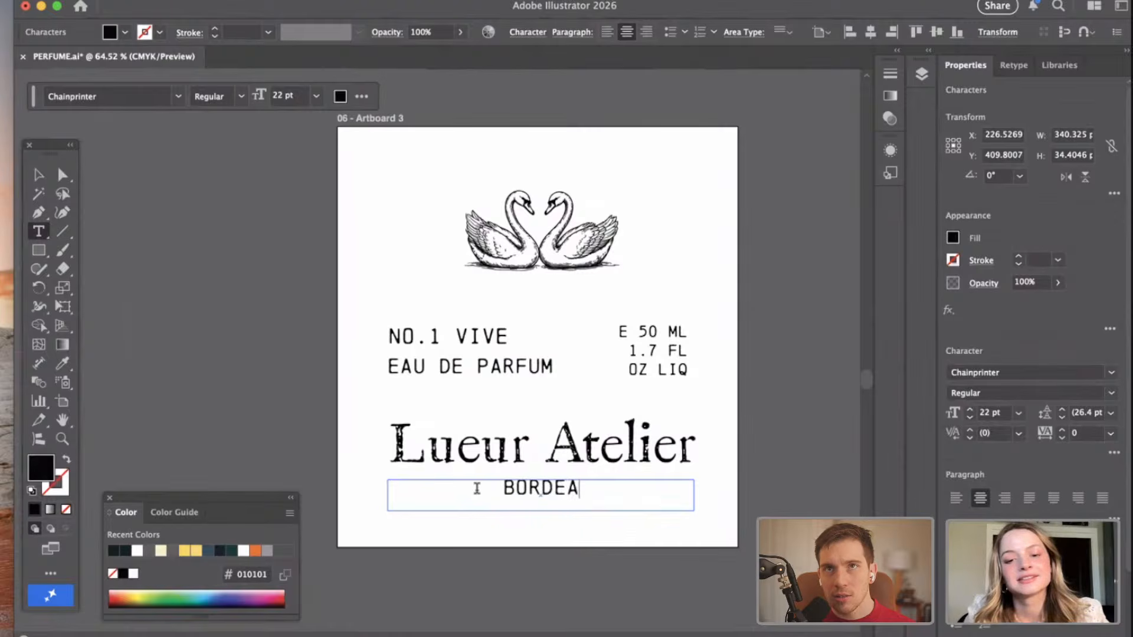
pyautogui.write('UX')
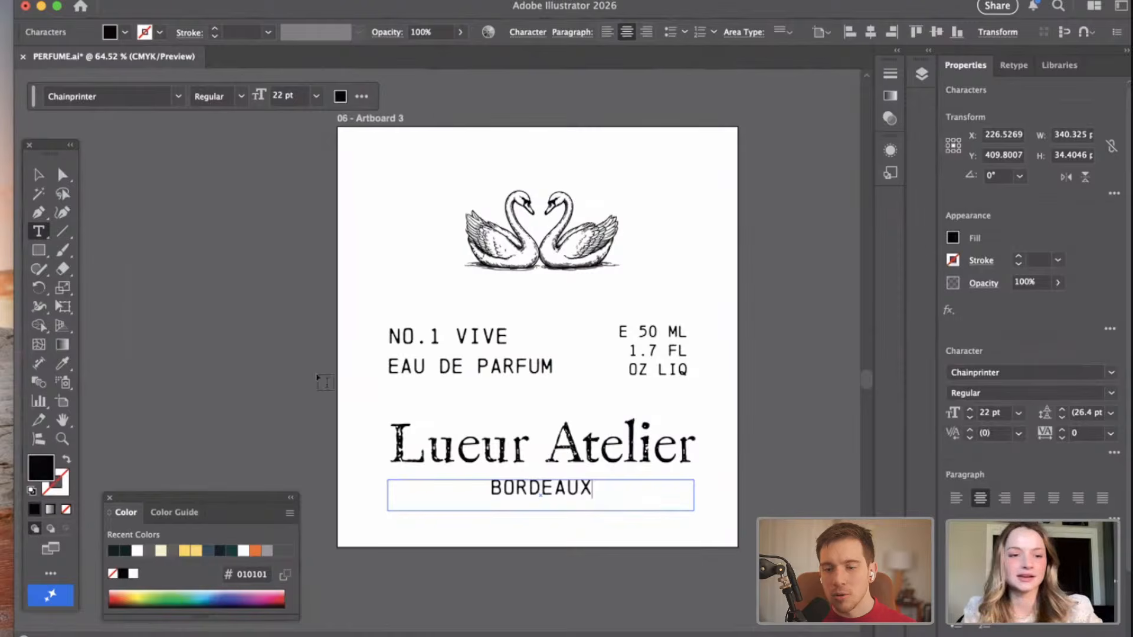
pyautogui.click(38, 175)
pyautogui.click(189, 215)
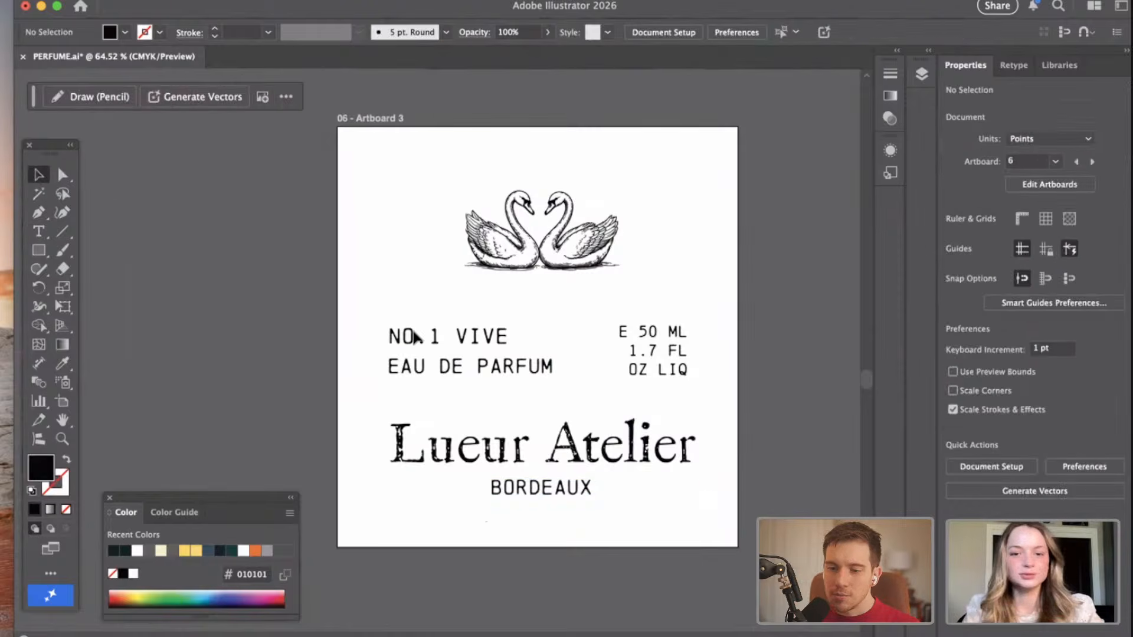
# Review the overall balance of the swan logo and text lines on Artboard 3.
pyautogui.click(586, 497)
pyautogui.click(756, 437)
pyautogui.scroll(-2, 756, 436)
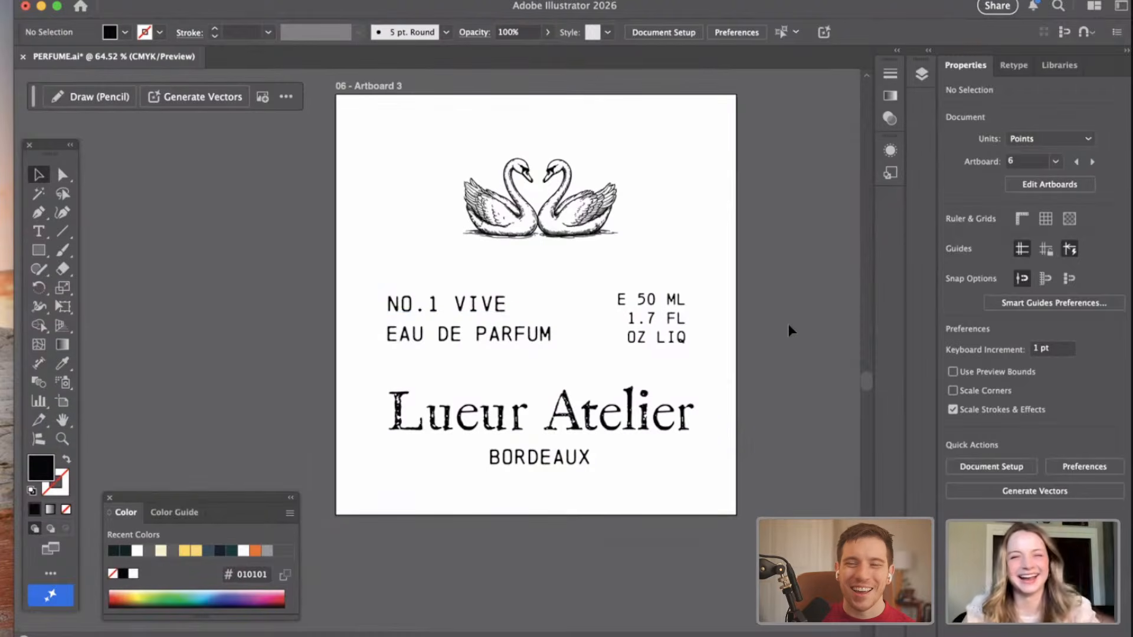
pyautogui.hscroll(-3, 788, 325)
pyautogui.scroll(-3, 788, 325)
pyautogui.hscroll(2, 787, 323)
pyautogui.scroll(1, 787, 324)
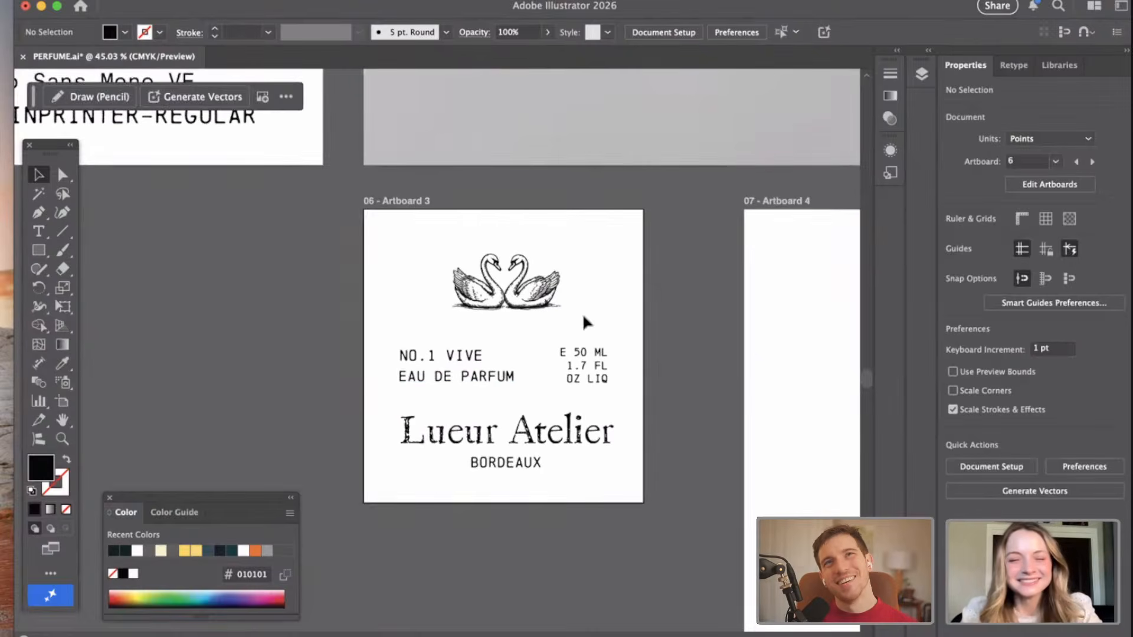
pyautogui.click(590, 381)
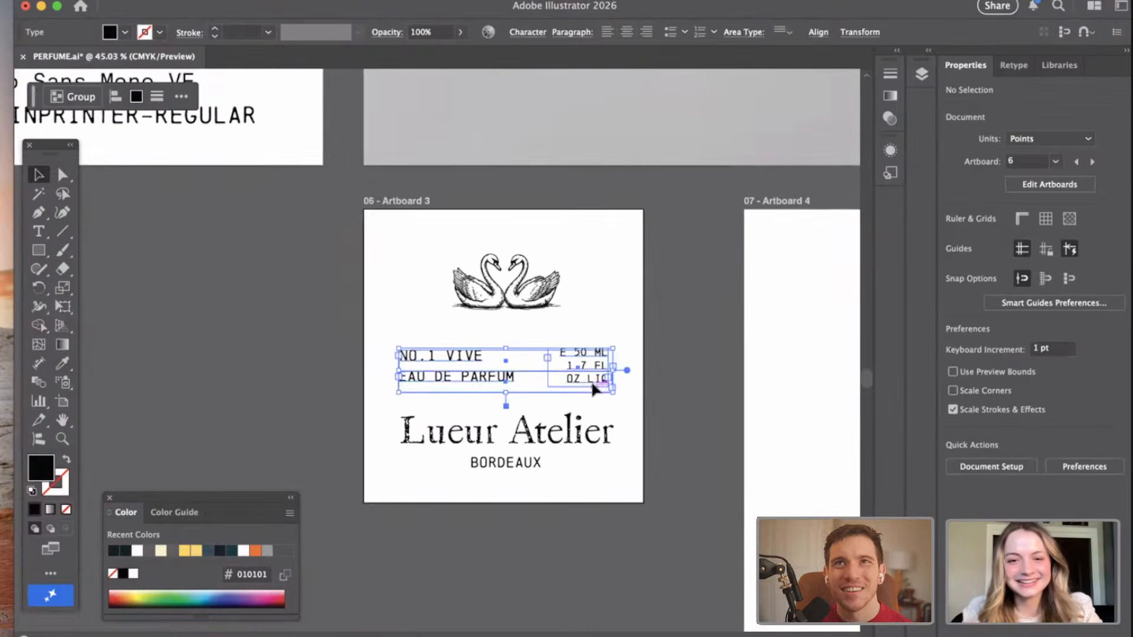
pyautogui.click(675, 316)
# Enlarge the swan logo on Artboard 3 slightly and adjust its position above the text lines.
pyautogui.scroll(3, 675, 316)
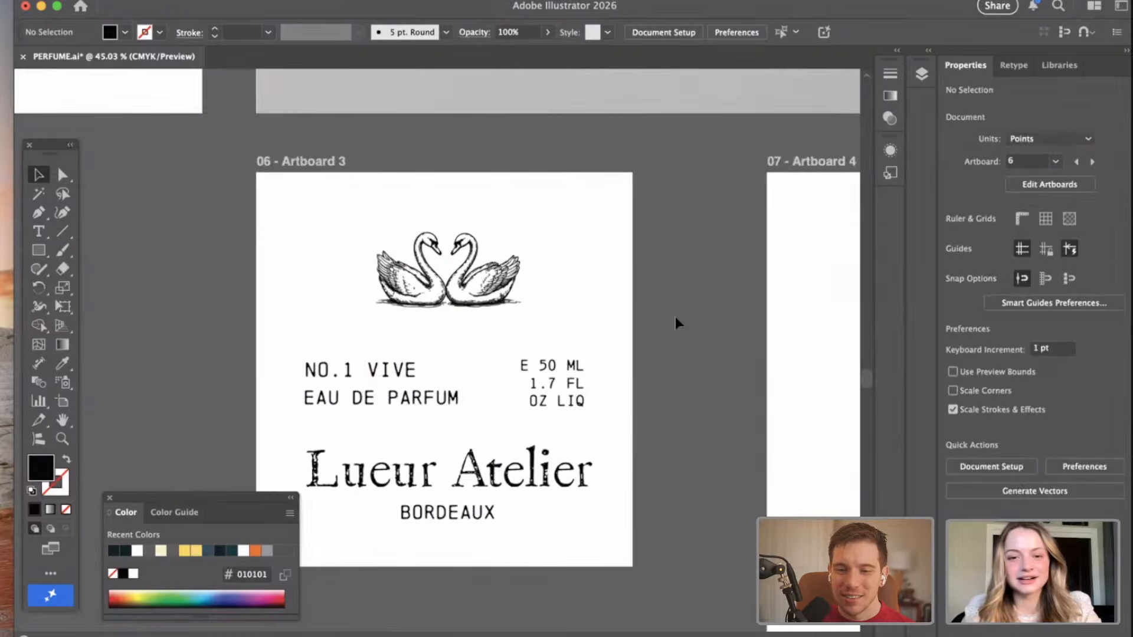
pyautogui.hscroll(-2, 674, 317)
pyautogui.scroll(-1, 675, 316)
pyautogui.click(518, 285)
pyautogui.click(559, 297)
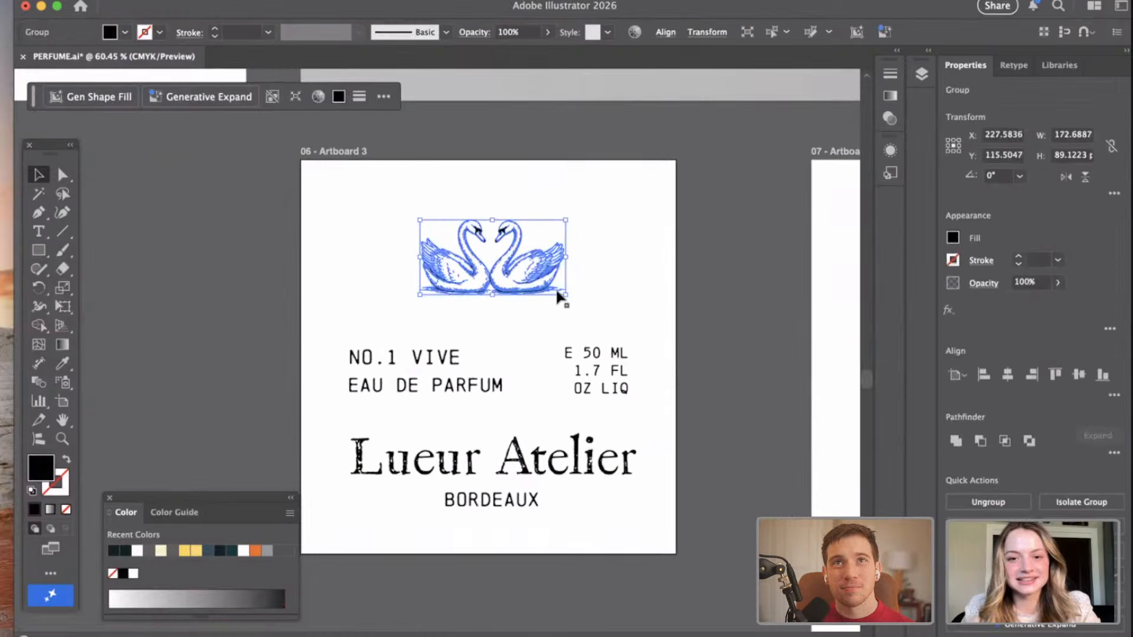
pyautogui.moveTo(566, 298); pyautogui.dragTo(581, 302)
pyautogui.click(717, 258)
pyautogui.moveTo(557, 262)
pyautogui.mouseDown()
pyautogui.moveTo(544, 260)
pyautogui.moveTo(569, 263)
pyautogui.mouseUp()
pyautogui.click(742, 242)
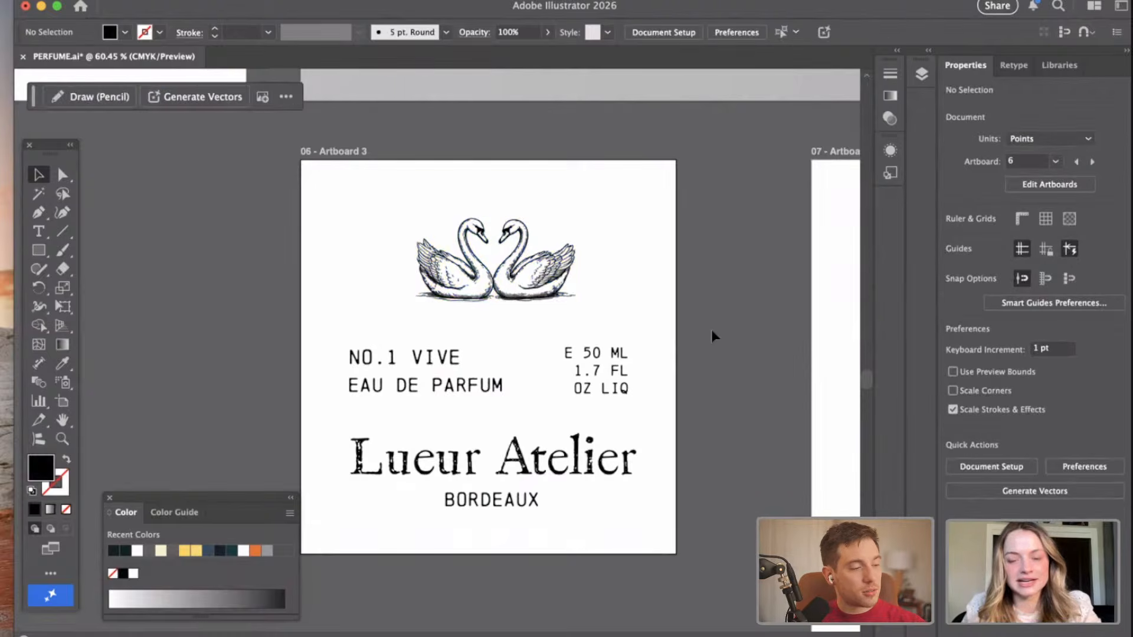
# Duplicate "Lueur Atelier" and "BORDEAUX" from Artboard 3 into the lower part of Artboard 4, centered horizontally.
pyautogui.scroll(-4, 712, 335)
pyautogui.hscroll(4, 712, 335)
pyautogui.hscroll(3, 713, 334)
pyautogui.scroll(-3, 620, 340)
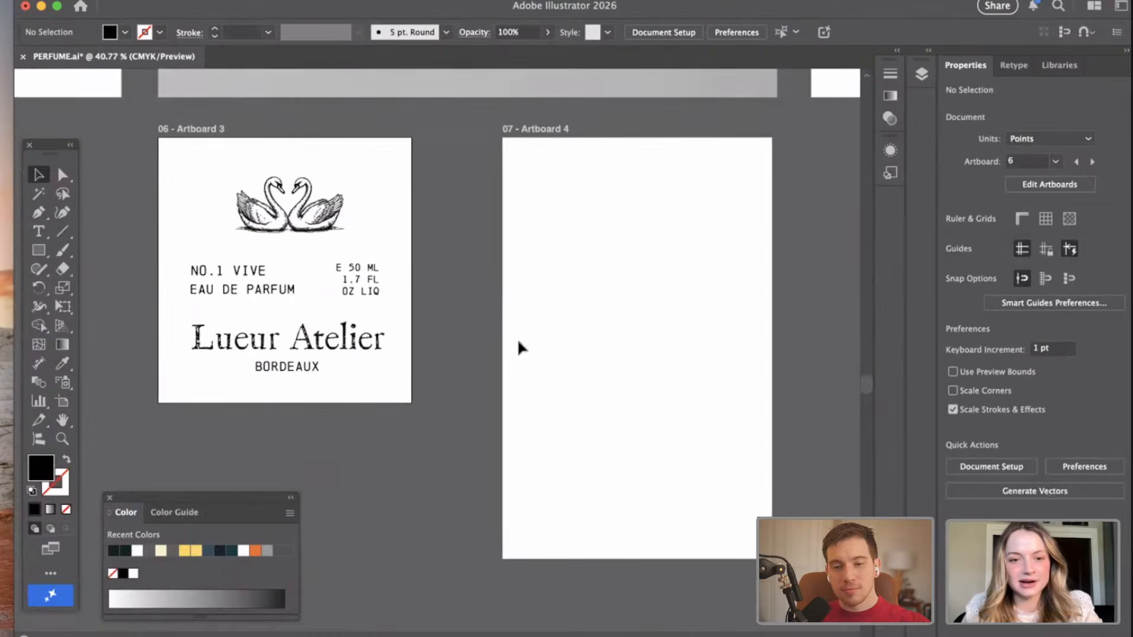
pyautogui.click(272, 339)
pyautogui.click(552, 396)
pyautogui.moveTo(358, 342); pyautogui.dragTo(658, 492)
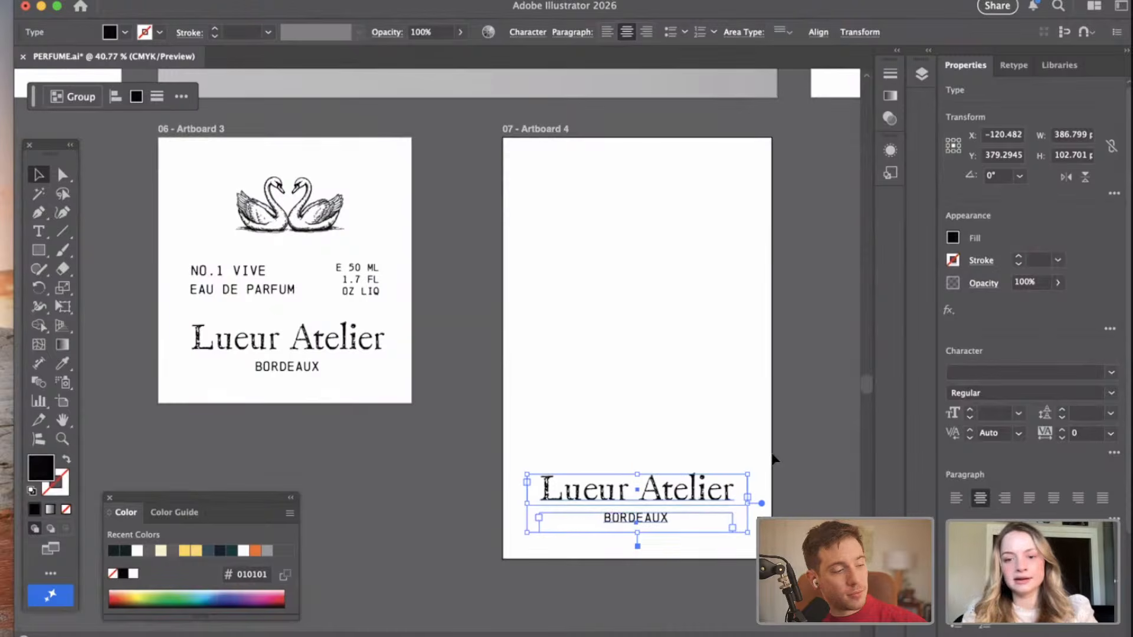
pyautogui.click(784, 435)
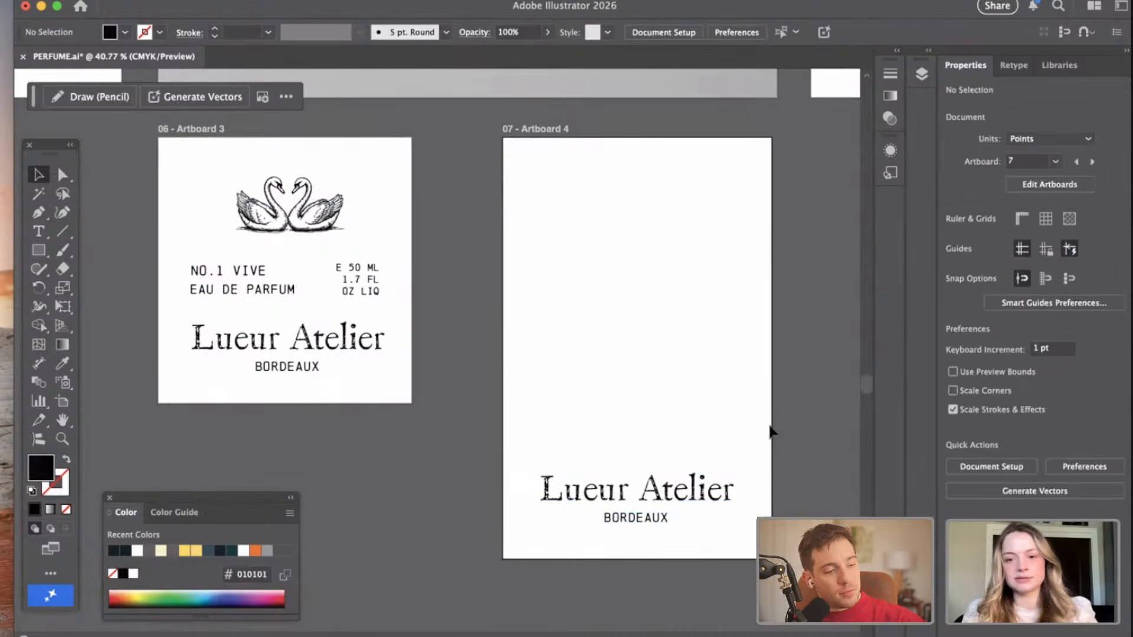
# Nudge the "Lueur Atelier" copy on Artboard 4 slightly up, away from "BORDEAUX".
pyautogui.hscroll(2, 769, 425)
pyautogui.click(675, 489)
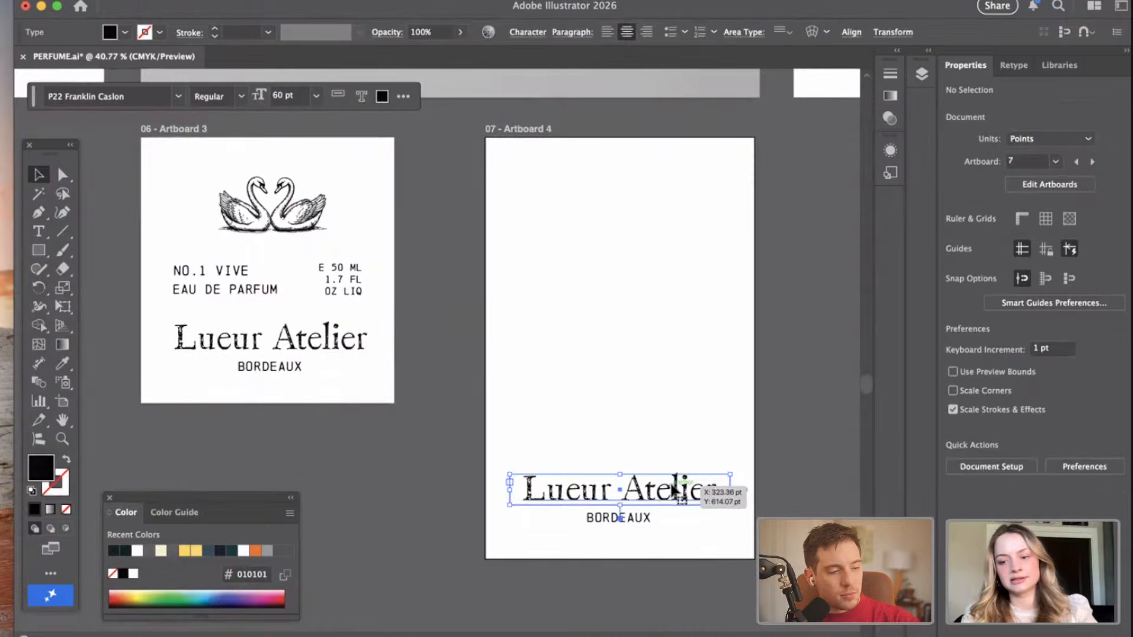
pyautogui.click(347, 470)
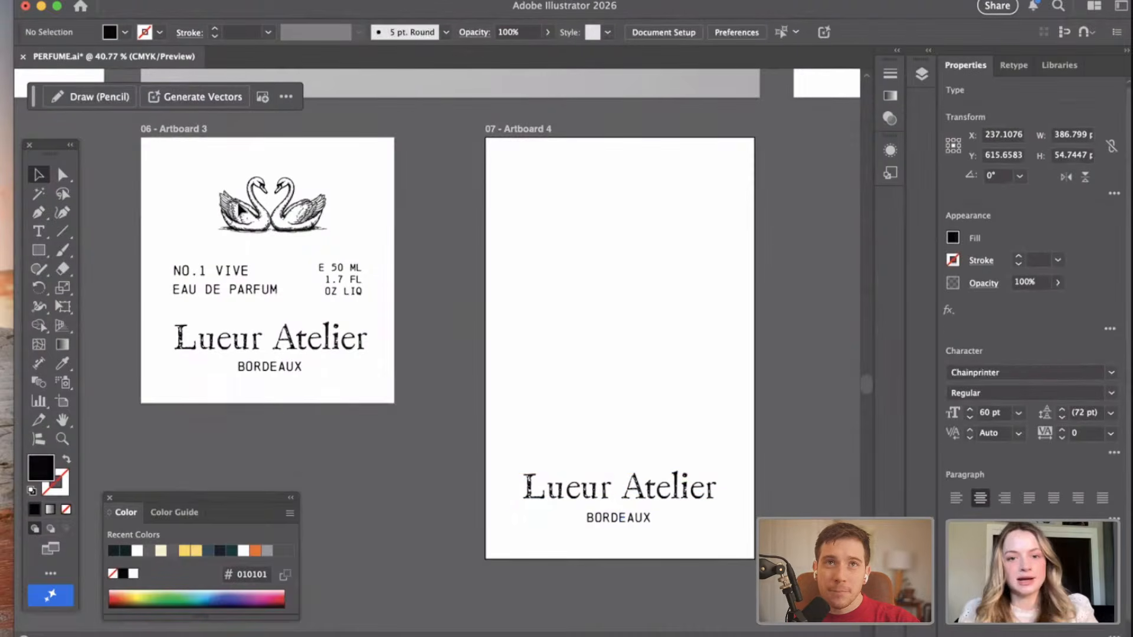
# Set the font size of "EAU DE PARFUM" on Artboard 3 to 19 pt.
pyautogui.scroll(3, 158, 264)
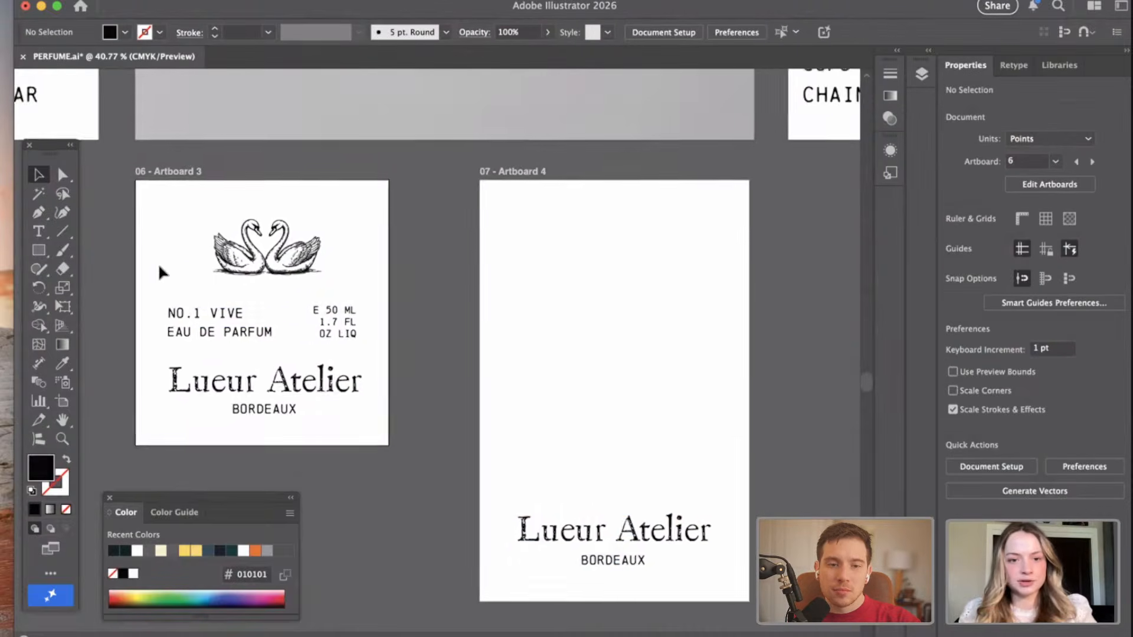
pyautogui.hscroll(2, 157, 268)
pyautogui.click(167, 336)
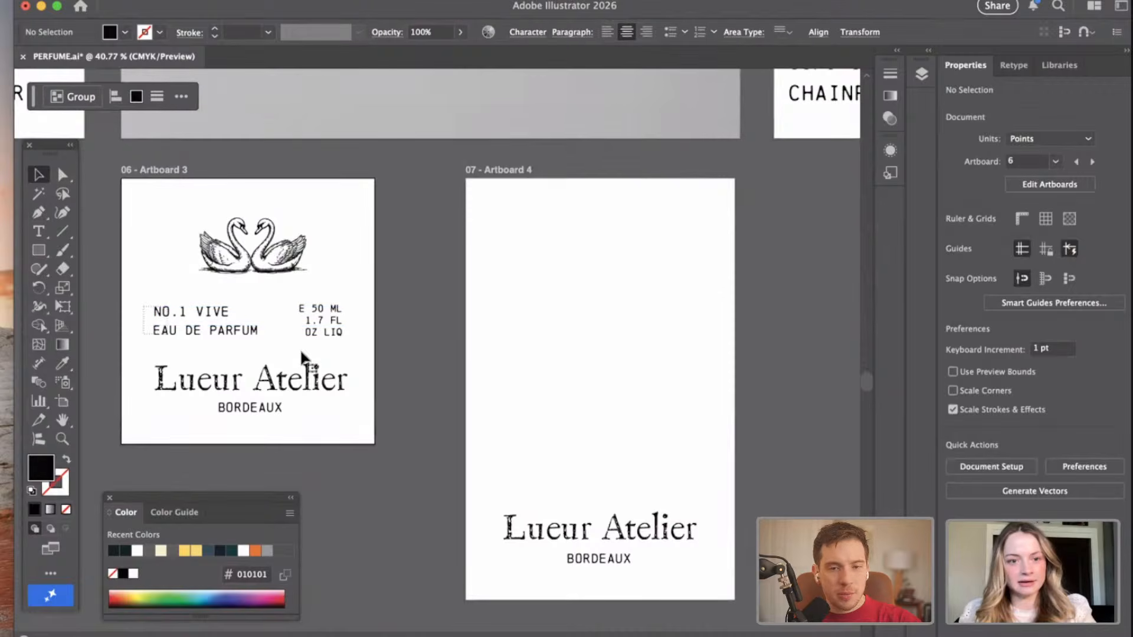
pyautogui.click(536, 381)
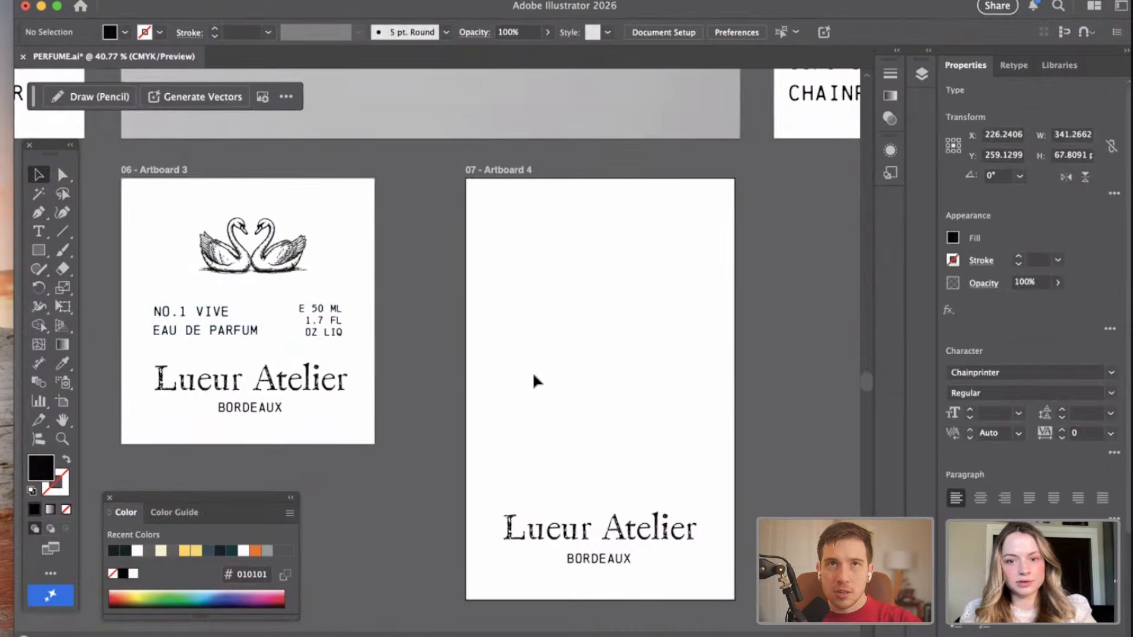
pyautogui.click(217, 332)
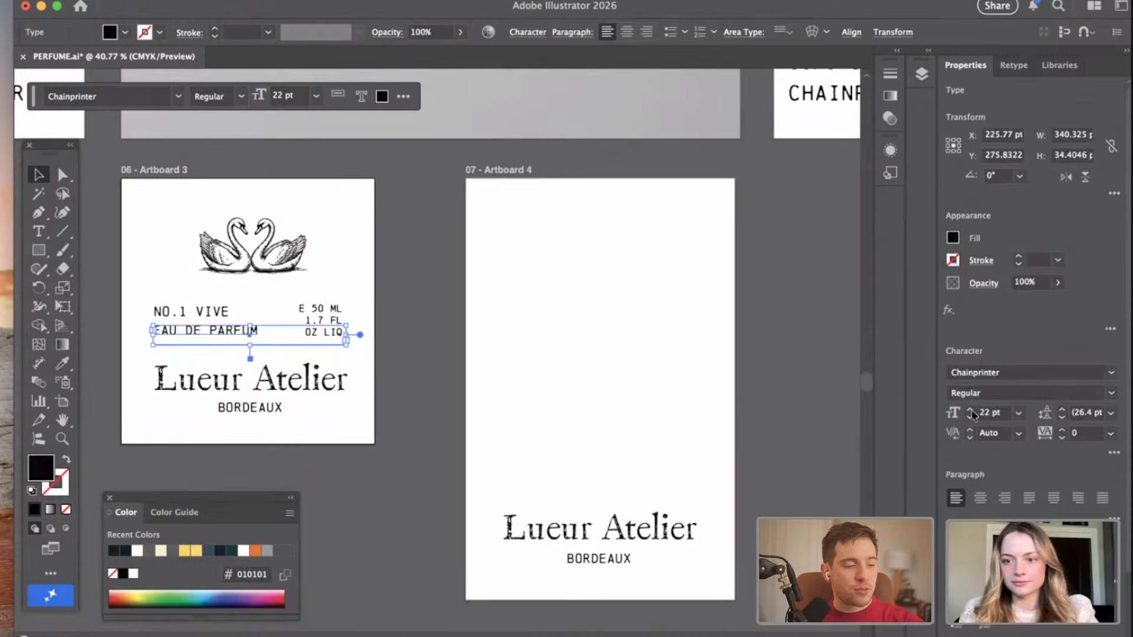
pyautogui.click(969, 417)
pyautogui.click(970, 417)
pyautogui.click(969, 417)
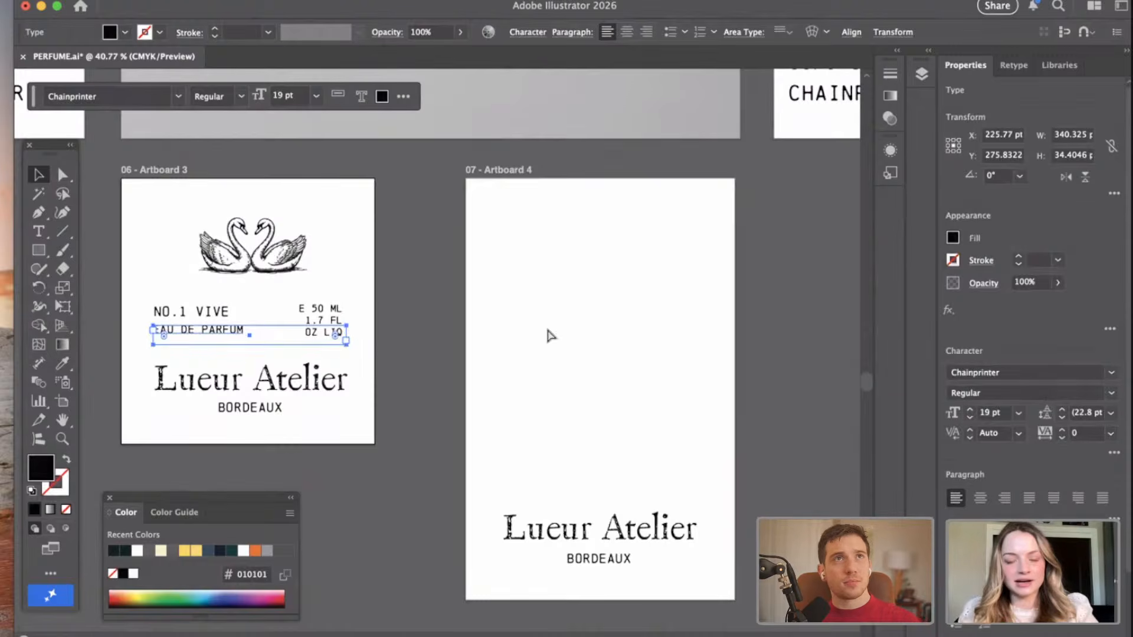
# Nudge "EAU DE PARFUM" on Artboard 3 down 2 pt.
pyautogui.scroll(5, 184, 354)
pyautogui.click(259, 353)
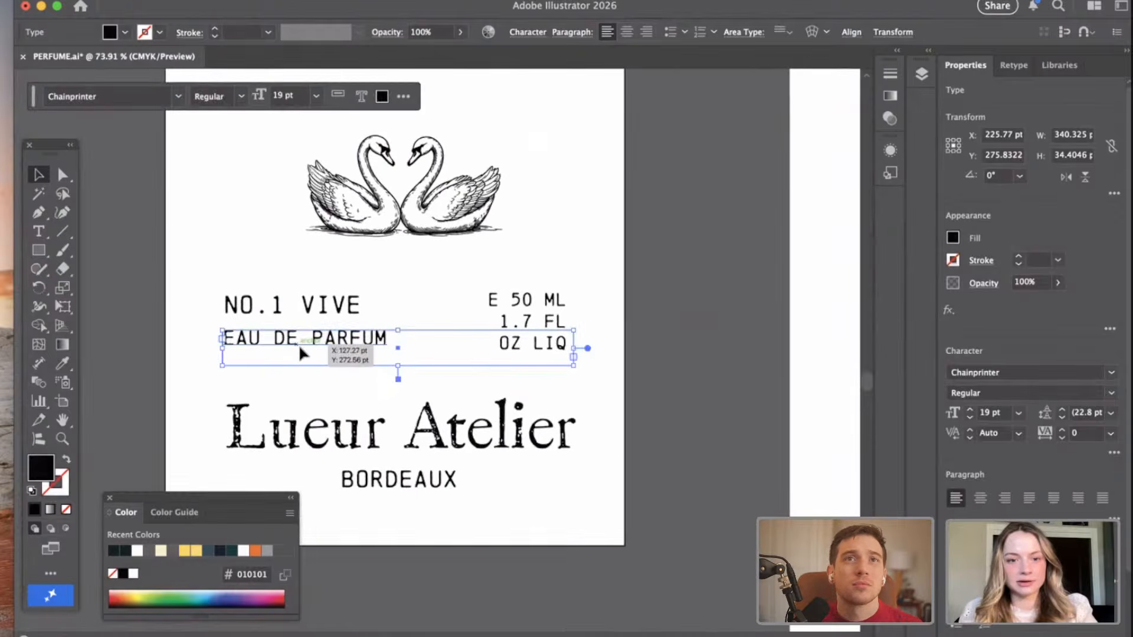
pyautogui.press('Down')
pyautogui.press('Down')
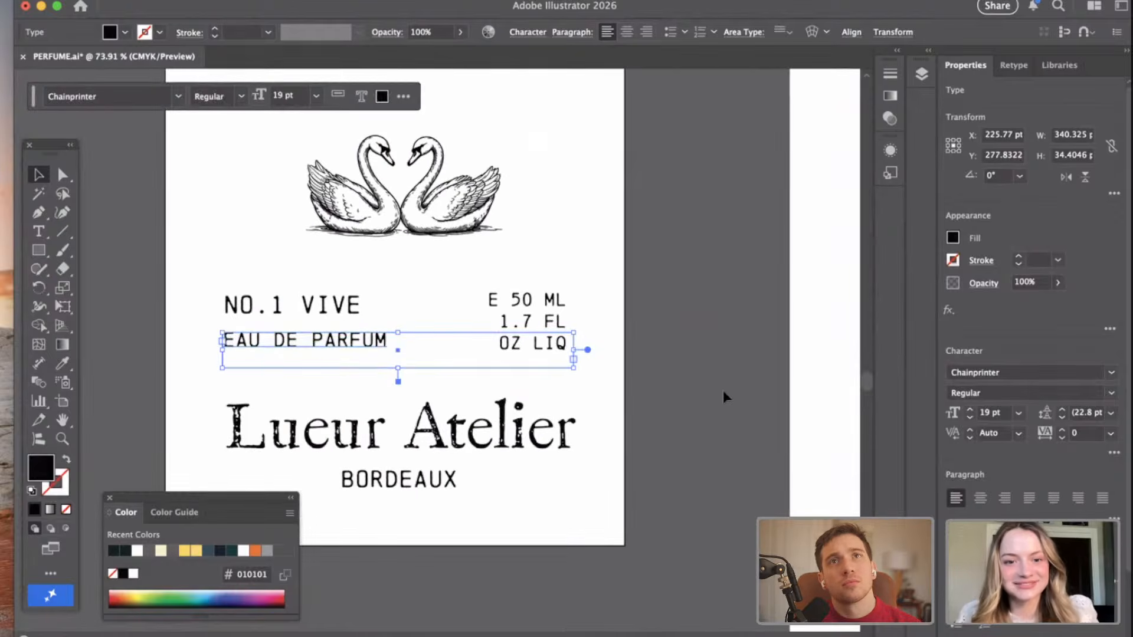
pyautogui.click(739, 366)
# Copy "NO.1 VIVE" and "EAU DE PARFUM" from Artboard 3 and place the copies around the middle of Artboard 4.
pyautogui.scroll(-5, 739, 362)
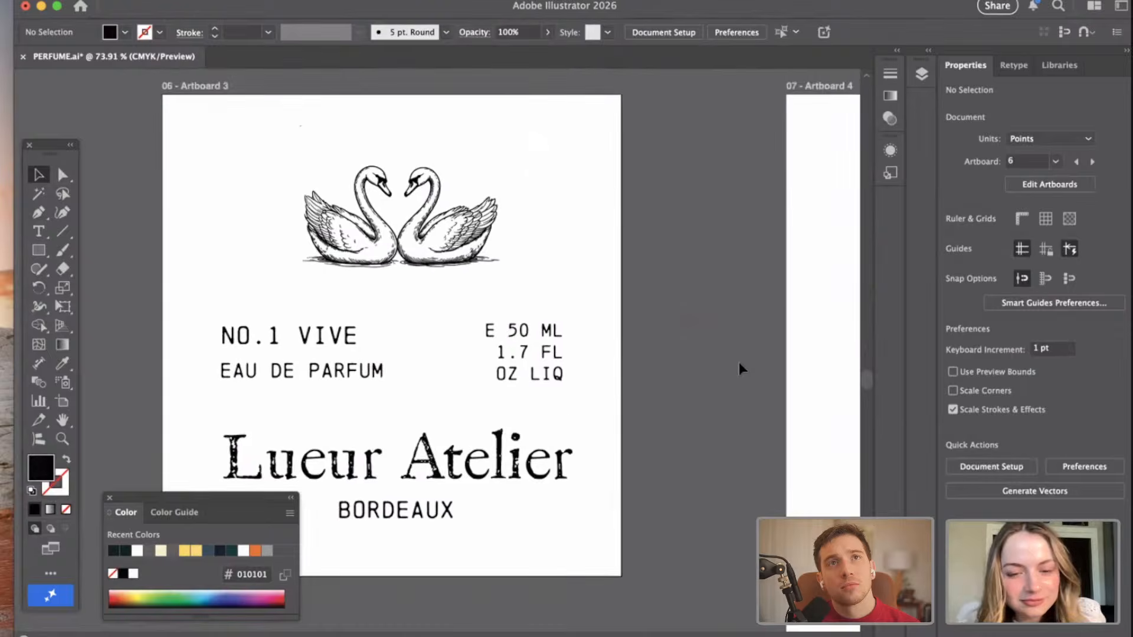
pyautogui.hscroll(3, 738, 359)
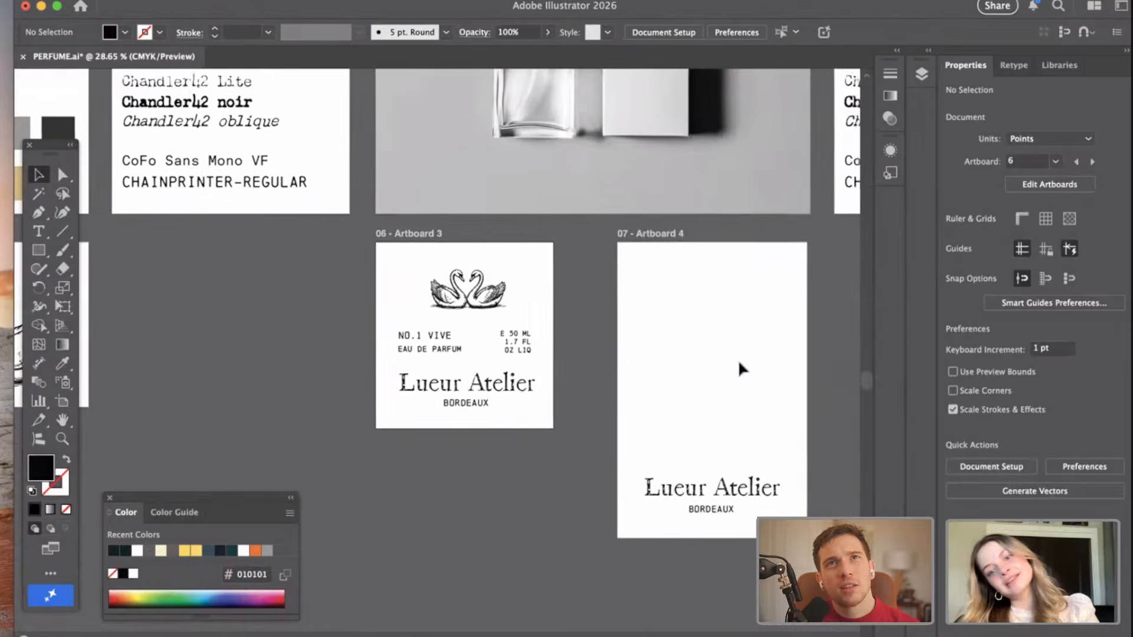
pyautogui.scroll(2, 737, 359)
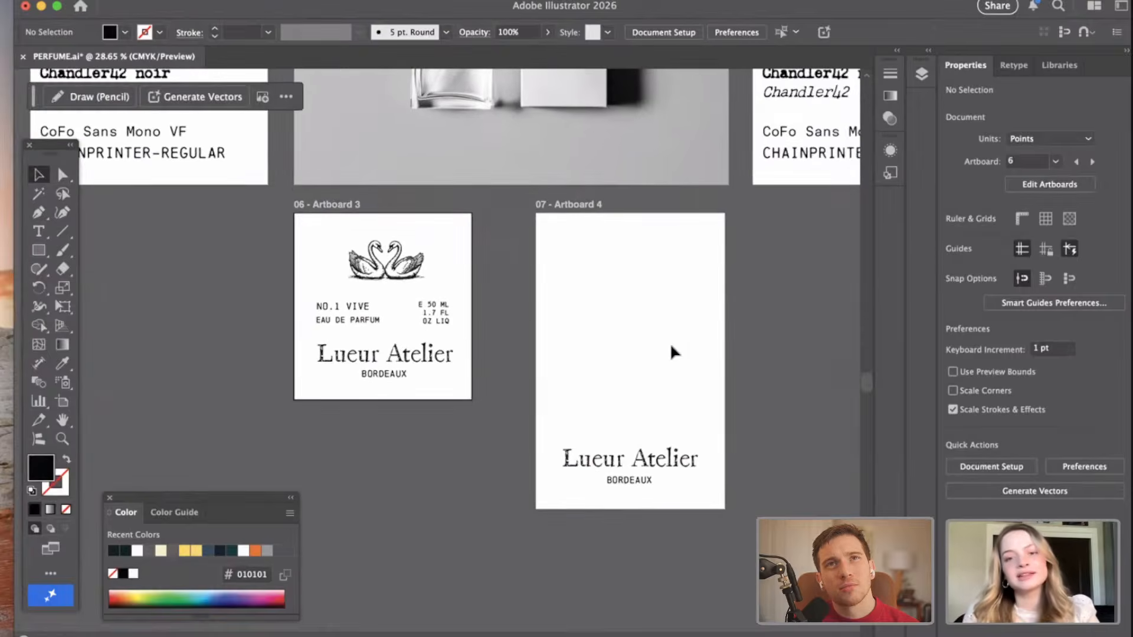
pyautogui.hscroll(1, 665, 406)
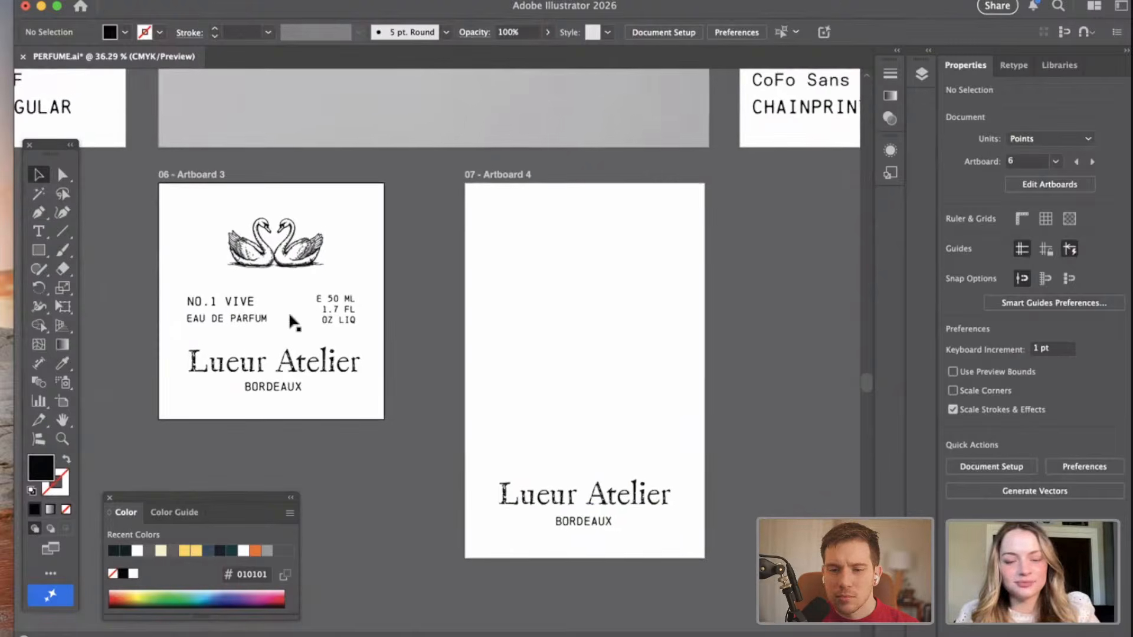
pyautogui.click(239, 301)
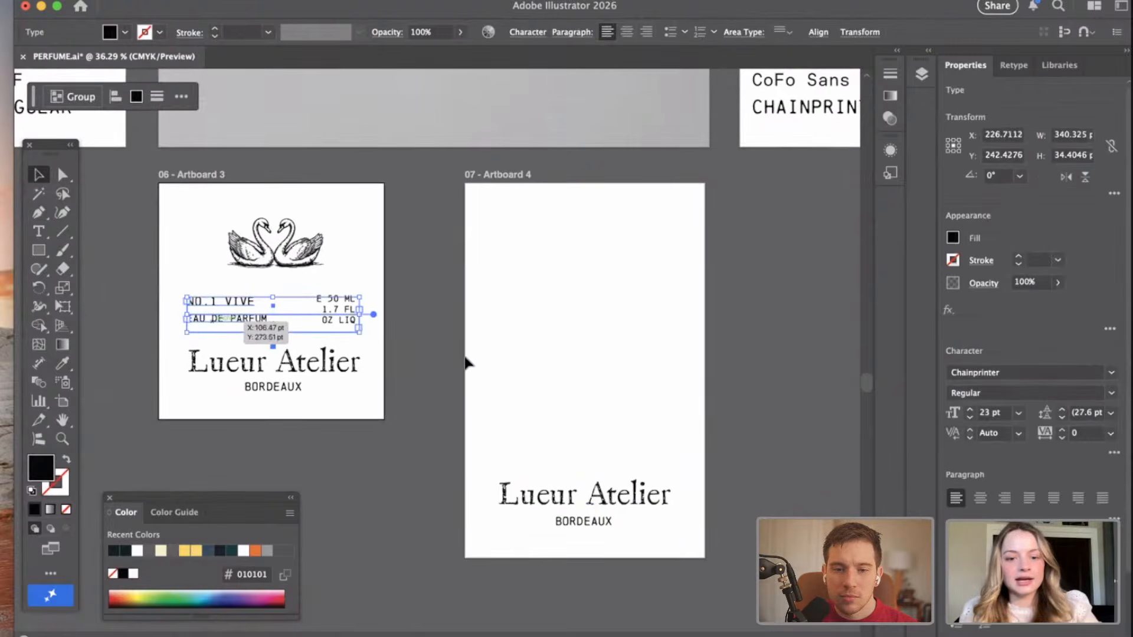
pyautogui.click(588, 331)
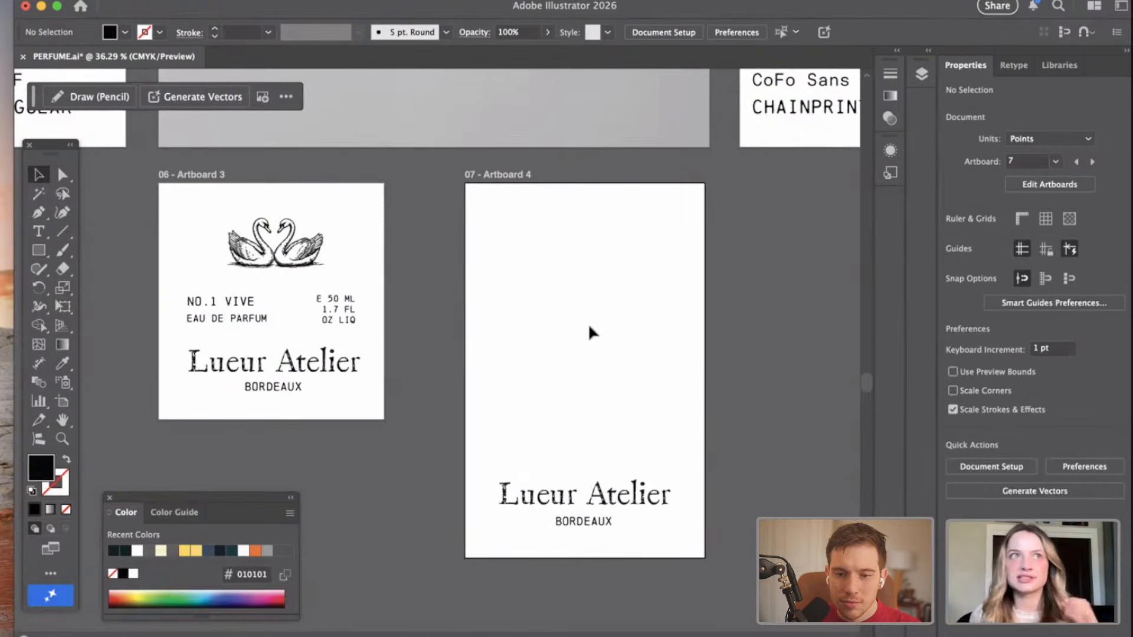
pyautogui.press('super+v')
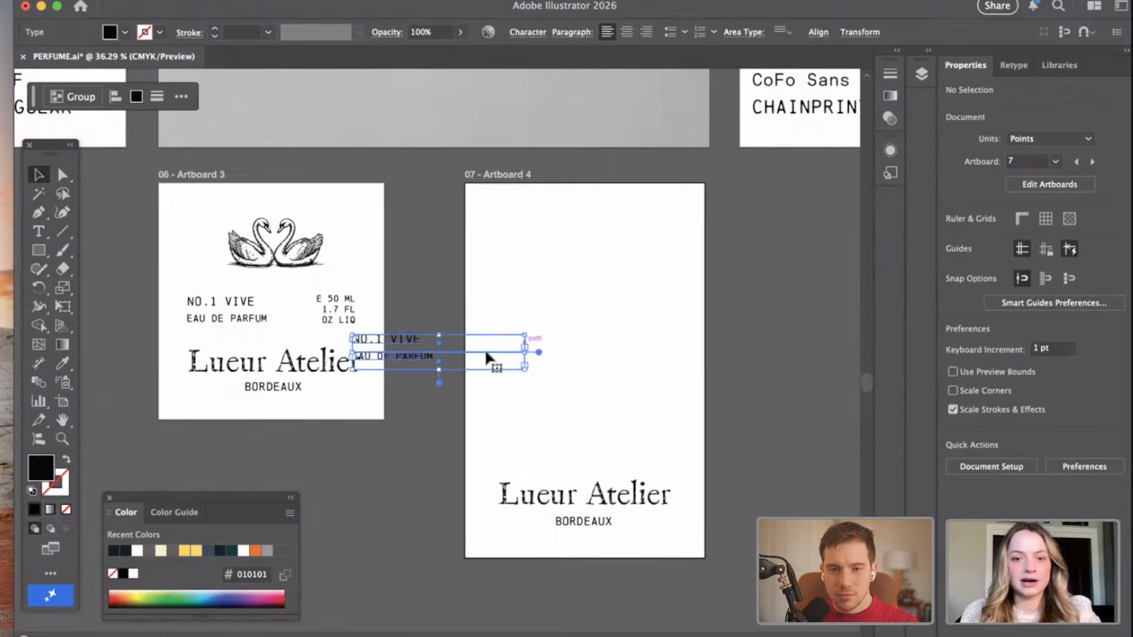
pyautogui.moveTo(399, 345); pyautogui.dragTo(577, 323)
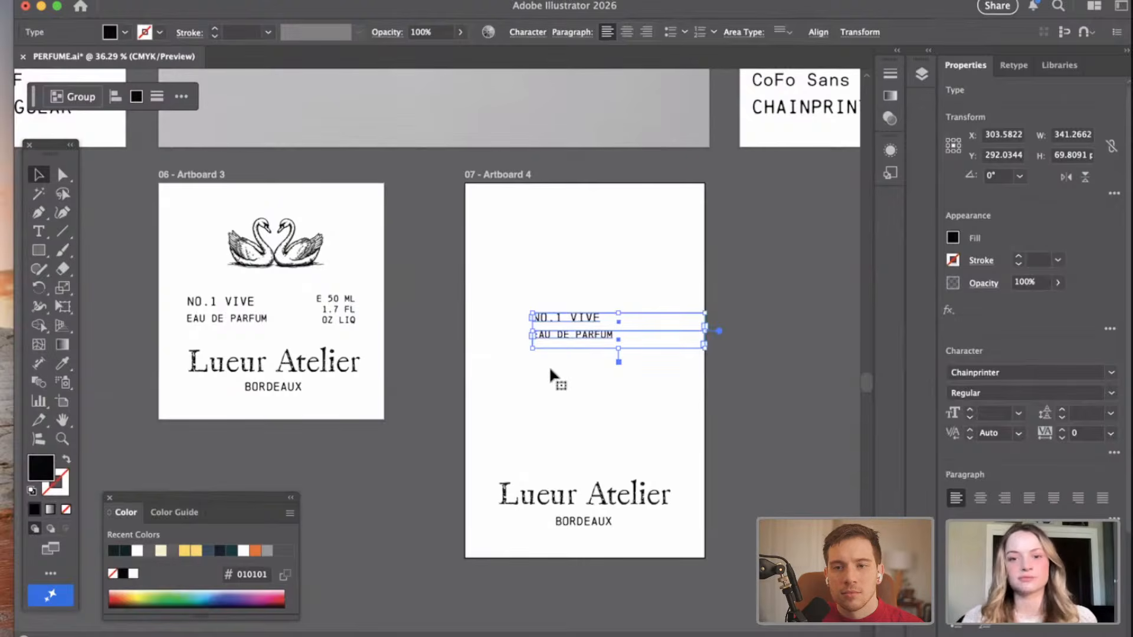
# Move "EAU DE PARFUM" on Artboard 4 down, leaving a wider gap below "NO.1 VIVE".
pyautogui.click(536, 393)
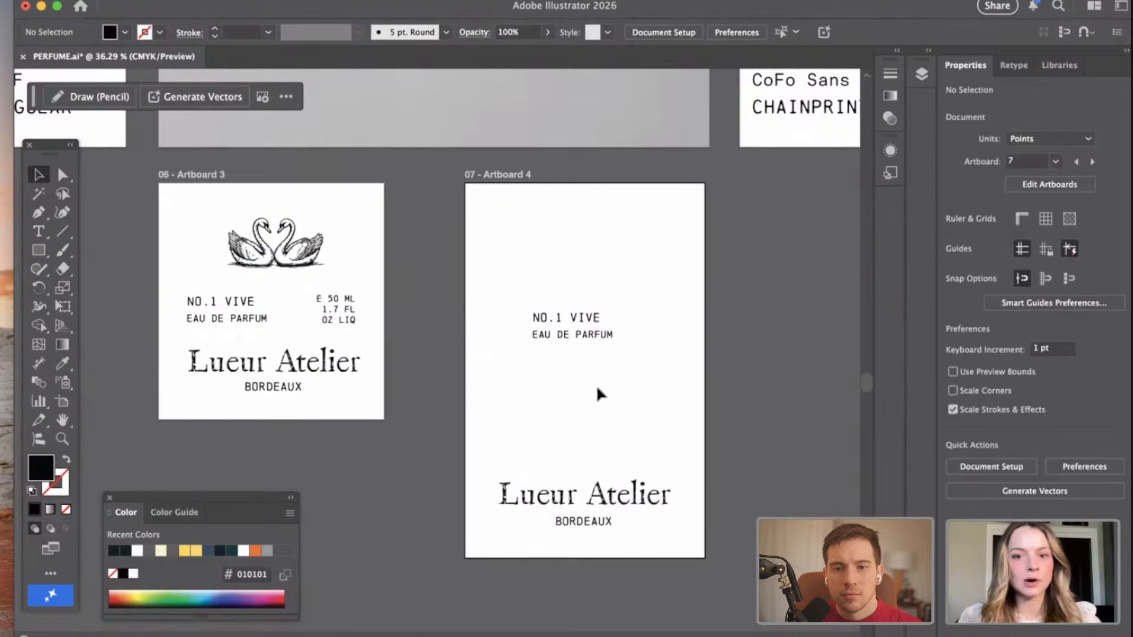
pyautogui.moveTo(578, 339); pyautogui.dragTo(577, 361)
pyautogui.click(593, 292)
# Set the font size of "NO.1 VIVE" on Artboard 4 to 30 pt.
pyautogui.click(575, 318)
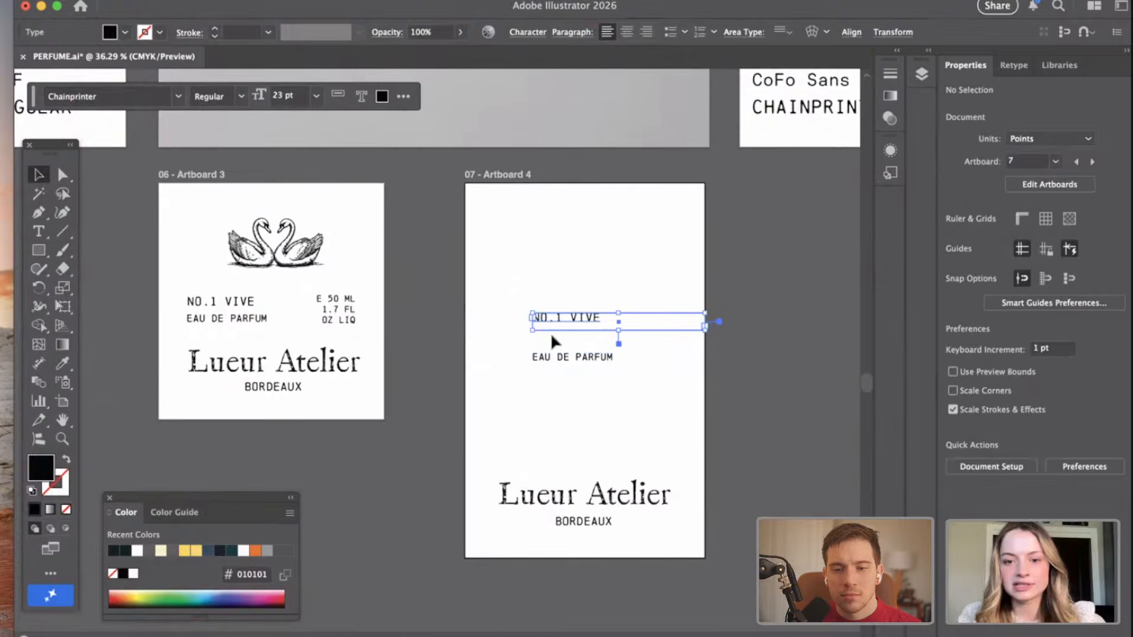
pyautogui.scroll(3, 634, 425)
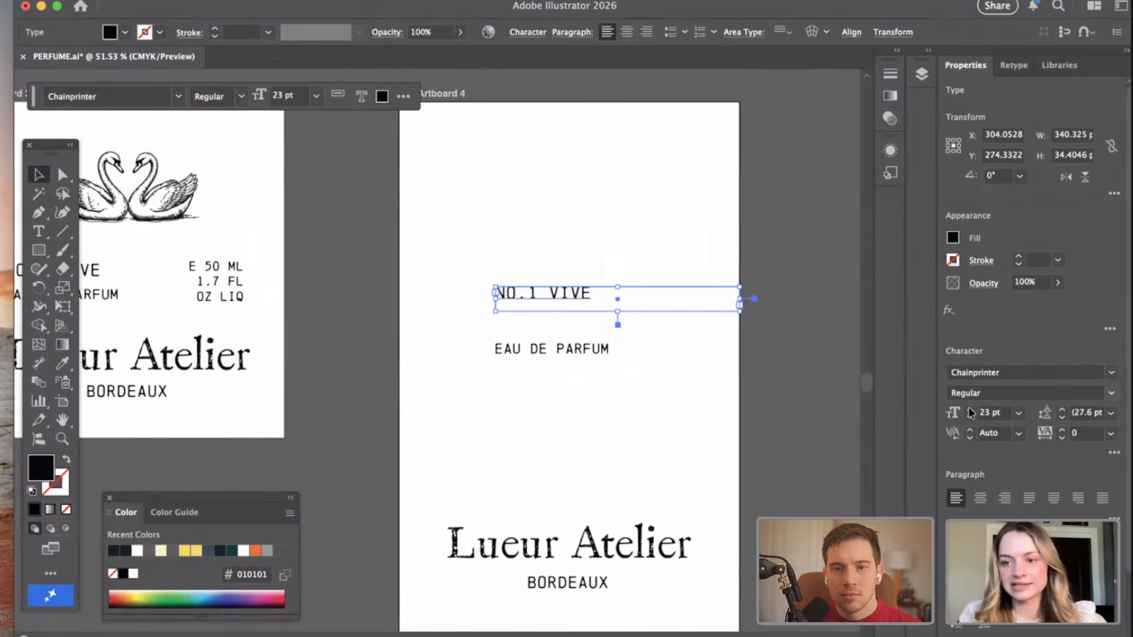
pyautogui.click(970, 410)
pyautogui.click(970, 410)
pyautogui.click(970, 410)
pyautogui.click(970, 410)
pyautogui.click(970, 410)
pyautogui.click(970, 410)
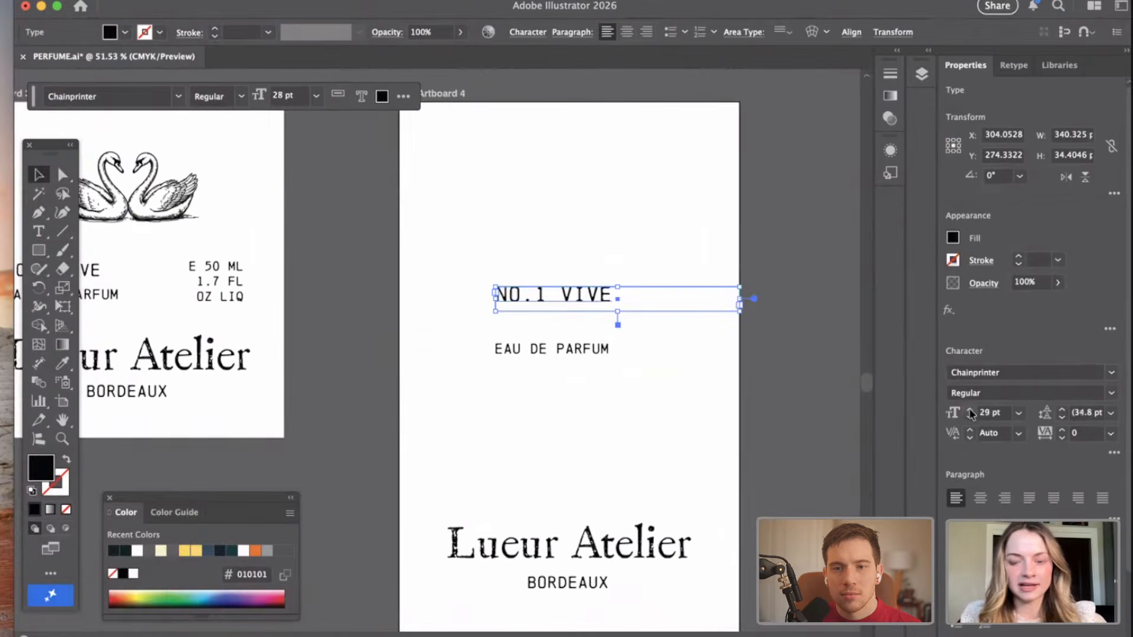
pyautogui.click(970, 410)
pyautogui.click(634, 323)
# Narrow the text frame of "NO.1 VIVE" on Artboard 4 to fit closely around its text.
pyautogui.click(589, 296)
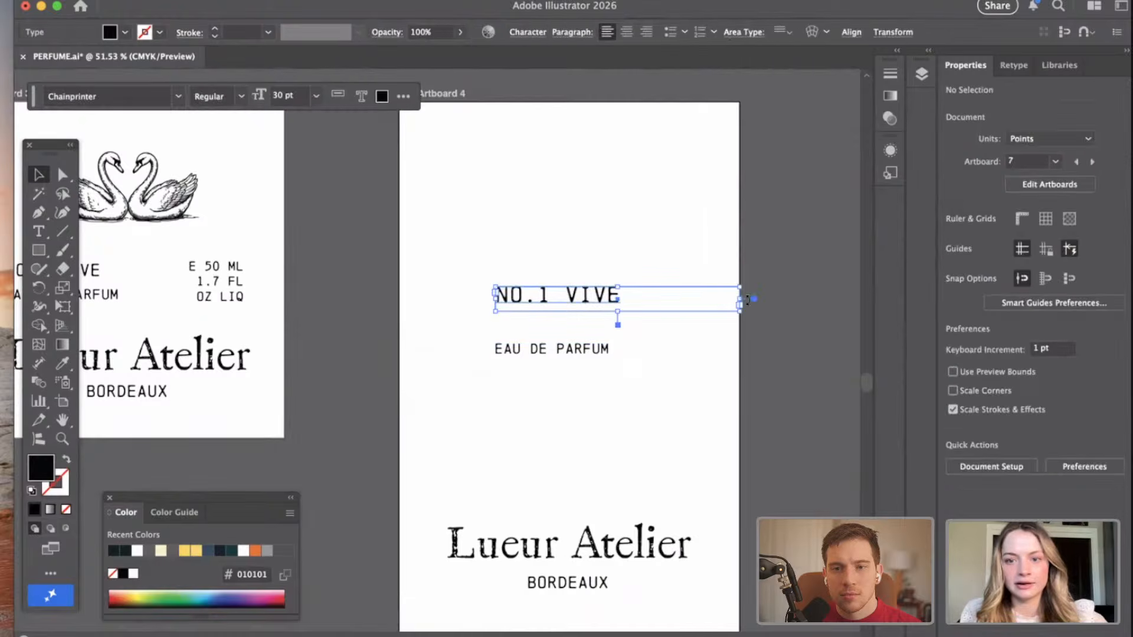
pyautogui.moveTo(687, 301); pyautogui.dragTo(631, 271)
pyautogui.click(798, 315)
# Centre "NO.1 VIVE" horizontally with "Lueur Atelier" and "BORDEAUX" on Artboard 4, and move the three texts slightly up.
pyautogui.scroll(-1, 677, 364)
pyautogui.keyDown('shift'); pyautogui.click(581, 555); pyautogui.keyUp('shift')
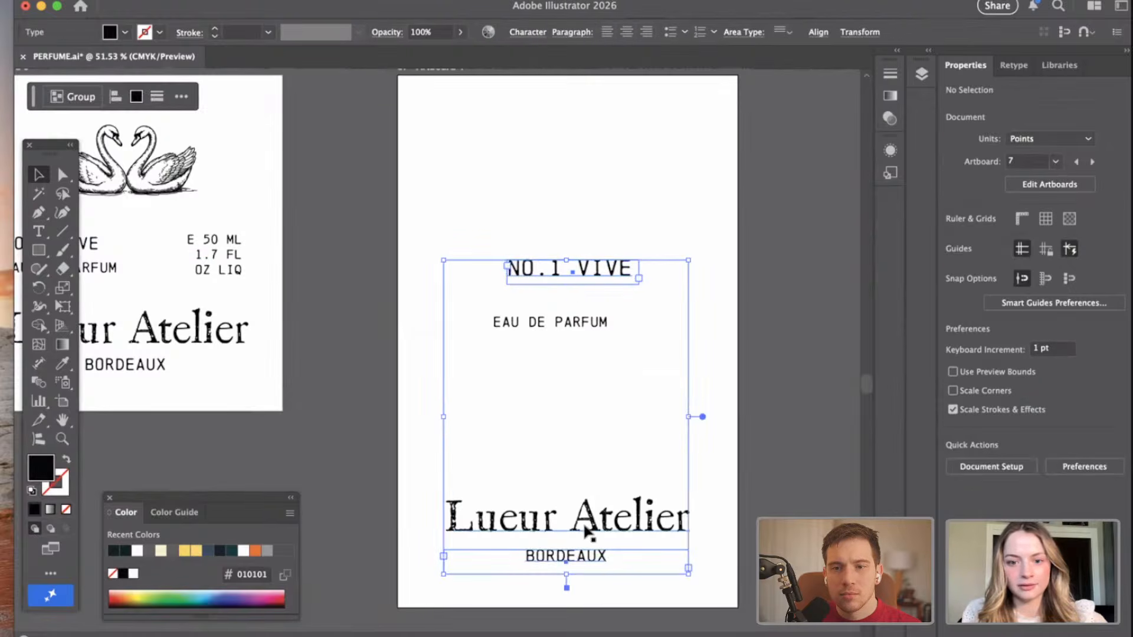
pyautogui.keyDown('shift'); pyautogui.click(590, 527); pyautogui.keyUp('shift')
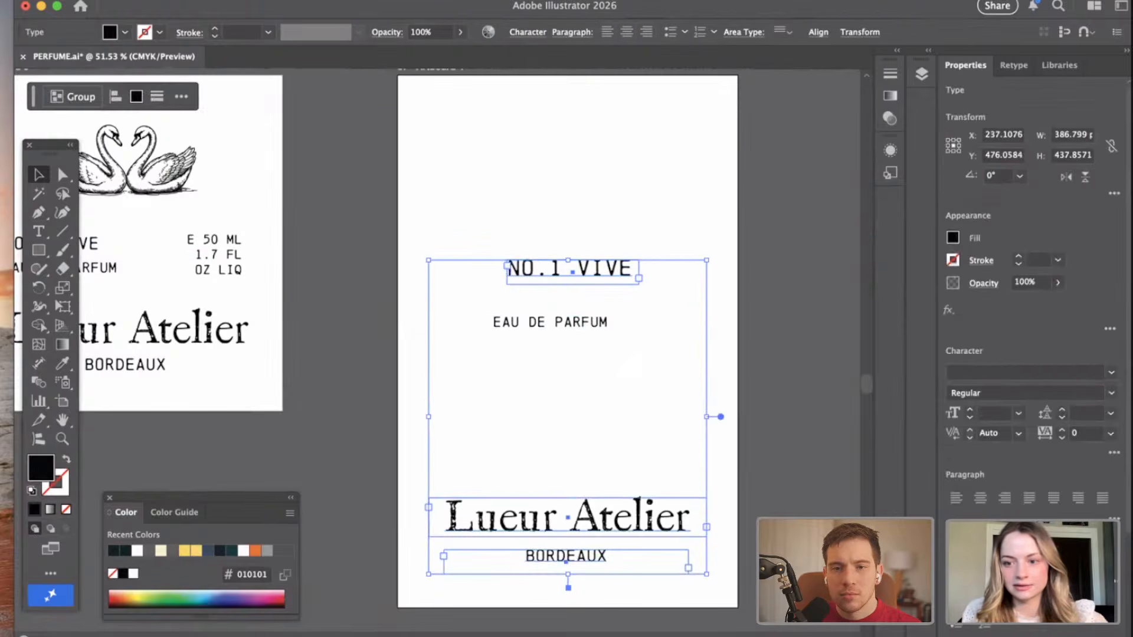
pyautogui.scroll(-5, 1030, 295)
pyautogui.scroll(-3, 655, 396)
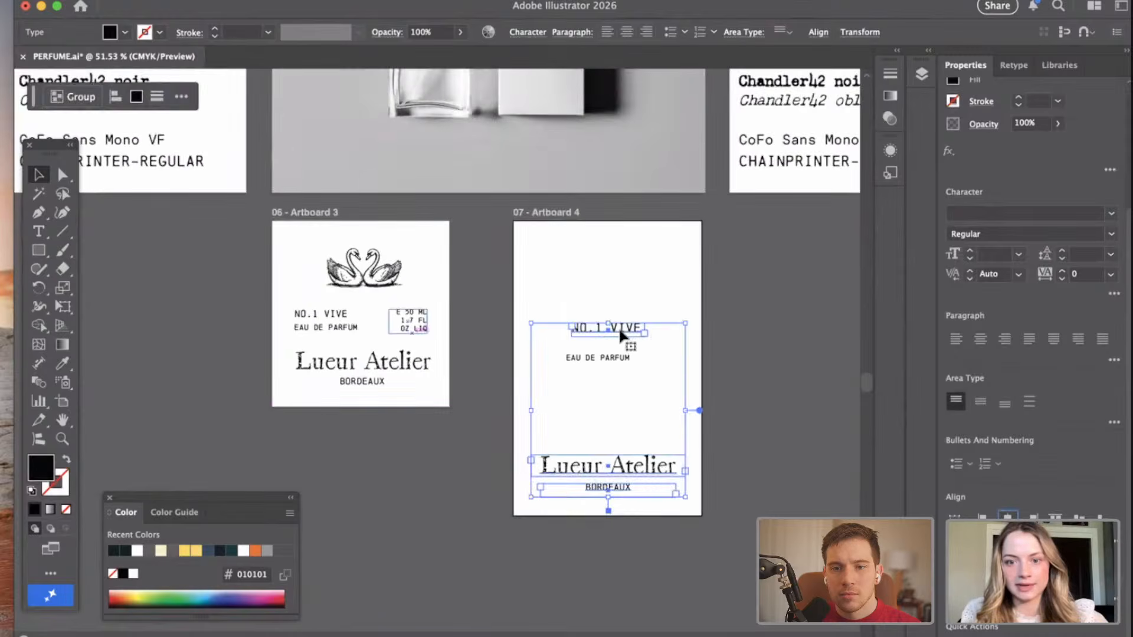
pyautogui.moveTo(618, 327); pyautogui.dragTo(620, 328)
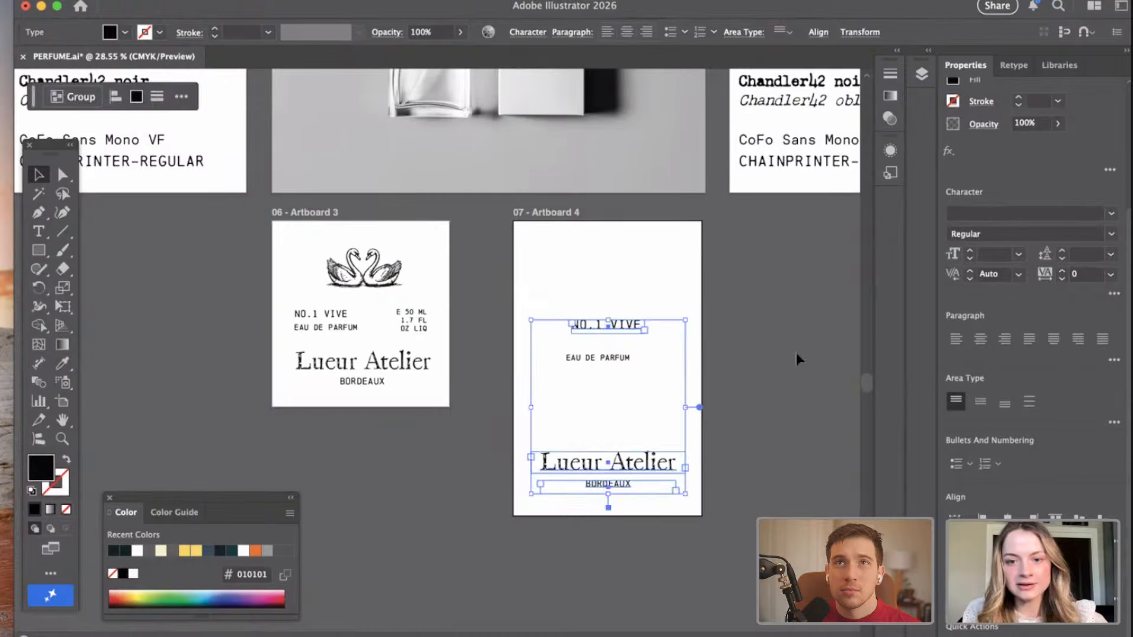
pyautogui.click(795, 352)
# Move "EAU DE PARFUM" up close beneath "NO.1 VIVE" on Artboard 4, narrow its frame to the text and centre-align the paragraph.
pyautogui.scroll(3, 648, 348)
pyautogui.moveTo(597, 381); pyautogui.dragTo(608, 351)
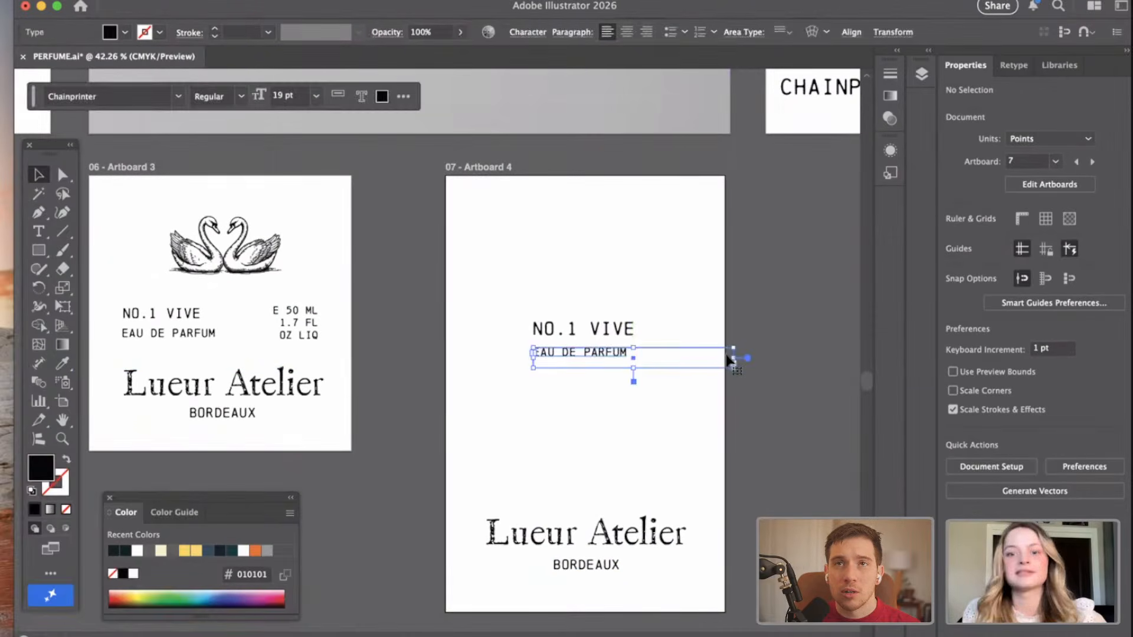
pyautogui.moveTo(722, 357); pyautogui.dragTo(641, 353)
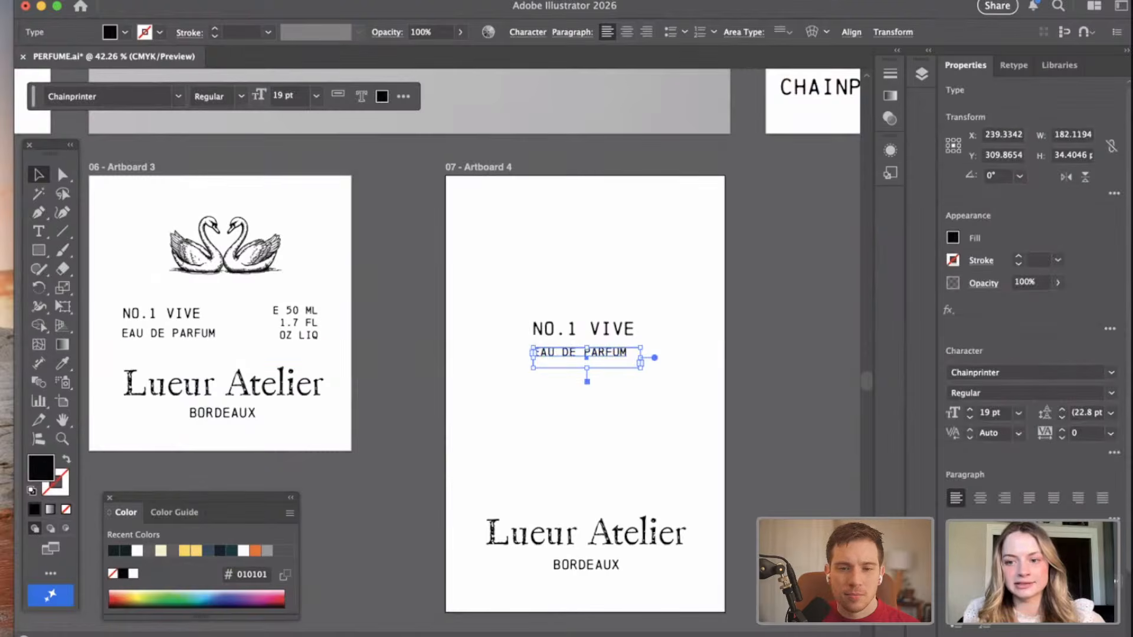
pyautogui.click(977, 405)
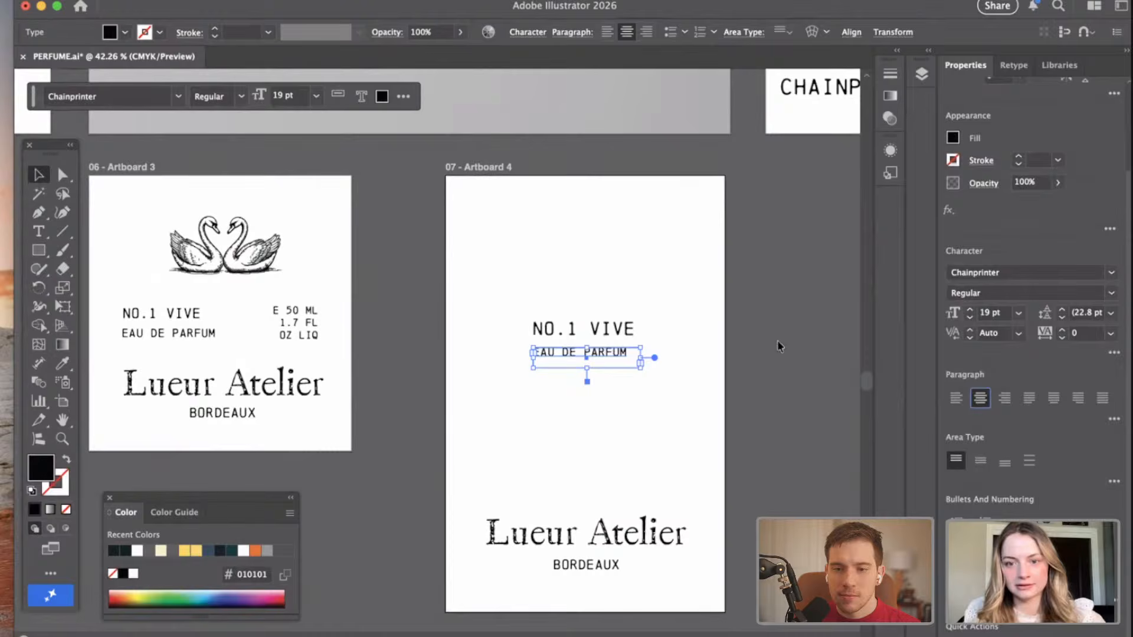
pyautogui.click(733, 253)
# Centre "EAU DE PARFUM" horizontally on Artboard 4 and nudge it down 1 pt.
pyautogui.scroll(2, 589, 303)
pyautogui.moveTo(609, 388); pyautogui.dragTo(608, 379)
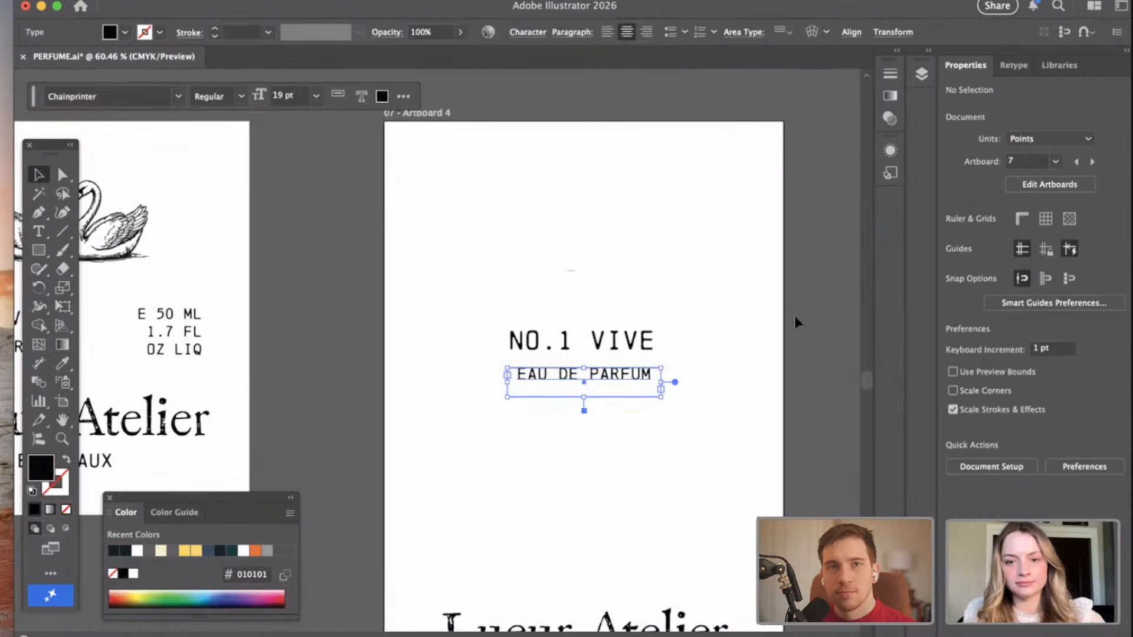
pyautogui.click(761, 378)
pyautogui.scroll(-2, 778, 368)
pyautogui.scroll(-2, 777, 368)
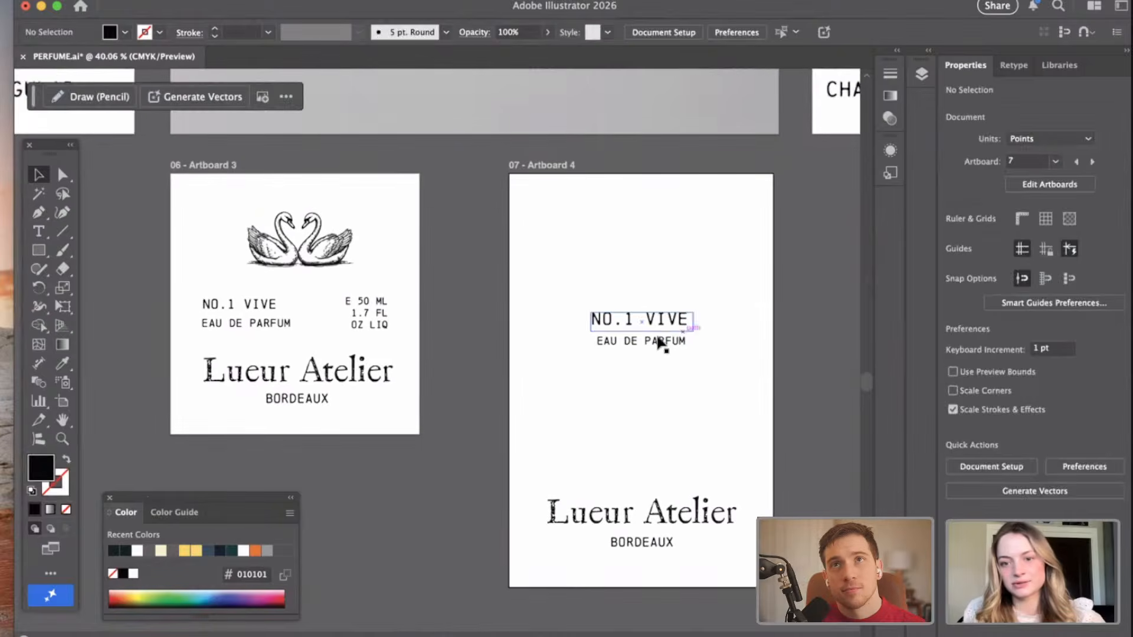
pyautogui.click(659, 348)
pyautogui.click(766, 317)
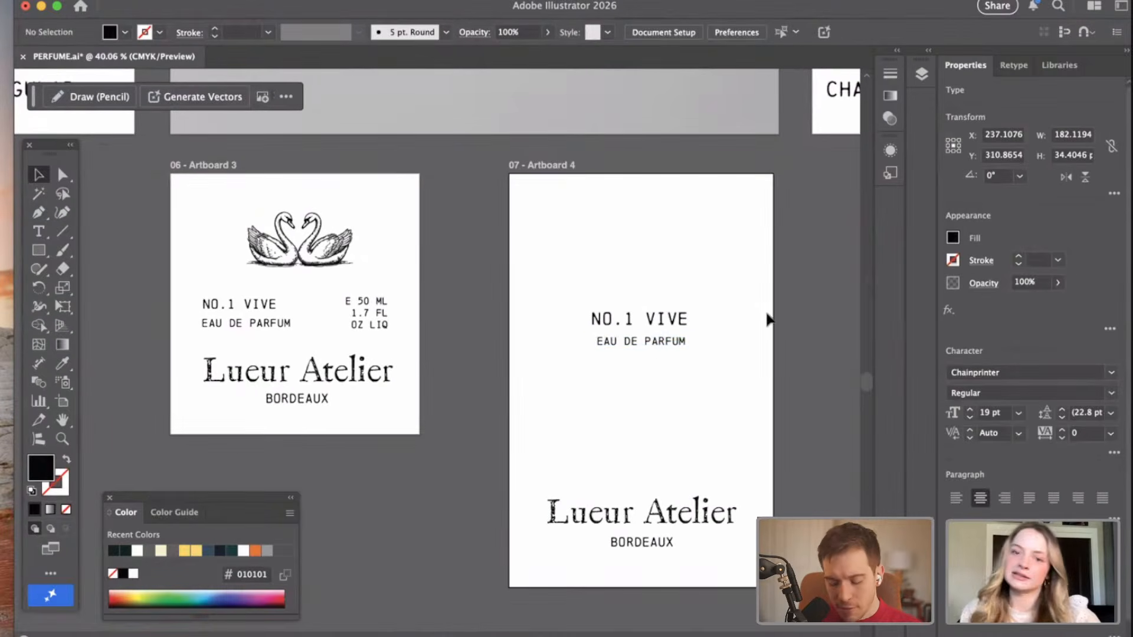
pyautogui.scroll(-1, 766, 319)
pyautogui.hscroll(1, 766, 319)
pyautogui.scroll(2, 766, 313)
pyautogui.hscroll(-1, 766, 313)
pyautogui.scroll(-1, 766, 312)
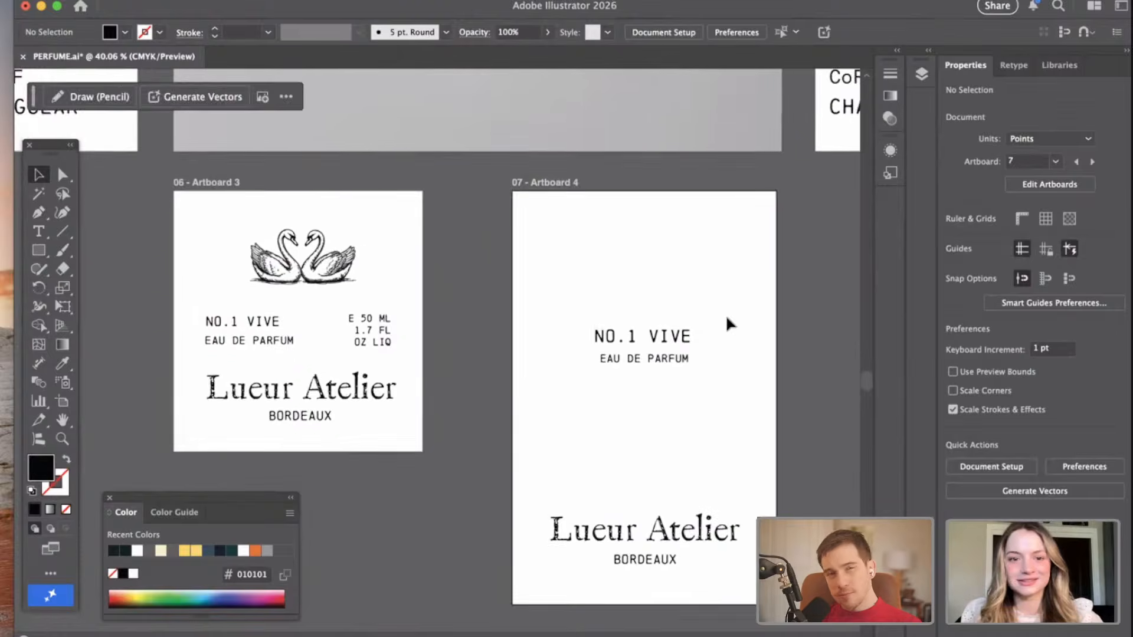
pyautogui.hscroll(2, 726, 318)
pyautogui.scroll(-2, 702, 312)
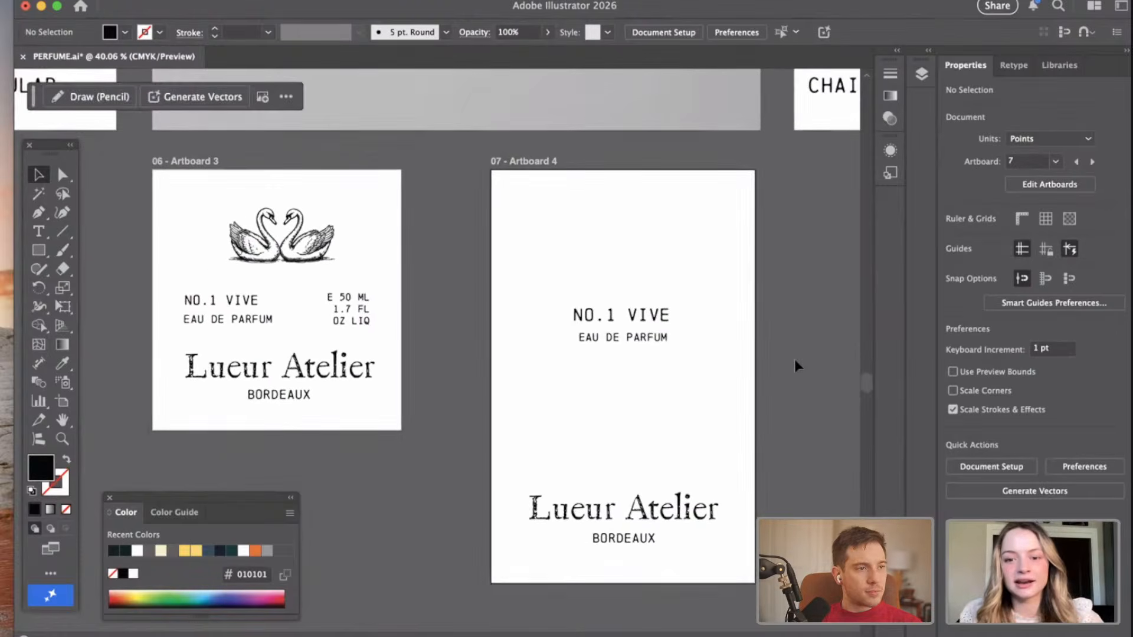
# Copy the swan pair from Artboard 3 and place the copy in the empty area below that artboard.
pyautogui.scroll(-1, 794, 359)
pyautogui.click(354, 209)
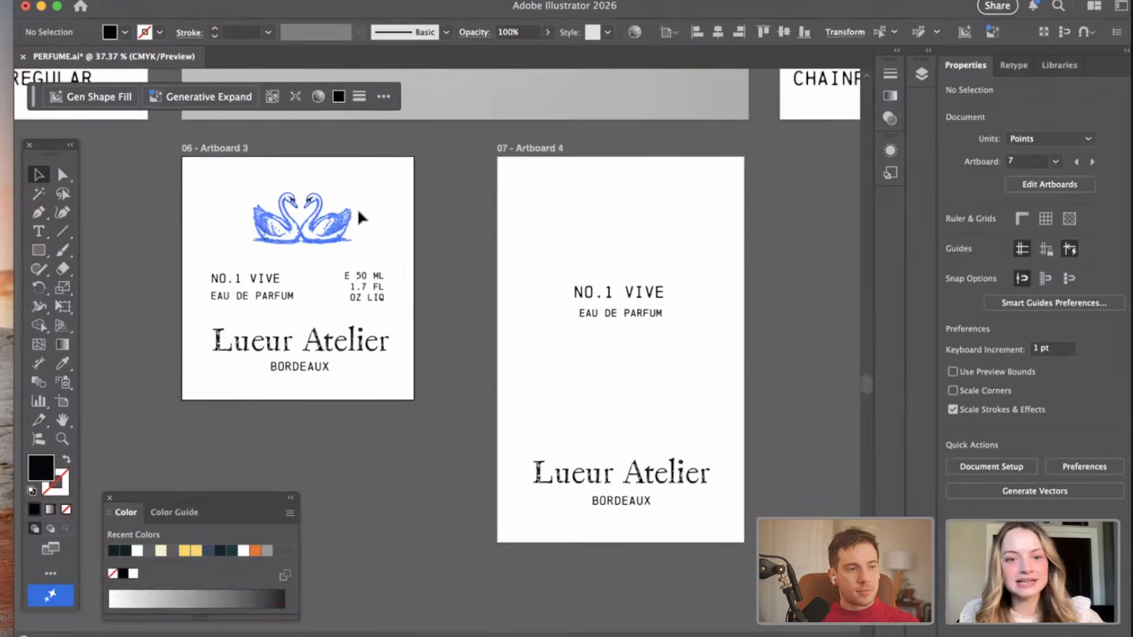
pyautogui.press('super+c')
pyautogui.press('super+v')
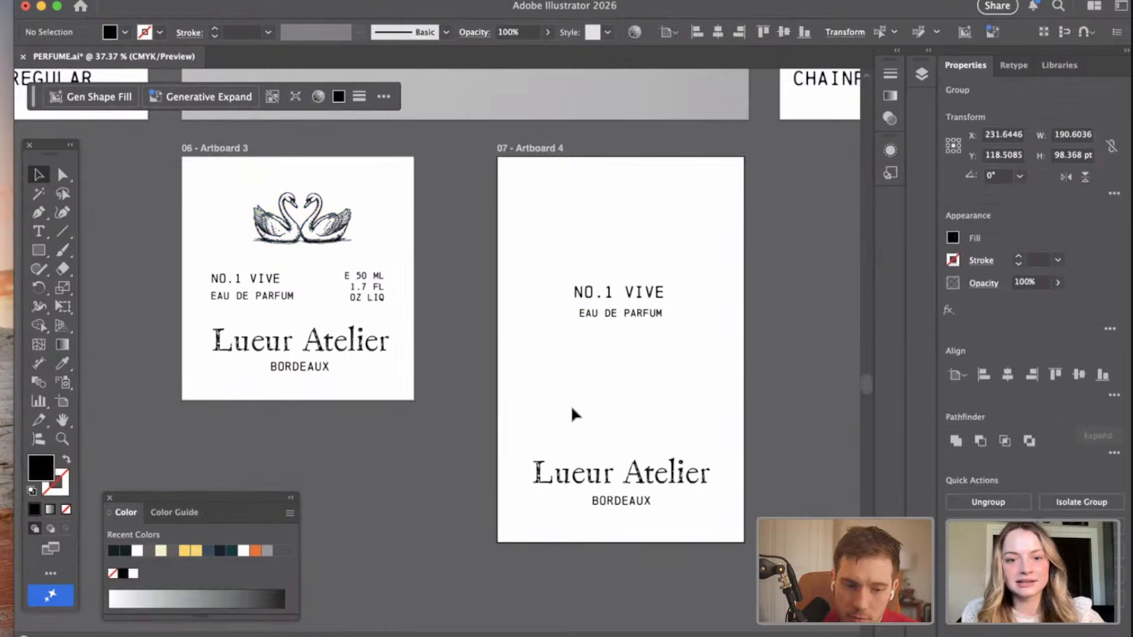
pyautogui.scroll(-5, 481, 465)
pyautogui.moveTo(439, 406); pyautogui.dragTo(332, 488)
# Move Artboard 4 with its text farther right, widening the gap to Artboard 3.
pyautogui.hotkey('shift', 'o')
pyautogui.click(553, 307)
pyautogui.moveTo(553, 307); pyautogui.dragTo(676, 307)
pyautogui.click(40, 174)
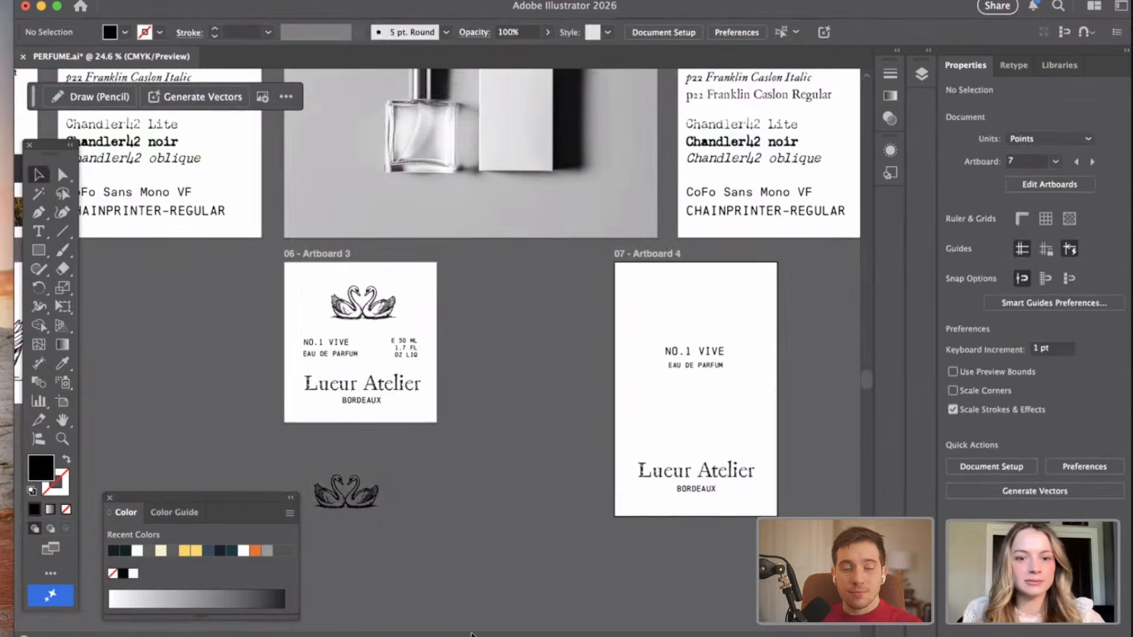
# Enlarge the swan copy below the artboards to about 1192 pt wide.
pyautogui.click(366, 507)
pyautogui.moveTo(379, 508); pyautogui.dragTo(722, 591)
pyautogui.scroll(2, 567, 437)
pyautogui.hscroll(2, 567, 437)
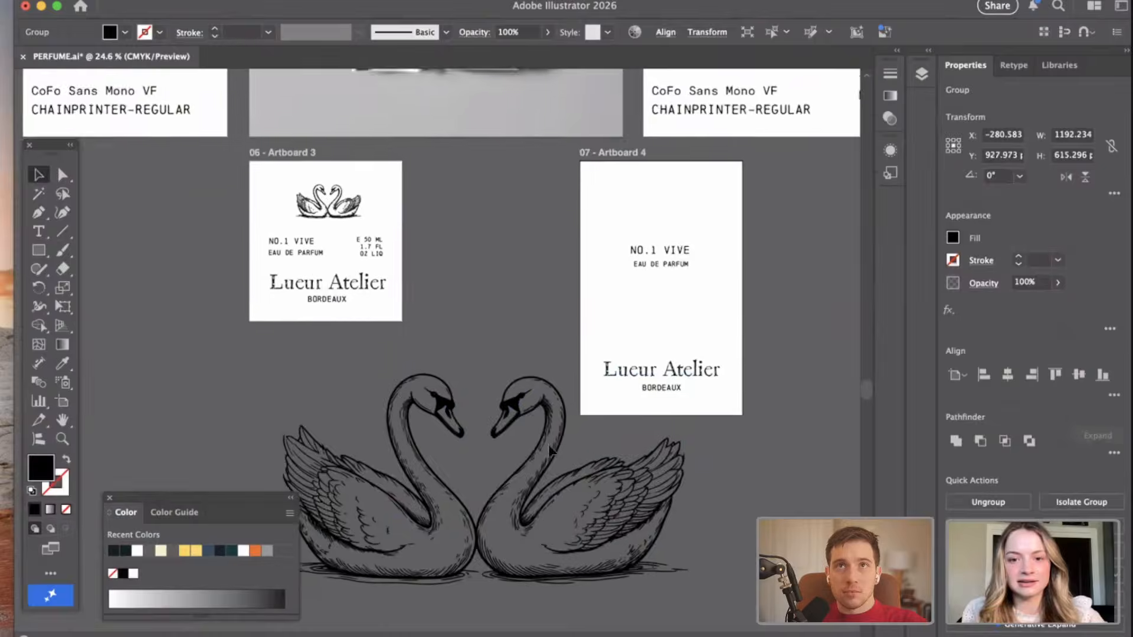
# Place the swan copy over Artboard 4 and enlarge it to about 1486 pt wide.
pyautogui.moveTo(529, 419); pyautogui.dragTo(717, 212)
pyautogui.moveTo(391, 448); pyautogui.dragTo(347, 460)
pyautogui.hscroll(2, 591, 375)
pyautogui.scroll(1, 592, 375)
pyautogui.moveTo(538, 386); pyautogui.dragTo(588, 383)
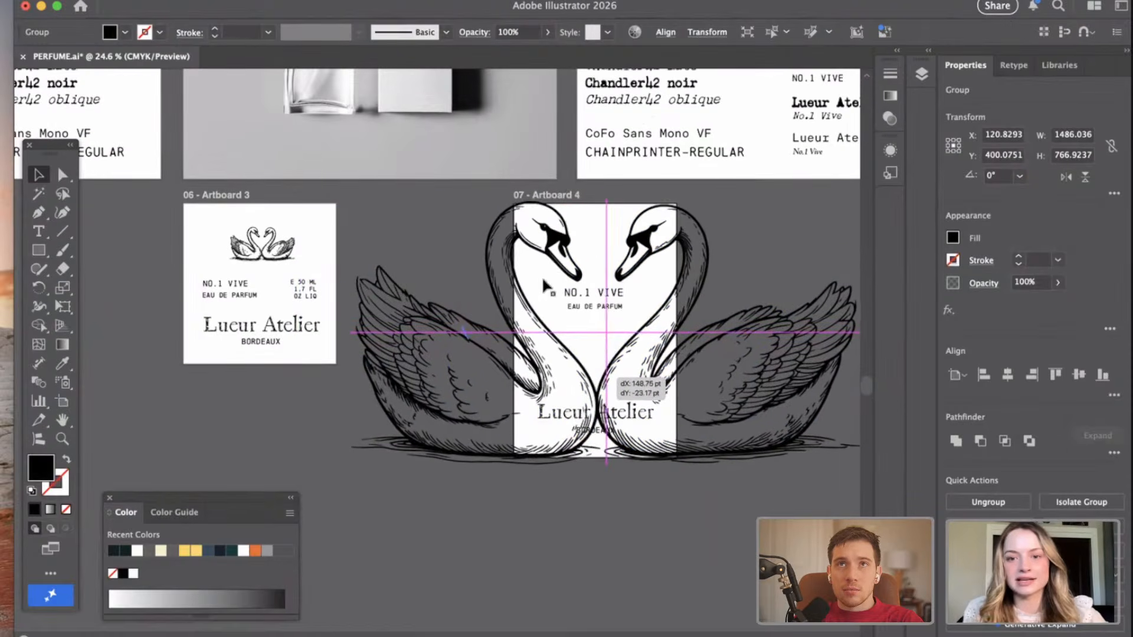
# Scale the swan copy over Artboard 4 down slightly and adjust its position so the two heads frame the text.
pyautogui.moveTo(351, 201); pyautogui.dragTo(363, 208)
pyautogui.moveTo(661, 255); pyautogui.dragTo(655, 251)
pyautogui.hscroll(2, 655, 591)
pyautogui.scroll(1, 655, 592)
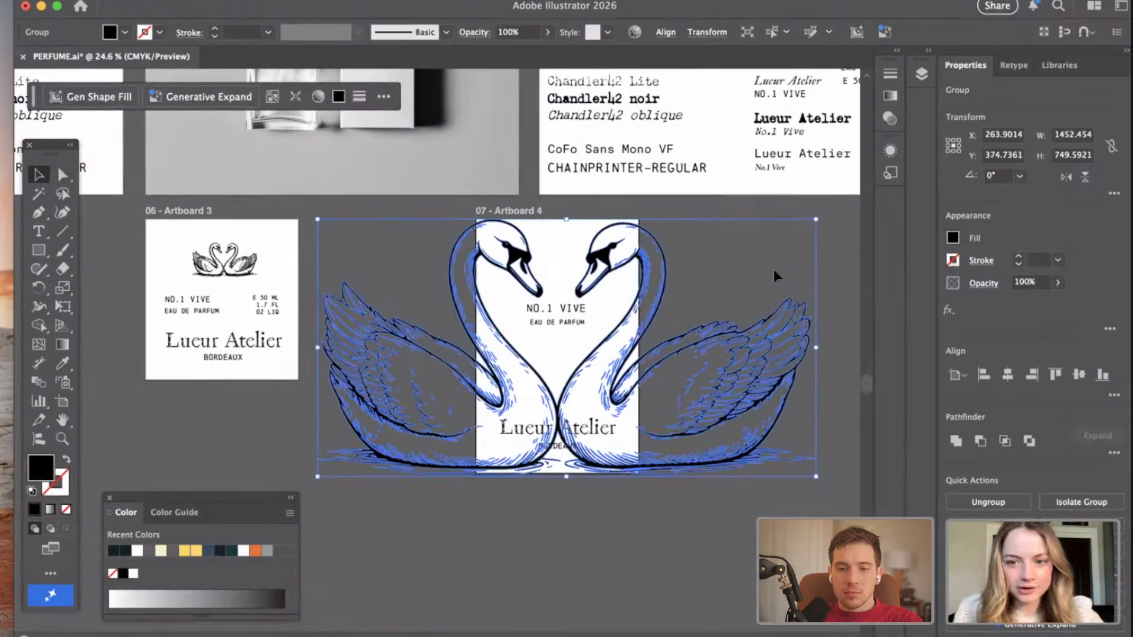
pyautogui.moveTo(817, 217)
pyautogui.mouseDown()
pyautogui.moveTo(843, 227)
pyautogui.moveTo(809, 221)
pyautogui.mouseUp()
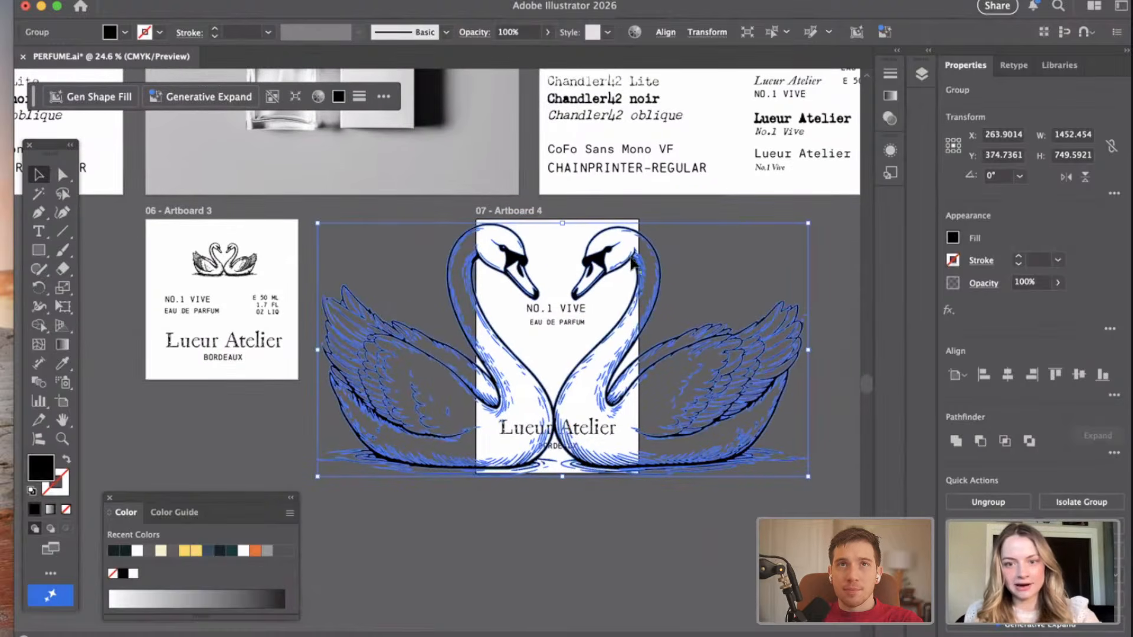
# Delete the enlarged swan copy from Artboard 4.
pyautogui.moveTo(635, 259); pyautogui.dragTo(637, 259)
pyautogui.press('Delete')
pyautogui.hscroll(-5, 413, 385)
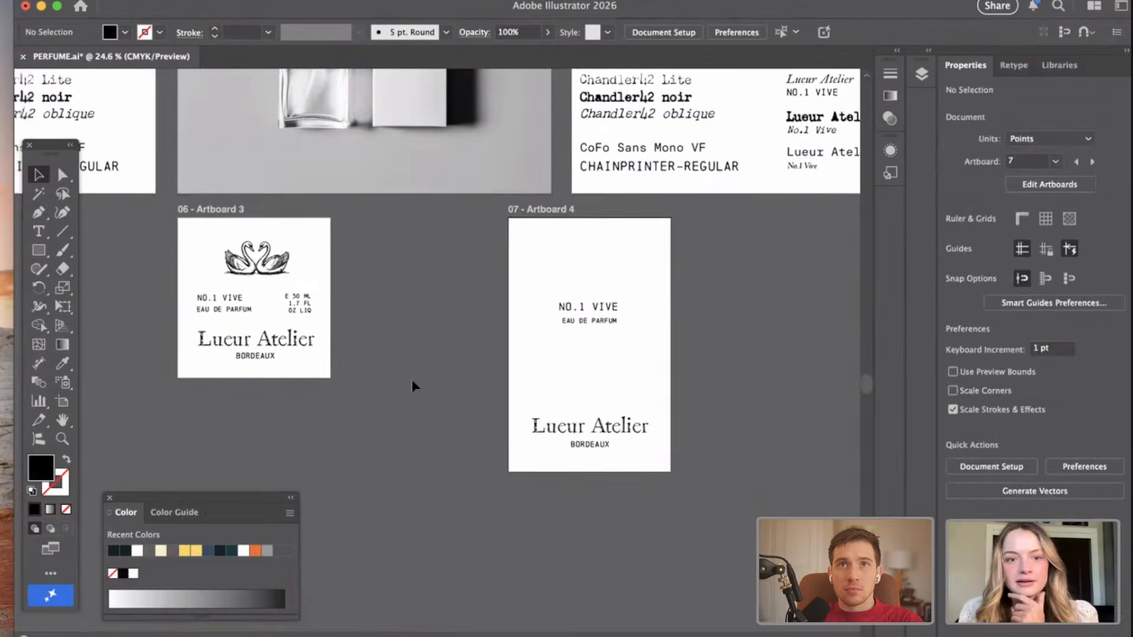
# Delete the "LOGO" heading above the large swan drawing on the fourth artboard.
pyautogui.scroll(-3, 416, 385)
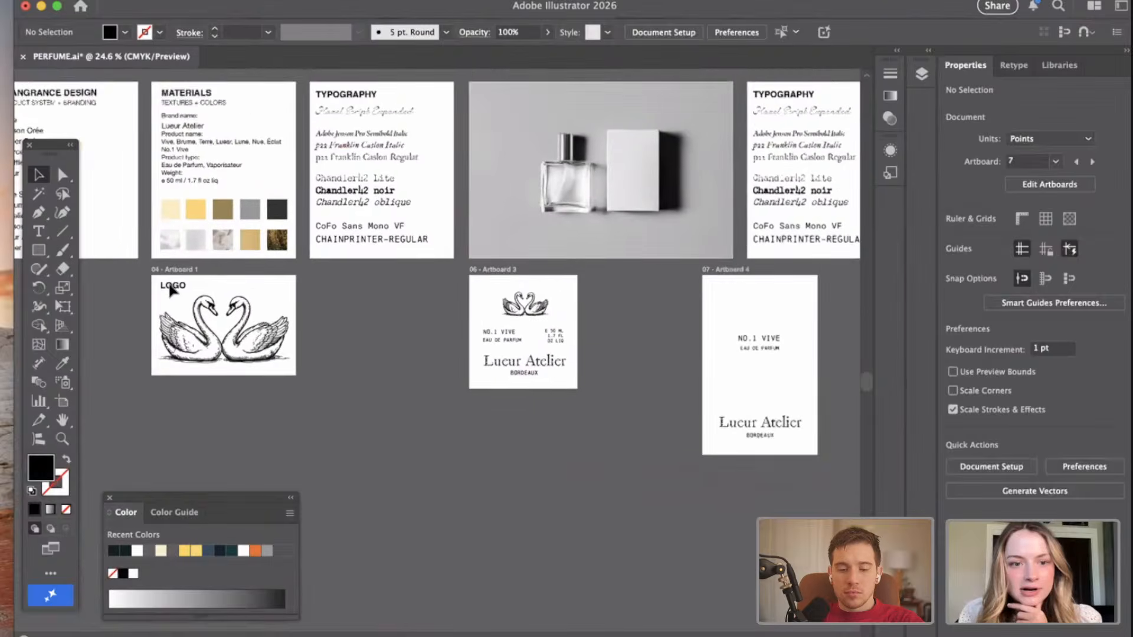
pyautogui.click(177, 288)
pyautogui.press('Delete')
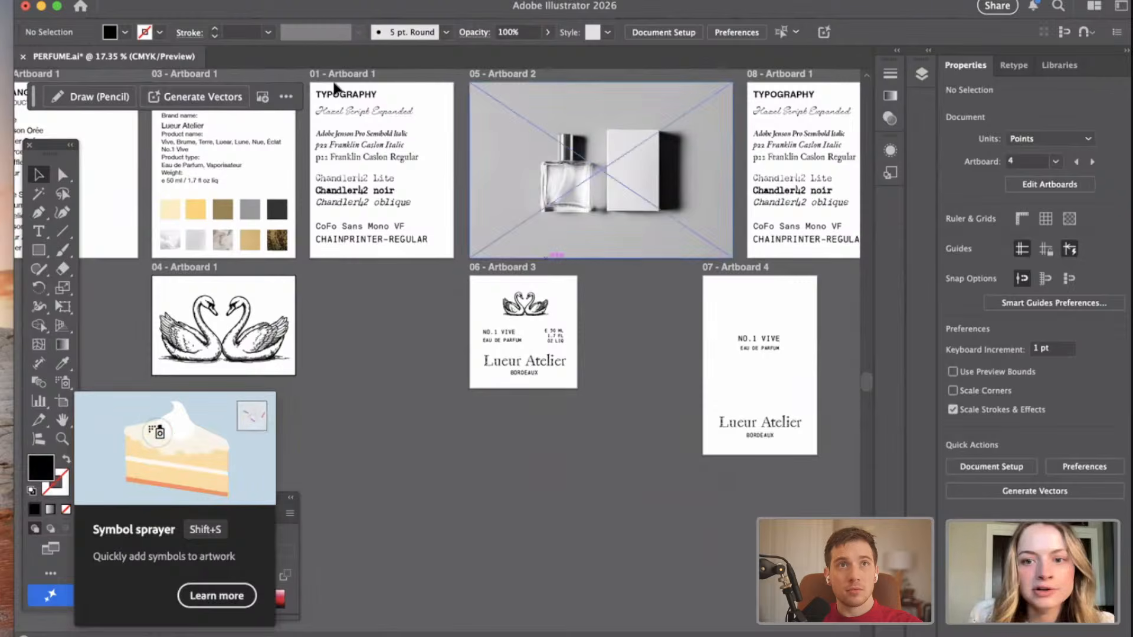
# Export artboards 4, 6 and 7 to the Desktop as PNG files named PERFUME at High (300 ppi) with a transparent background.
pyautogui.click(112, 1)
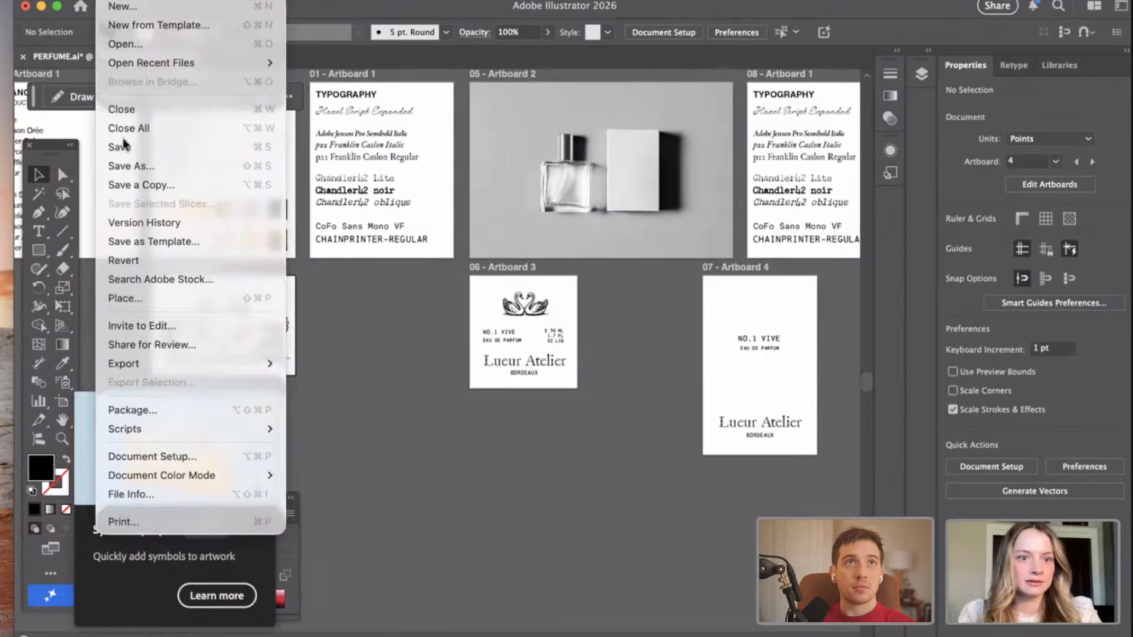
pyautogui.moveTo(202, 364)
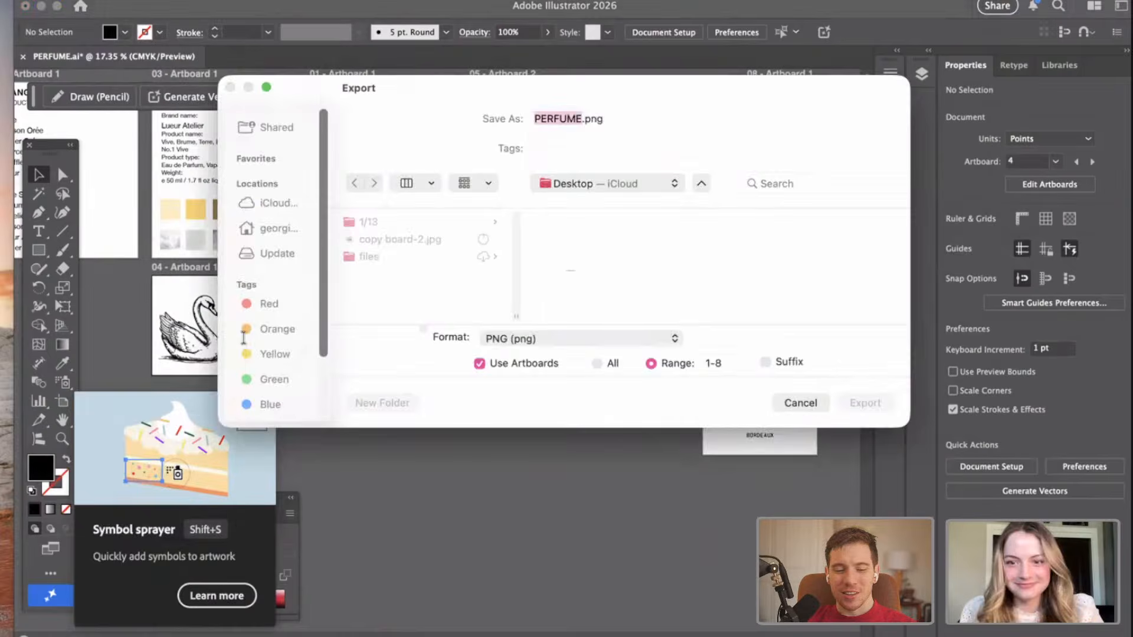
pyautogui.click(672, 363)
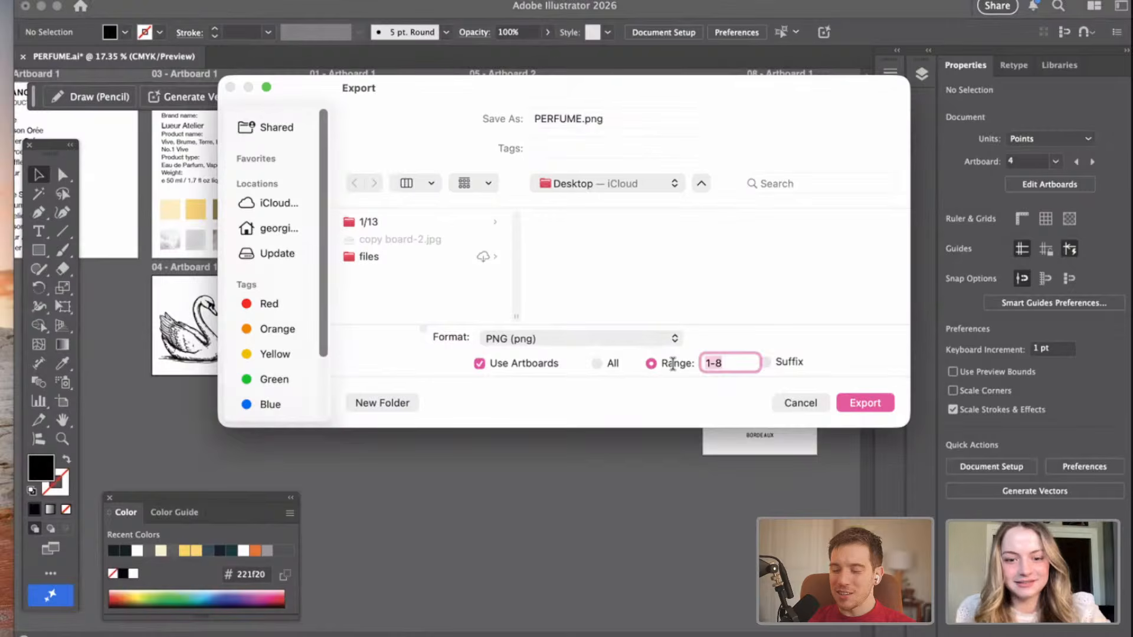
pyautogui.write('4,6,7')
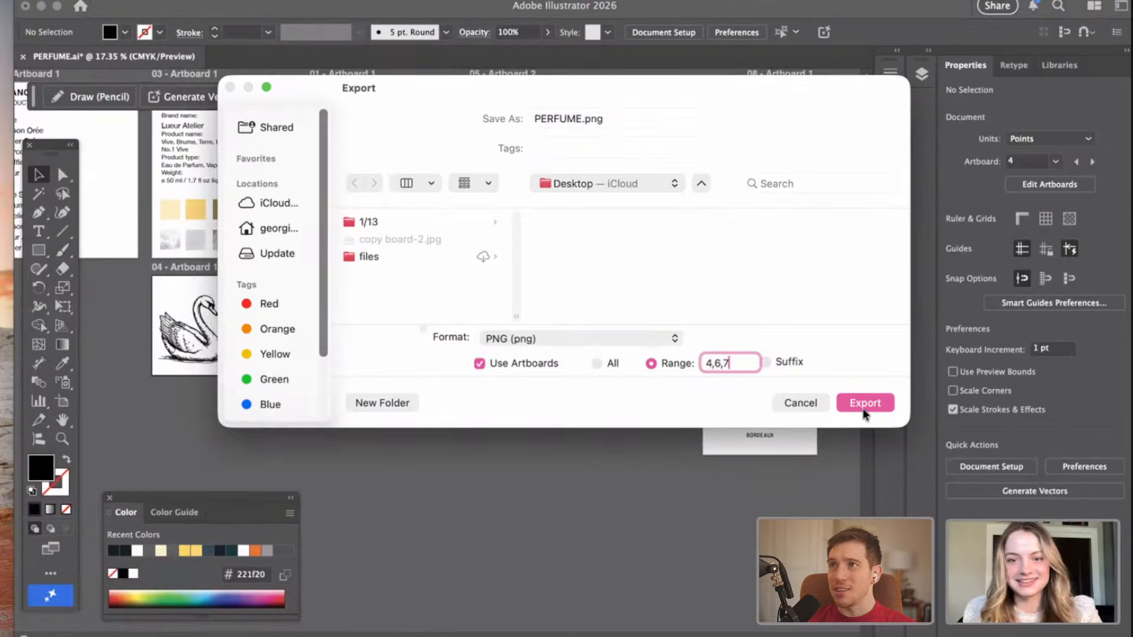
pyautogui.click(865, 403)
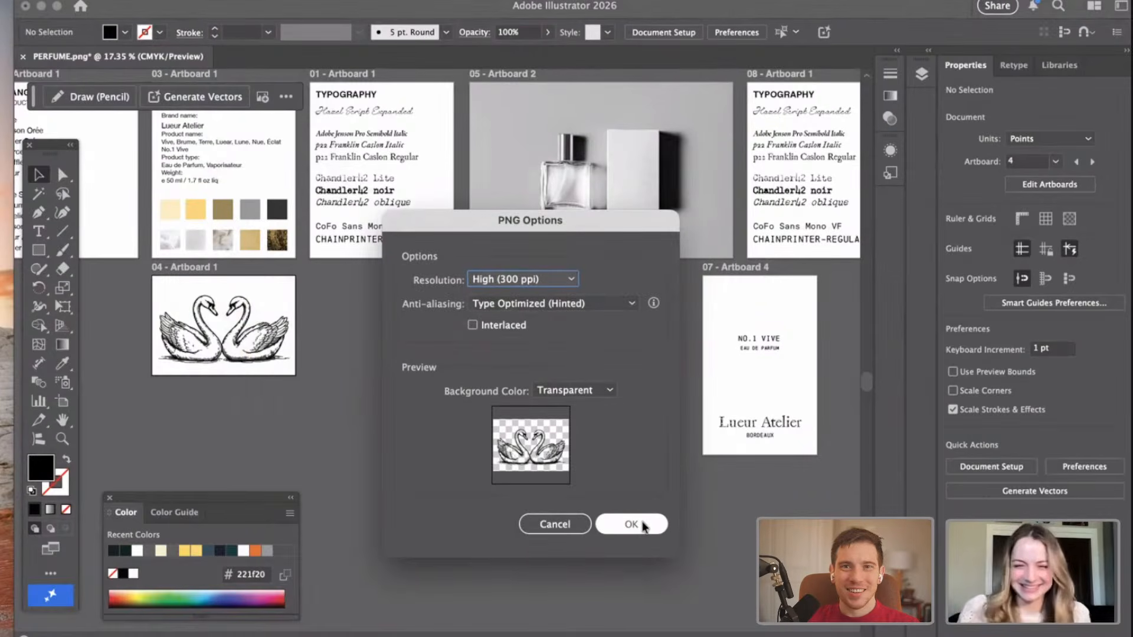
pyautogui.click(643, 525)
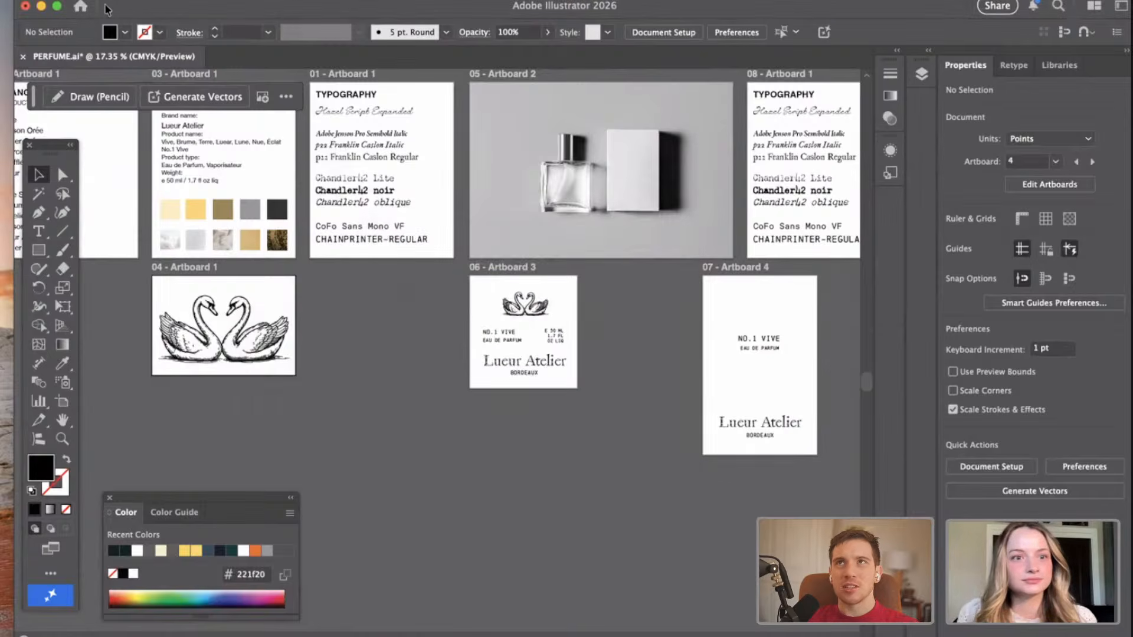
# Switch to the 02.psd bottle and box mockup in Photoshop and bring its whole window into view.
pyautogui.moveTo(136, 7); pyautogui.dragTo(132, 6)
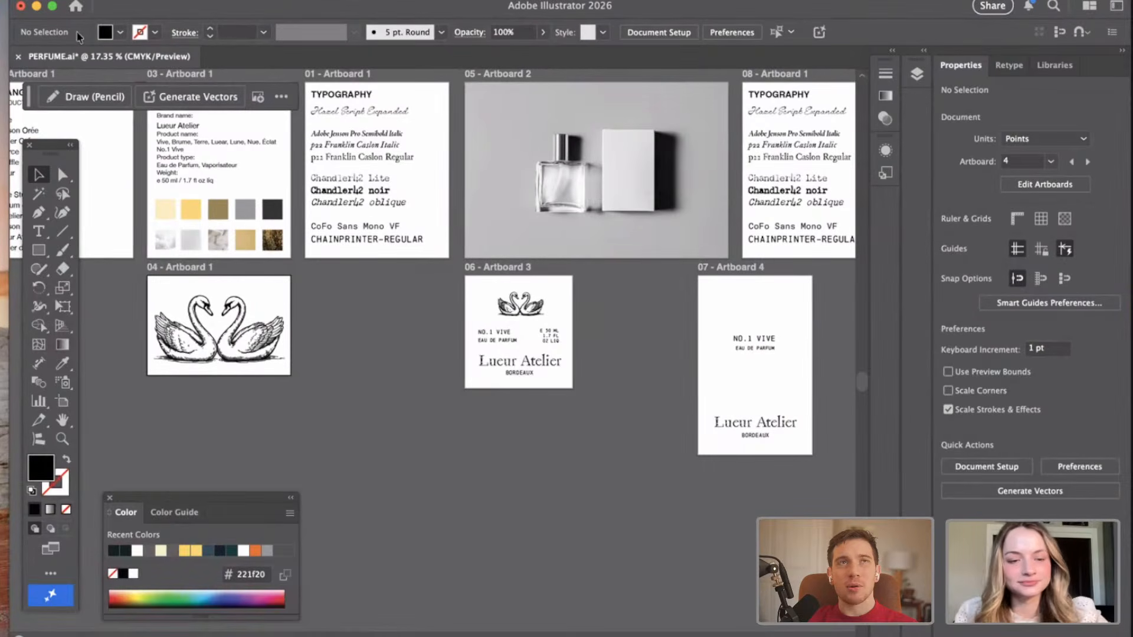
pyautogui.hotkey('ctrl', 'Up')
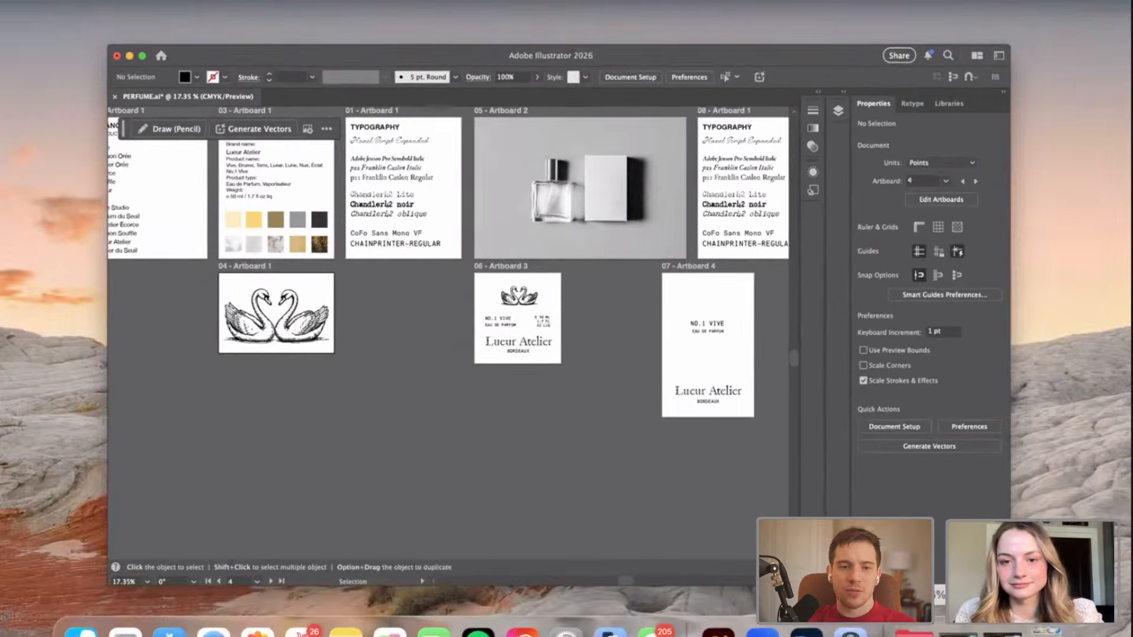
pyautogui.hotkey('ctrl', 'Up')
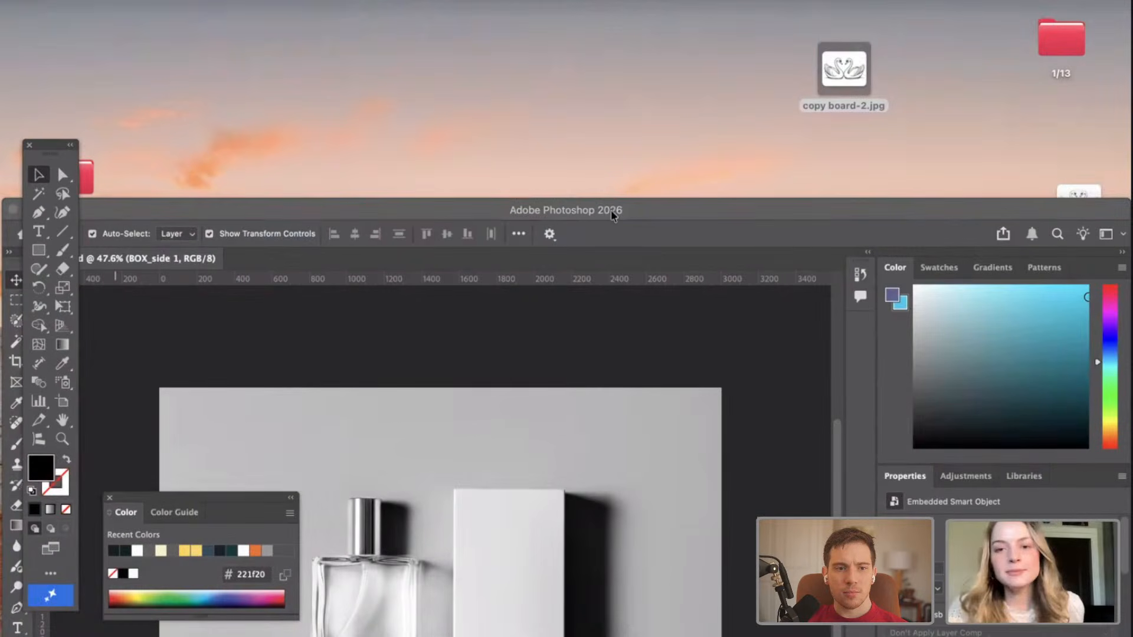
pyautogui.click(634, 208)
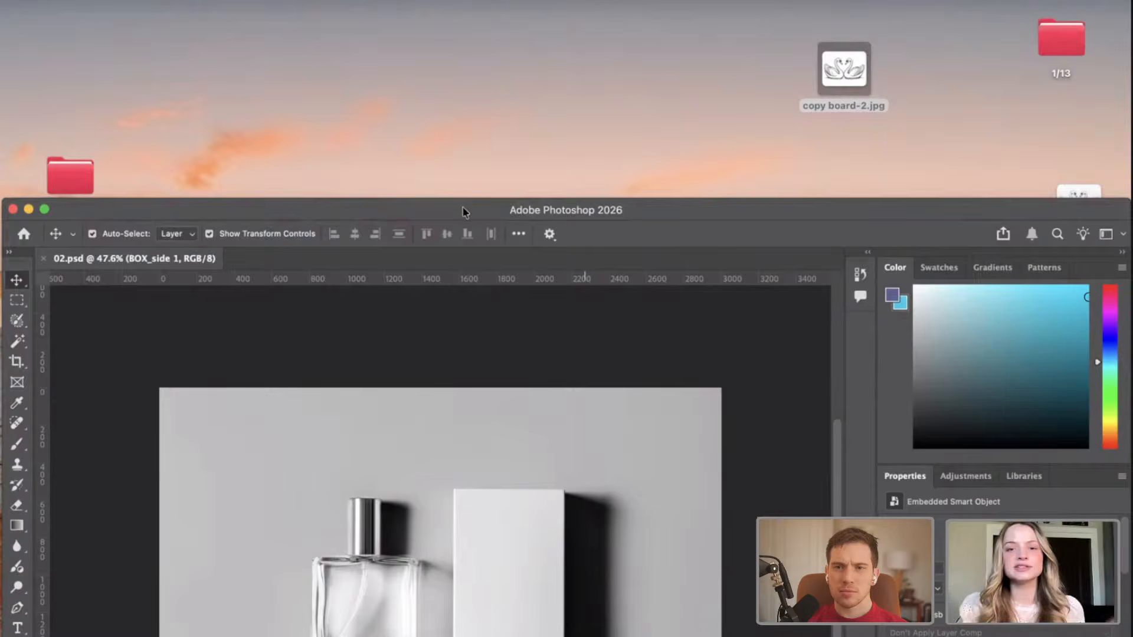
pyautogui.moveTo(462, 207); pyautogui.dragTo(464, 1)
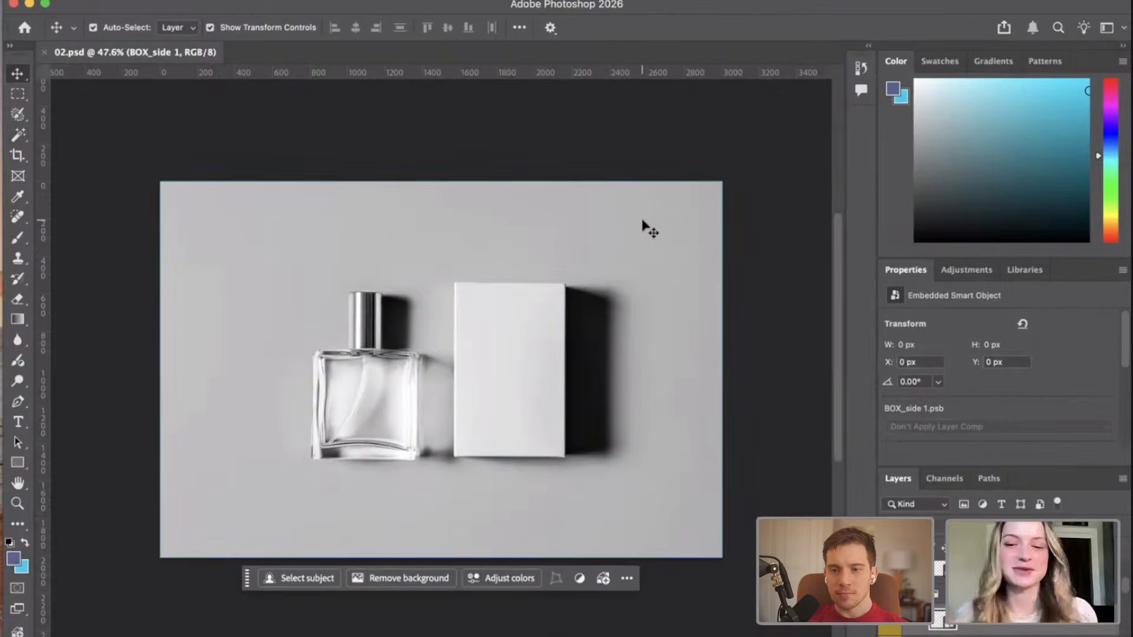
pyautogui.scroll(2, 493, 392)
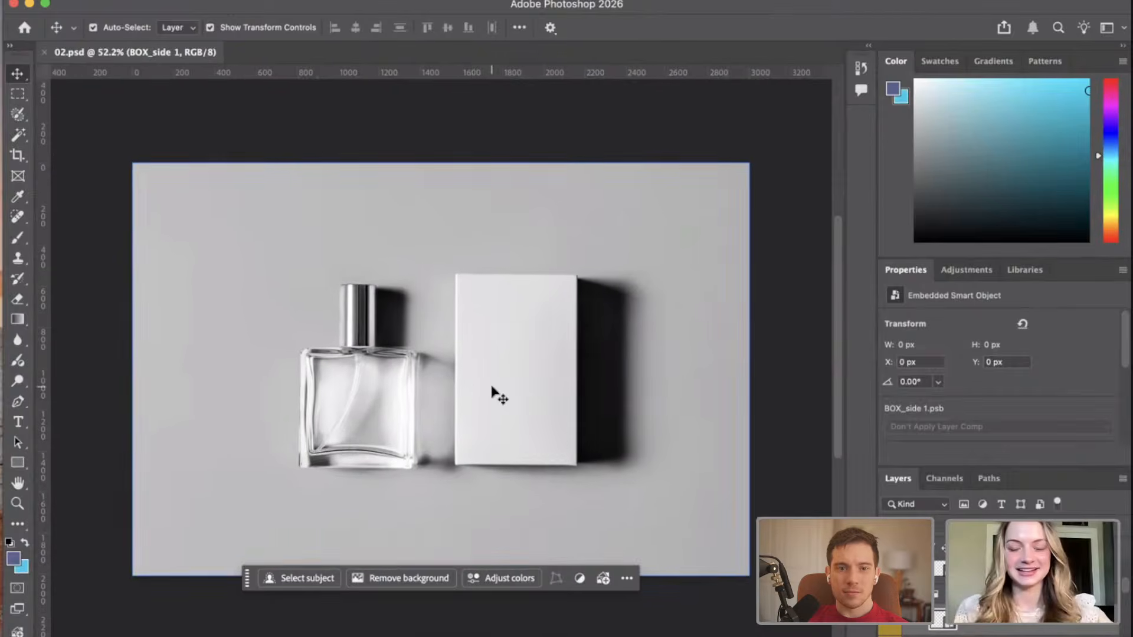
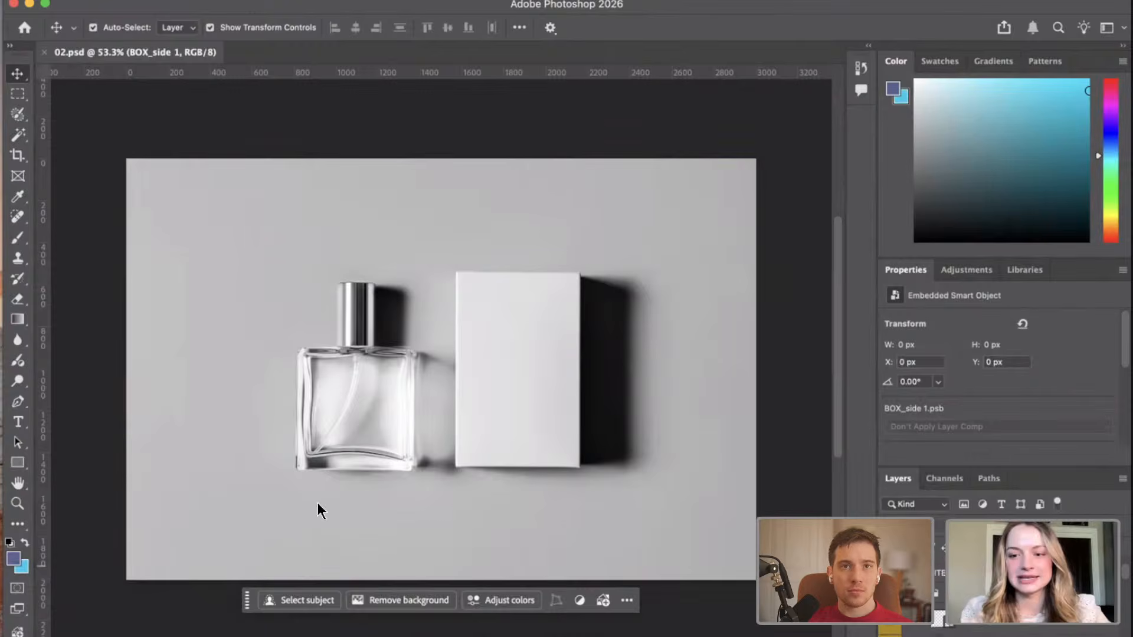
# Open the BOTTLE_graphic smart object and place PERFUME-06.png from the Desktop onto its canvas.
pyautogui.click(951, 629)
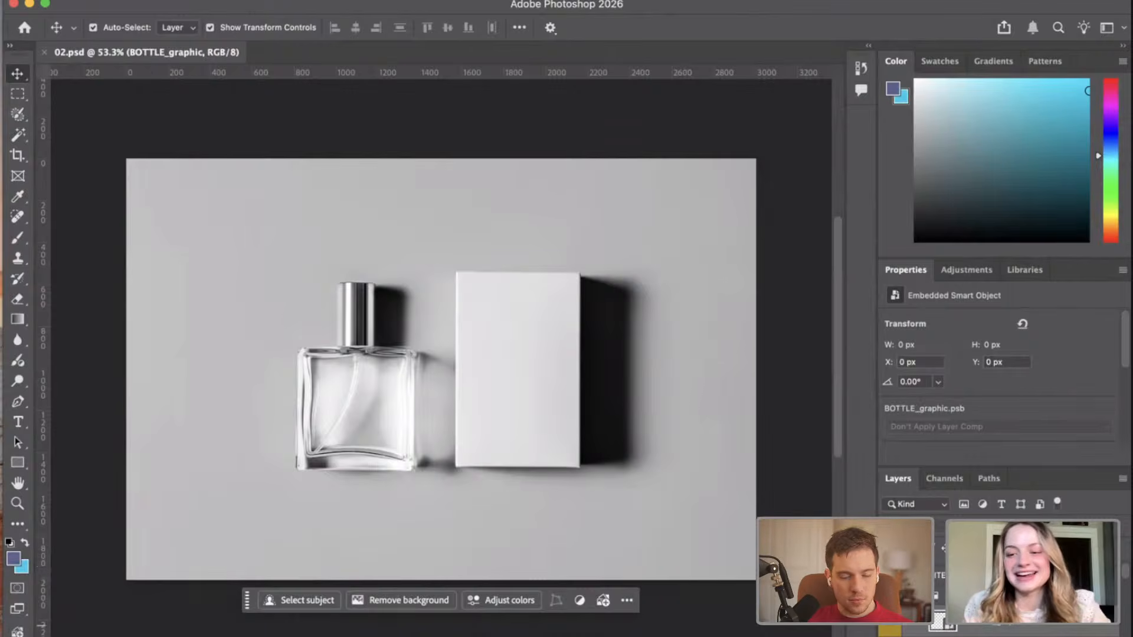
pyautogui.doubleClick(958, 633)
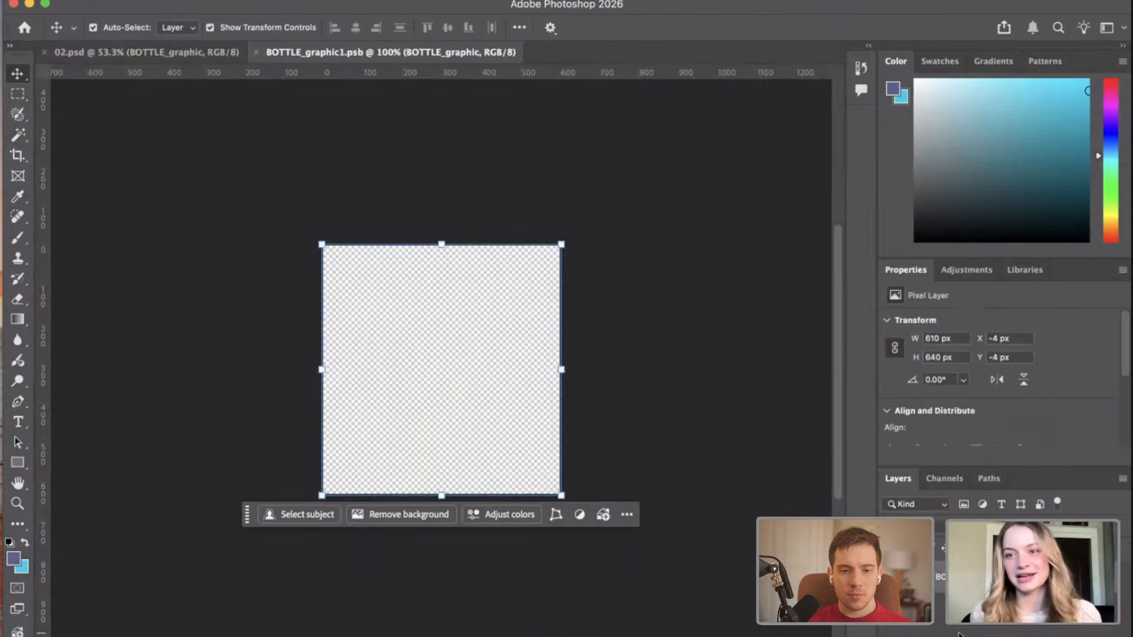
pyautogui.scroll(1, 517, 404)
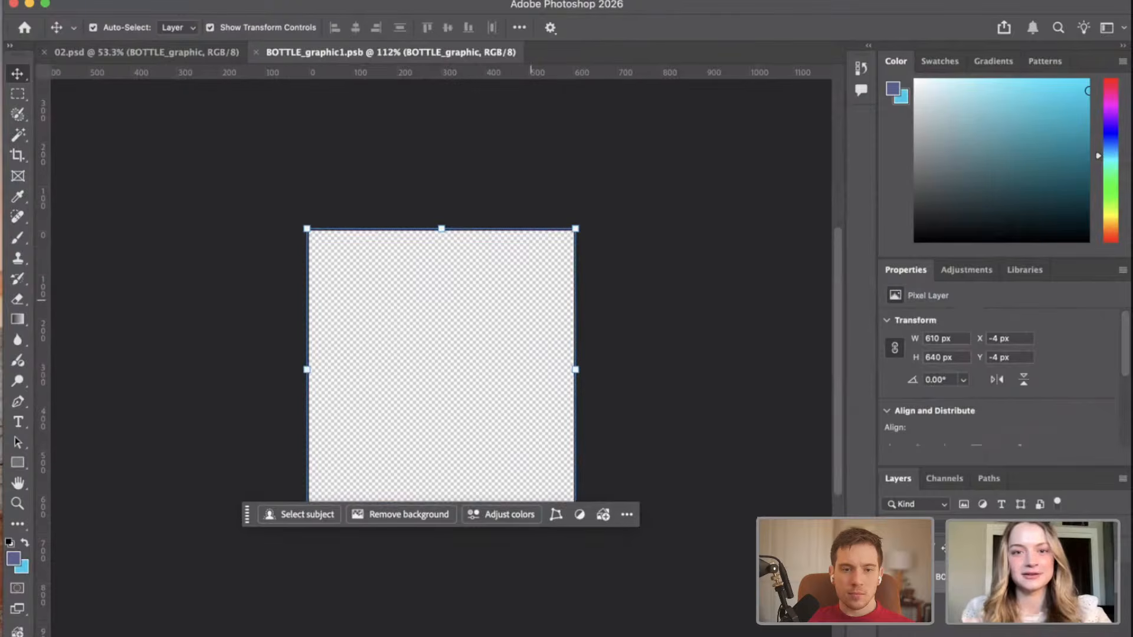
pyautogui.moveTo(135, 4); pyautogui.dragTo(77, 235)
pyautogui.moveTo(88, 185); pyautogui.dragTo(54, 2)
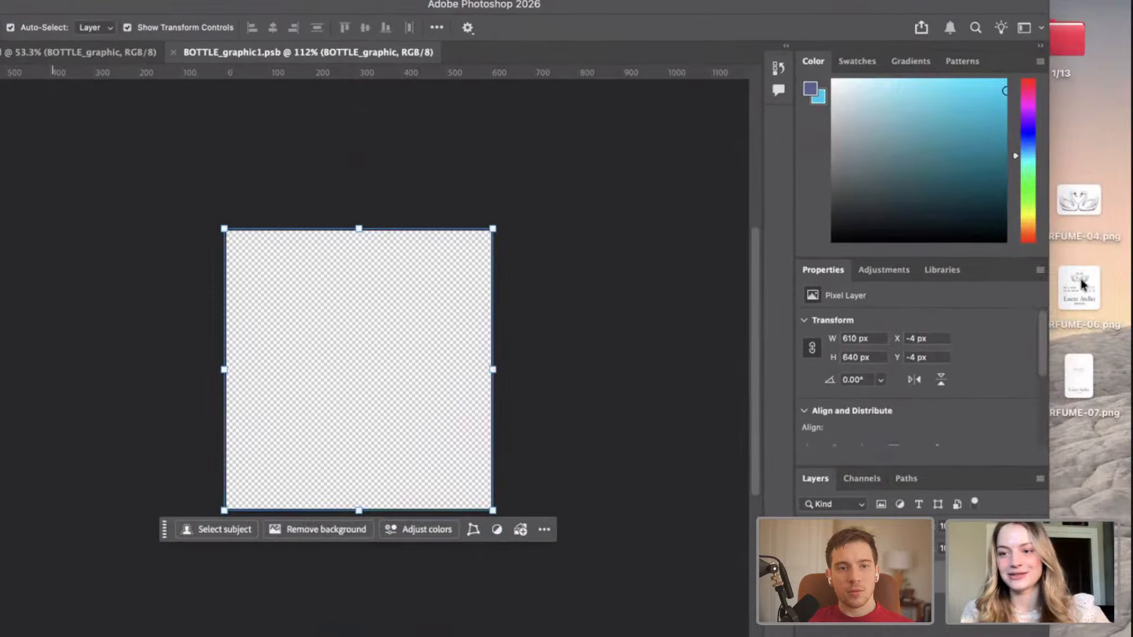
pyautogui.moveTo(1087, 286); pyautogui.dragTo(407, 361)
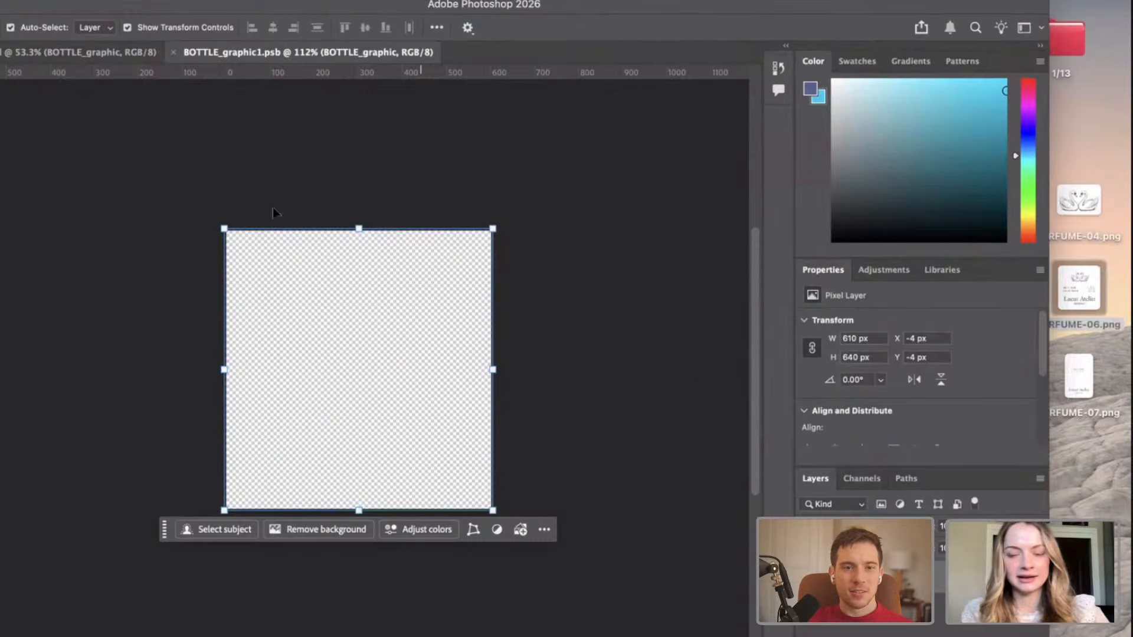
pyautogui.moveTo(97, 7); pyautogui.dragTo(292, 7)
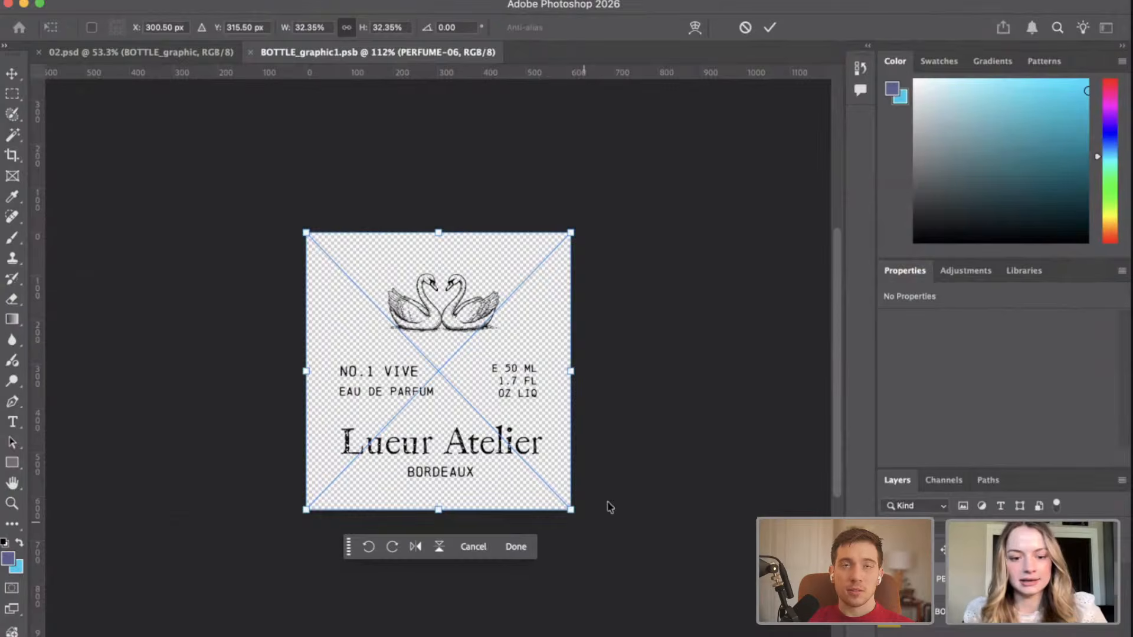
# Save the bottle smart object with the placed PERFUME-06 artwork and check the bottle in 02.psd.
pyautogui.press('super+s')
pyautogui.click(583, 233)
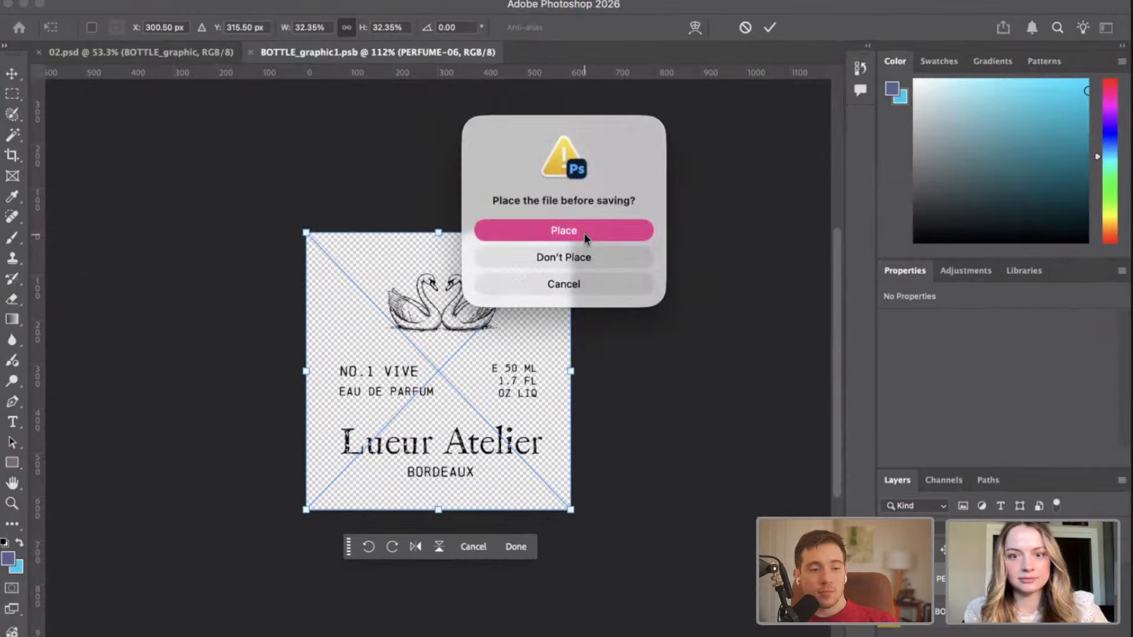
pyautogui.click(667, 429)
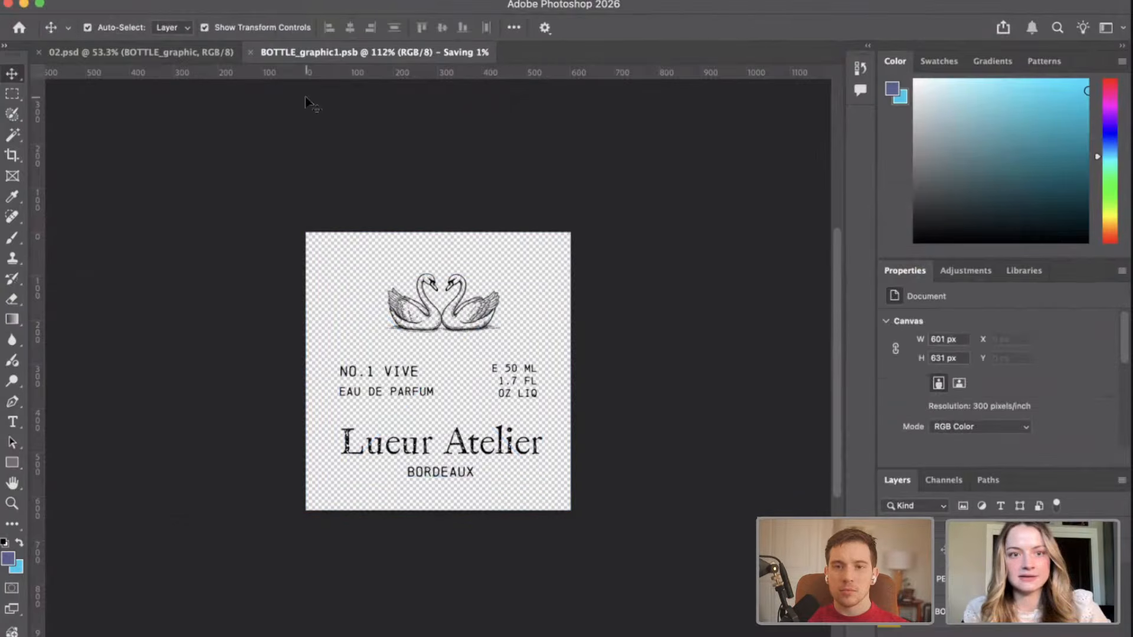
pyautogui.click(176, 54)
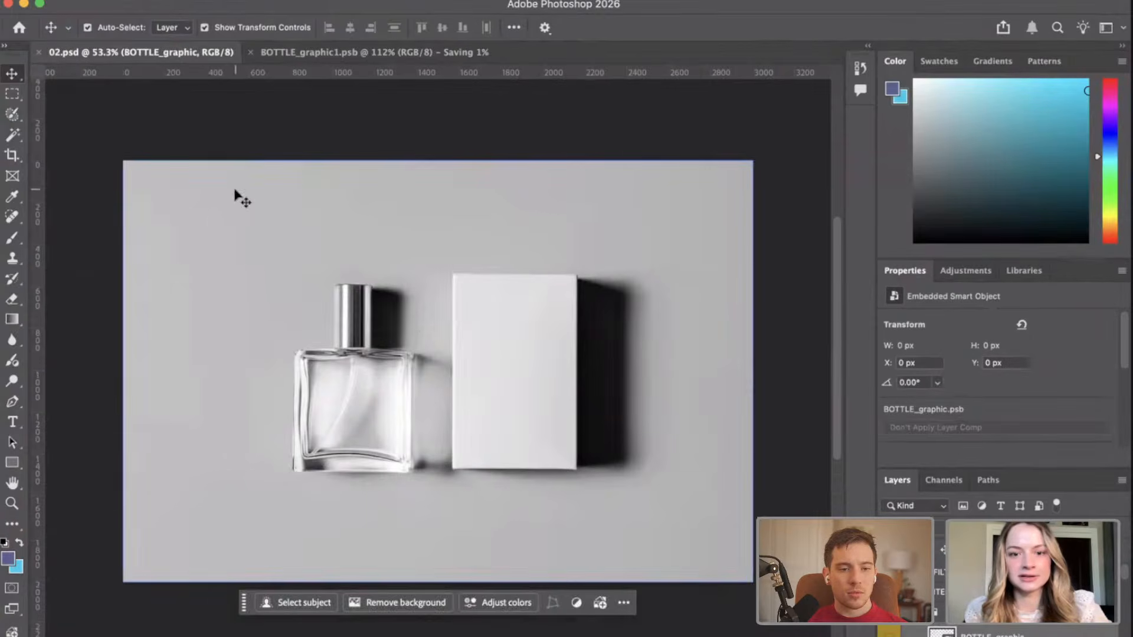
pyautogui.click(328, 55)
pyautogui.click(192, 56)
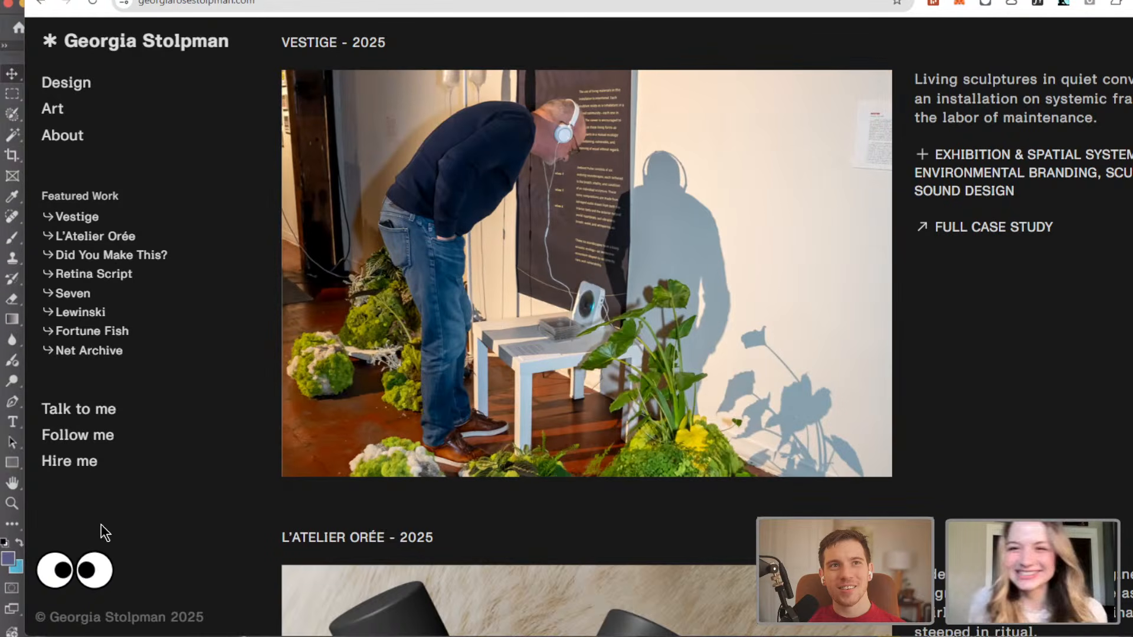
pyautogui.click(72, 572)
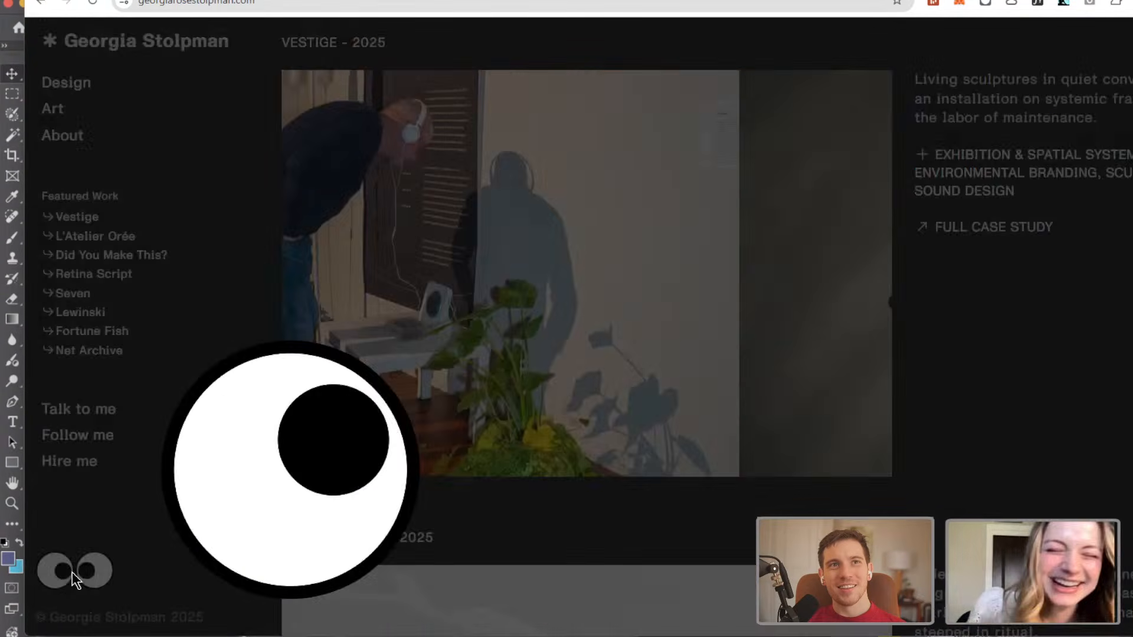
pyautogui.click(1102, 244)
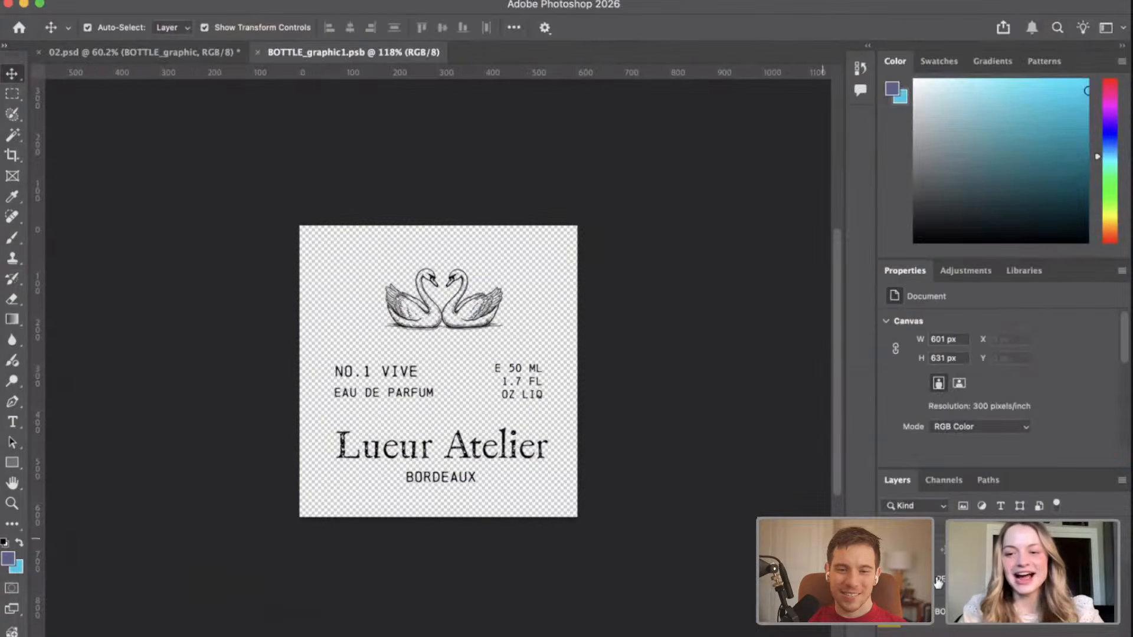
# Scale the PERFUME-06 label down to 27.74% and centre it horizontally at X 301 px, Y about 291 px.
pyautogui.click(938, 583)
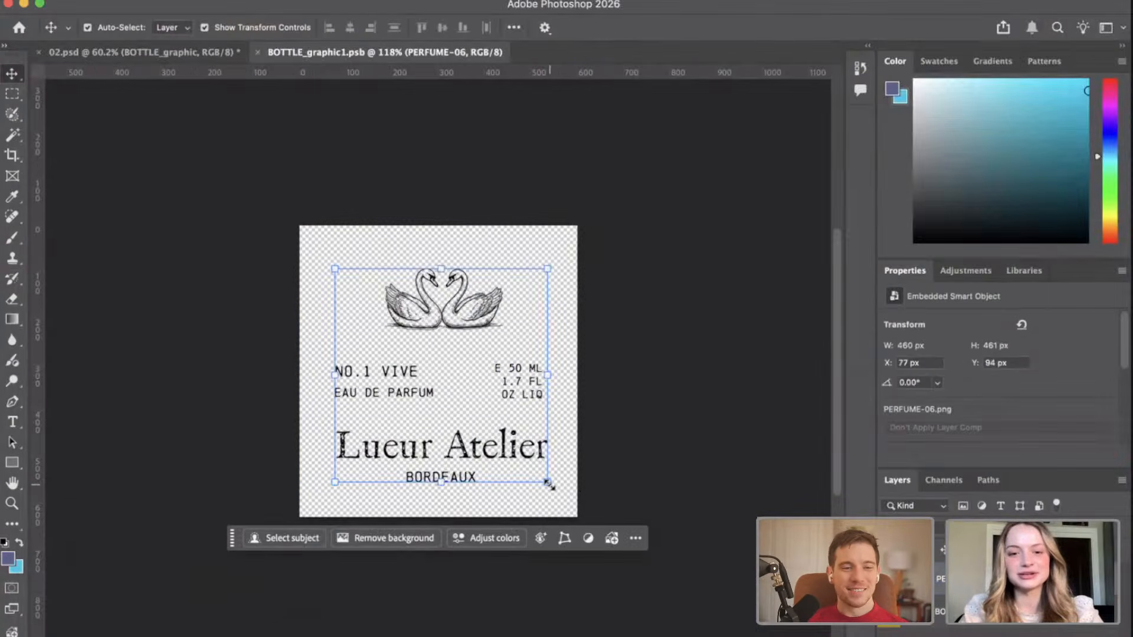
pyautogui.moveTo(547, 480)
pyautogui.mouseDown()
pyautogui.moveTo(534, 459)
pyautogui.moveTo(552, 472)
pyautogui.mouseUp()
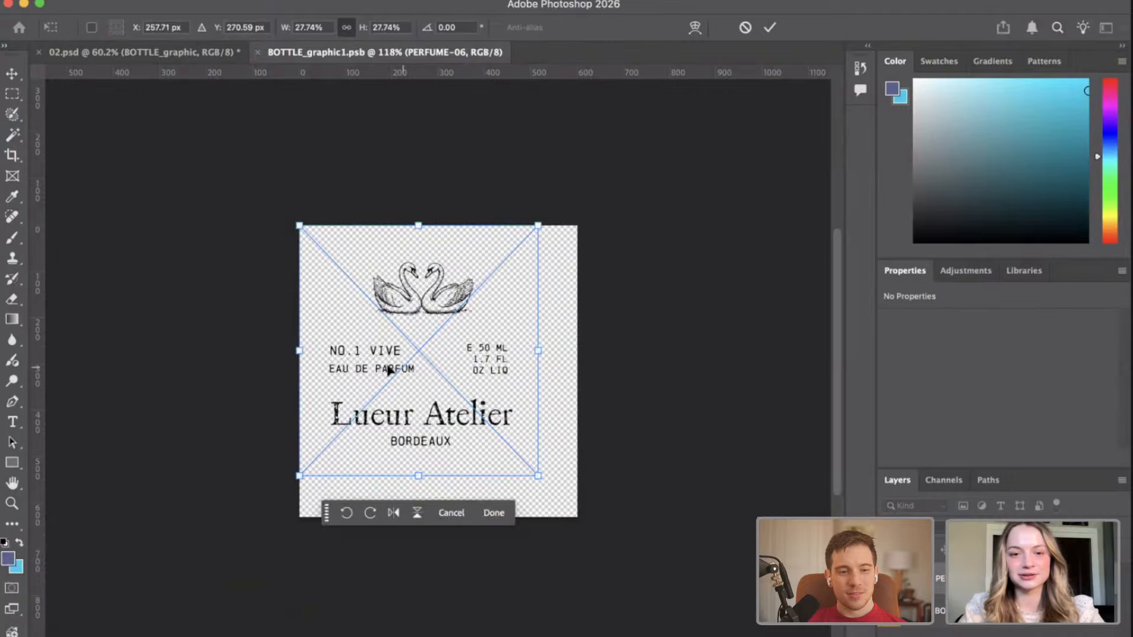
pyautogui.moveTo(387, 370); pyautogui.dragTo(411, 378)
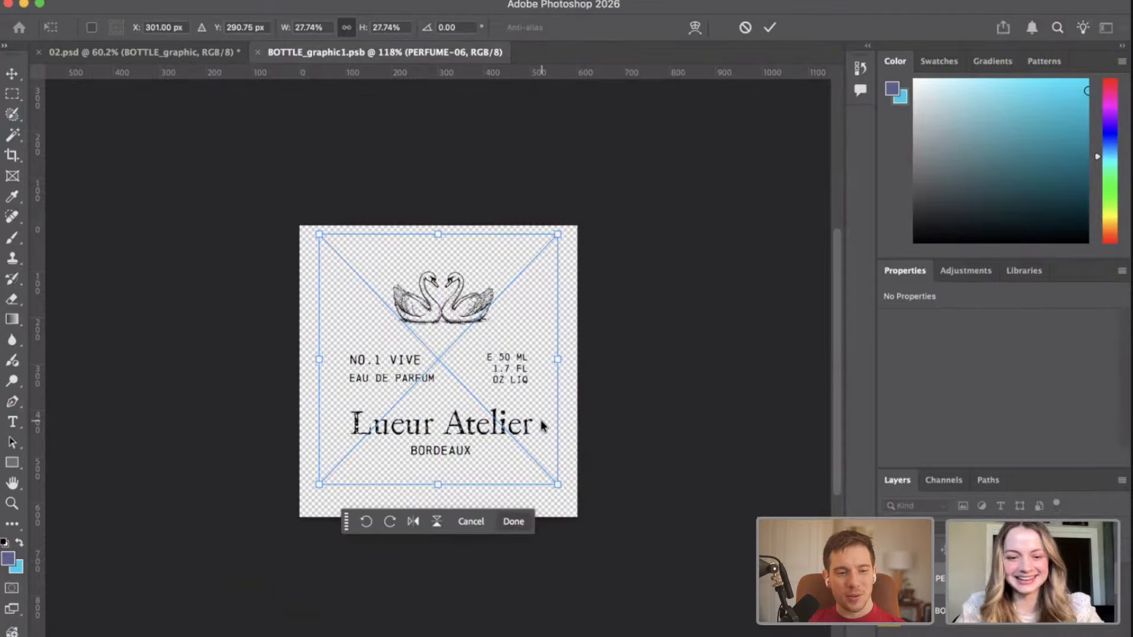
pyautogui.press('Return')
pyautogui.scroll(2, 447, 372)
pyautogui.hscroll(-5, 449, 374)
pyautogui.scroll(2, 449, 374)
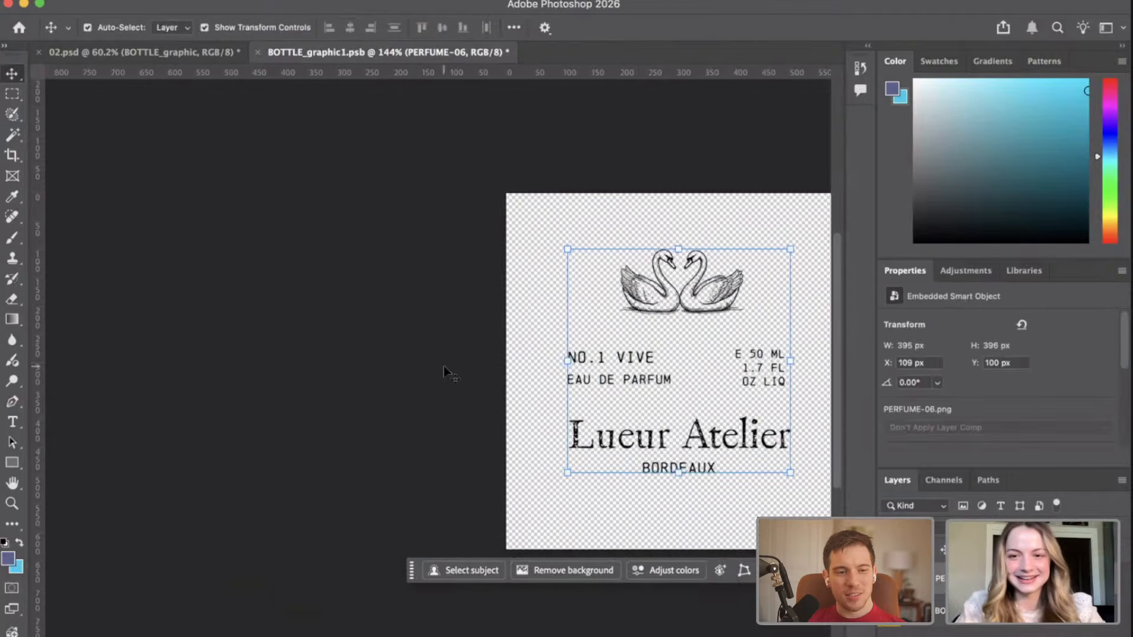
pyautogui.hscroll(4, 449, 374)
pyautogui.click(699, 180)
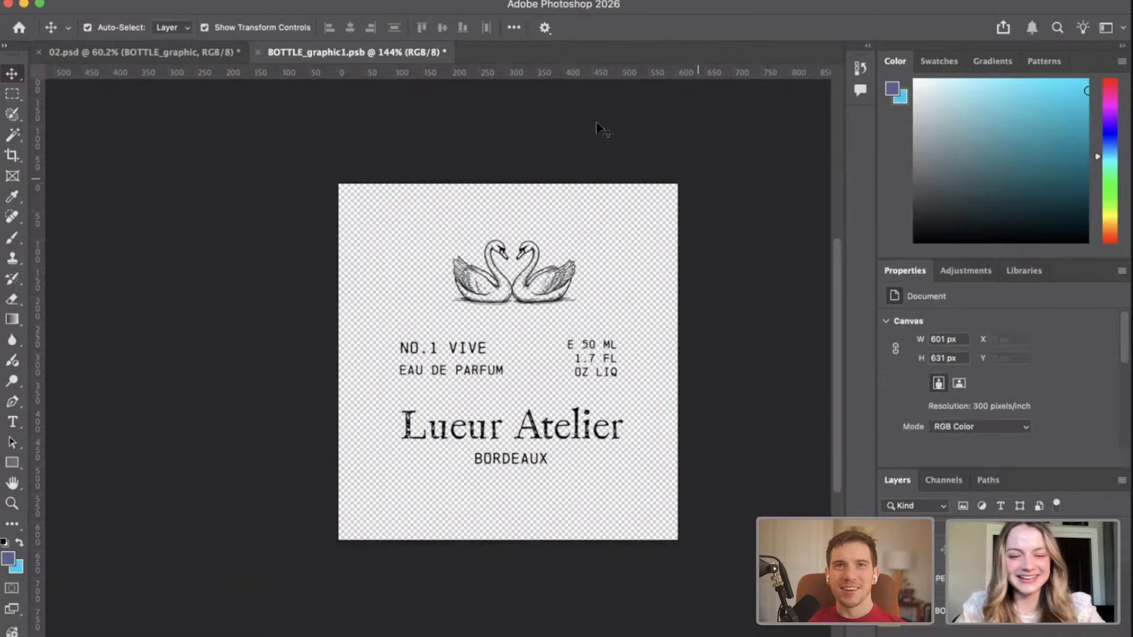
# Save the bottle smart object and check the smaller label on the bottle in 02.psd.
pyautogui.press('super+s')
pyautogui.click(109, 51)
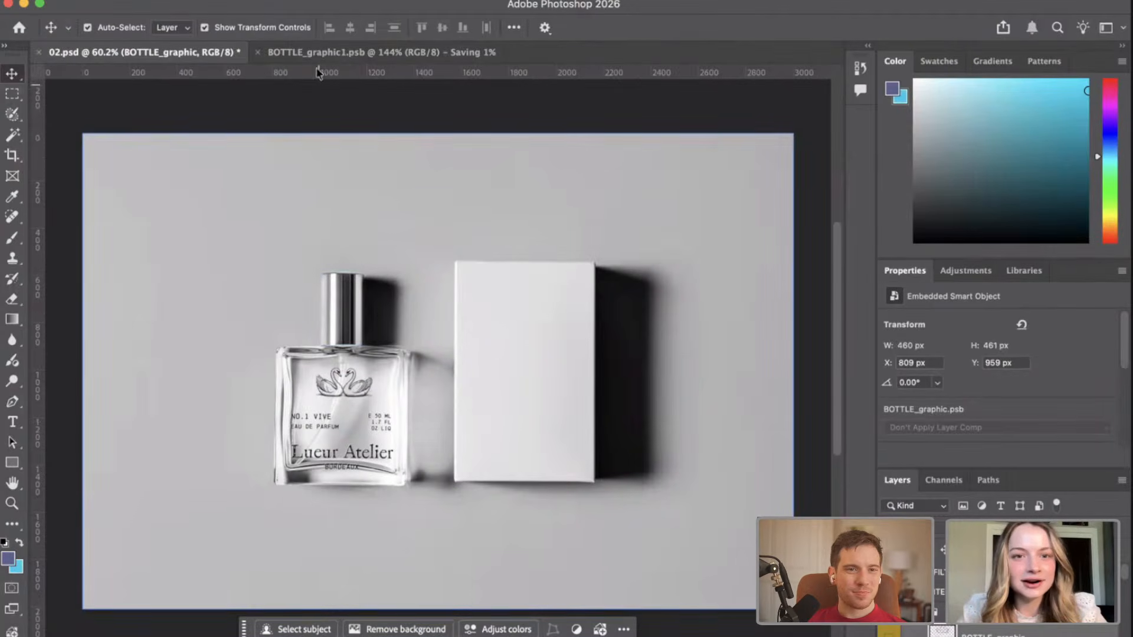
pyautogui.hotkey('ctrl', 'Tab')
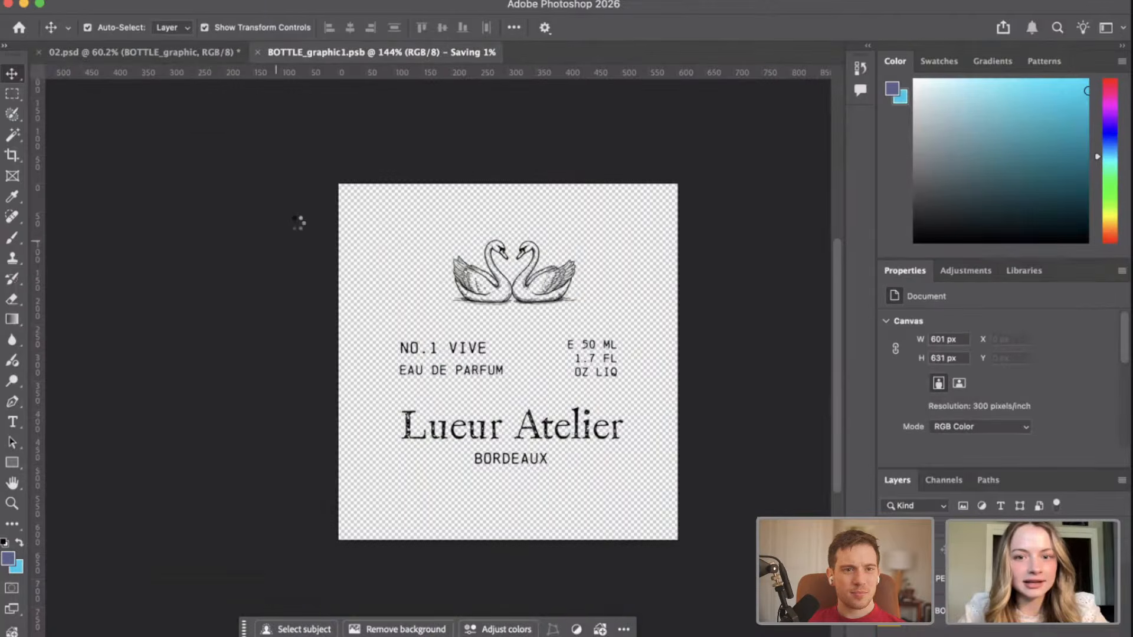
pyautogui.click(160, 53)
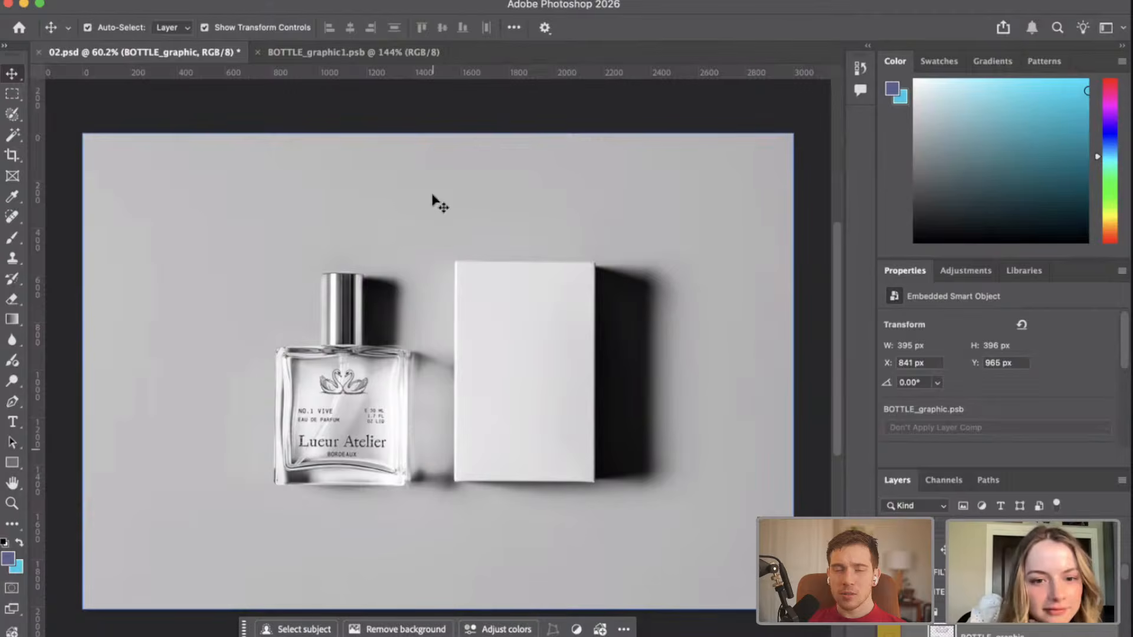
# Return to the bottle smart object and nudge the PERFUME-06 label up to Y 90 px.
pyautogui.click(366, 53)
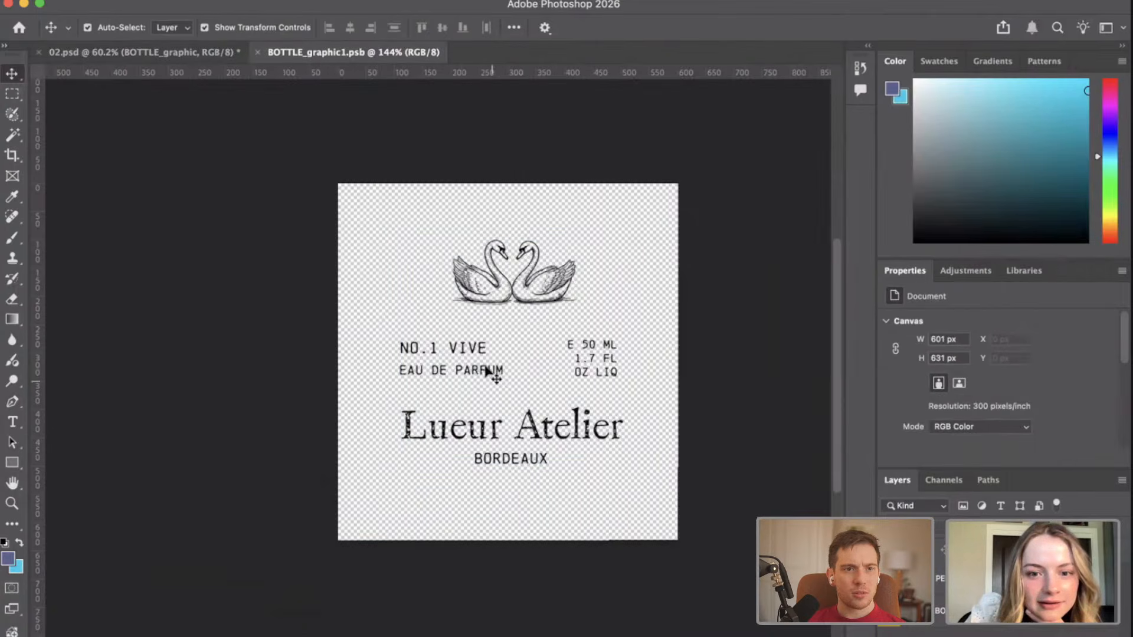
pyautogui.click(517, 302)
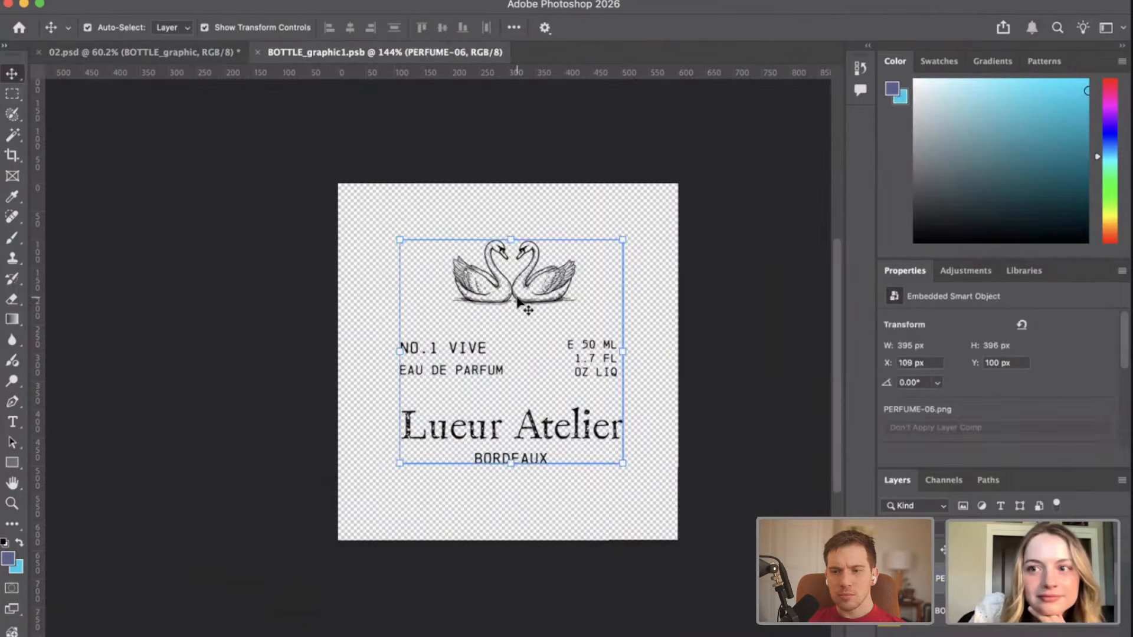
pyautogui.press('Up')
pyautogui.press('Up')
pyautogui.press('Up')
pyautogui.press('Up')
pyautogui.press('Up')
pyautogui.press('Up')
pyautogui.press('Up')
pyautogui.press('Up')
pyautogui.press('Up')
pyautogui.press('Up')
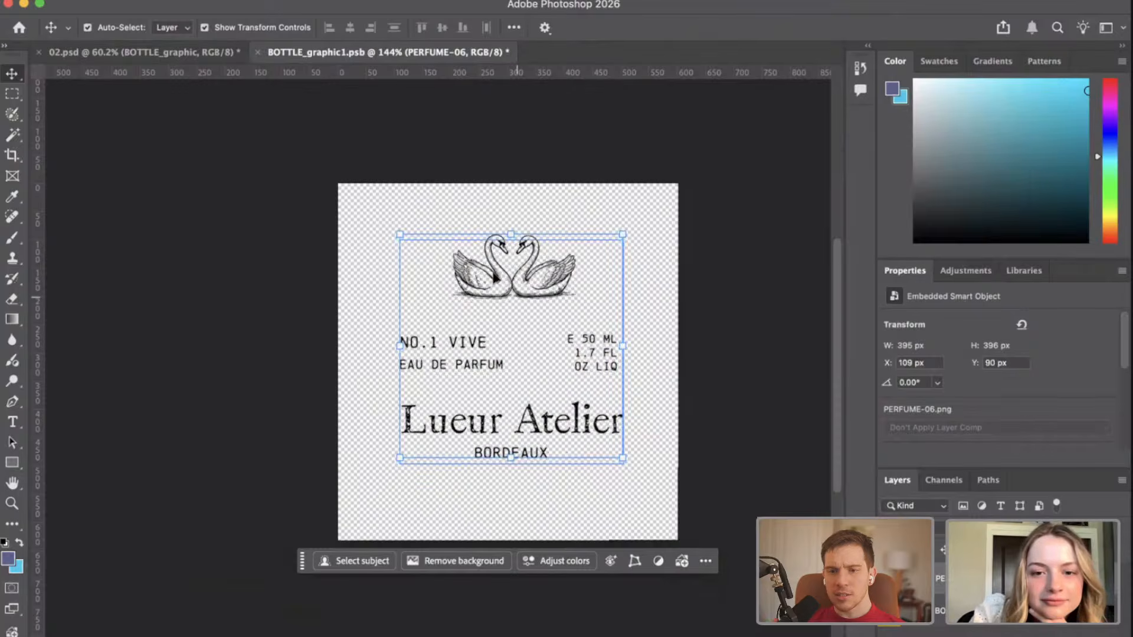
# Nudge the label together with the base layer slightly further up the canvas and clear the selection.
pyautogui.moveTo(505, 275); pyautogui.dragTo(505, 264)
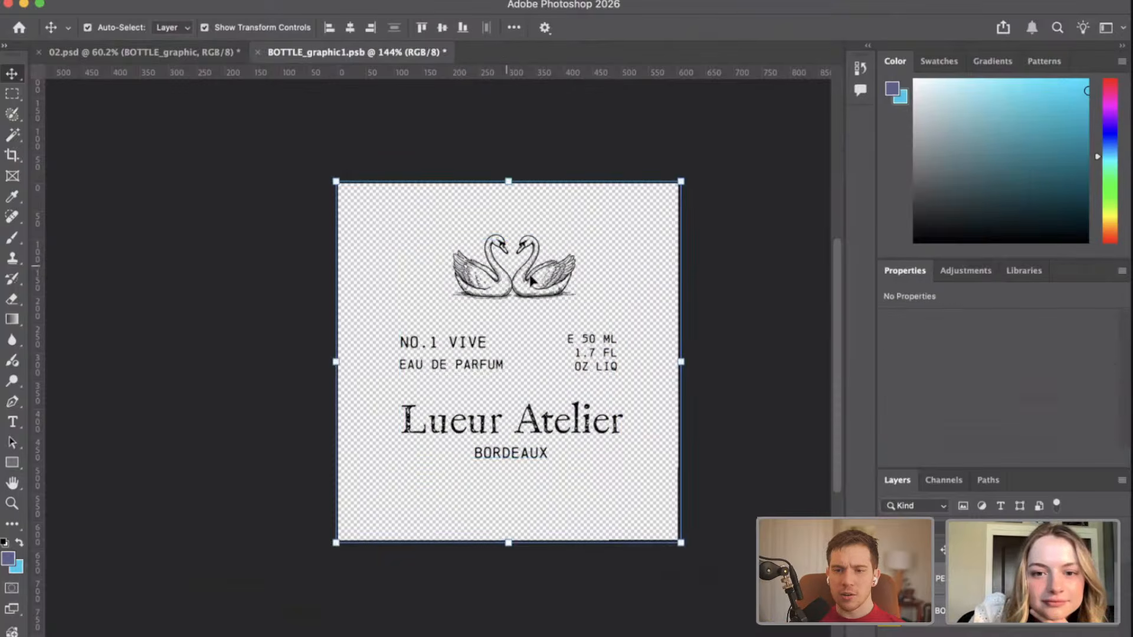
pyautogui.press('Up')
pyautogui.press('Up')
pyautogui.press('Up')
pyautogui.press('Up')
pyautogui.press('Up')
pyautogui.press('Up')
pyautogui.press('Up')
pyautogui.press('Up')
pyautogui.press('Up')
pyautogui.press('Up')
pyautogui.press('Up')
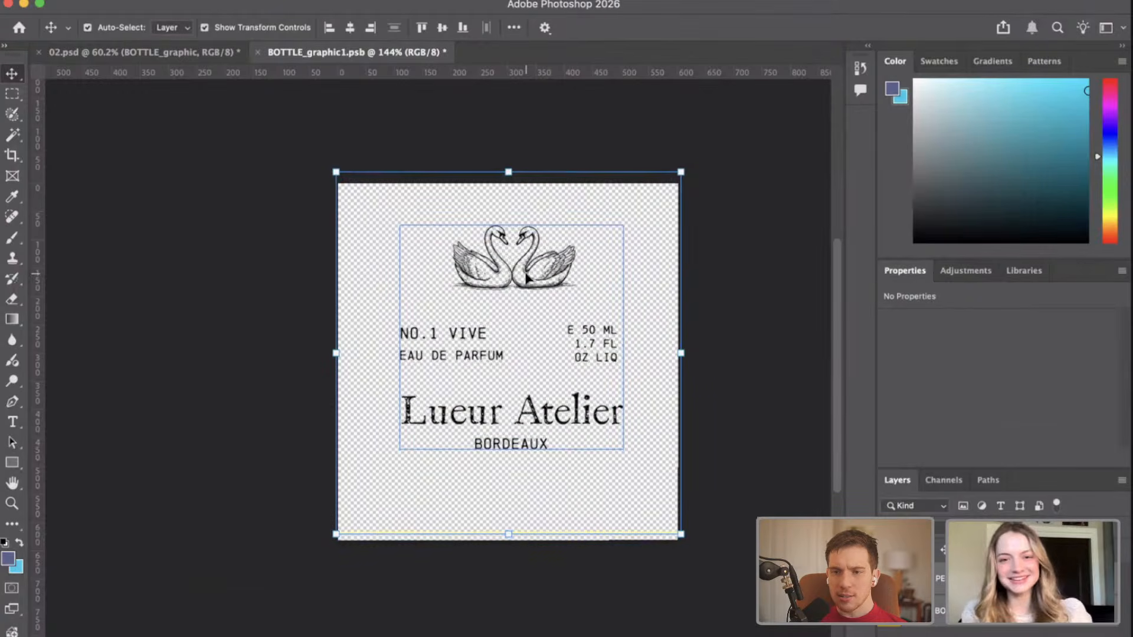
pyautogui.press('Down')
pyautogui.press('Down')
pyautogui.press('Down')
pyautogui.press('Down')
pyautogui.press('Down')
pyautogui.press('Down')
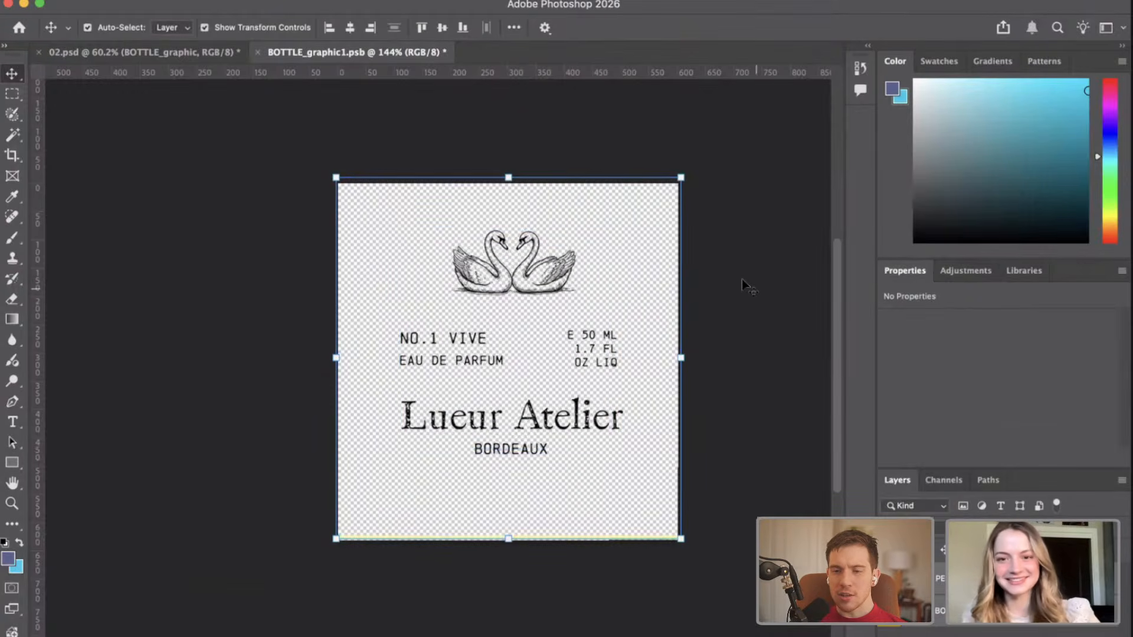
pyautogui.click(741, 279)
# Save the repositioned label in the smart object and compare it with the bottle in 02.psd.
pyautogui.press('super+s')
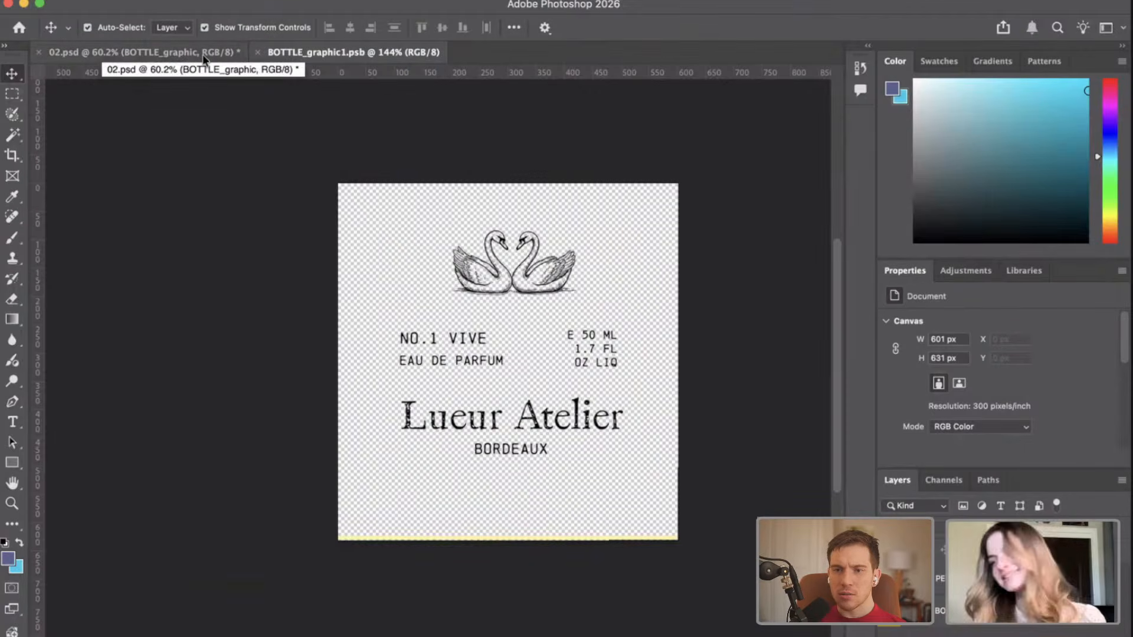
pyautogui.click(203, 54)
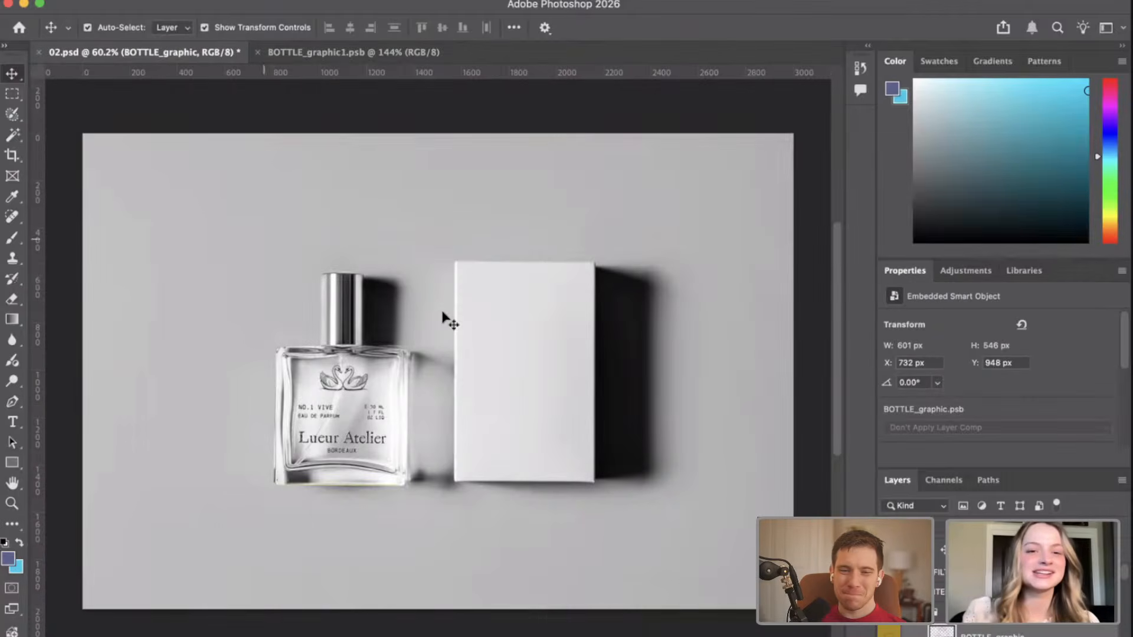
pyautogui.click(352, 51)
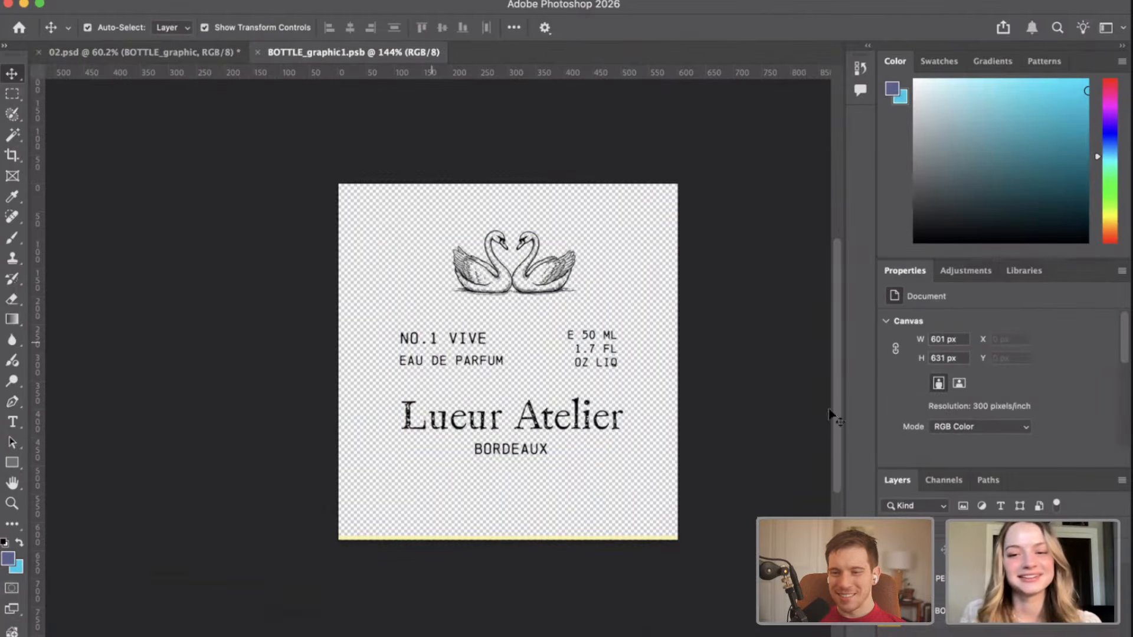
pyautogui.click(168, 55)
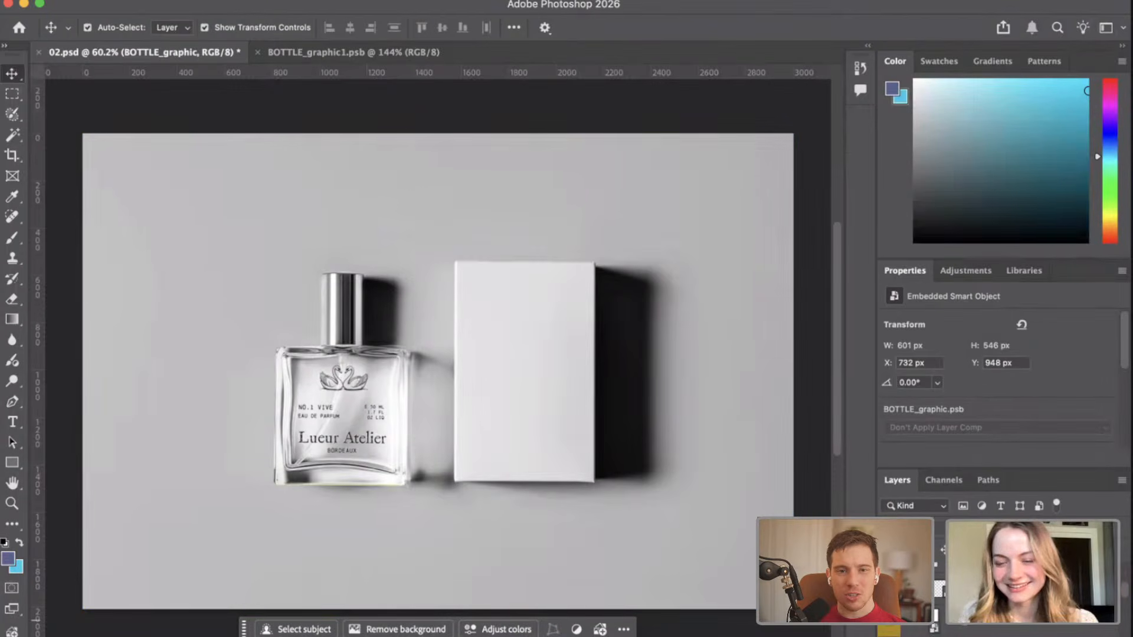
# Open the BOX_side 1 smart object of the box and bring up the texture IMG folder inside the 1/13 folder.
pyautogui.click(957, 591)
pyautogui.doubleClick(583, 288)
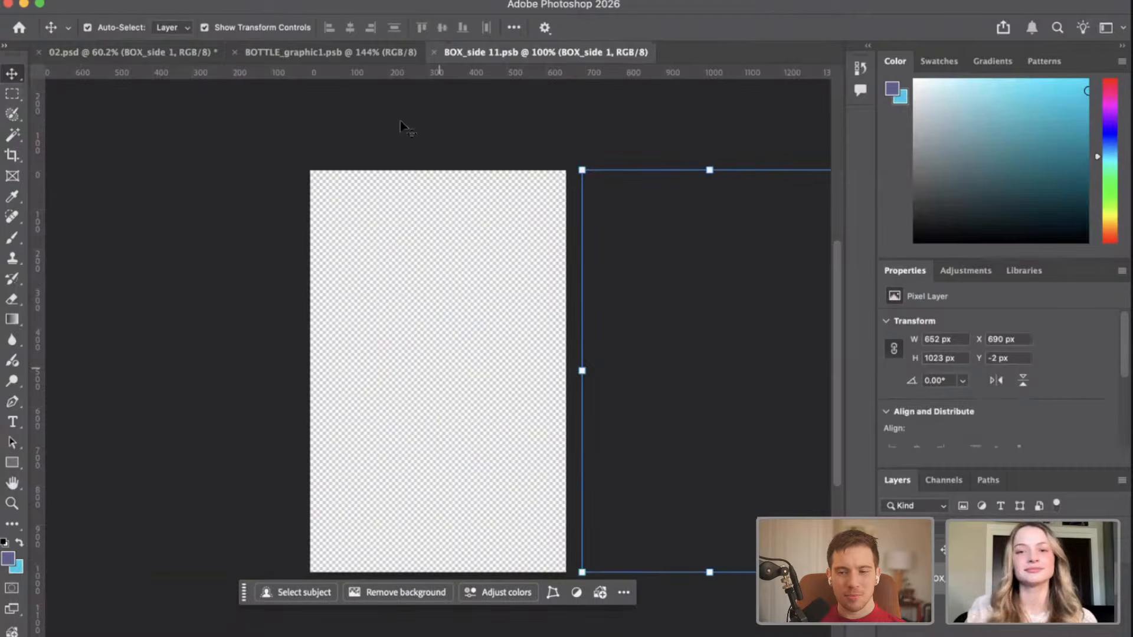
pyautogui.click(770, 87)
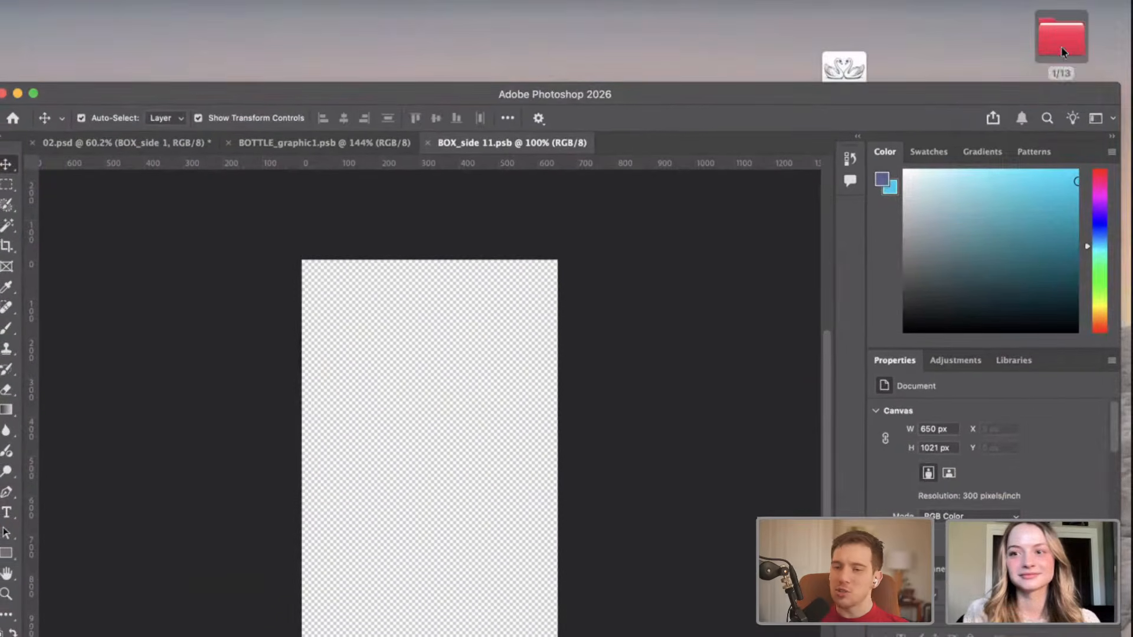
pyautogui.click(1061, 48)
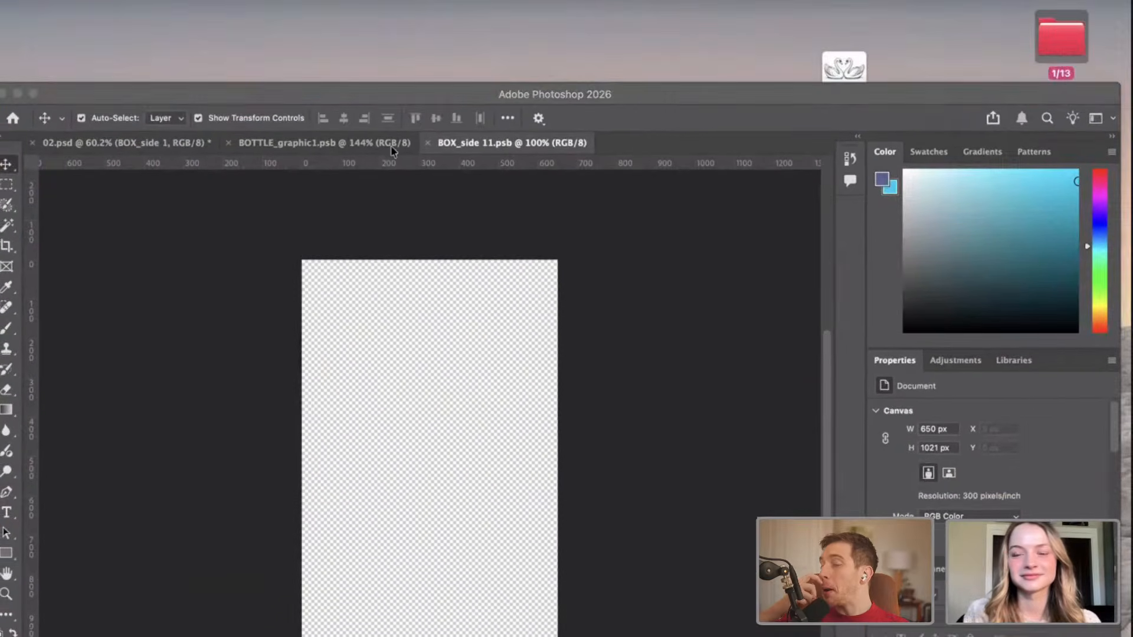
pyautogui.doubleClick(1073, 39)
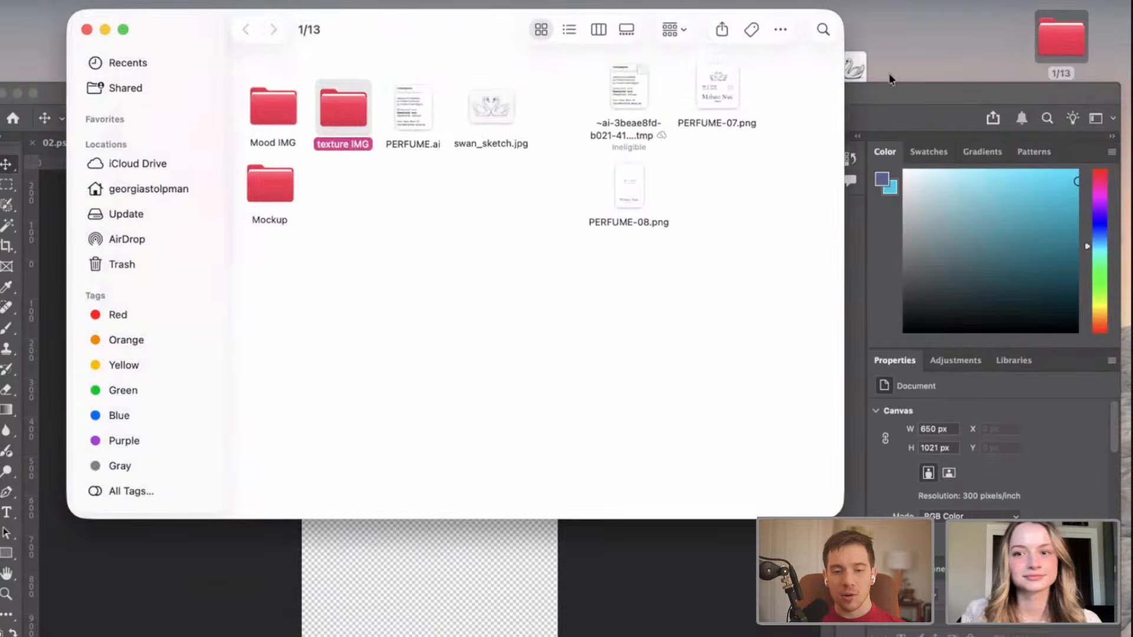
pyautogui.doubleClick(336, 114)
# Place Cardboard Paper Texture_02.jpg in the box smart object, enlarge it to about 43.35% to cover the canvas, and save.
pyautogui.moveTo(276, 86); pyautogui.dragTo(331, 543)
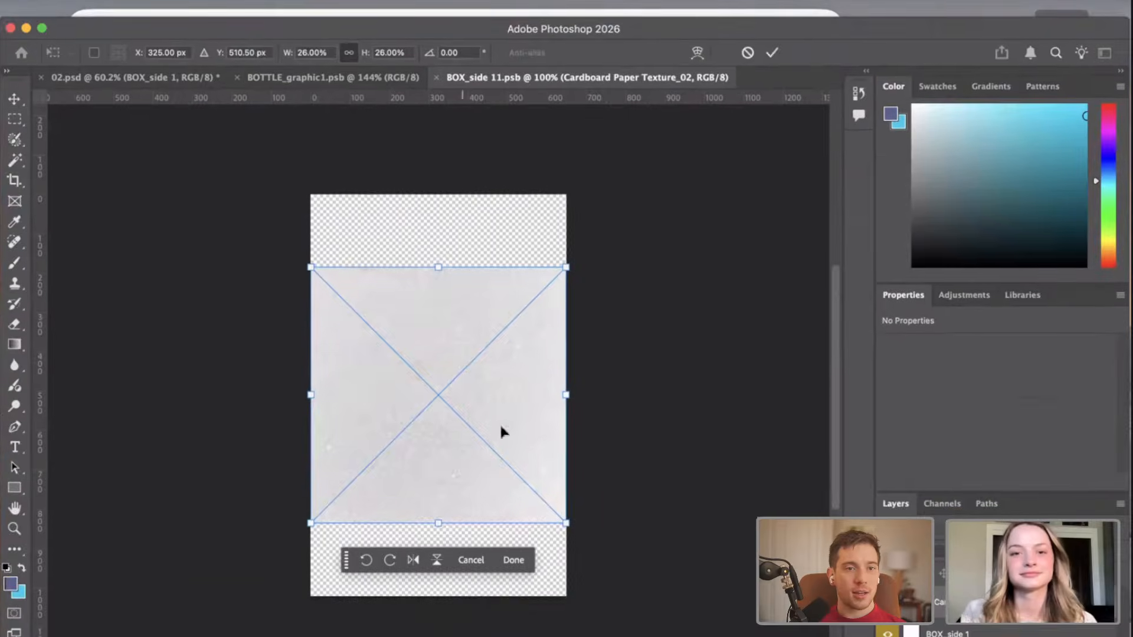
pyautogui.moveTo(438, 263); pyautogui.dragTo(437, 183)
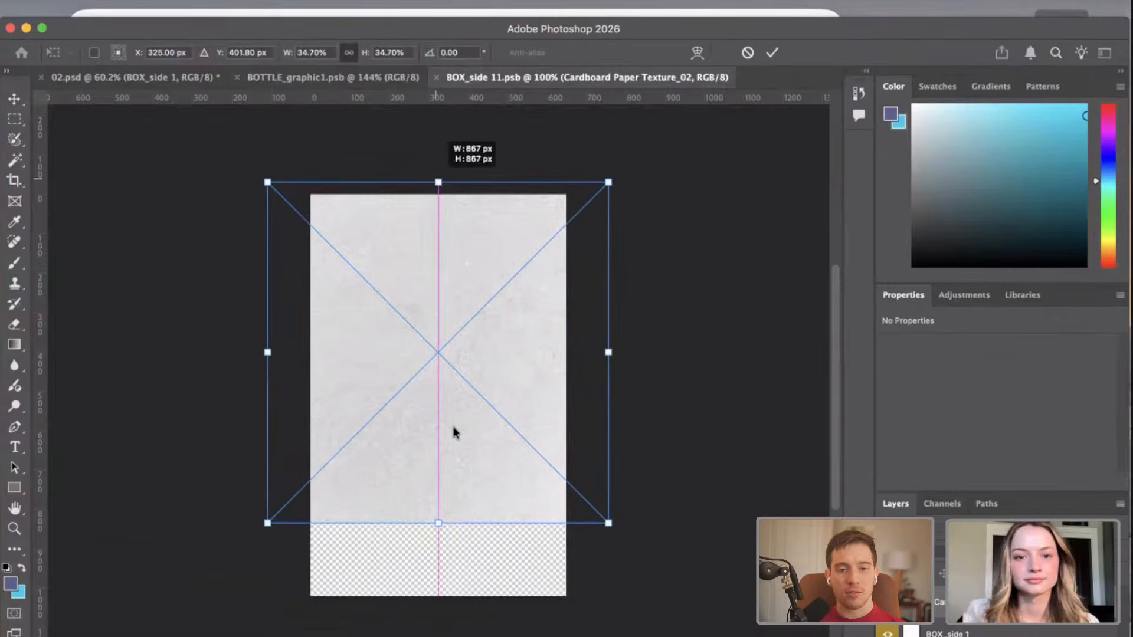
pyautogui.moveTo(438, 532); pyautogui.dragTo(438, 611)
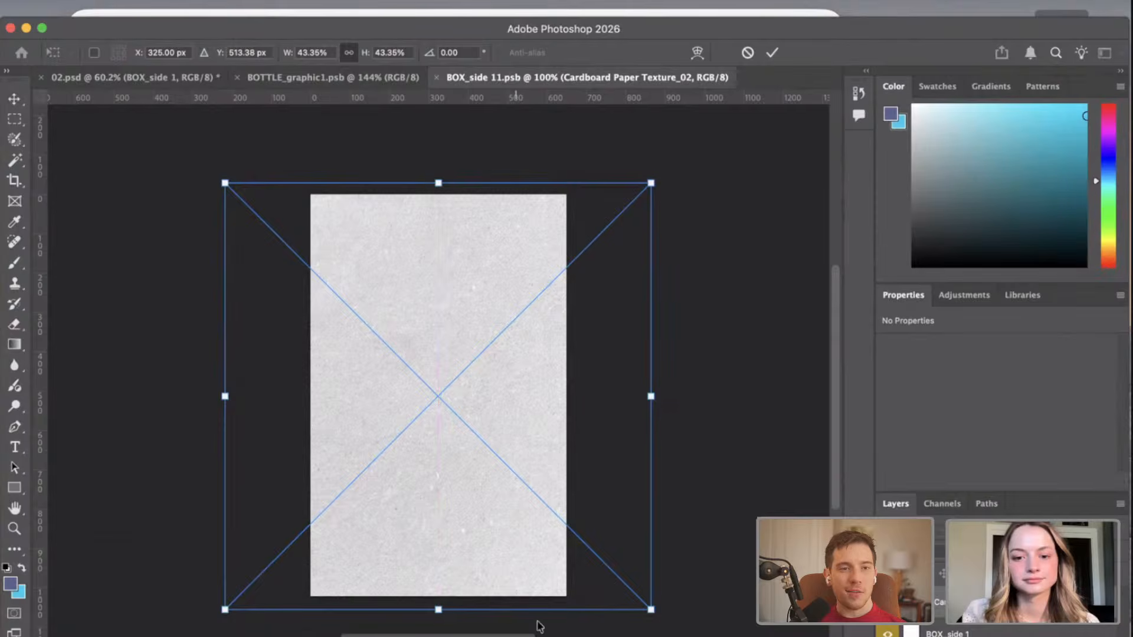
pyautogui.press('Return')
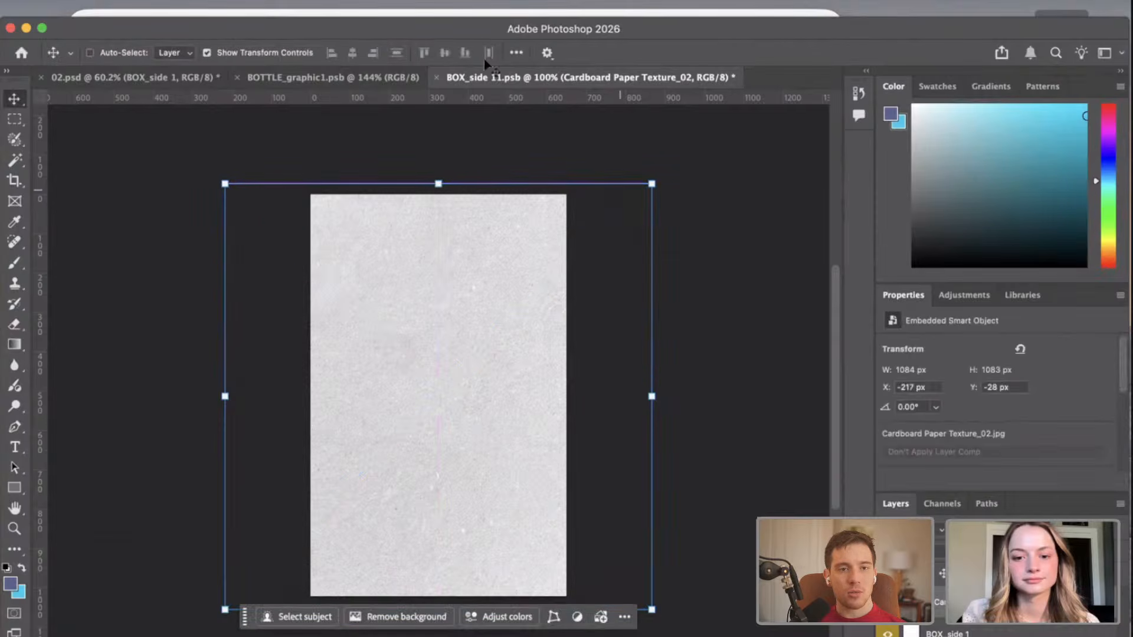
pyautogui.press('super+s')
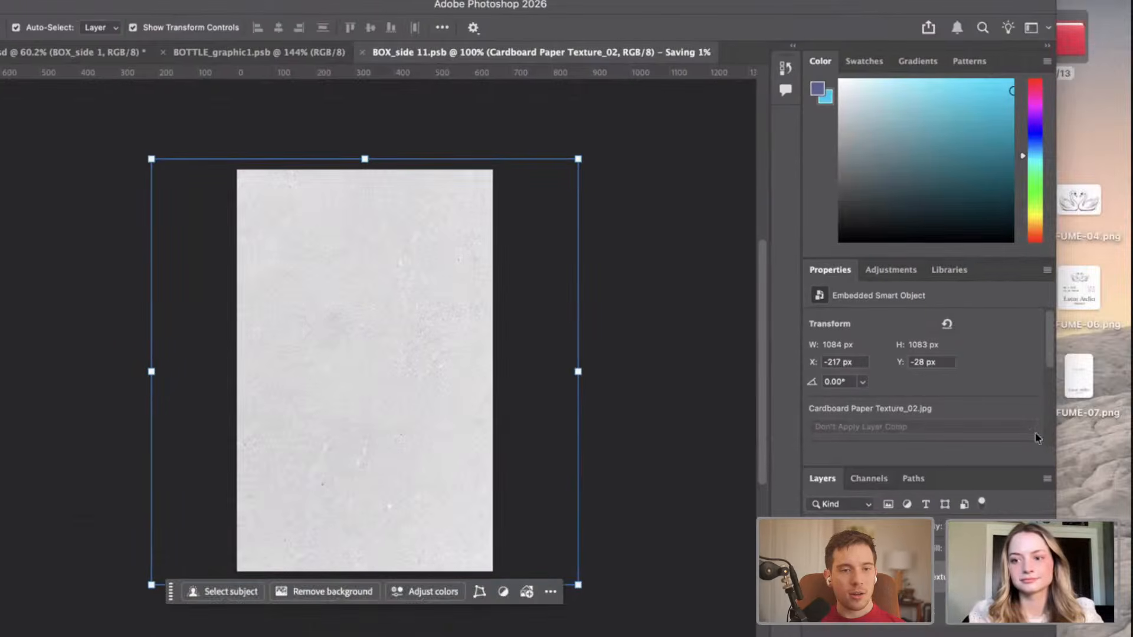
# Place PERFUME-07.png over the cardboard texture in the box smart object and start saving the file.
pyautogui.moveTo(1078, 370); pyautogui.dragTo(332, 235)
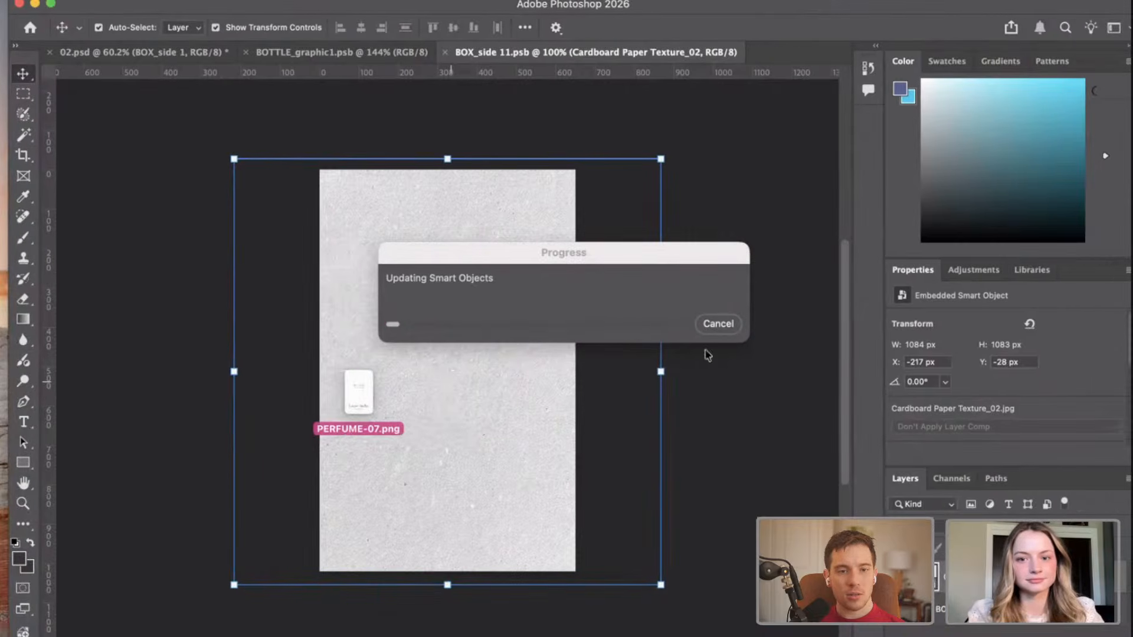
pyautogui.click(718, 325)
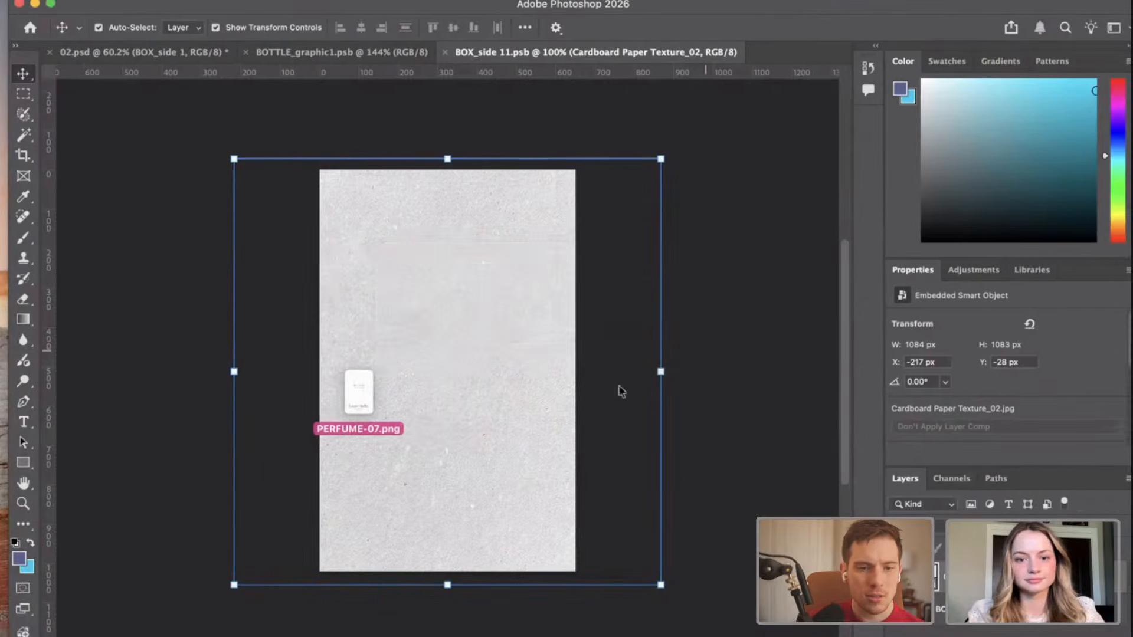
pyautogui.click(287, 378)
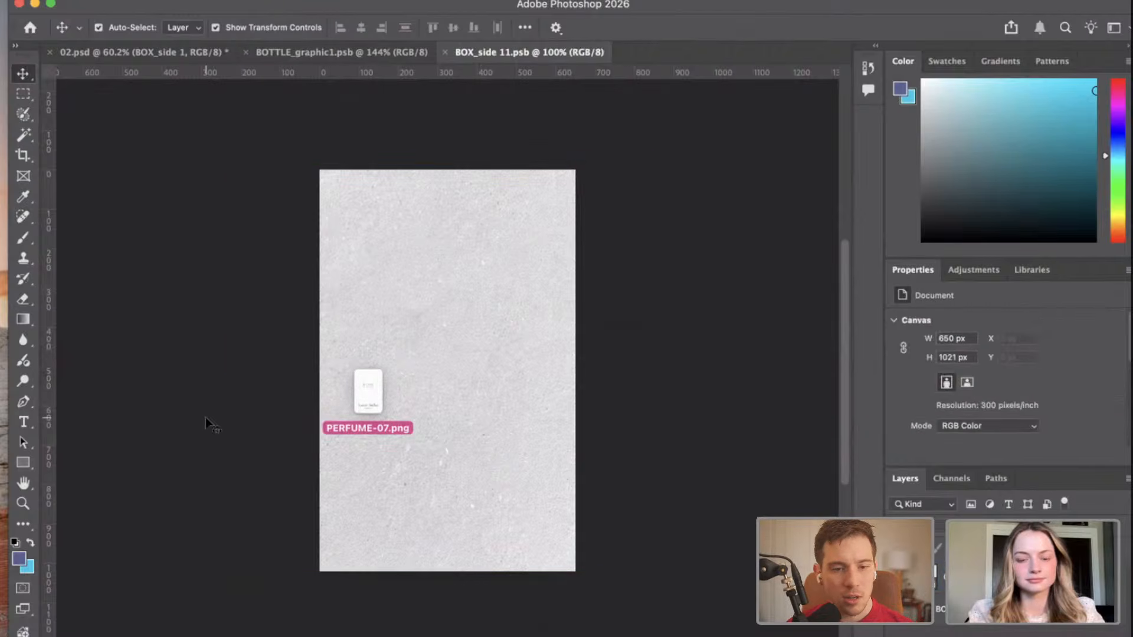
pyautogui.press('super+v')
pyautogui.press('super+s')
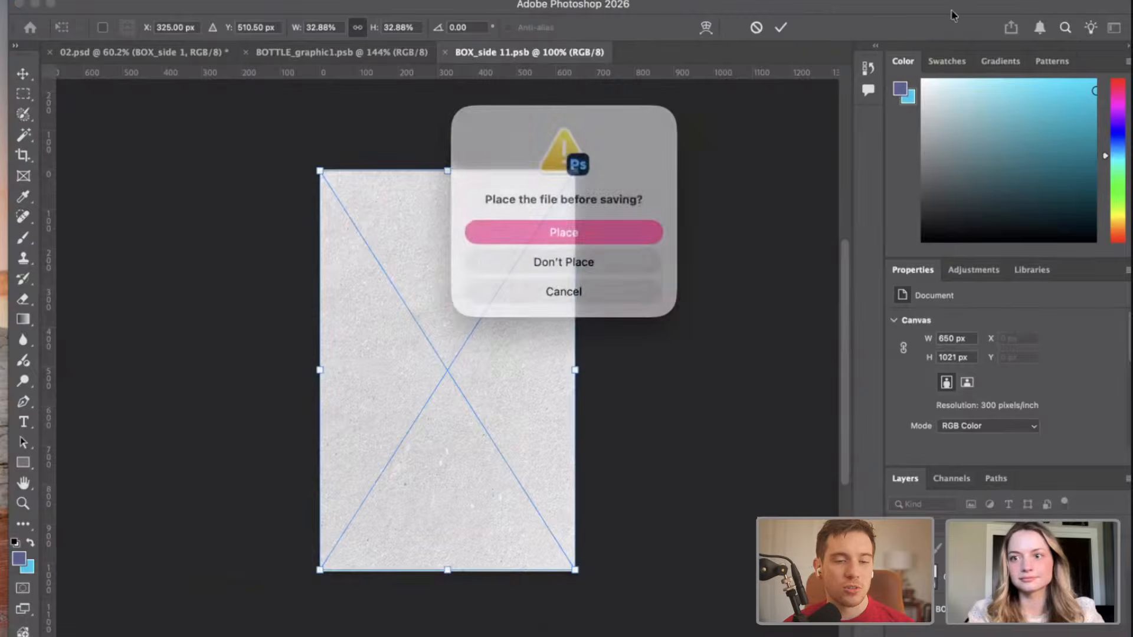
pyautogui.click(596, 230)
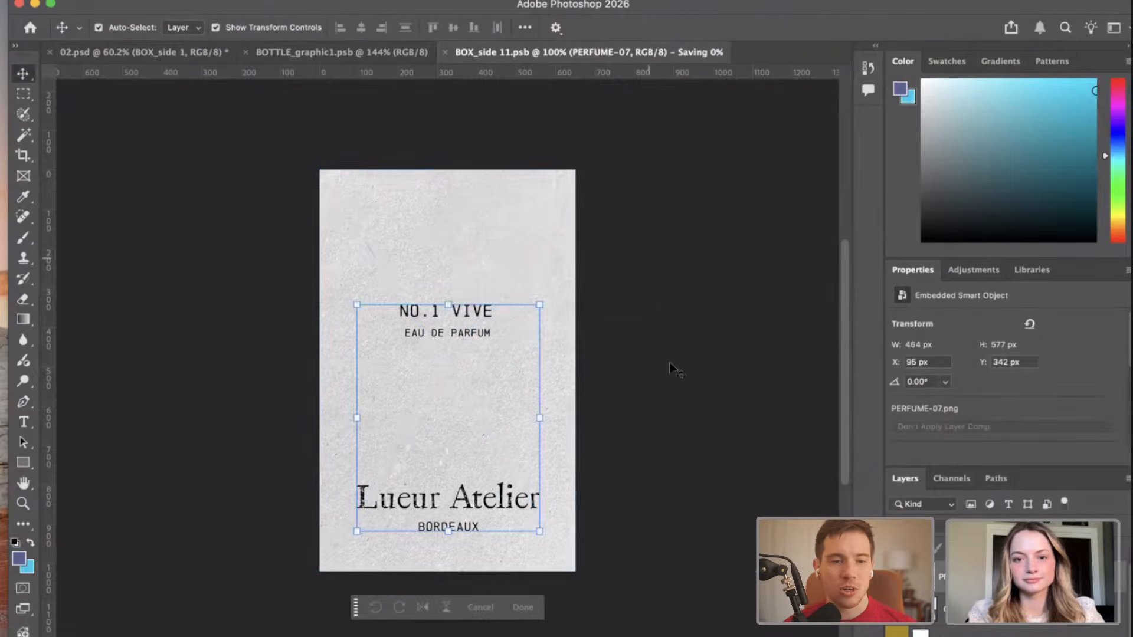
# Nudge the PERFUME-07 label up to Y 332 px and clear the selection.
pyautogui.click(503, 314)
pyautogui.press('Up')
pyautogui.press('Up')
pyautogui.press('Up')
pyautogui.press('Up')
pyautogui.press('Up')
pyautogui.press('Up')
pyautogui.press('Up')
pyautogui.press('Up')
pyautogui.press('Up')
pyautogui.press('Up')
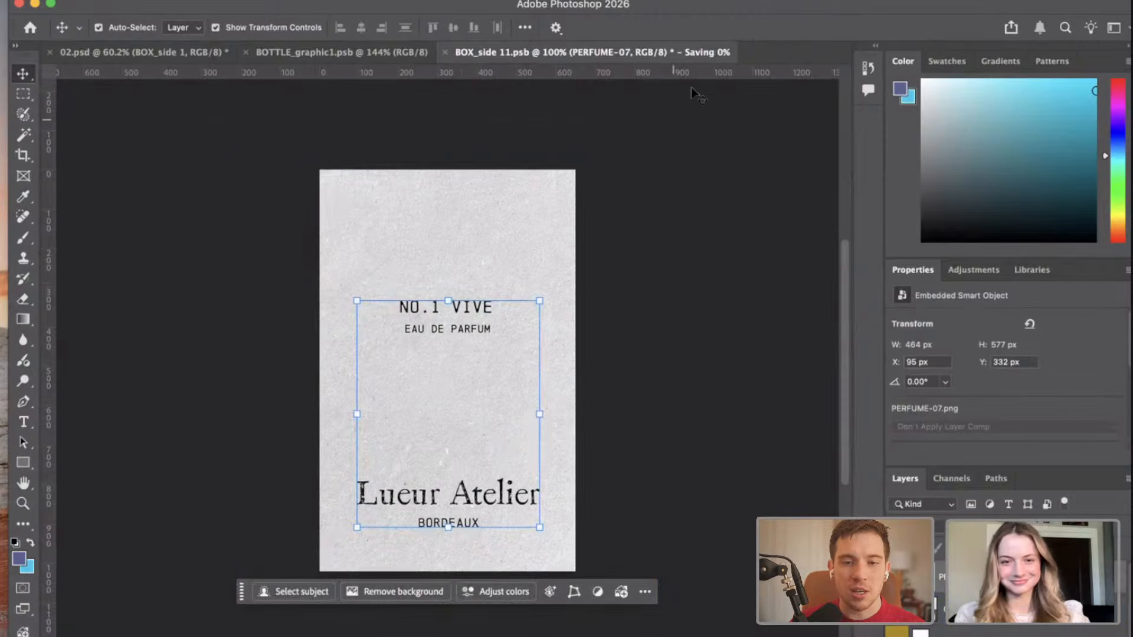
pyautogui.click(659, 144)
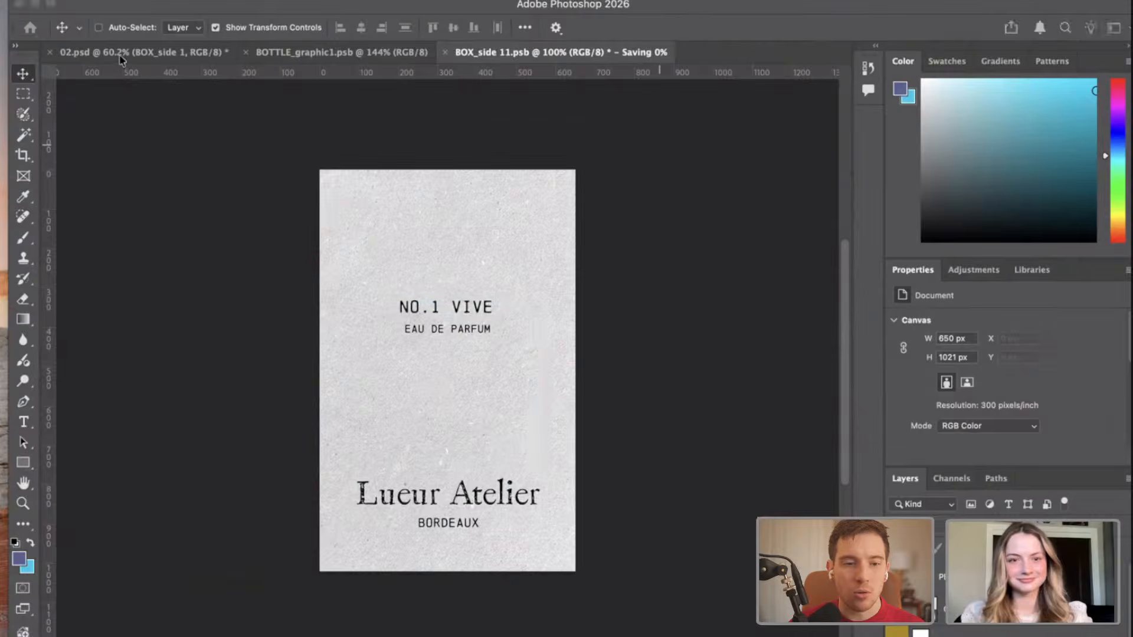
# Save the box smart object with its texture and label and check the box in 02.psd.
pyautogui.press('super+s')
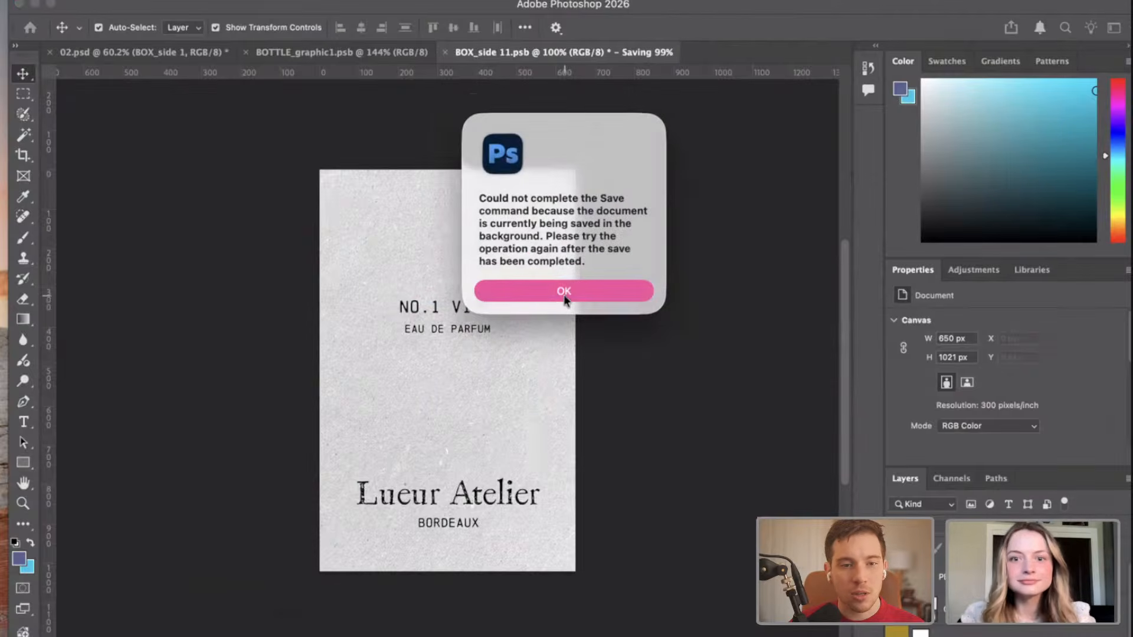
pyautogui.click(563, 295)
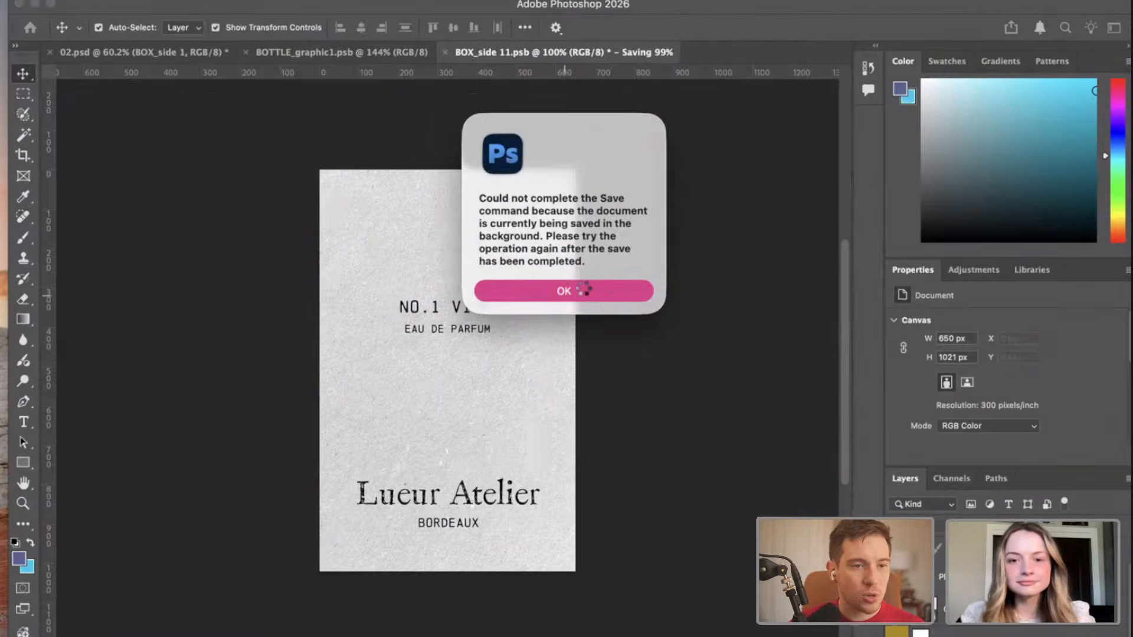
pyautogui.click(584, 291)
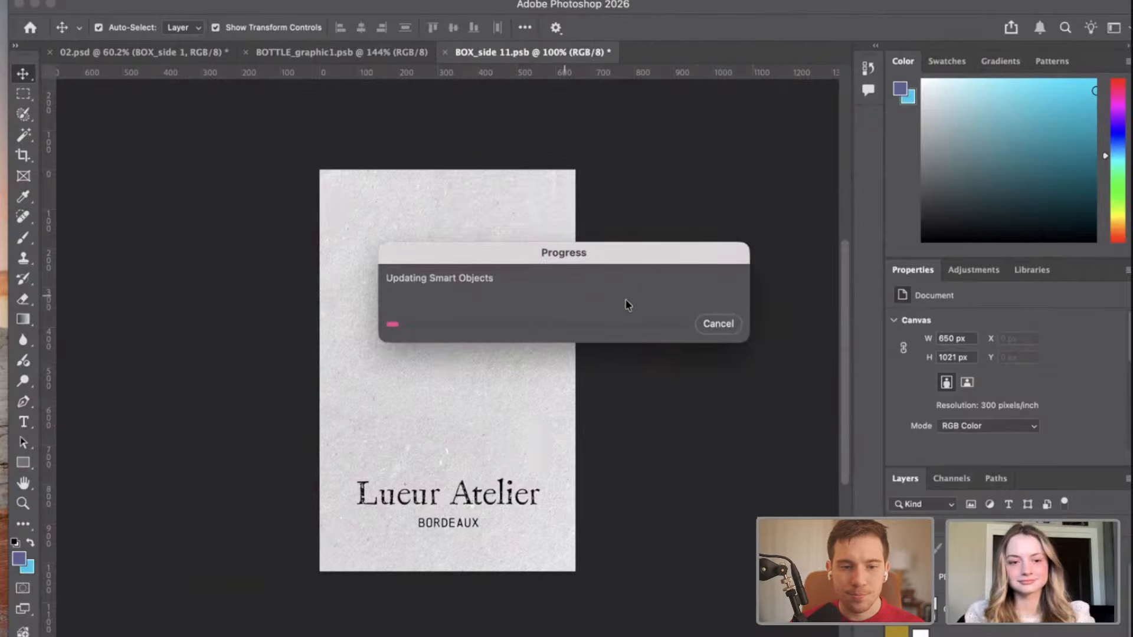
pyautogui.click(132, 52)
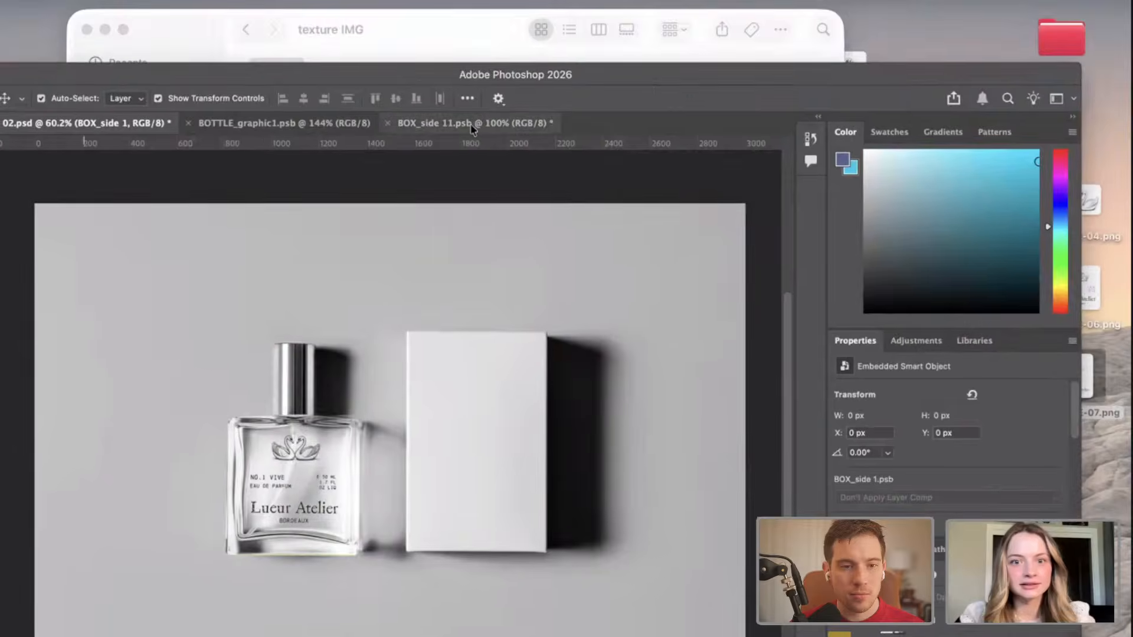
pyautogui.click(529, 52)
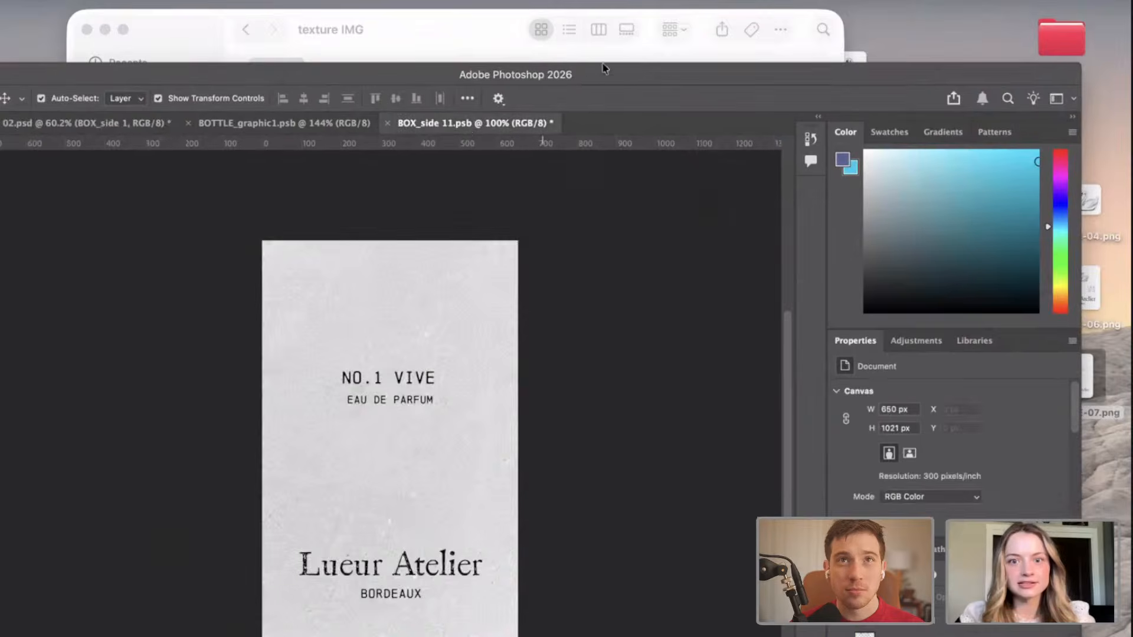
pyautogui.press('cmd+s')
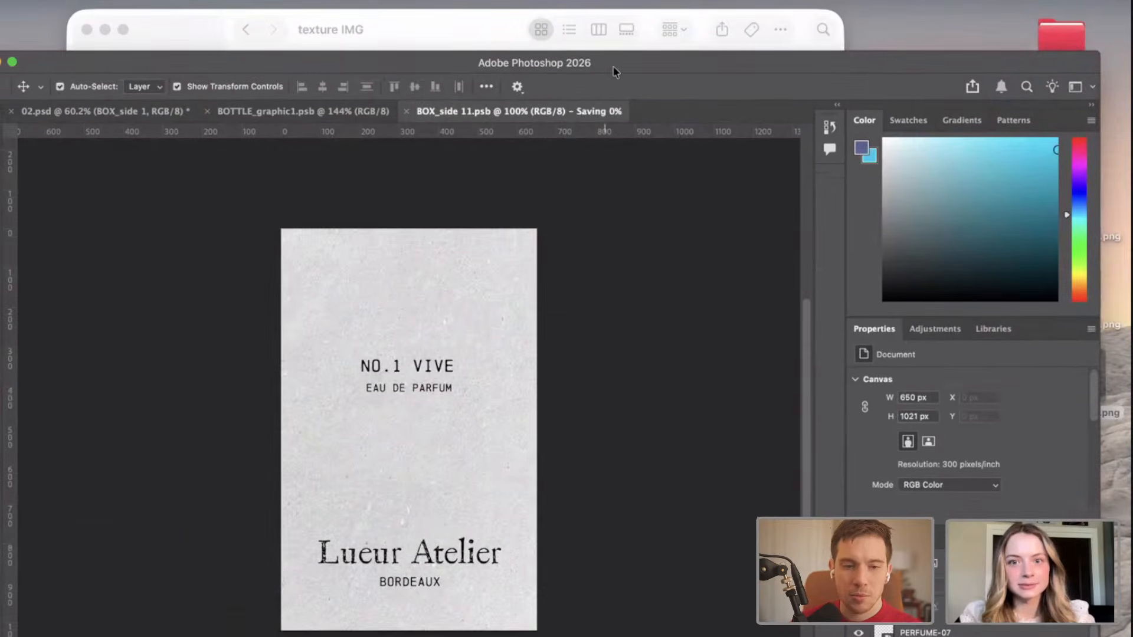
pyautogui.moveTo(613, 70); pyautogui.dragTo(627, 24)
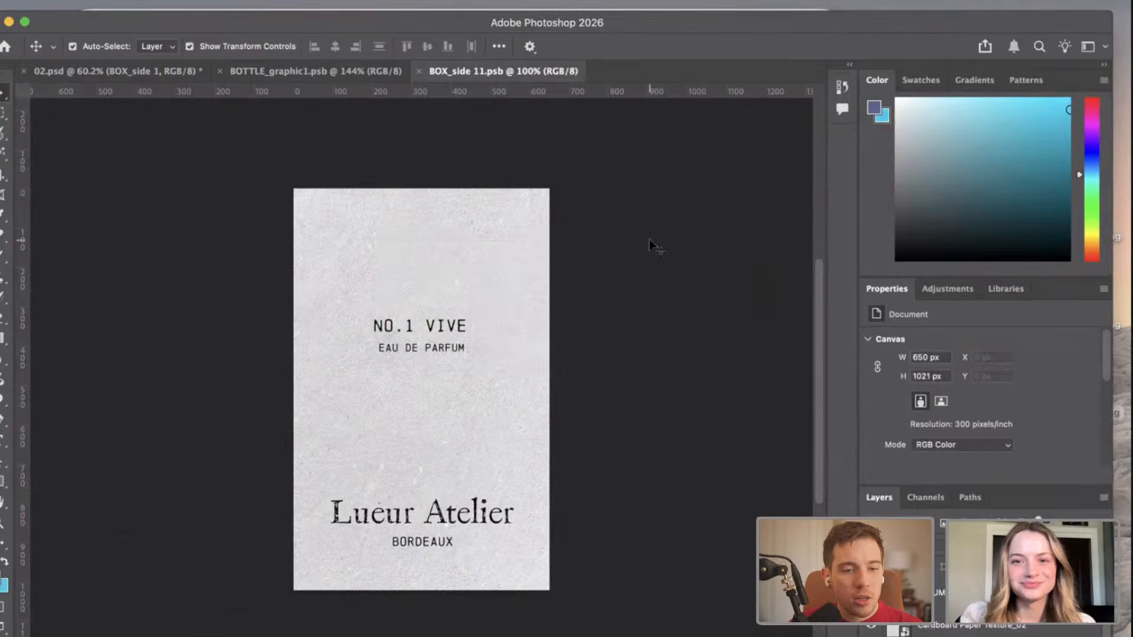
pyautogui.click(122, 72)
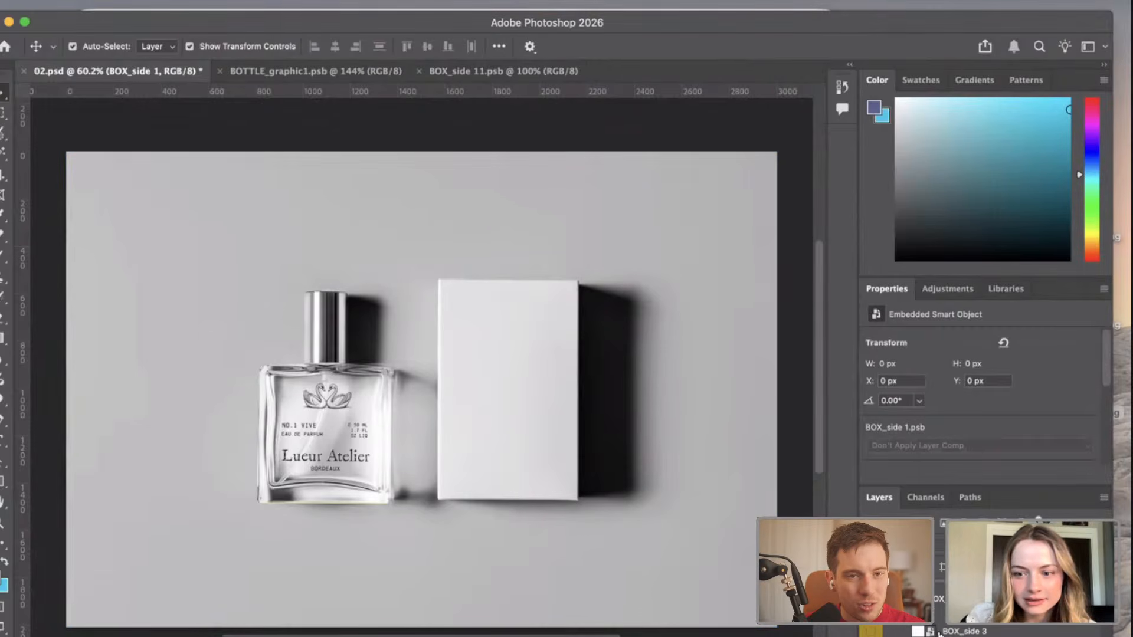
# Reopen the BOX_side 1 smart object from 02.psd, place Cardboard Paper Texture_02.jpg in it, and close the earlier BOX_side 11.psb.
pyautogui.click(494, 408)
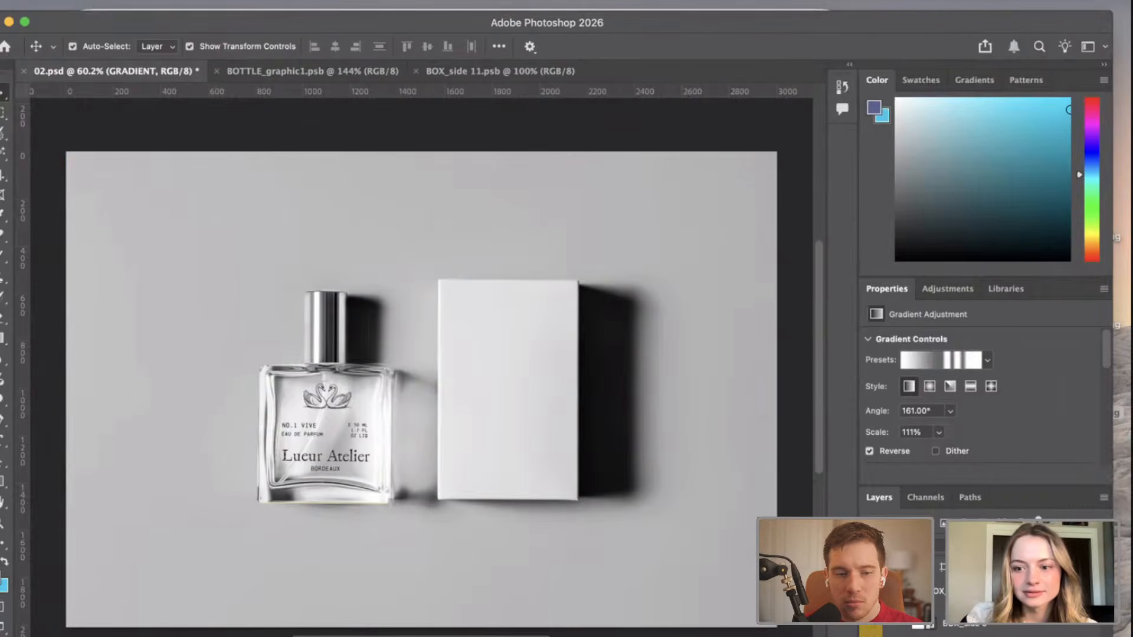
pyautogui.doubleClick(614, 417)
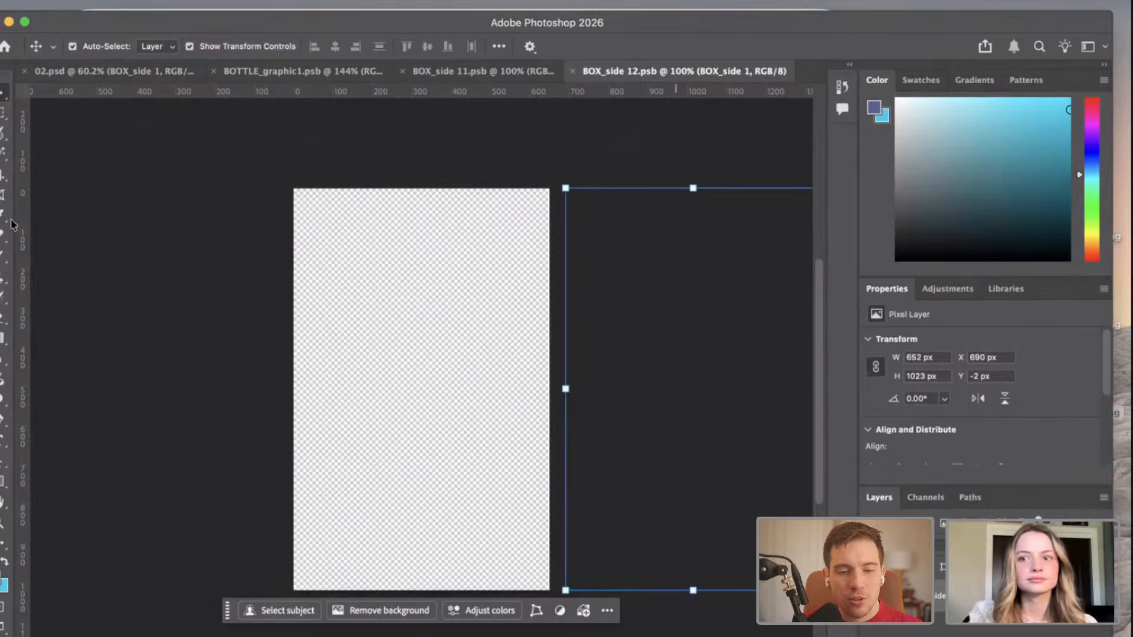
pyautogui.moveTo(11, 220); pyautogui.dragTo(389, 434)
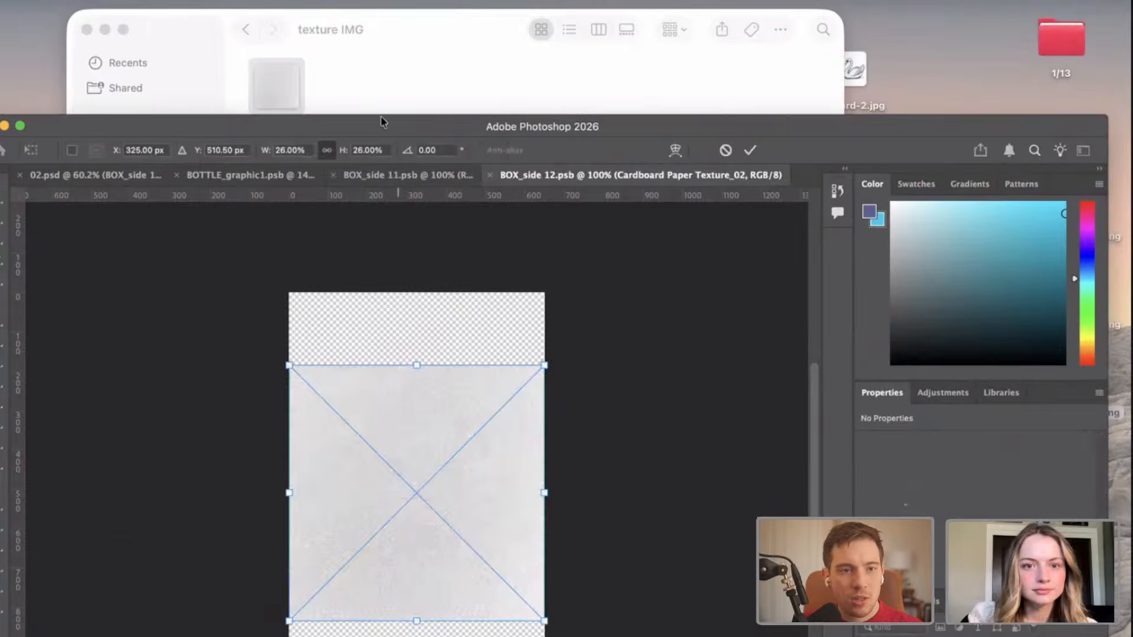
pyautogui.moveTo(382, 120); pyautogui.dragTo(389, 44)
pyautogui.click(341, 100)
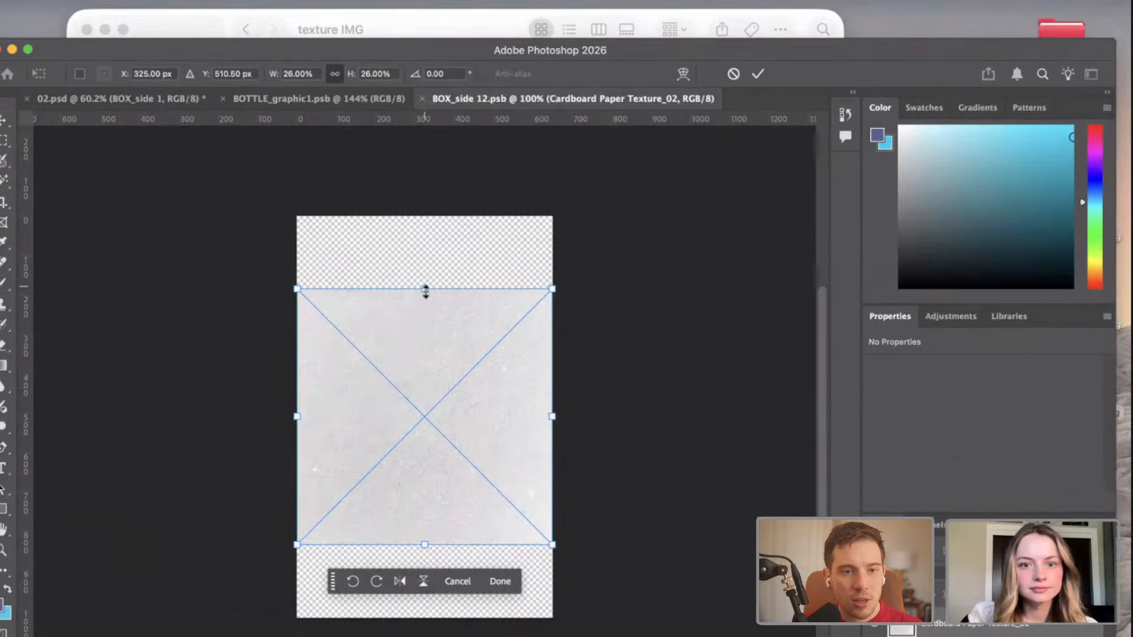
# Enlarge the cardboard texture to about 43.06% so it covers the whole canvas, and clear the selection.
pyautogui.moveTo(424, 272); pyautogui.dragTo(425, 189)
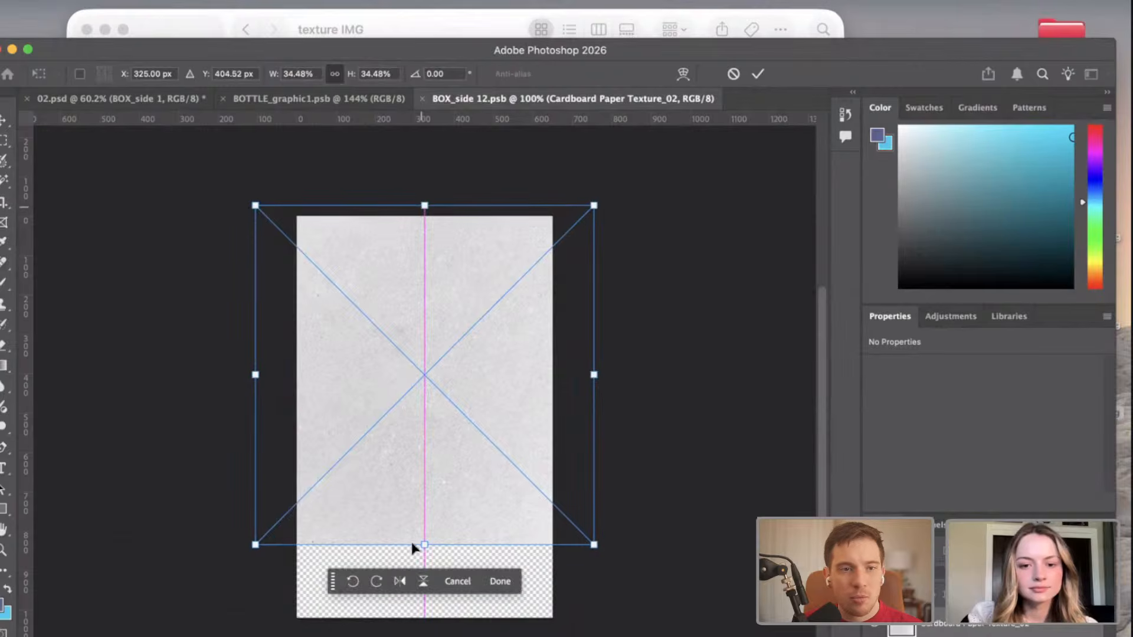
pyautogui.moveTo(426, 546); pyautogui.dragTo(425, 629)
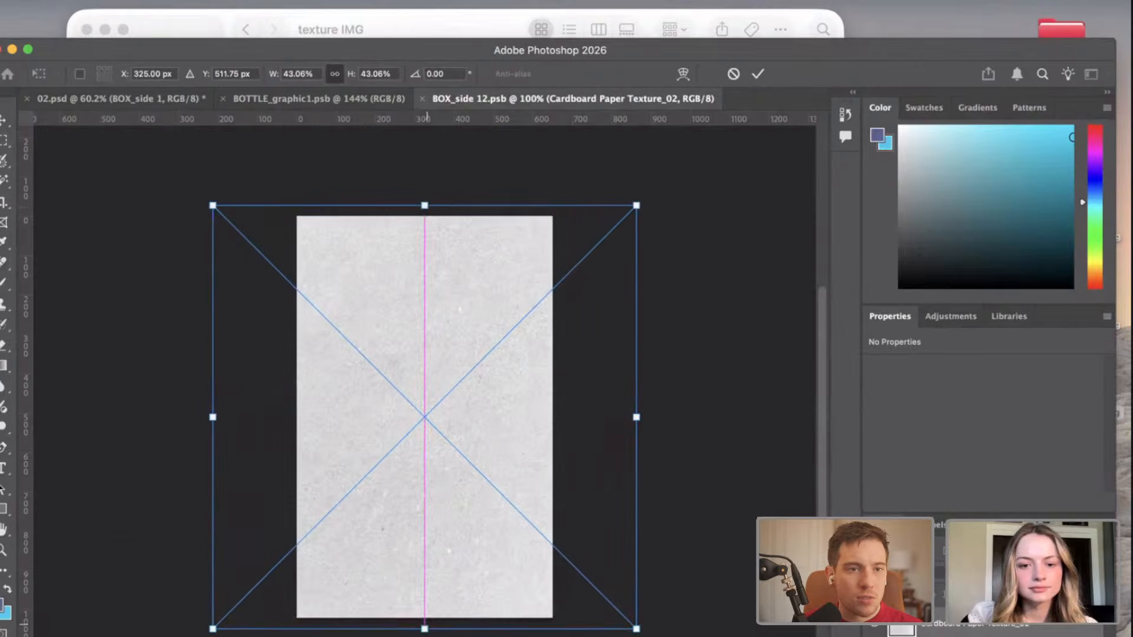
pyautogui.press('Return')
pyautogui.click(677, 438)
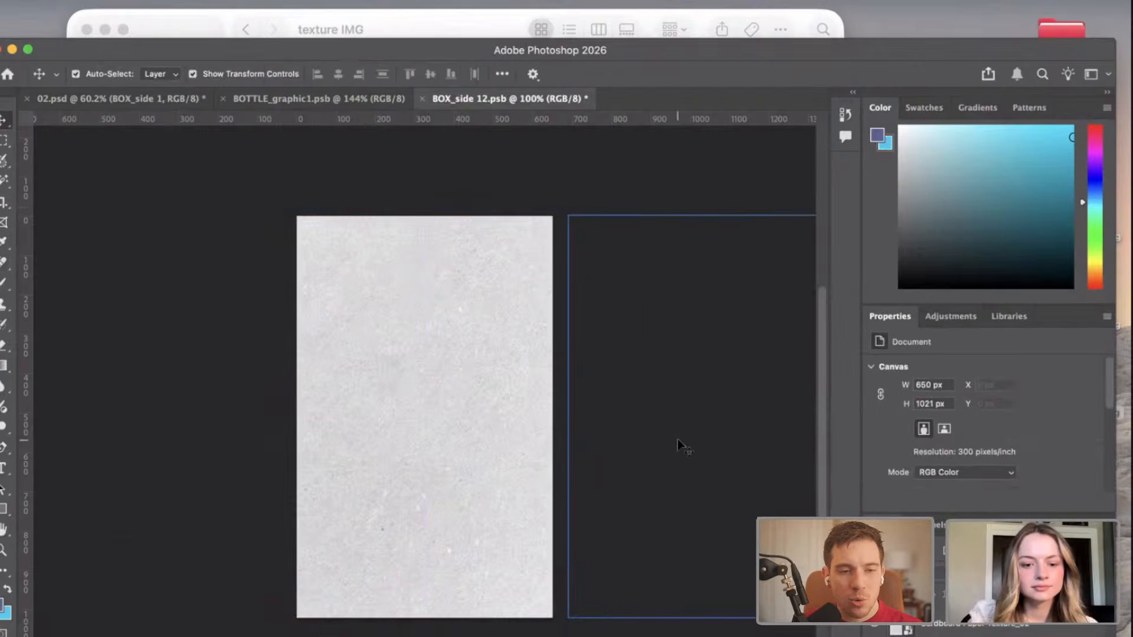
# Save the textured BOX_side 12.psb, check the box in 02.psd, and return to the smart object.
pyautogui.press('super+s')
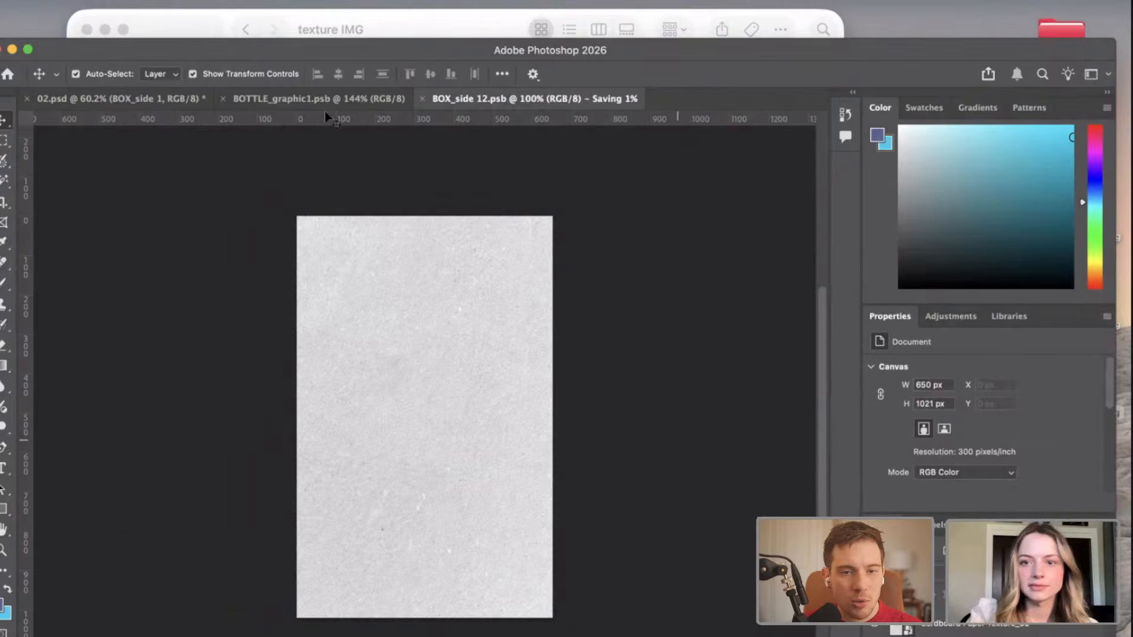
pyautogui.click(153, 99)
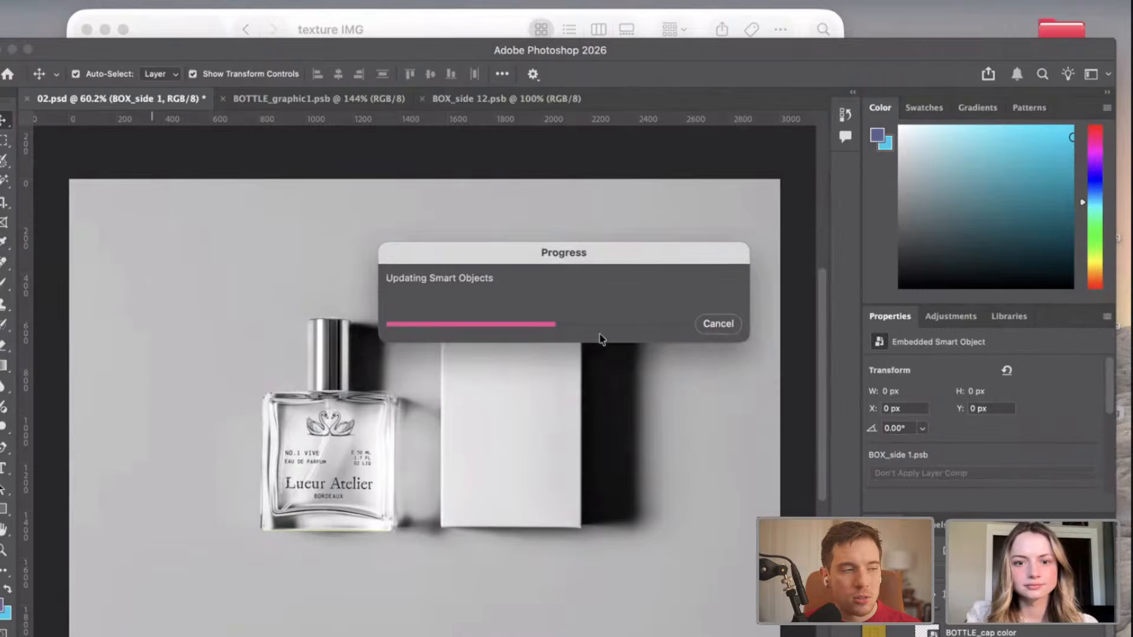
pyautogui.click(506, 99)
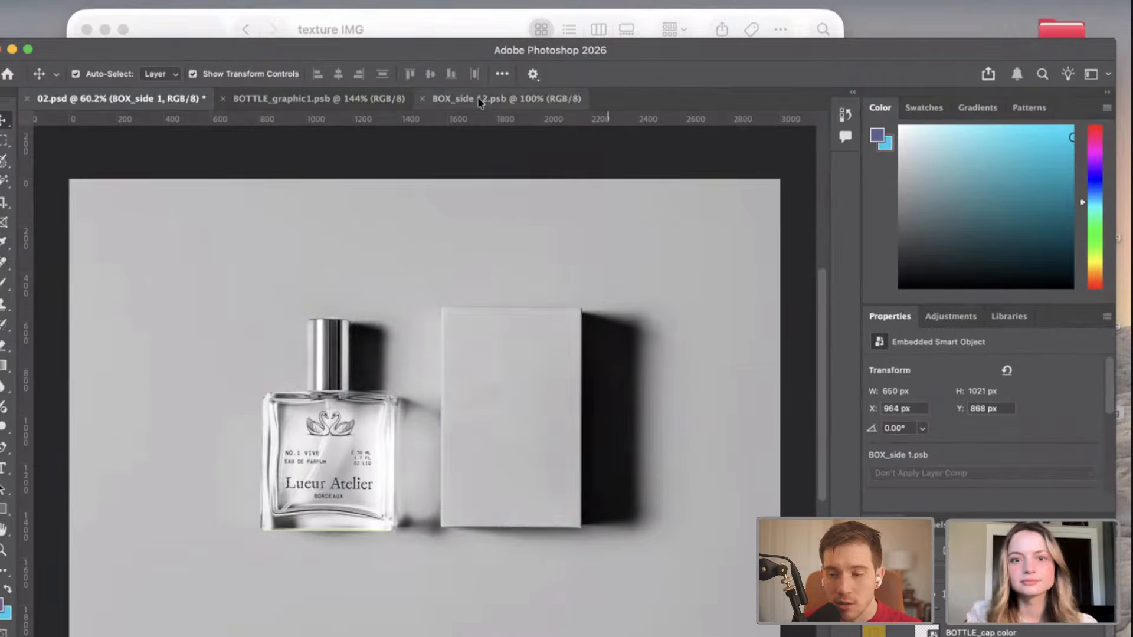
# Close the texture IMG folder window, place PERFUME-07.png over the cardboard texture in BOX_side 12.psb, and clear the selection.
pyautogui.click(164, 24)
pyautogui.click(315, 131)
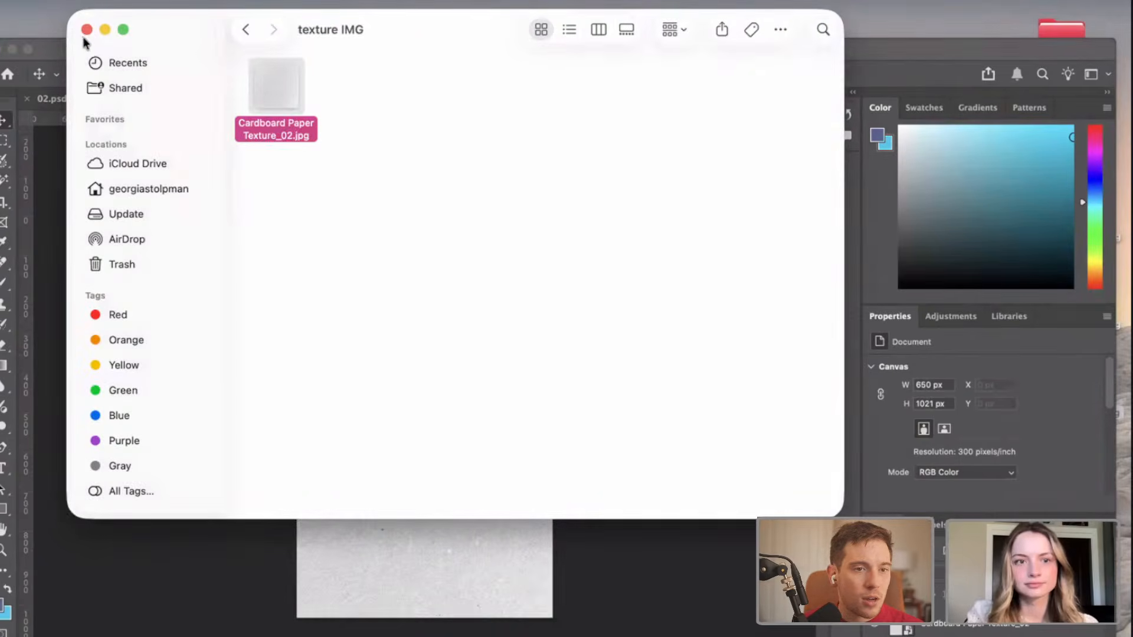
pyautogui.click(87, 29)
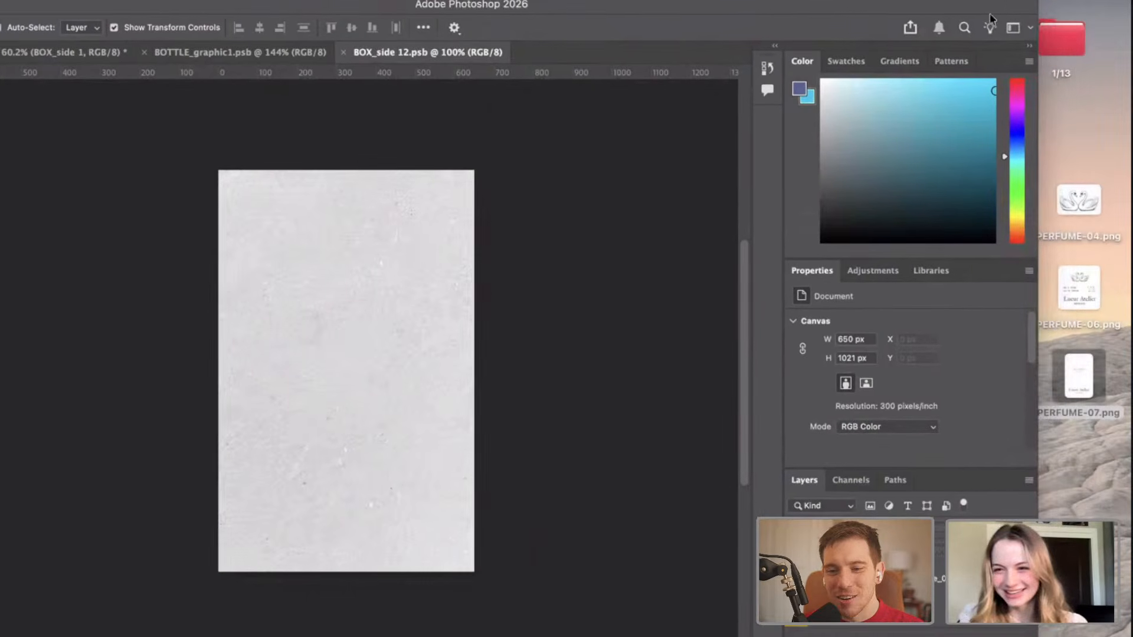
pyautogui.moveTo(1084, 386); pyautogui.dragTo(352, 374)
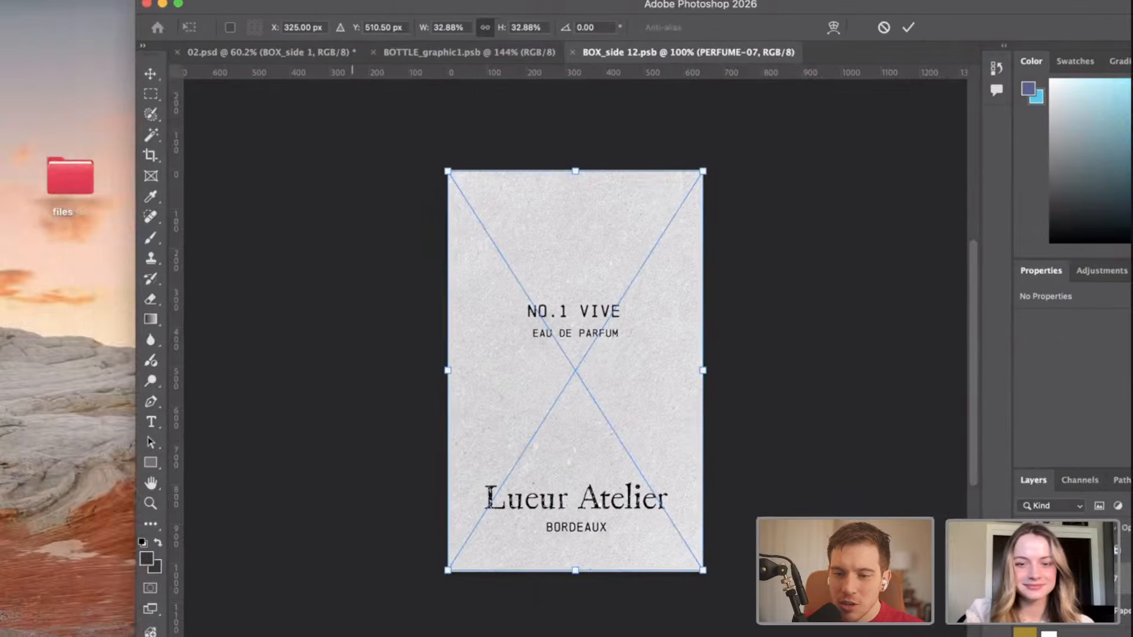
pyautogui.press('Return')
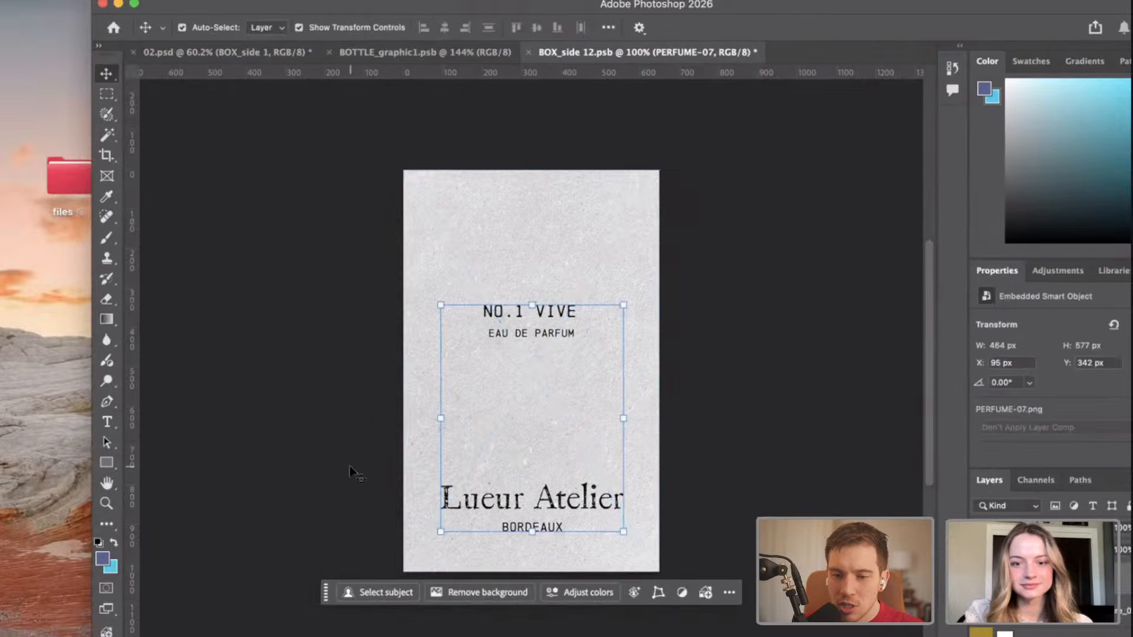
pyautogui.click(259, 454)
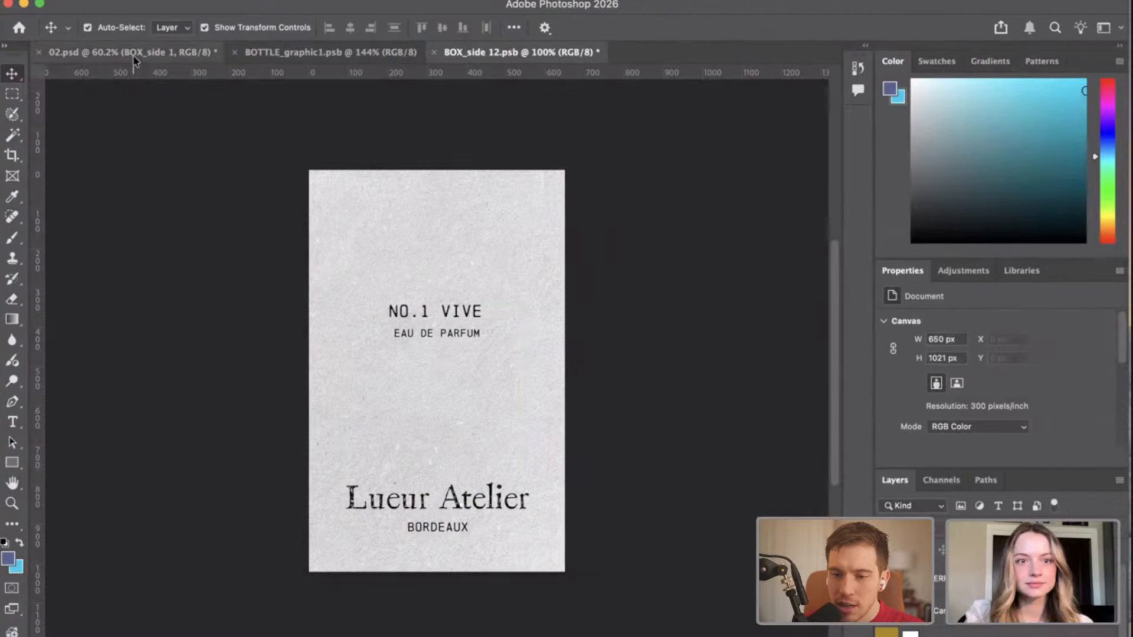
# Check the box in 02.psd, return to BOX_side 12.psb, and save it with the placed label.
pyautogui.click(135, 52)
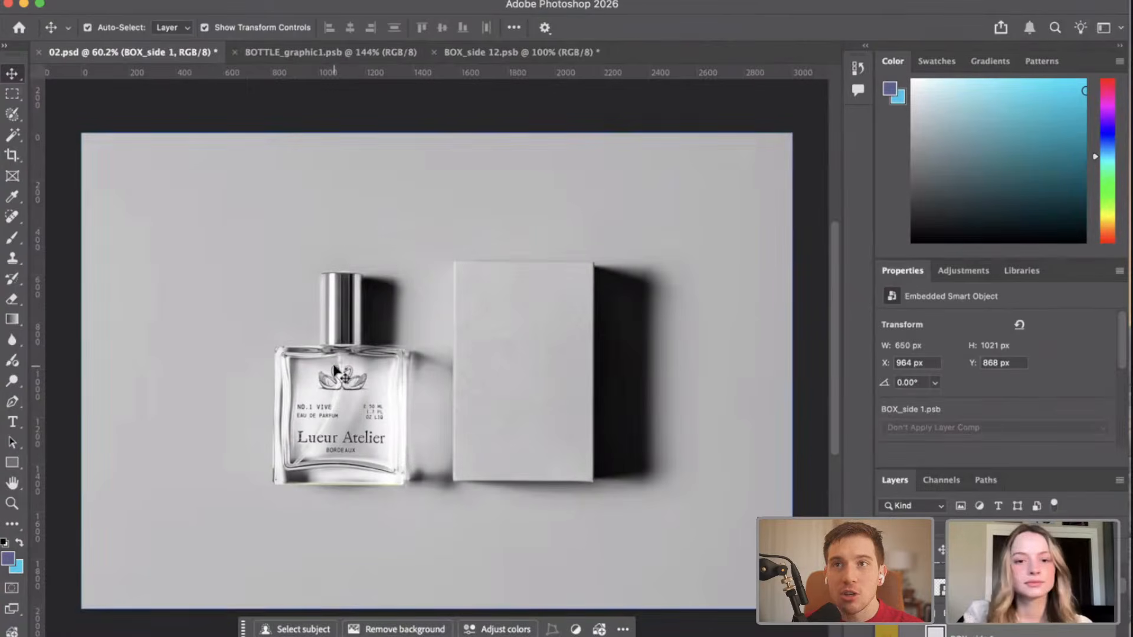
pyautogui.scroll(3, 340, 427)
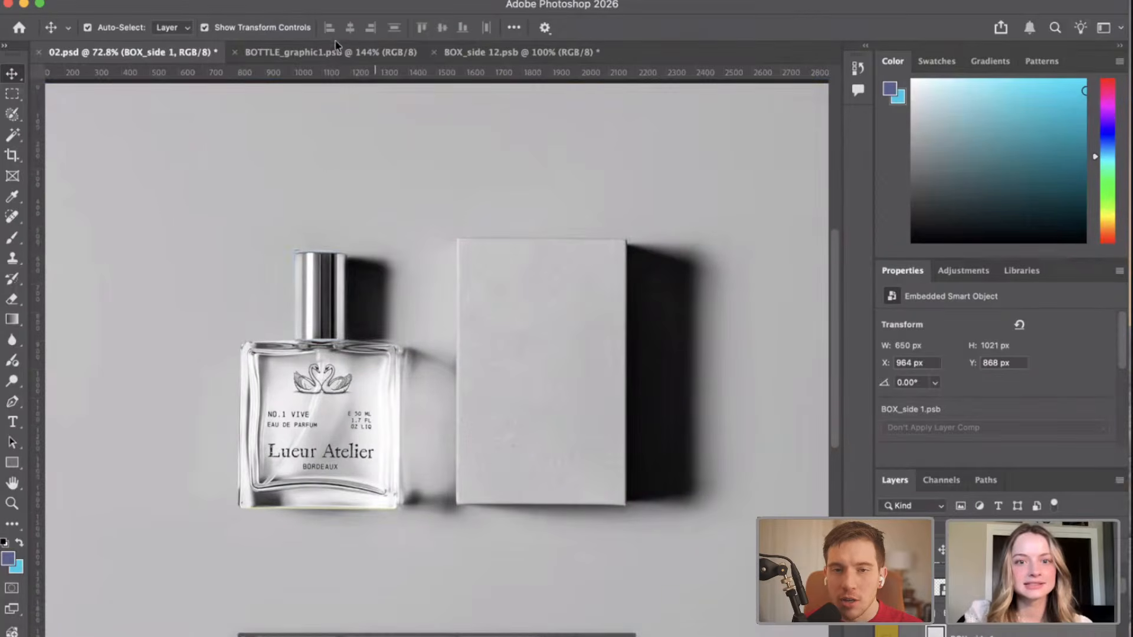
pyautogui.click(521, 53)
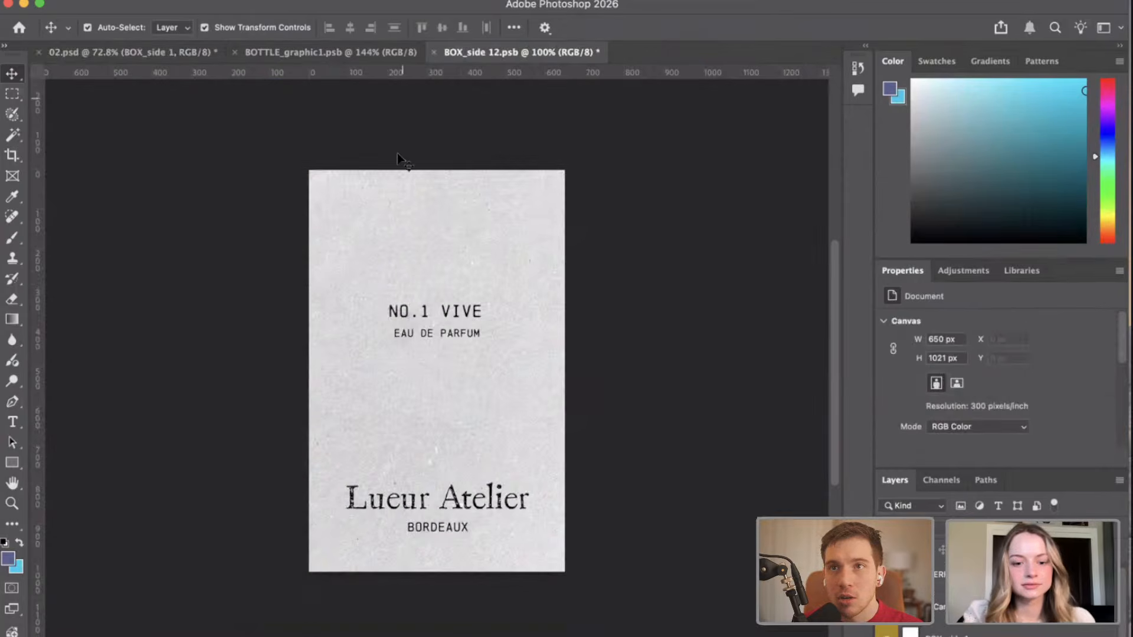
pyautogui.press('super+s')
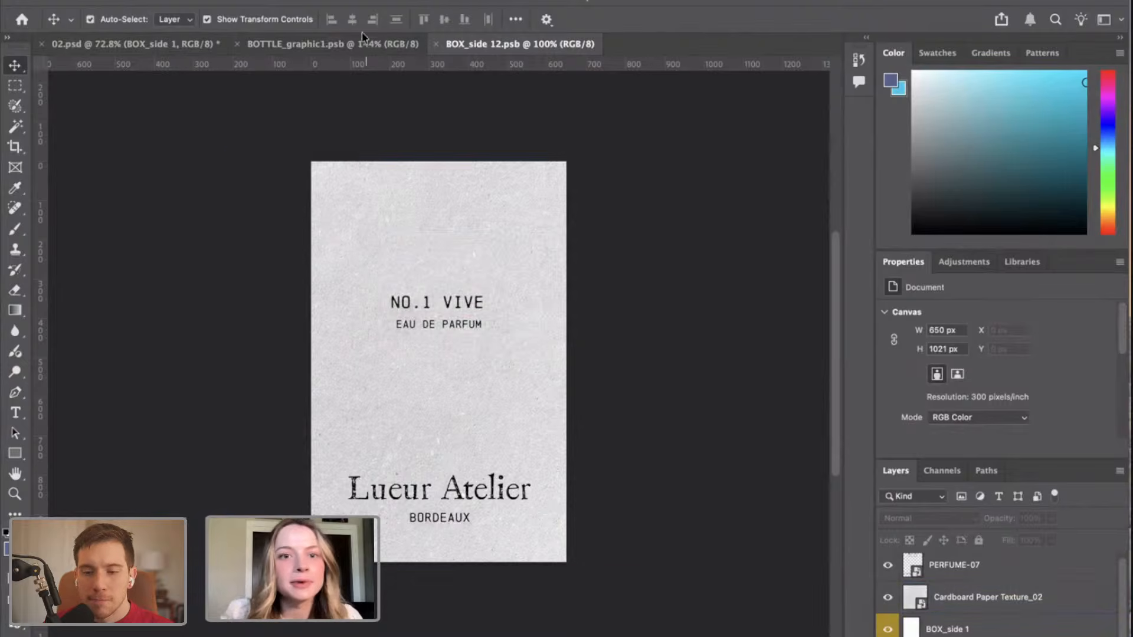
# Review the label in BOTTLE_graphic1.psb and the bottle and box in 02.psd, and return to BOX_side 12.psb.
pyautogui.click(332, 43)
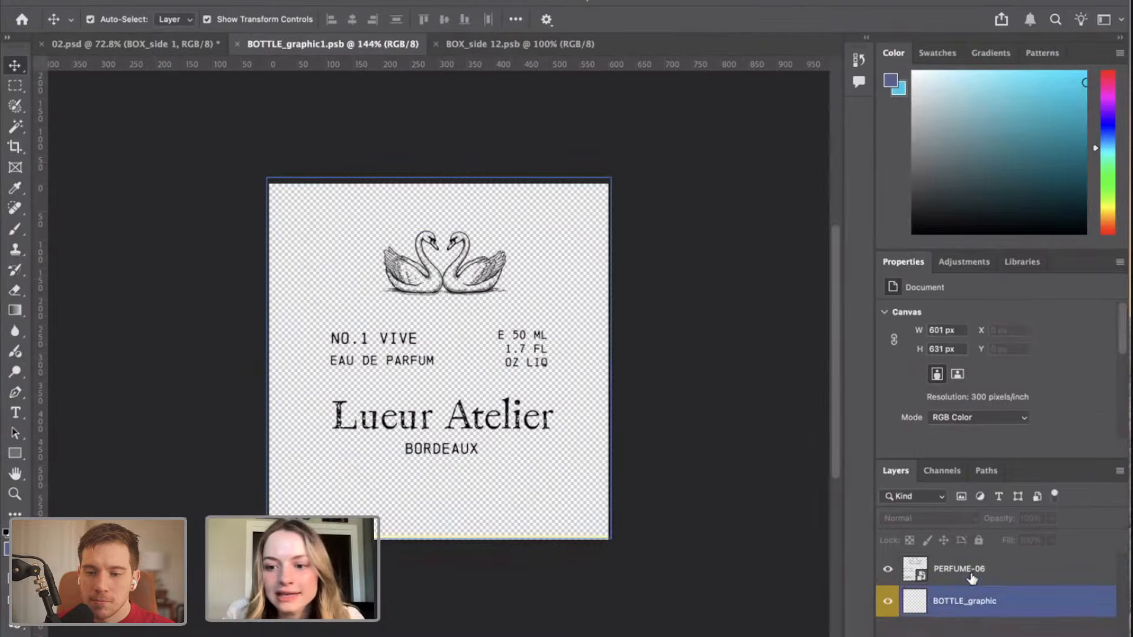
pyautogui.click(971, 578)
pyautogui.click(946, 622)
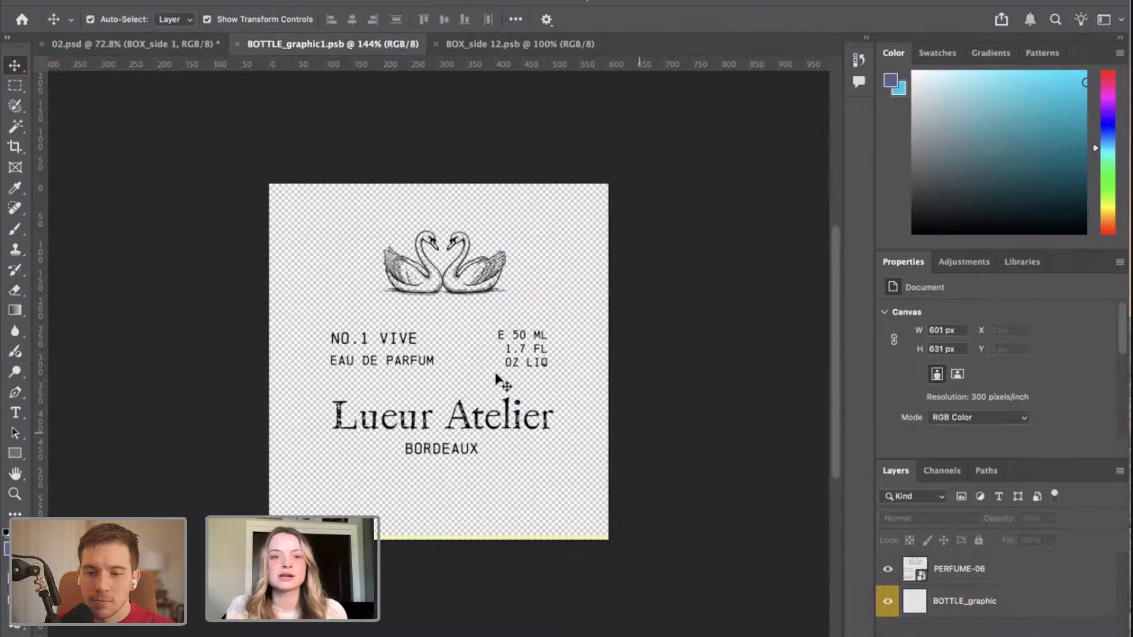
pyautogui.click(82, 44)
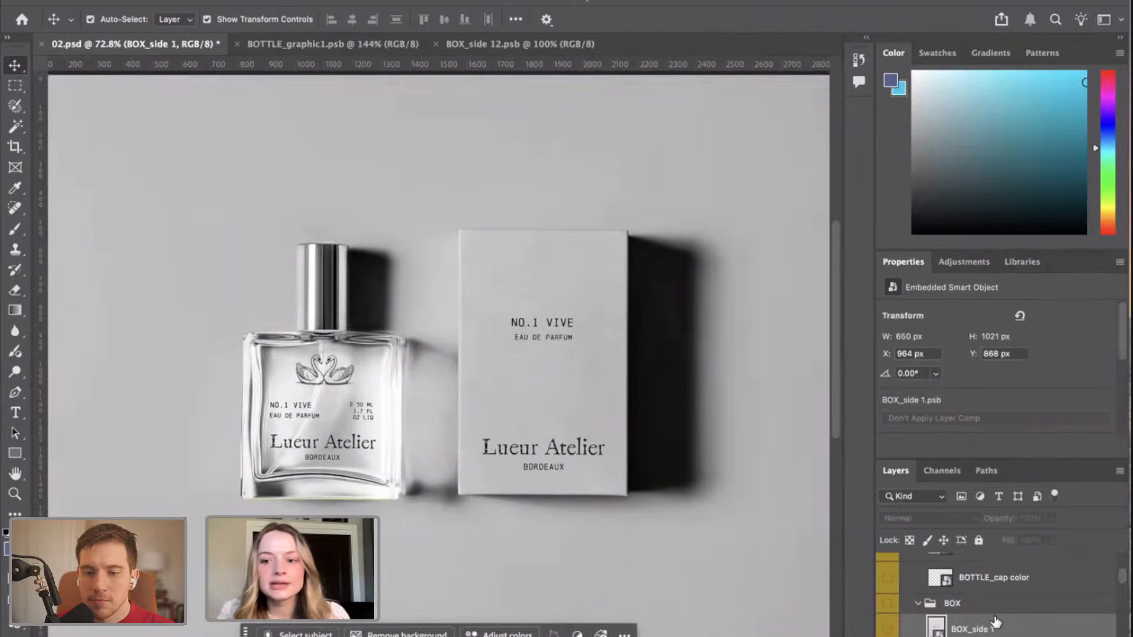
pyautogui.moveTo(1124, 577)
pyautogui.mouseDown()
pyautogui.moveTo(1124, 631)
pyautogui.moveTo(1124, 564)
pyautogui.mouseUp()
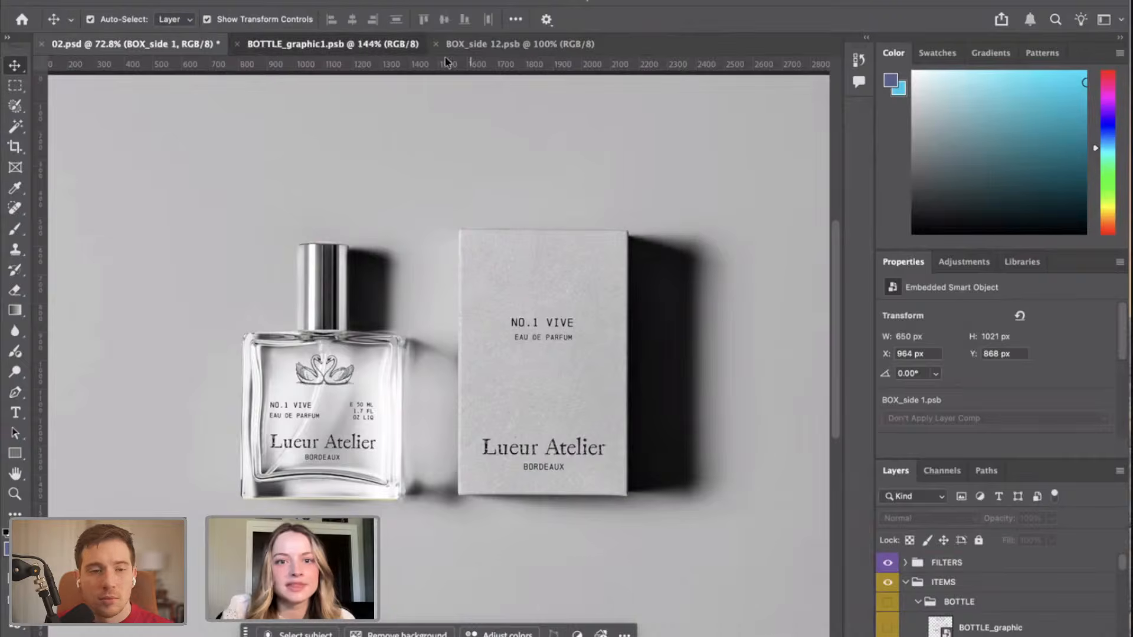
pyautogui.click(411, 48)
pyautogui.click(457, 50)
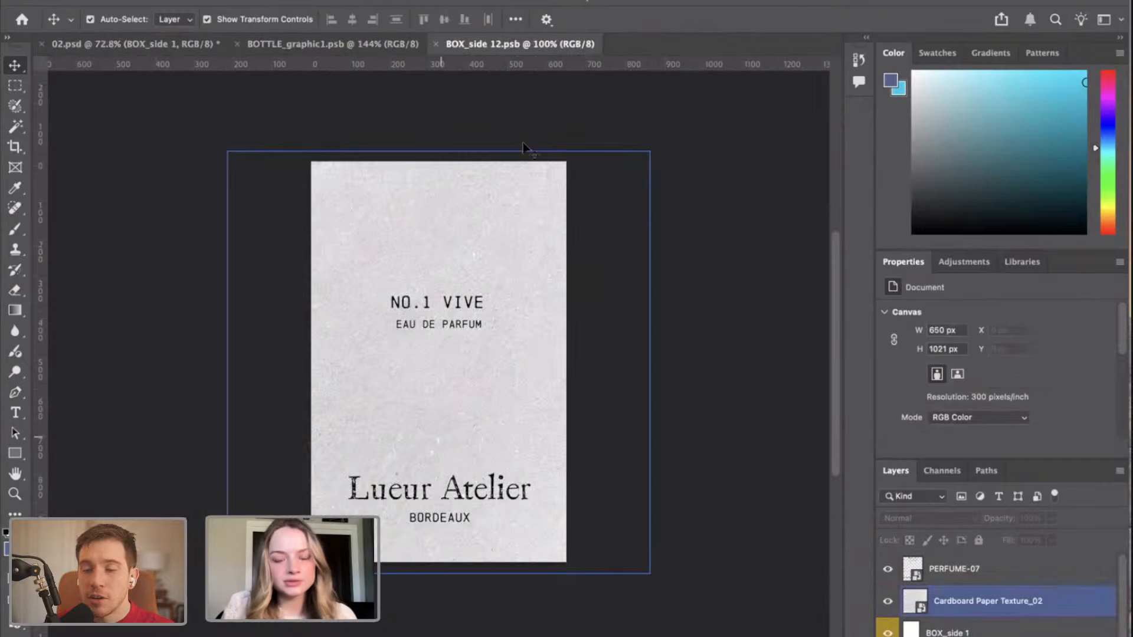
# Uncover the desktop files and place the swan illustration PERFUME-04.png above the PERFUME-07 layer in BOX_side 12.psb.
pyautogui.moveTo(1052, 1); pyautogui.dragTo(983, 1)
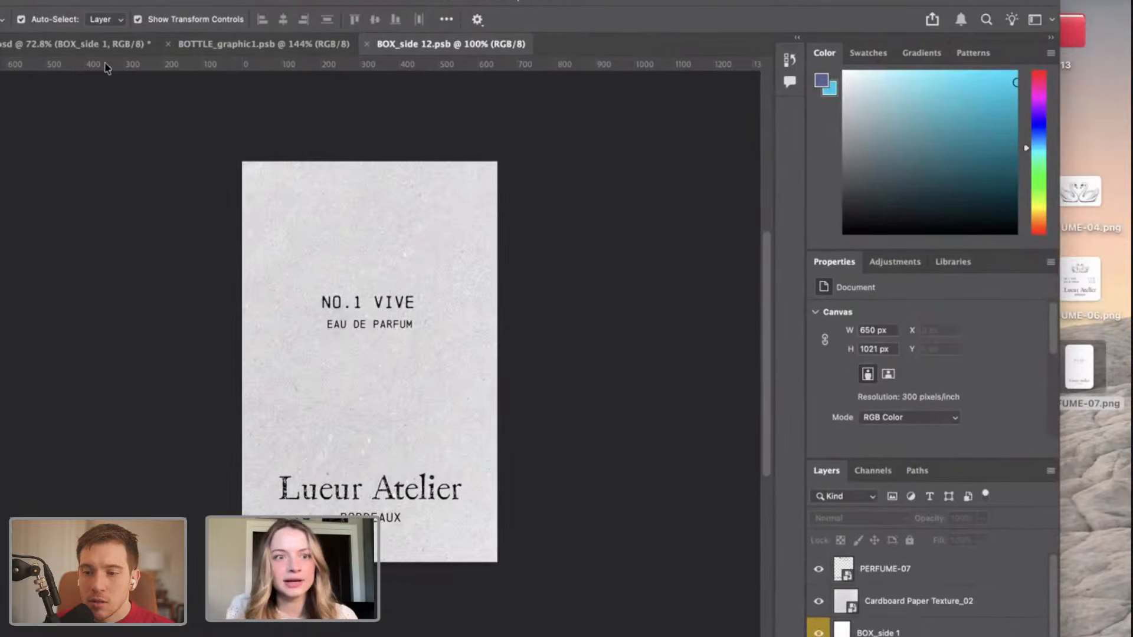
pyautogui.click(78, 45)
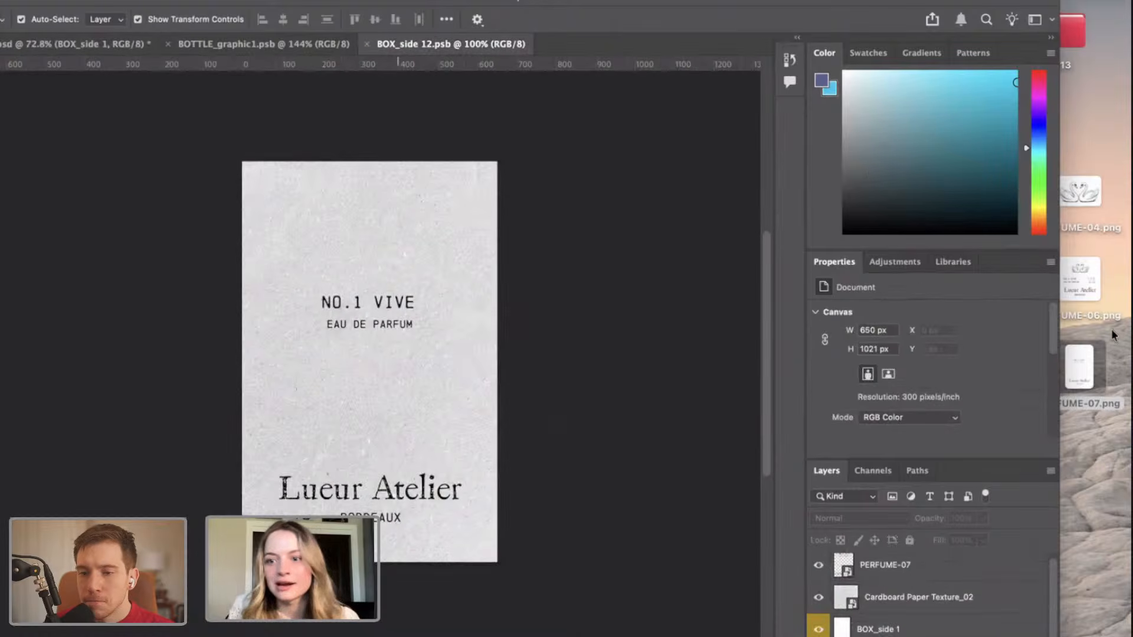
pyautogui.click(929, 564)
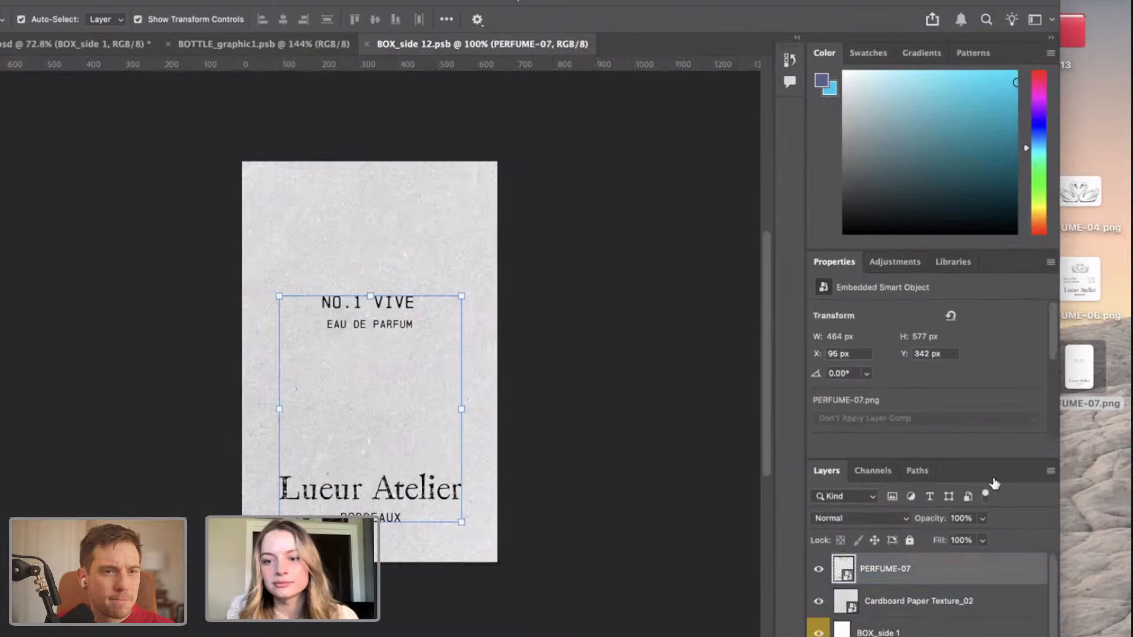
pyautogui.moveTo(1076, 207); pyautogui.dragTo(384, 267)
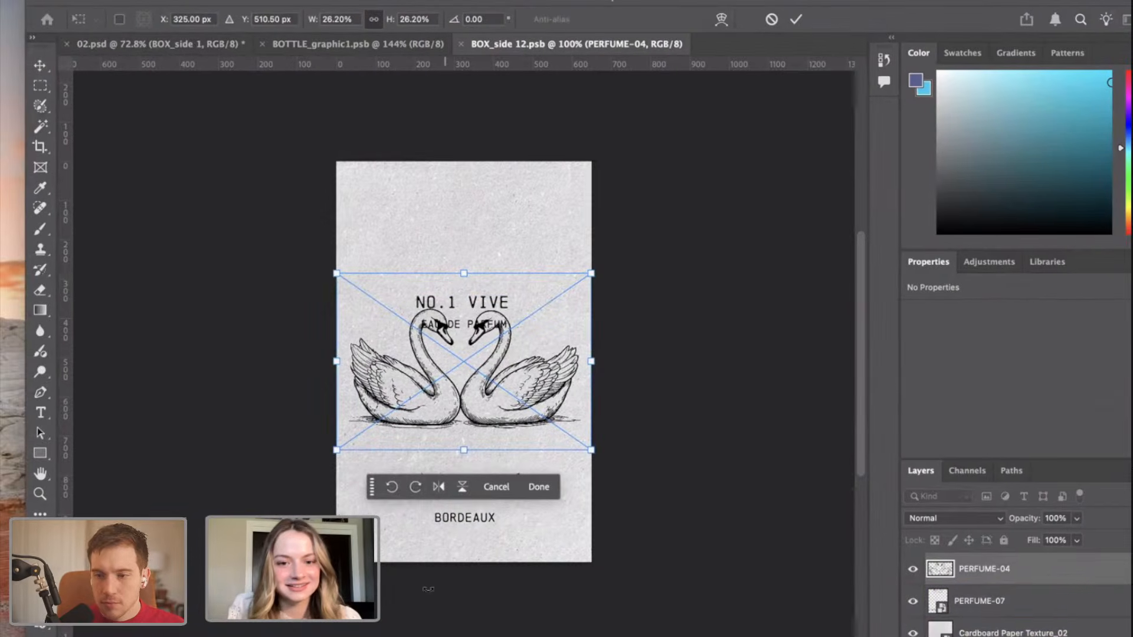
# Enlarge the placed swan illustration to about 85.48% so the swans extend beyond both sides of the box canvas.
pyautogui.moveTo(334, 449); pyautogui.dragTo(119, 601)
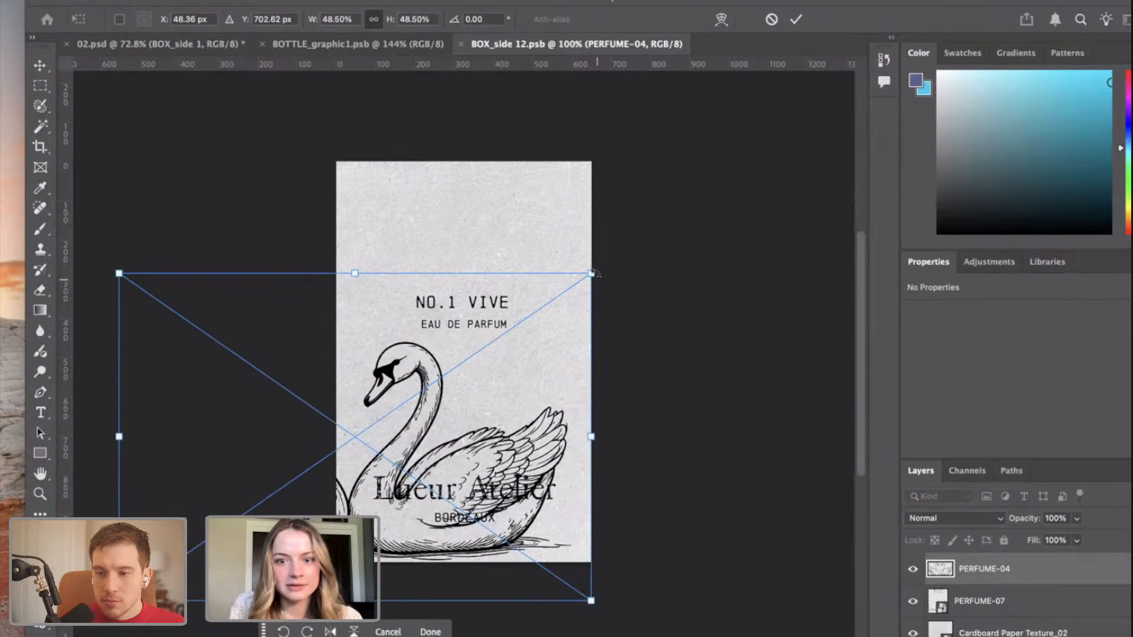
pyautogui.moveTo(593, 273); pyautogui.dragTo(822, 112)
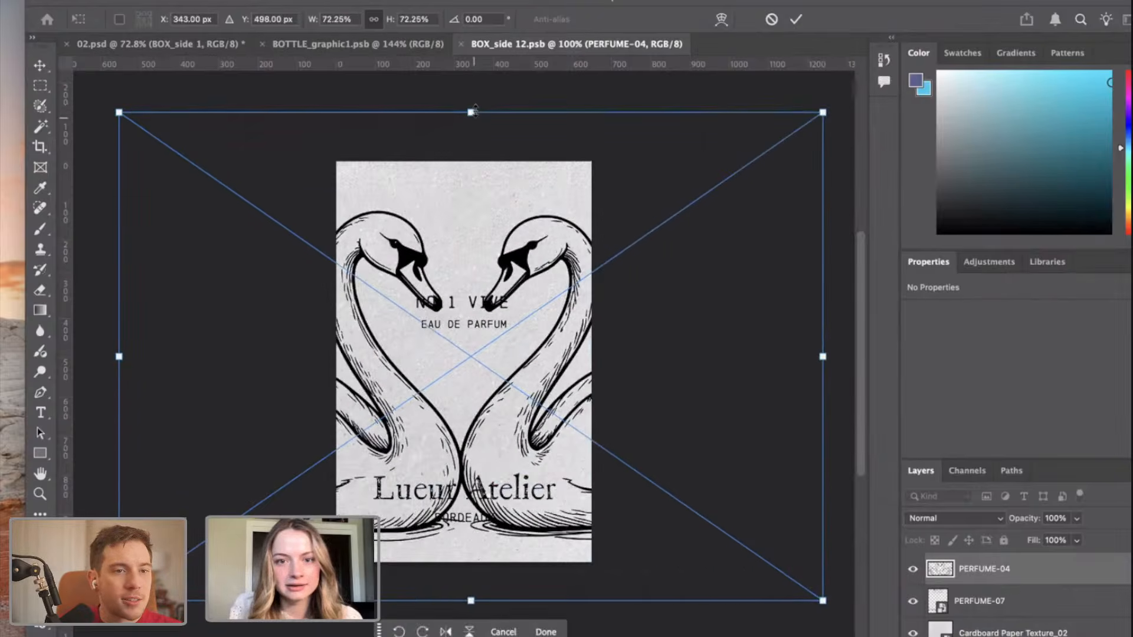
pyautogui.moveTo(475, 111)
pyautogui.mouseDown()
pyautogui.moveTo(473, 74)
pyautogui.moveTo(470, 119)
pyautogui.moveTo(471, 95)
pyautogui.mouseUp()
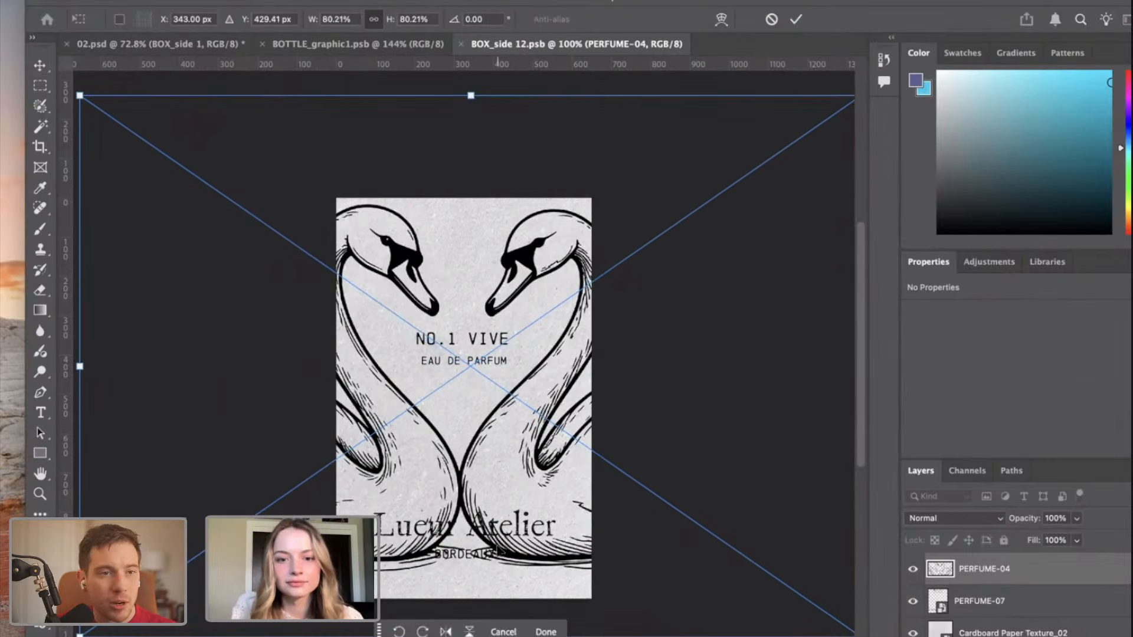
pyautogui.scroll(-3, 498, 545)
pyautogui.moveTo(497, 541); pyautogui.dragTo(468, 574)
pyautogui.scroll(3, 468, 574)
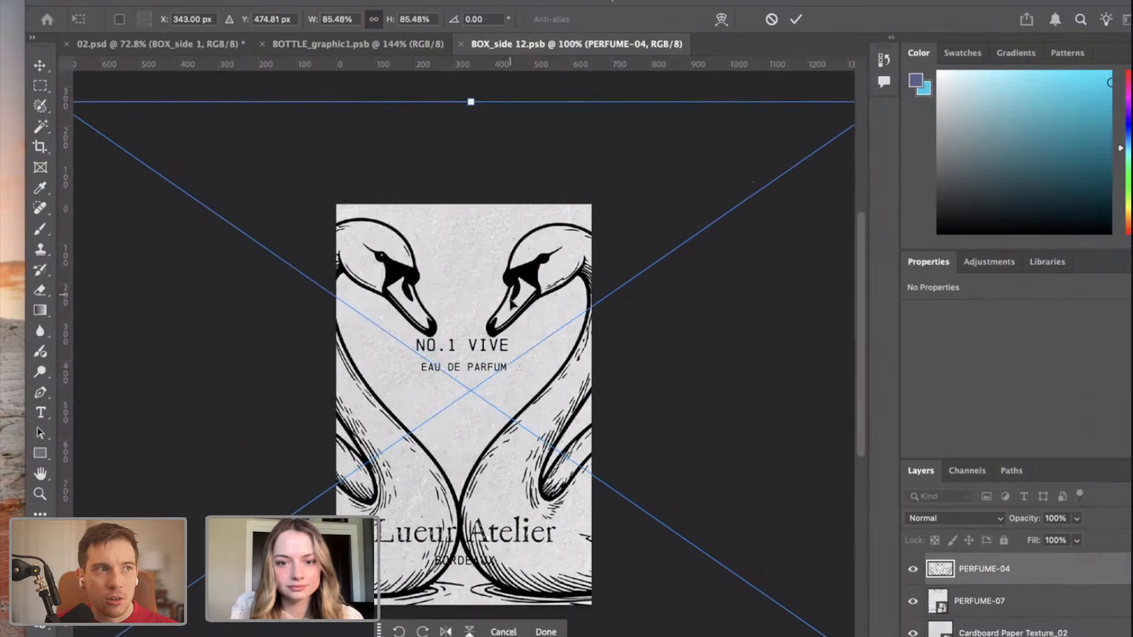
# Scale the swans to about 83.84%, center them around X 351.50 px and Y 459.06 px, and commit the placement.
pyautogui.moveTo(513, 302); pyautogui.dragTo(515, 293)
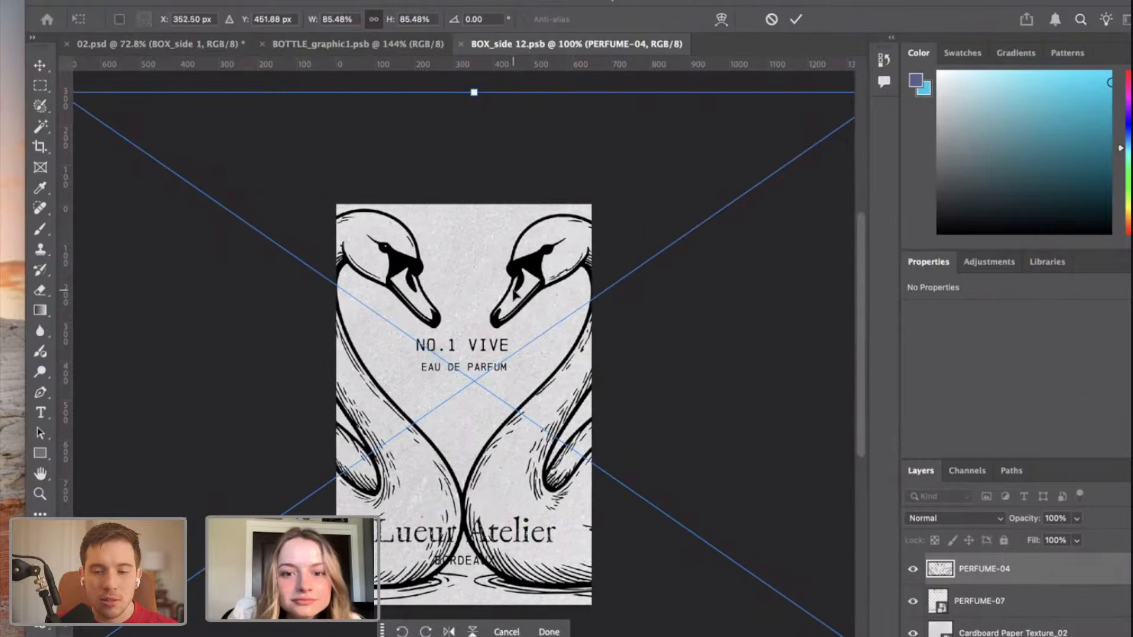
pyautogui.moveTo(473, 91); pyautogui.dragTo(473, 101)
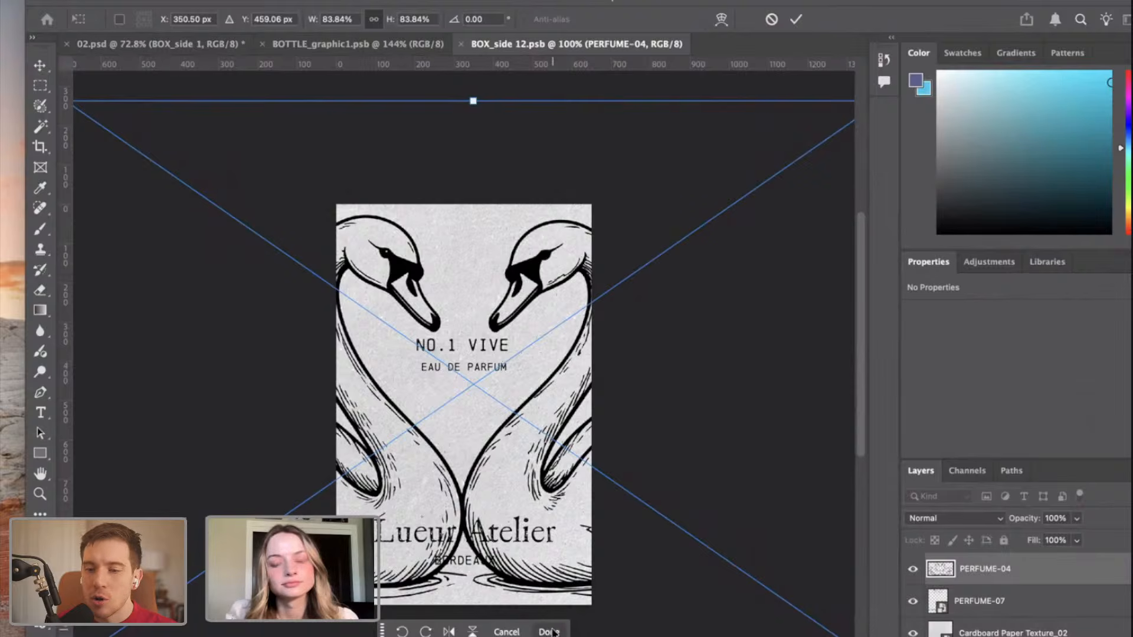
pyautogui.press('Right')
pyautogui.press('Right')
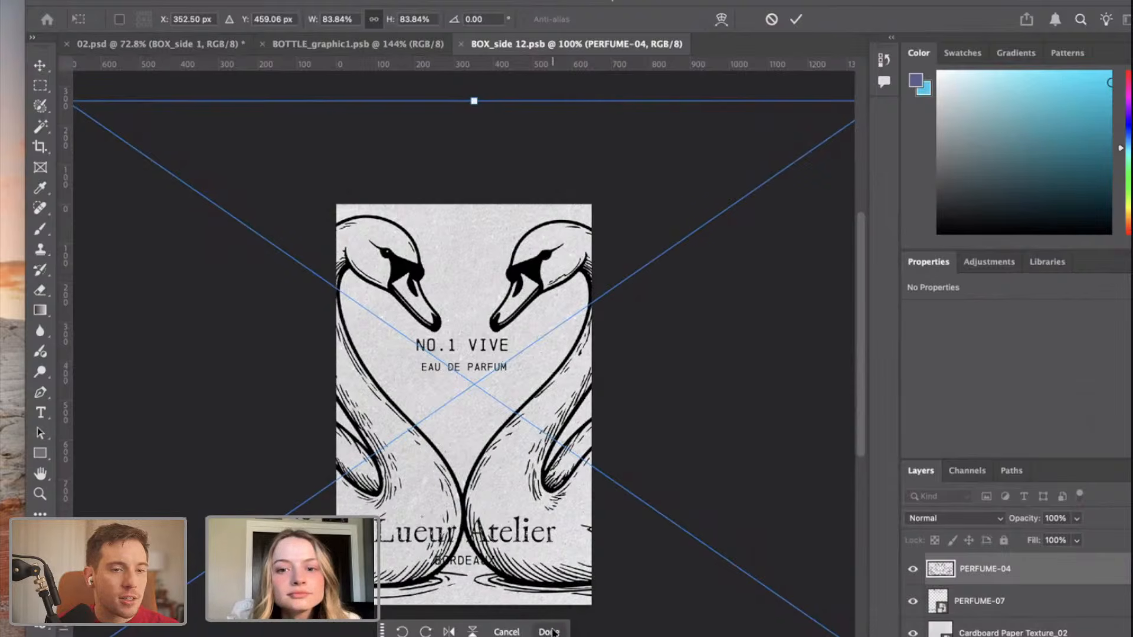
pyautogui.press('Left')
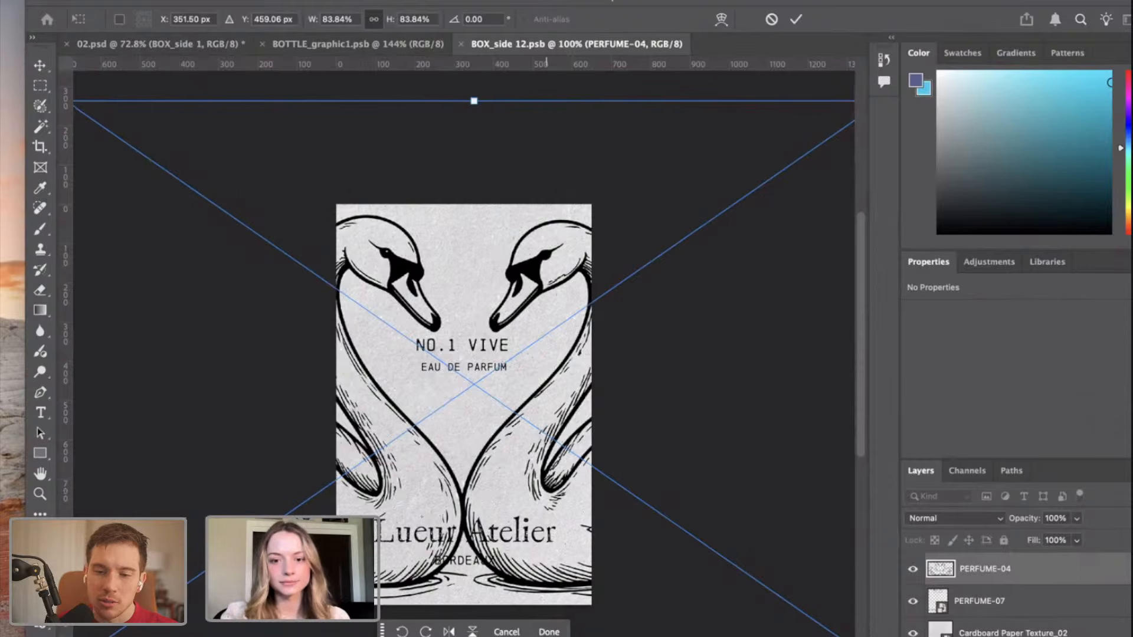
pyautogui.click(549, 631)
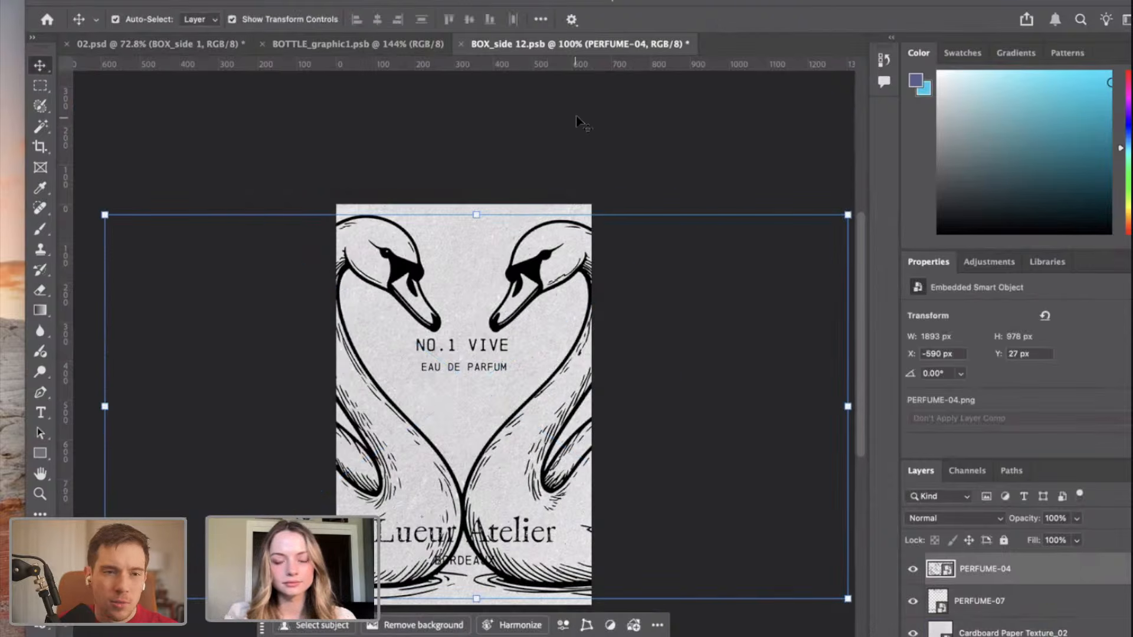
pyautogui.click(595, 422)
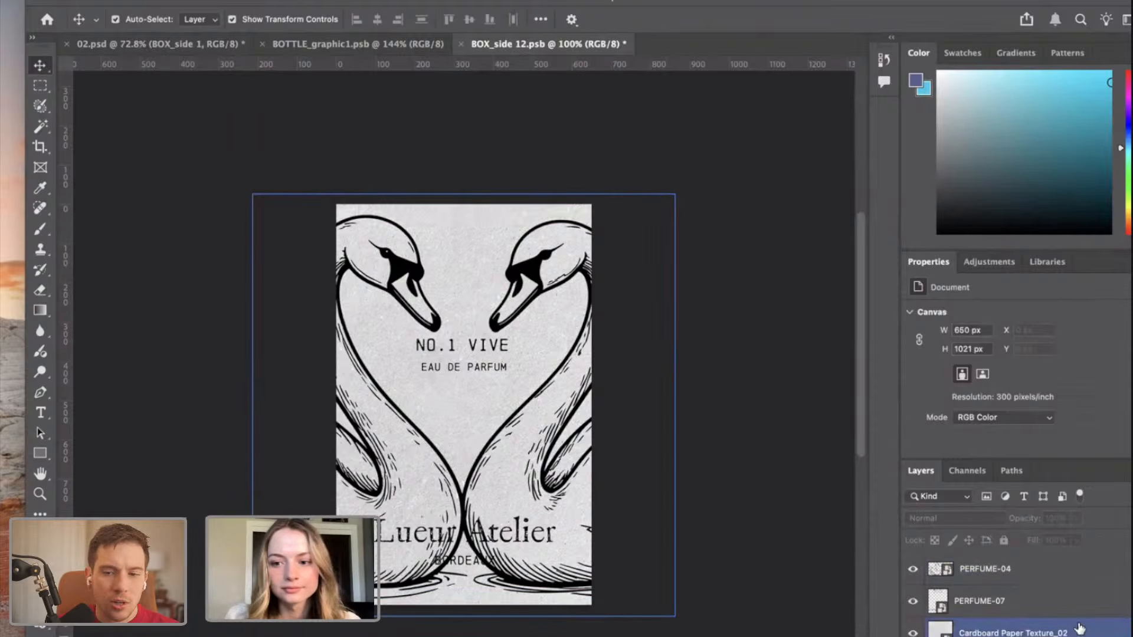
# Set the fill opacity of the PERFUME-04 swan layer to 0%.
pyautogui.click(1056, 570)
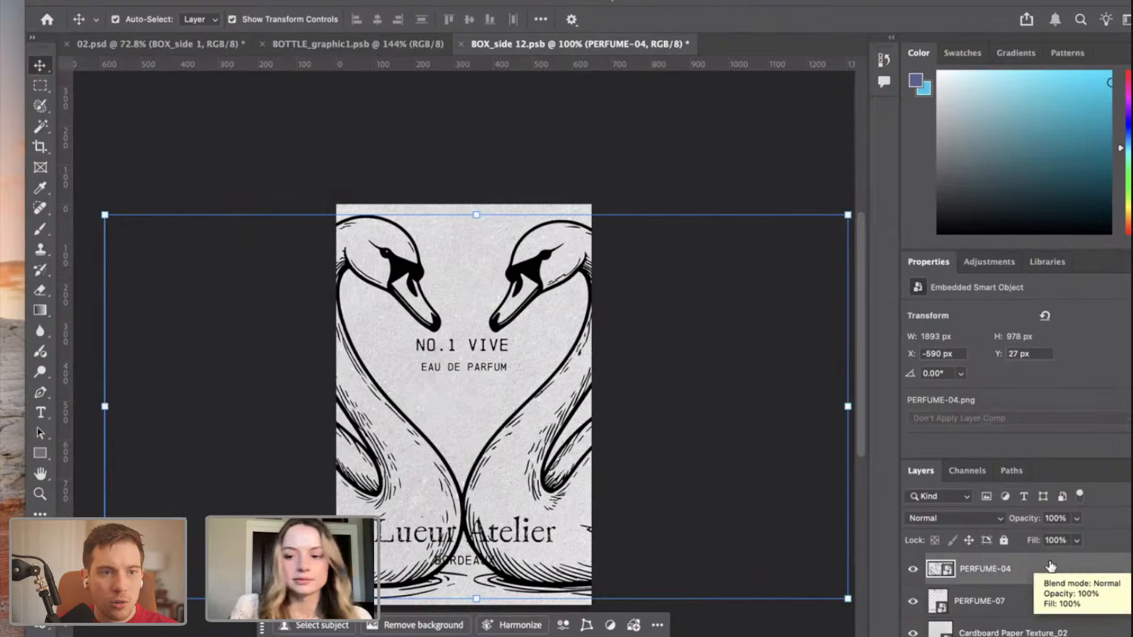
pyautogui.click(1076, 541)
pyautogui.moveTo(1075, 561); pyautogui.dragTo(985, 553)
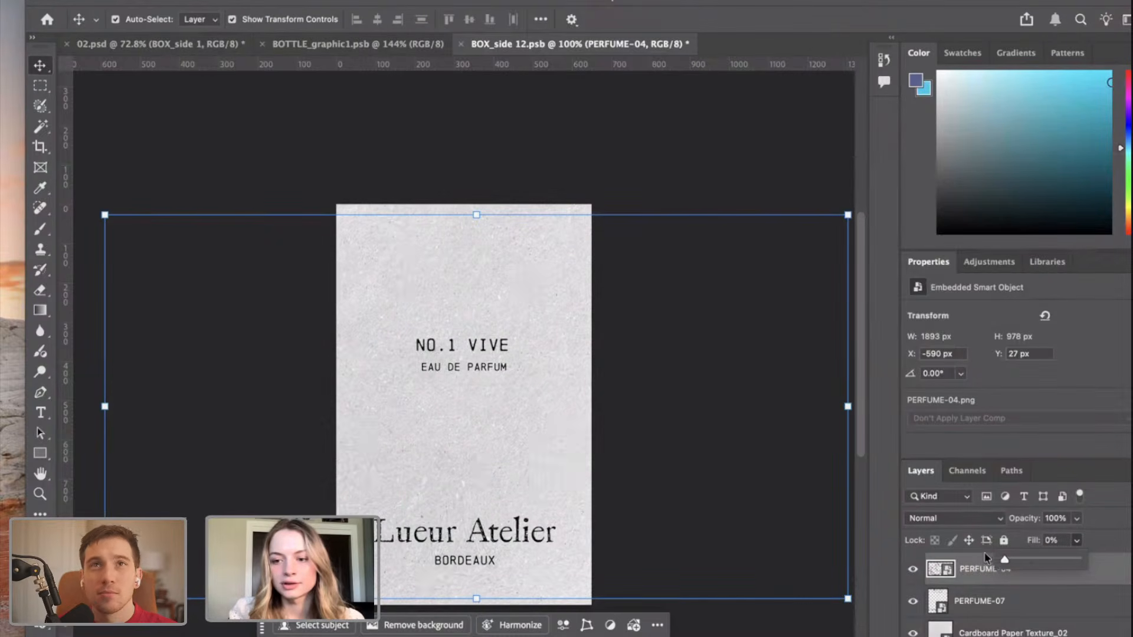
pyautogui.click(1029, 581)
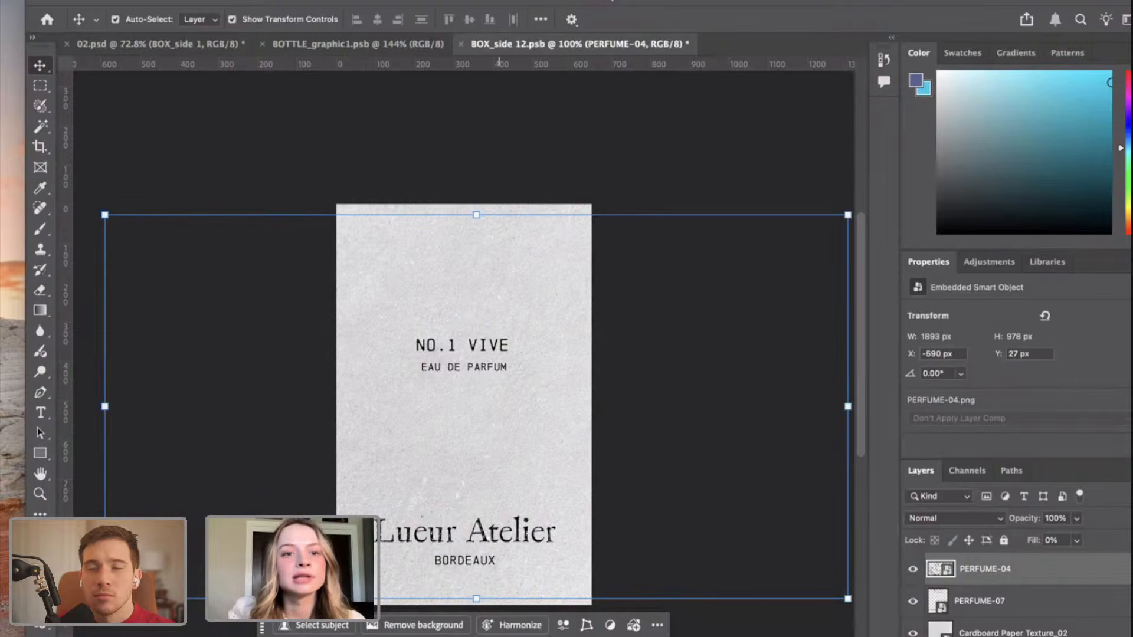
# Add a Bevel & Emboss effect to the PERFUME-04 swan layer with its depth set to 115%.
pyautogui.click(263, 0)
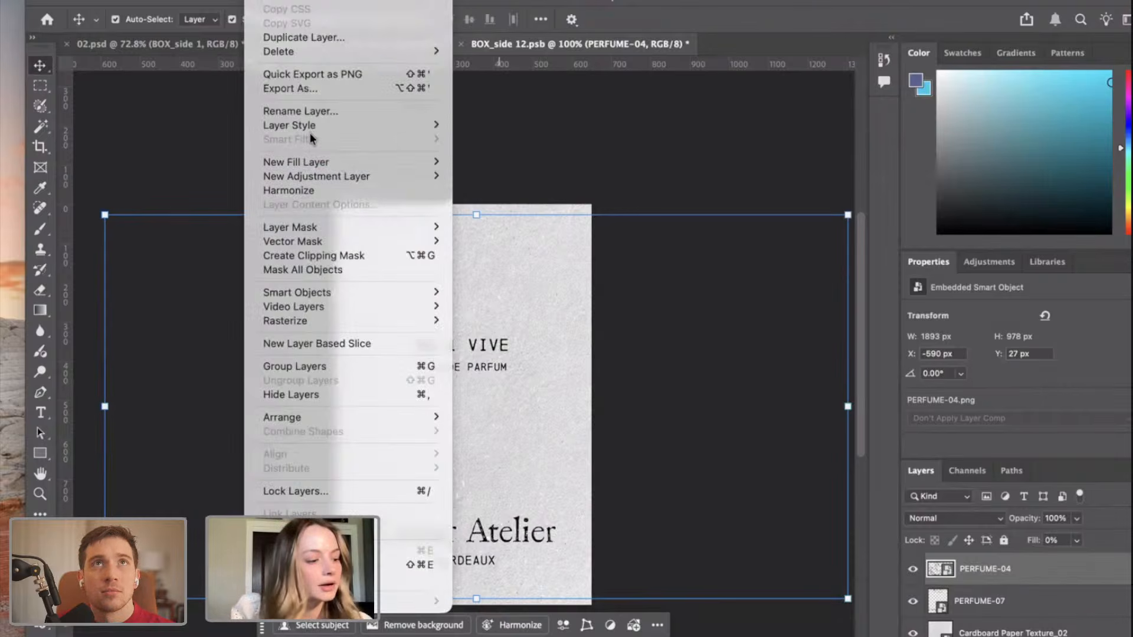
pyautogui.moveTo(313, 126)
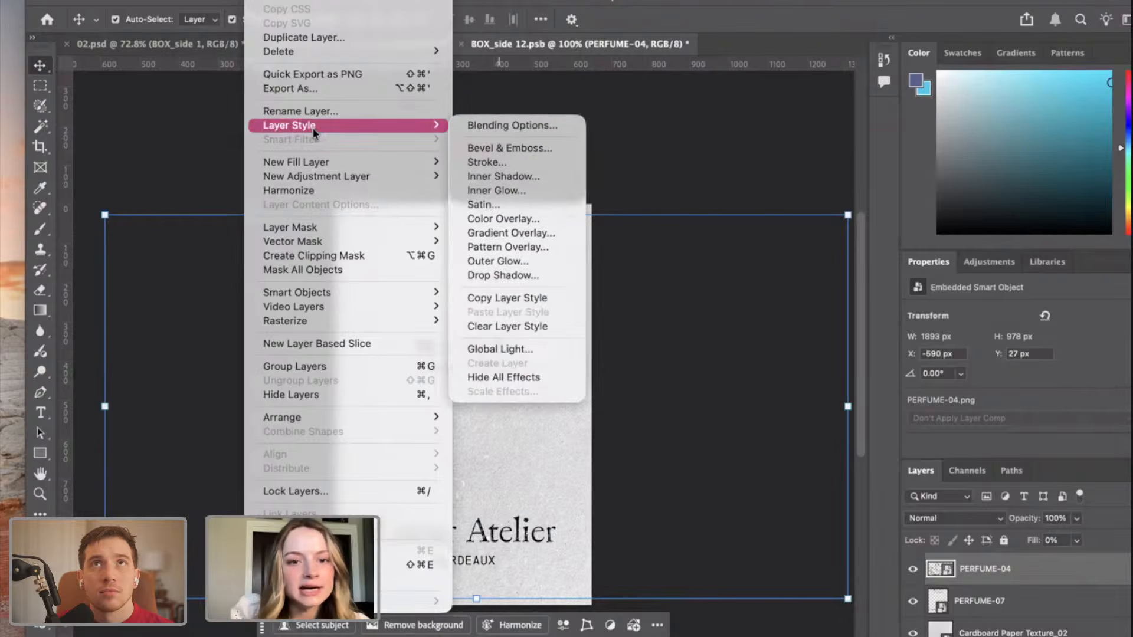
pyautogui.click(505, 149)
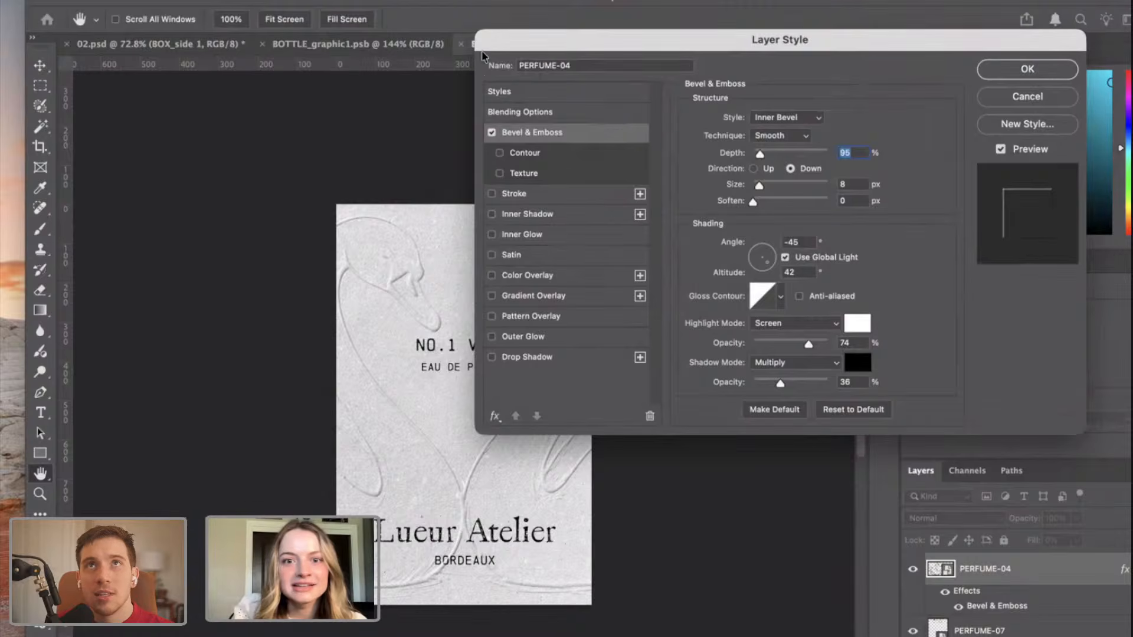
pyautogui.moveTo(446, 57); pyautogui.dragTo(612, 80)
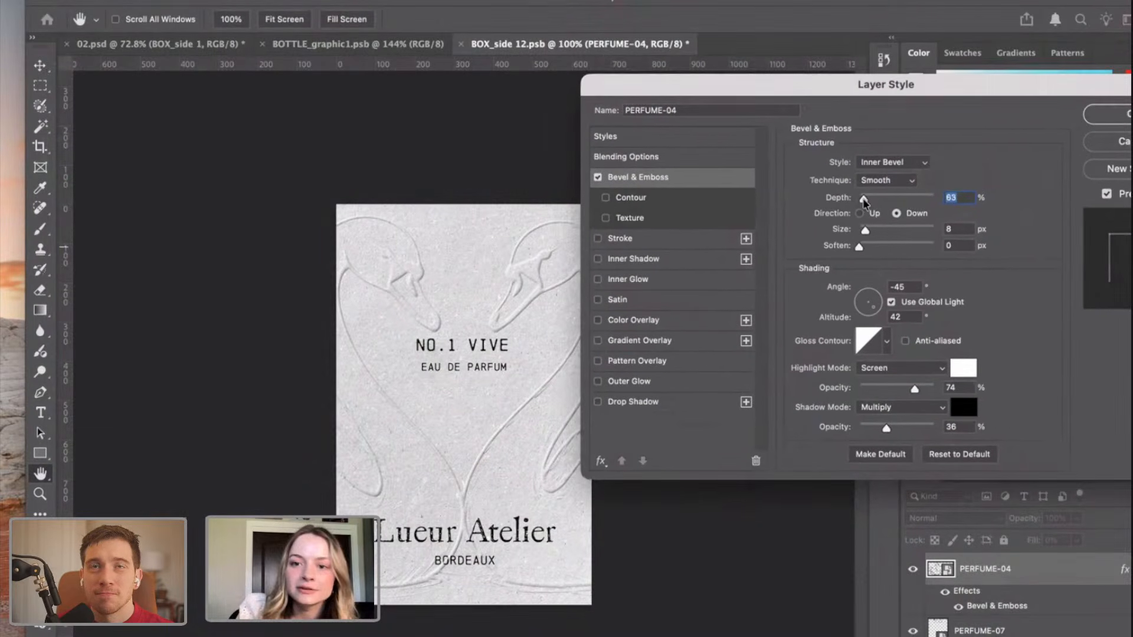
pyautogui.moveTo(863, 199); pyautogui.dragTo(868, 199)
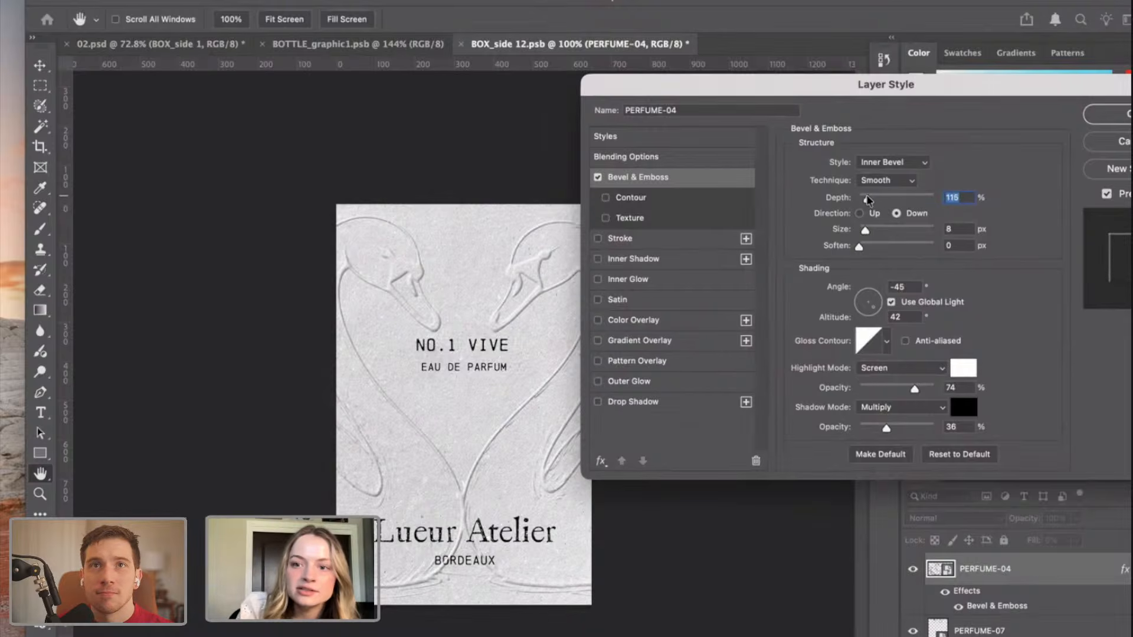
# Try the Outer Bevel and Emboss styles on the swans and return to Inner Bevel.
pyautogui.click(901, 163)
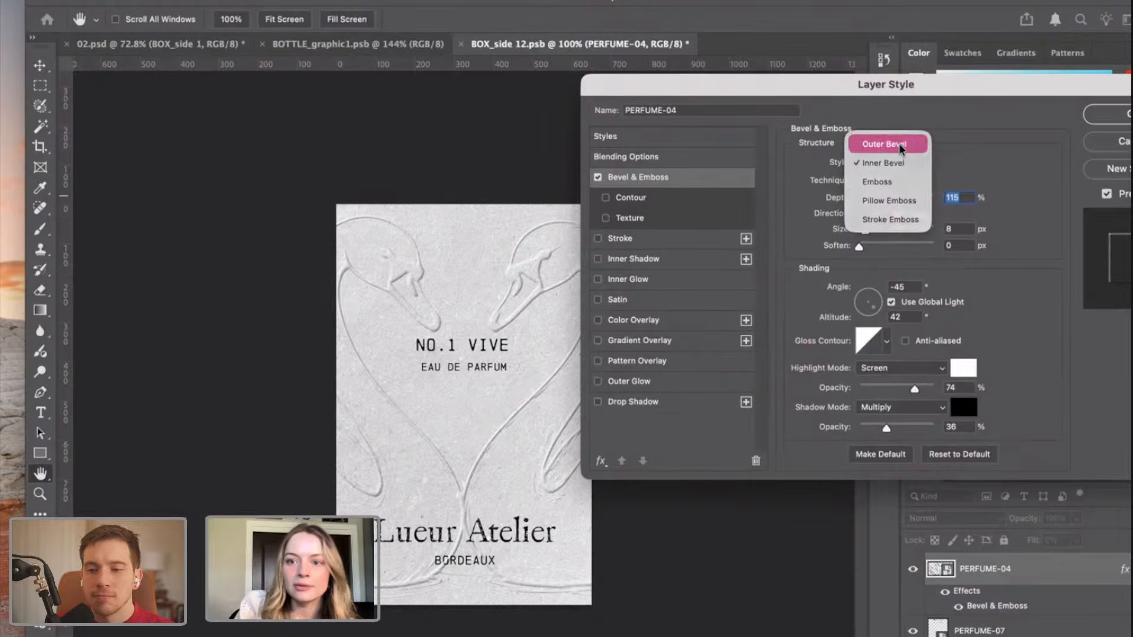
pyautogui.click(900, 146)
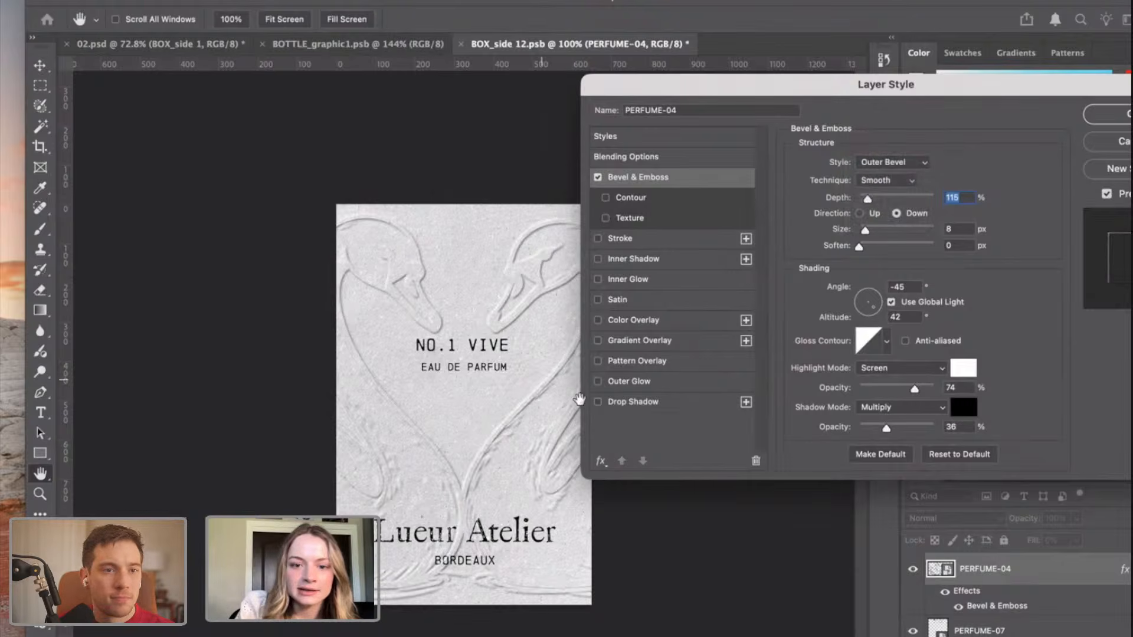
pyautogui.click(911, 164)
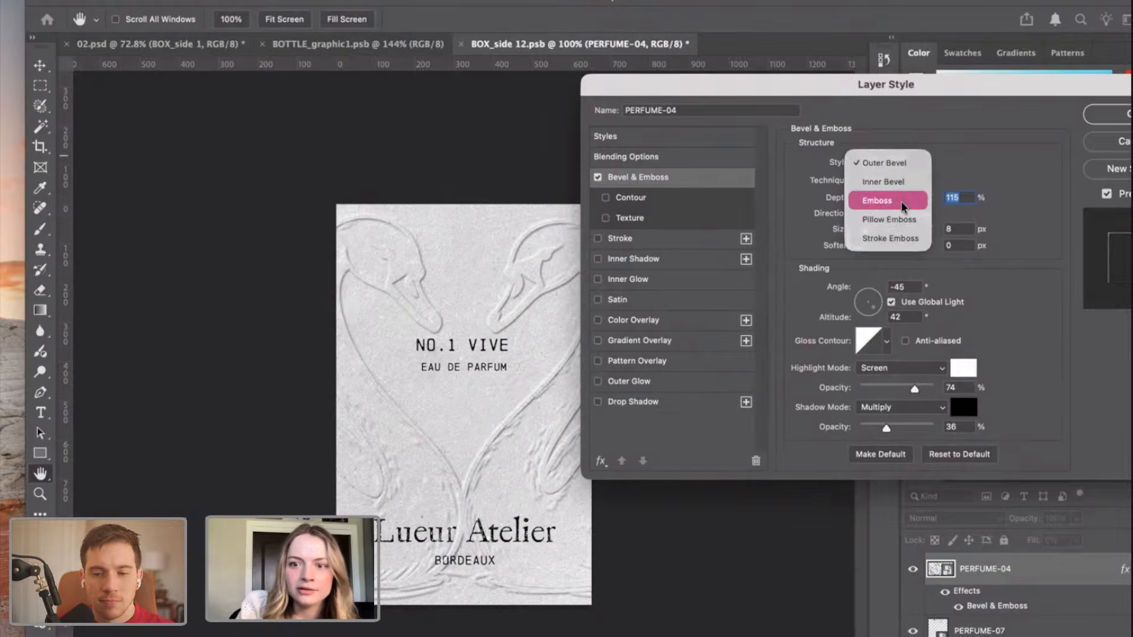
pyautogui.click(900, 201)
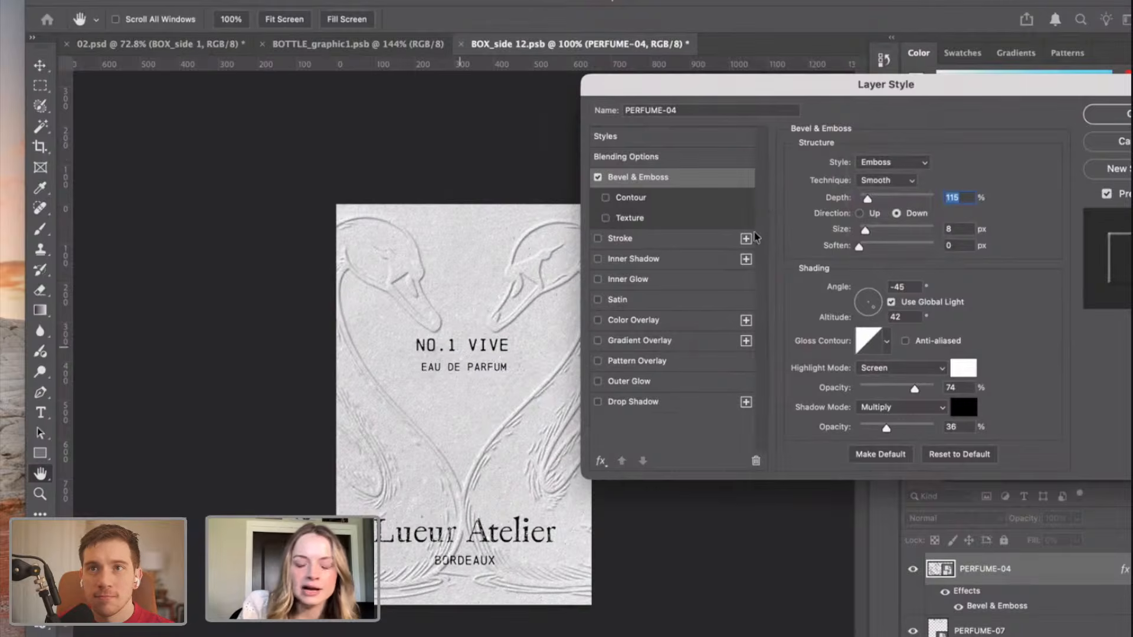
pyautogui.click(891, 162)
pyautogui.click(899, 143)
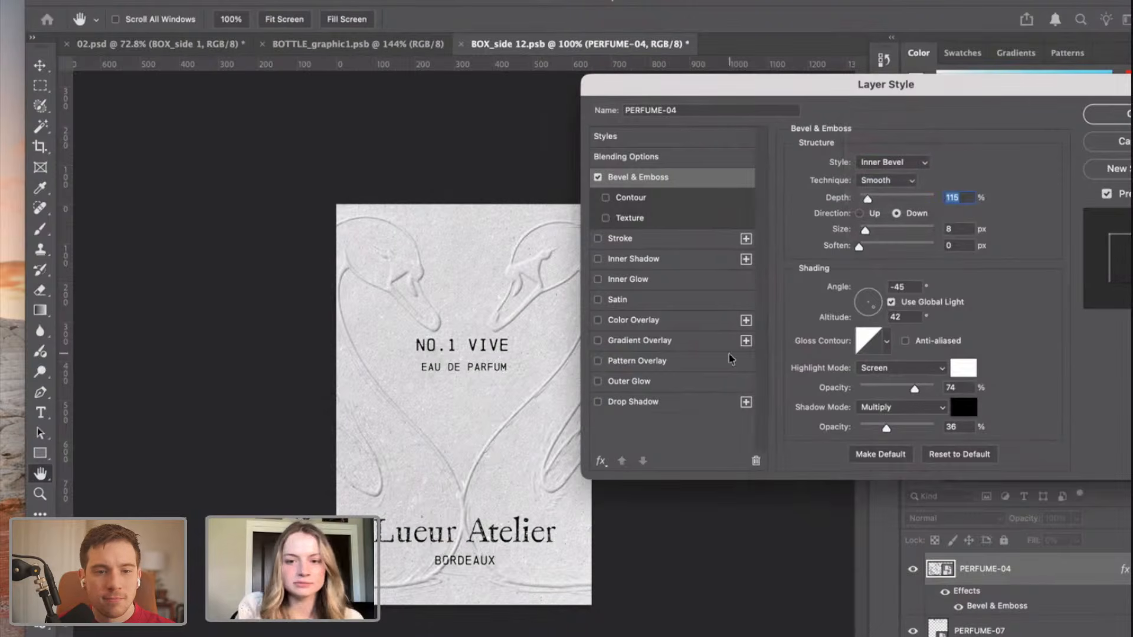
pyautogui.click(903, 159)
pyautogui.click(992, 154)
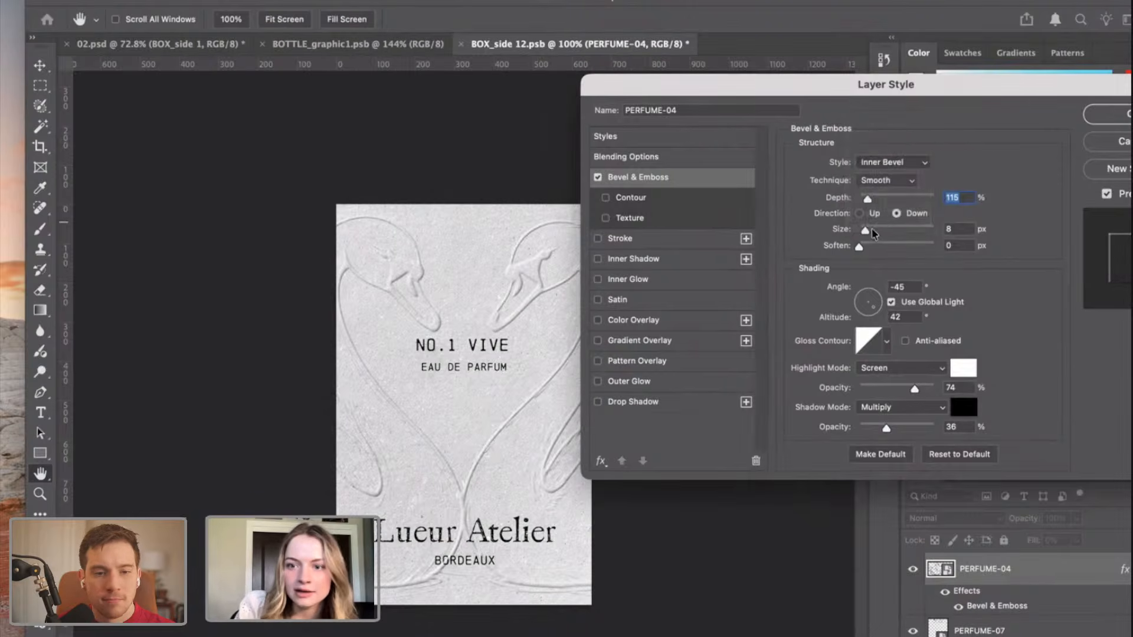
# Set the swans' bevel size to 7 px, soften to 0 px and style to Emboss, and apply the effect.
pyautogui.click(858, 247)
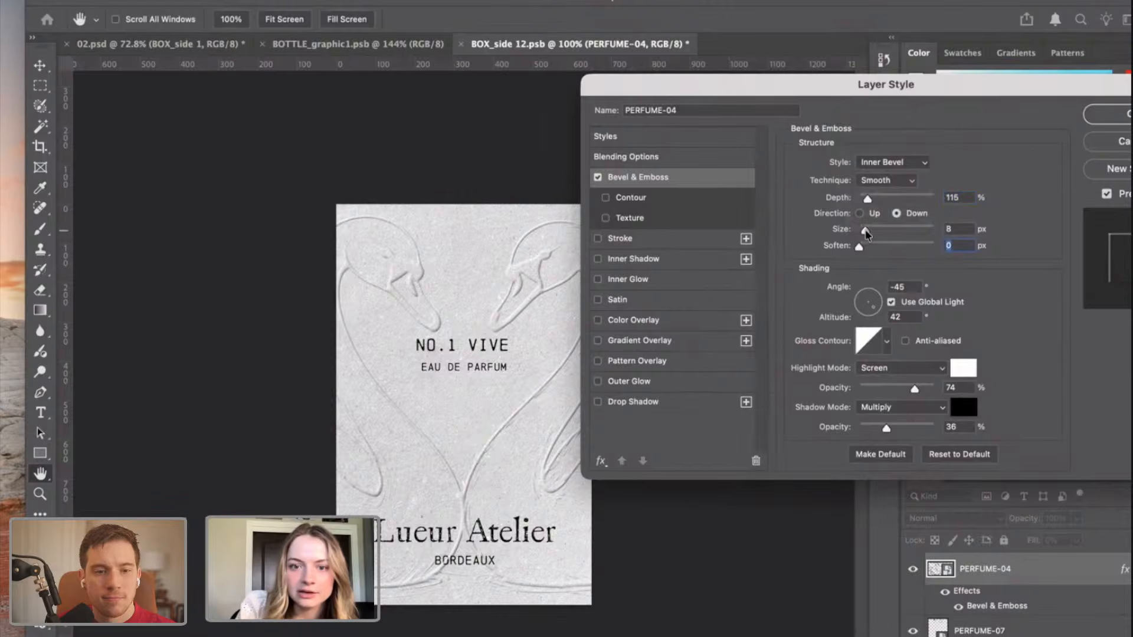
pyautogui.moveTo(865, 231); pyautogui.dragTo(864, 233)
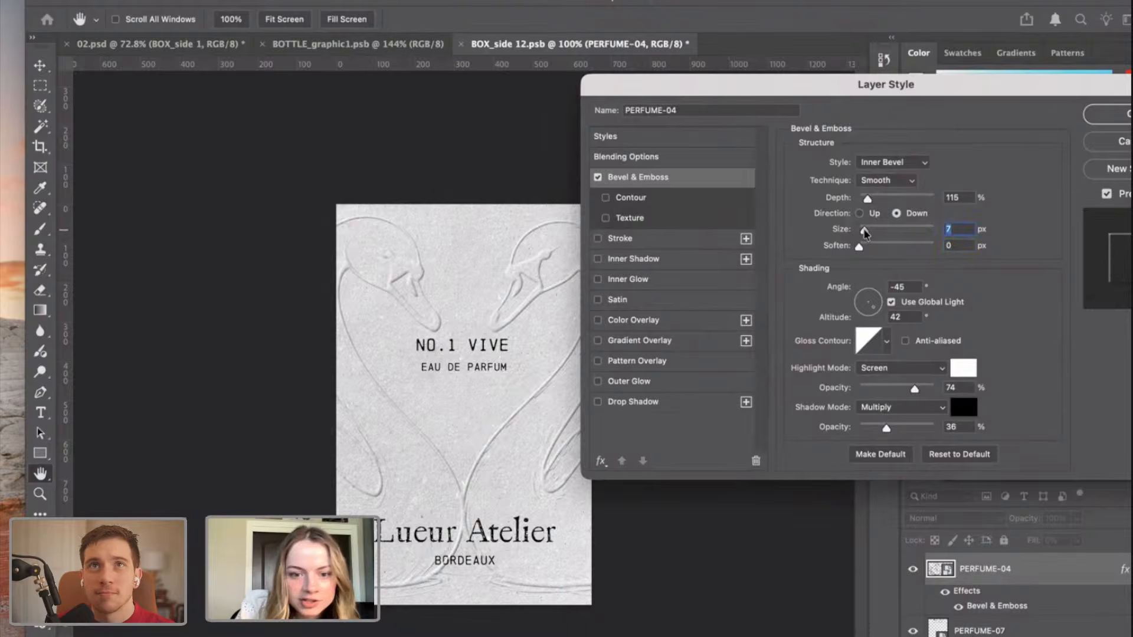
pyautogui.click(899, 164)
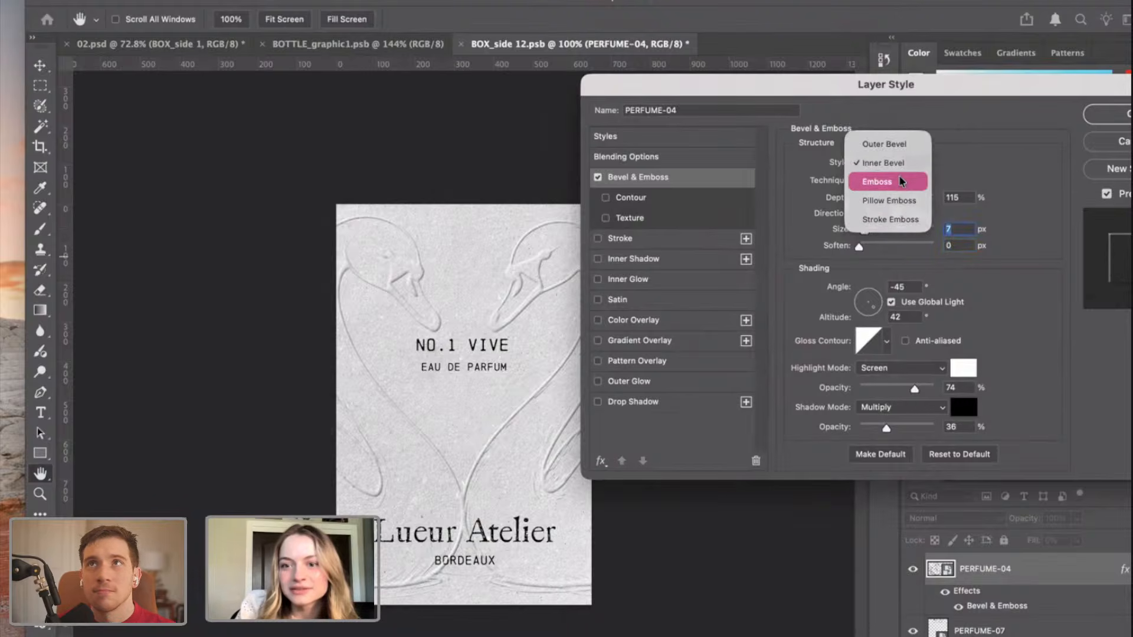
pyautogui.click(902, 181)
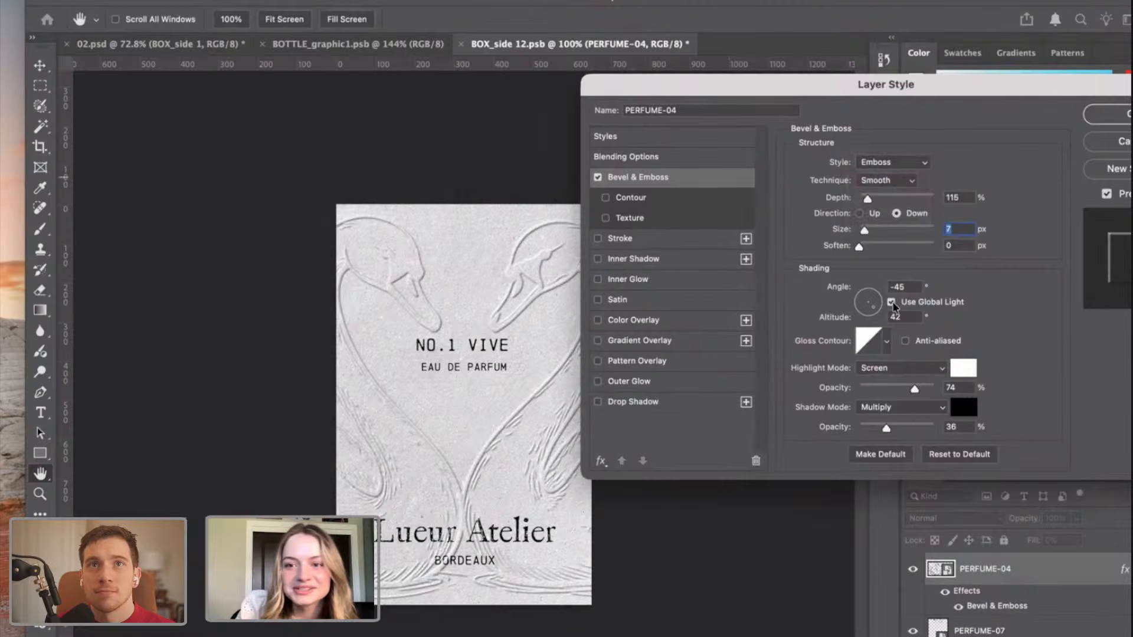
pyautogui.moveTo(861, 248)
pyautogui.mouseDown()
pyautogui.moveTo(870, 245)
pyautogui.moveTo(859, 249)
pyautogui.mouseUp()
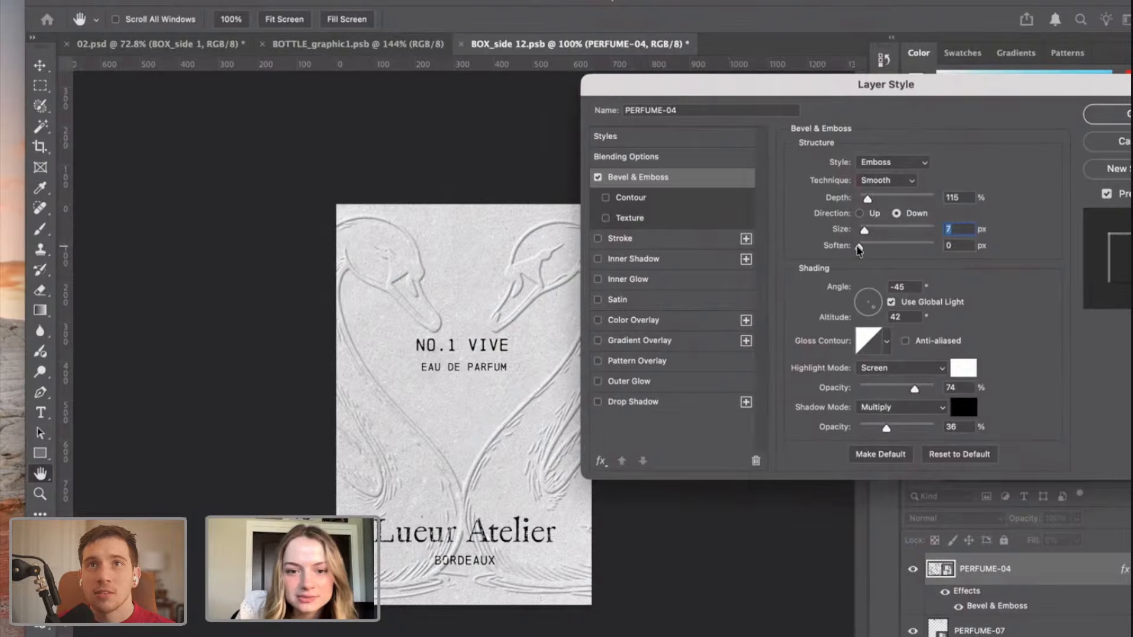
pyautogui.click(1108, 114)
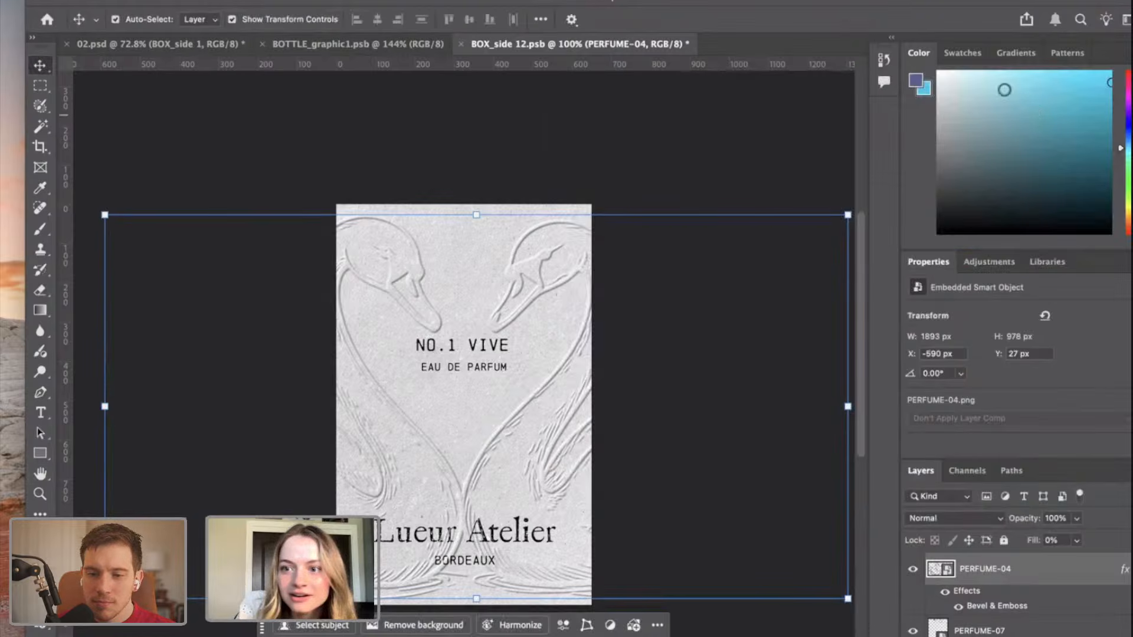
# Save BOX_side 12.psb and inspect the embossed swans up close on the box in the 02.psd mockup.
pyautogui.click(576, 129)
pyautogui.press('super+s')
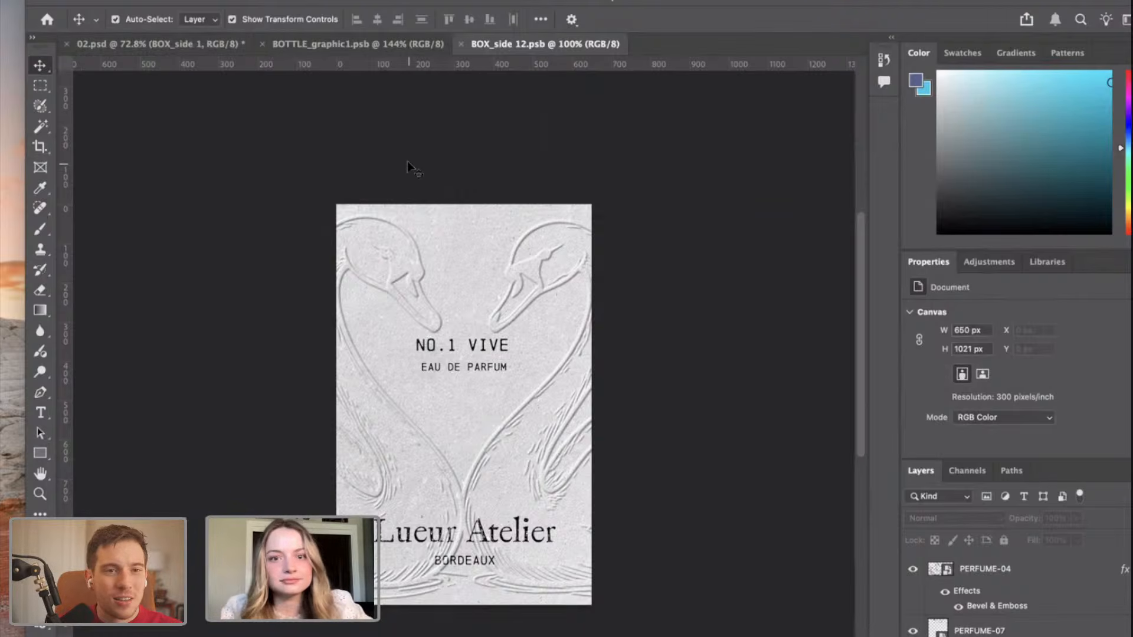
pyautogui.click(186, 45)
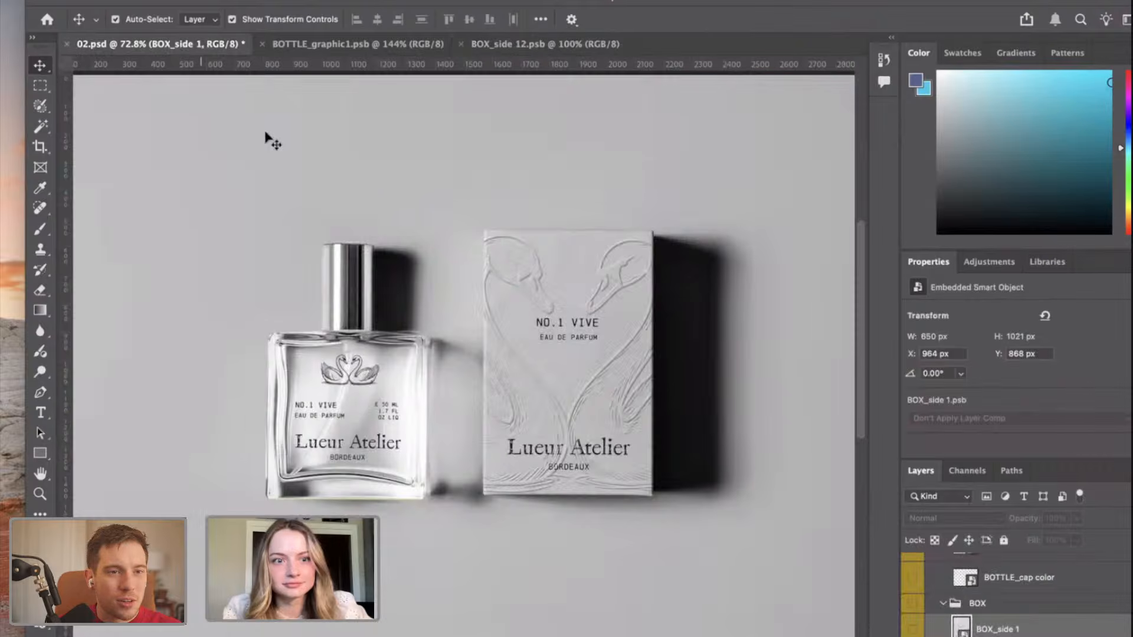
pyautogui.scroll(3, 640, 316)
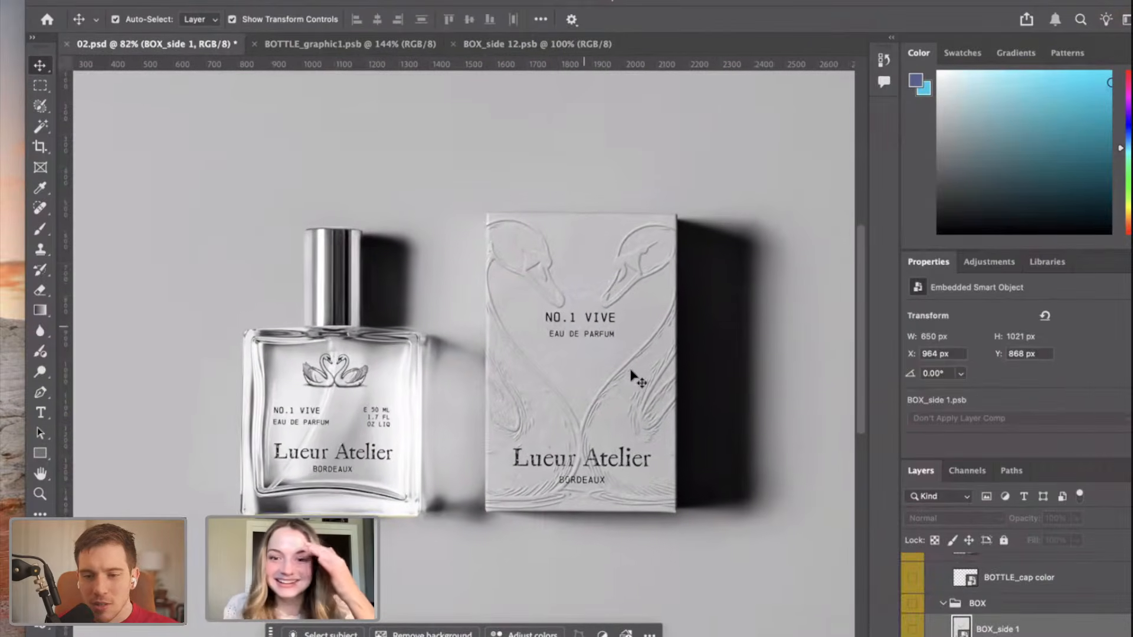
pyautogui.scroll(5, 627, 309)
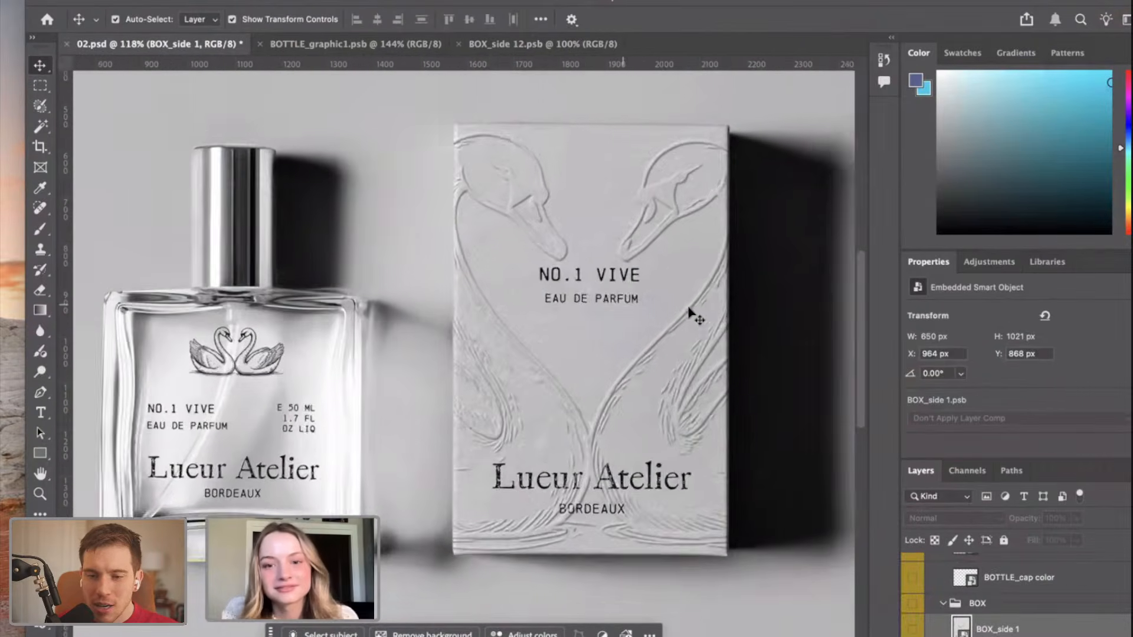
pyautogui.hscroll(-5, 702, 306)
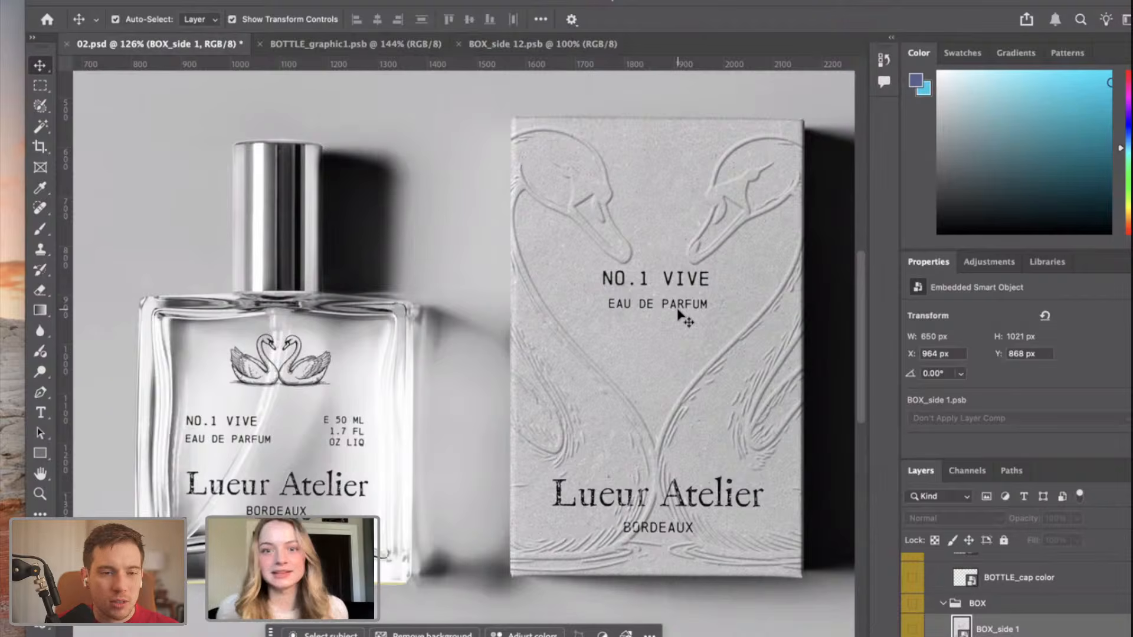
# Return to BOX_side 12.psb and undo the bevel effect and the fill reduction on the PERFUME-04 swan layer.
pyautogui.click(542, 45)
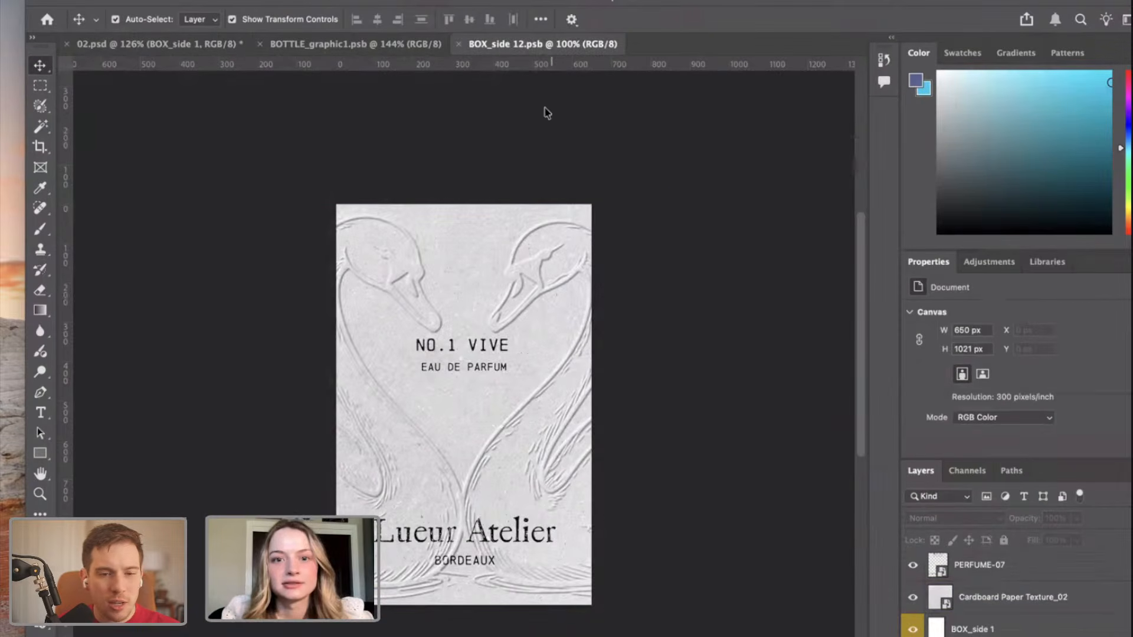
pyautogui.click(597, 392)
pyautogui.click(706, 512)
pyautogui.press('super+z')
pyautogui.press('super+z')
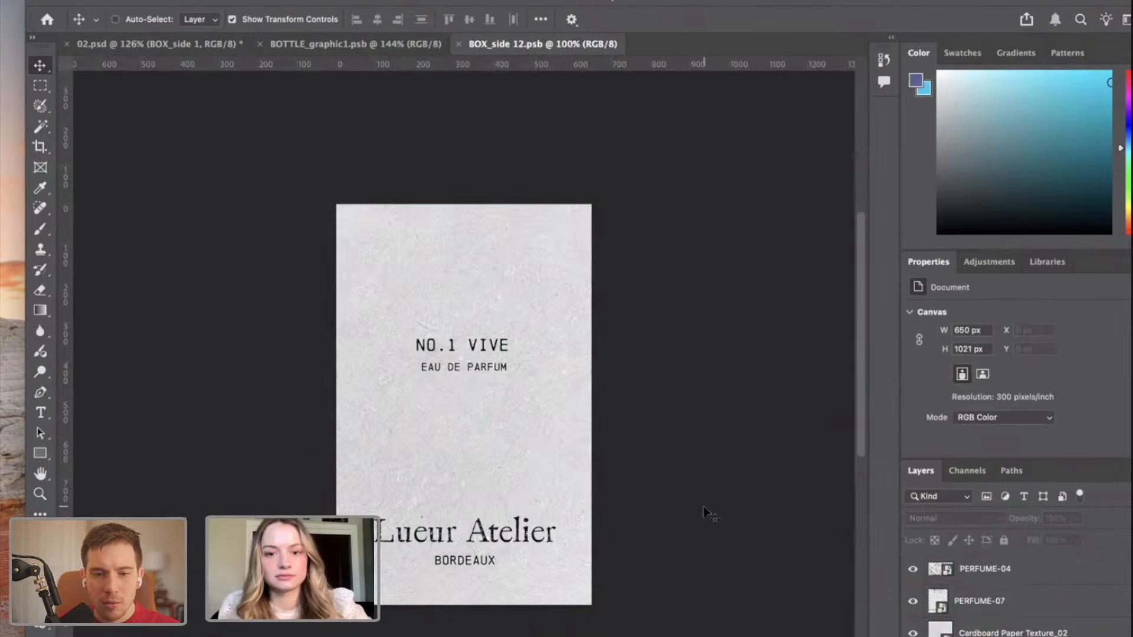
pyautogui.click(1007, 568)
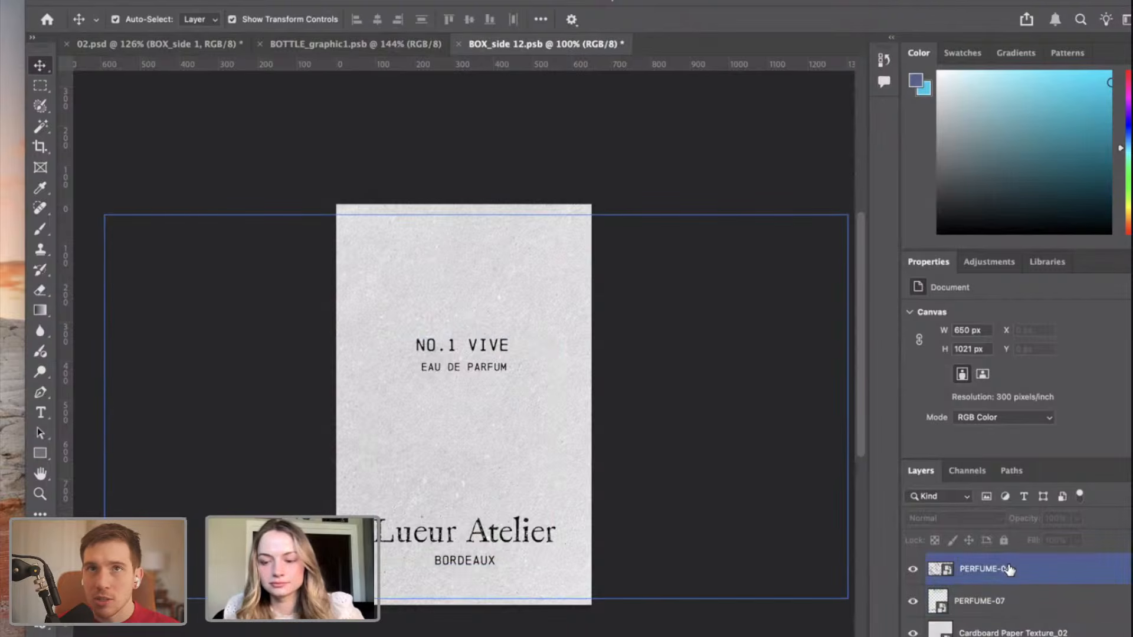
pyautogui.press('super+shift+z')
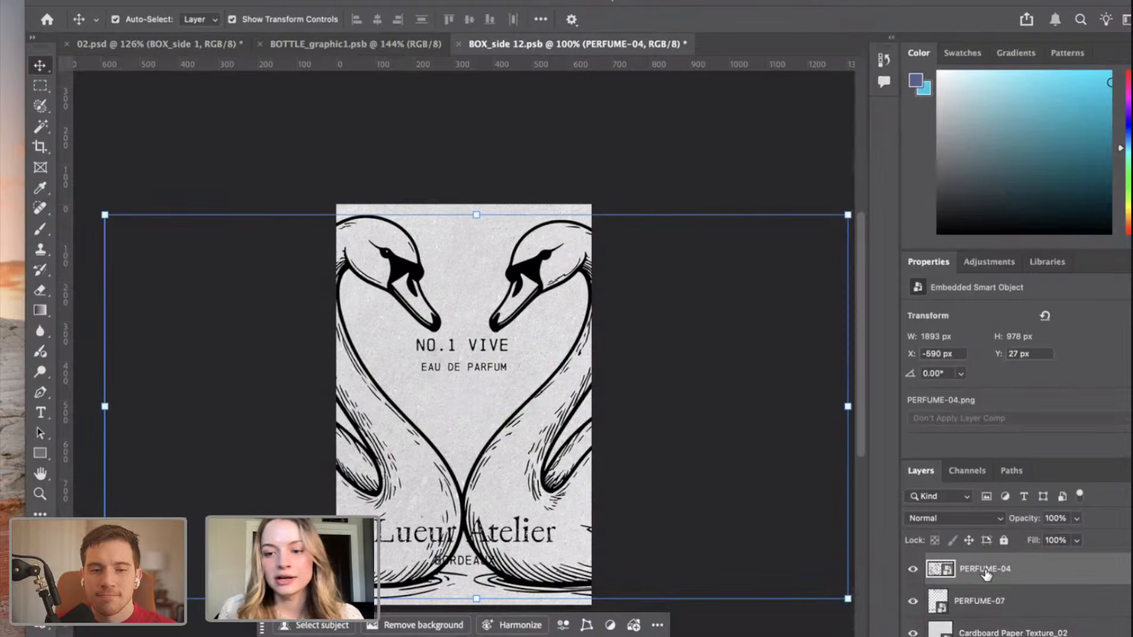
# Set the PERFUME-04 layer's fill to 0% and add a Bevel & Emboss effect, keeping the swans in view beside the settings.
pyautogui.click(1075, 542)
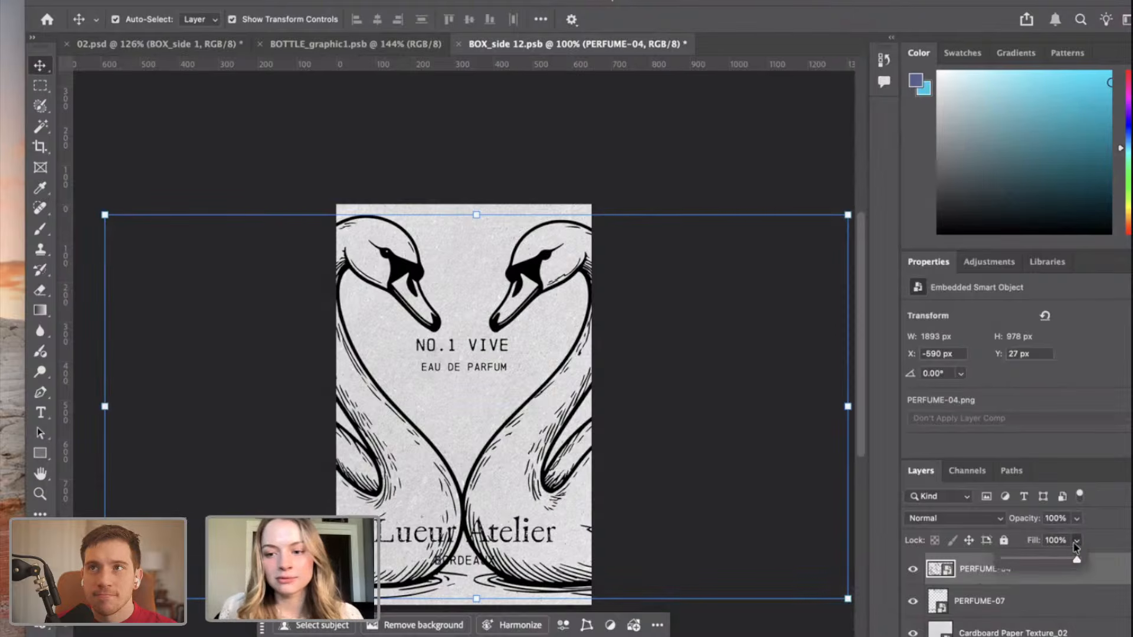
pyautogui.moveTo(1075, 560); pyautogui.dragTo(1001, 560)
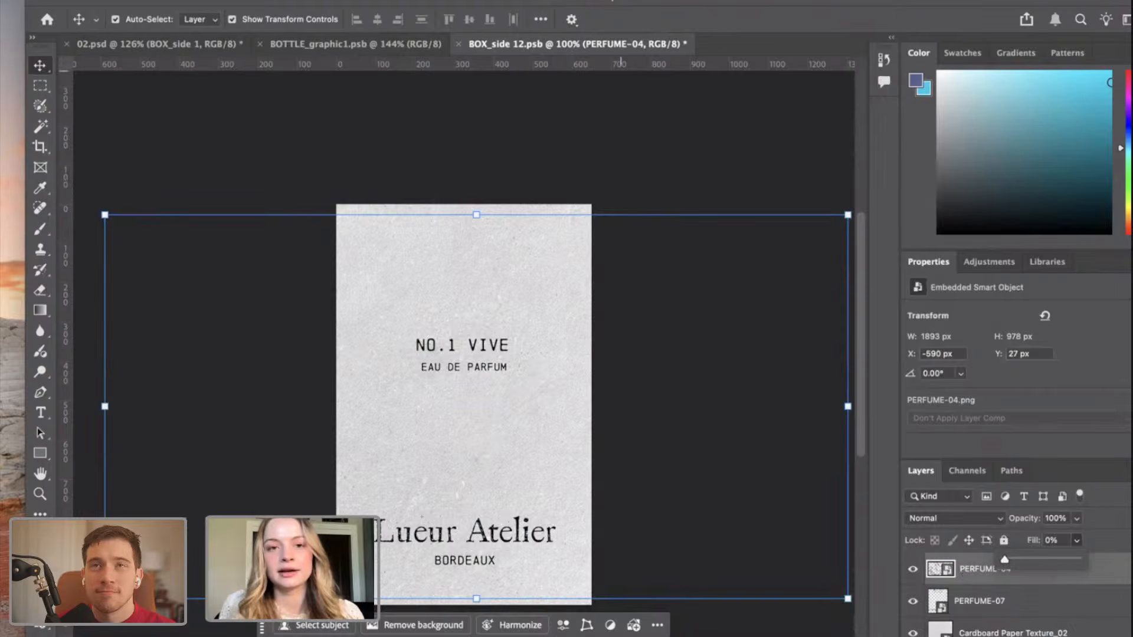
pyautogui.click(258, 0)
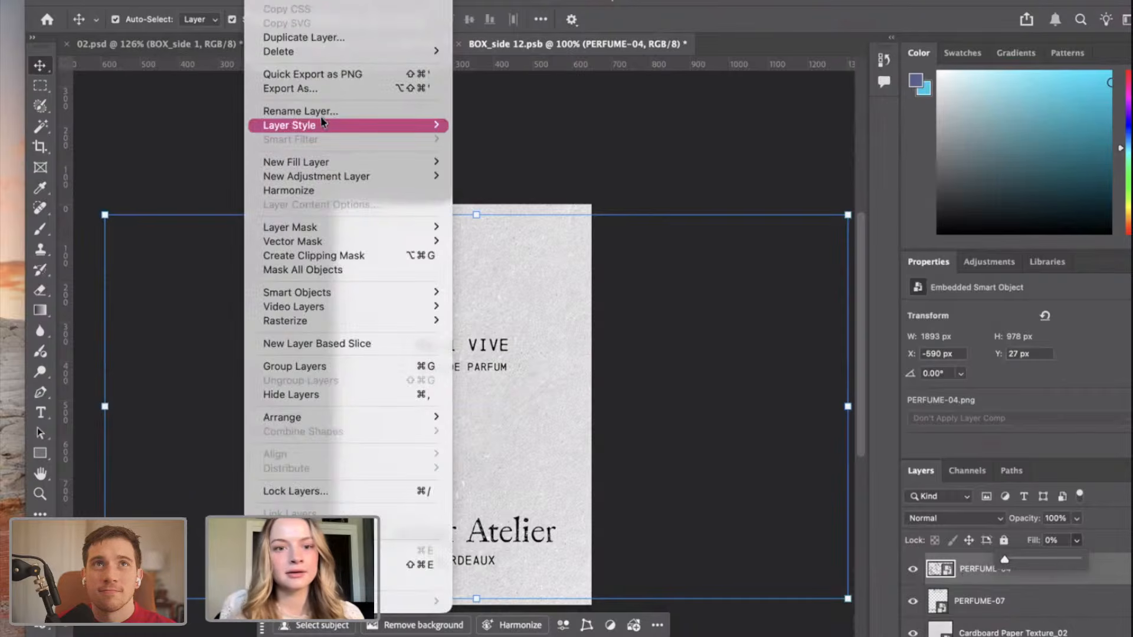
pyautogui.moveTo(328, 129)
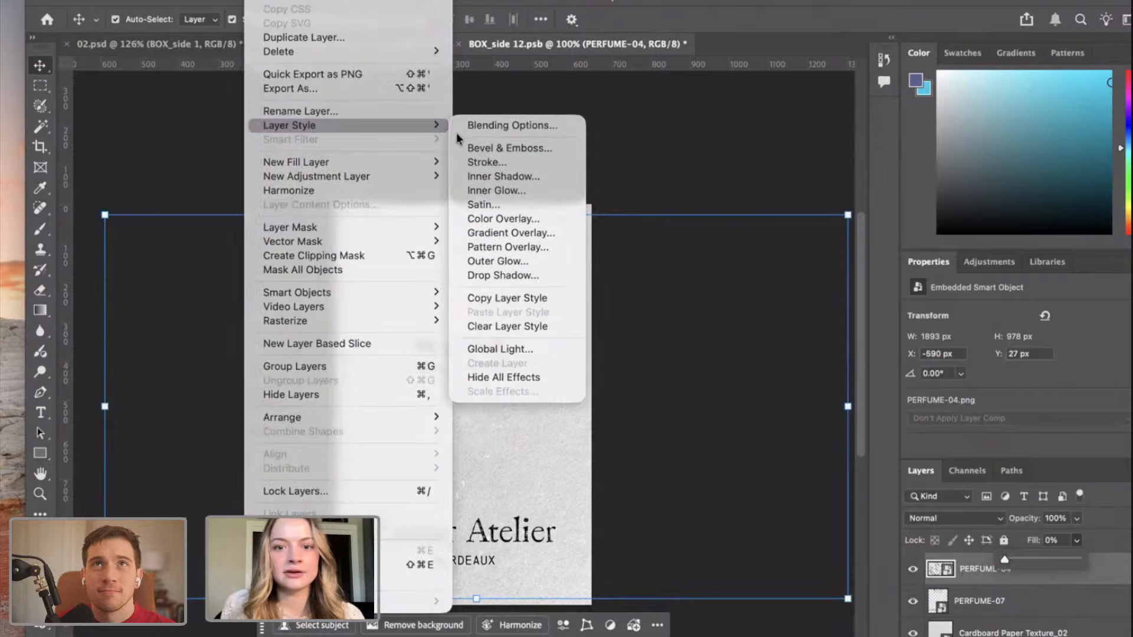
pyautogui.click(537, 148)
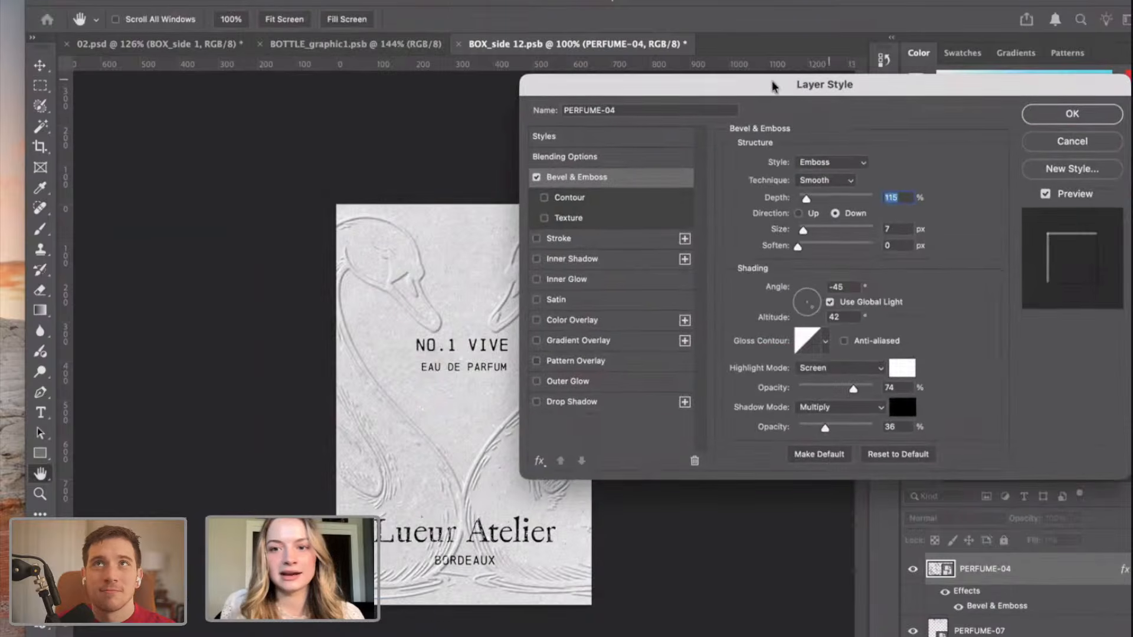
pyautogui.moveTo(748, 86); pyautogui.dragTo(811, 79)
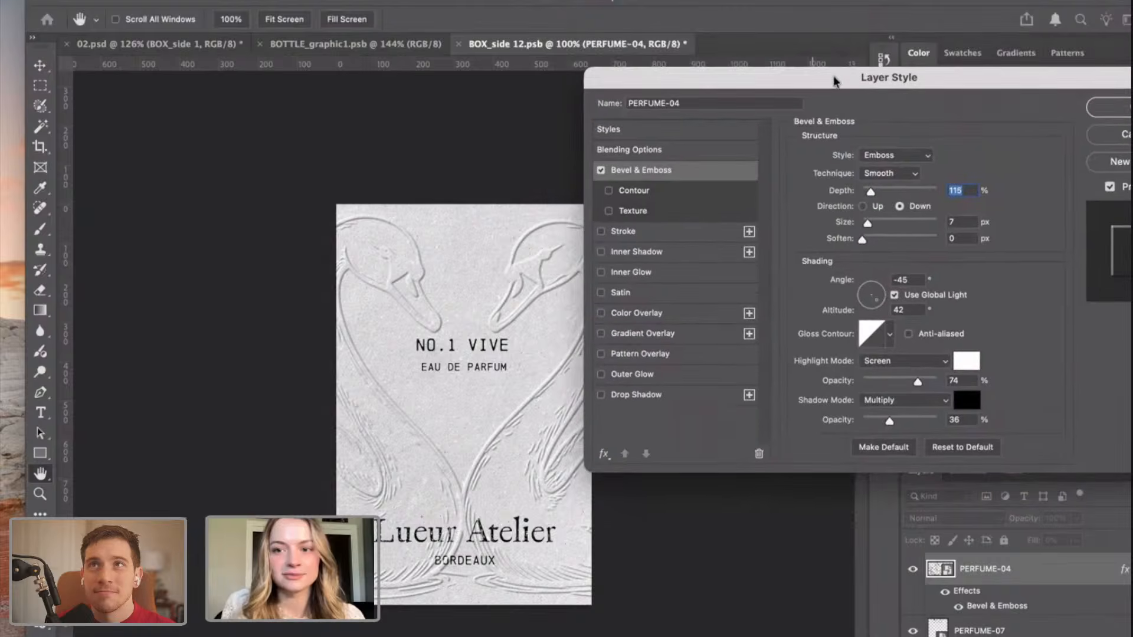
# Try the Outer Bevel style on the PERFUME-04 swans and set their bevel style to Inner Bevel.
pyautogui.click(894, 155)
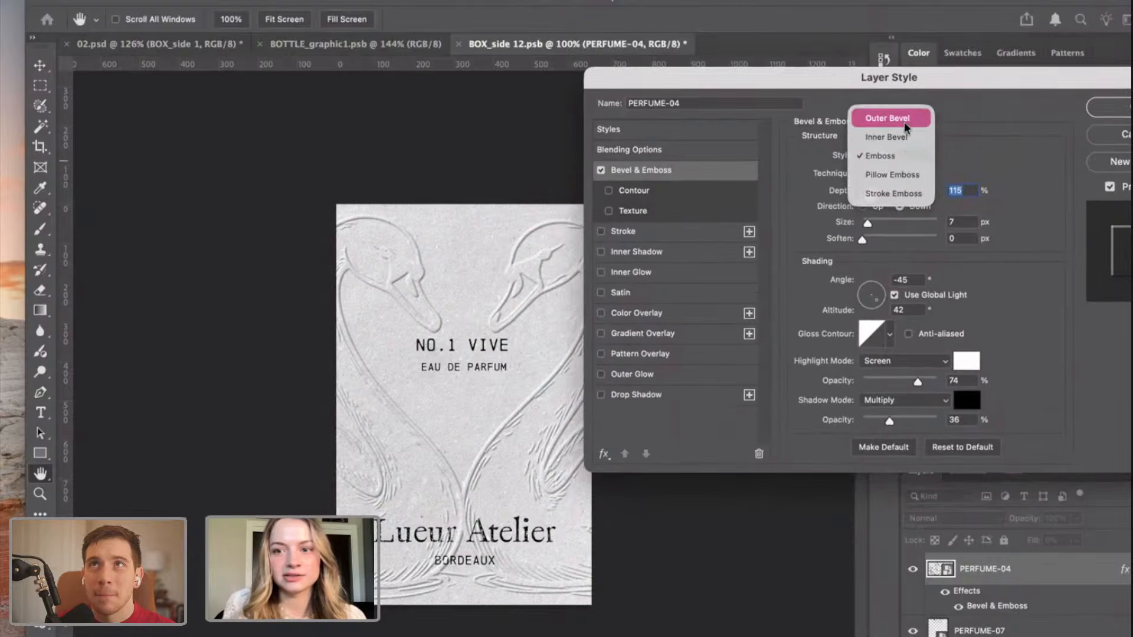
pyautogui.click(903, 122)
pyautogui.click(886, 157)
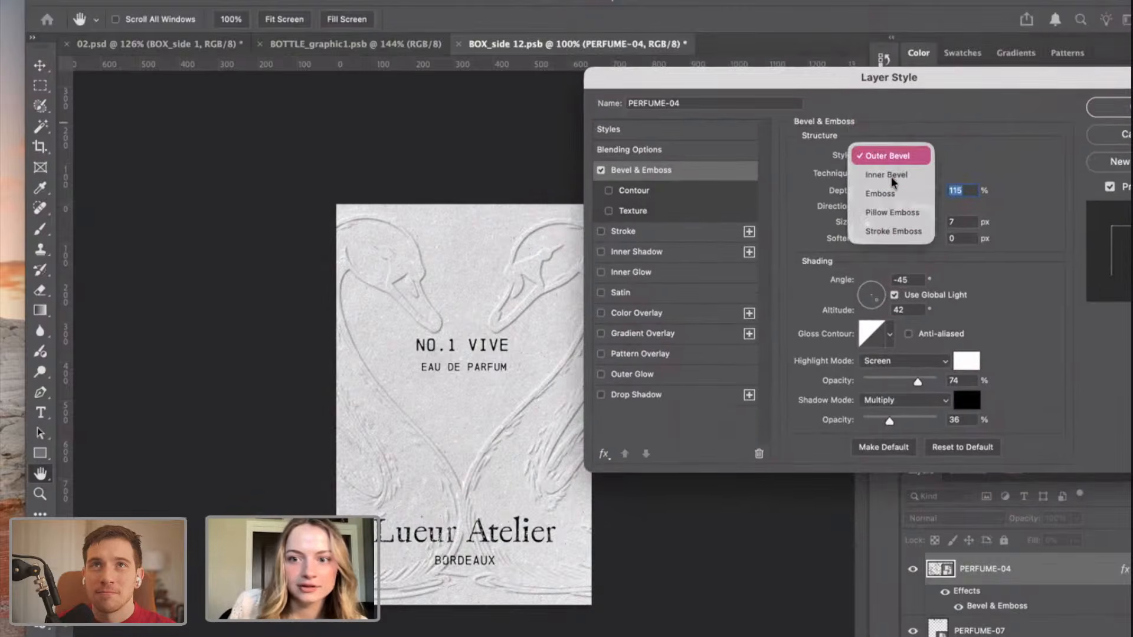
pyautogui.click(890, 176)
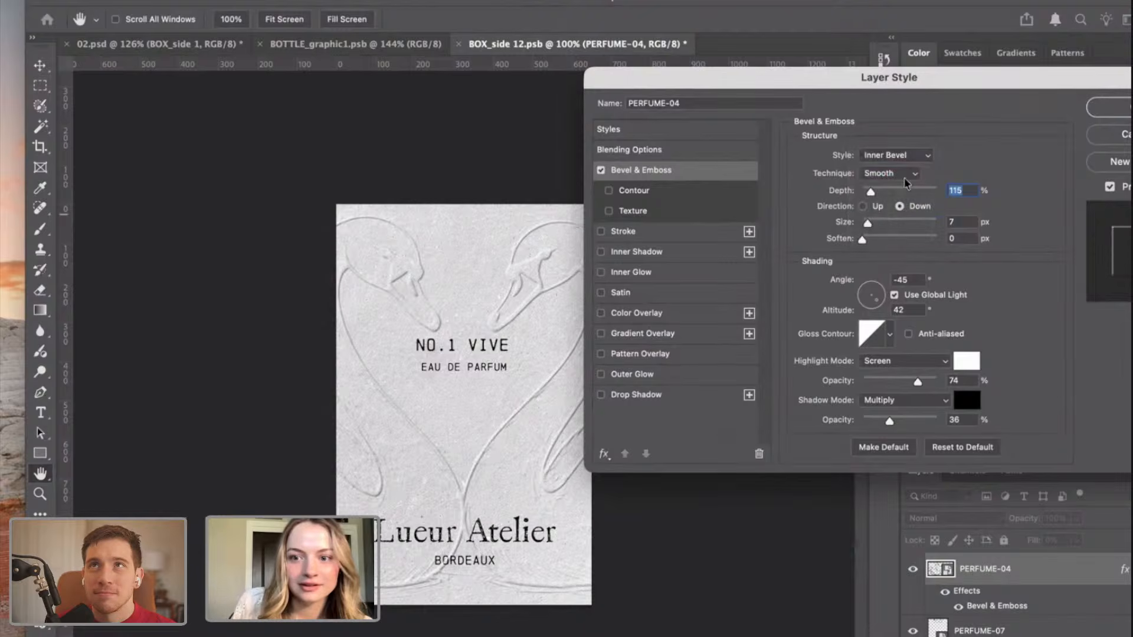
pyautogui.click(906, 157)
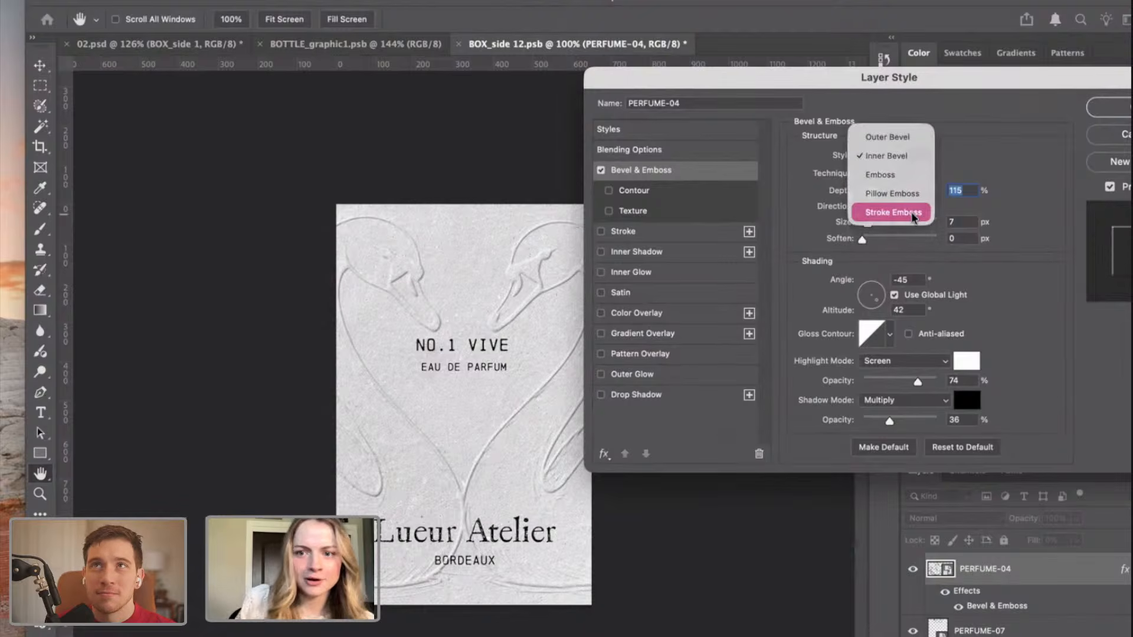
pyautogui.click(903, 156)
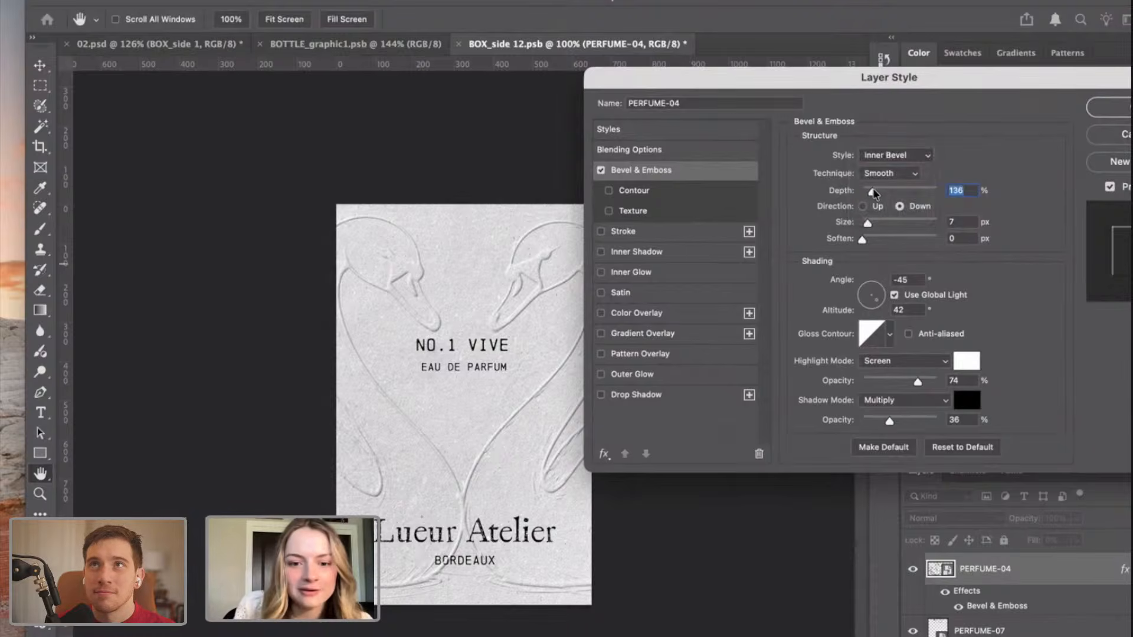
# Set the swans' bevel depth to 105%, size to 7 px and soften to 2 px, and apply the effect.
pyautogui.moveTo(874, 191); pyautogui.dragTo(870, 192)
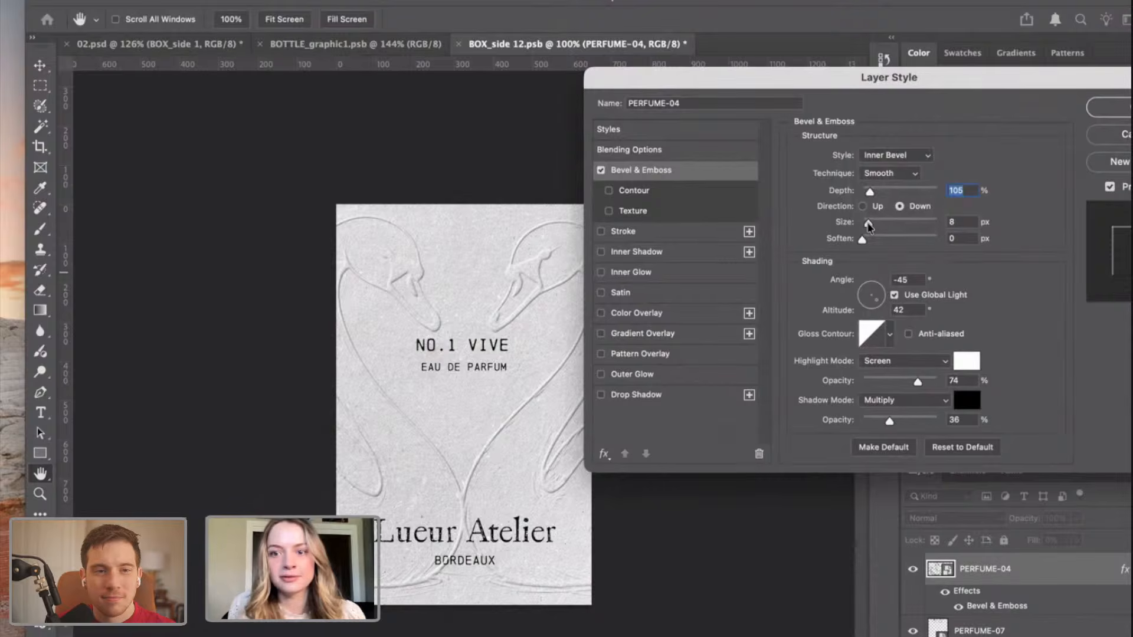
pyautogui.moveTo(868, 224); pyautogui.dragTo(868, 226)
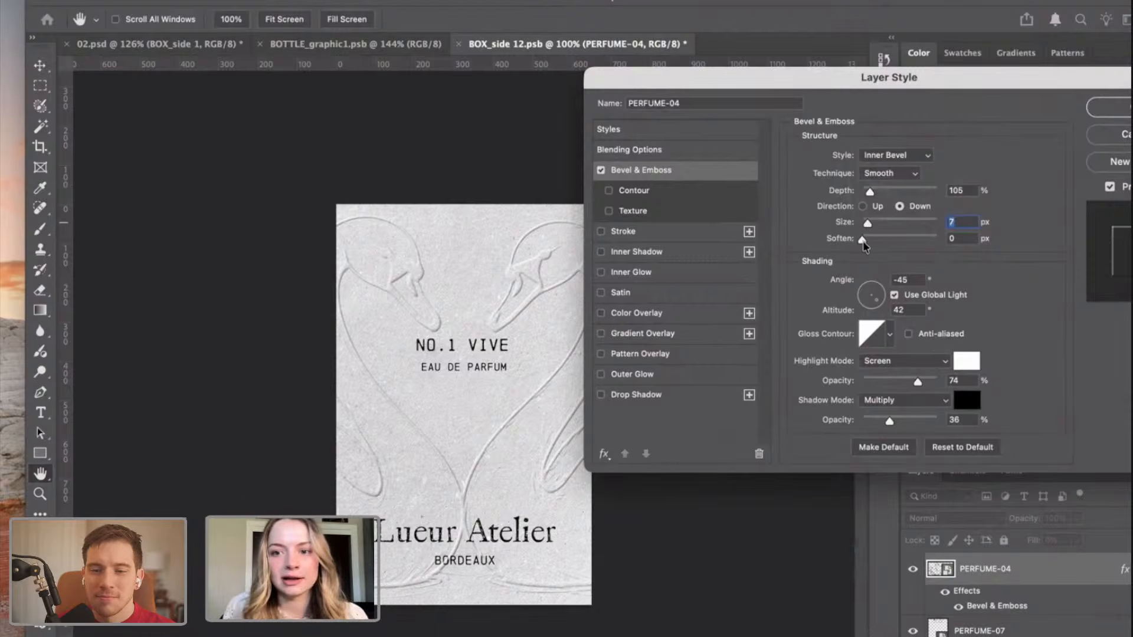
pyautogui.moveTo(867, 243); pyautogui.dragTo(873, 243)
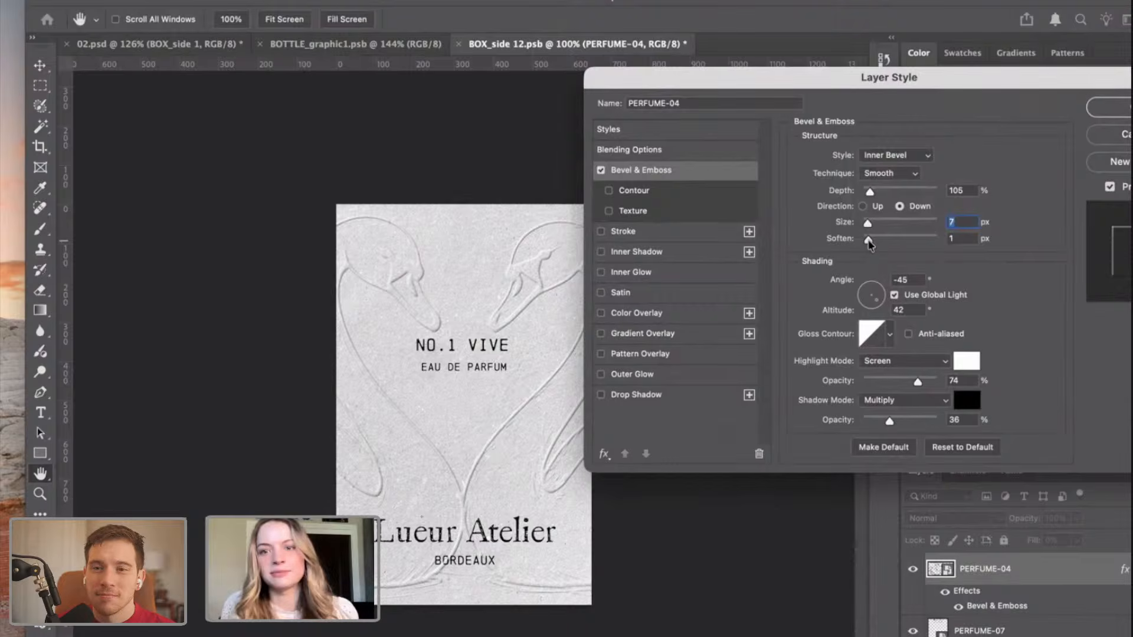
pyautogui.click(871, 242)
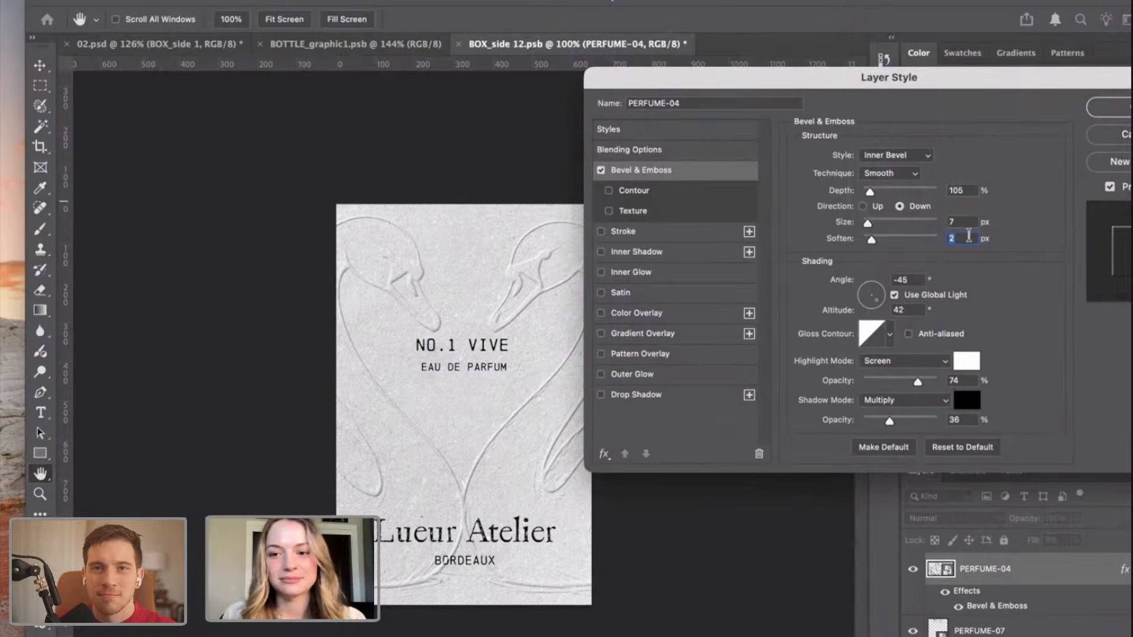
pyautogui.moveTo(977, 88); pyautogui.dragTo(931, 92)
pyautogui.click(1083, 112)
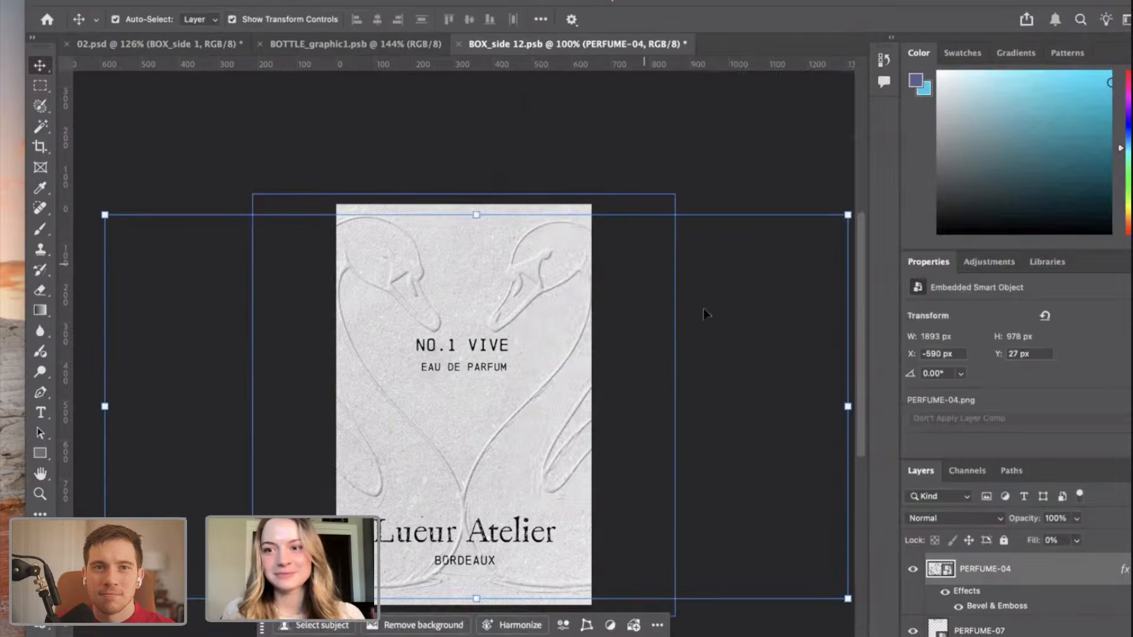
# Save BOX_side 12.psb and view the updated embossed box beside the bottle in the 02.psd mockup.
pyautogui.press('super+s')
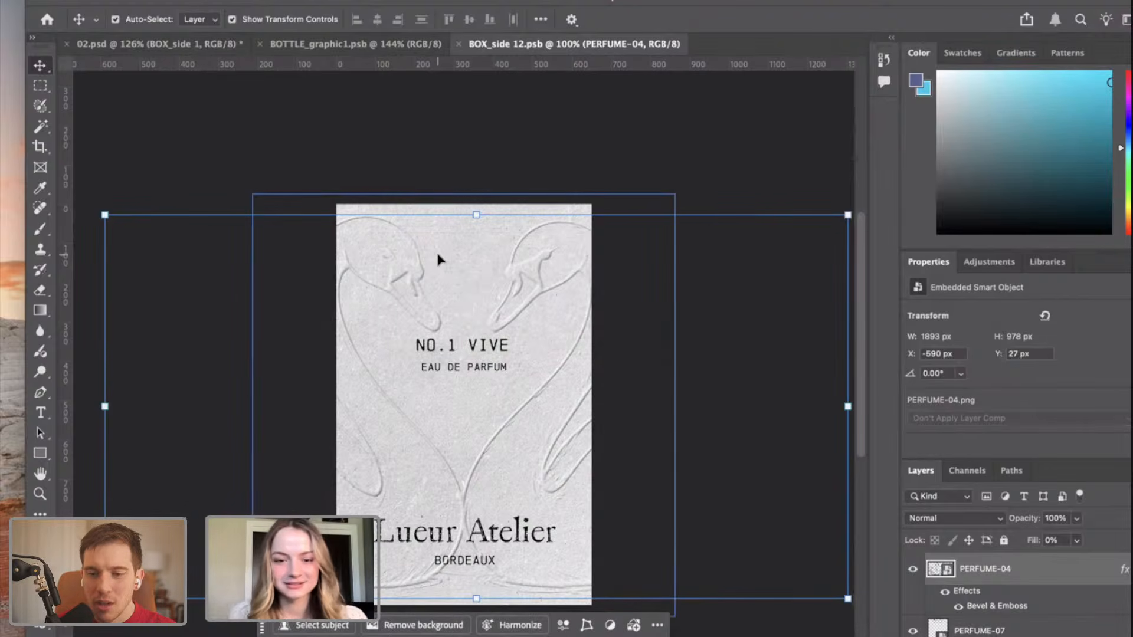
pyautogui.click(198, 46)
pyautogui.scroll(-3, 467, 354)
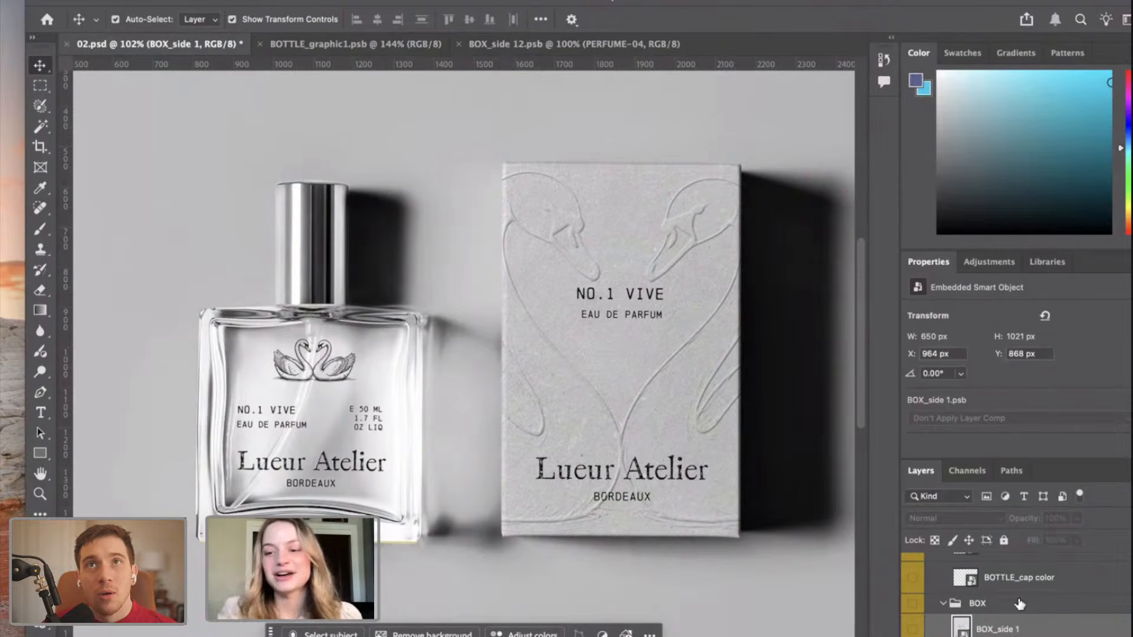
pyautogui.scroll(2, 993, 602)
pyautogui.scroll(-1, 993, 601)
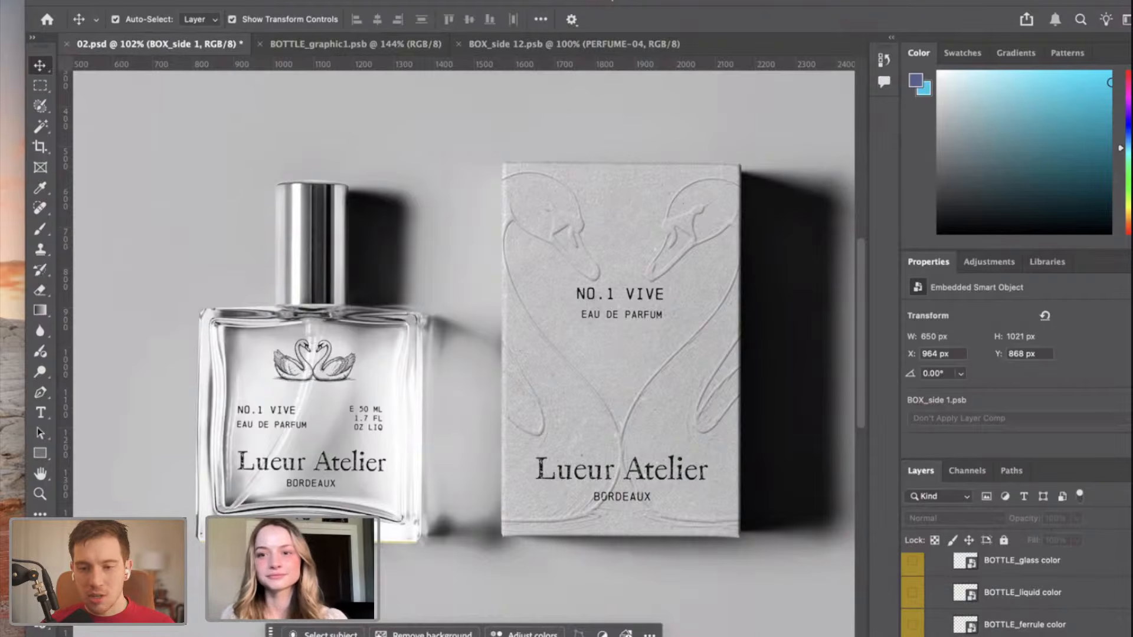
pyautogui.press('super')
pyautogui.press('super')
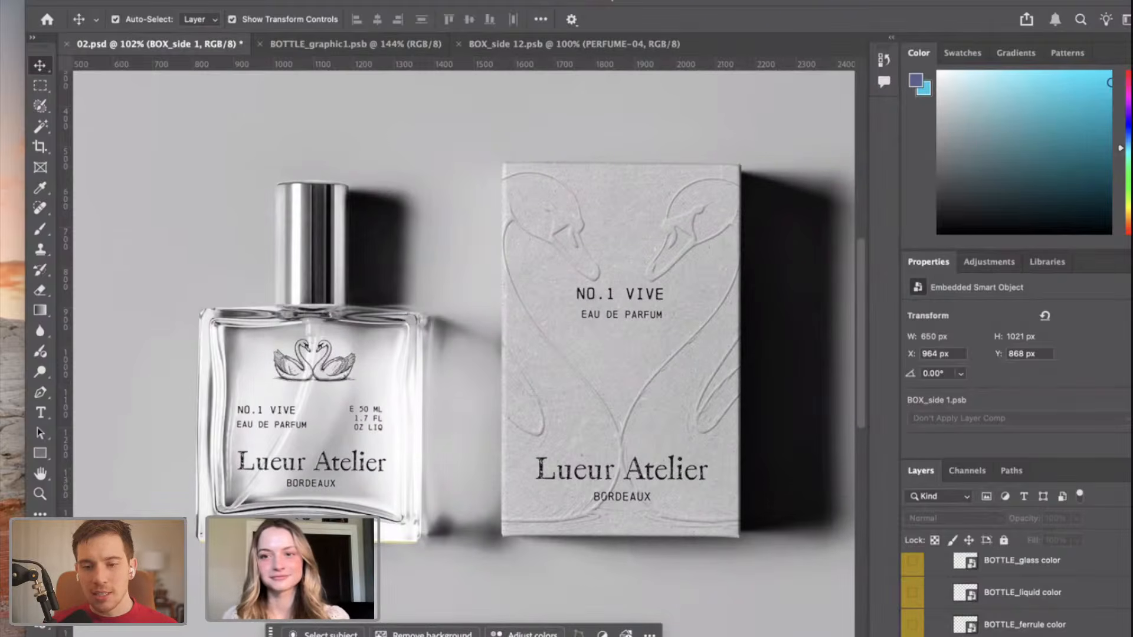